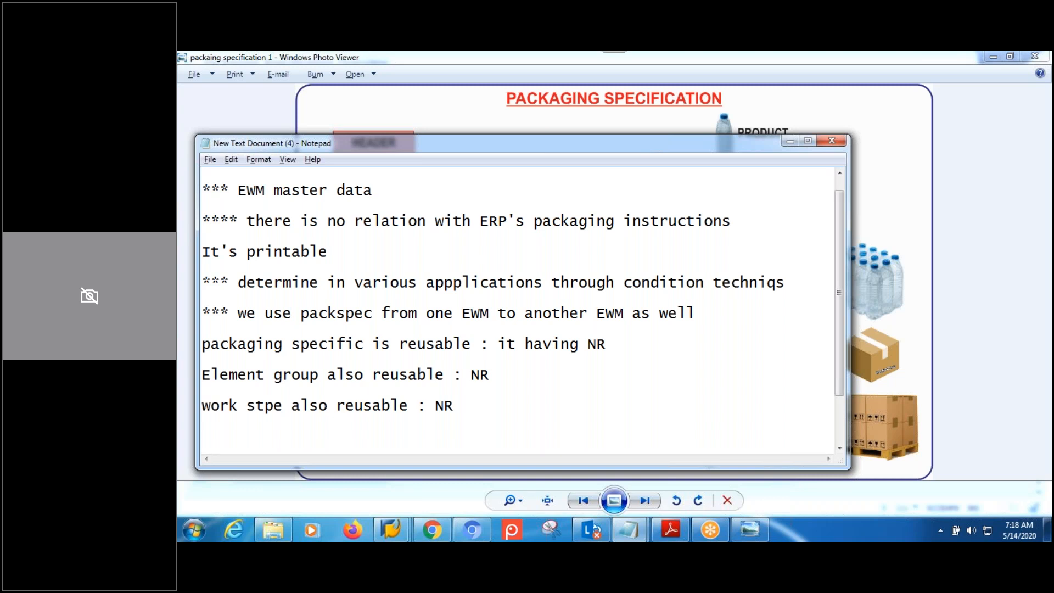
Switch to the Packaging Specification Overview window and add an empty row to its list.
{"action": "mouse_move", "coordinate": [391, 530]}
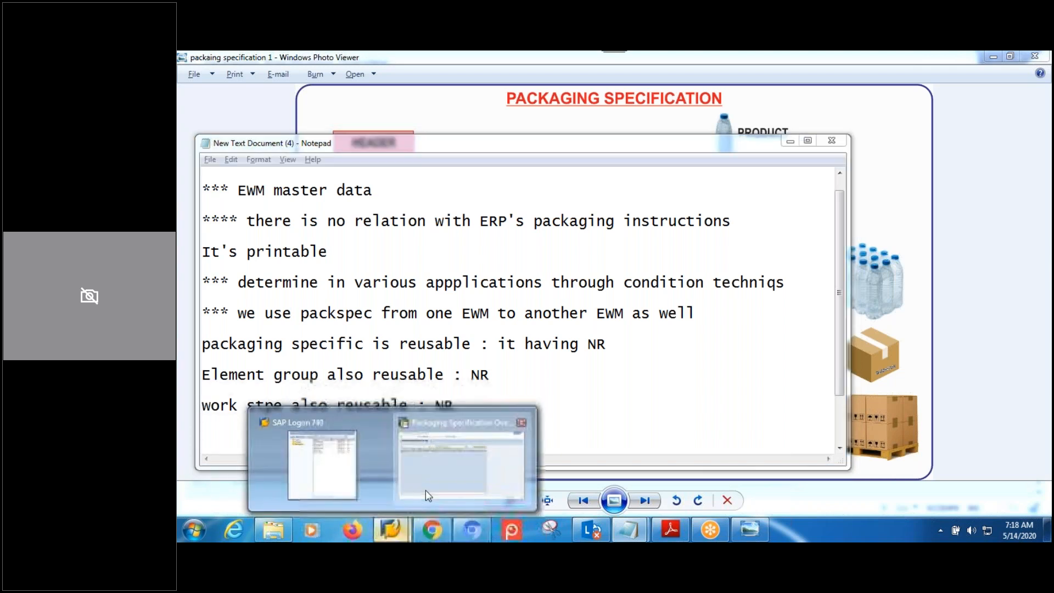
{"action": "left_click", "coordinate": [426, 490]}
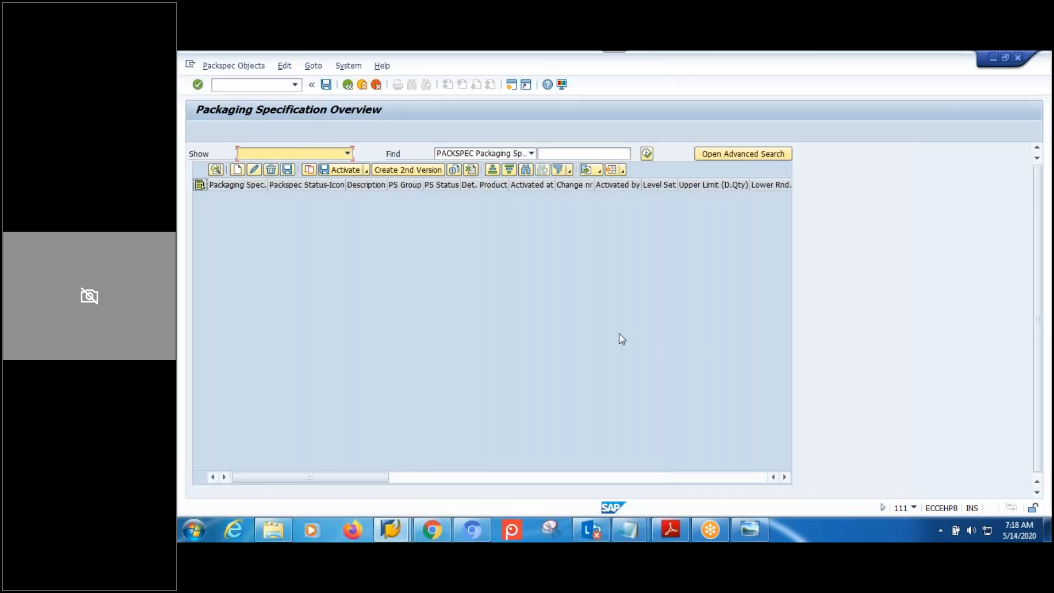
{"action": "left_click", "coordinate": [239, 172]}
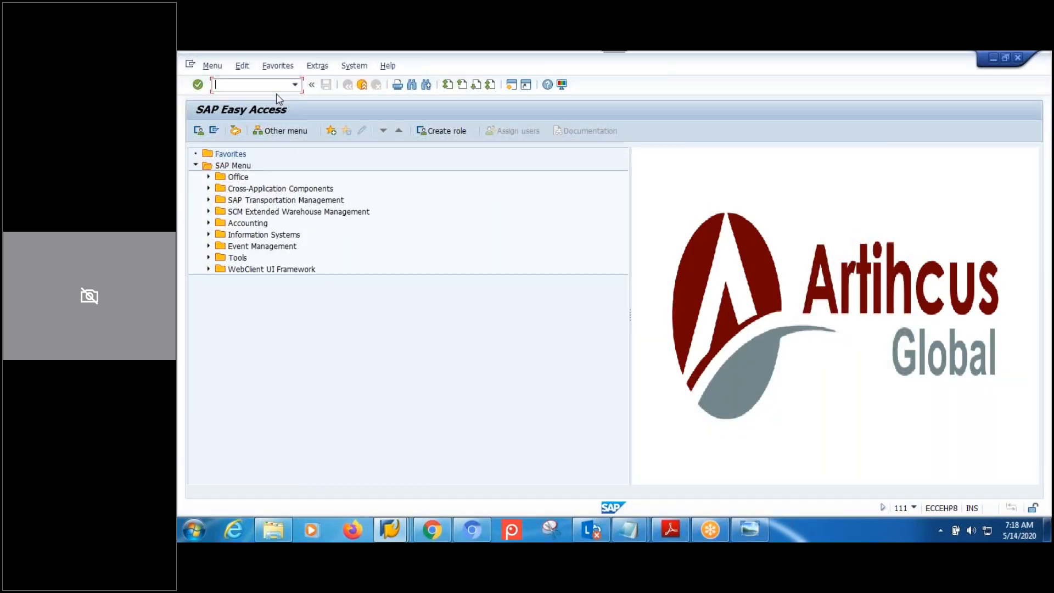
Start transaction spro and open the SAP Reference IMG.
{"action": "type", "text": "spro"}
{"action": "key", "text": "Return"}
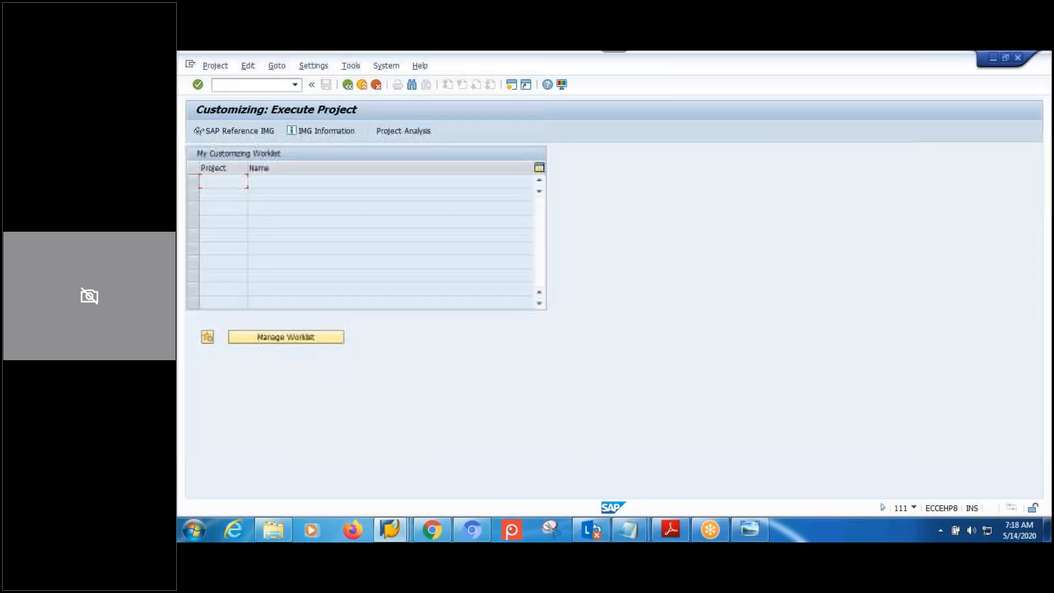
{"action": "left_click", "coordinate": [272, 129]}
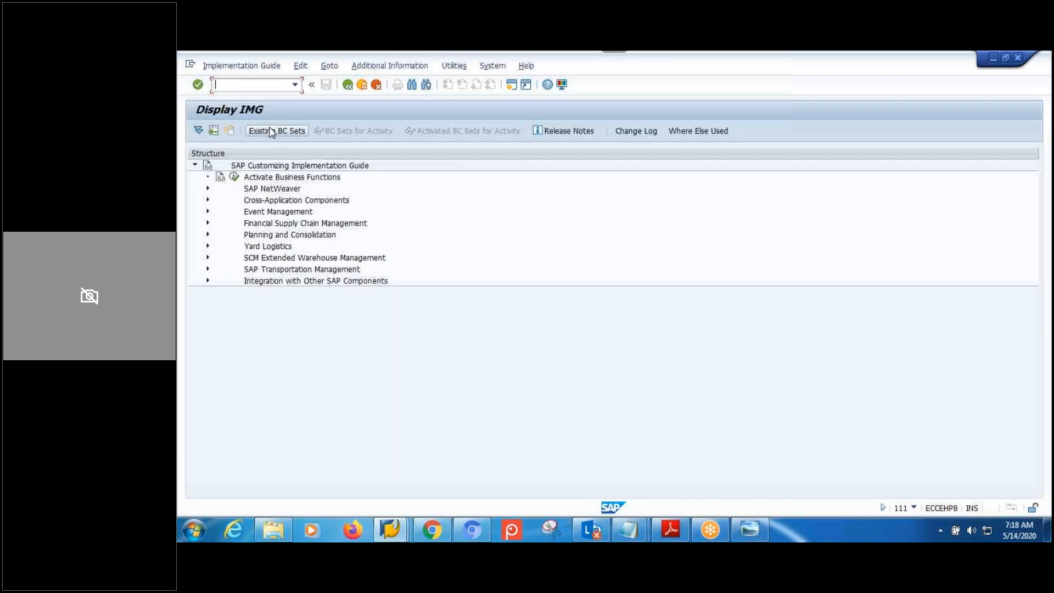
Under SCM EWM > EWM > Master Data > Packaging Specification, run Define Number Range for Packaging Specification.
{"action": "left_click", "coordinate": [208, 258]}
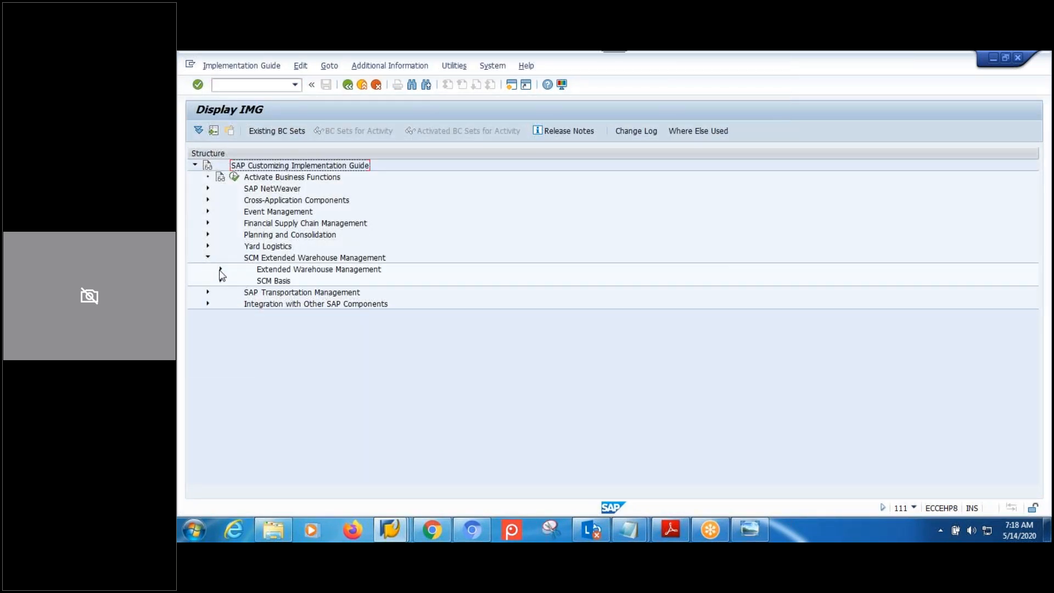
{"action": "left_click", "coordinate": [220, 269]}
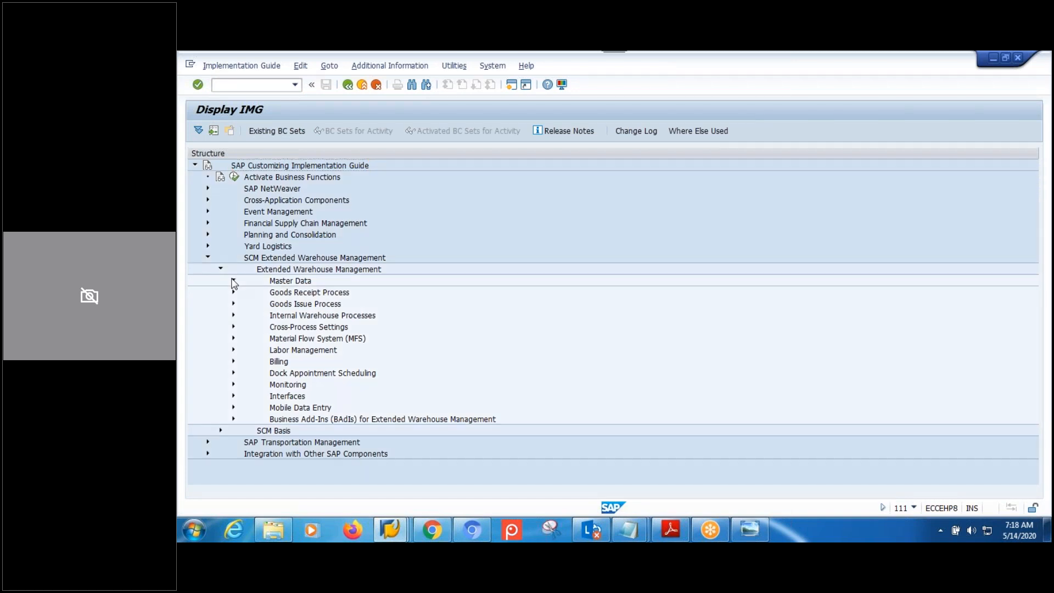
{"action": "left_click", "coordinate": [233, 282]}
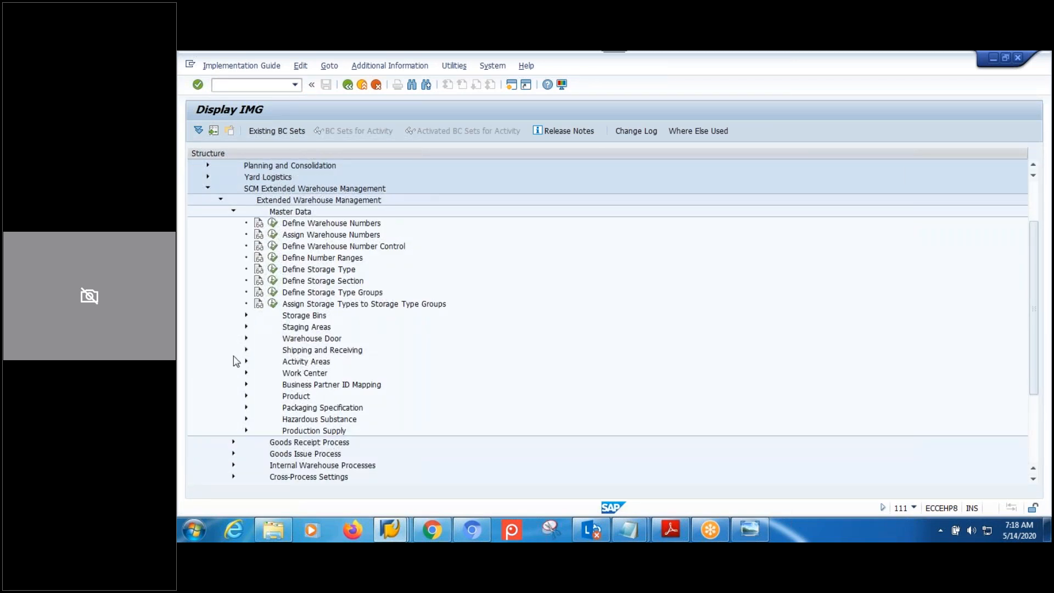
{"action": "left_click", "coordinate": [246, 409]}
{"action": "left_click", "coordinate": [352, 341]}
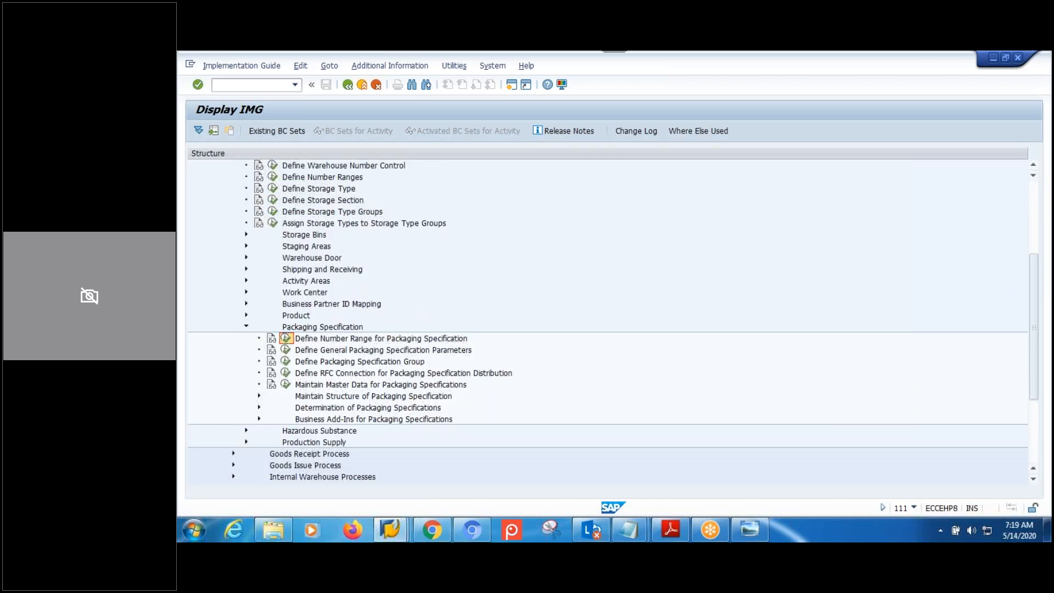
{"action": "left_click", "coordinate": [286, 339]}
{"action": "left_click", "coordinate": [248, 183]}
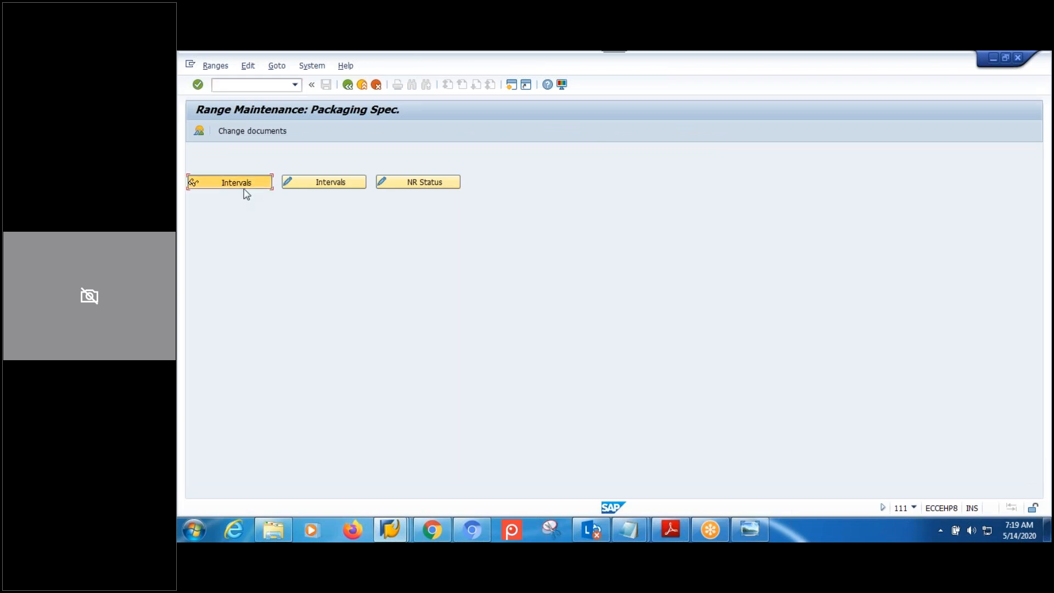
Scroll through the packaging specification number range intervals, then go back twice to the IMG tree.
{"action": "scroll", "coordinate": [275, 283], "scroll_direction": "down", "scroll_amount": 3}
{"action": "scroll", "coordinate": [275, 282], "scroll_direction": "up", "scroll_amount": 3}
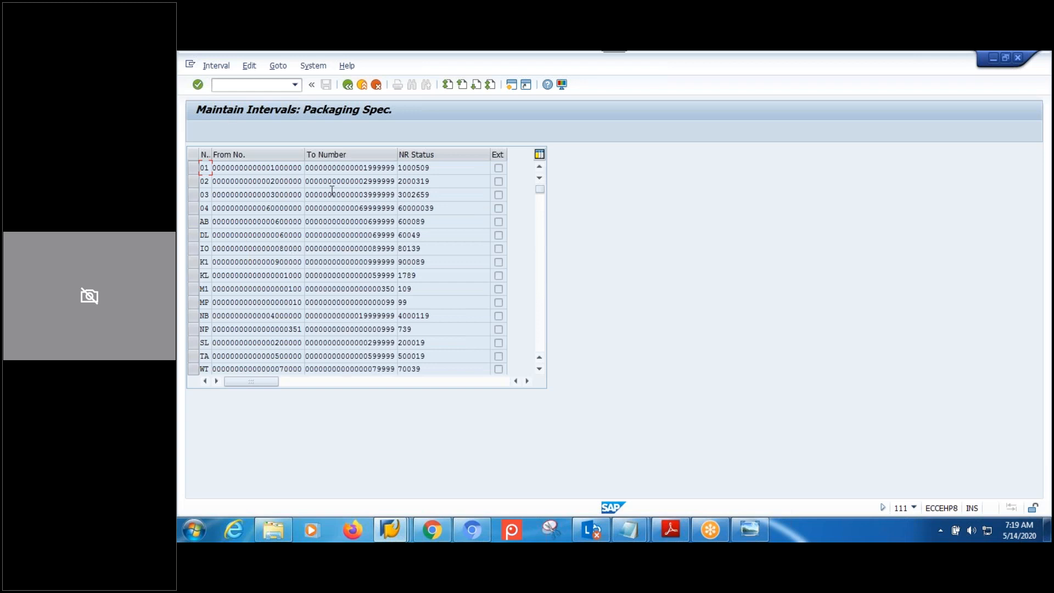
{"action": "left_click", "coordinate": [348, 86]}
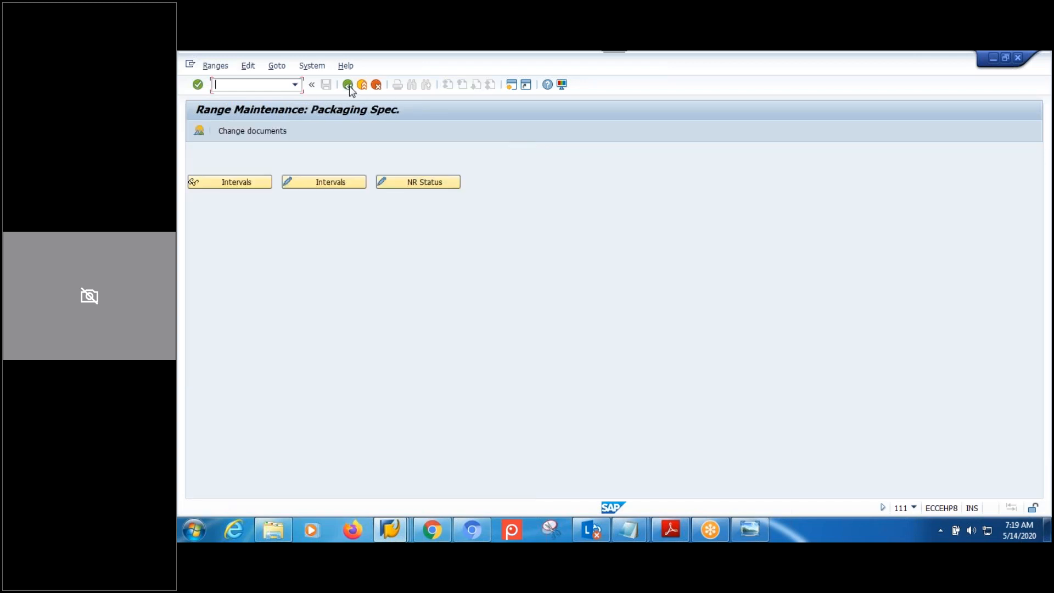
{"action": "left_click", "coordinate": [349, 85]}
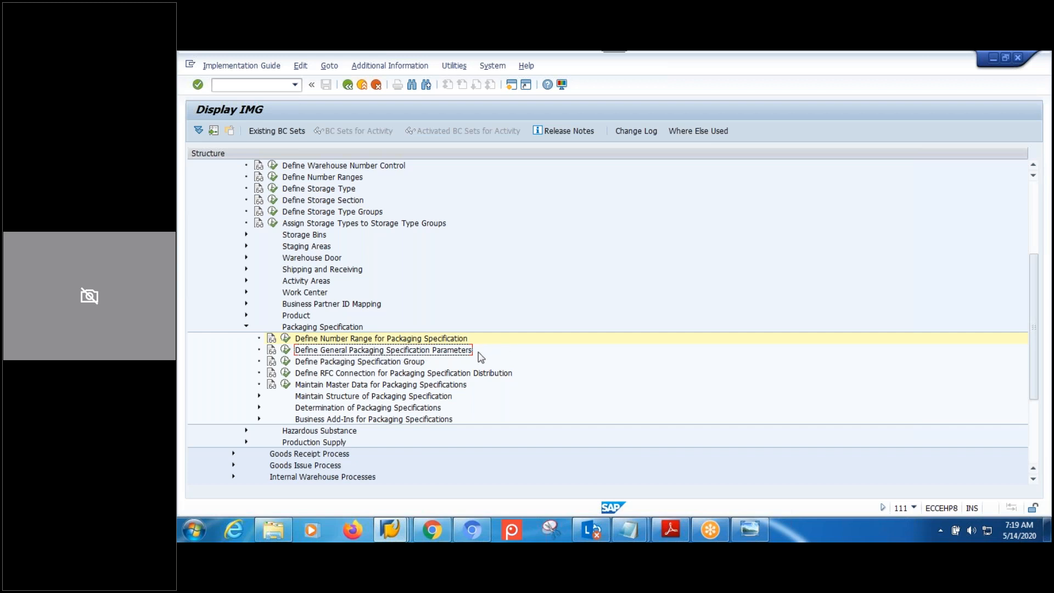
Run Define General Packaging Specification Parameters and check work step range 02, element group range 03 and Max.Rows.
{"action": "left_click", "coordinate": [287, 353]}
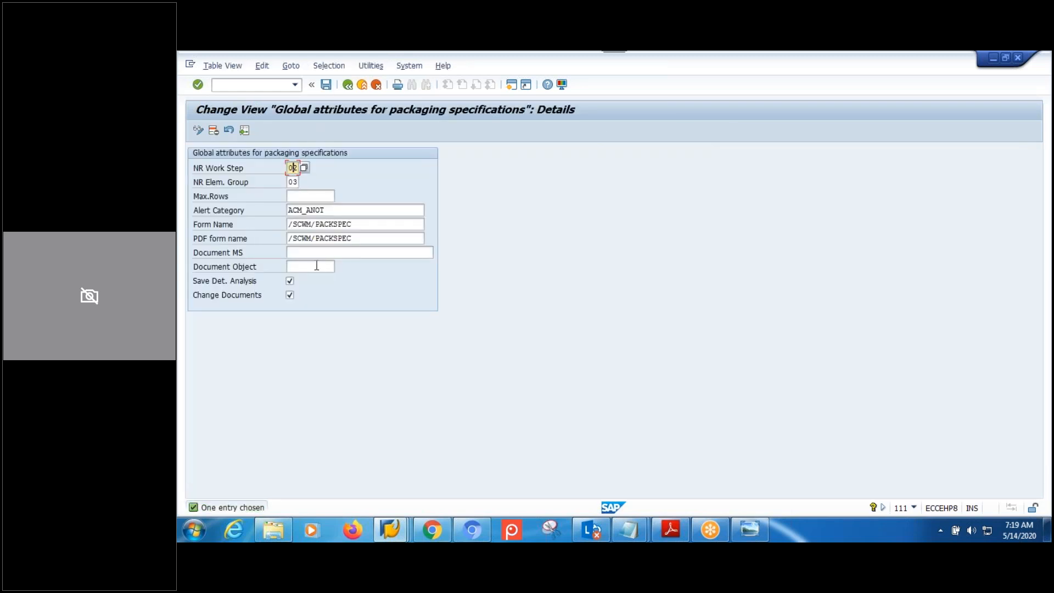
{"action": "left_click", "coordinate": [288, 181]}
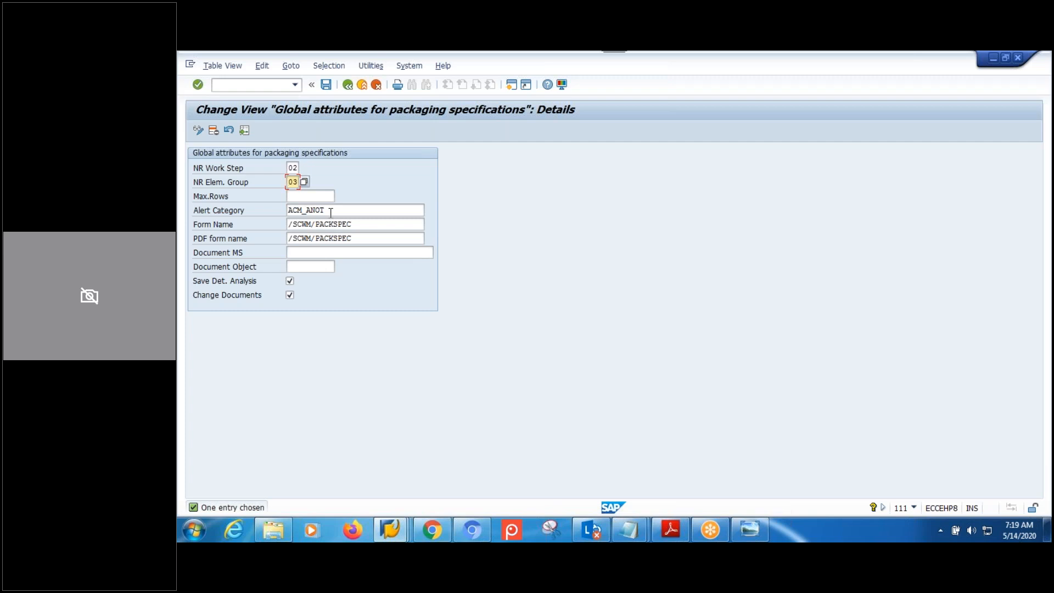
{"action": "left_click", "coordinate": [295, 168]}
{"action": "left_click", "coordinate": [296, 183]}
{"action": "left_click", "coordinate": [299, 191]}
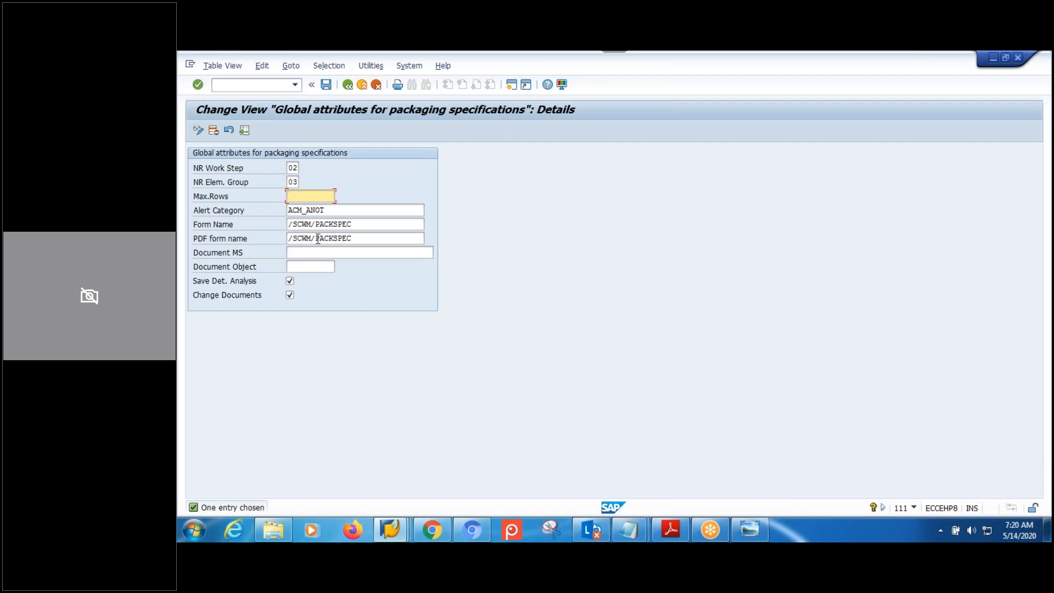
Review the alert category and the form name and PDF form name values /SCWM/PACKSPEC.
{"action": "left_click", "coordinate": [343, 213]}
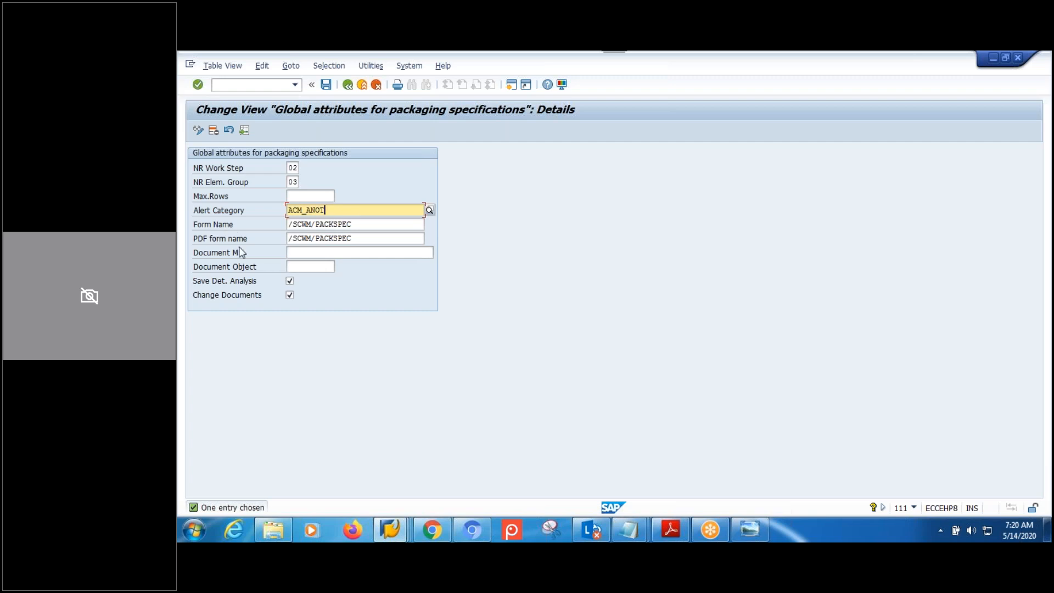
{"action": "left_click", "coordinate": [354, 238]}
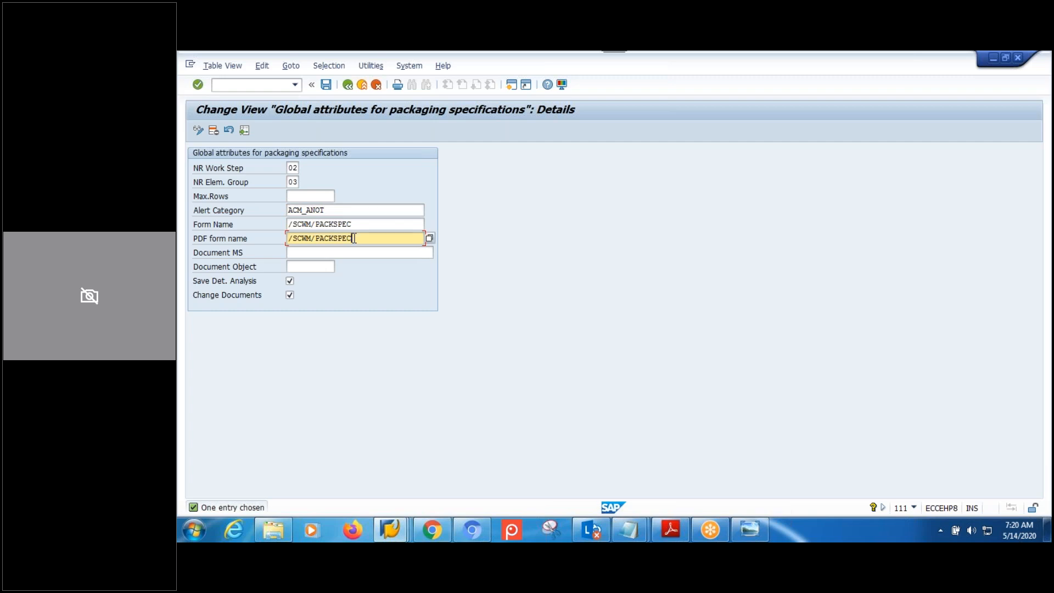
{"action": "left_click_drag", "start_coordinate": [354, 224], "coordinate": [285, 230]}
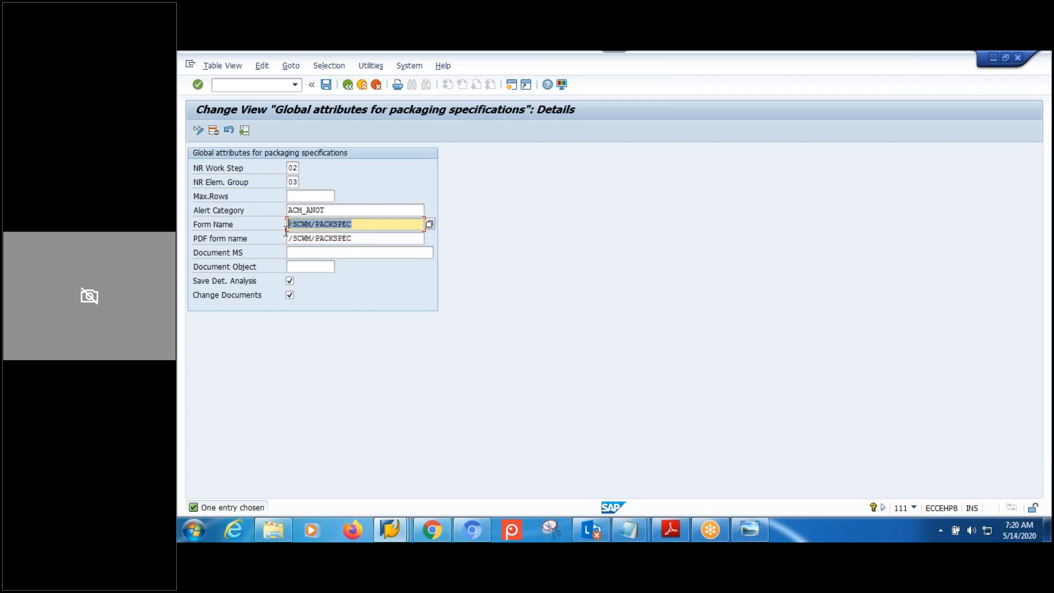
{"action": "left_click_drag", "start_coordinate": [365, 238], "coordinate": [284, 237]}
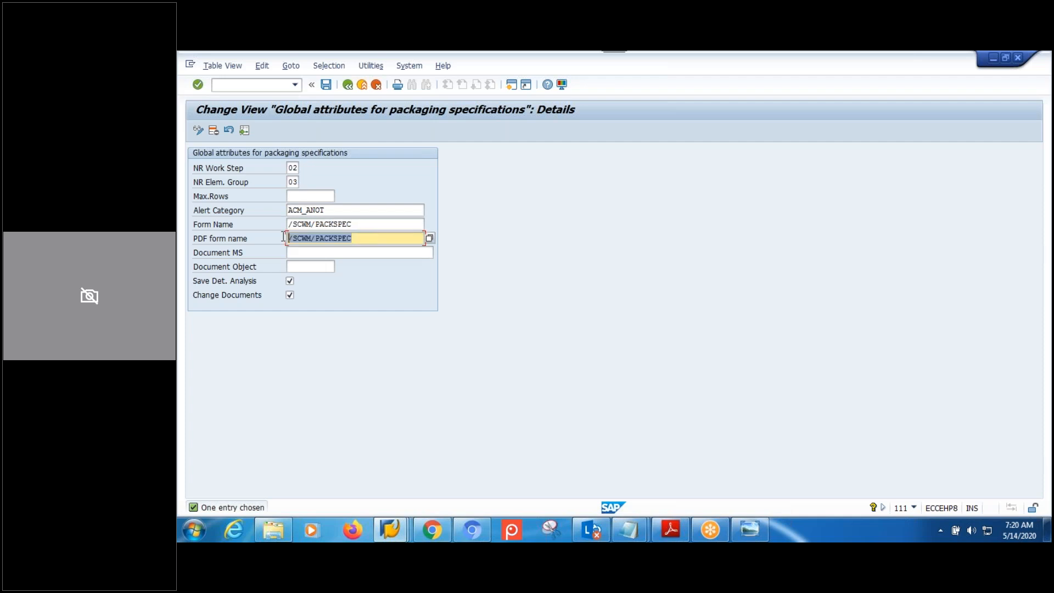
{"action": "left_click", "coordinate": [345, 224]}
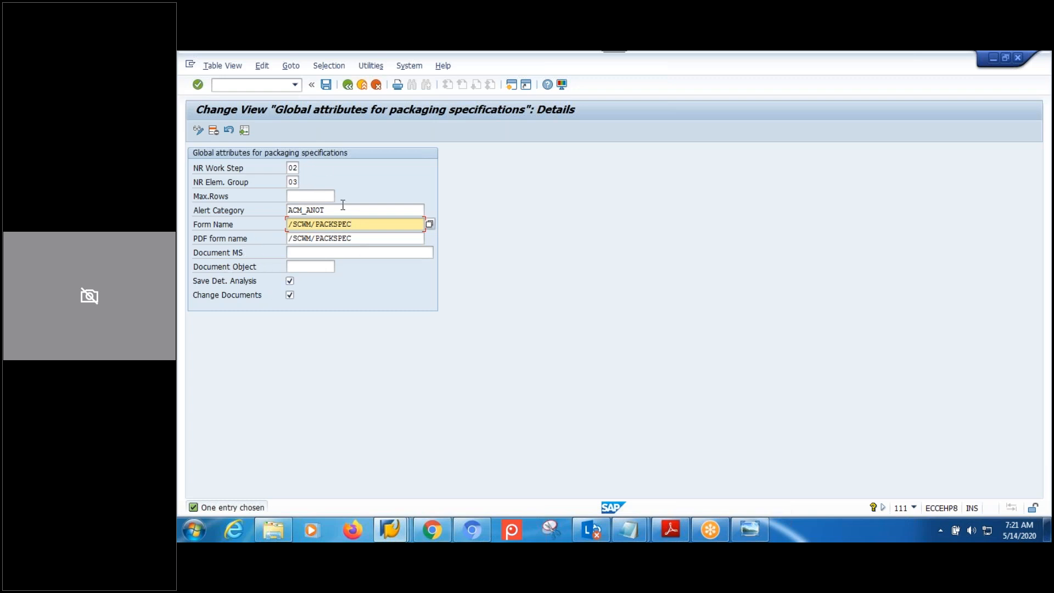
Check the empty Document MS and Document Object fields, then bring the packaging specification notes forward.
{"action": "left_click", "coordinate": [361, 251]}
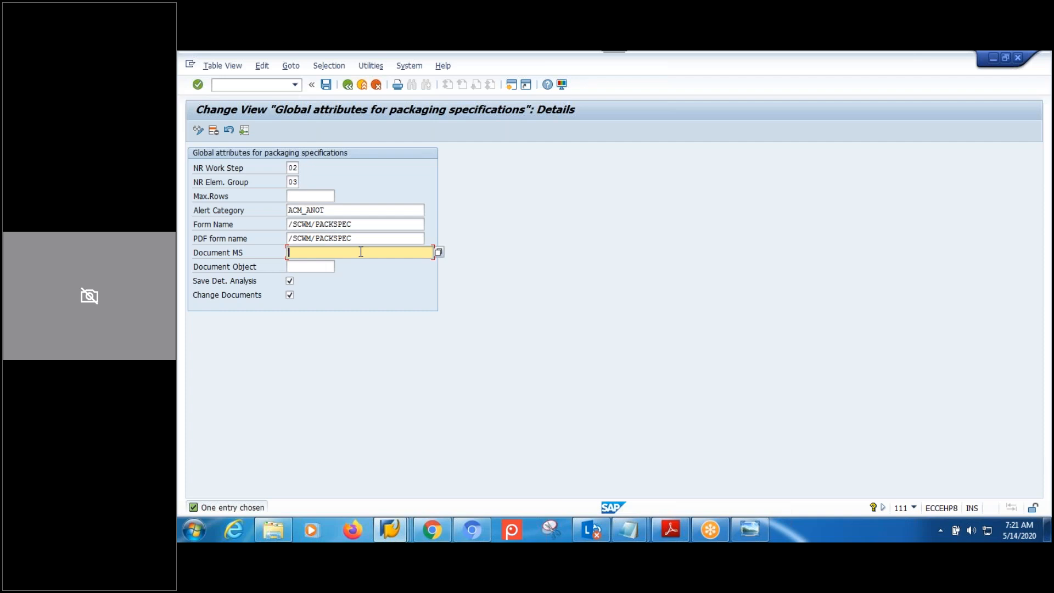
{"action": "left_click", "coordinate": [309, 267]}
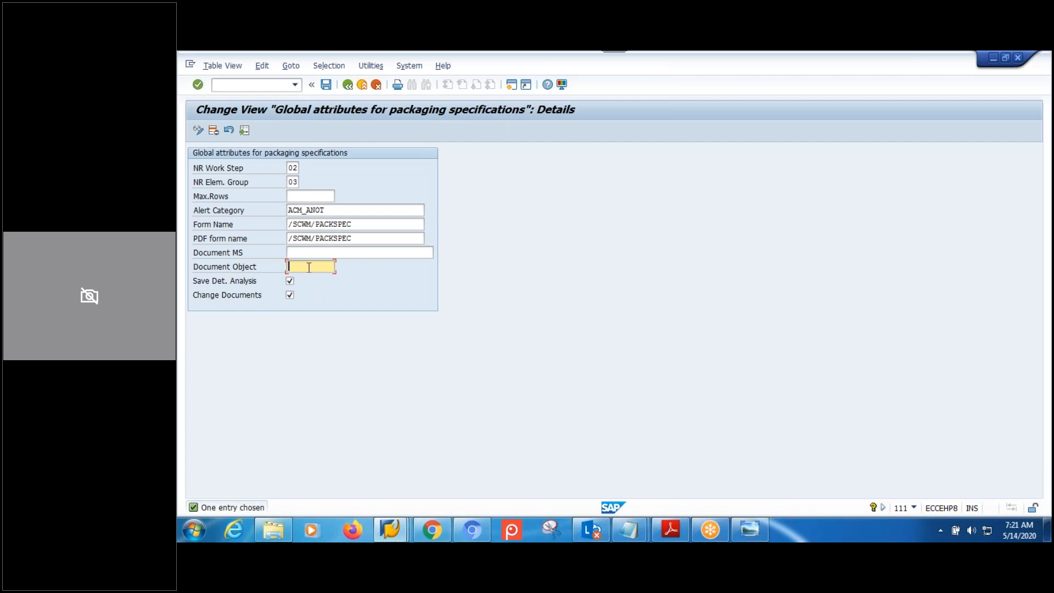
{"action": "left_click", "coordinate": [332, 256]}
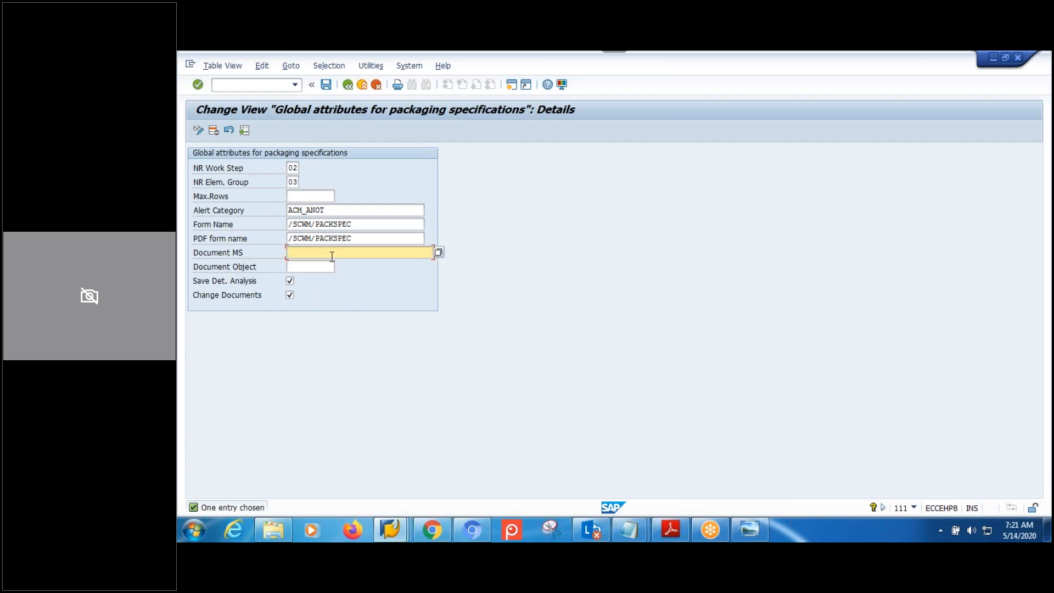
{"action": "left_click", "coordinate": [323, 268]}
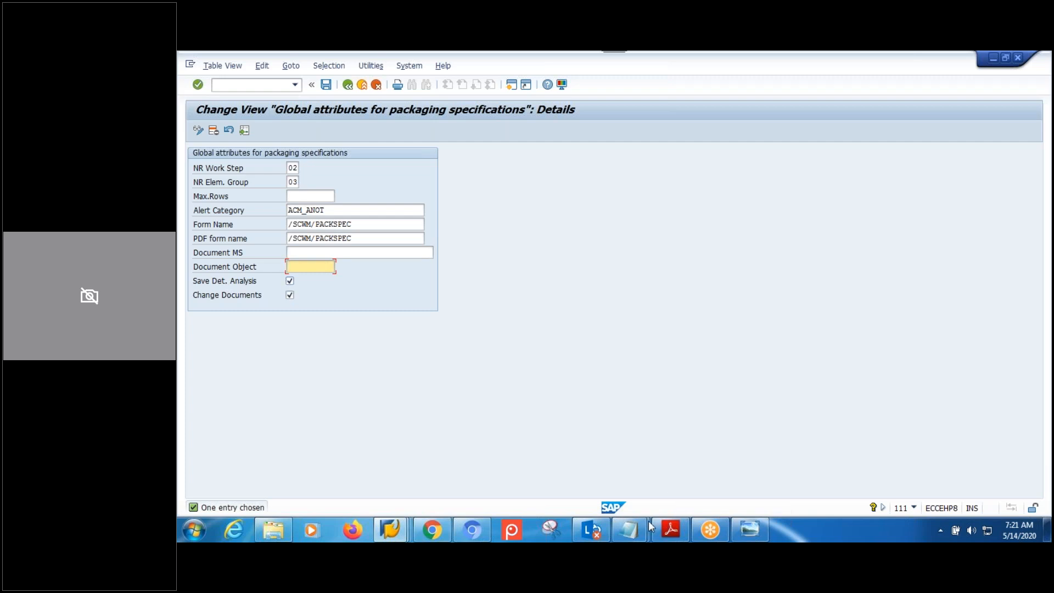
{"action": "left_click", "coordinate": [628, 530]}
{"action": "left_click", "coordinate": [665, 471]}
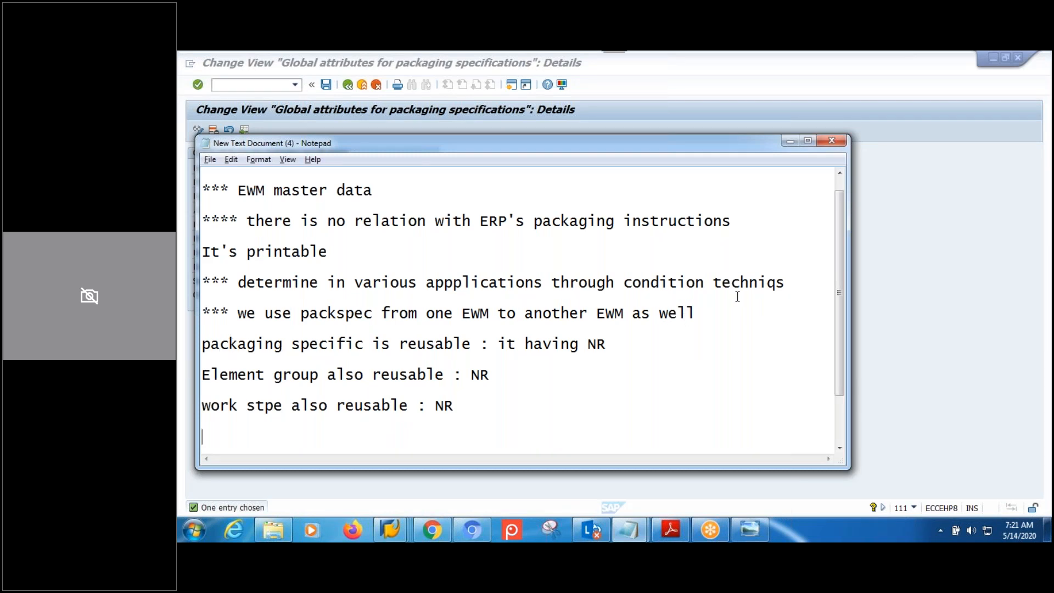
Highlight the condition technique note line in the Notepad notes.
{"action": "left_click_drag", "start_coordinate": [786, 284], "coordinate": [483, 287]}
{"action": "left_click", "coordinate": [263, 297]}
{"action": "left_click", "coordinate": [241, 282], "text": "shift"}
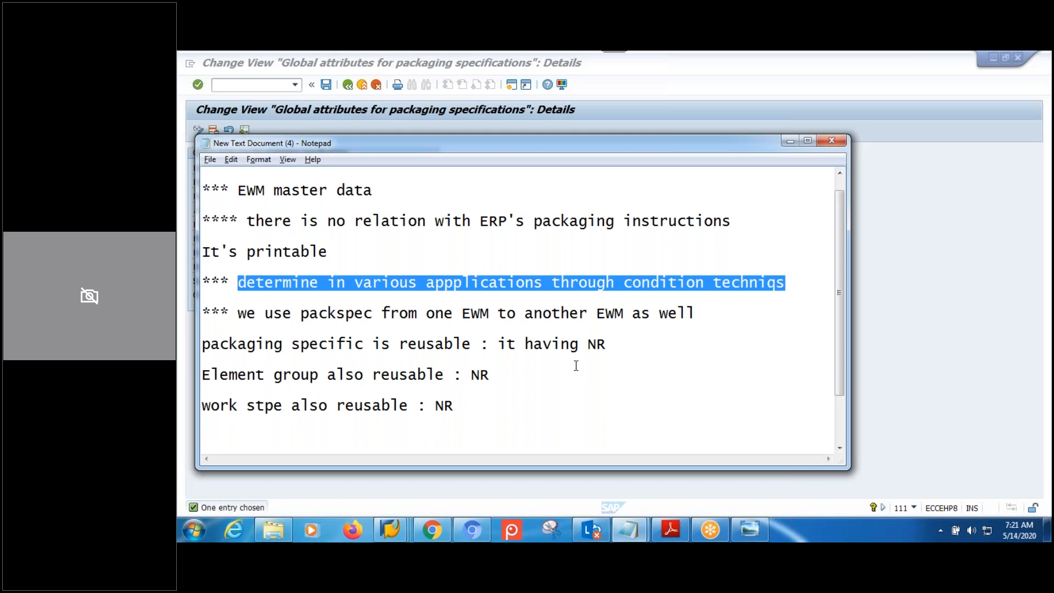
Back in SAP, tick Change Documents and select the empty Max.Rows field, then show the desktop.
{"action": "key", "text": "alt+Tab"}
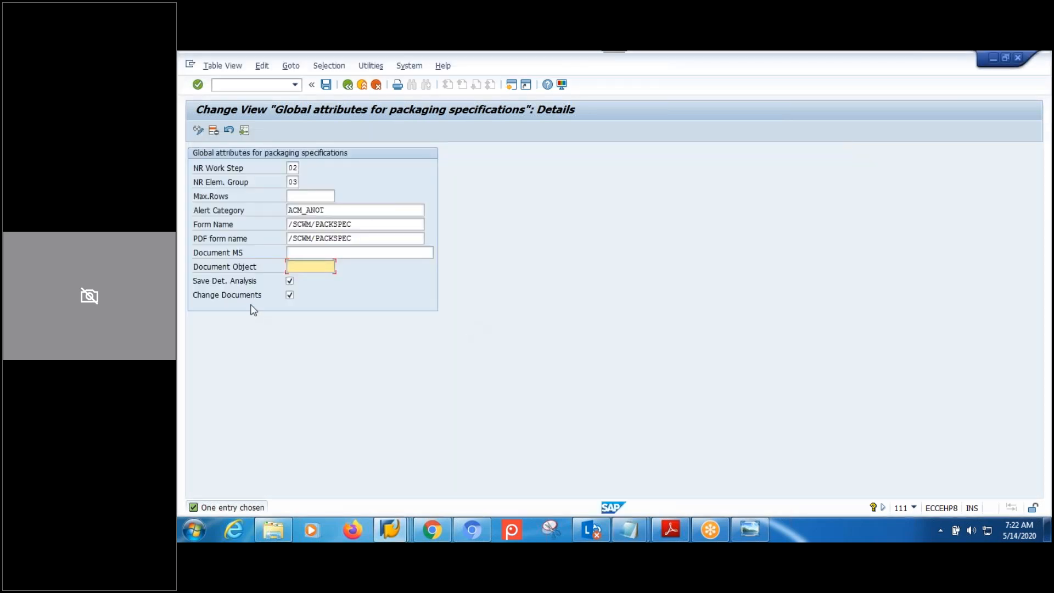
{"action": "left_click", "coordinate": [289, 295]}
{"action": "left_click", "coordinate": [307, 196]}
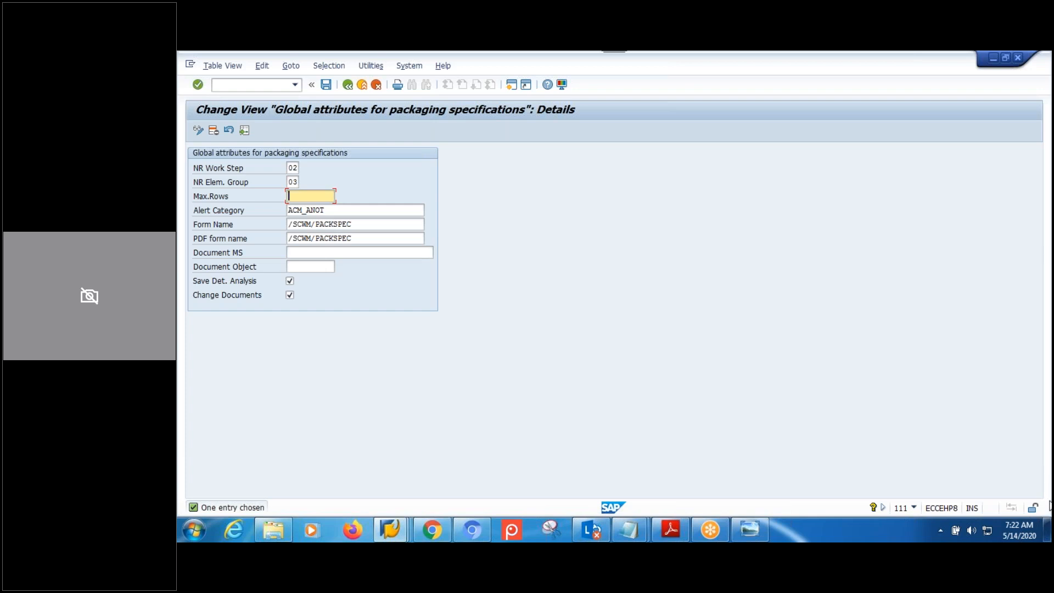
{"action": "left_click", "coordinate": [1050, 531]}
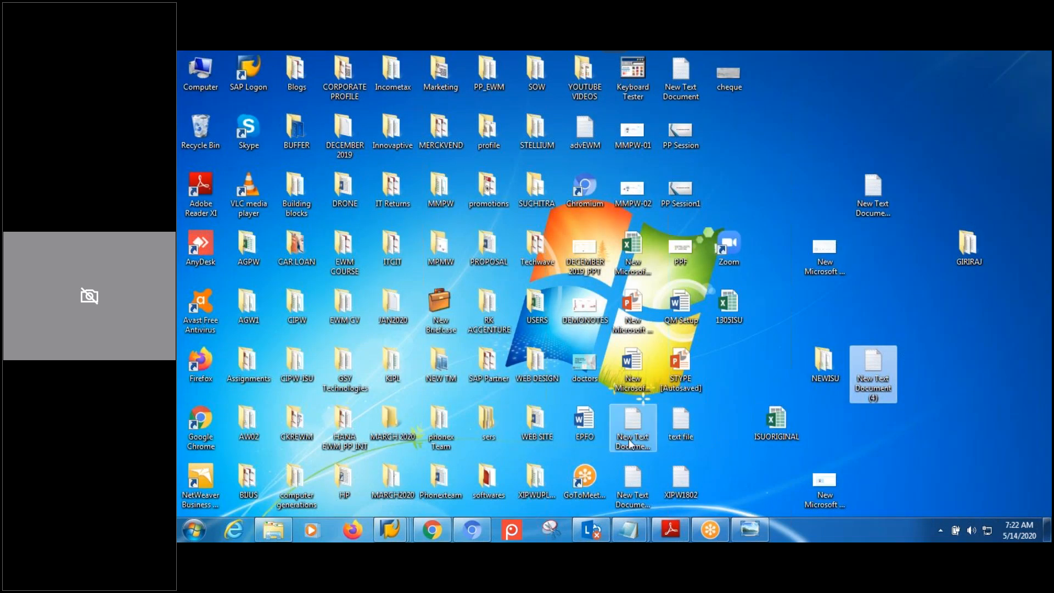
Create a new text document on the desktop, open it and add an empty line.
{"action": "right_click", "coordinate": [970, 317]}
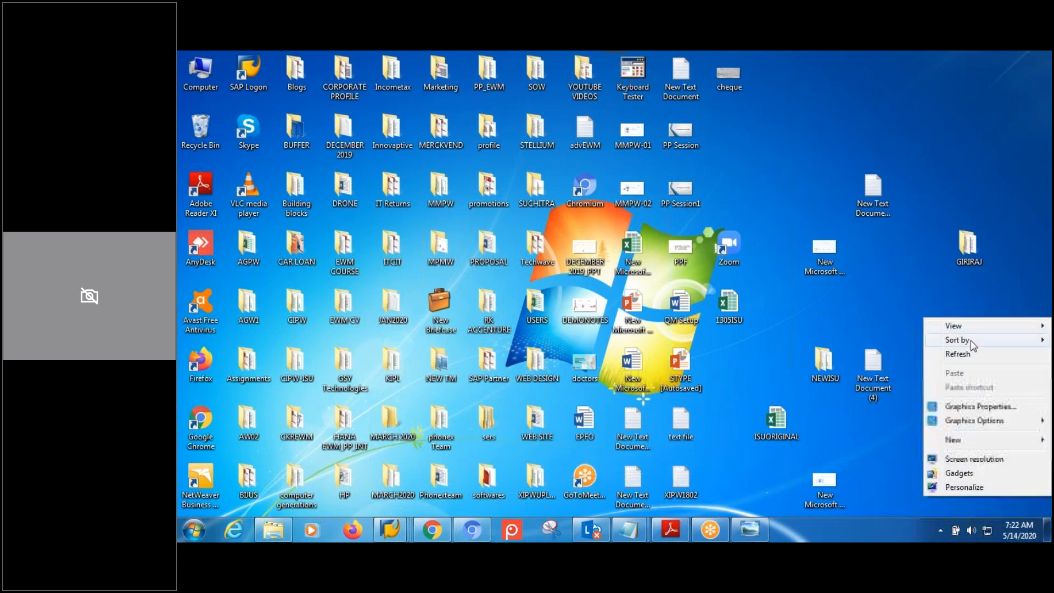
{"action": "mouse_move", "coordinate": [949, 438]}
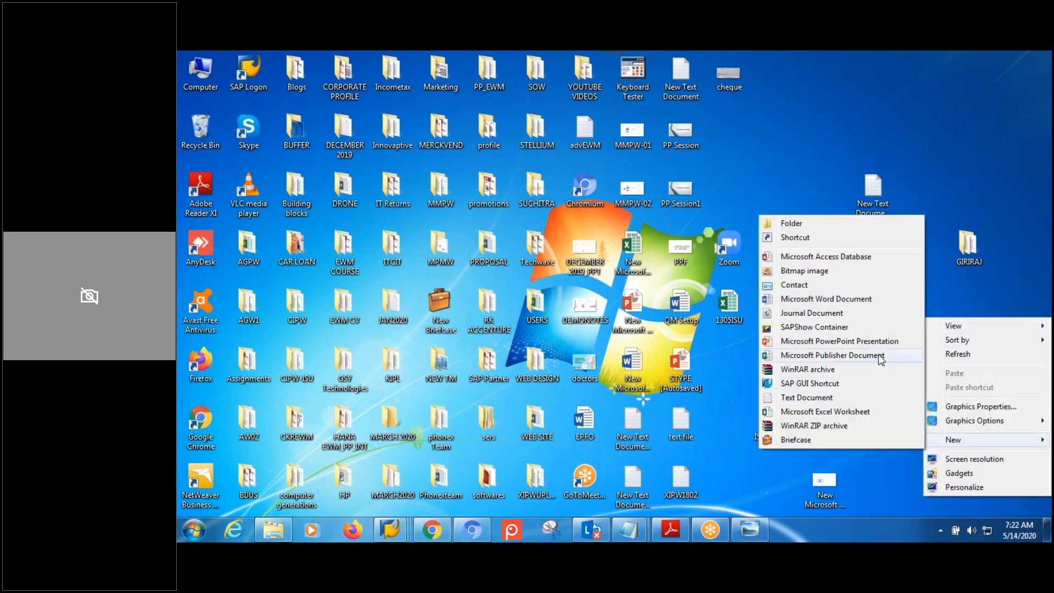
{"action": "left_click", "coordinate": [812, 396]}
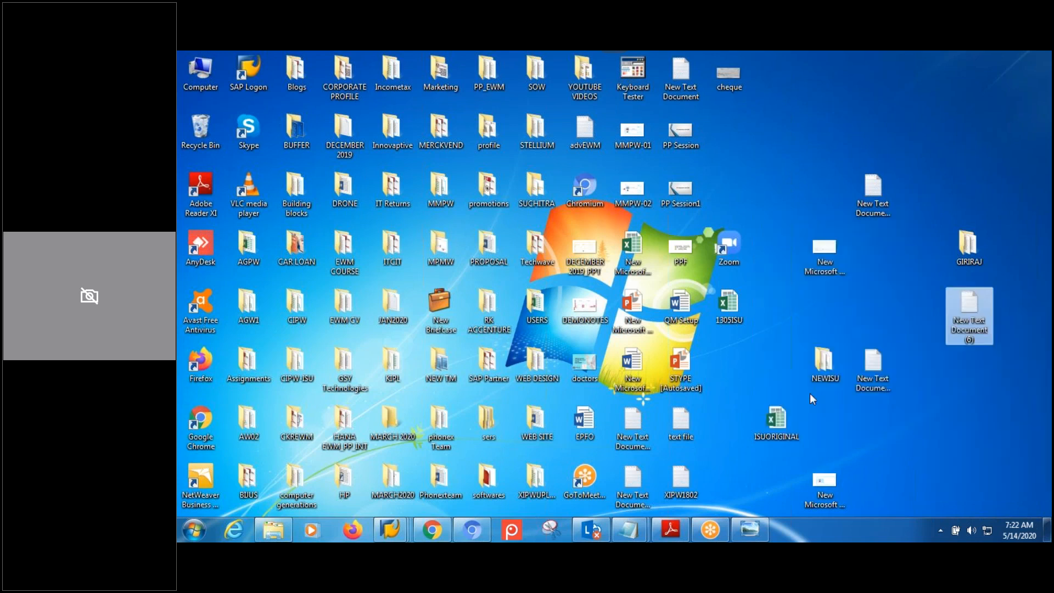
{"action": "double_click", "coordinate": [974, 307]}
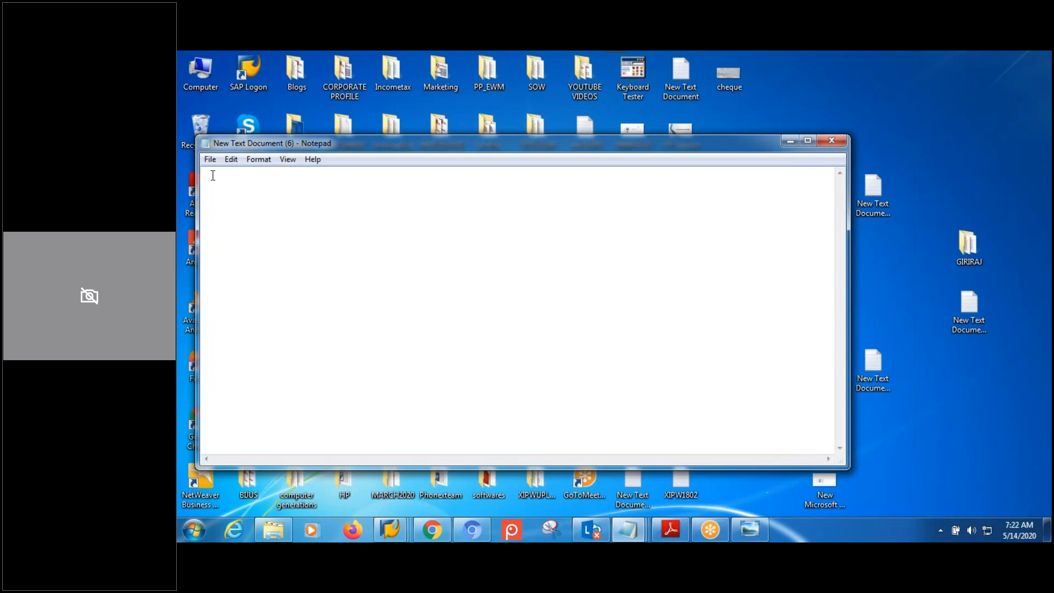
{"action": "key", "text": "Return"}
{"action": "key", "text": "Return"}
{"action": "key", "text": "Return"}
{"action": "key", "text": "Return"}
{"action": "key", "text": "Return"}
{"action": "key", "text": "Return"}
{"action": "key", "text": "Return"}
{"action": "key", "text": "Return"}
{"action": "key", "text": "Return"}
Close the new document with Don't Save and restore the New Text Document (4) packaging notes.
{"action": "left_click", "coordinate": [832, 140]}
{"action": "left_click", "coordinate": [629, 306]}
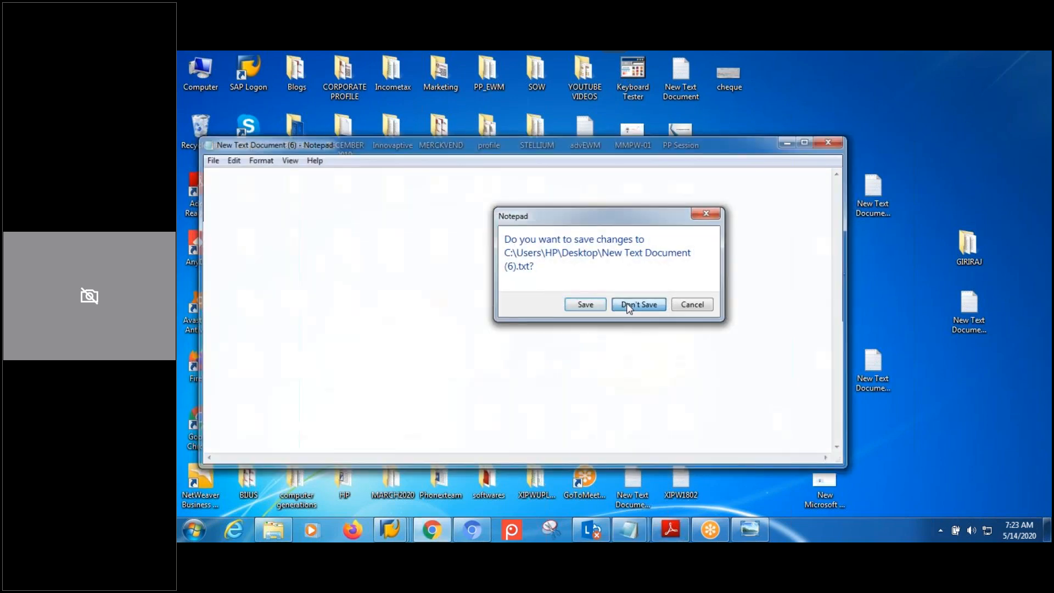
{"action": "mouse_move", "coordinate": [650, 525]}
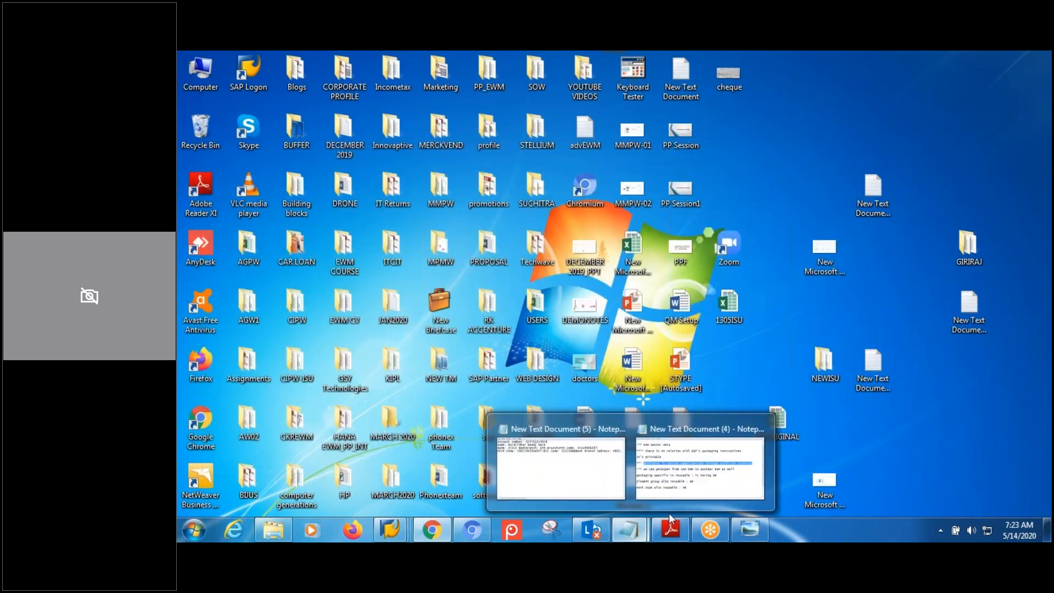
{"action": "left_click", "coordinate": [710, 460]}
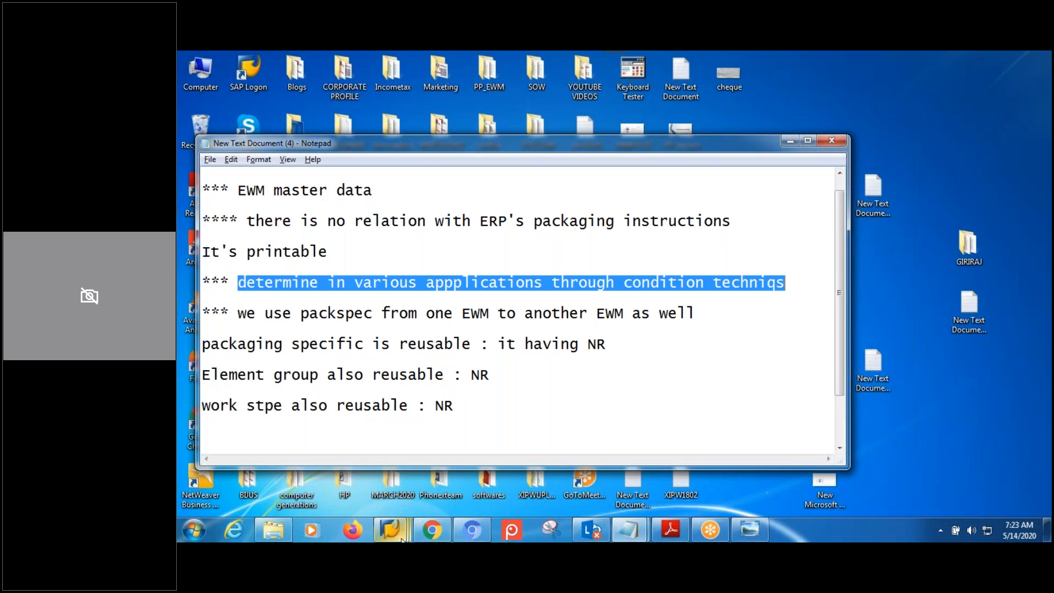
Save the global attributes, return to the IMG, select Define Packaging Specification Group, and show the packaging specification diagram.
{"action": "mouse_move", "coordinate": [403, 536]}
{"action": "left_click", "coordinate": [500, 468]}
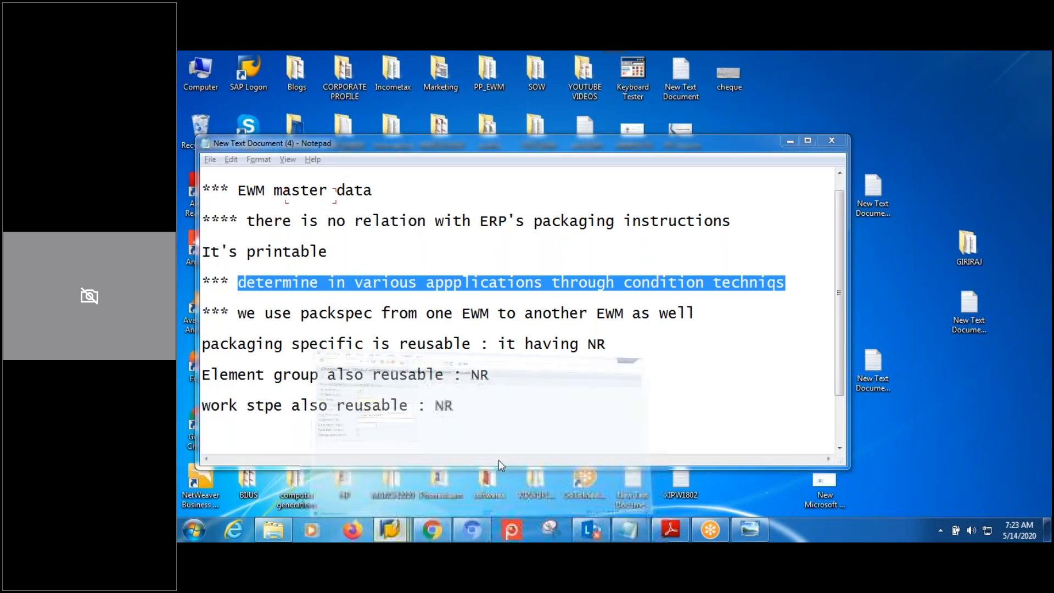
{"action": "left_click", "coordinate": [329, 86]}
{"action": "left_click", "coordinate": [346, 88]}
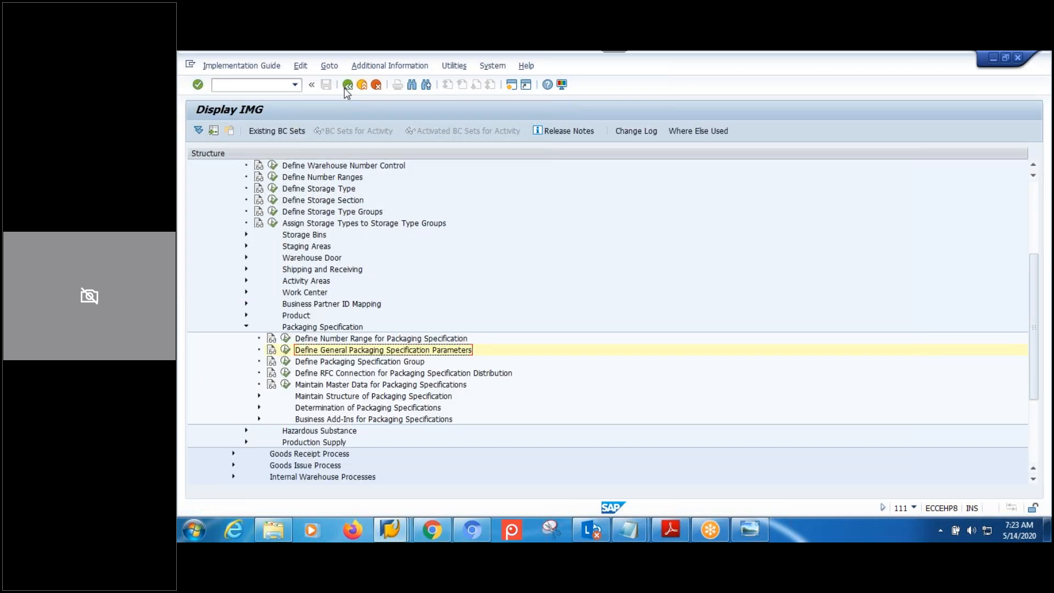
{"action": "left_click", "coordinate": [377, 366]}
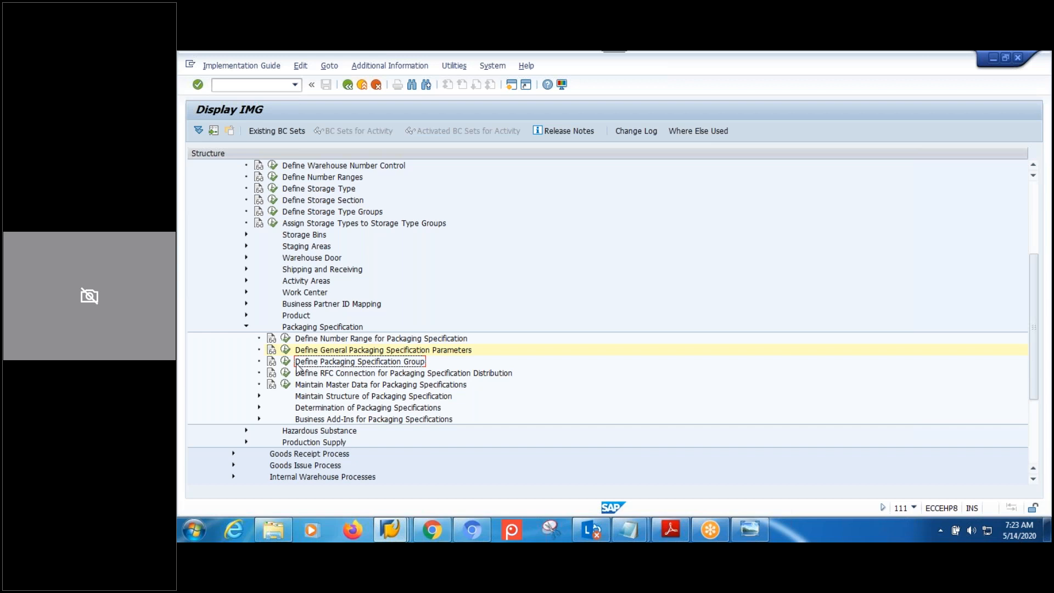
{"action": "left_click", "coordinate": [757, 528]}
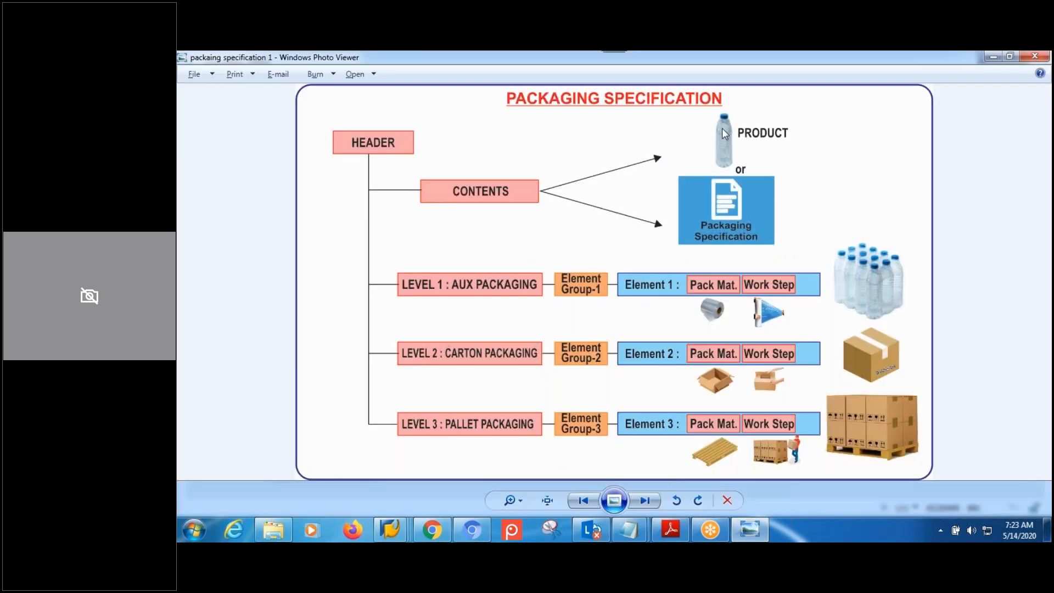
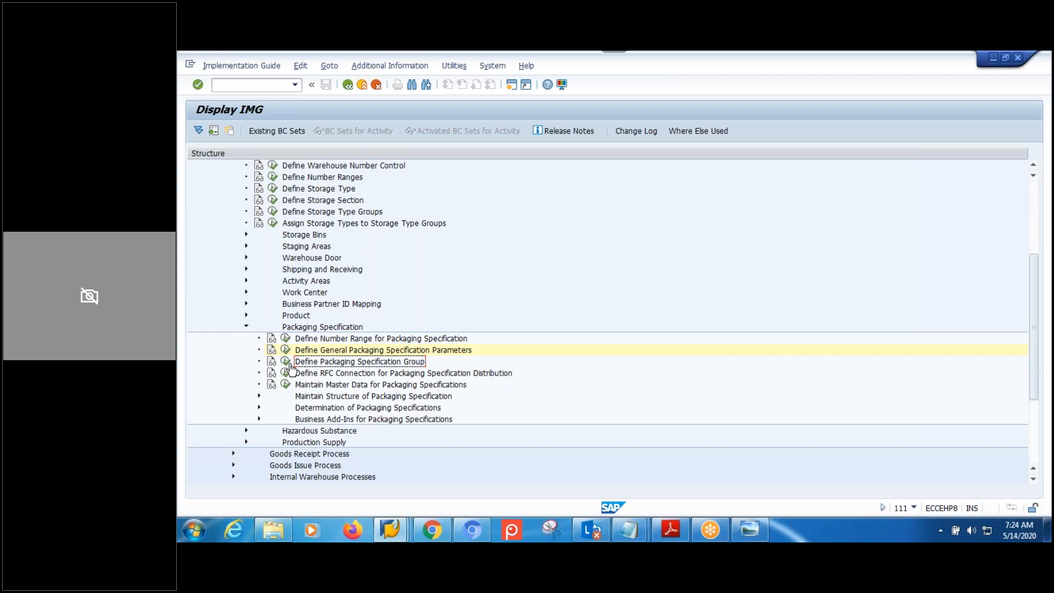
Execute Define Packaging Specification Group to list the 161 specification group entries.
{"action": "left_click", "coordinate": [286, 363]}
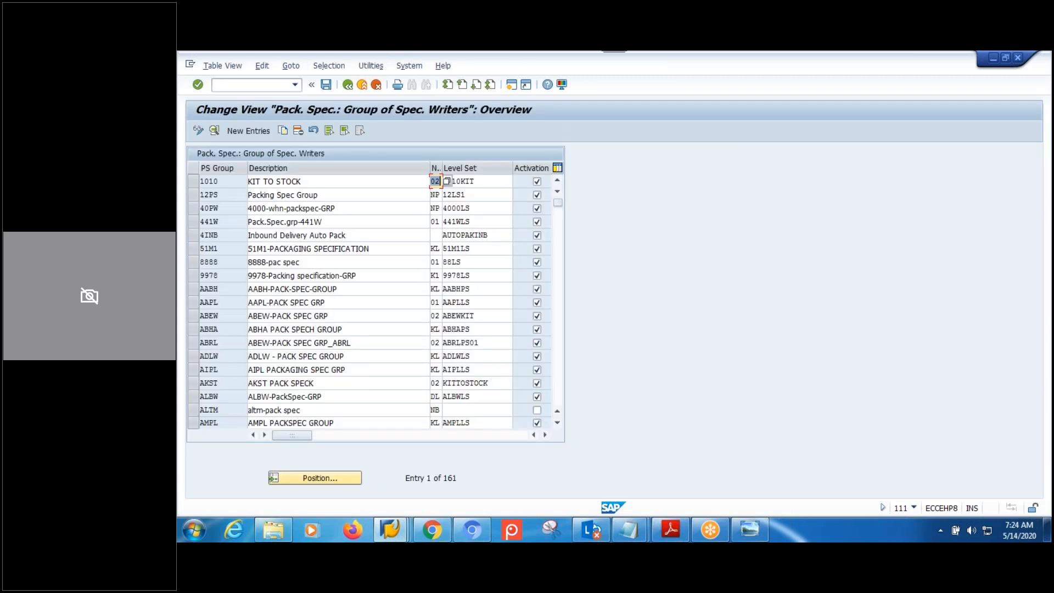
Add a new group MPMW, described MPMW-PACKSPEC-GRP, with number range KL.
{"action": "left_click", "coordinate": [270, 132]}
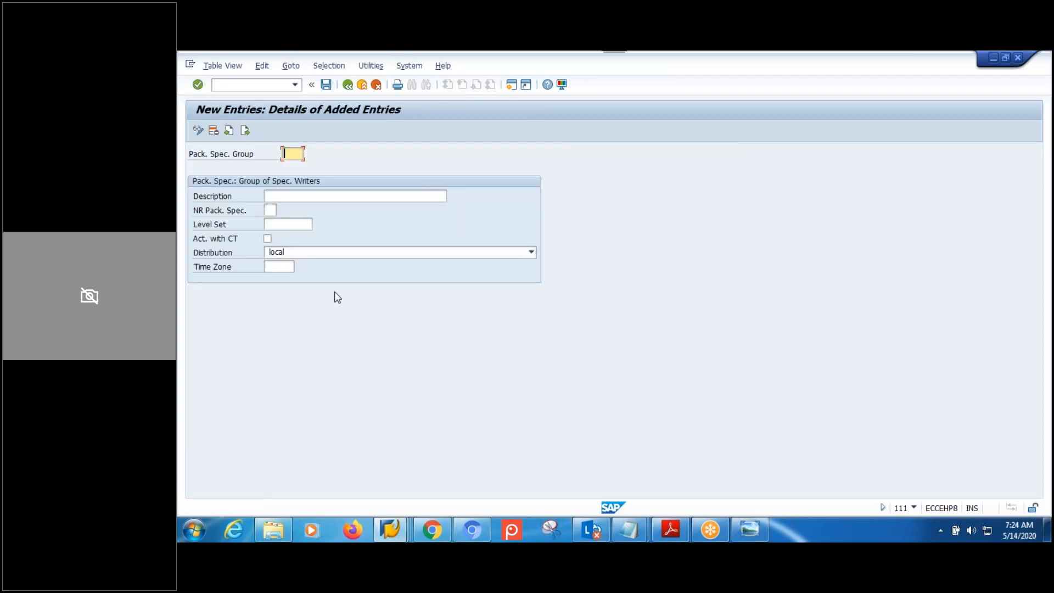
{"action": "type", "text": "MPMW"}
{"action": "key", "text": "Tab"}
{"action": "type", "text": "MPMW"}
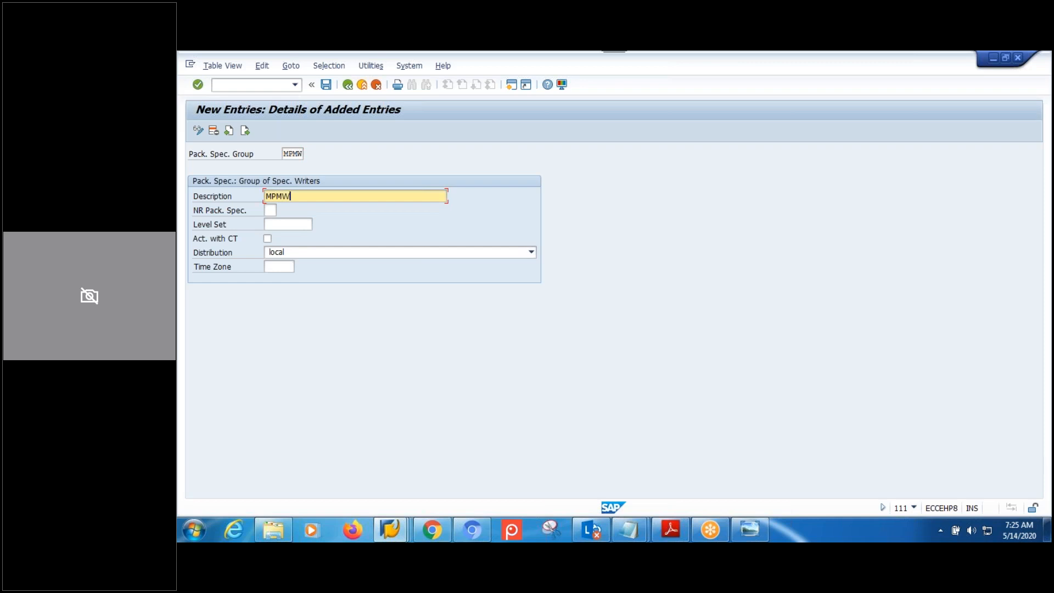
{"action": "type", "text": "-PACKSPEC-GRP"}
{"action": "left_click", "coordinate": [269, 211]}
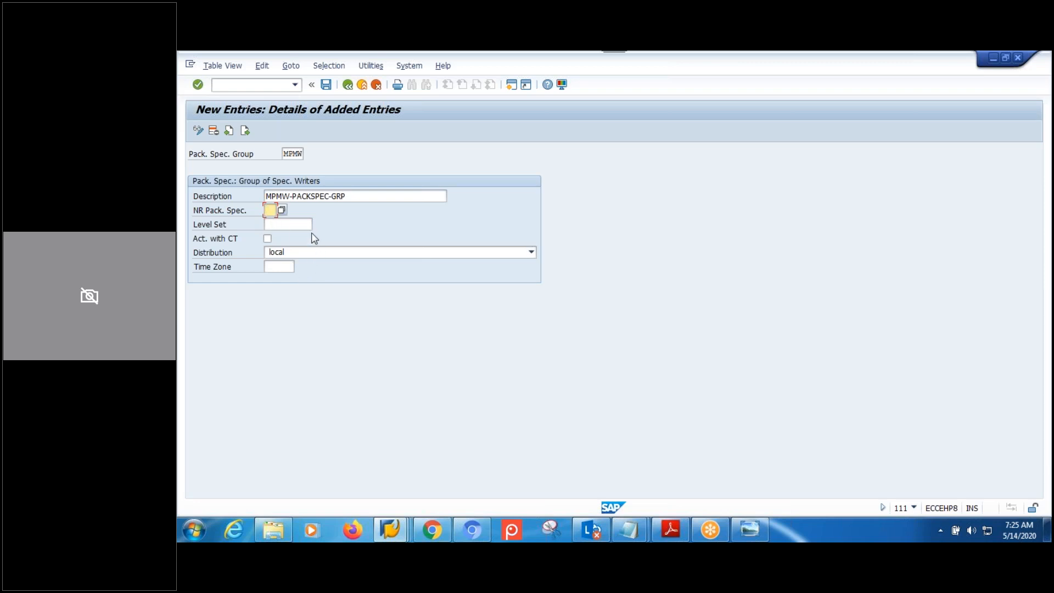
{"action": "left_click", "coordinate": [270, 222]}
{"action": "left_click", "coordinate": [283, 224]}
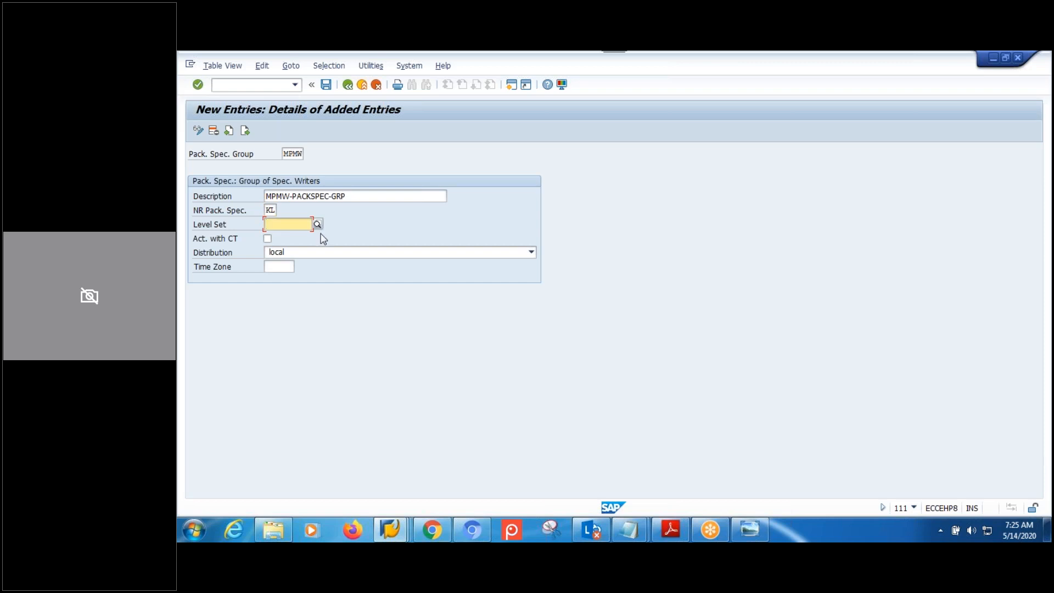
Save group MPMW under a customizing request and bring up the Packaging Specification window.
{"action": "left_click", "coordinate": [326, 87]}
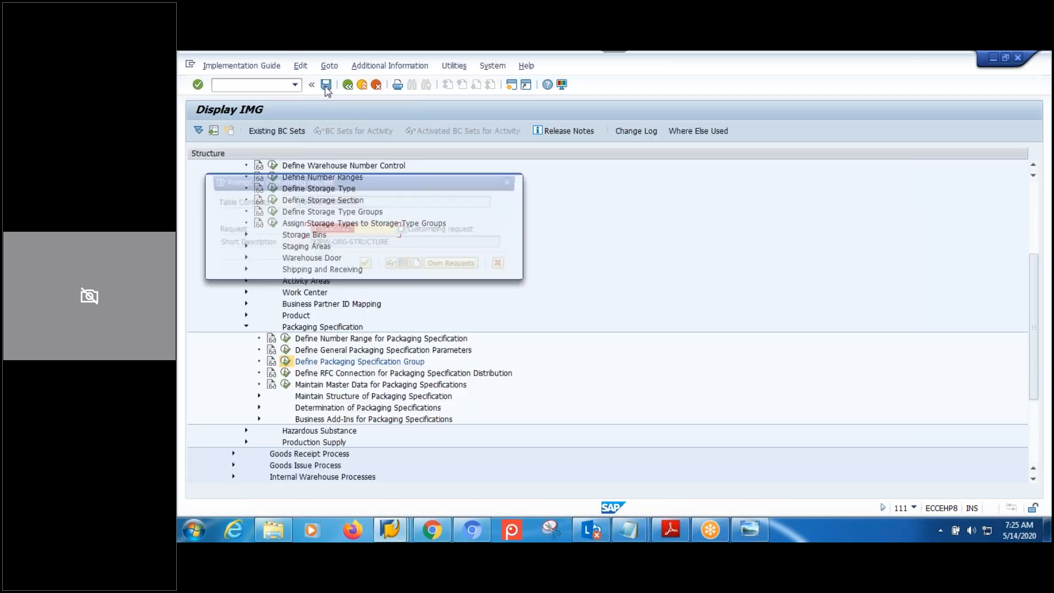
{"action": "left_click", "coordinate": [366, 271]}
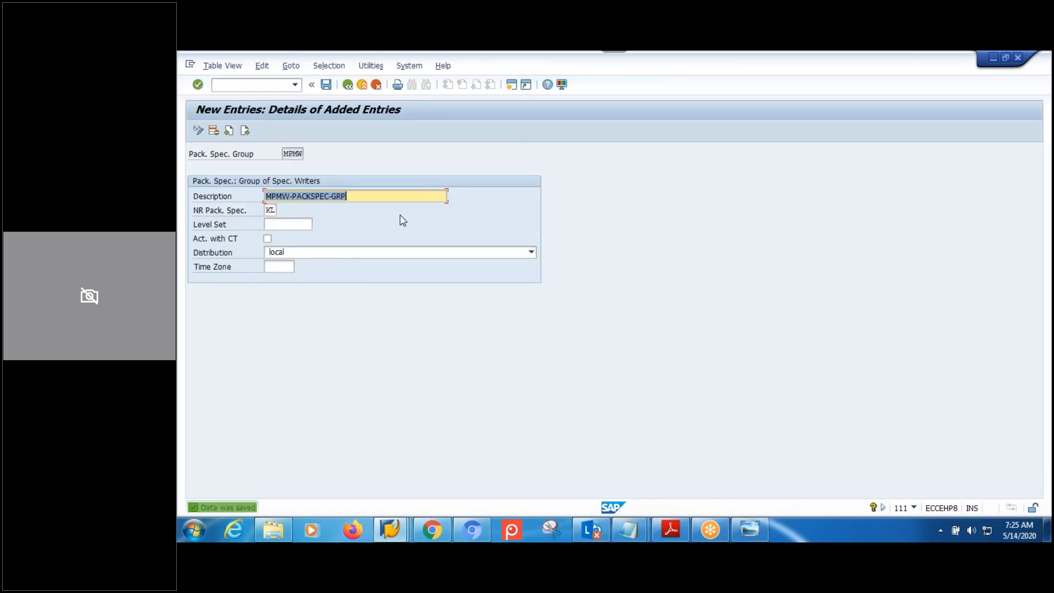
{"action": "left_click", "coordinate": [363, 192]}
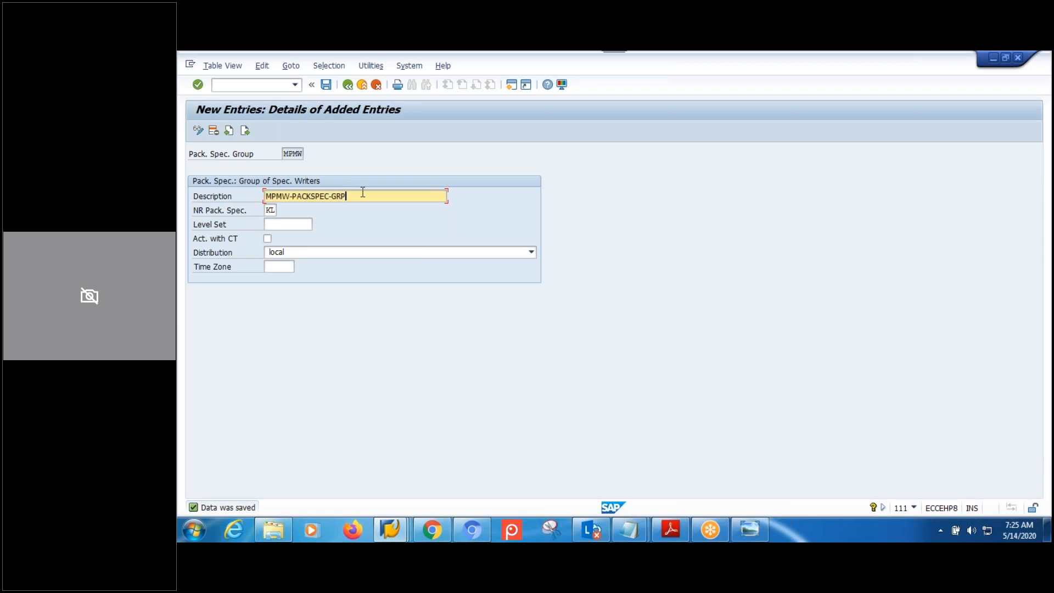
{"action": "left_click", "coordinate": [293, 153]}
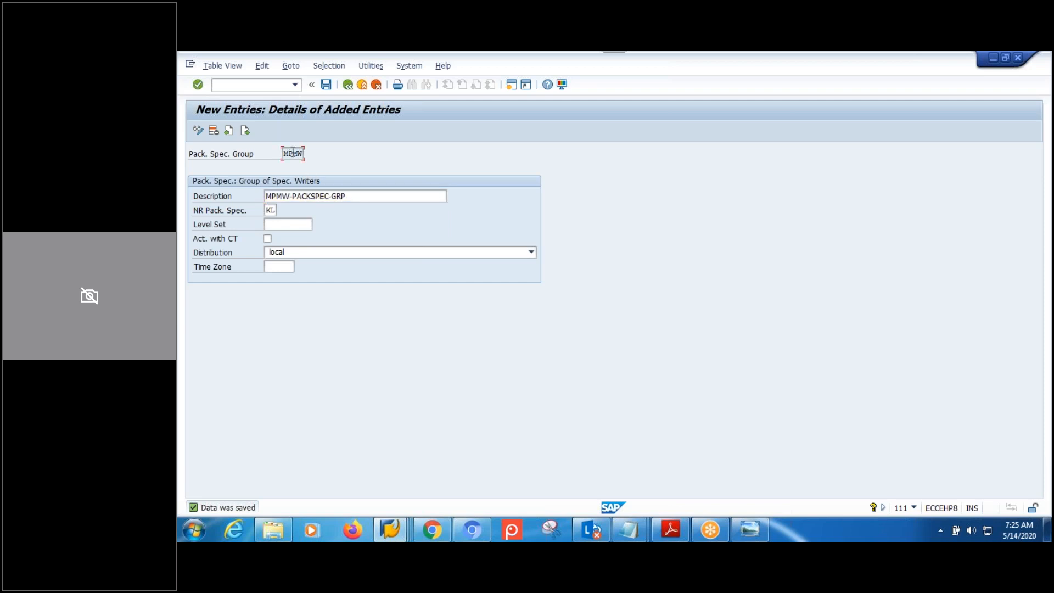
{"action": "left_click", "coordinate": [391, 530]}
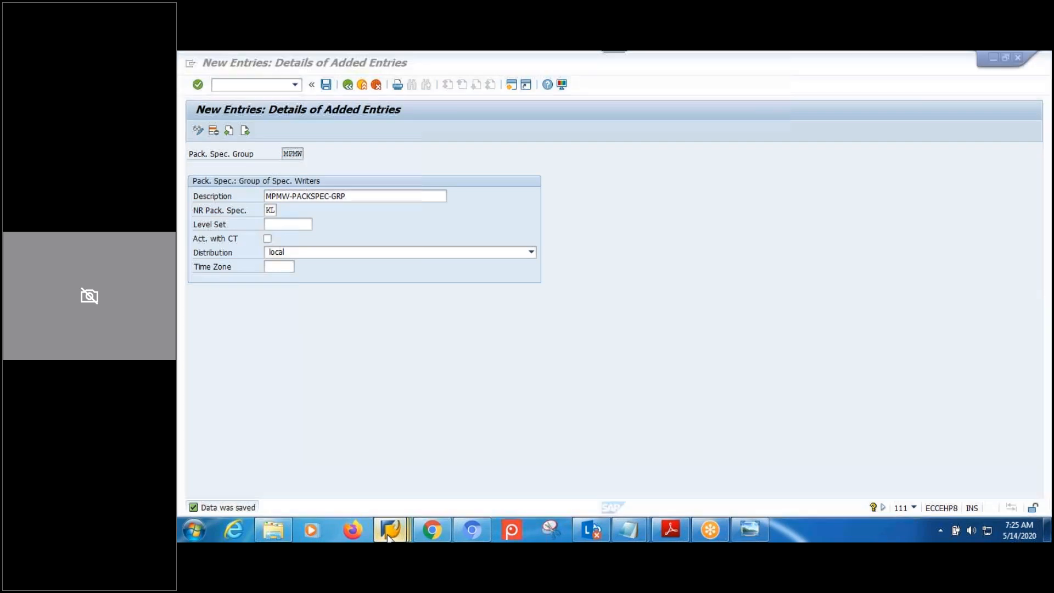
{"action": "left_click", "coordinate": [409, 454]}
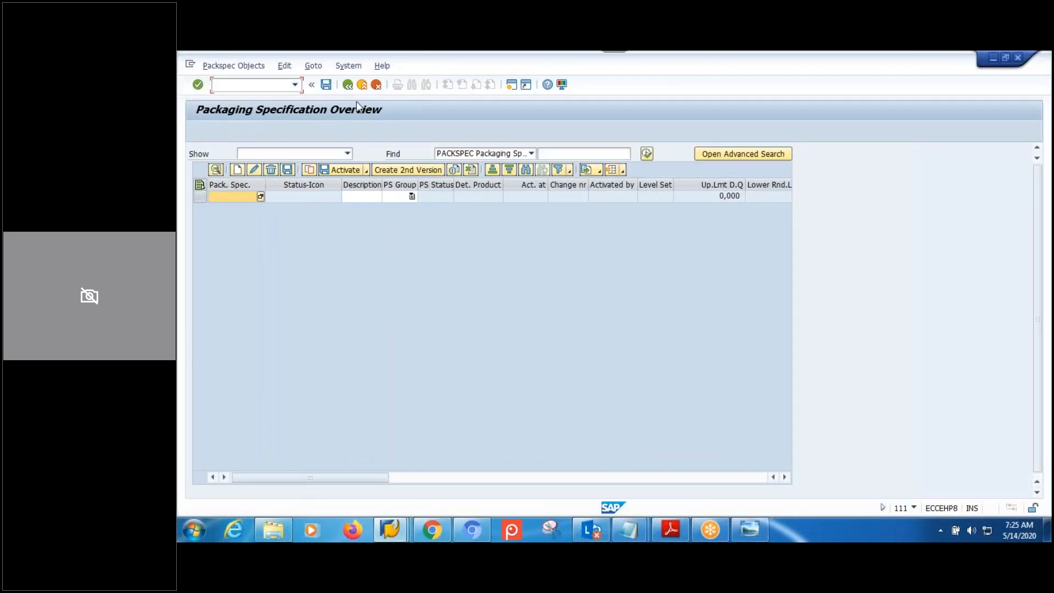
Return to the SAP menu and start a new packaging specification in maintenance.
{"action": "left_click", "coordinate": [351, 86]}
{"action": "left_click", "coordinate": [348, 86]}
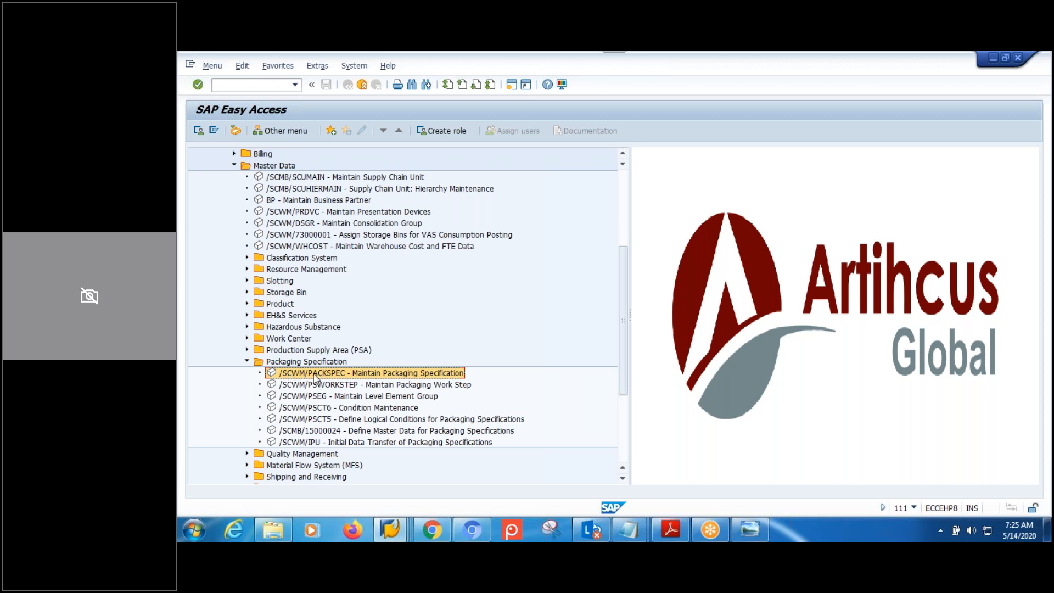
{"action": "double_click", "coordinate": [388, 378]}
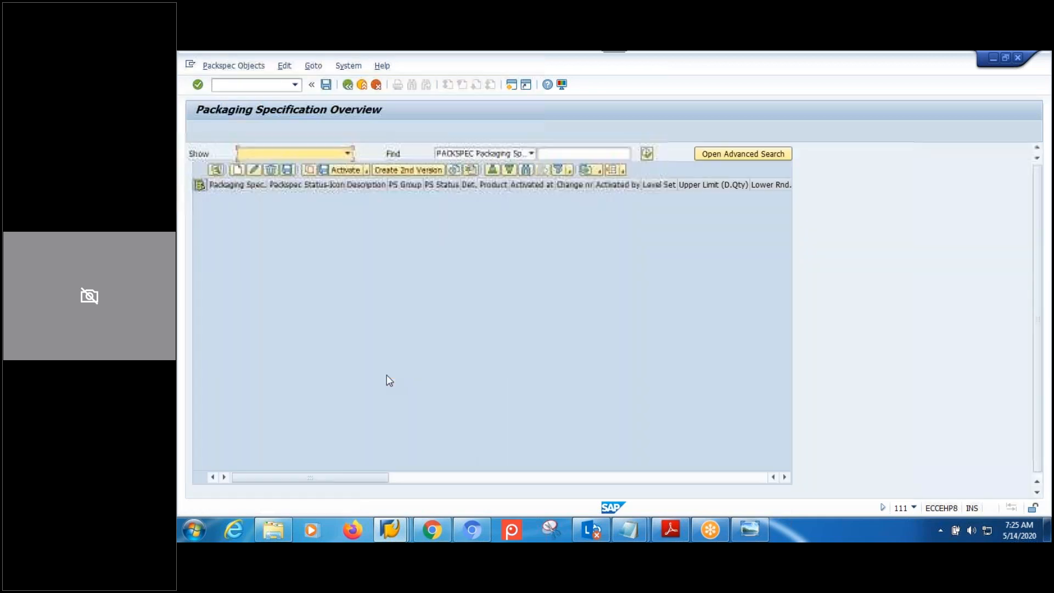
{"action": "left_click", "coordinate": [237, 170]}
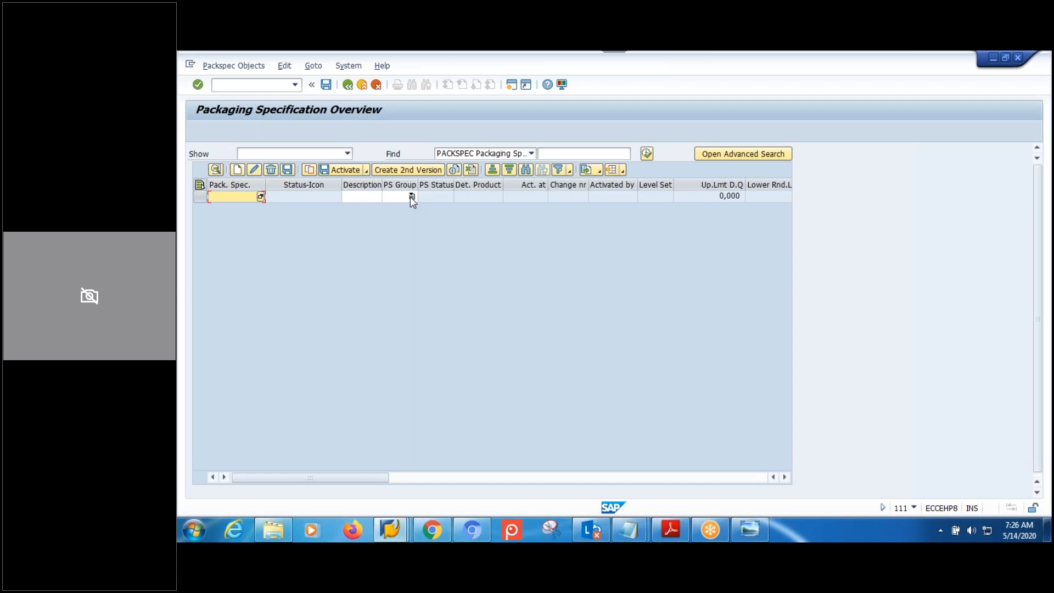
Choose MPMW as the PS group and create specification 1786.
{"action": "left_click", "coordinate": [412, 197]}
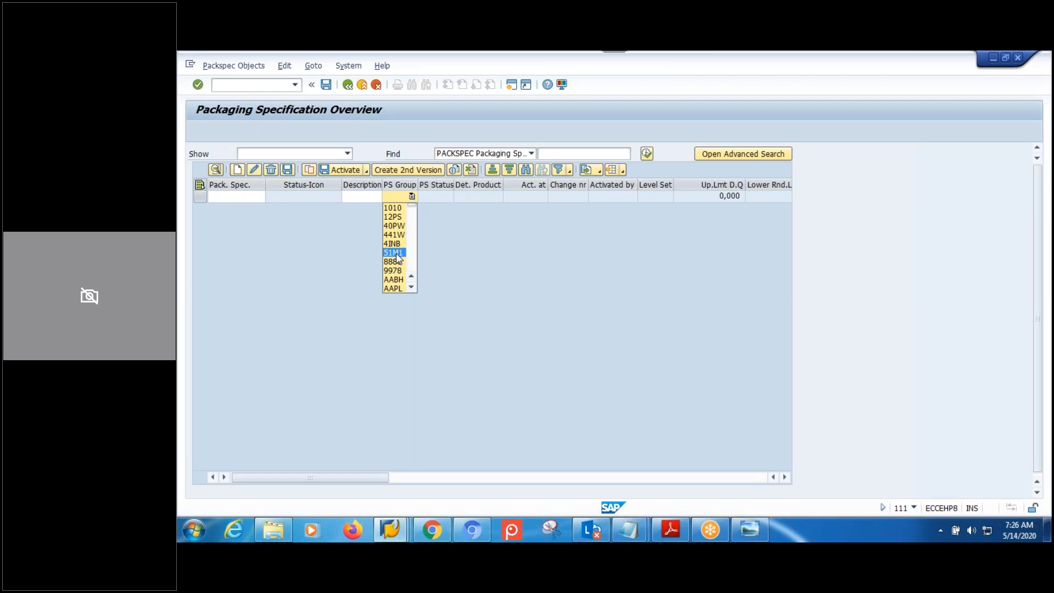
{"action": "key", "text": "Down"}
{"action": "key", "text": "Down"}
{"action": "key", "text": "Down"}
{"action": "key", "text": "Down"}
{"action": "key", "text": "Down"}
{"action": "key", "text": "Down"}
{"action": "key", "text": "Down"}
{"action": "key", "text": "Down"}
{"action": "key", "text": "Down"}
{"action": "key", "text": "Down"}
{"action": "key", "text": "Down"}
{"action": "key", "text": "Down"}
{"action": "key", "text": "Down"}
{"action": "key", "text": "Down"}
{"action": "key", "text": "Down"}
{"action": "key", "text": "Down"}
{"action": "key", "text": "Down"}
{"action": "key", "text": "Down"}
{"action": "key", "text": "Down"}
{"action": "key", "text": "Down"}
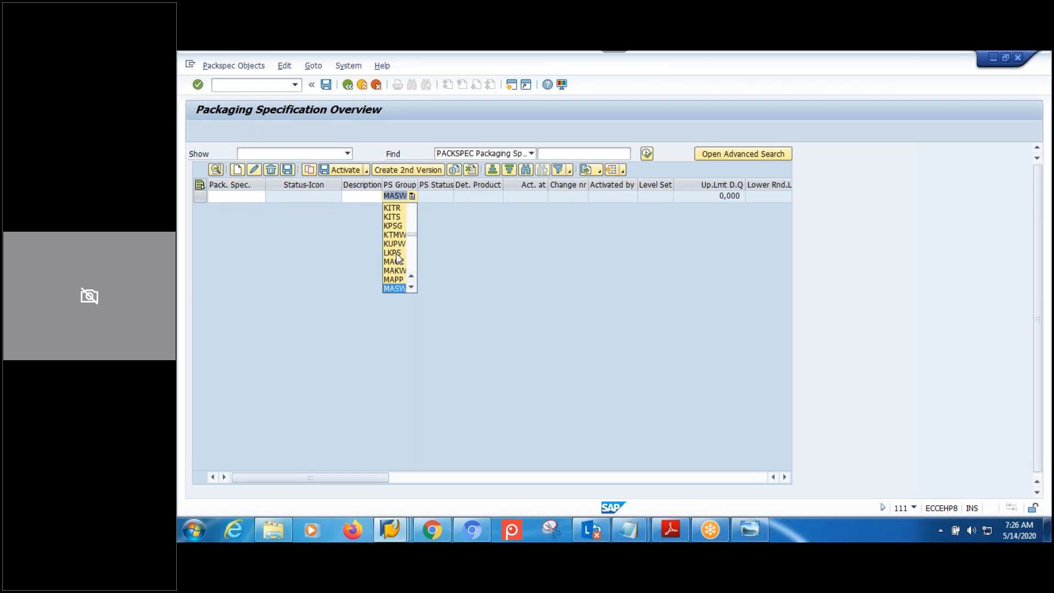
{"action": "key", "text": "Down"}
{"action": "key", "text": "Down"}
{"action": "key", "text": "Down"}
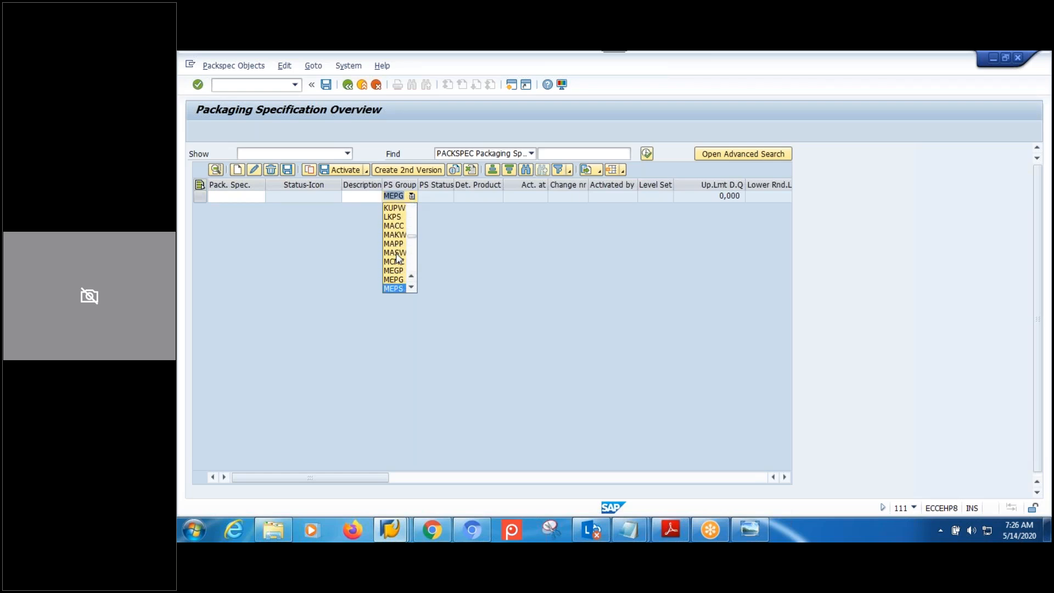
{"action": "key", "text": "Down"}
{"action": "key", "text": "Down"}
{"action": "key", "text": "Down"}
{"action": "key", "text": "Down"}
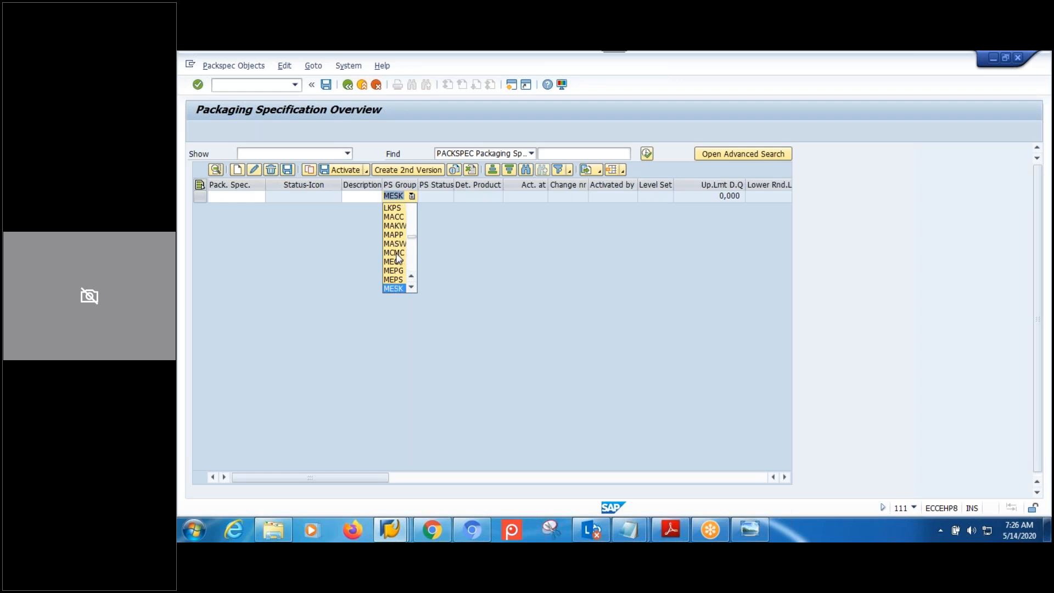
{"action": "key", "text": "Down"}
{"action": "key", "text": "Down"}
{"action": "key", "text": "Down"}
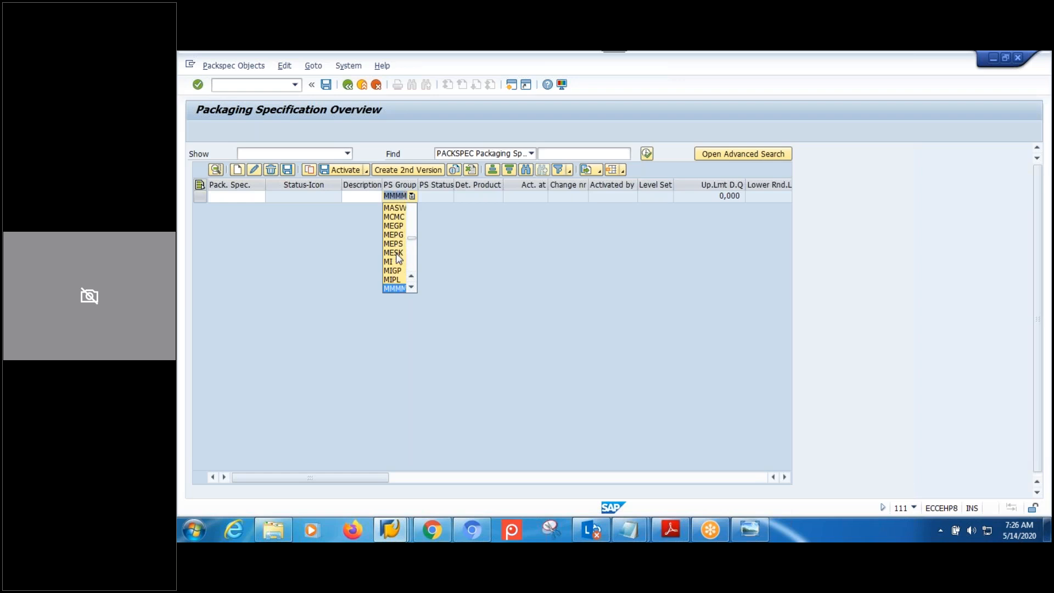
{"action": "key", "text": "Down"}
{"action": "key", "text": "Down"}
{"action": "key", "text": "Down"}
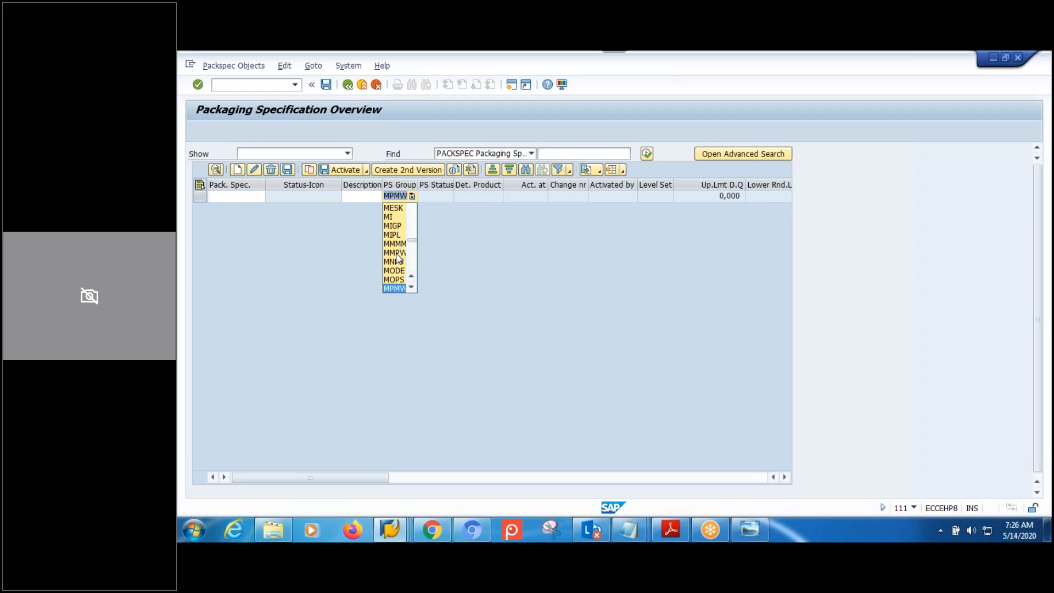
{"action": "key", "text": "Return"}
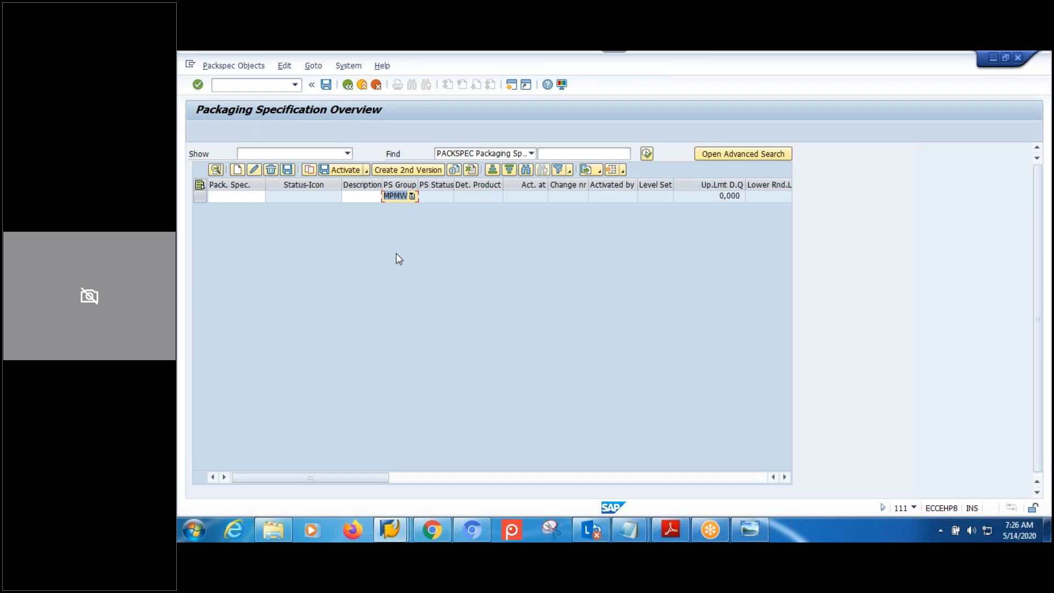
{"action": "key", "text": "Return"}
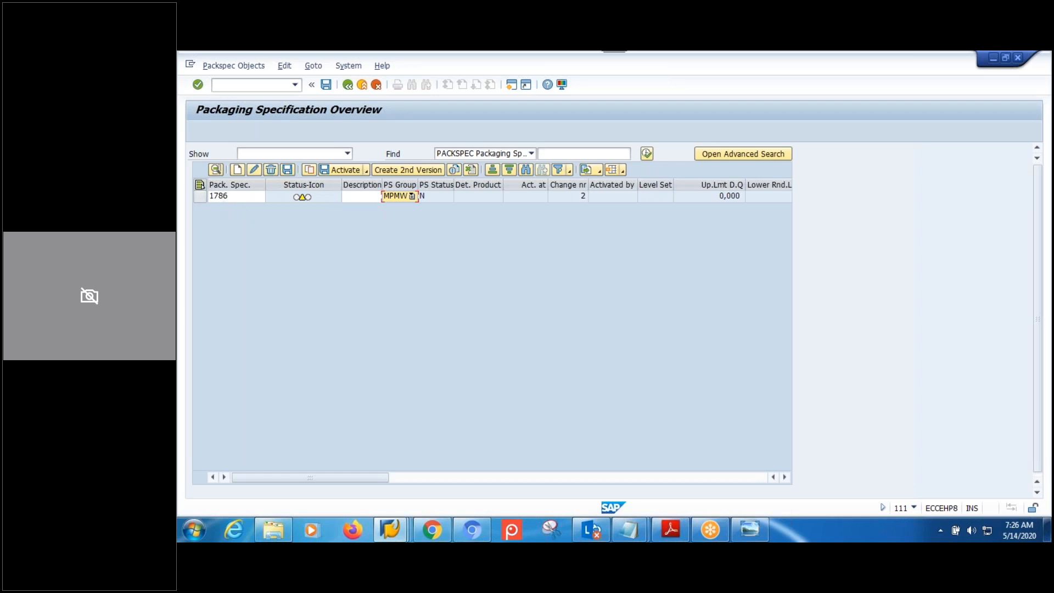
{"action": "left_click", "coordinate": [392, 532]}
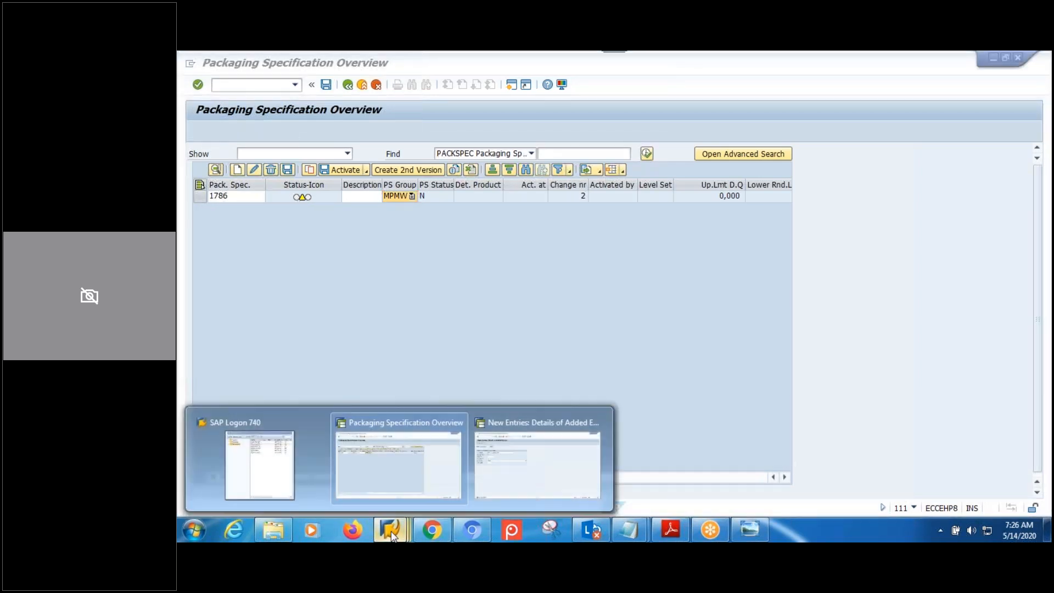
{"action": "left_click", "coordinate": [506, 469]}
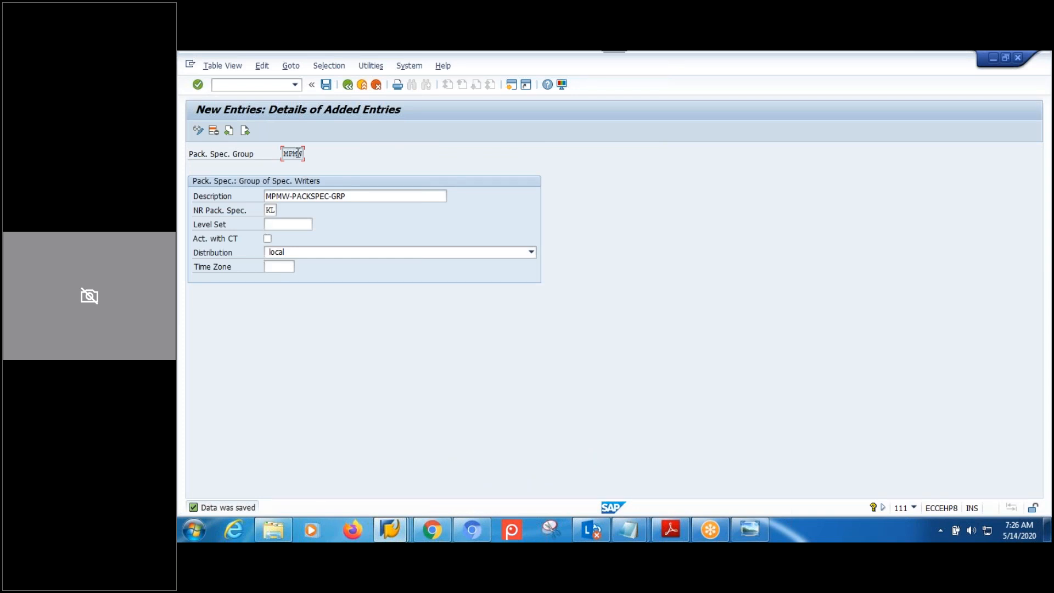
{"action": "left_click", "coordinate": [348, 85]}
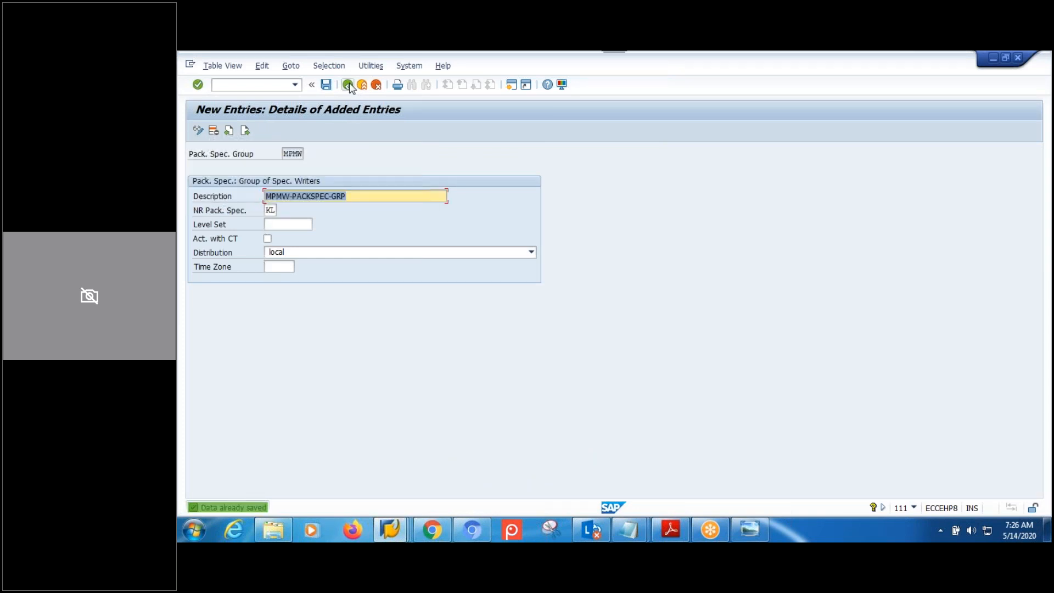
{"action": "left_click", "coordinate": [348, 84]}
{"action": "left_click", "coordinate": [347, 85]}
{"action": "left_click", "coordinate": [284, 341]}
{"action": "left_click", "coordinate": [233, 181]}
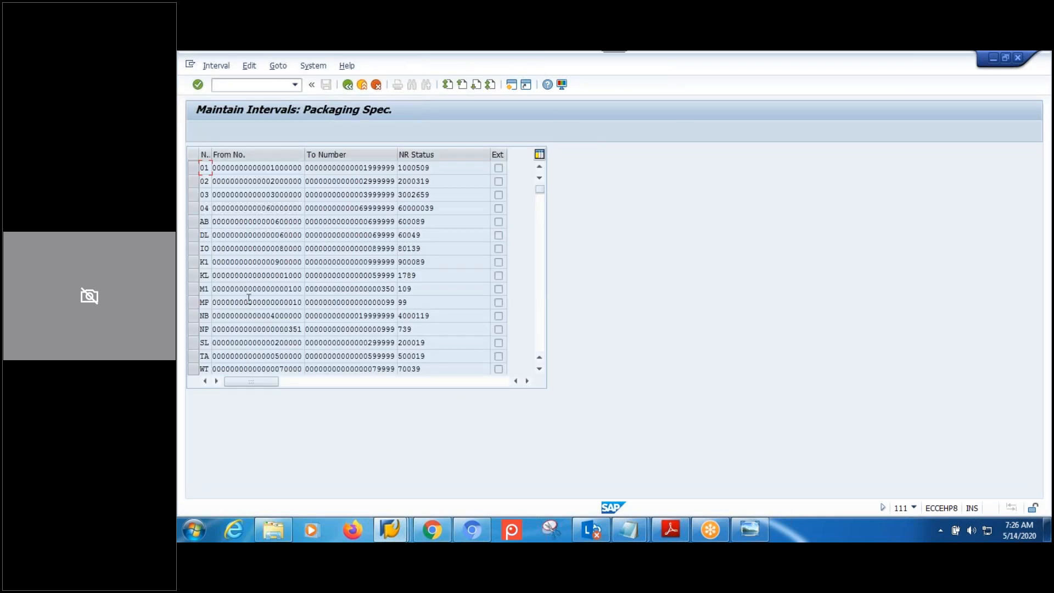
{"action": "left_click", "coordinate": [426, 275]}
{"action": "left_click", "coordinate": [391, 531]}
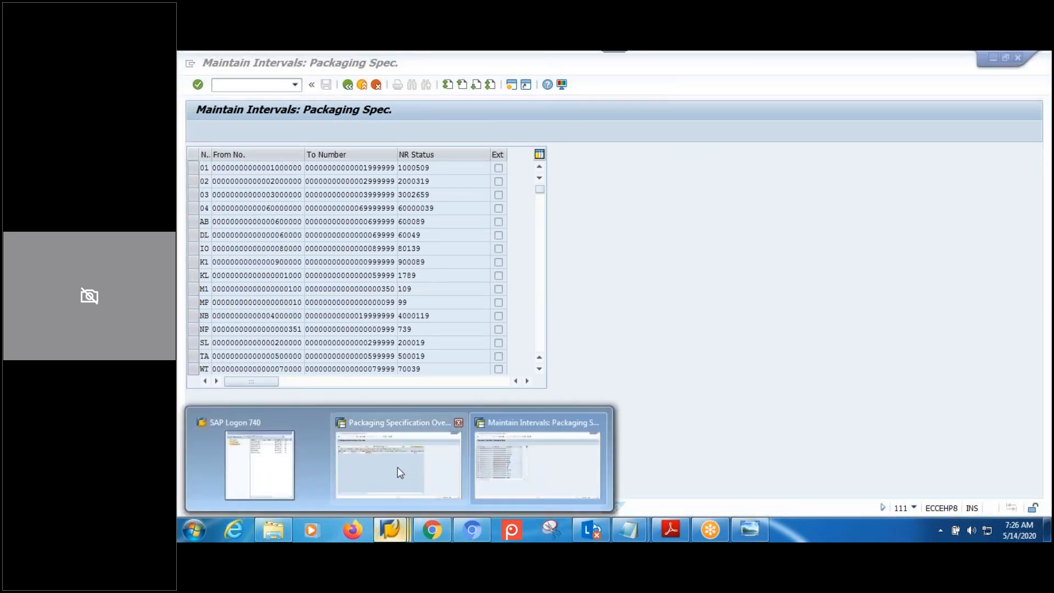
{"action": "left_click", "coordinate": [400, 472]}
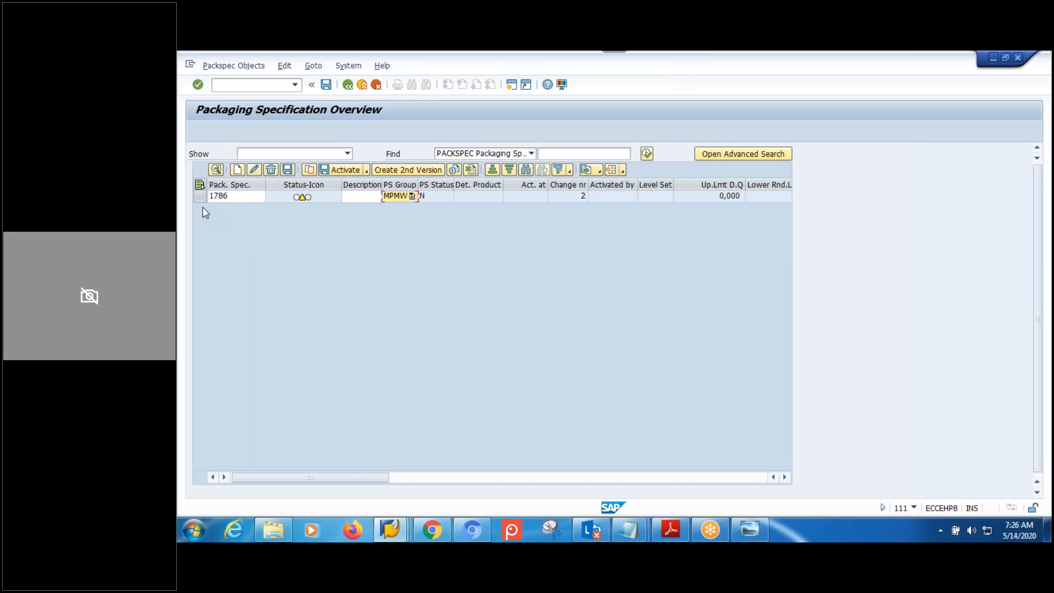
Give packaging specification 1786 the description TEST-PACKSPEC and save it.
{"action": "left_click", "coordinate": [200, 196]}
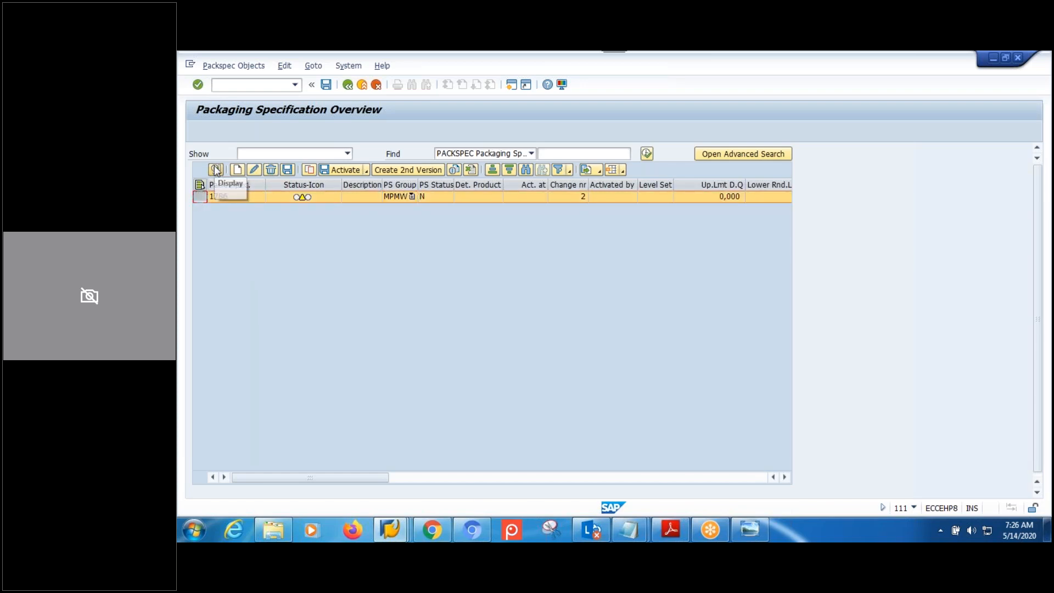
{"action": "left_click", "coordinate": [215, 170]}
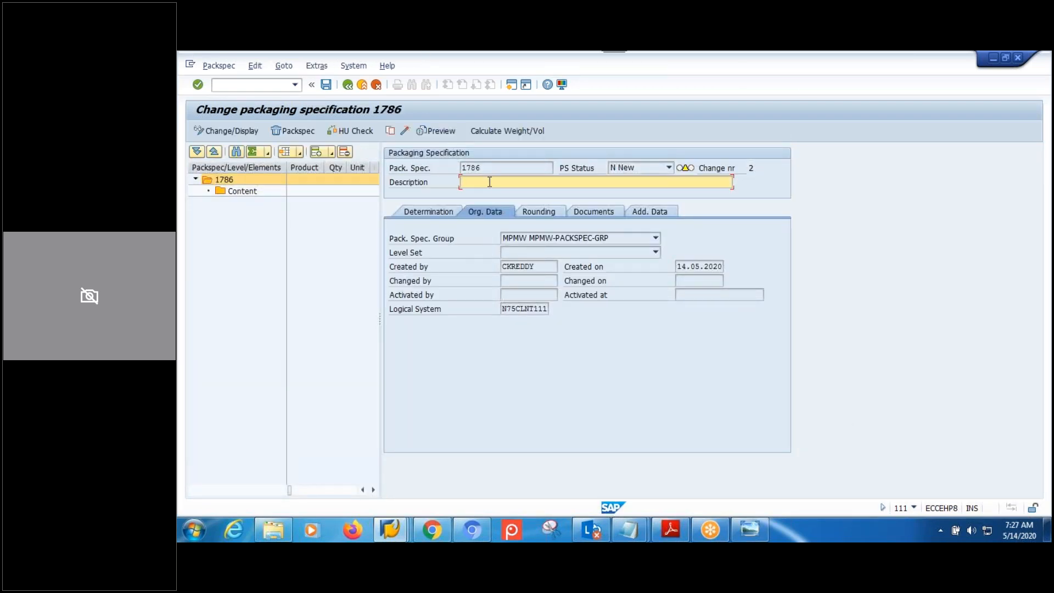
{"action": "type", "text": "TEST-PACKSPEC"}
{"action": "left_click", "coordinate": [225, 180]}
{"action": "left_click", "coordinate": [457, 216]}
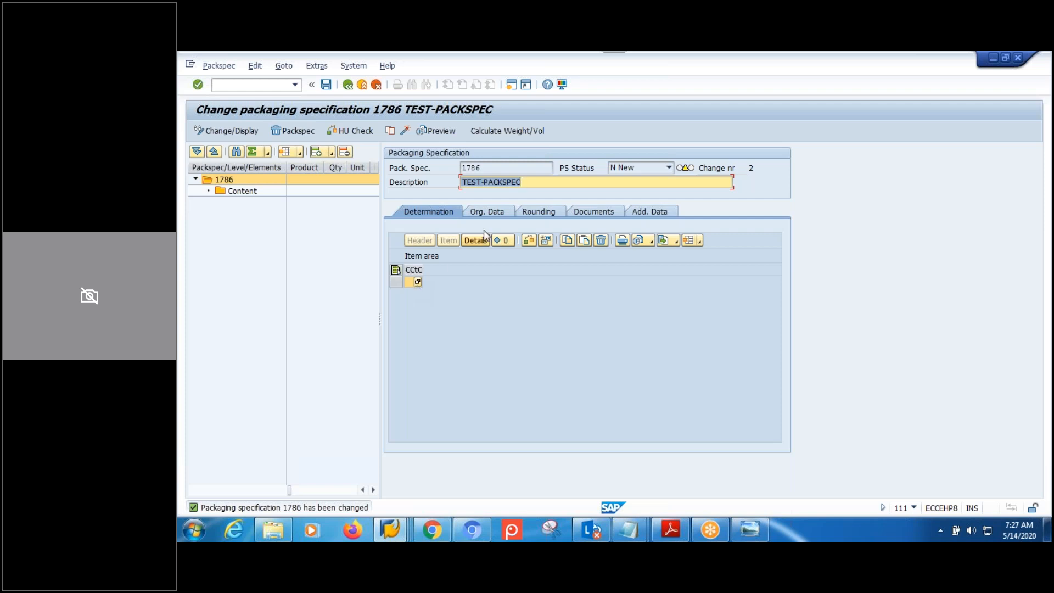
Review spec 1786's organisational data, rounding, documents and additional data tabs.
{"action": "left_click", "coordinate": [490, 214]}
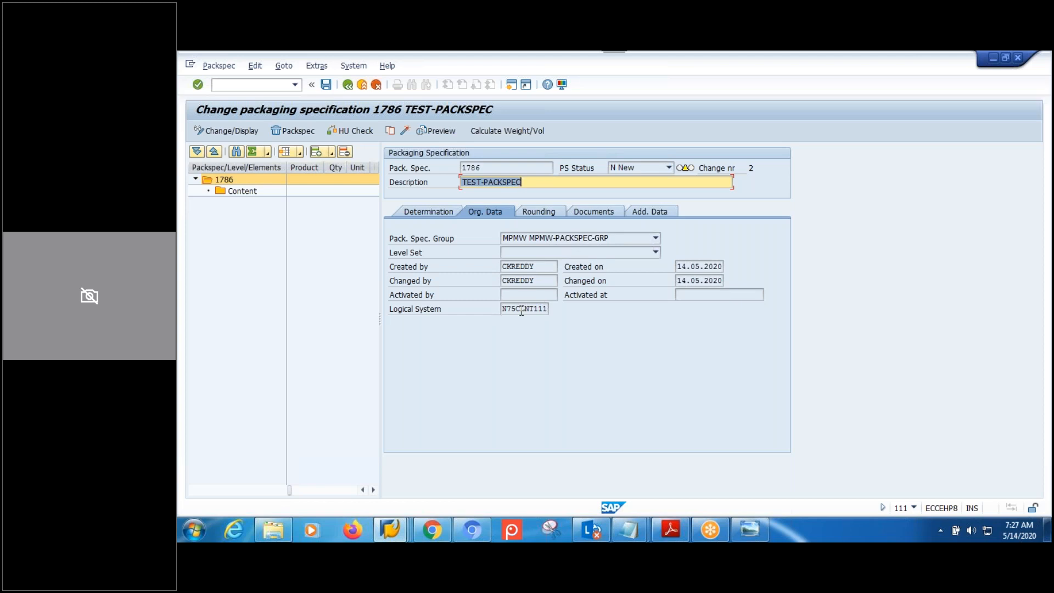
{"action": "left_click", "coordinate": [539, 212]}
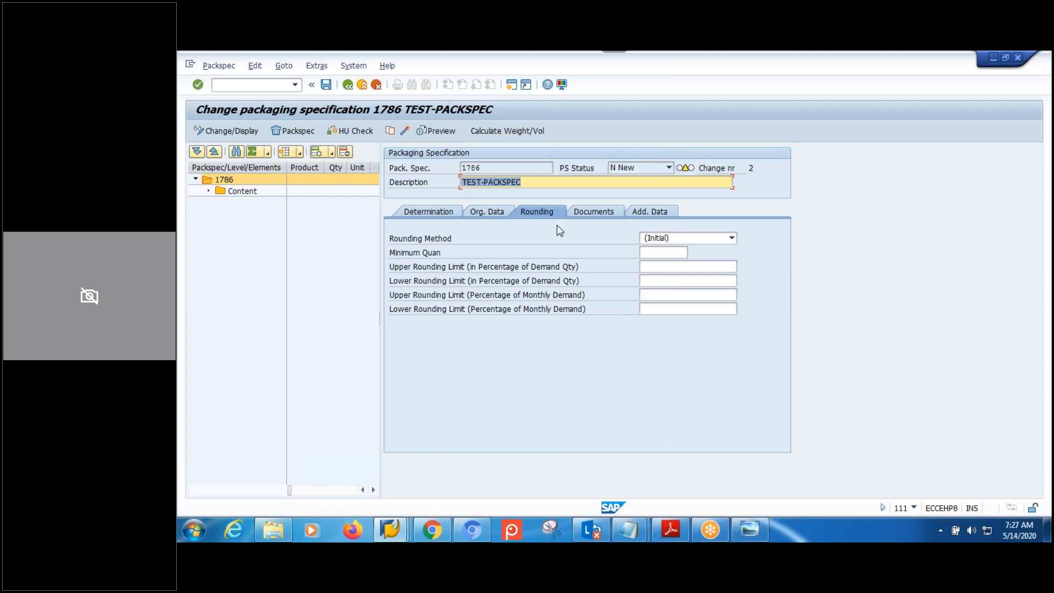
{"action": "left_click", "coordinate": [591, 210]}
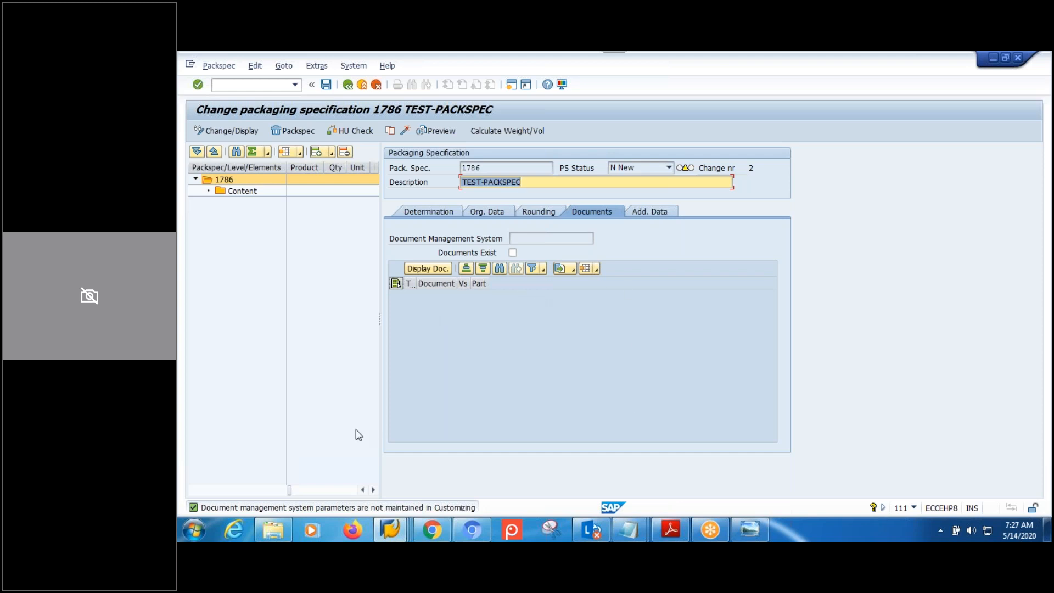
{"action": "left_click", "coordinate": [646, 213]}
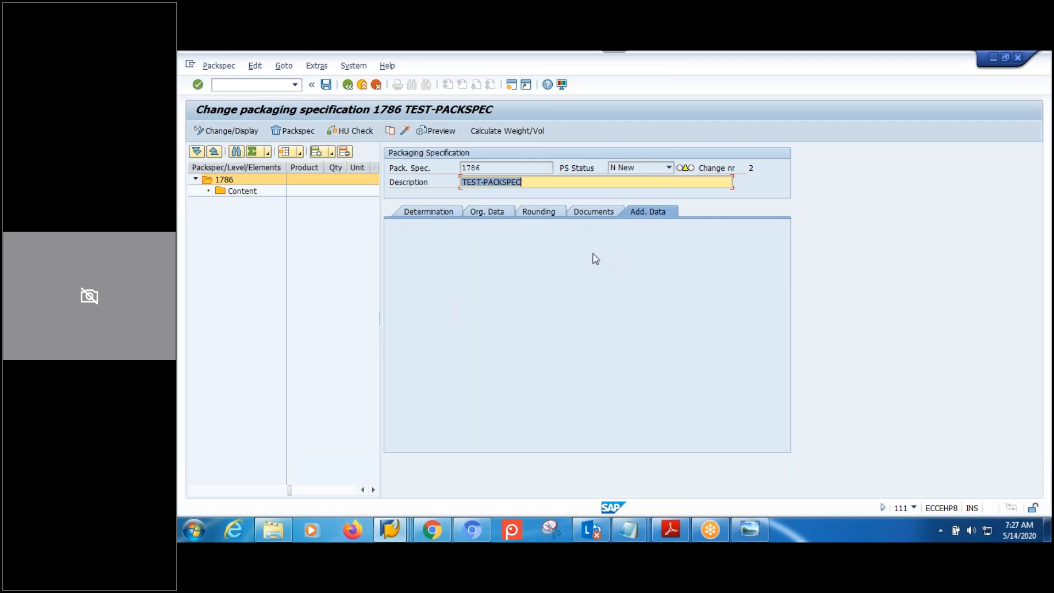
Select the 1786 header and its Content, then view the packaging specification diagram.
{"action": "left_click", "coordinate": [225, 181]}
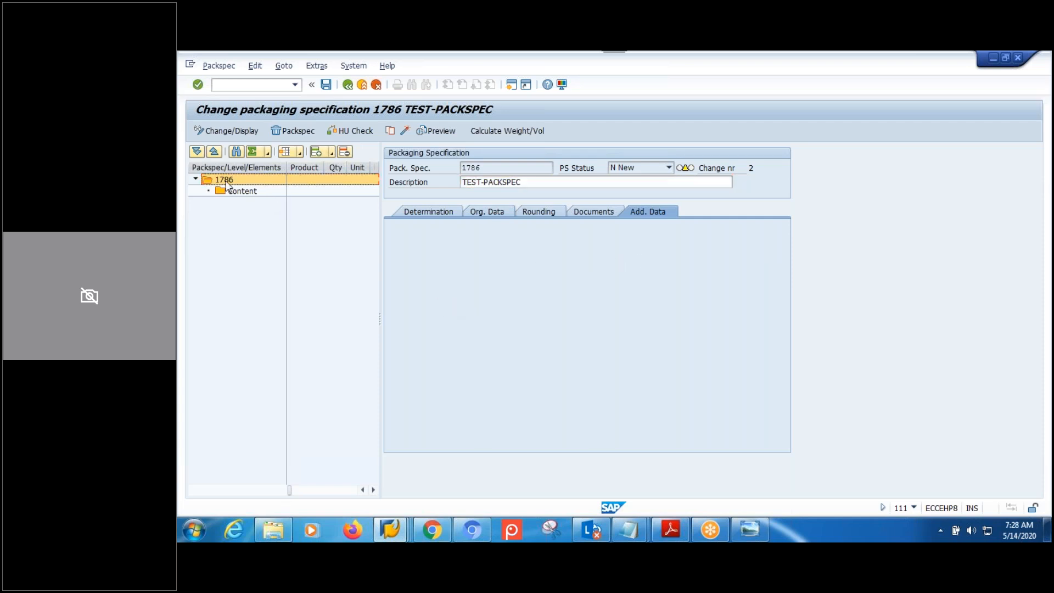
{"action": "left_click", "coordinate": [238, 192]}
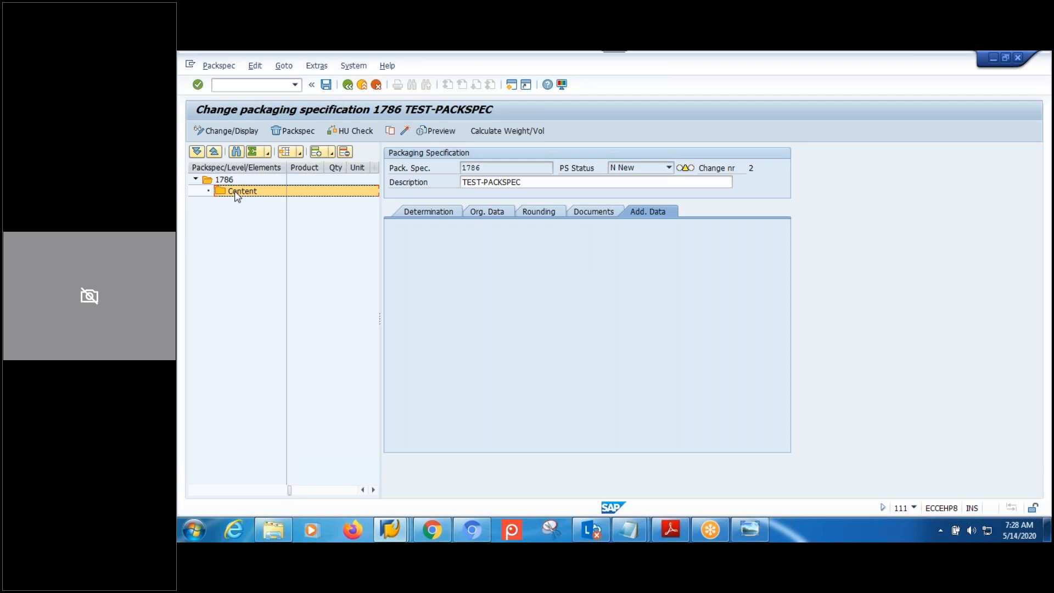
{"action": "left_click", "coordinate": [753, 526]}
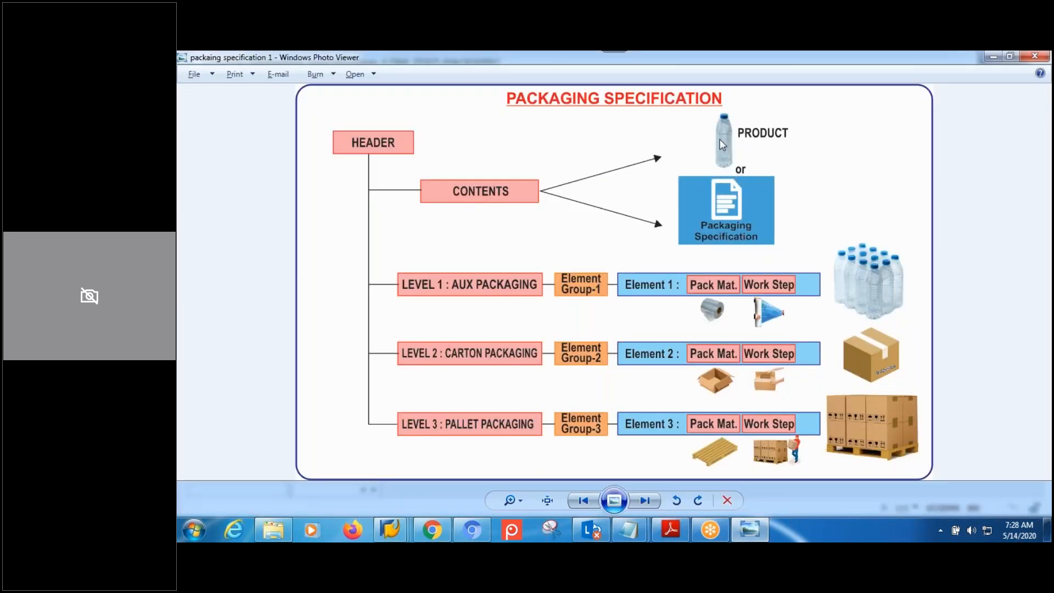
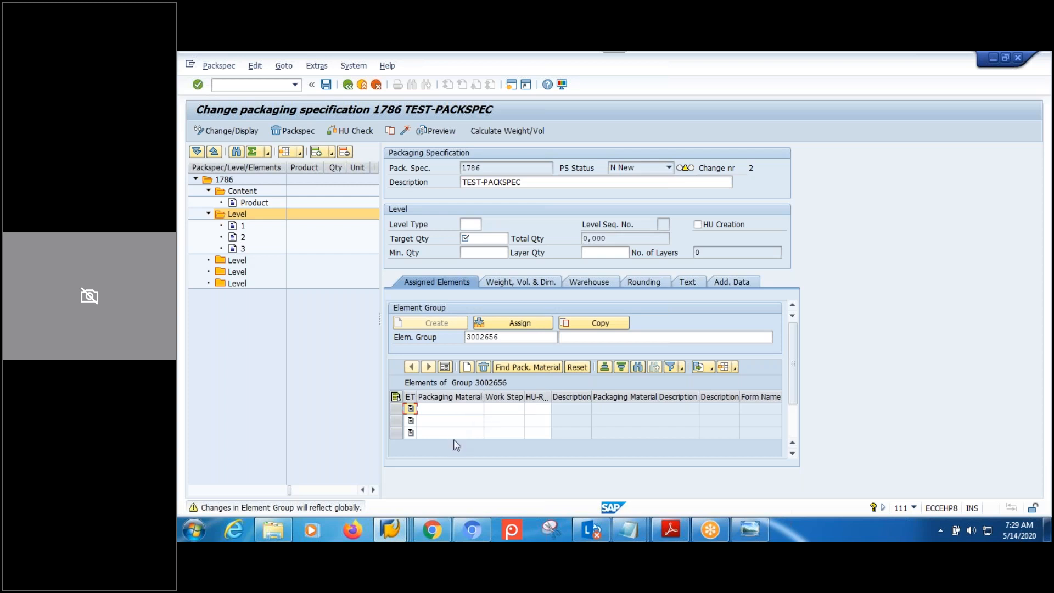
Step through the packaging material and work step fields of the first-level elements.
{"action": "left_click", "coordinate": [453, 410]}
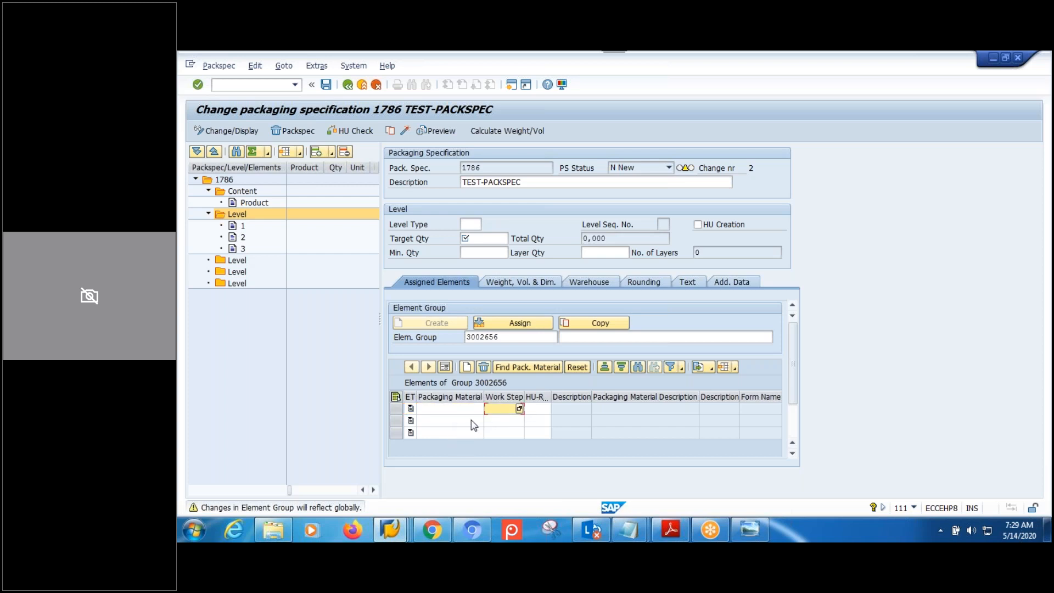
{"action": "left_click", "coordinate": [476, 424]}
{"action": "left_click", "coordinate": [499, 424]}
{"action": "key", "text": "Down"}
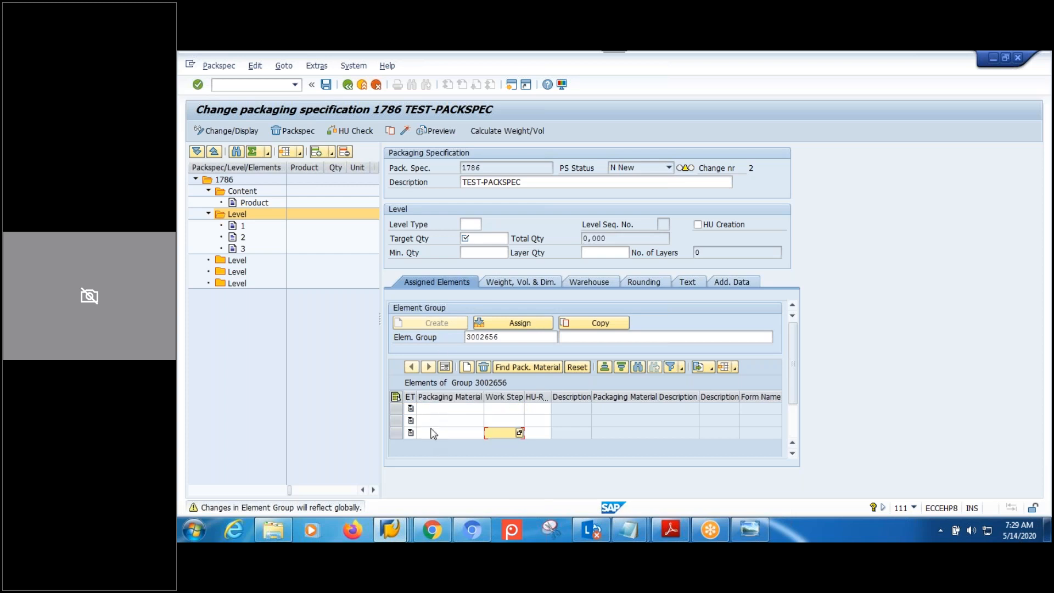
Delete the third and second element rows from the first level, confirming each deletion.
{"action": "left_click", "coordinate": [395, 434]}
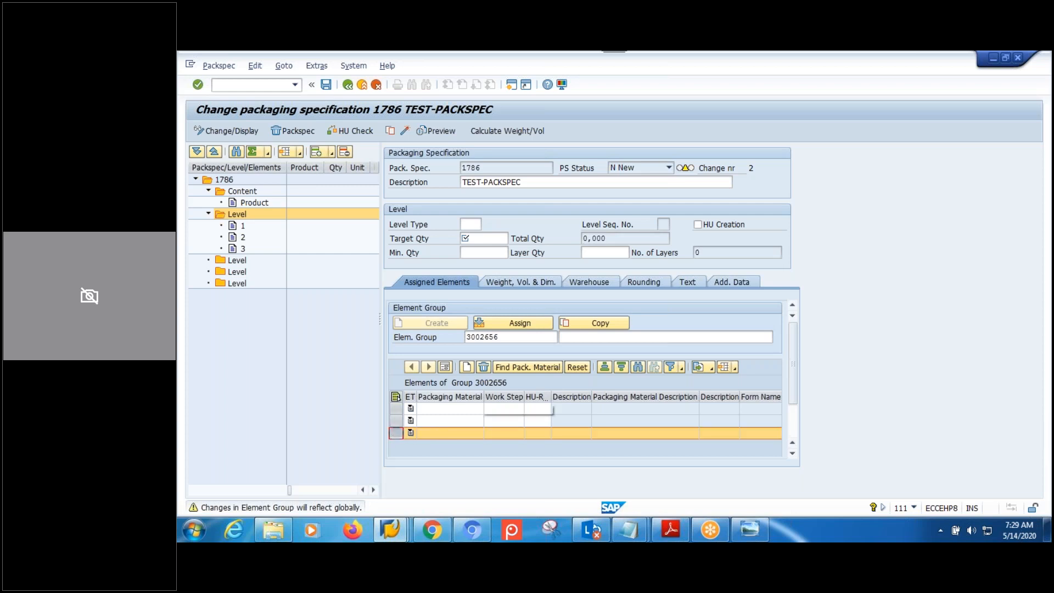
{"action": "left_click", "coordinate": [483, 367]}
{"action": "left_click", "coordinate": [369, 300]}
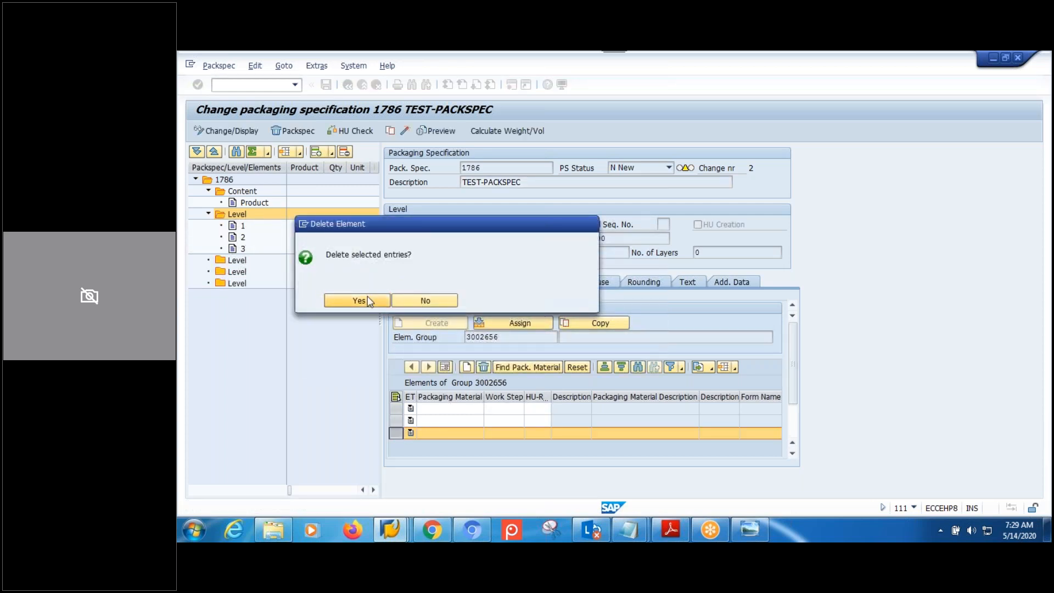
{"action": "left_click", "coordinate": [395, 420]}
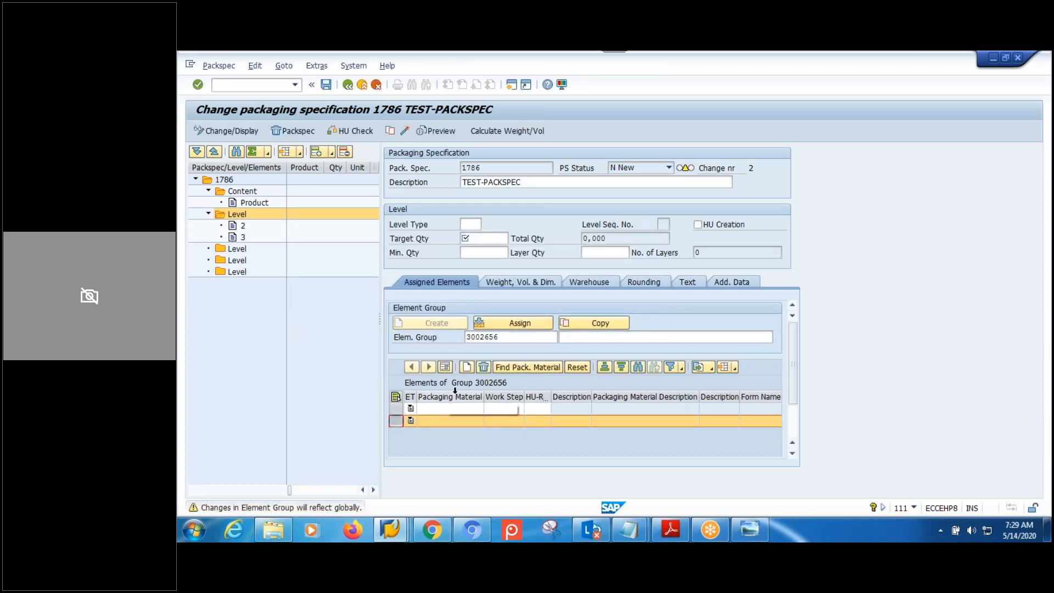
{"action": "left_click", "coordinate": [483, 367]}
{"action": "left_click", "coordinate": [354, 300]}
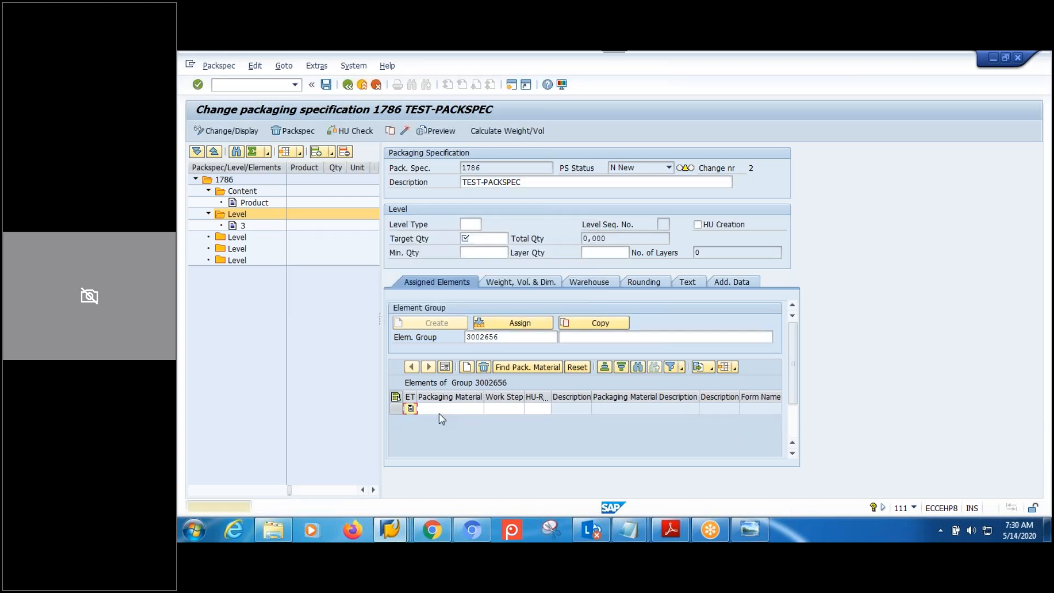
Create a new element group on the second level and add two elements to it.
{"action": "left_click", "coordinate": [237, 238]}
{"action": "left_click", "coordinate": [435, 324]}
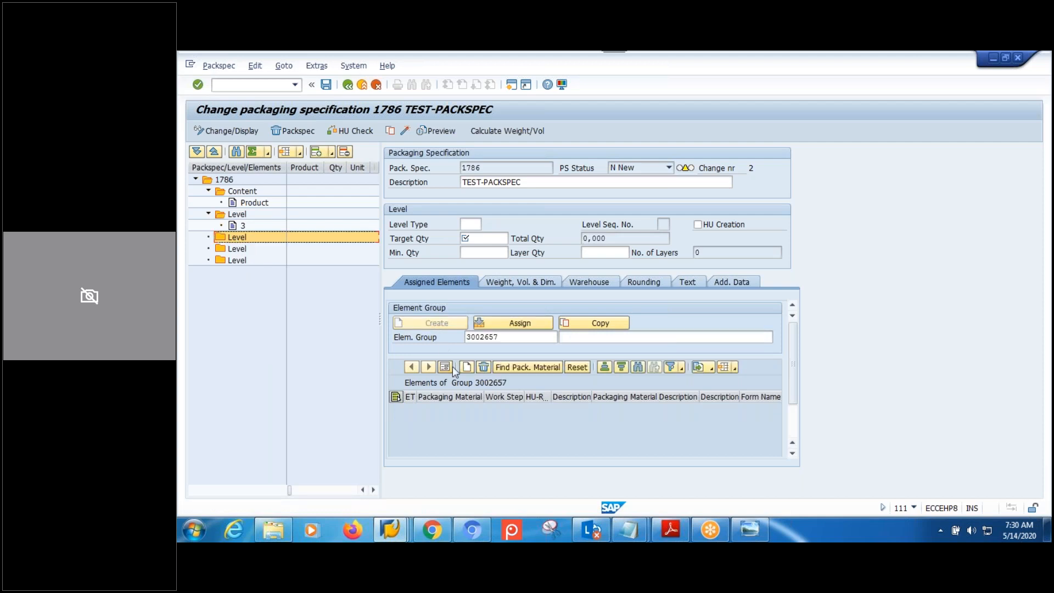
{"action": "left_click", "coordinate": [467, 367]}
{"action": "left_click", "coordinate": [467, 366]}
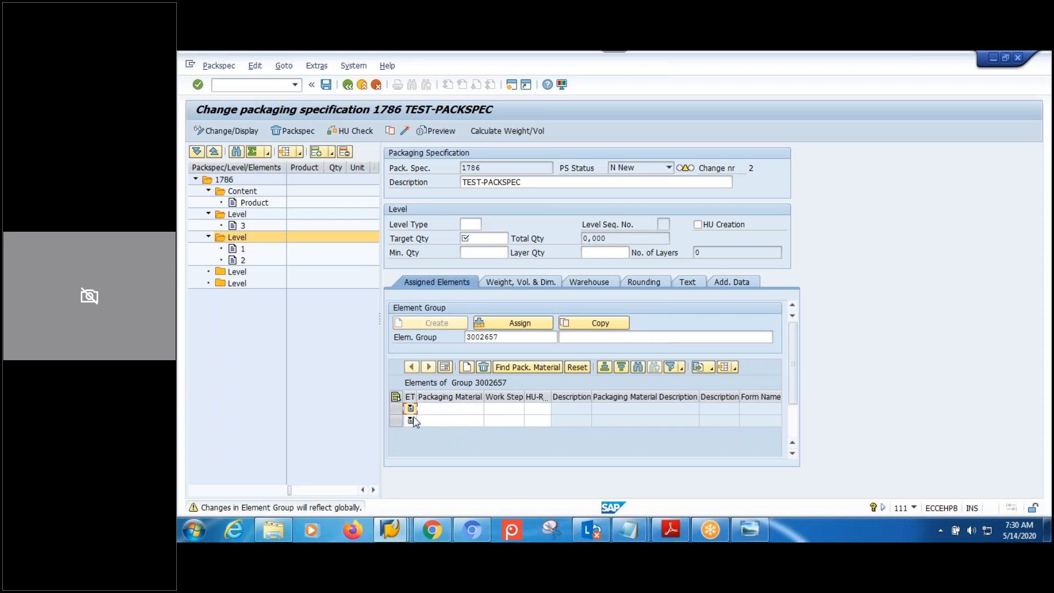
Check the new group's first element packaging material and work step fields.
{"action": "left_click", "coordinate": [429, 411]}
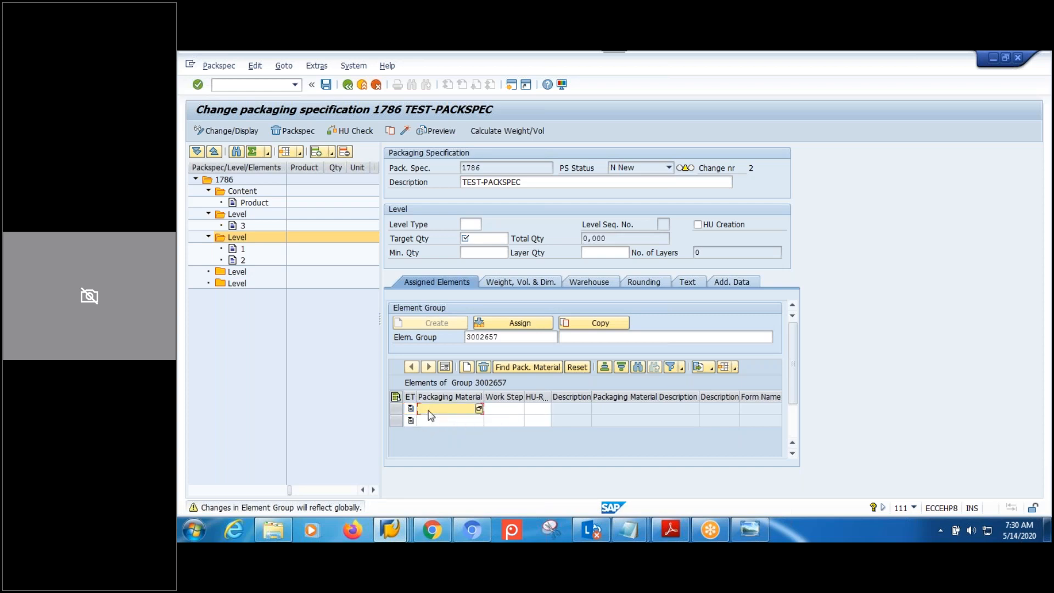
{"action": "left_click", "coordinate": [497, 416]}
{"action": "left_click", "coordinate": [446, 418]}
{"action": "left_click", "coordinate": [494, 417]}
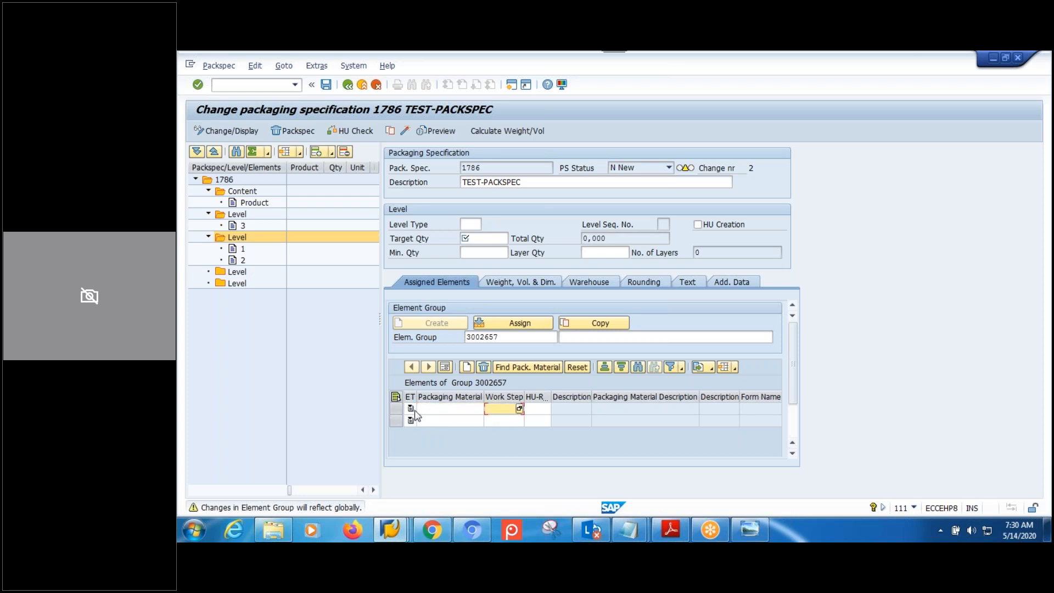
{"action": "left_click", "coordinate": [237, 273]}
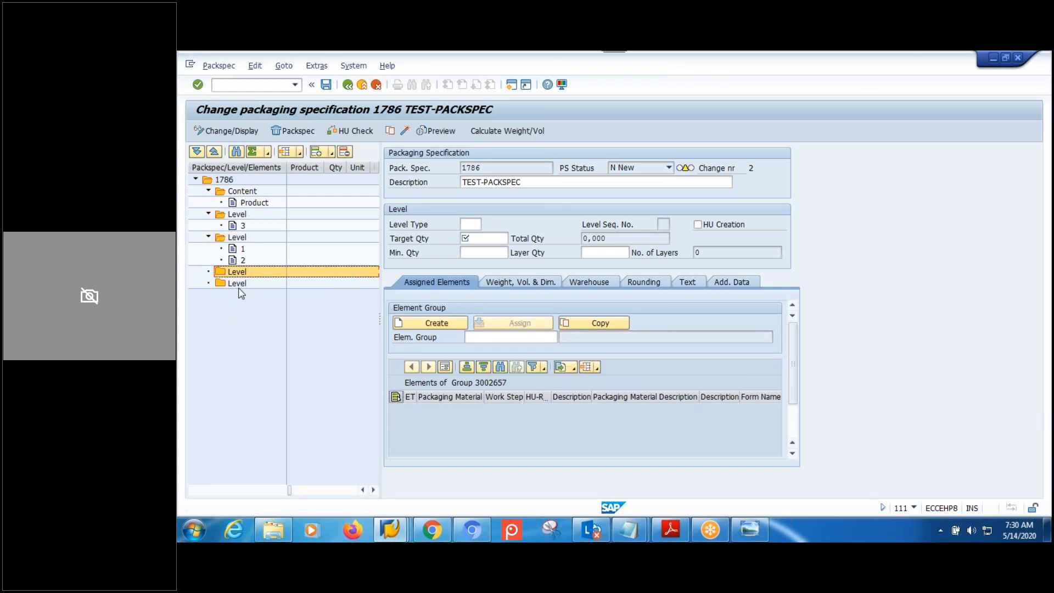
Delete the last, third and second levels from spec 1786's tree.
{"action": "left_click", "coordinate": [233, 283]}
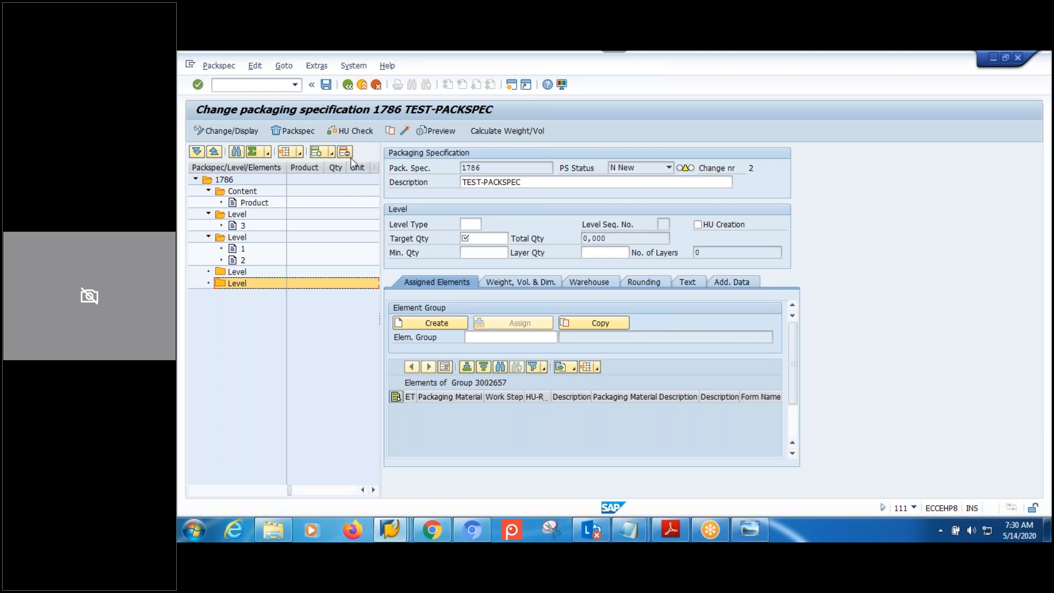
{"action": "left_click", "coordinate": [346, 152]}
{"action": "left_click", "coordinate": [236, 272]}
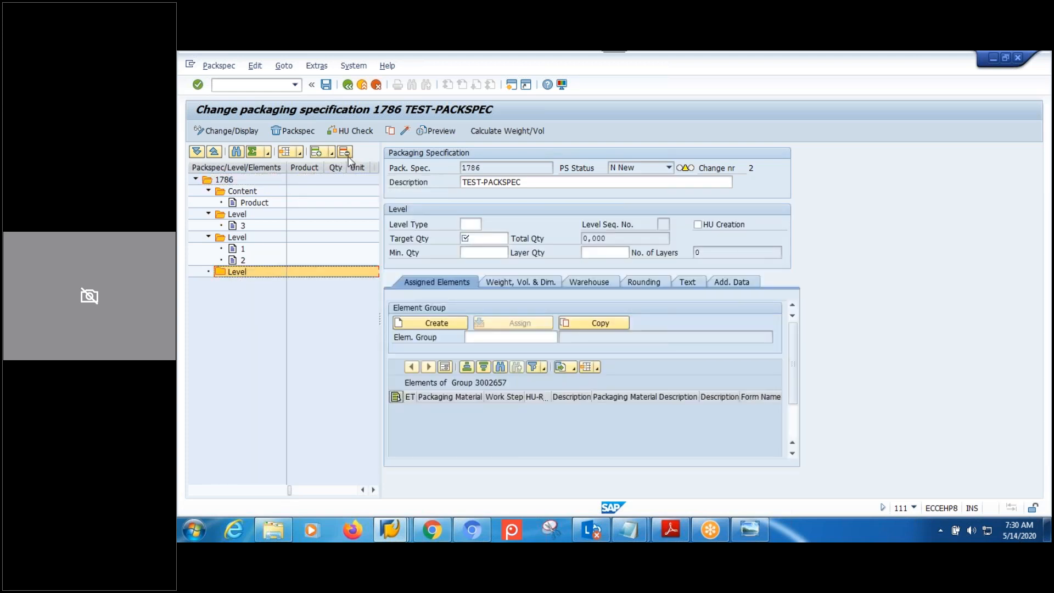
{"action": "left_click", "coordinate": [349, 159]}
{"action": "left_click", "coordinate": [249, 237]}
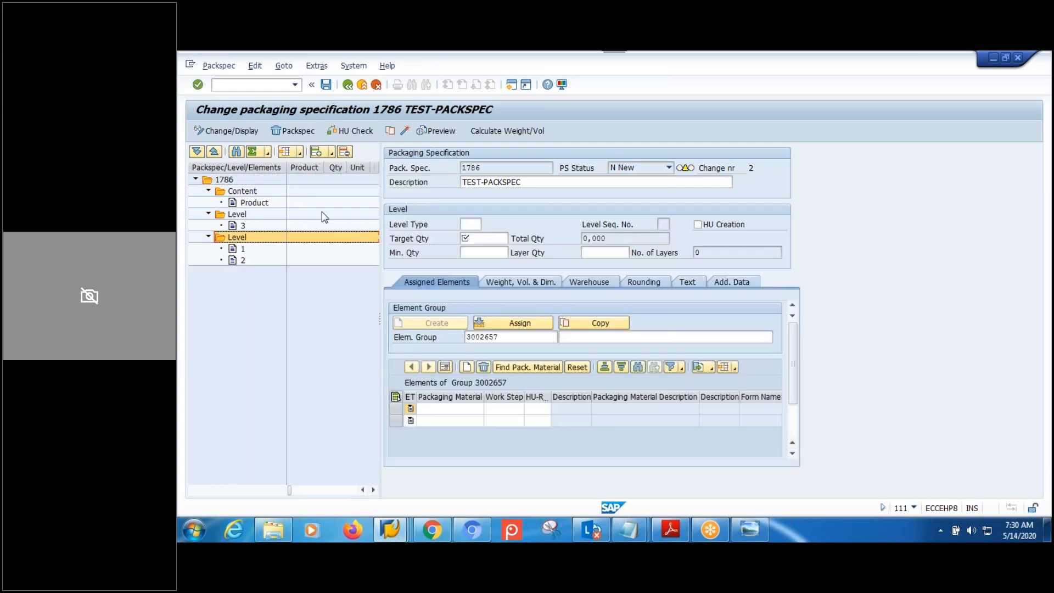
{"action": "left_click", "coordinate": [345, 152]}
Delete the first level and the Product, then view the packaging specification diagram.
{"action": "left_click", "coordinate": [233, 226]}
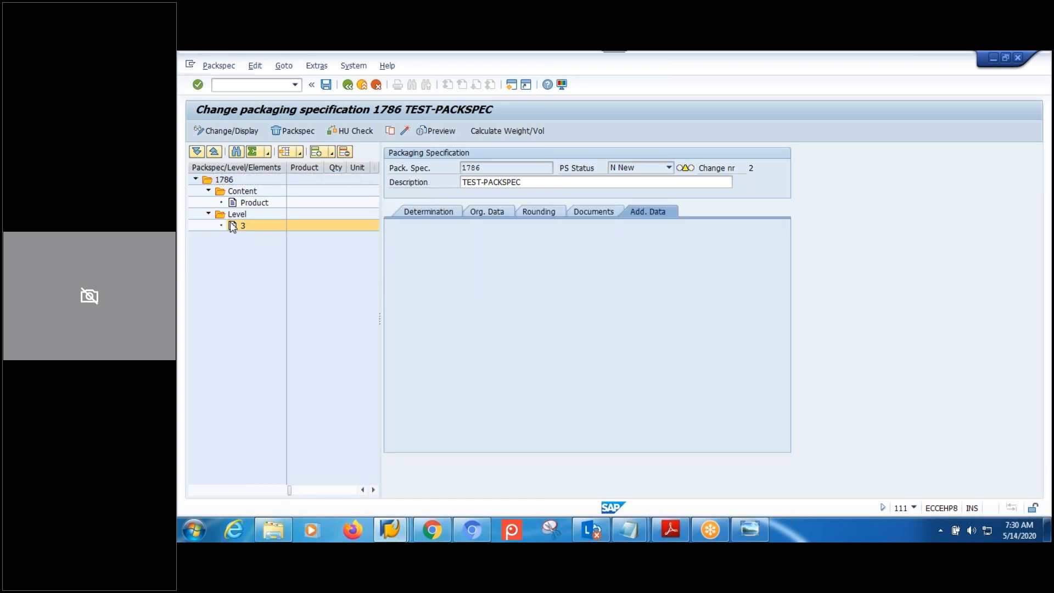
{"action": "left_click", "coordinate": [236, 215]}
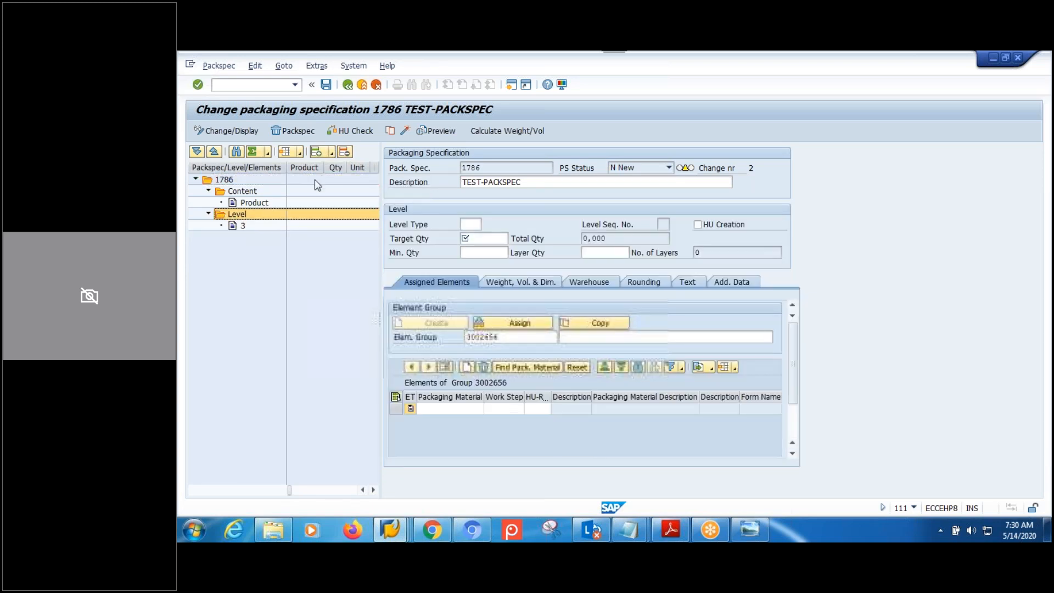
{"action": "left_click", "coordinate": [347, 152]}
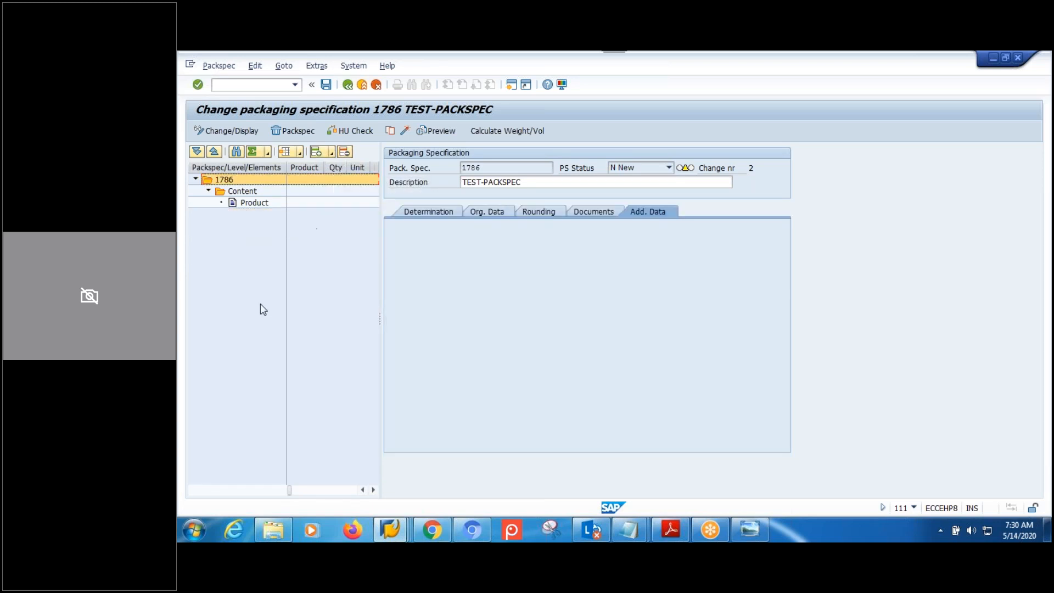
{"action": "left_click", "coordinate": [251, 203]}
{"action": "left_click", "coordinate": [346, 152]}
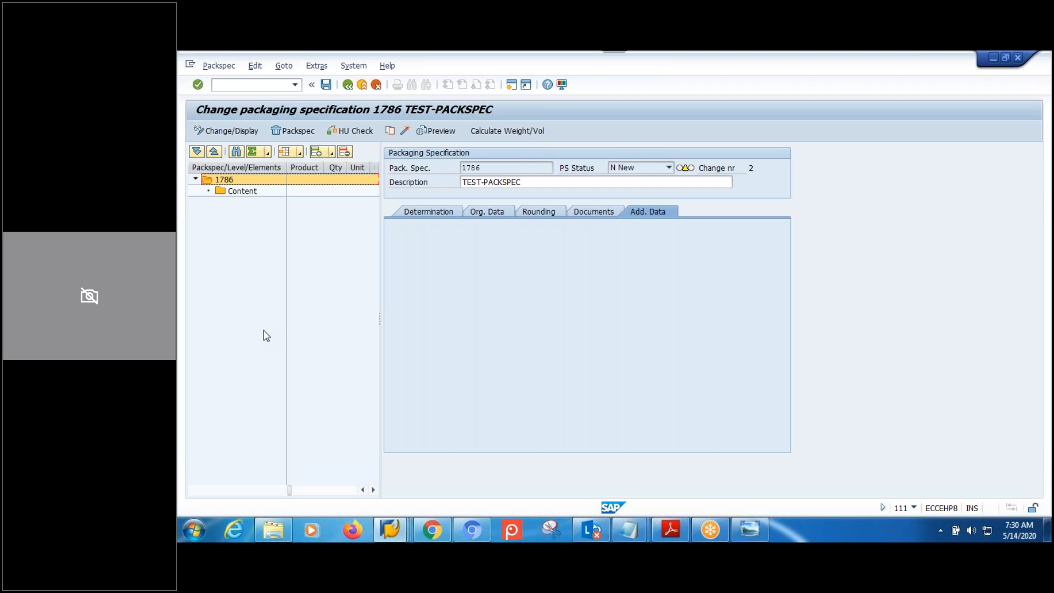
{"action": "left_click", "coordinate": [763, 530]}
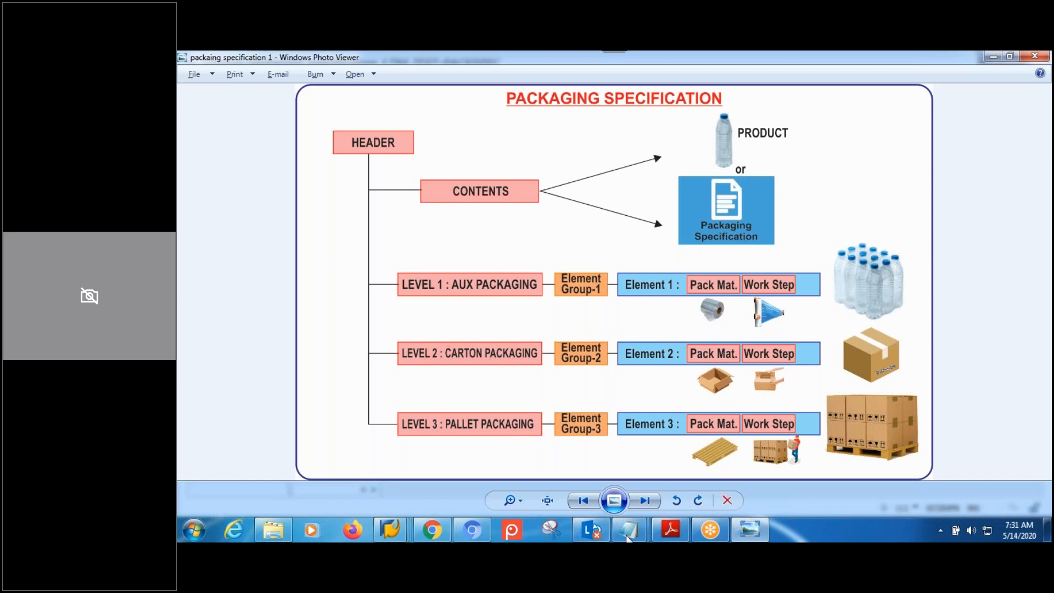
Add the note 'Levelset : set of levels' on a new line in the notes file.
{"action": "mouse_move", "coordinate": [629, 530]}
{"action": "left_click", "coordinate": [741, 472]}
{"action": "left_click", "coordinate": [497, 402]}
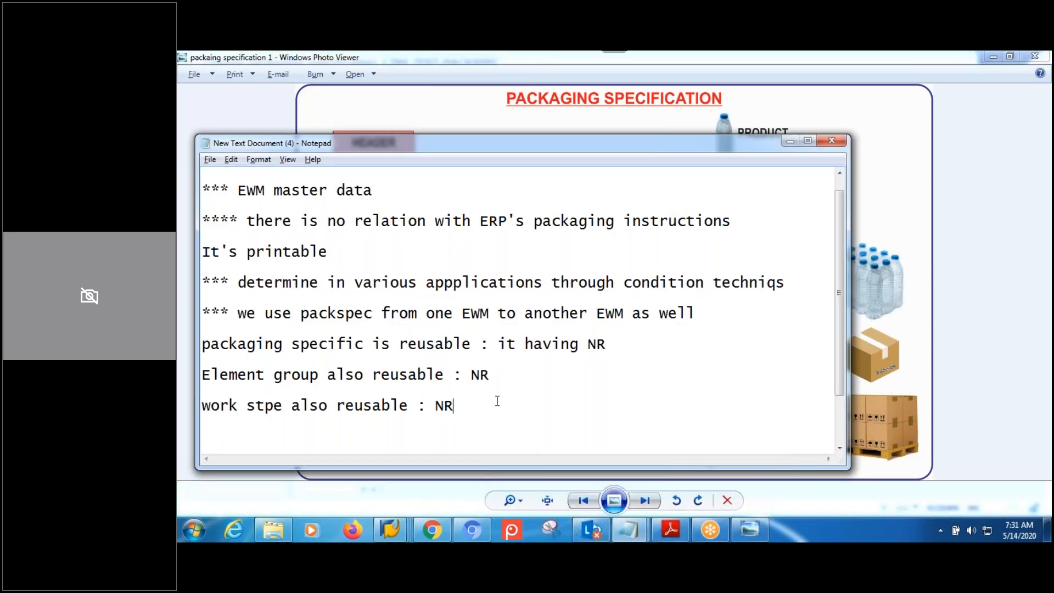
{"action": "key", "text": "Return"}
{"action": "type", "text": "Level ste"}
{"action": "key", "text": "BackSpace"}
{"action": "key", "text": "BackSpace"}
{"action": "key", "text": "BackSpace"}
{"action": "key", "text": "BackSpace"}
{"action": "key", "text": "BackSpace"}
{"action": "type", "text": "lset : set"}
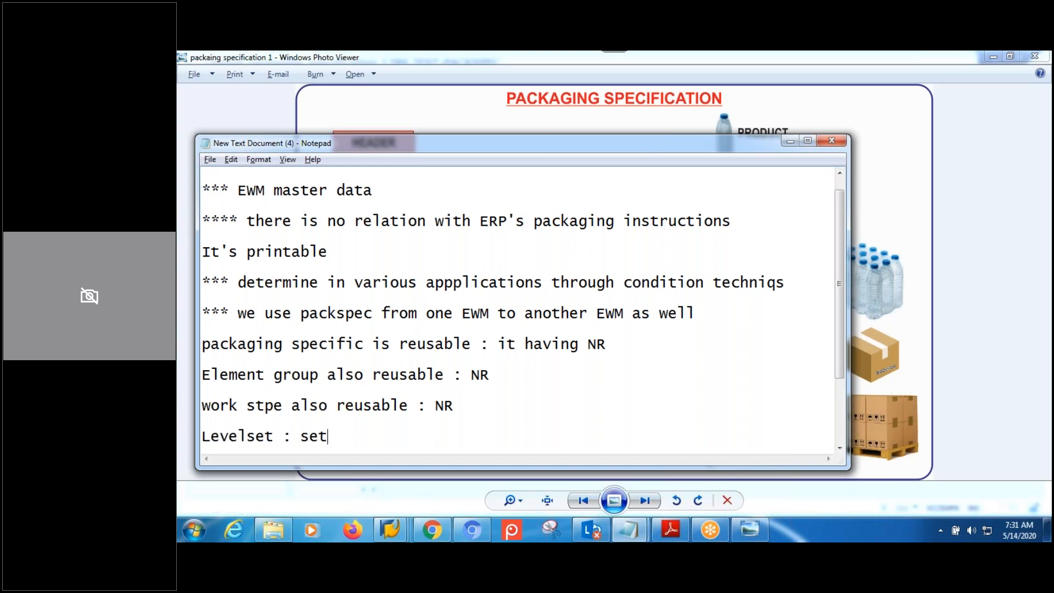
{"action": "type", "text": " of levels"}
{"action": "key", "text": "Return"}
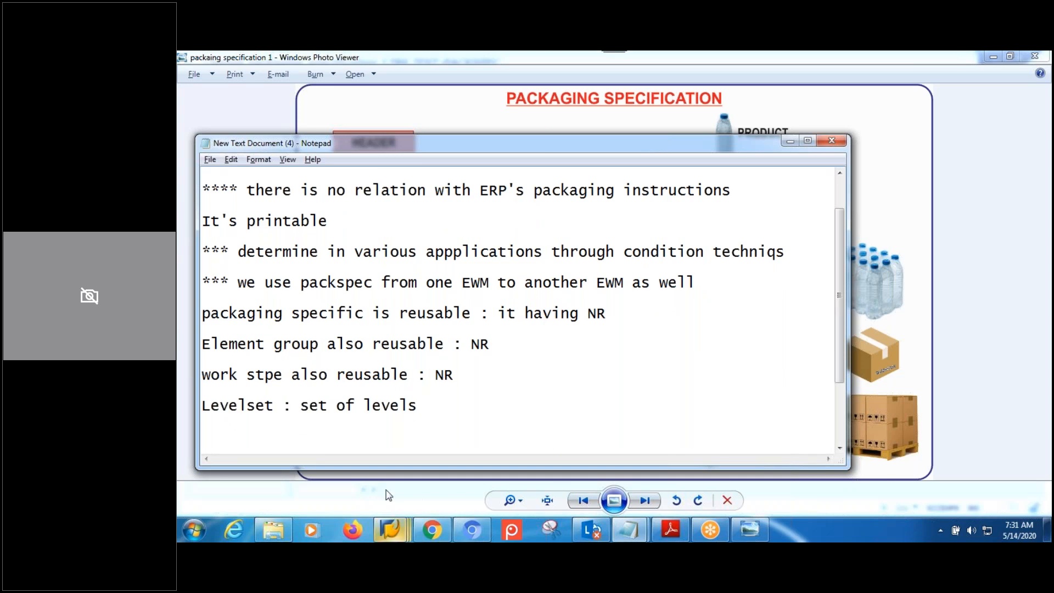
Highlight 'Levelset' and 'set of levels' in the new note.
{"action": "left_click_drag", "start_coordinate": [275, 406], "coordinate": [202, 410]}
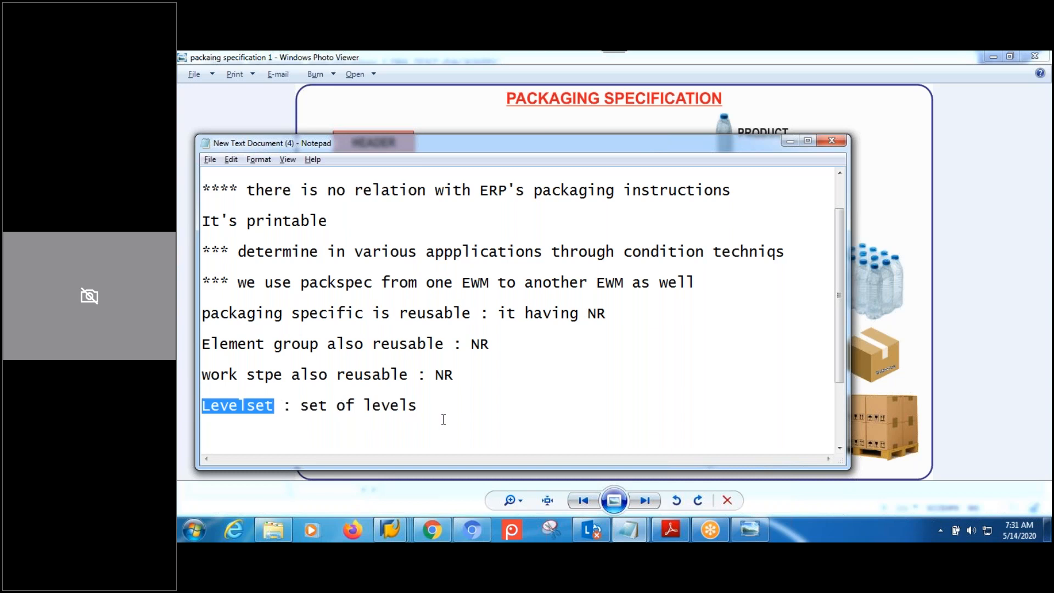
{"action": "left_click_drag", "start_coordinate": [428, 405], "coordinate": [302, 406]}
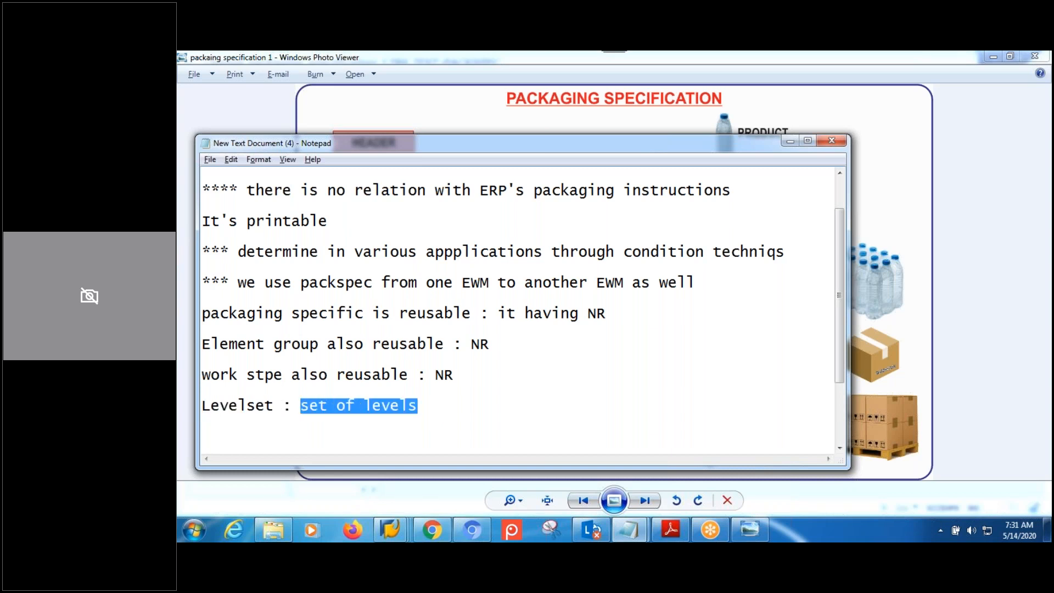
{"action": "left_click", "coordinate": [390, 530]}
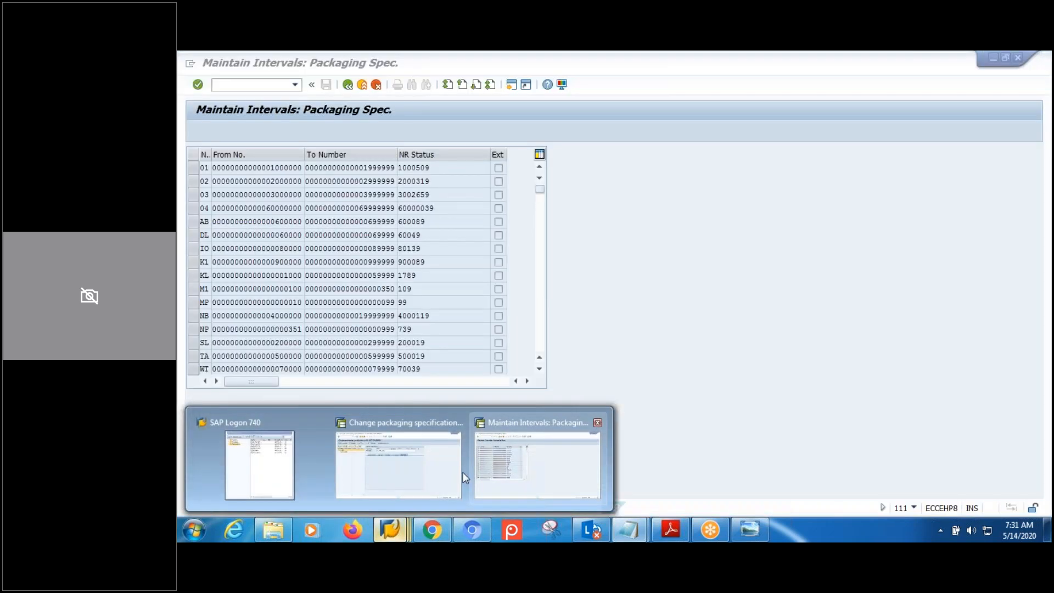
Back in the IMG, open the packaging specification groups table and position on MPMW.
{"action": "left_click", "coordinate": [501, 472]}
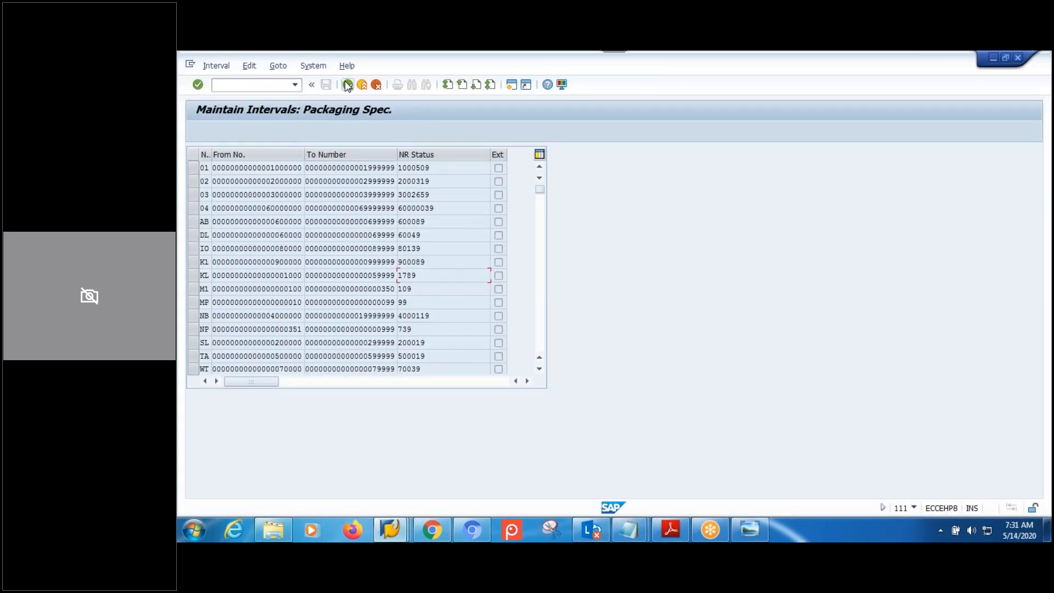
{"action": "left_click", "coordinate": [348, 84]}
{"action": "left_click", "coordinate": [347, 84]}
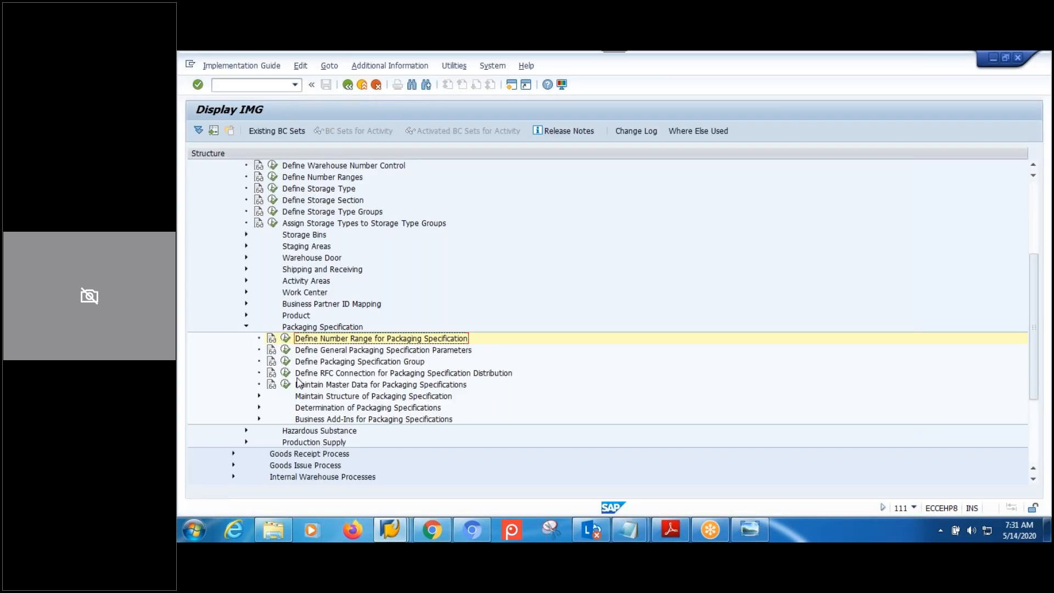
{"action": "left_click", "coordinate": [284, 363]}
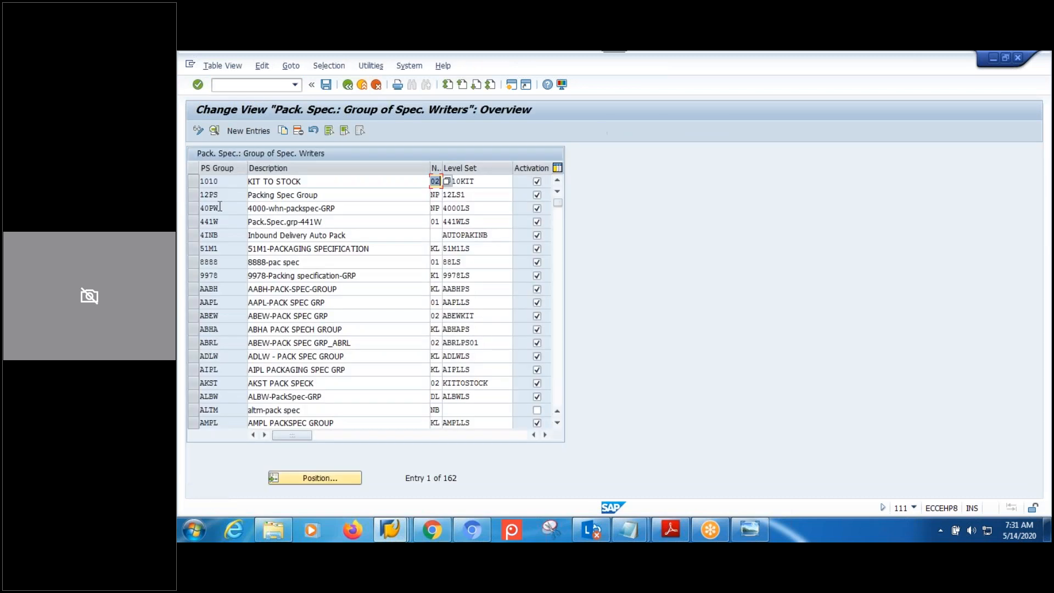
{"action": "left_click", "coordinate": [325, 484]}
{"action": "type", "text": "MPMW"}
{"action": "key", "text": "Return"}
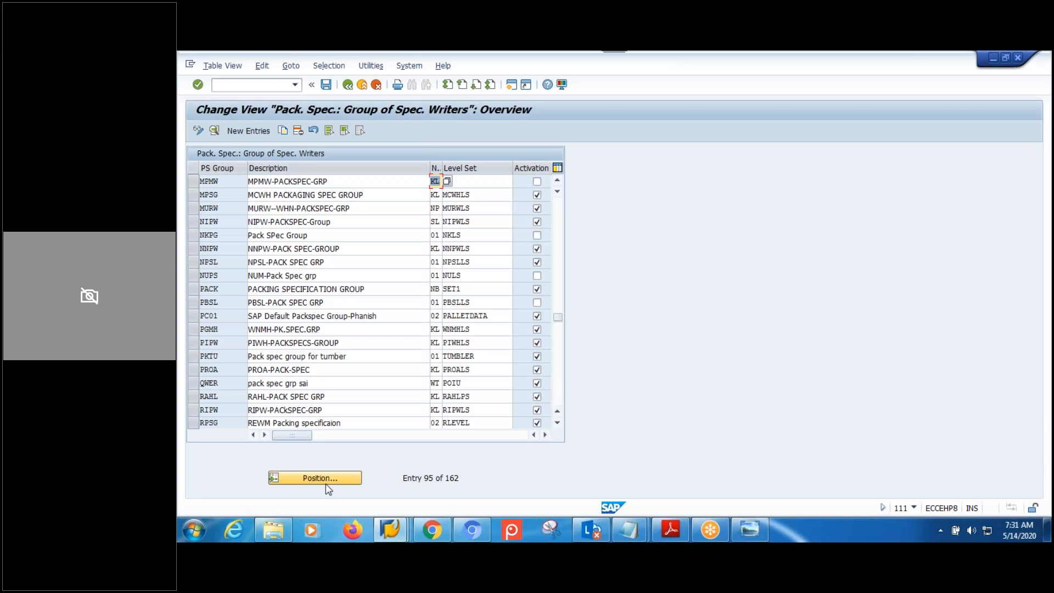
Inspect MPMW's details, noting its empty Level Set, then return to Display IMG.
{"action": "left_click", "coordinate": [195, 183]}
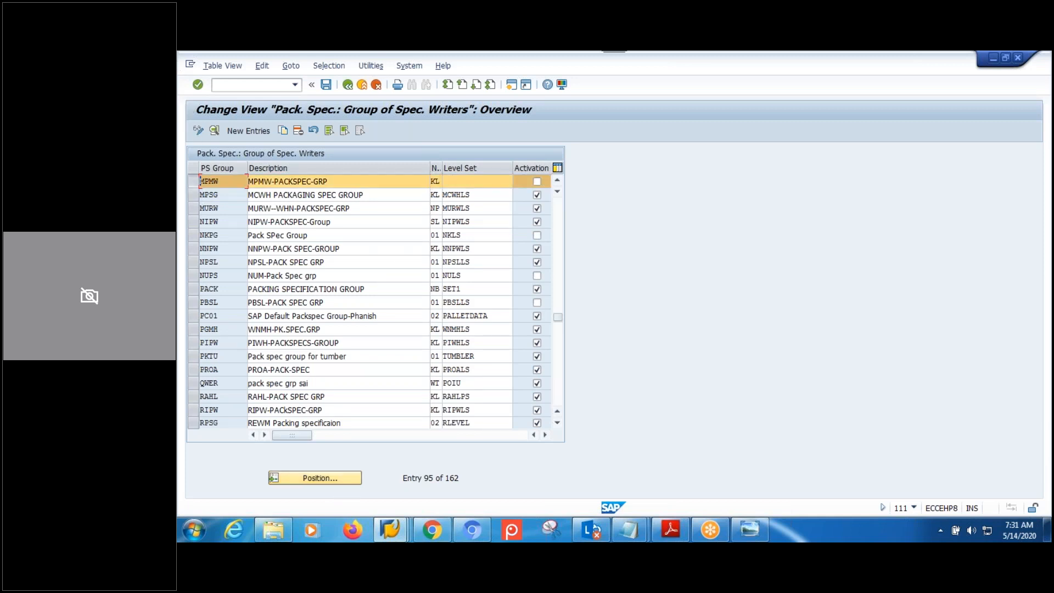
{"action": "left_click", "coordinate": [215, 130]}
{"action": "left_click", "coordinate": [383, 196]}
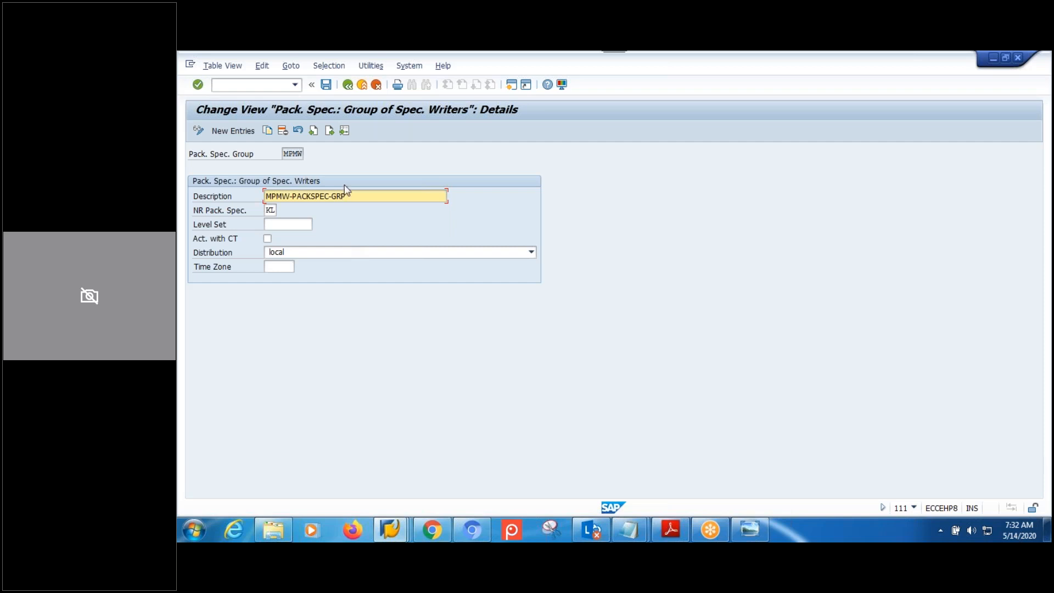
{"action": "left_click", "coordinate": [348, 84]}
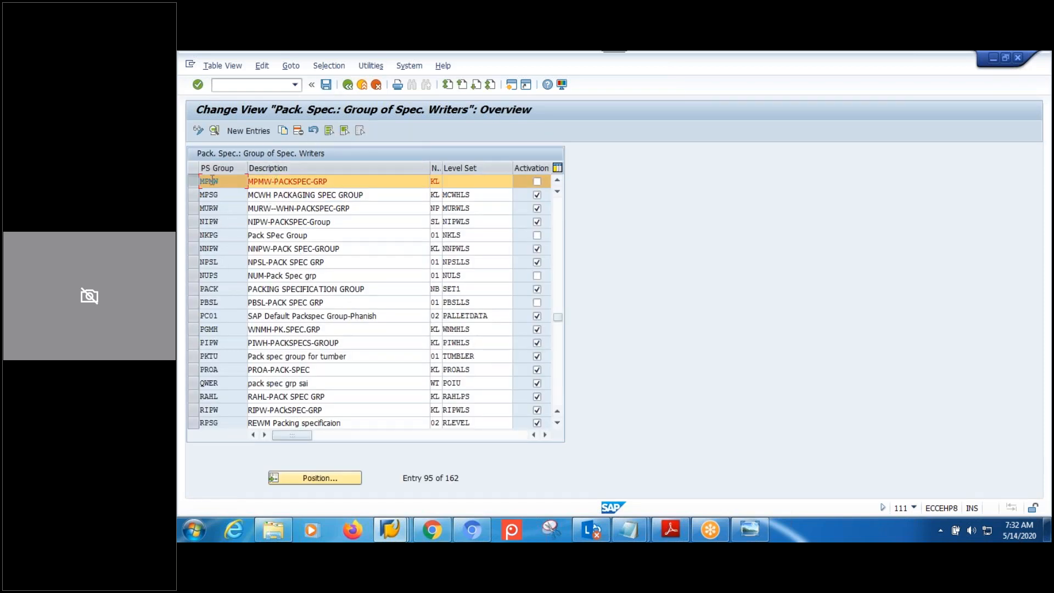
{"action": "left_click", "coordinate": [214, 131]}
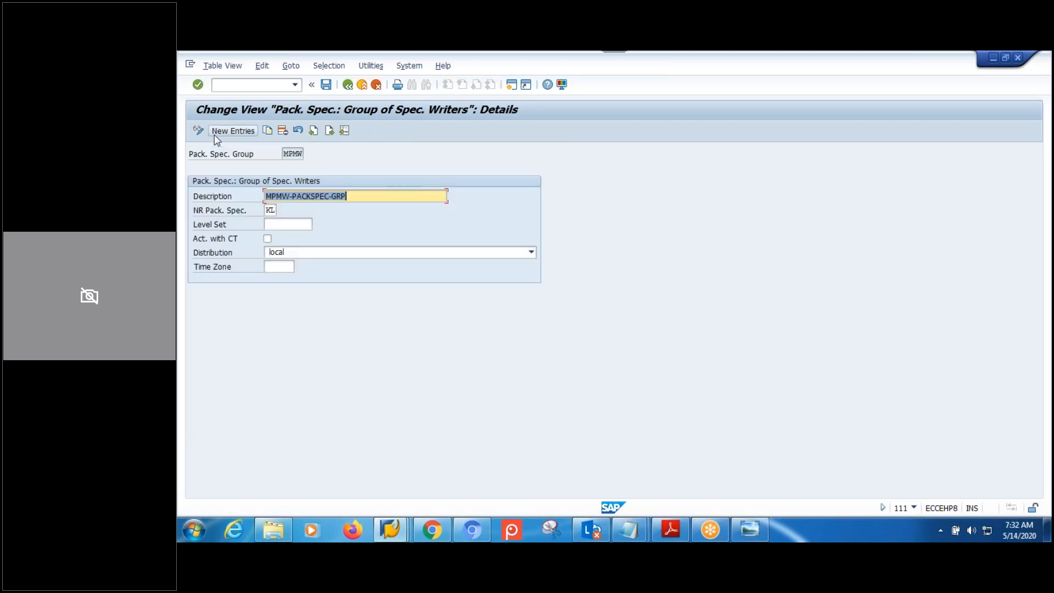
{"action": "left_click", "coordinate": [288, 225]}
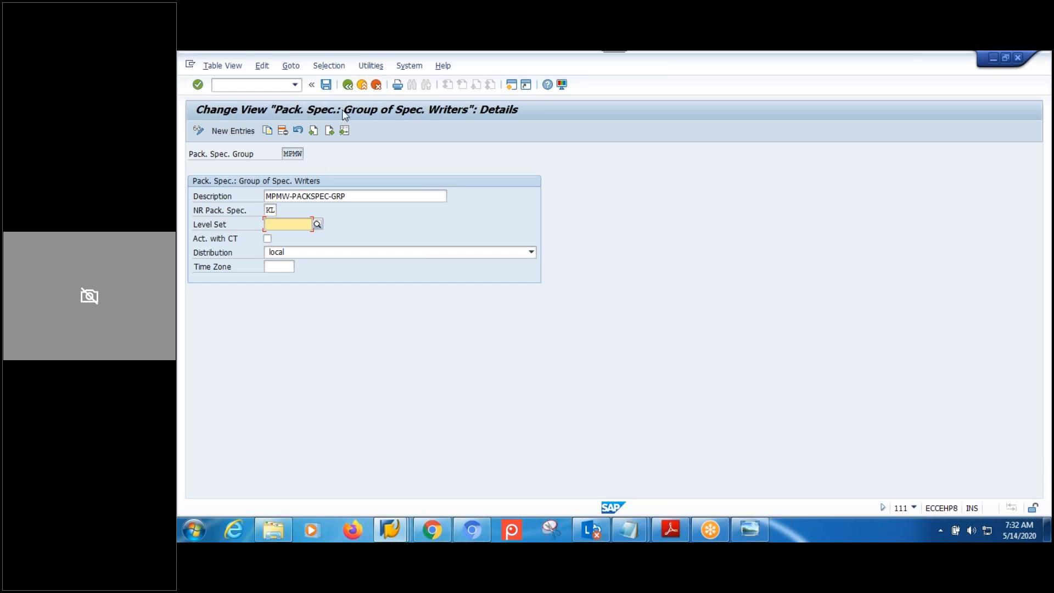
{"action": "left_click", "coordinate": [348, 84]}
{"action": "left_click", "coordinate": [348, 84]}
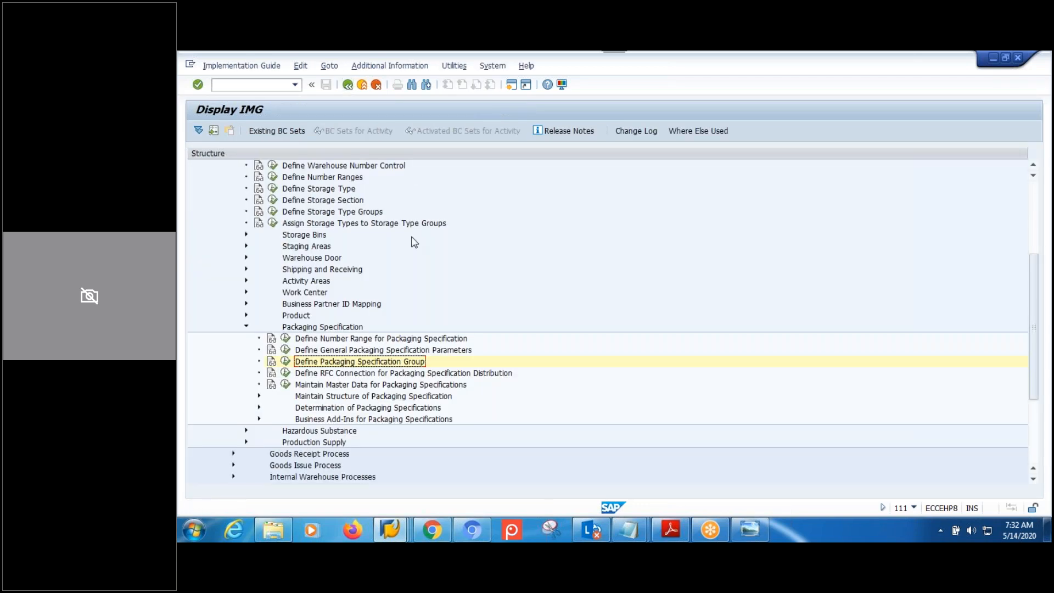
Expand Maintain Structure of Packaging Specification and open Define Level Set.
{"action": "left_click", "coordinate": [331, 397]}
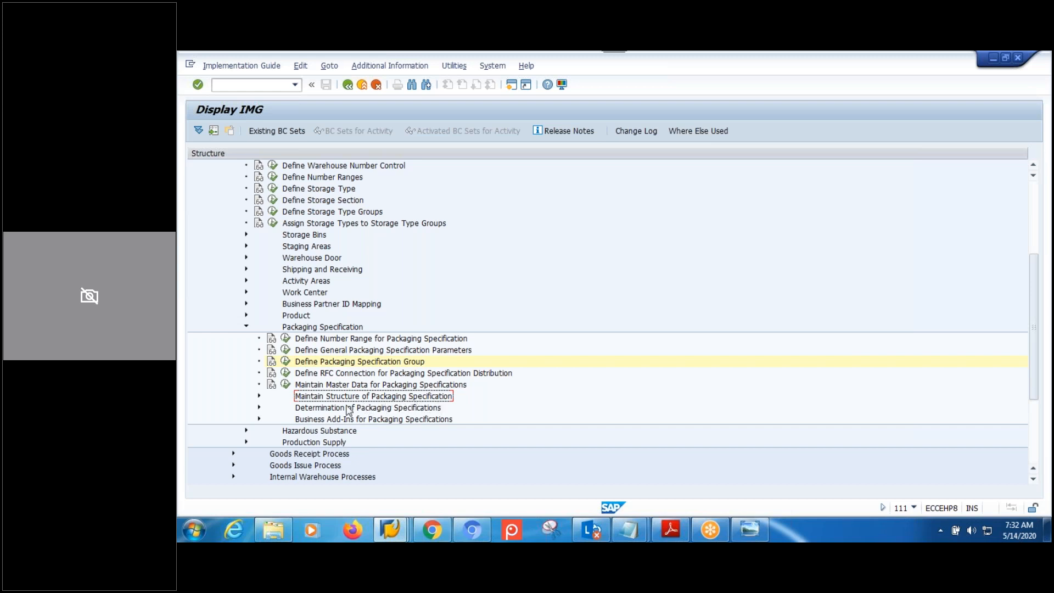
{"action": "left_click", "coordinate": [259, 396]}
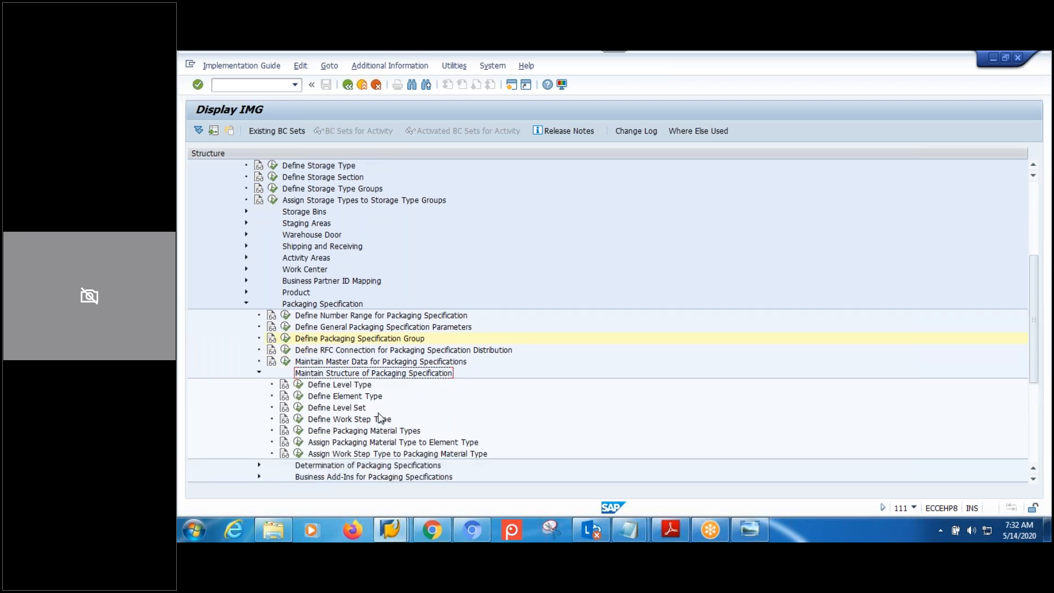
{"action": "left_click", "coordinate": [361, 363]}
{"action": "left_click", "coordinate": [355, 386]}
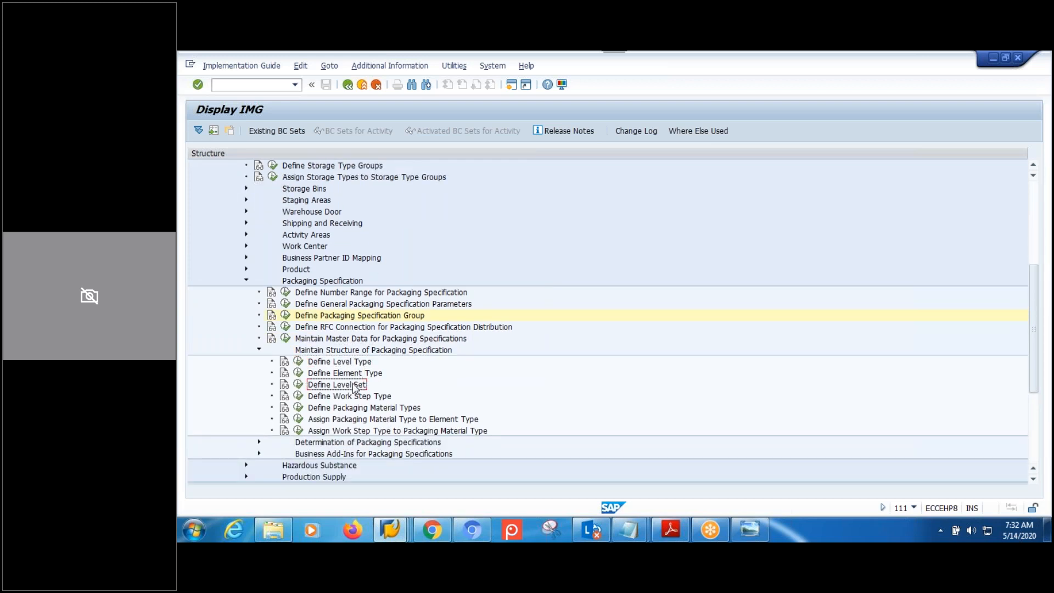
{"action": "left_click", "coordinate": [299, 386]}
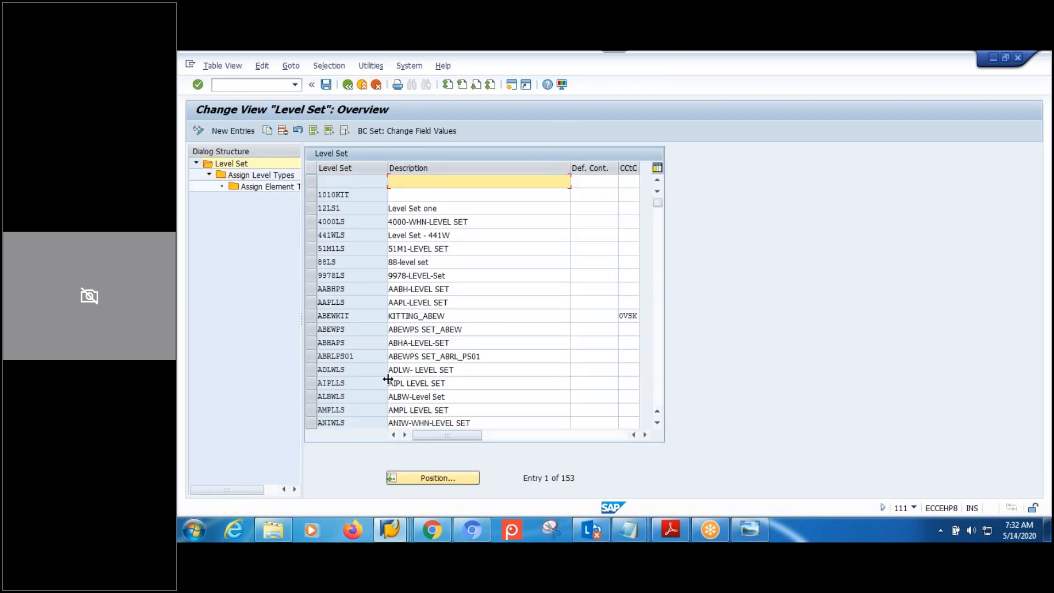
Add level set MPMWLS described 'MPMW-LEVESET' and save it.
{"action": "left_click", "coordinate": [225, 130]}
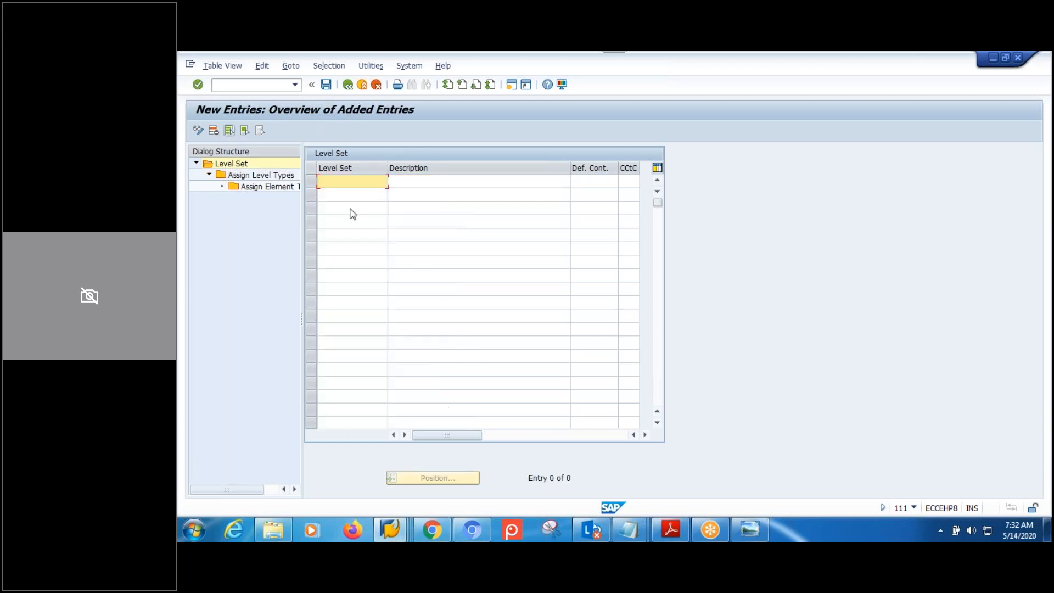
{"action": "type", "text": "MPMWLS"}
{"action": "left_click", "coordinate": [440, 184]}
{"action": "type", "text": "MPM"}
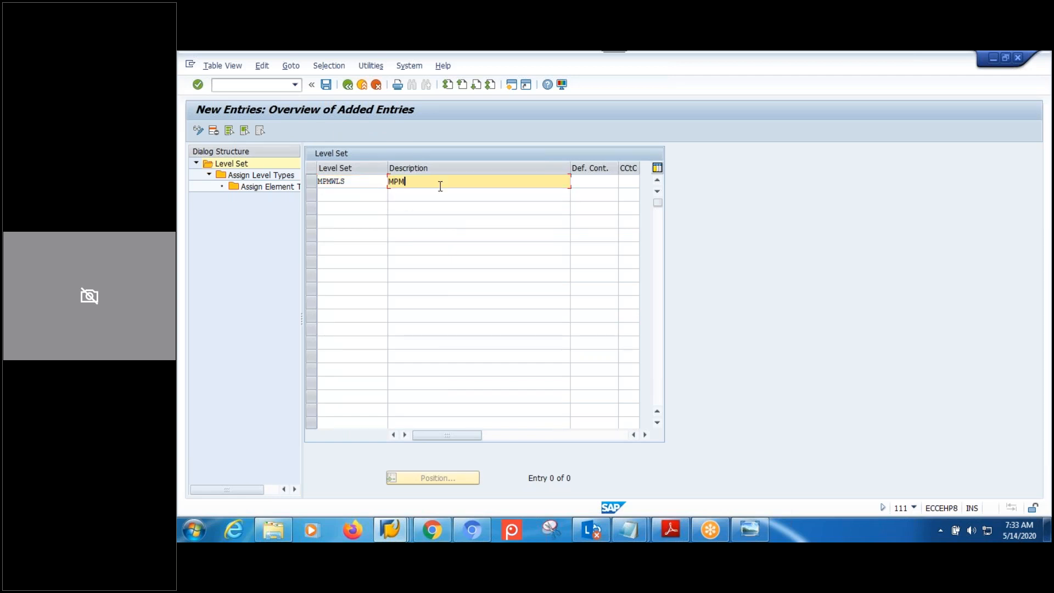
{"action": "type", "text": "W-LEVESET"}
{"action": "key", "text": "Return"}
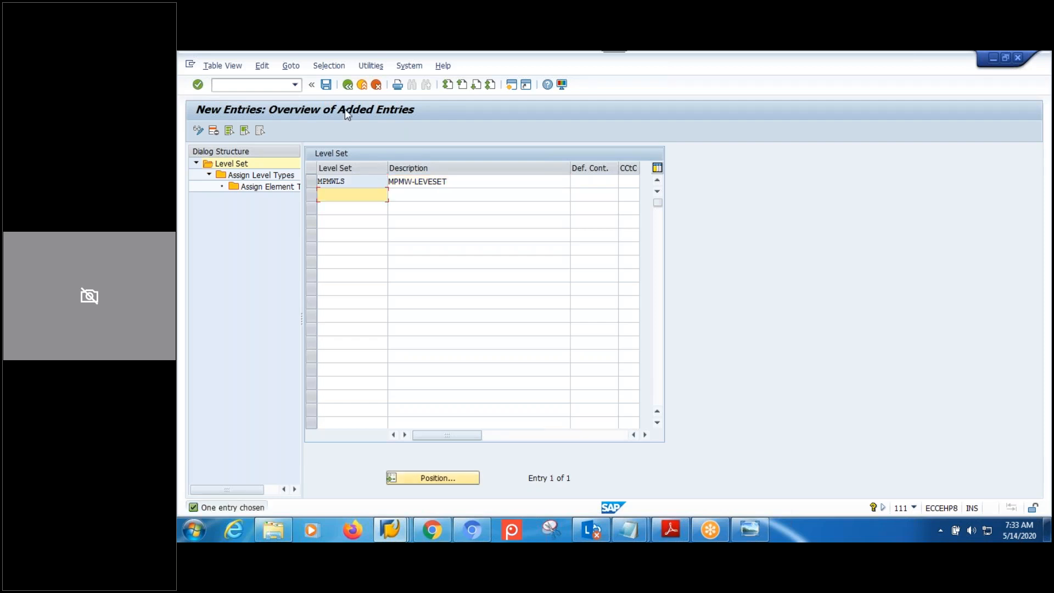
{"action": "left_click", "coordinate": [326, 84]}
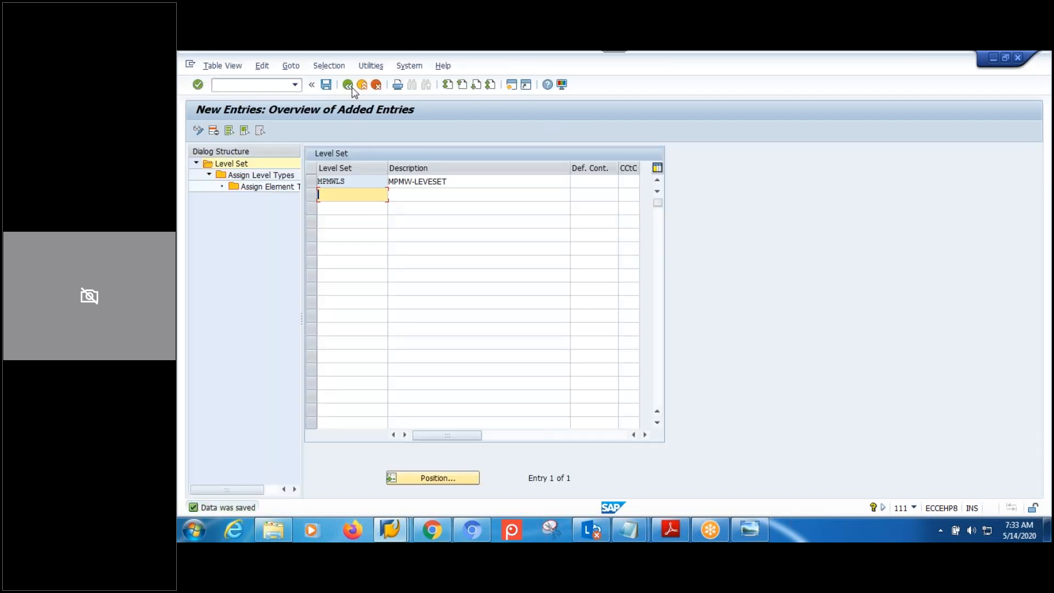
{"action": "left_click", "coordinate": [347, 84]}
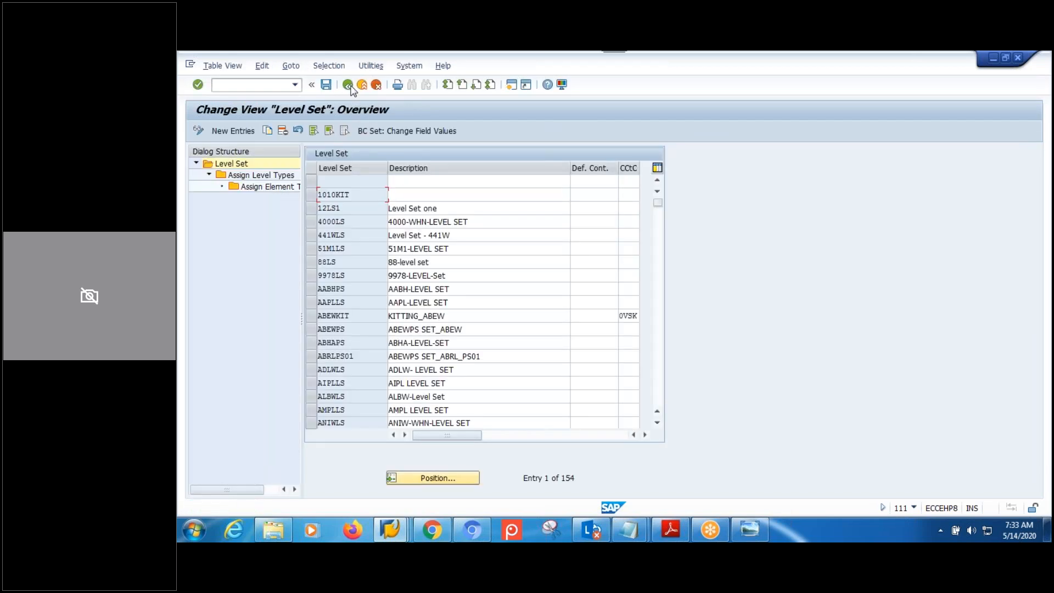
Open Define Packaging Specification Group and display the details of group MPMW.
{"action": "left_click", "coordinate": [347, 85]}
{"action": "left_click", "coordinate": [352, 318]}
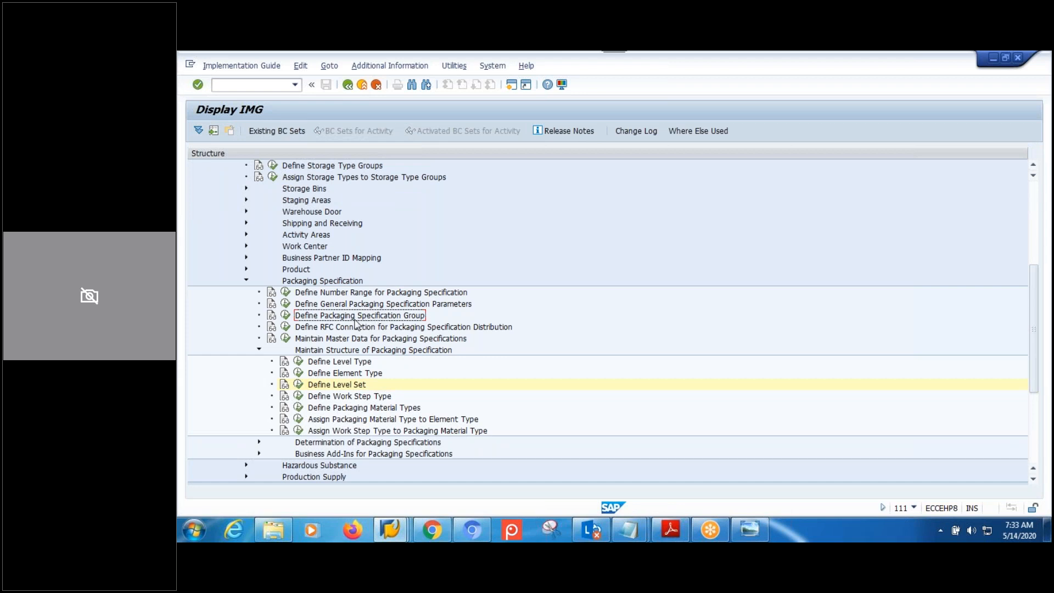
{"action": "left_click", "coordinate": [286, 316]}
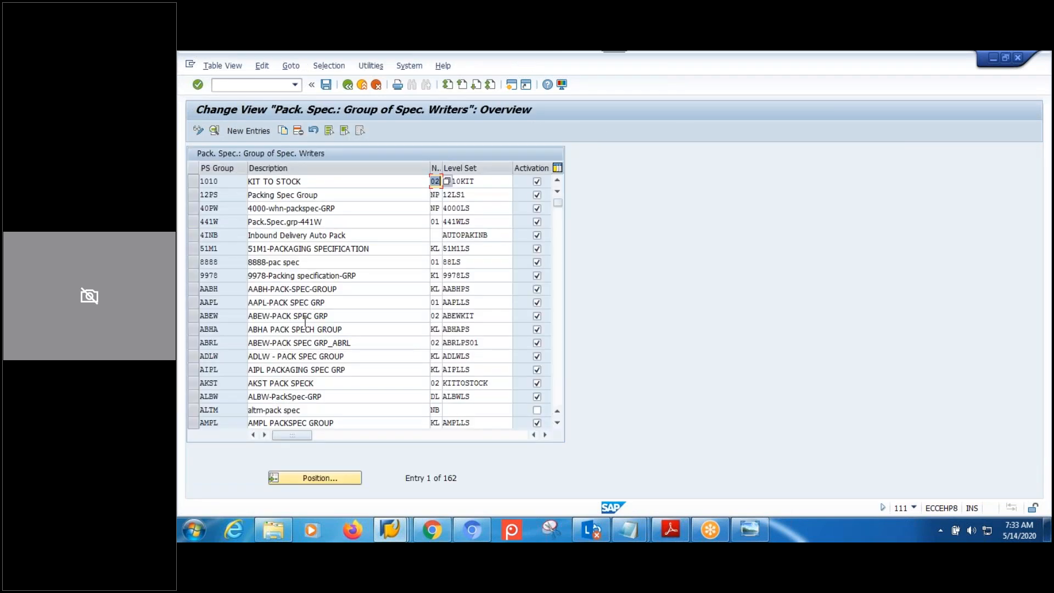
{"action": "left_click", "coordinate": [323, 479]}
{"action": "type", "text": "MPMW"}
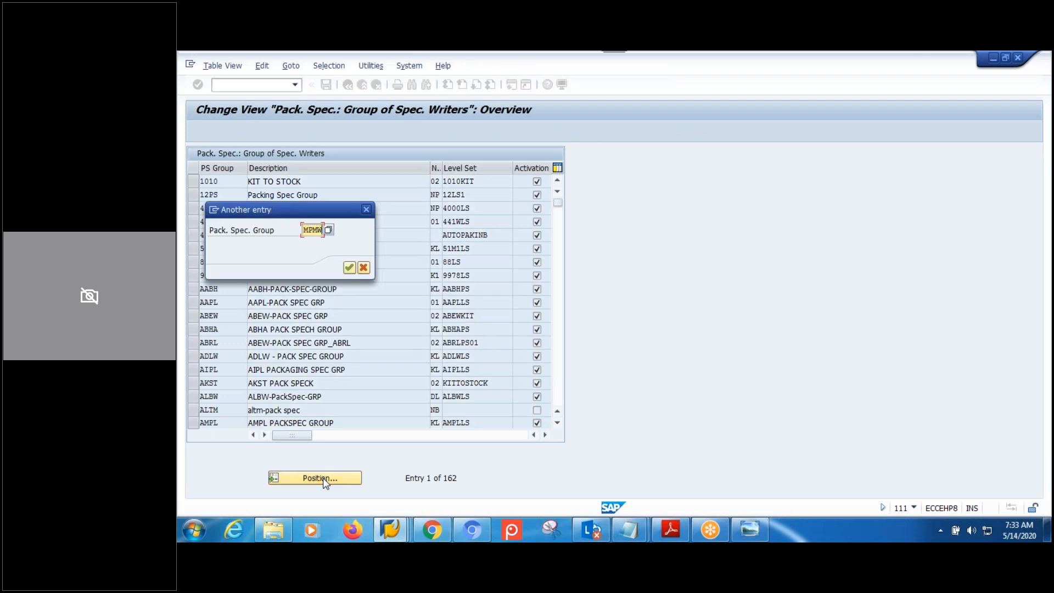
{"action": "left_click", "coordinate": [351, 267]}
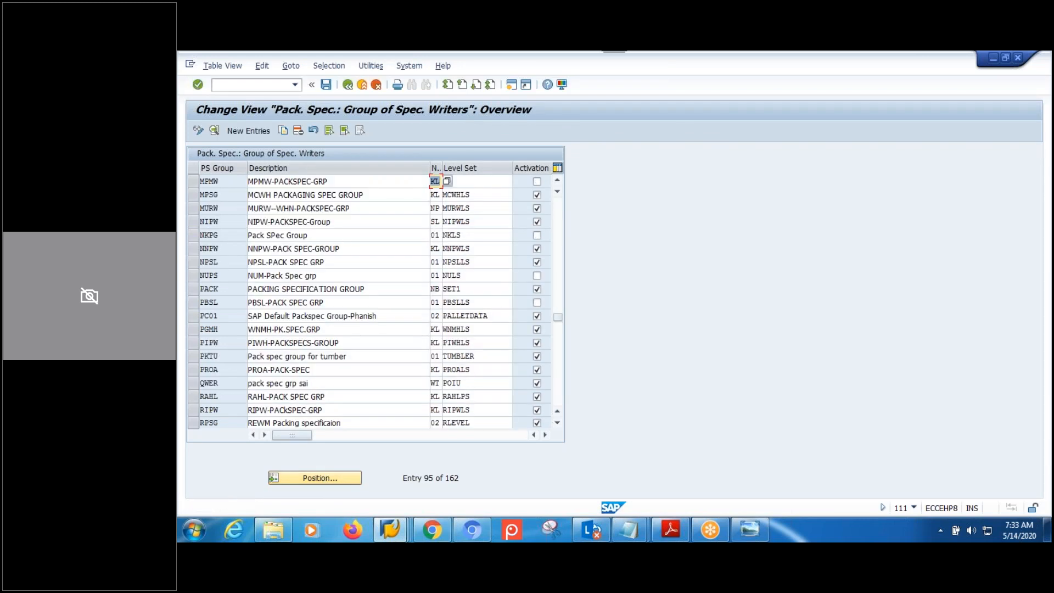
{"action": "left_click", "coordinate": [193, 181]}
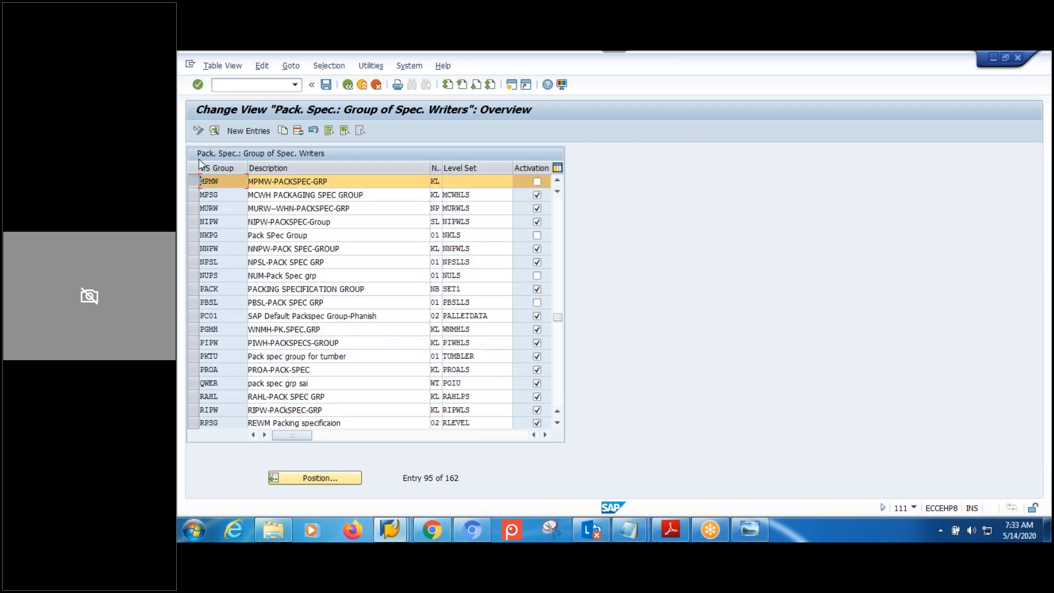
{"action": "left_click", "coordinate": [214, 130]}
Set MPMW's level set to MPMWLS and save it under the customizing request.
{"action": "left_click", "coordinate": [301, 224]}
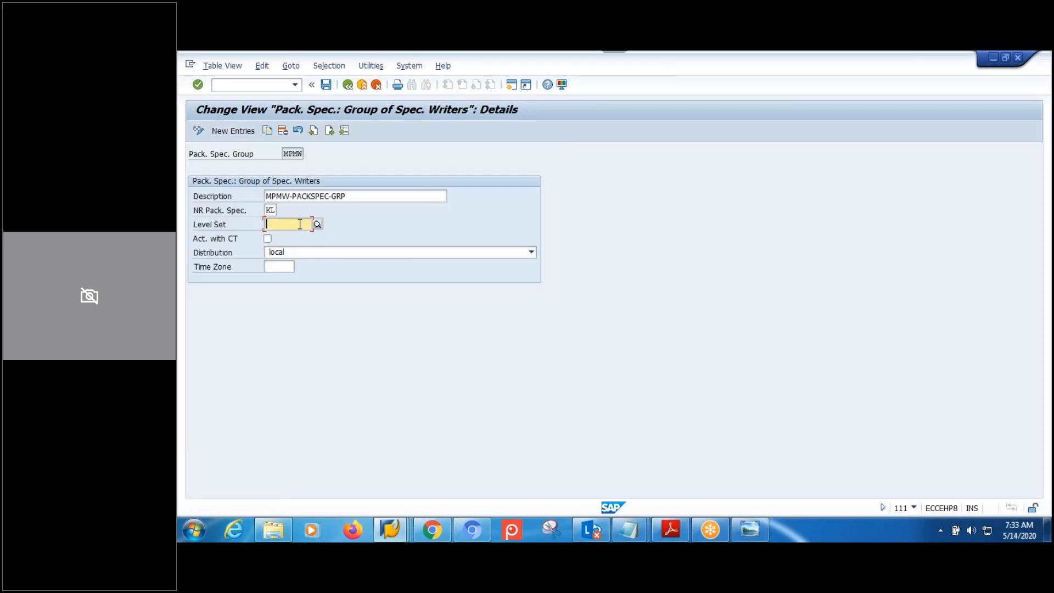
{"action": "type", "text": "MPMW"}
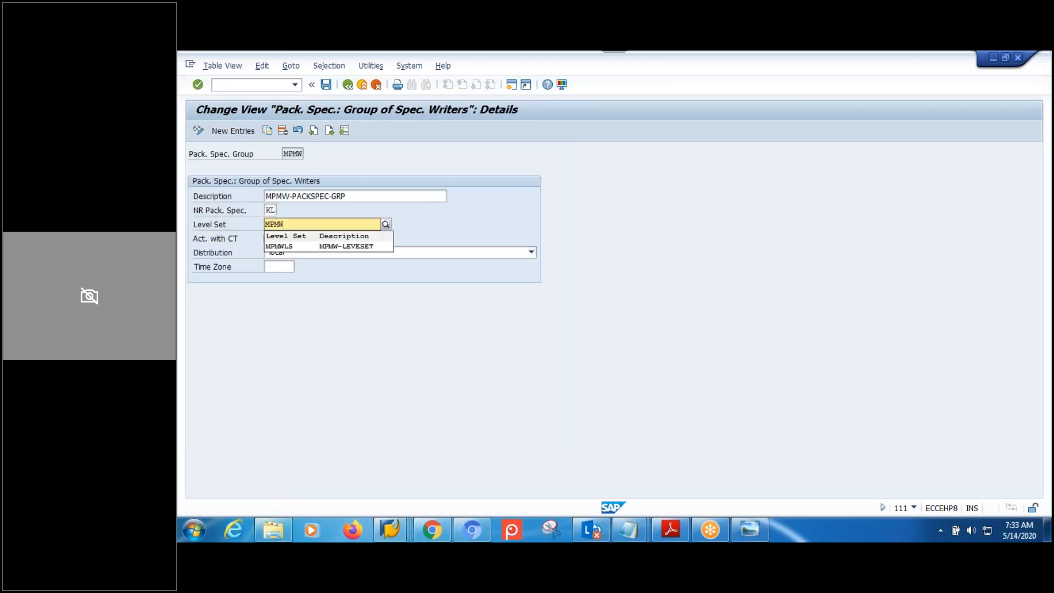
{"action": "left_click", "coordinate": [346, 246]}
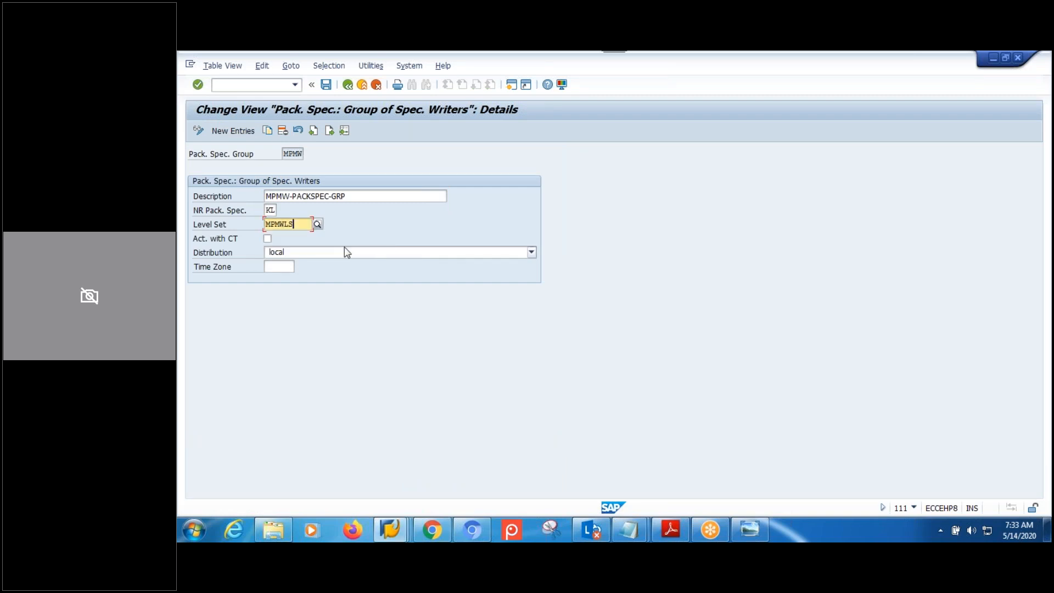
{"action": "left_click", "coordinate": [326, 84]}
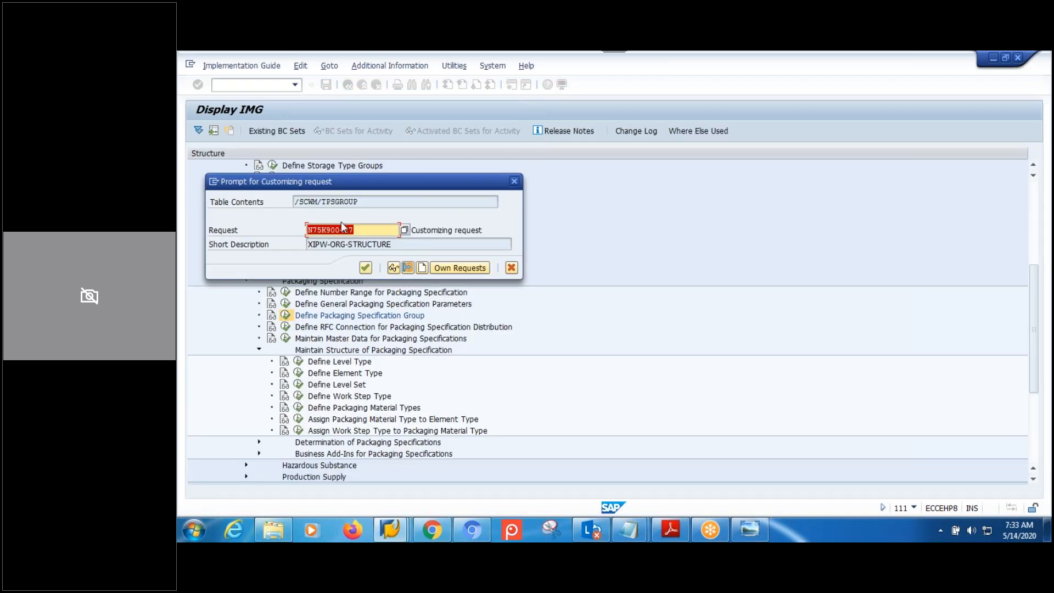
{"action": "left_click", "coordinate": [366, 268]}
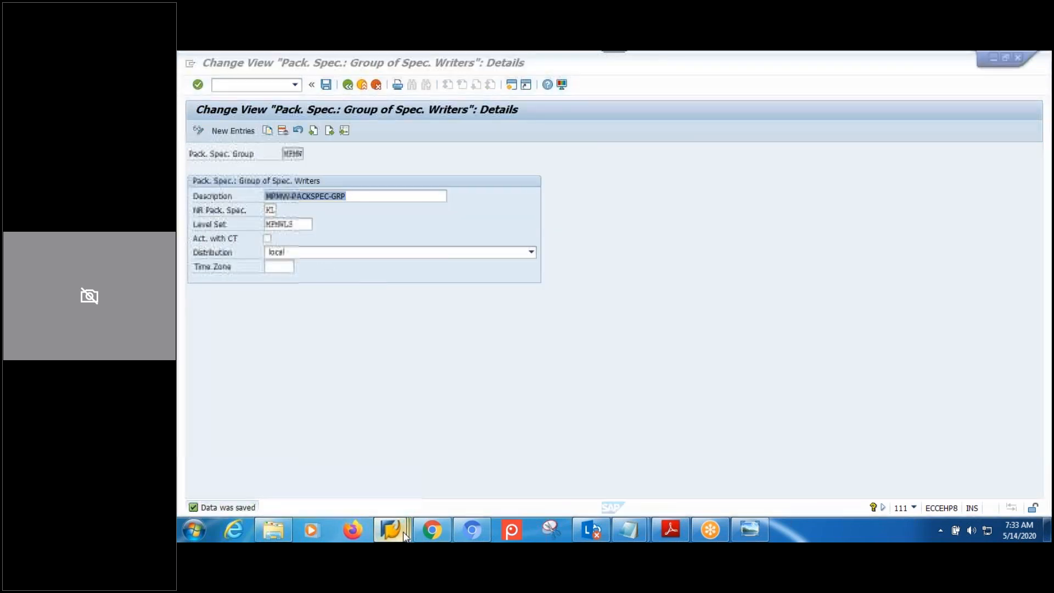
{"action": "mouse_move", "coordinate": [406, 522]}
{"action": "left_click", "coordinate": [432, 489]}
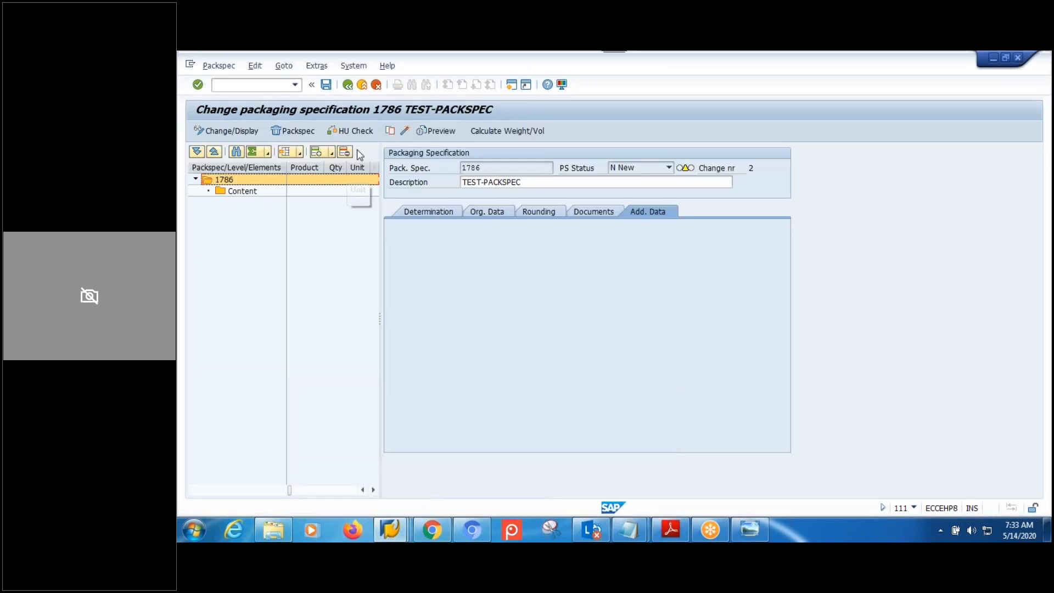
Exit spec 1786 without saving and return to SAP Easy Access.
{"action": "left_click", "coordinate": [348, 85]}
{"action": "left_click", "coordinate": [439, 302]}
{"action": "left_click", "coordinate": [433, 296]}
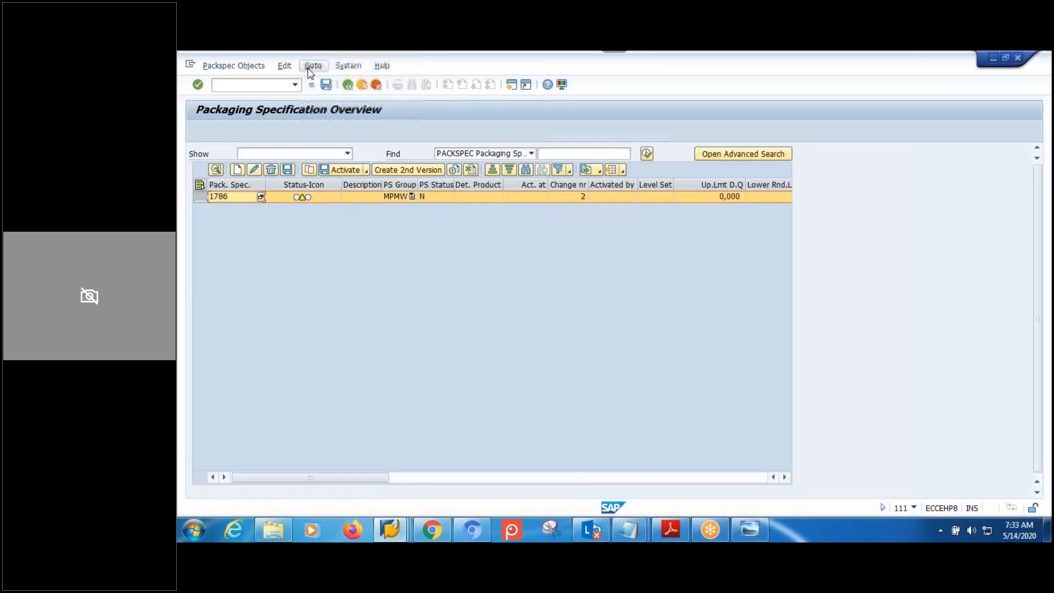
{"action": "left_click", "coordinate": [347, 84]}
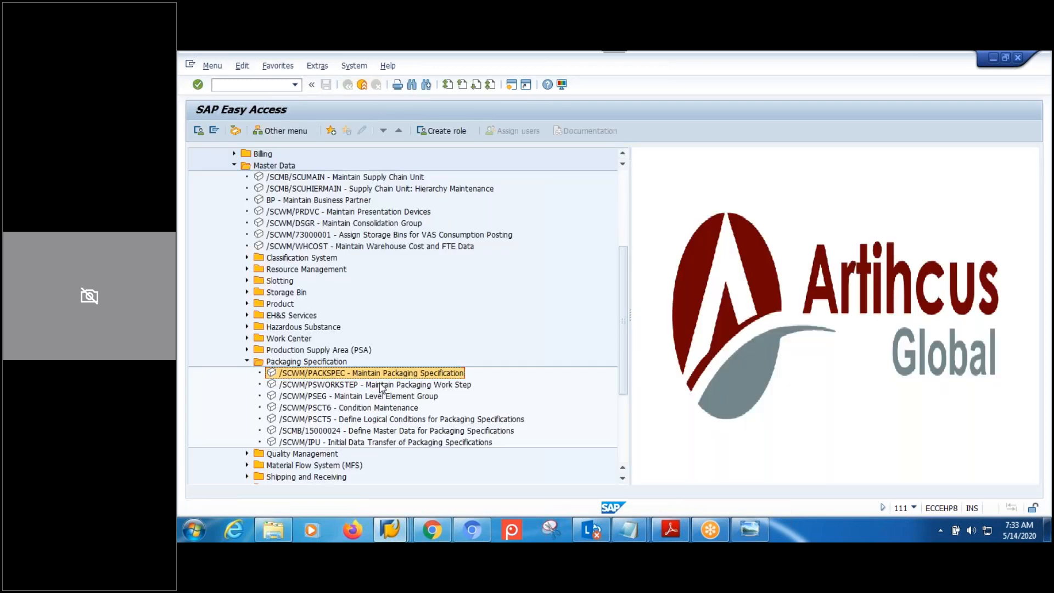
Create a new packaging specification in group MPMW, generating spec 1787.
{"action": "double_click", "coordinate": [369, 374]}
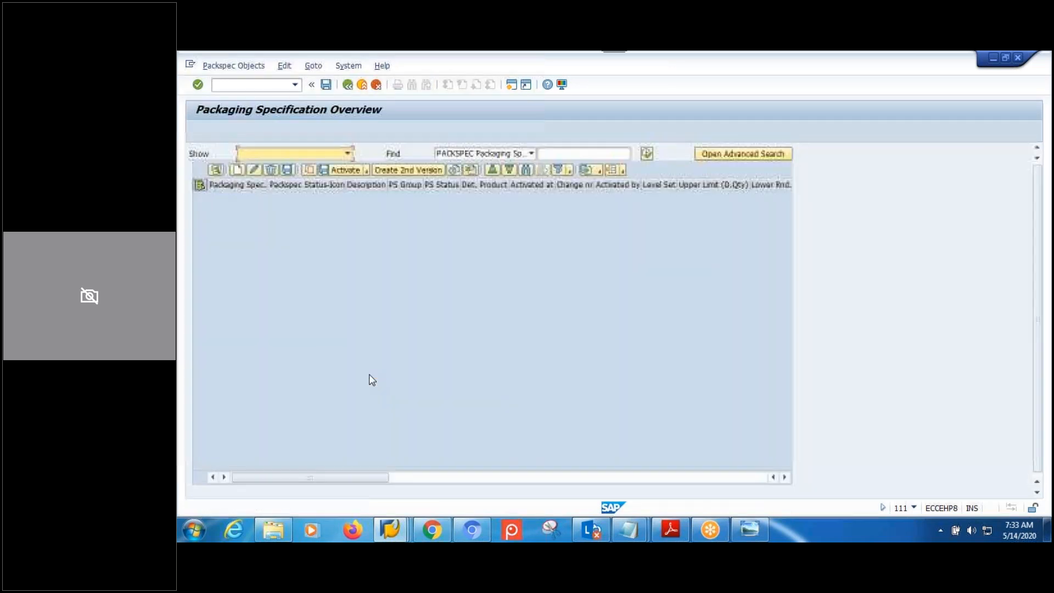
{"action": "left_click", "coordinate": [237, 171]}
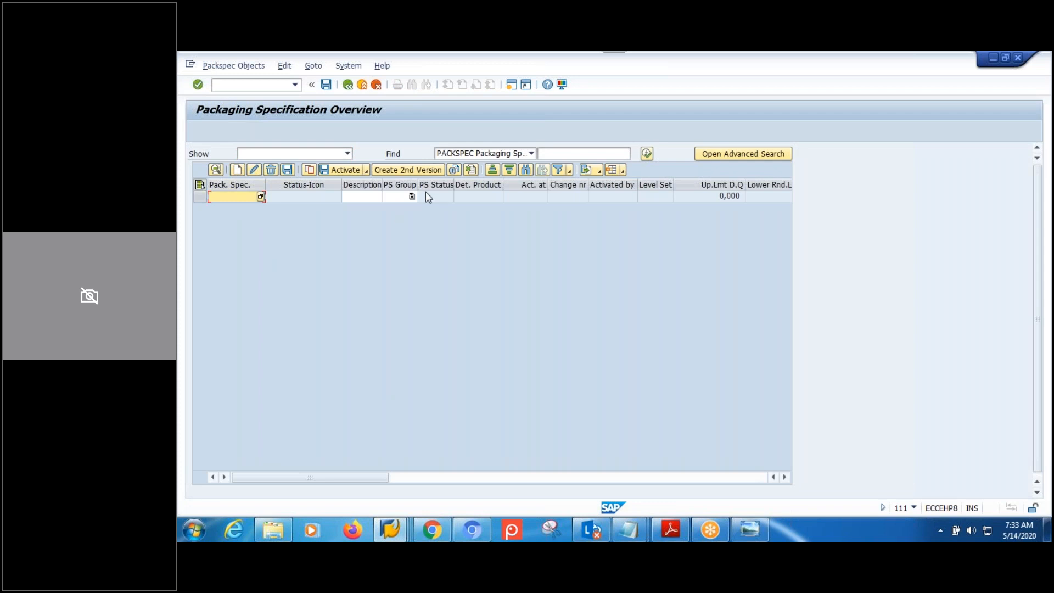
{"action": "left_click", "coordinate": [412, 196]}
{"action": "key", "text": "m"}
{"action": "key", "text": "m"}
{"action": "key", "text": "m"}
{"action": "key", "text": "m"}
{"action": "key", "text": "m"}
{"action": "key", "text": "m"}
{"action": "key", "text": "m"}
{"action": "key", "text": "m"}
{"action": "key", "text": "m"}
{"action": "key", "text": "m"}
{"action": "key", "text": "m"}
{"action": "key", "text": "m"}
{"action": "key", "text": "m"}
{"action": "key", "text": "m"}
{"action": "key", "text": "m"}
{"action": "key", "text": "m"}
{"action": "key", "text": "m"}
{"action": "key", "text": "m"}
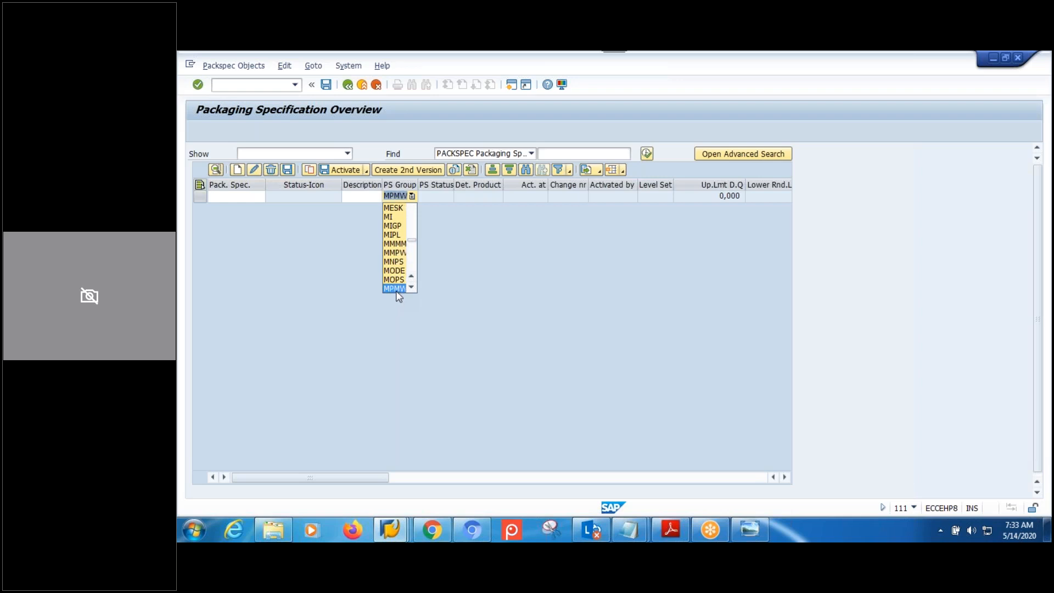
{"action": "left_click", "coordinate": [397, 290]}
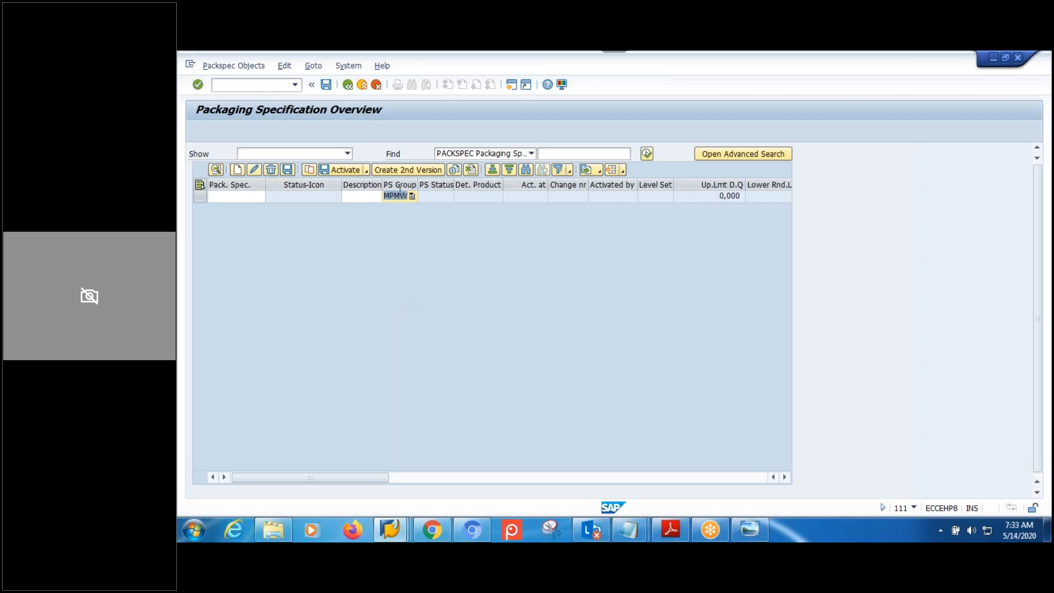
{"action": "key", "text": "Return"}
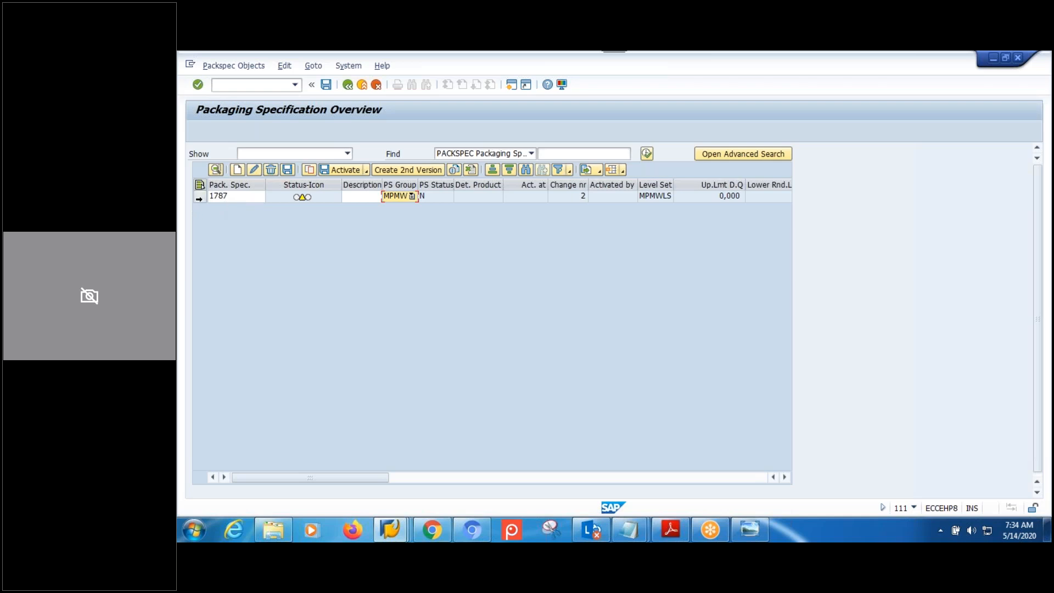
{"action": "left_click", "coordinate": [200, 196]}
Open spec 1787 for change, leave without saving, and return to SAP Easy Access.
{"action": "left_click", "coordinate": [217, 171]}
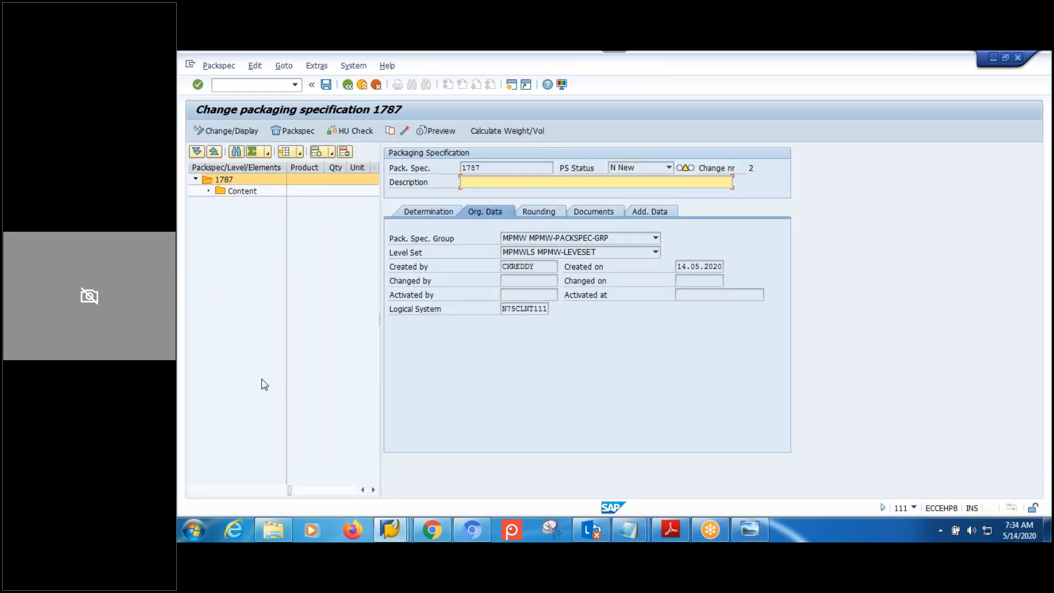
{"action": "left_click", "coordinate": [349, 85]}
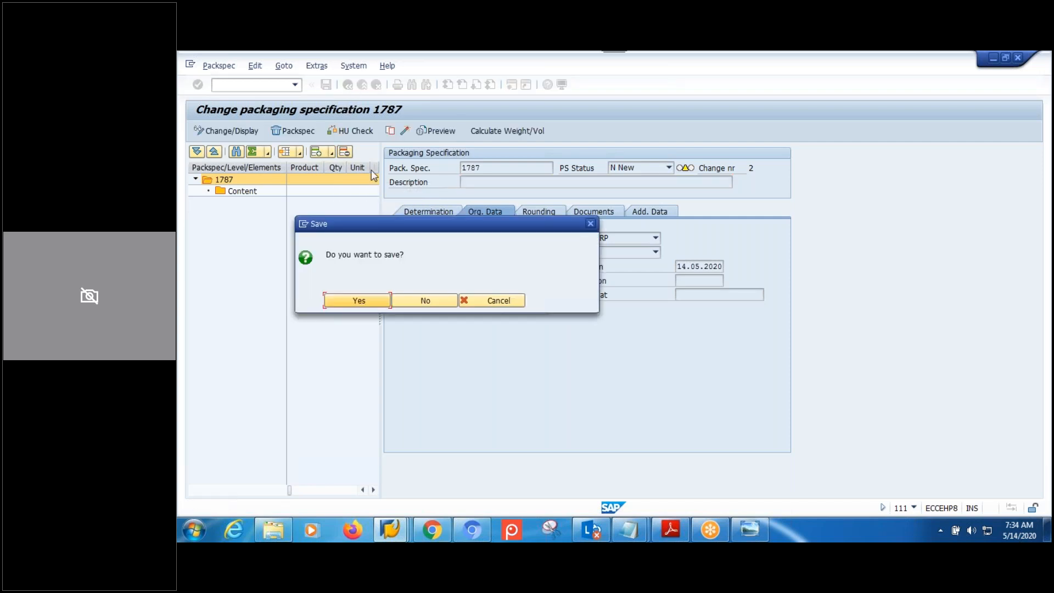
{"action": "left_click", "coordinate": [428, 303]}
{"action": "left_click", "coordinate": [434, 297]}
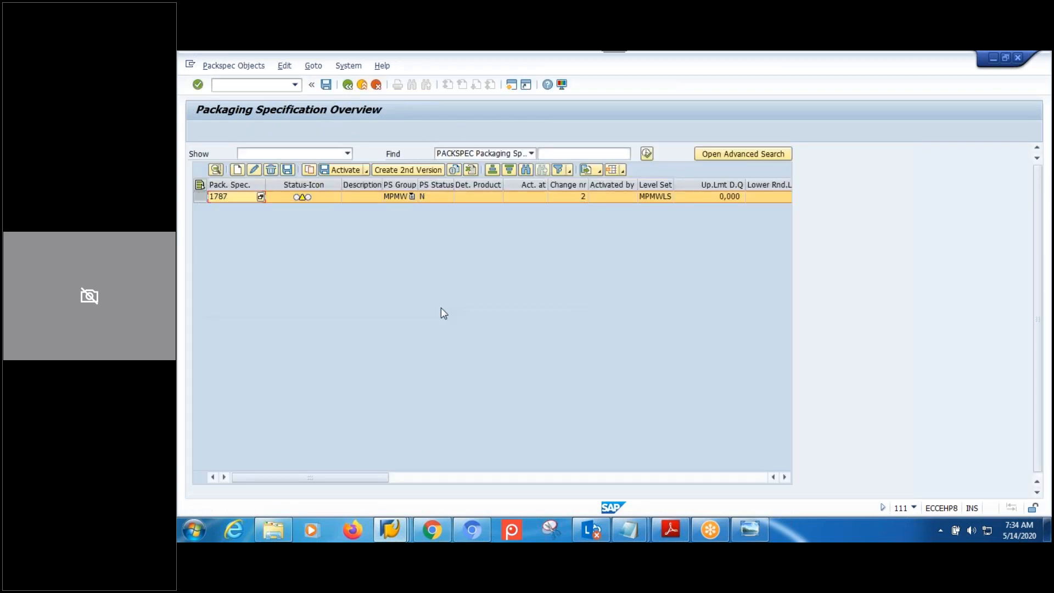
{"action": "left_click", "coordinate": [349, 85]}
Go back from the group details to the IMG and execute Define Level Type.
{"action": "mouse_move", "coordinate": [395, 537]}
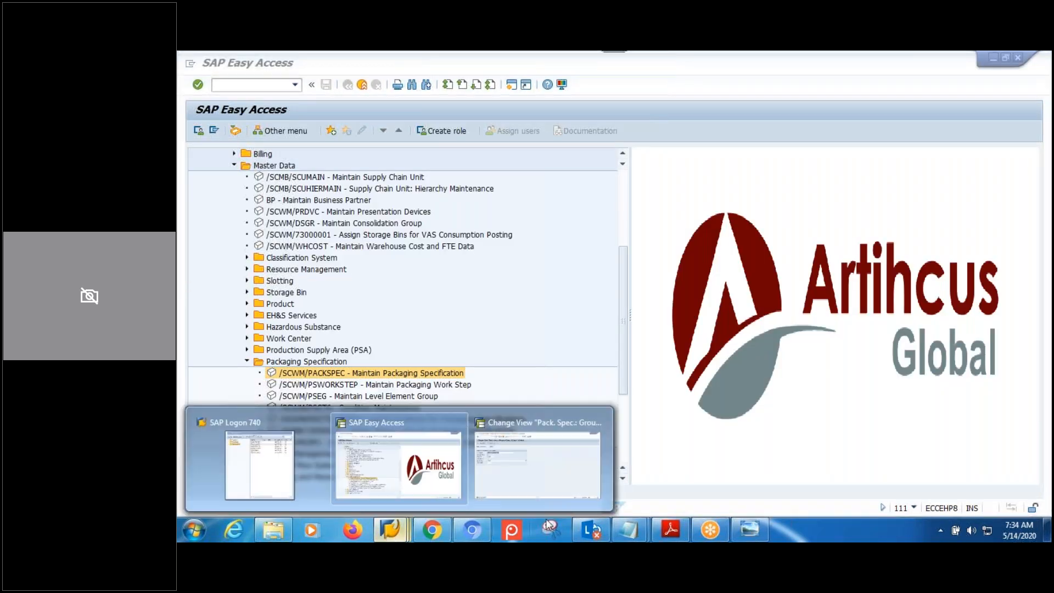
{"action": "left_click", "coordinate": [537, 477]}
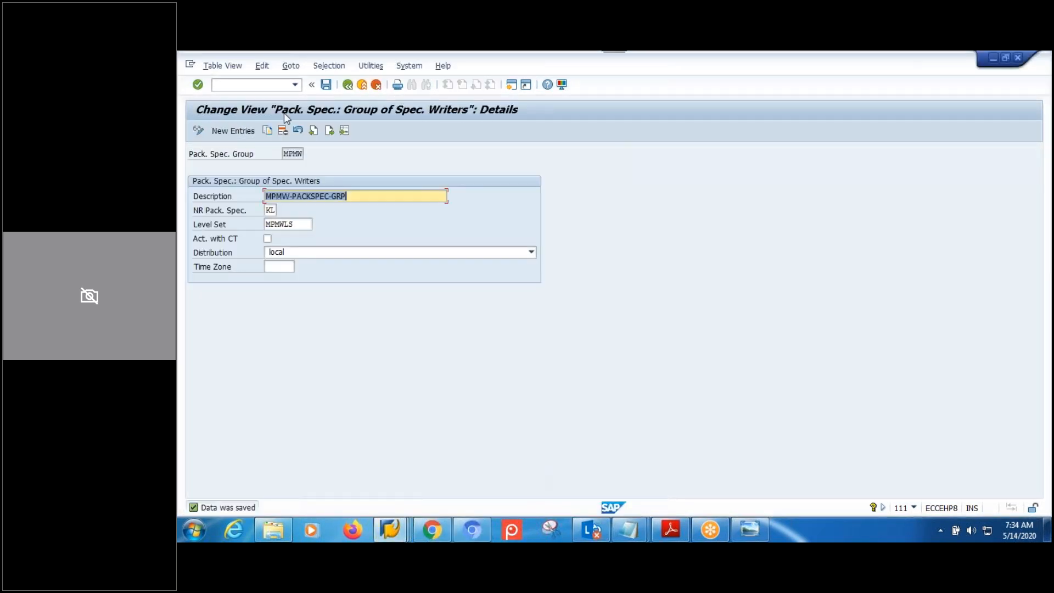
{"action": "left_click", "coordinate": [348, 85]}
{"action": "left_click", "coordinate": [352, 86]}
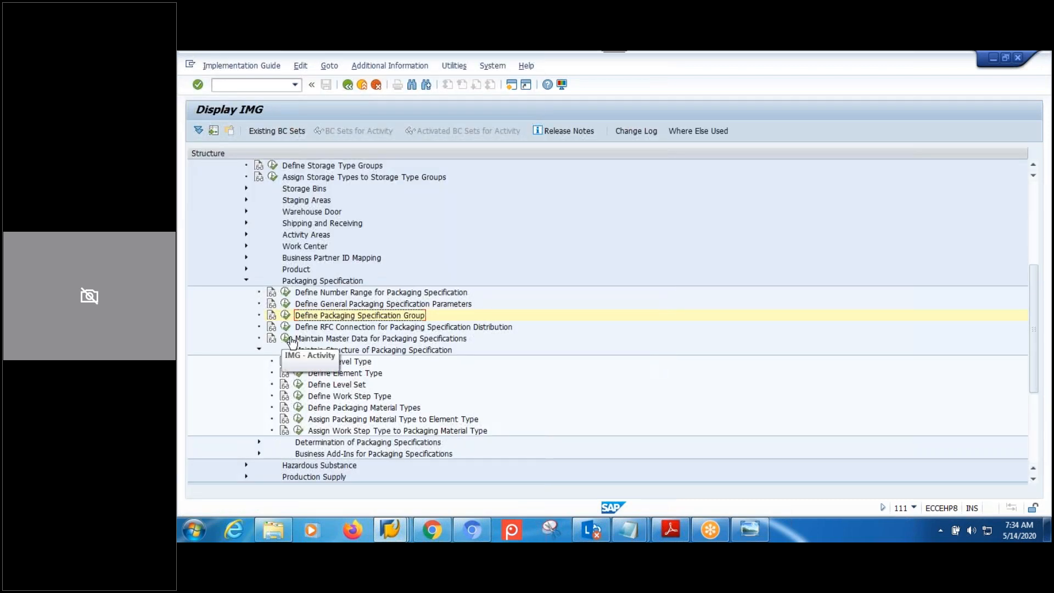
{"action": "scroll", "coordinate": [341, 329], "scroll_direction": "down", "scroll_amount": 1}
{"action": "left_click", "coordinate": [342, 328]}
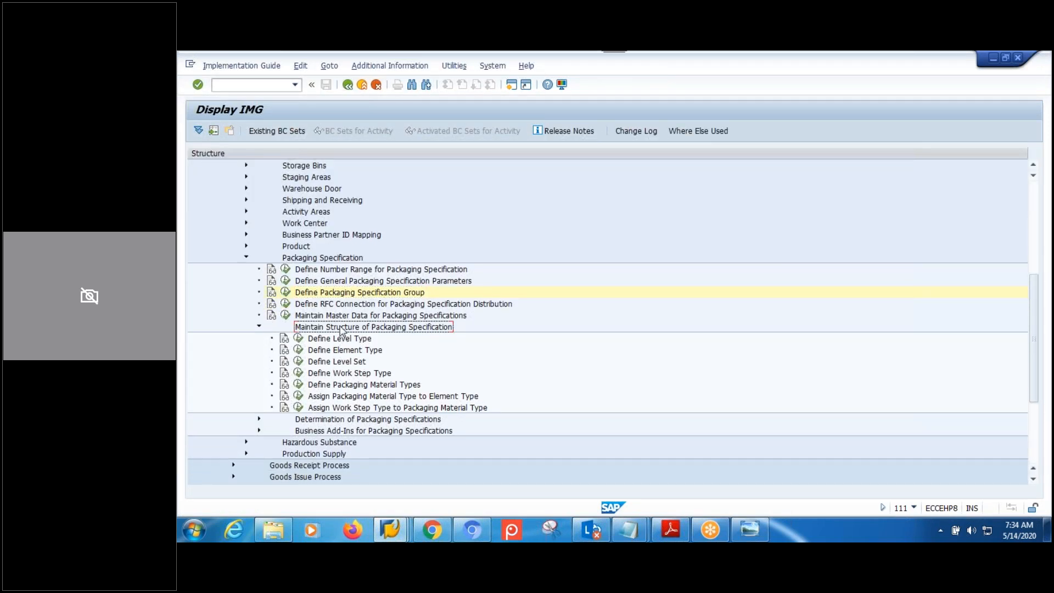
{"action": "left_click", "coordinate": [346, 342]}
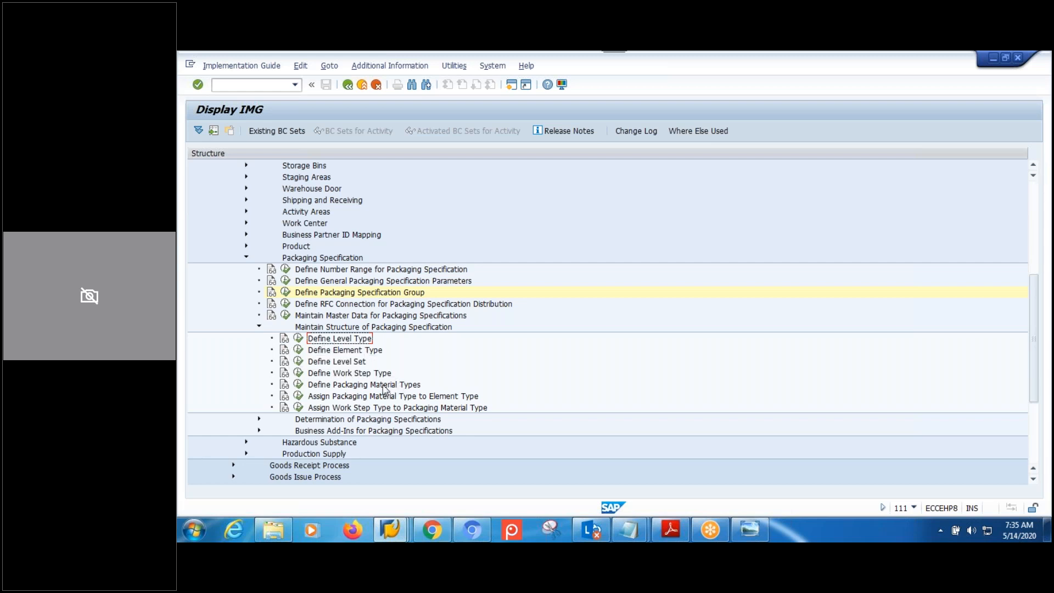
{"action": "left_click", "coordinate": [298, 342]}
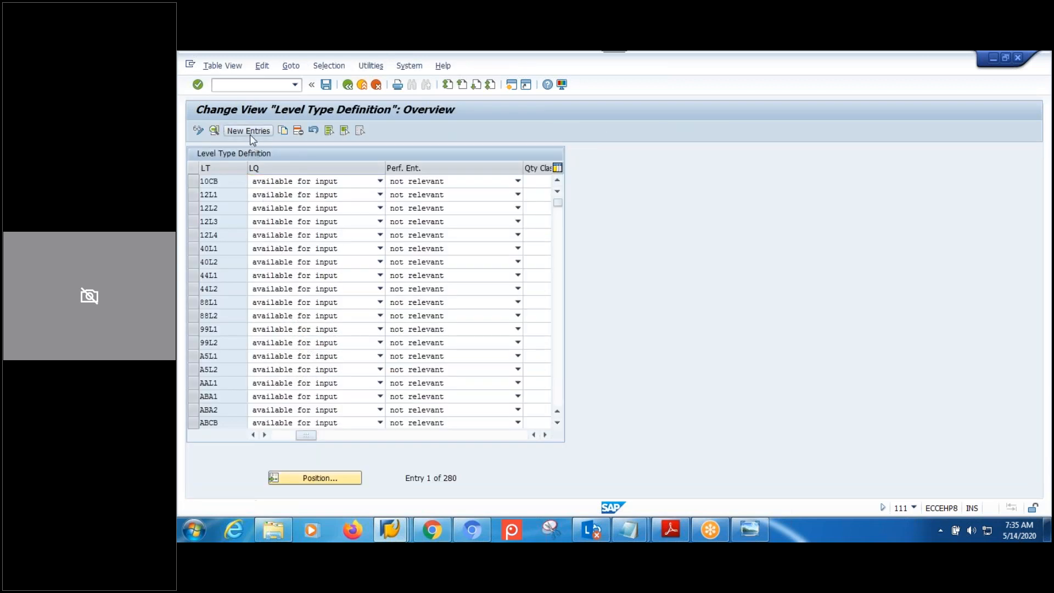
{"action": "left_click", "coordinate": [249, 132]}
Enter level type MPL1 'MPMW-LEVEL-01', keeping level quantity open for input and performing entity not relevant.
{"action": "type", "text": "M"}
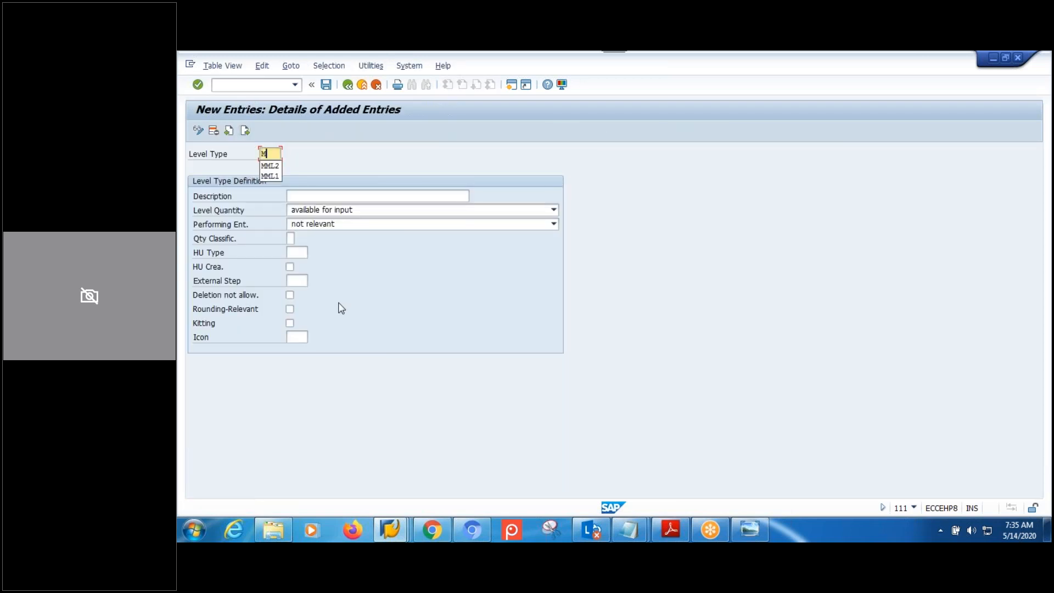
{"action": "type", "text": "PL1"}
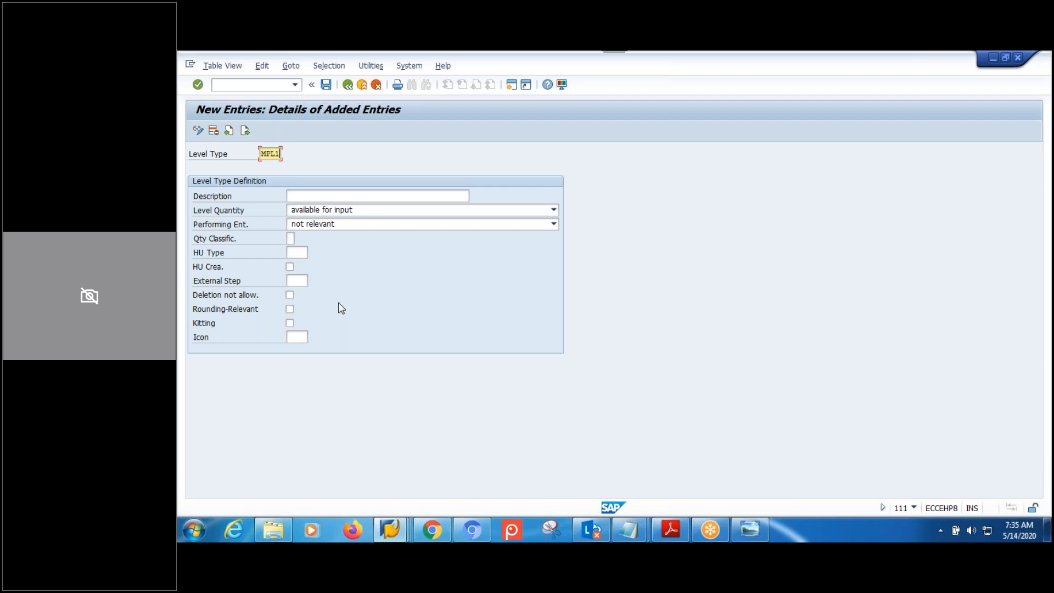
{"action": "left_click", "coordinate": [333, 196]}
{"action": "type", "text": "MPMW-LEVEL-01"}
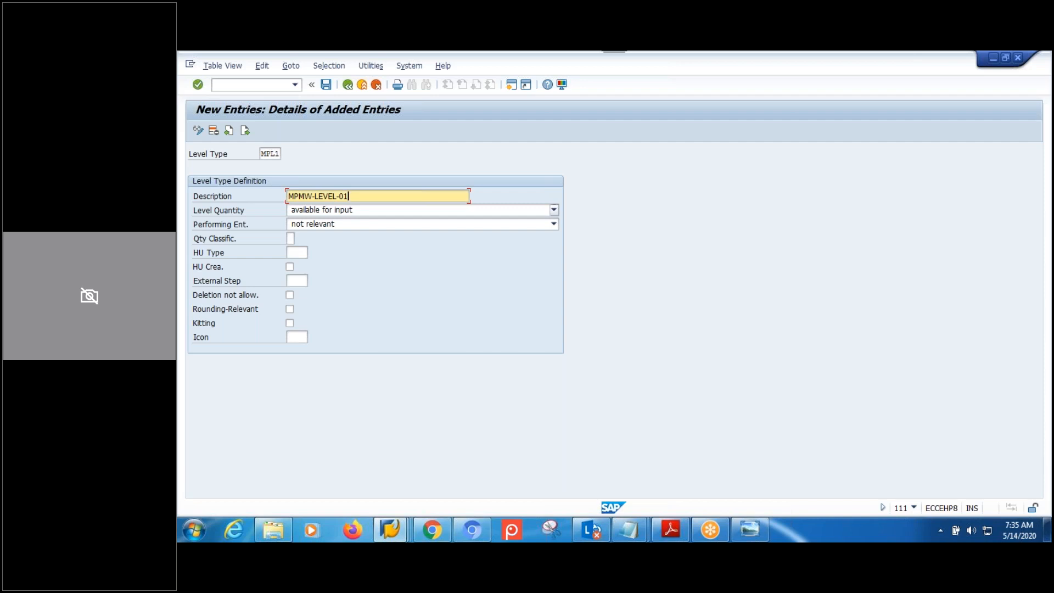
{"action": "left_click", "coordinate": [554, 210]}
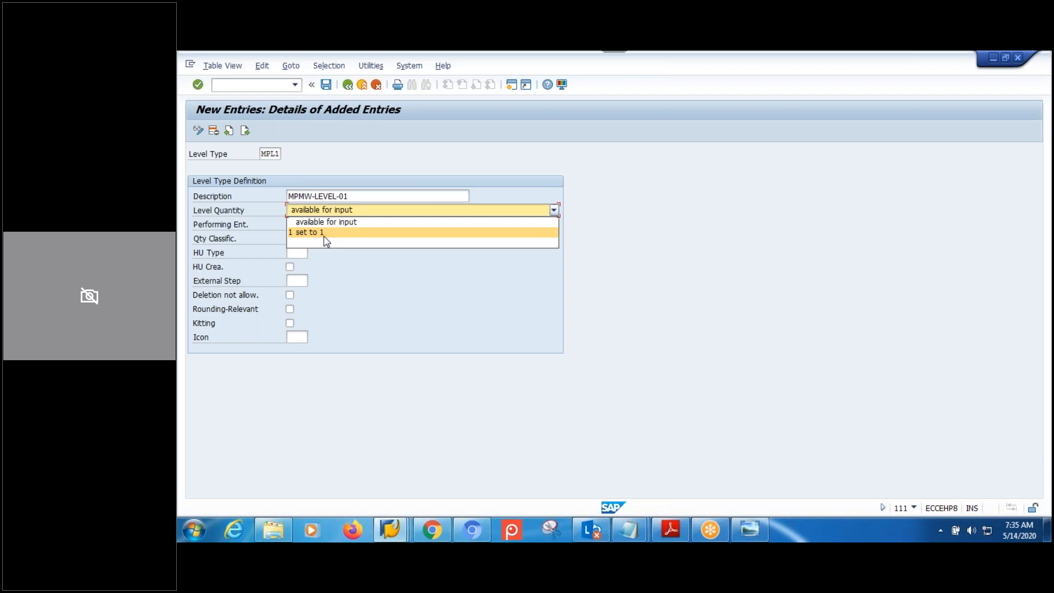
{"action": "left_click", "coordinate": [368, 301]}
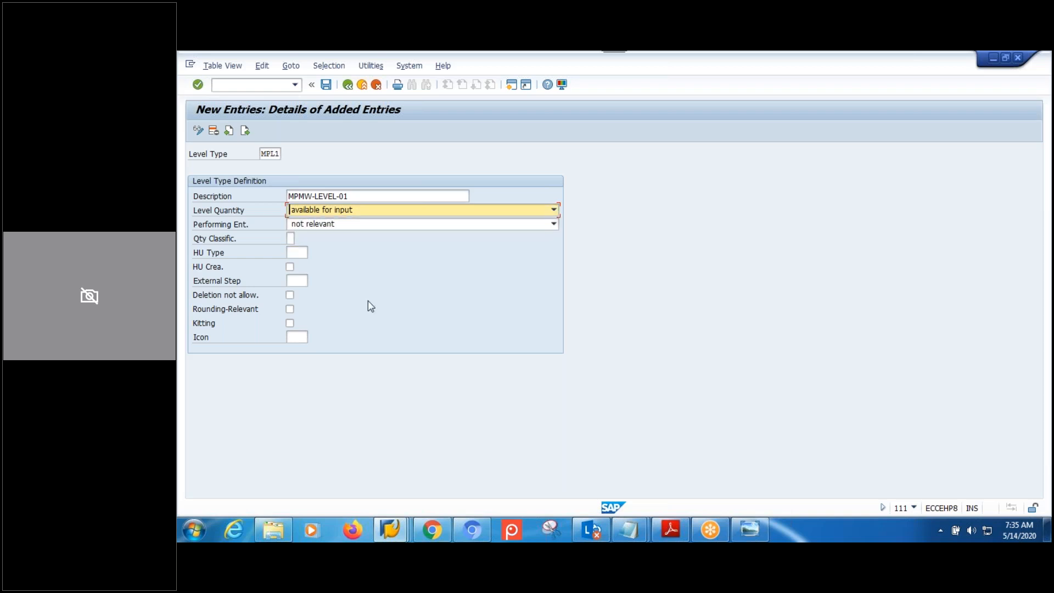
{"action": "left_click", "coordinate": [370, 225]}
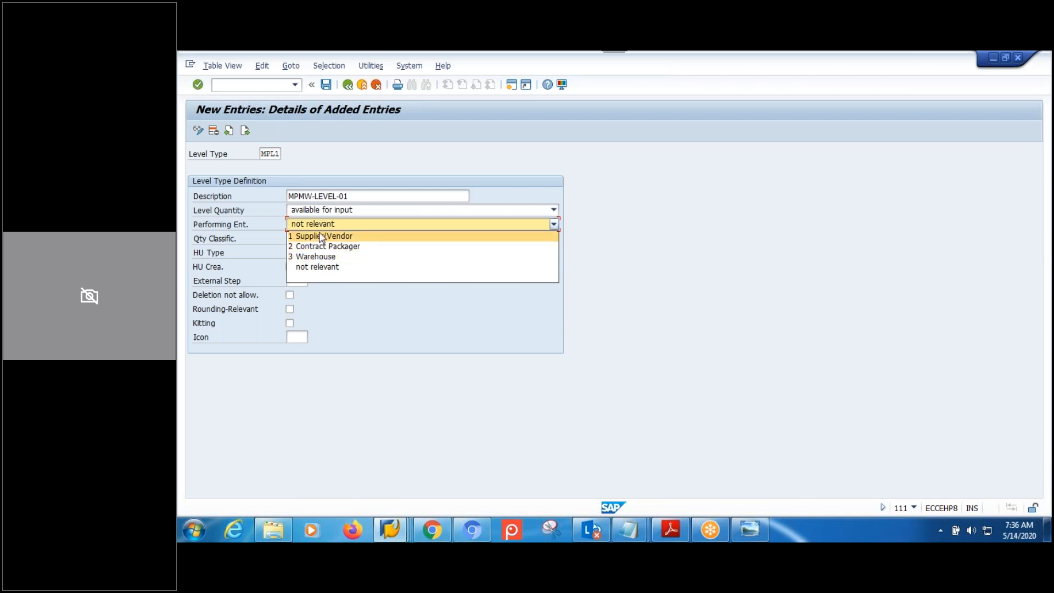
{"action": "left_click", "coordinate": [327, 267]}
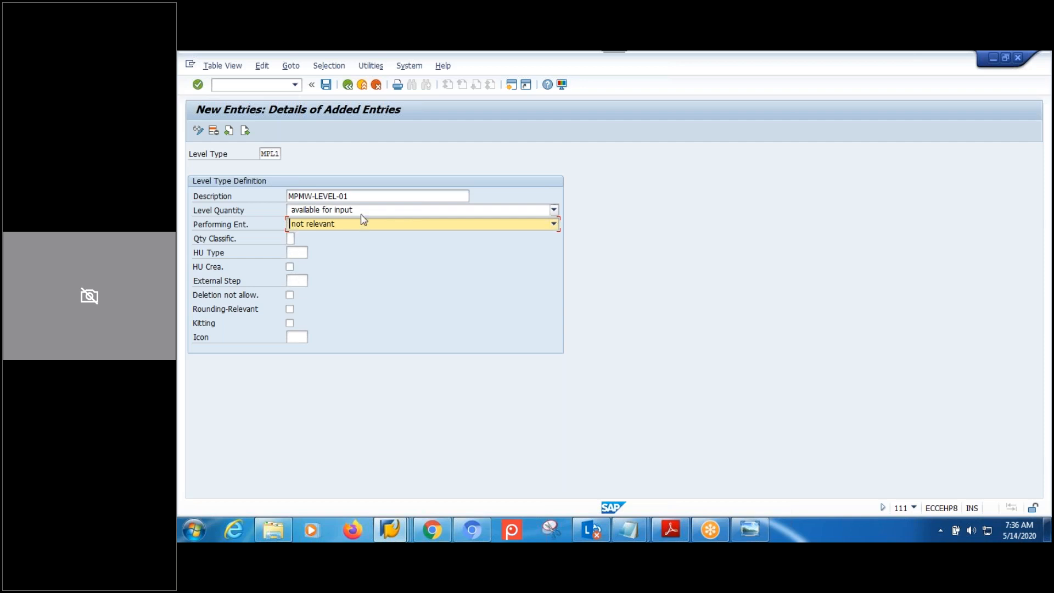
{"action": "left_click", "coordinate": [366, 194]}
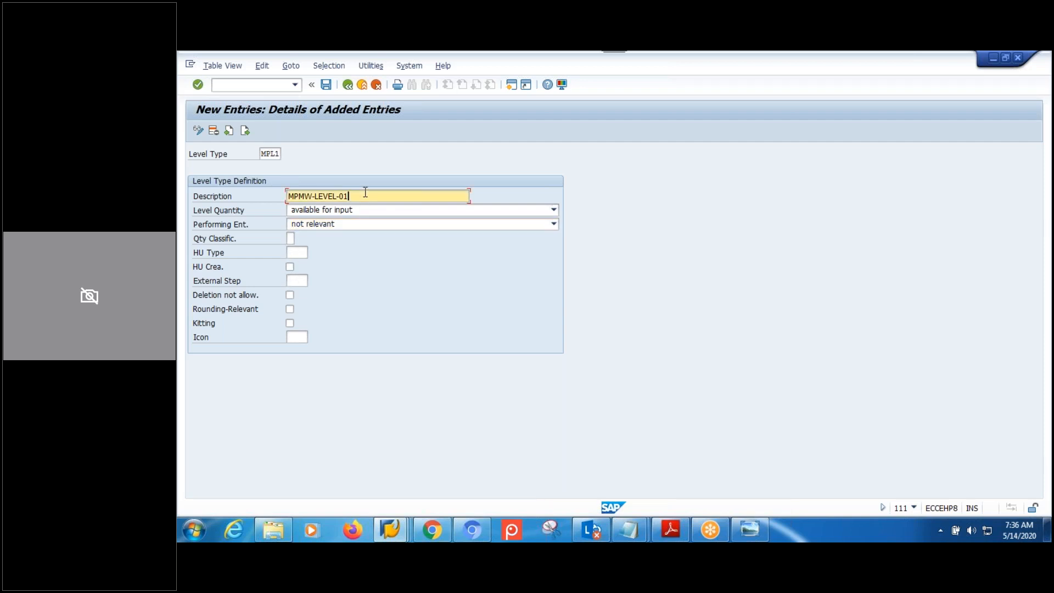
Append ' ( AUX )' to the MPL1 description, tick Deletion not allowed, and open the icon value list.
{"action": "type", "text": "( AUX )"}
{"action": "left_click", "coordinate": [290, 296]}
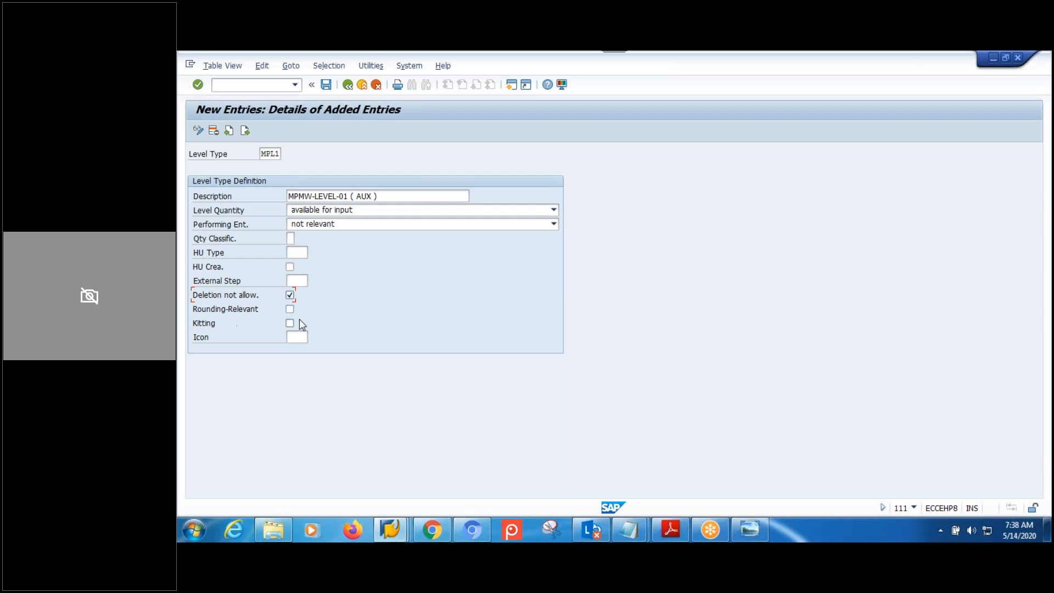
{"action": "left_click", "coordinate": [300, 337]}
{"action": "left_click", "coordinate": [314, 338]}
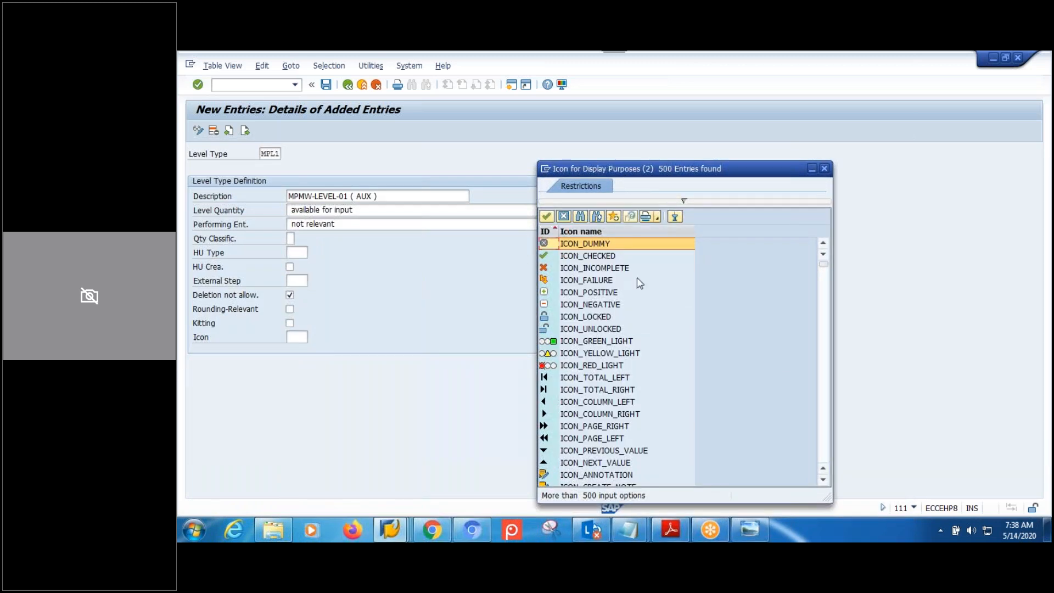
Assign the ICON_GREEN_LIGHT icon to the level type and save it.
{"action": "left_click", "coordinate": [591, 342]}
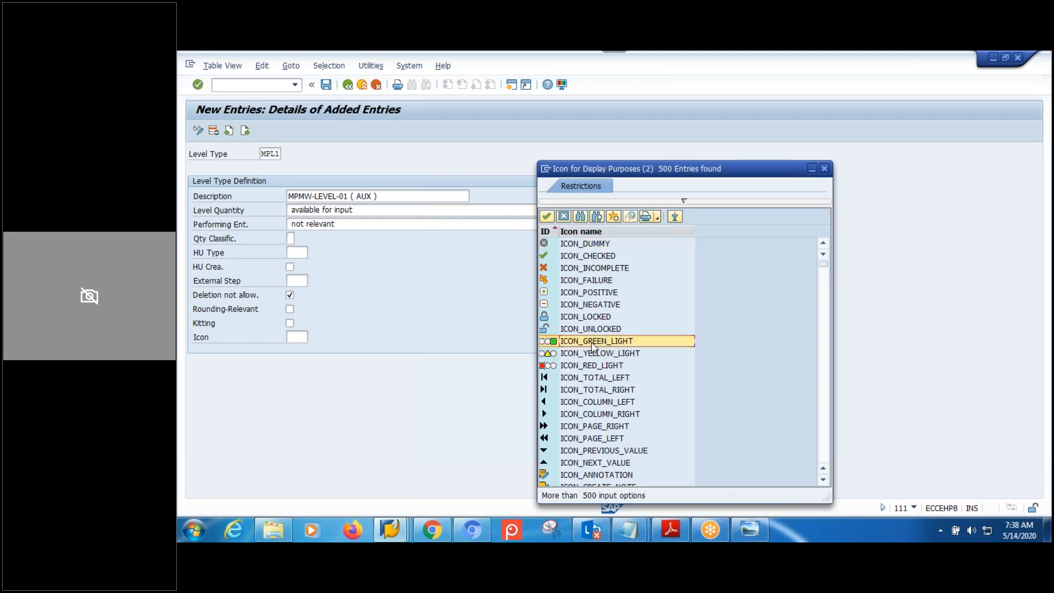
{"action": "double_click", "coordinate": [591, 342]}
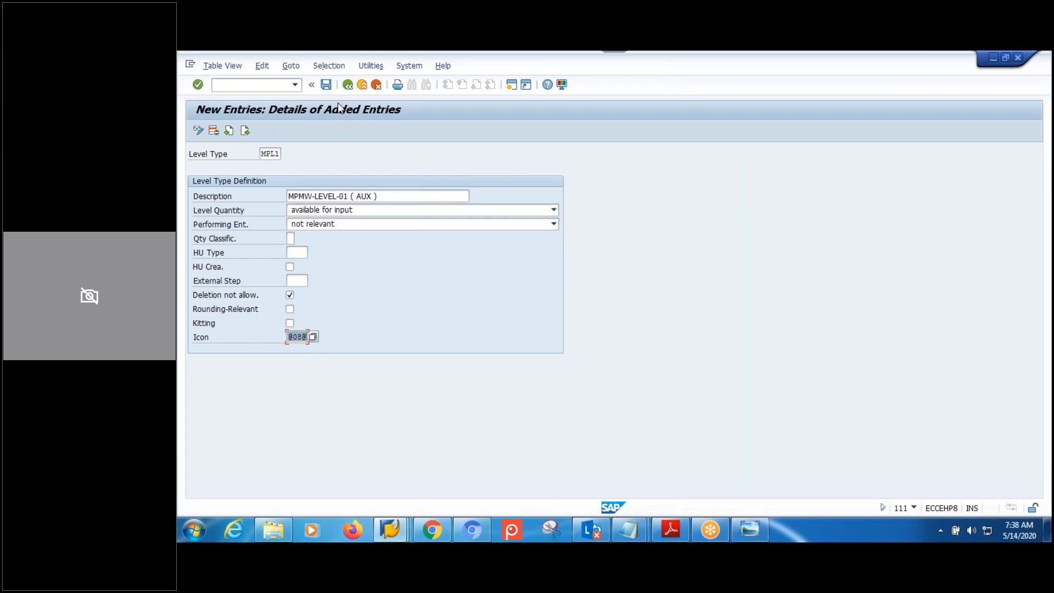
{"action": "left_click", "coordinate": [327, 85]}
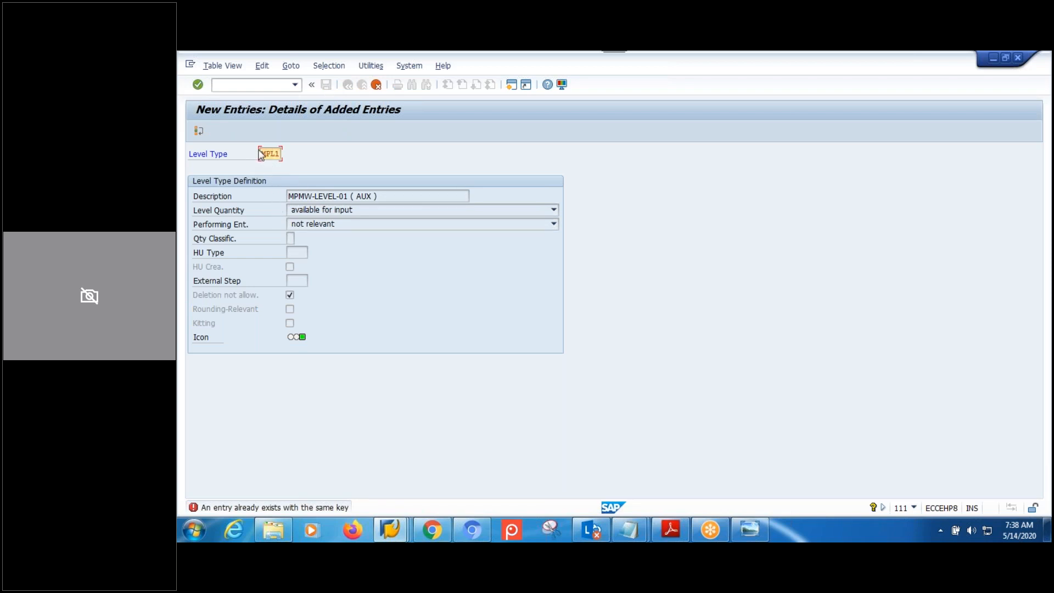
Change the duplicate level type key MPL1 to LTM1 and save again.
{"action": "type", "text": "ML"}
{"action": "key", "text": "Return"}
{"action": "type", "text": "11"}
{"action": "key", "text": "Return"}
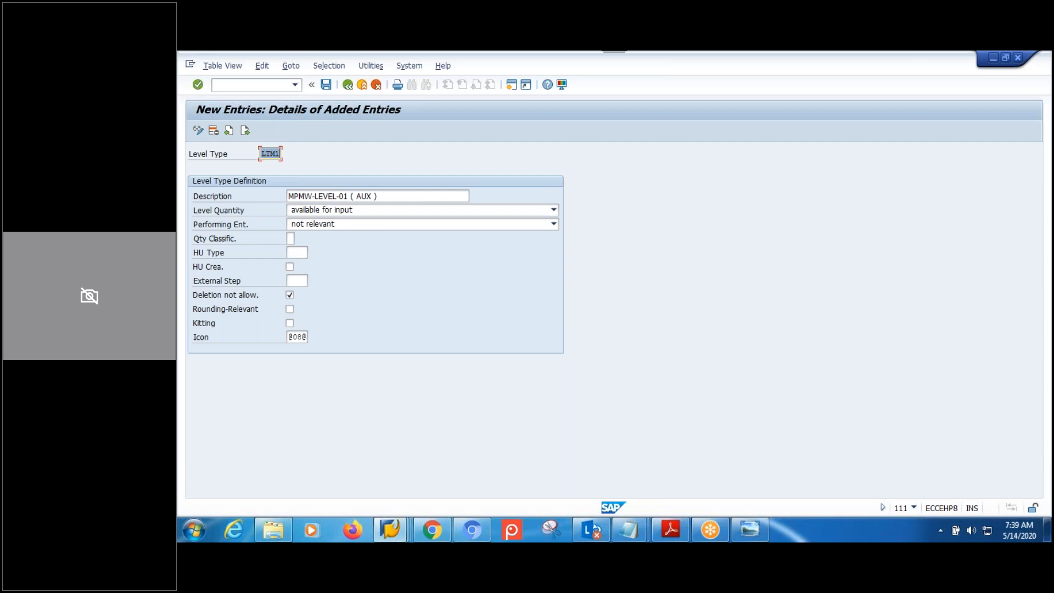
{"action": "left_click", "coordinate": [327, 85]}
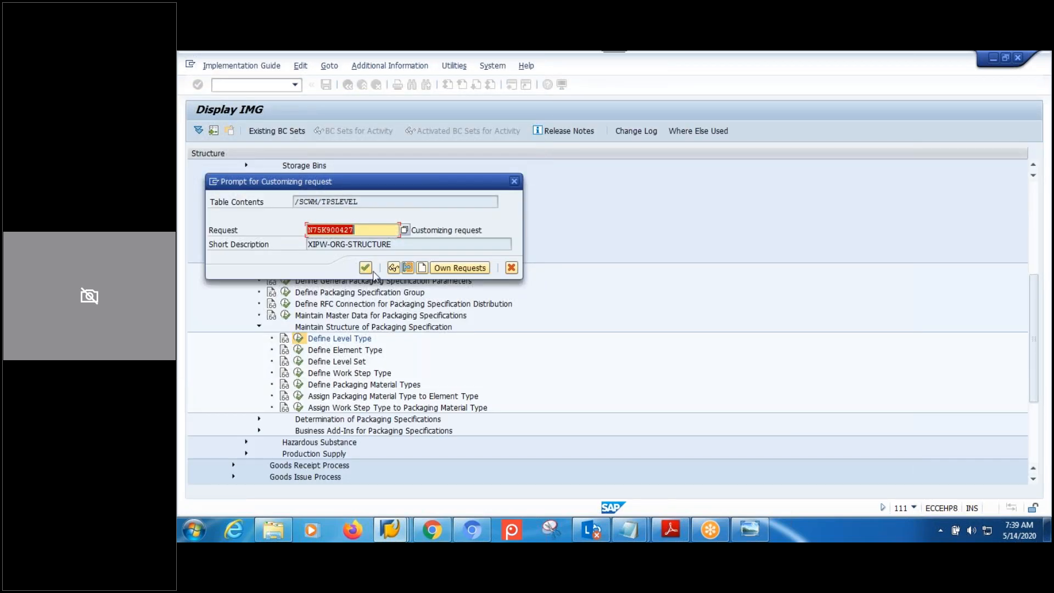
Accept the customizing request to save LTM1, then start a blank level type entry.
{"action": "left_click", "coordinate": [367, 268]}
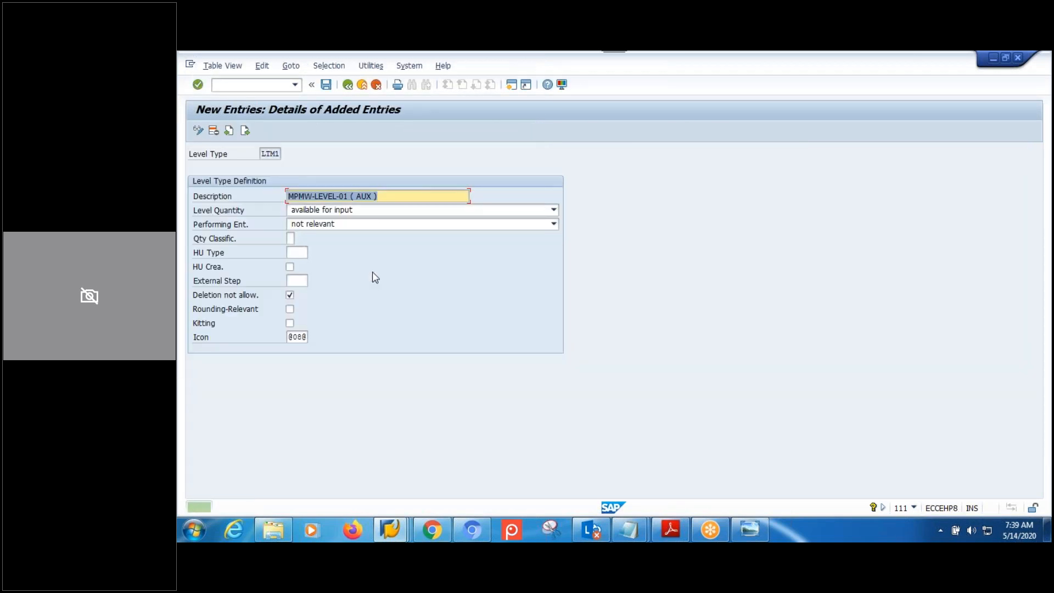
{"action": "left_click", "coordinate": [245, 132]}
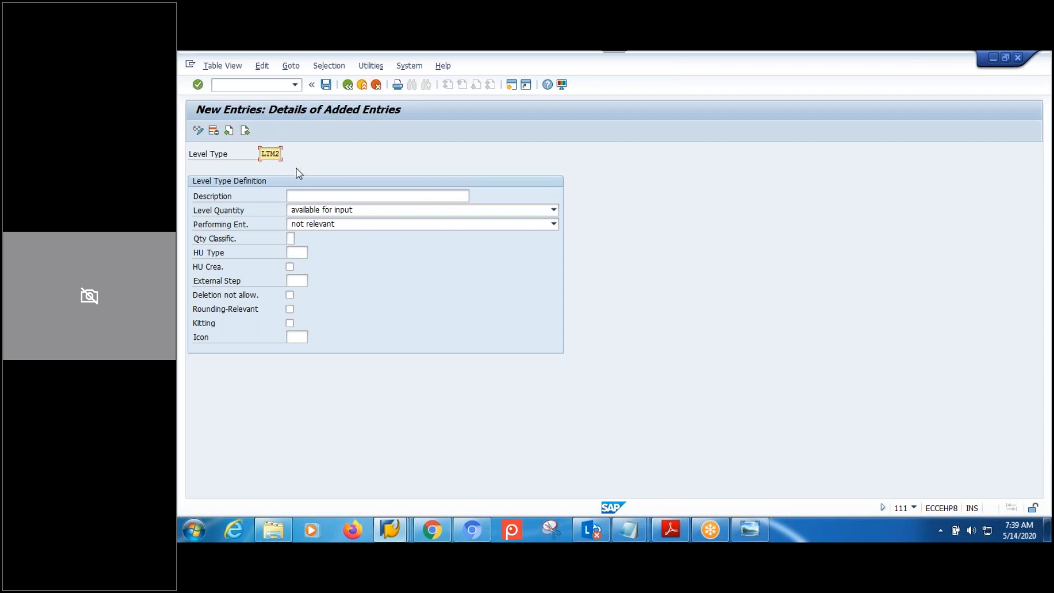
Enter the description 'MPMW-LEVEL-02 ( MAIN )' by adapting the earlier LEVEL-01 ( AUX ) text.
{"action": "left_click", "coordinate": [344, 197]}
{"action": "left_click", "coordinate": [344, 197]}
{"action": "left_click", "coordinate": [344, 209]}
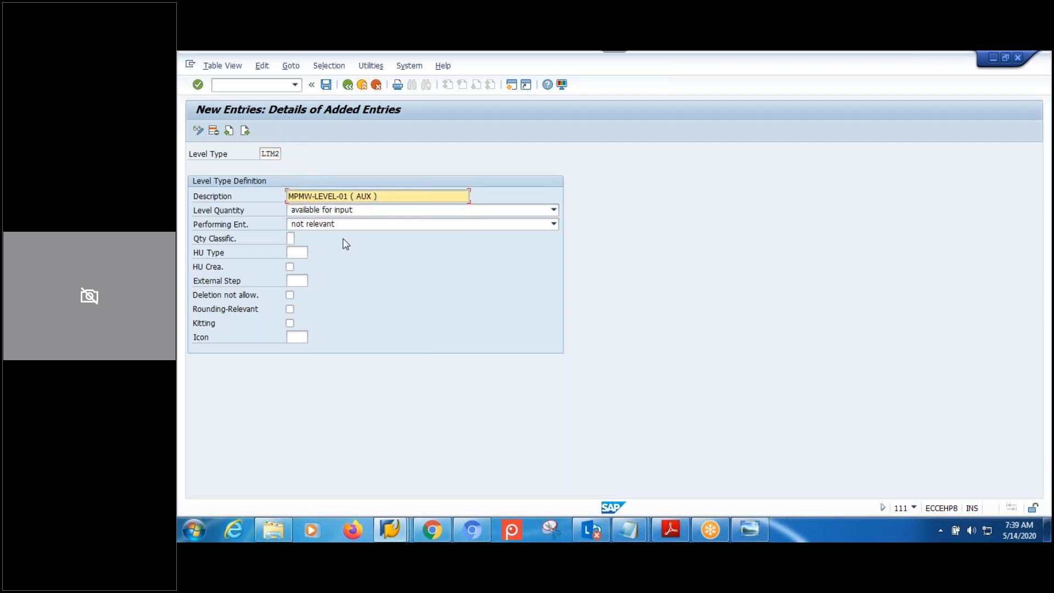
{"action": "key", "text": "BackSpace"}
{"action": "type", "text": "2"}
{"action": "left_click_drag", "start_coordinate": [356, 196], "coordinate": [375, 198]}
{"action": "type", "text": "MAIN"}
{"action": "left_click", "coordinate": [290, 267]}
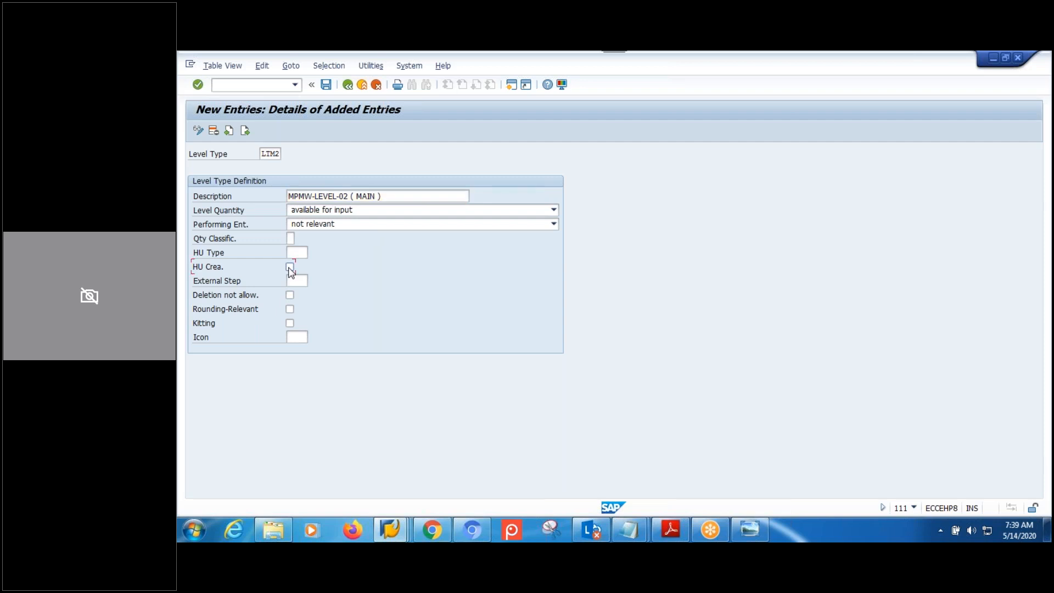
{"action": "left_click", "coordinate": [290, 295]}
{"action": "left_click", "coordinate": [300, 337]}
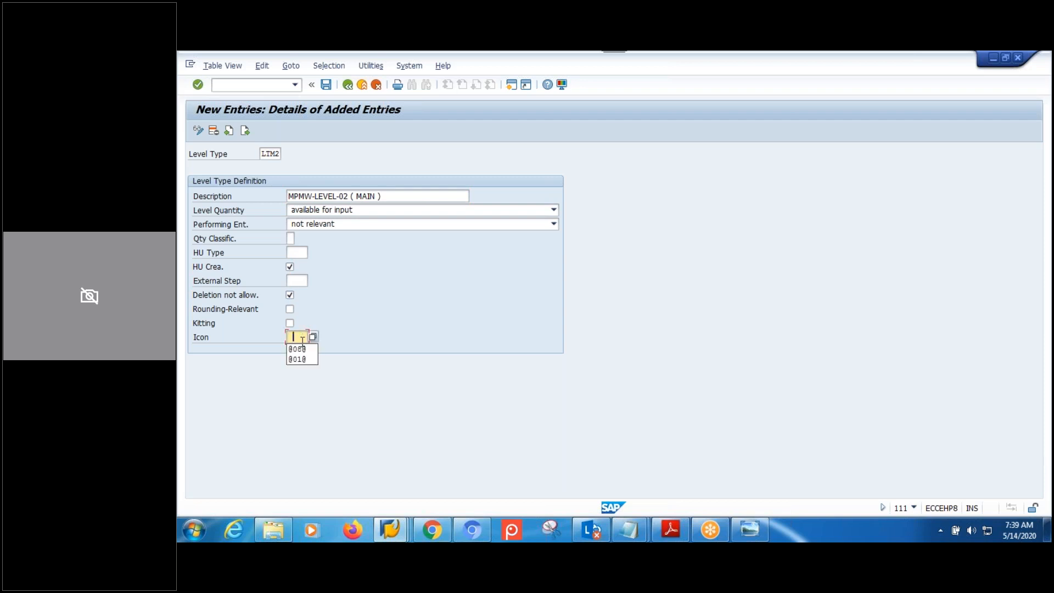
{"action": "left_click", "coordinate": [301, 347]}
{"action": "left_click", "coordinate": [326, 84]}
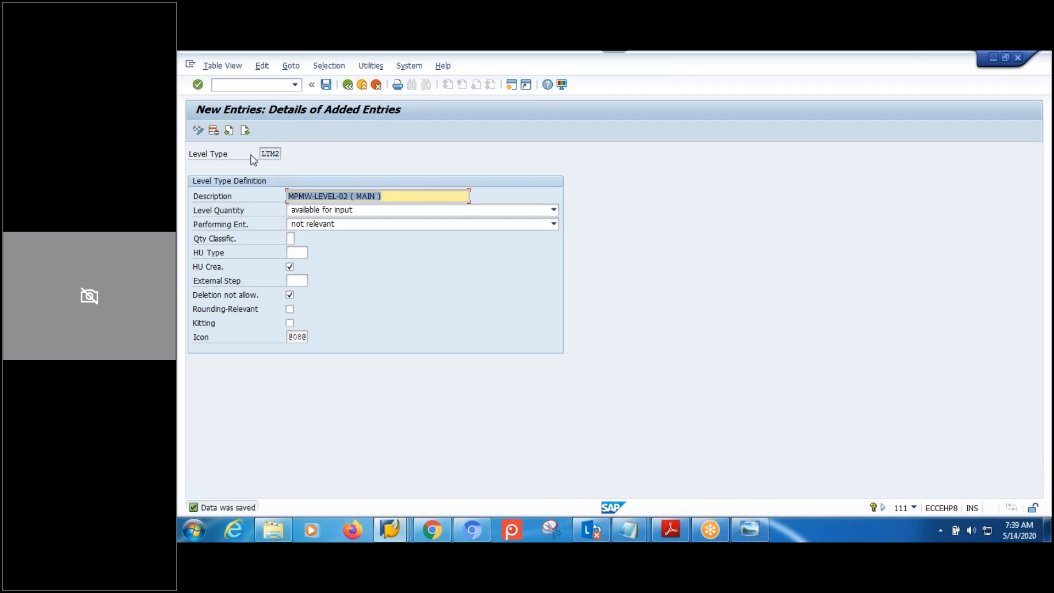
{"action": "left_click", "coordinate": [348, 85]}
{"action": "left_click", "coordinate": [349, 86]}
{"action": "left_click", "coordinate": [349, 86]}
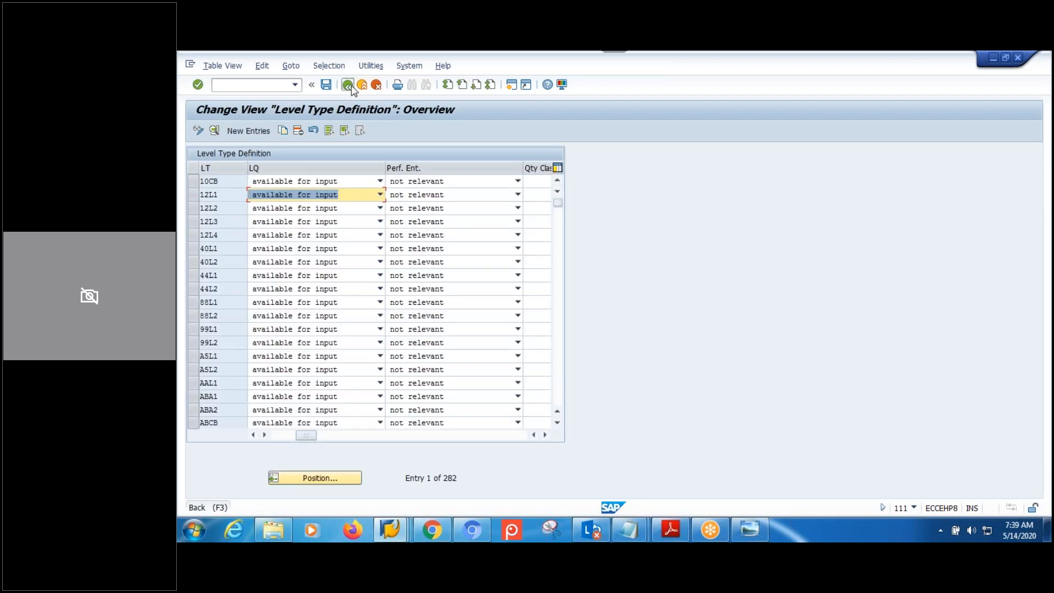
Open Define Level Set, position to MPMWLS, and open its Assign Level Types view.
{"action": "left_click", "coordinate": [354, 362]}
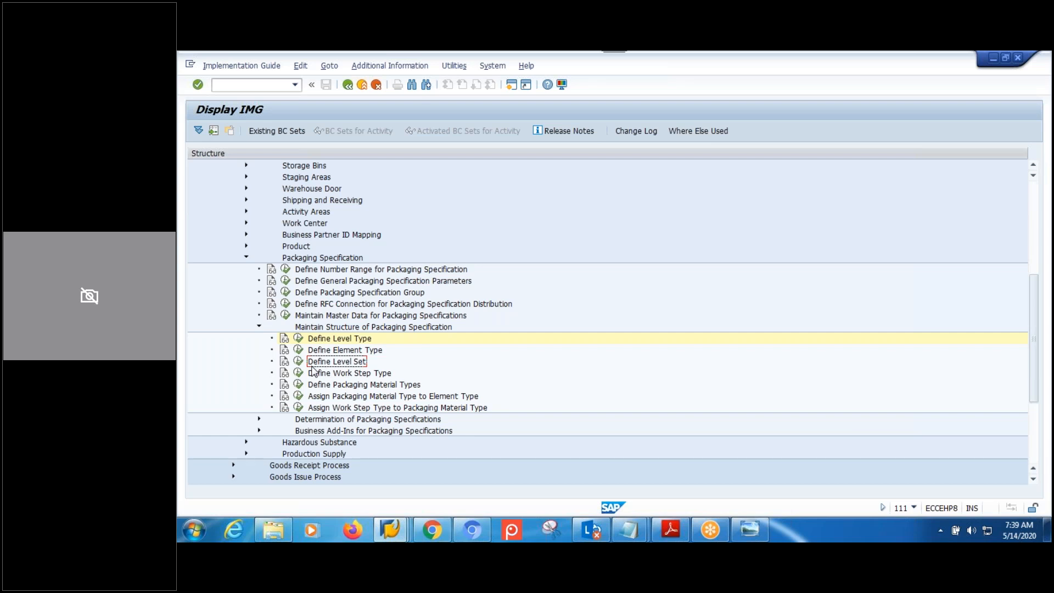
{"action": "left_click", "coordinate": [298, 361]}
{"action": "left_click", "coordinate": [410, 476]}
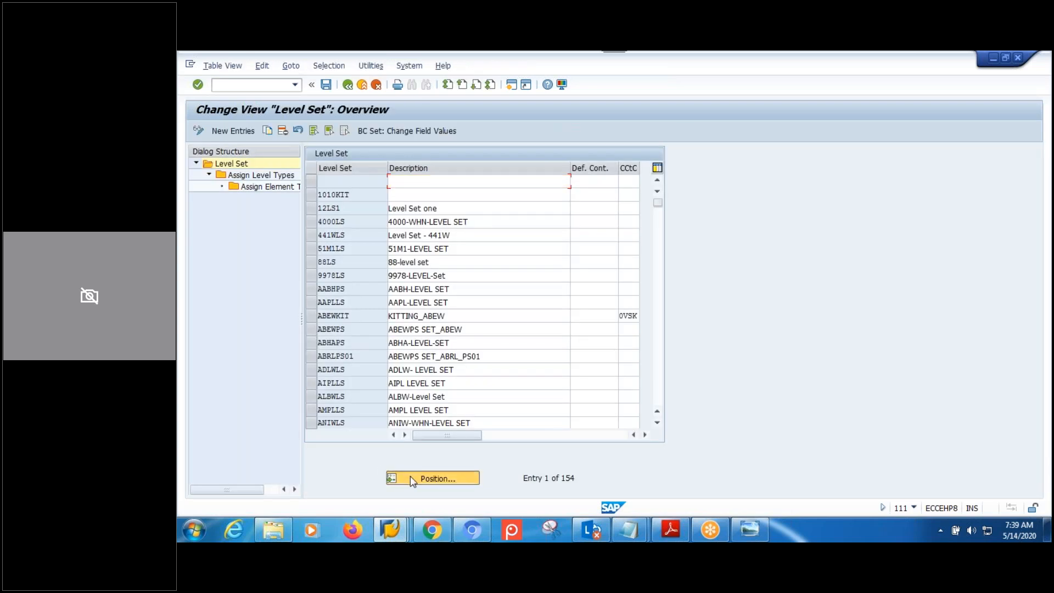
{"action": "type", "text": "MPM"}
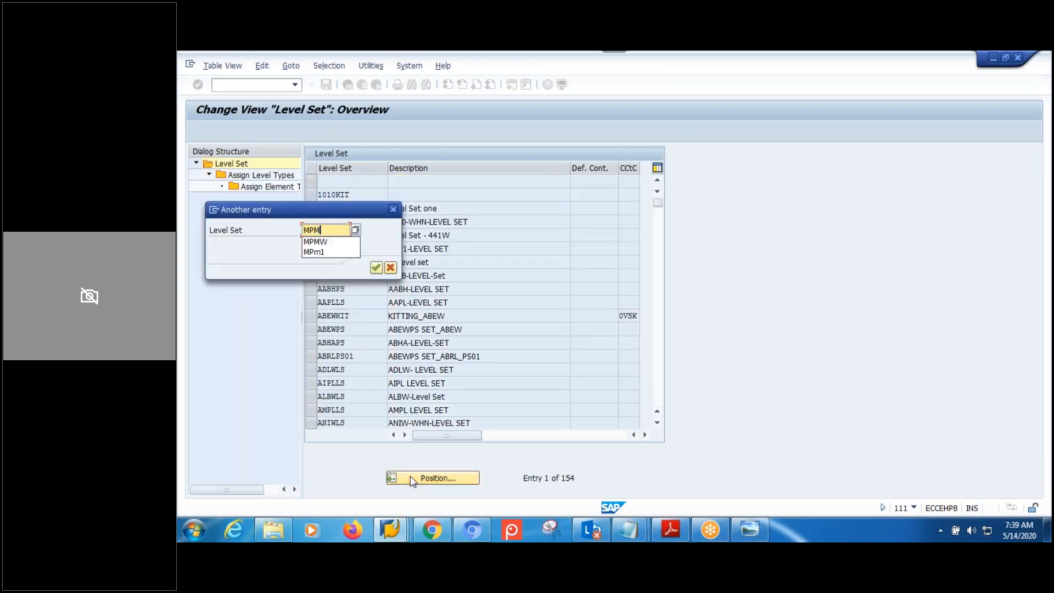
{"action": "type", "text": "WLS"}
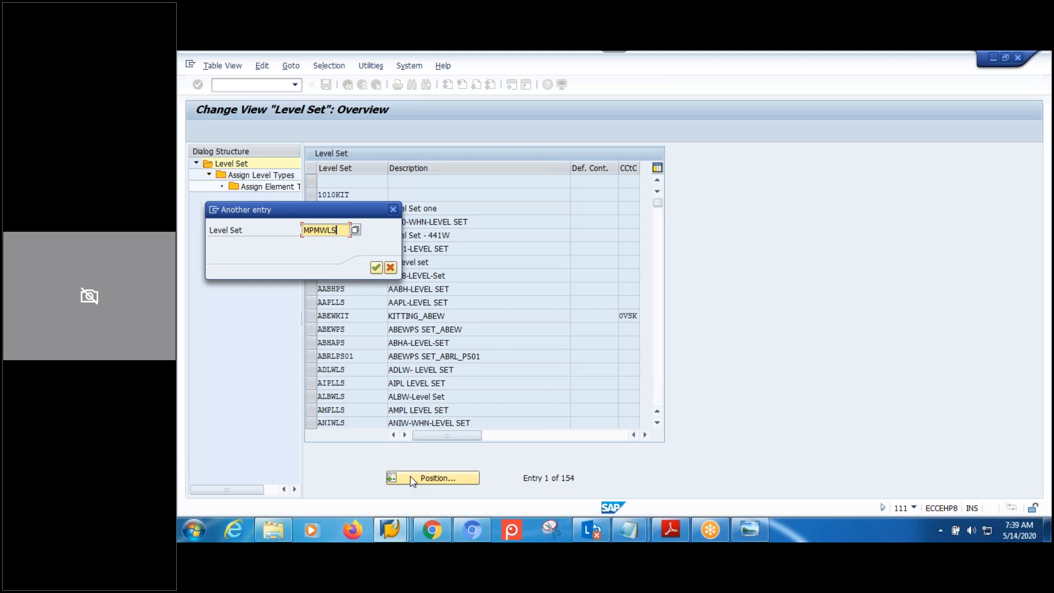
{"action": "key", "text": "Return"}
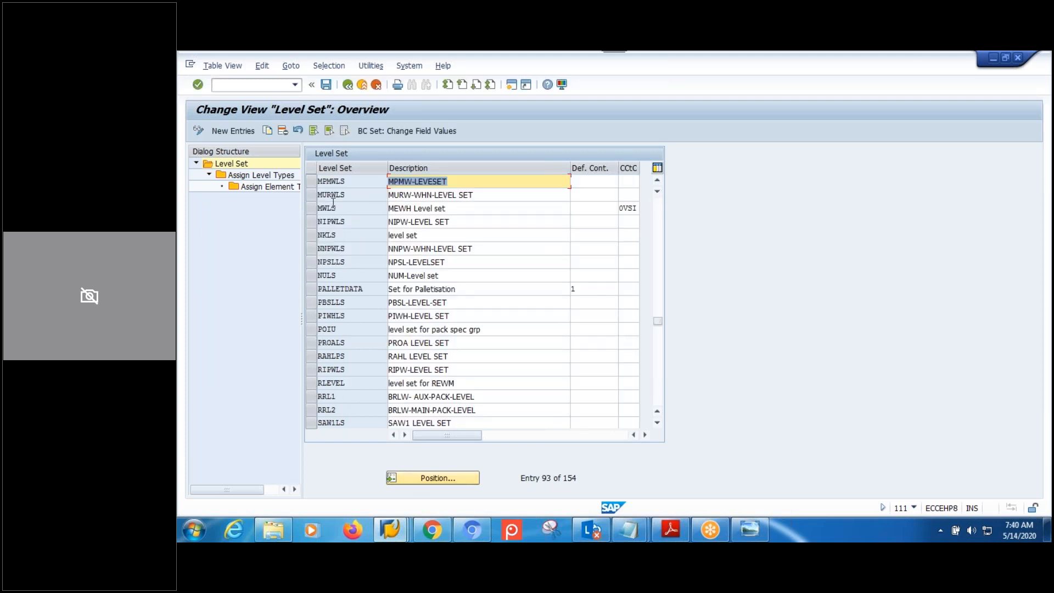
{"action": "left_click", "coordinate": [321, 182]}
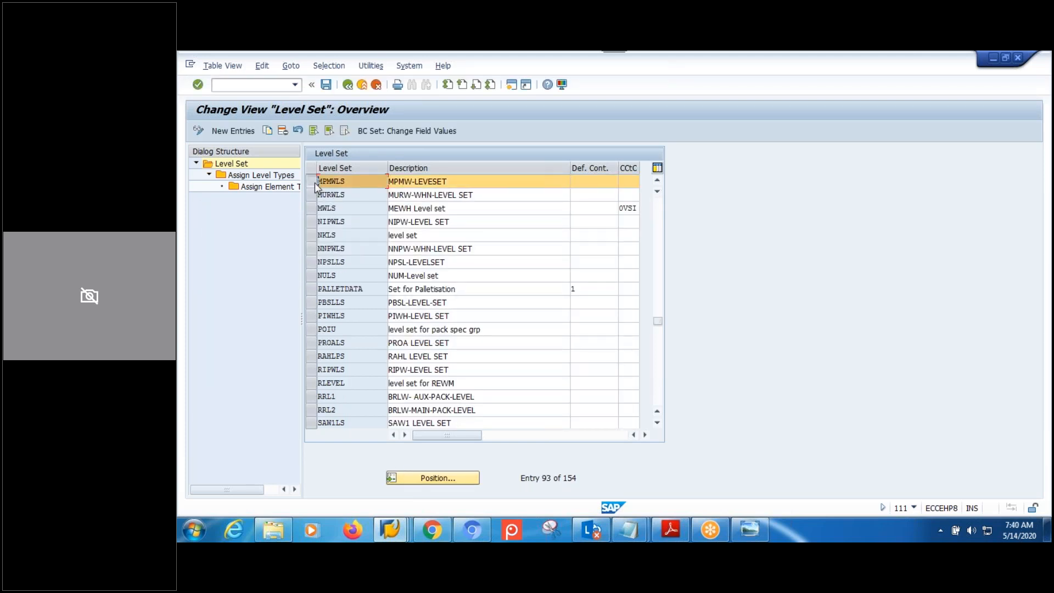
{"action": "double_click", "coordinate": [266, 176]}
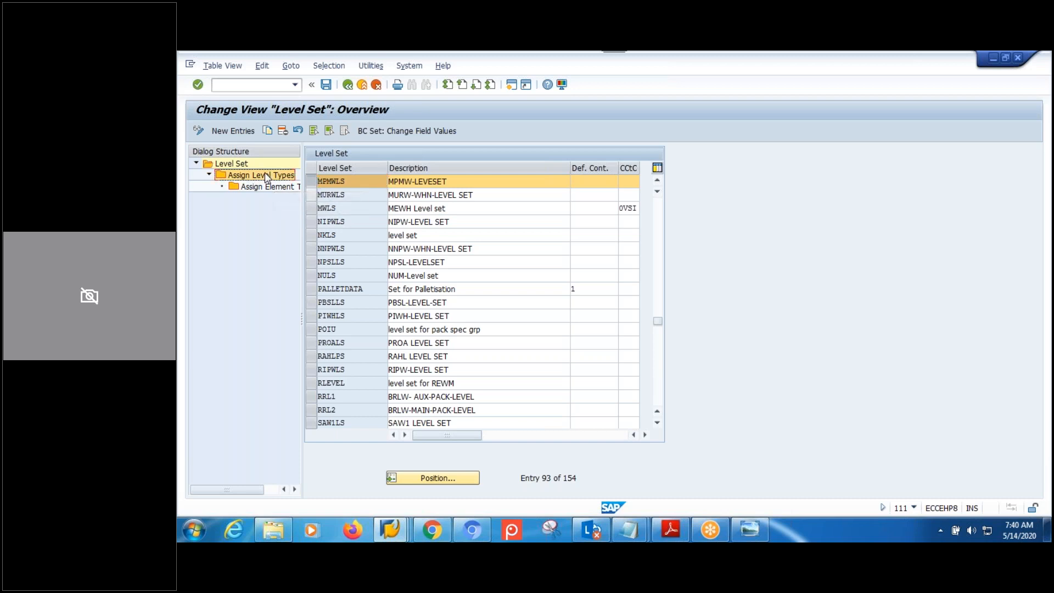
Add a new entry assigning level type LTM1 with sequence 1.
{"action": "left_click", "coordinate": [236, 132]}
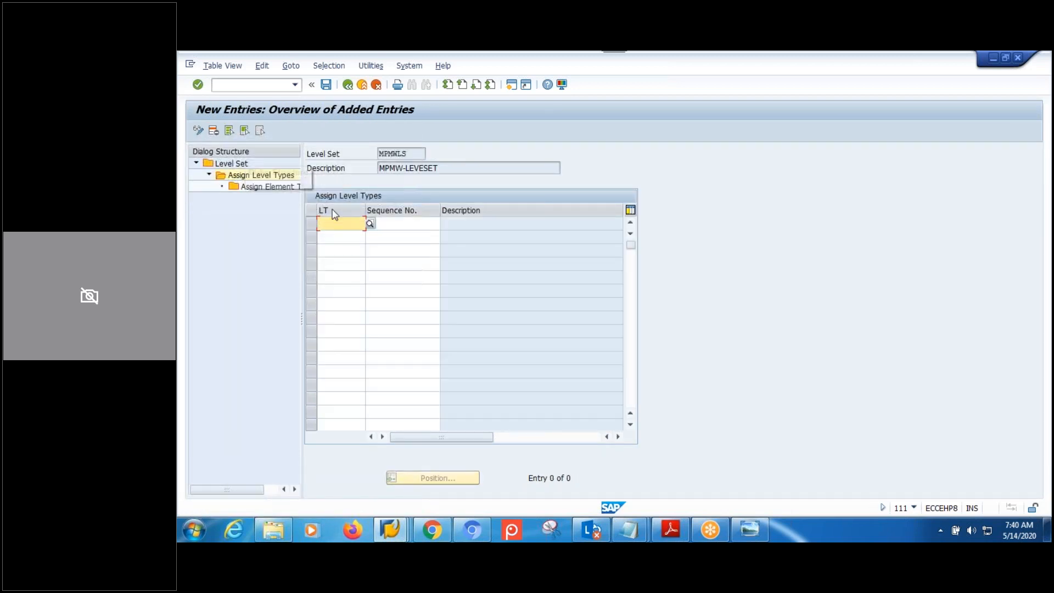
{"action": "type", "text": "M"}
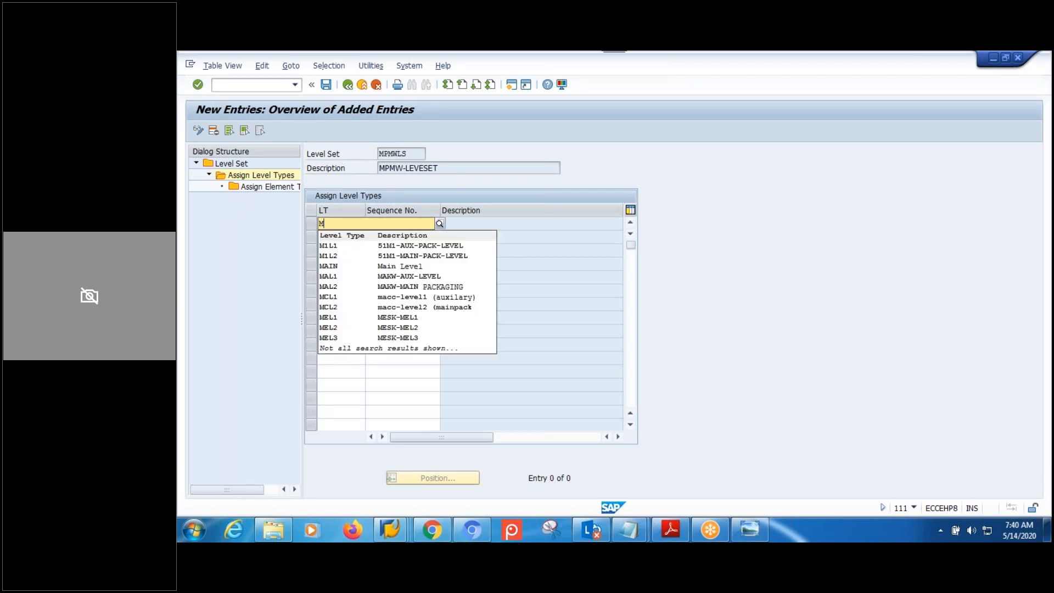
{"action": "type", "text": "TL"}
{"action": "type", "text": "T"}
{"action": "key", "text": "BackSpace"}
{"action": "key", "text": "BackSpace"}
{"action": "key", "text": "BackSpace"}
{"action": "type", "text": "L"}
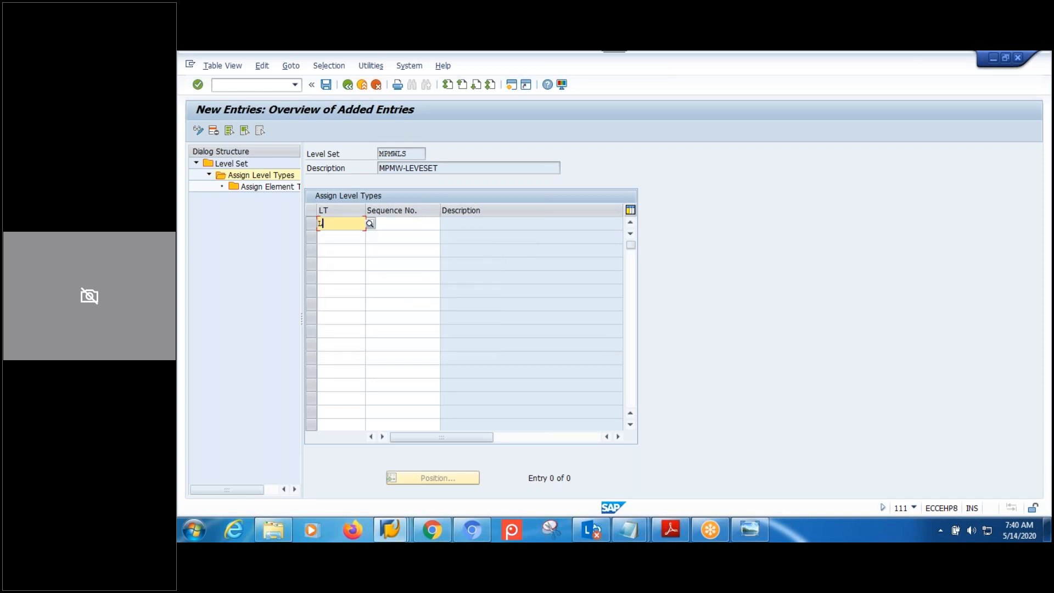
{"action": "type", "text": "TM"}
{"action": "left_click", "coordinate": [340, 247]}
{"action": "left_click", "coordinate": [386, 226]}
{"action": "type", "text": "1"}
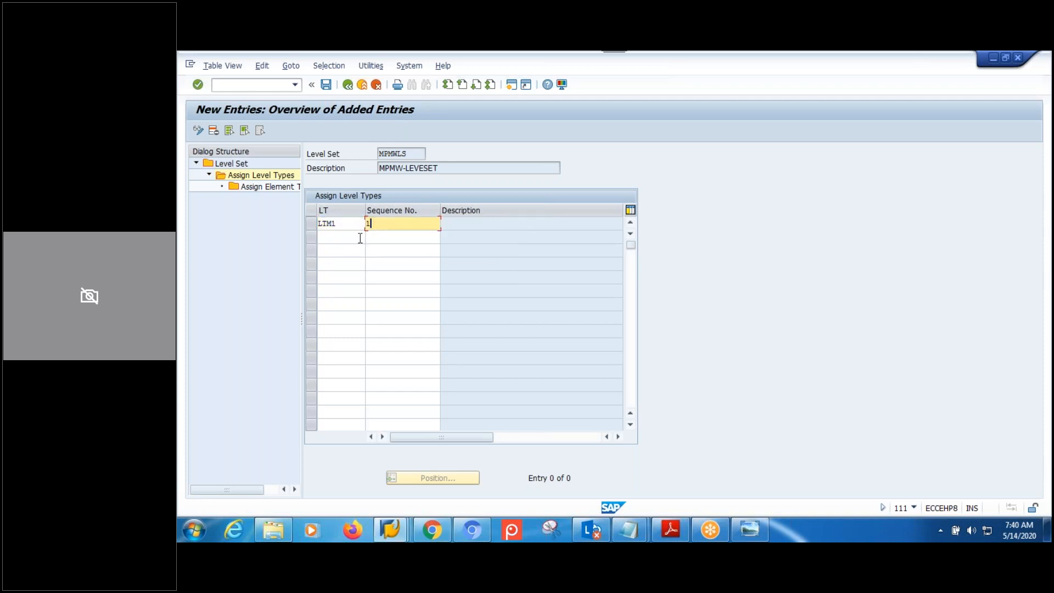
Add level type LTM2 with sequence 2 and confirm both rows.
{"action": "left_click", "coordinate": [358, 239]}
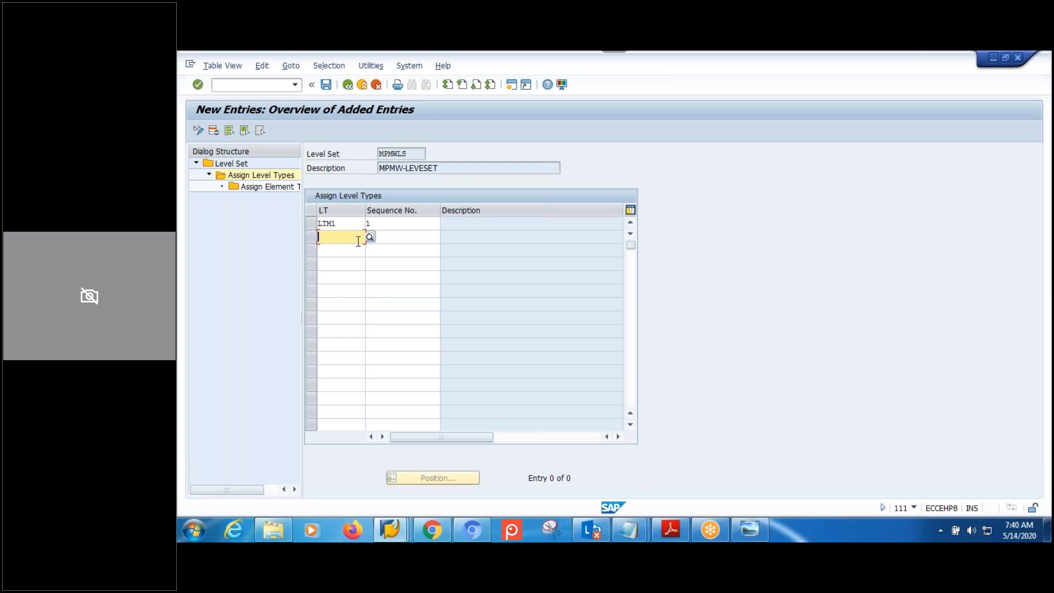
{"action": "type", "text": "LTM"}
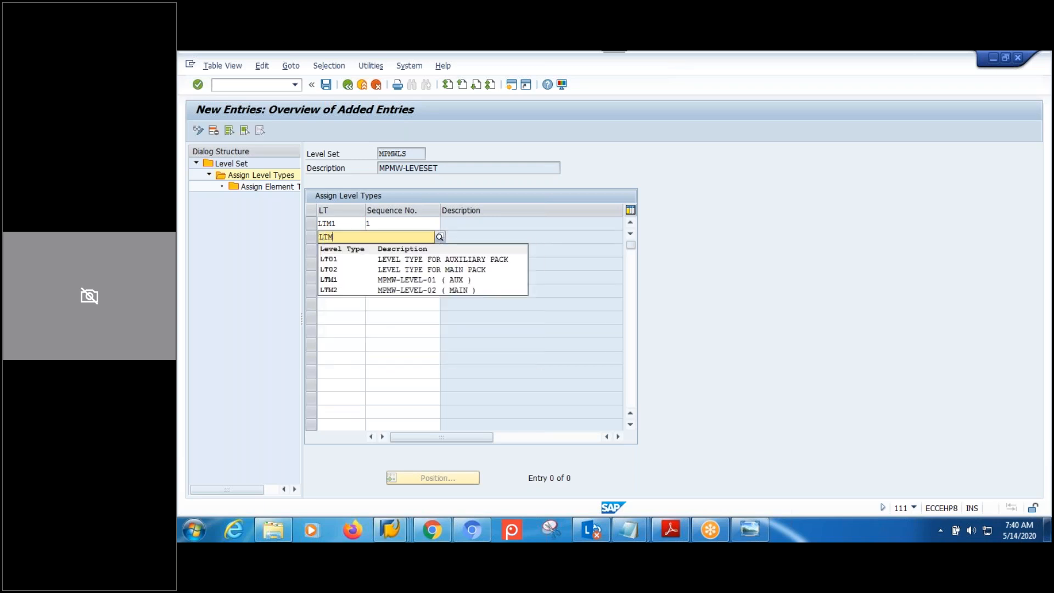
{"action": "type", "text": "2"}
{"action": "left_click", "coordinate": [369, 258]}
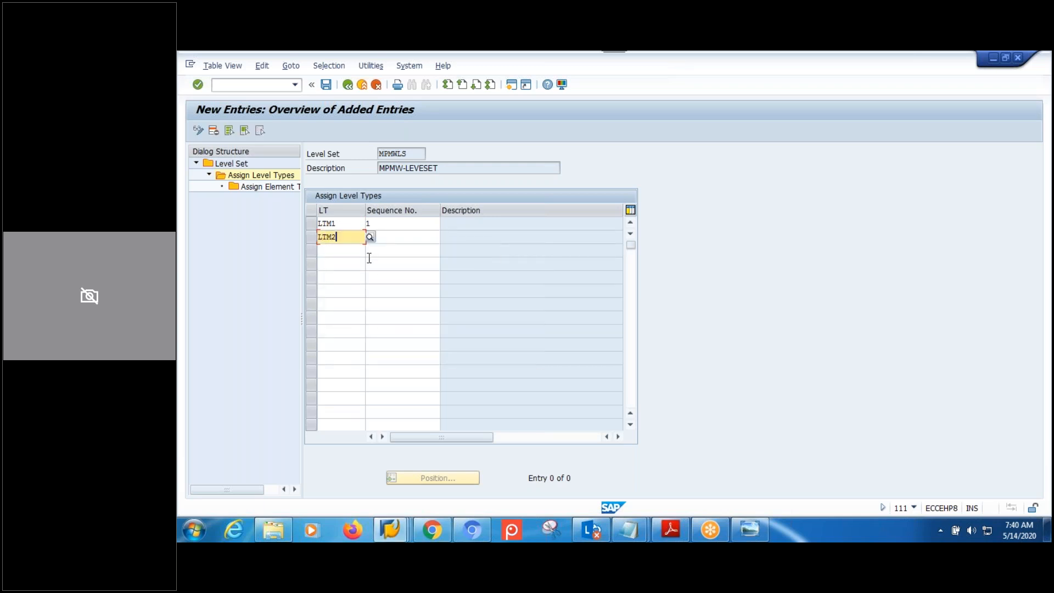
{"action": "left_click", "coordinate": [403, 238]}
{"action": "type", "text": "2"}
{"action": "key", "text": "Return"}
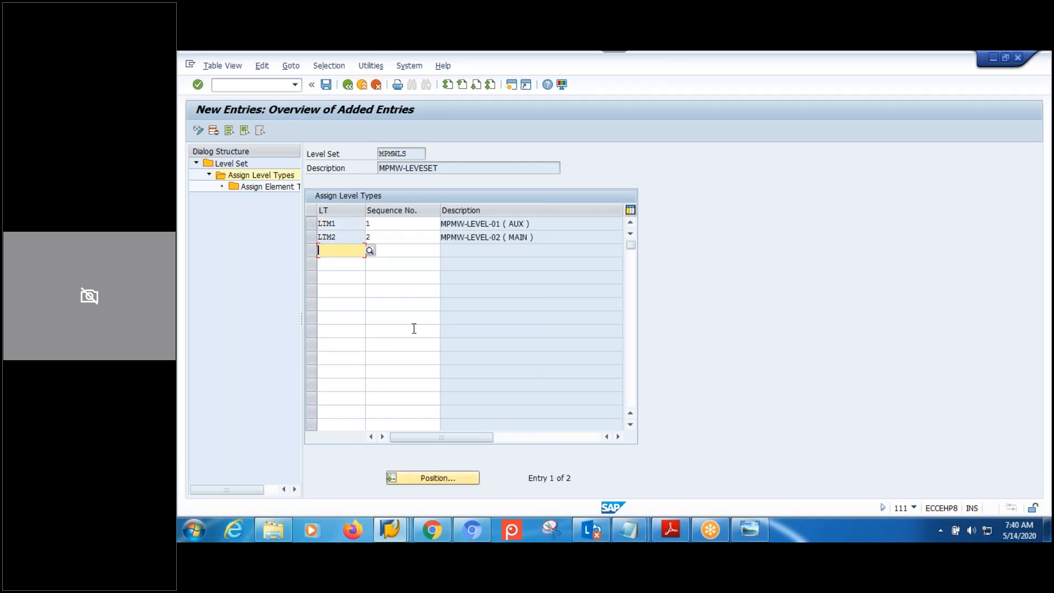
Save the assignments under the customizing request and return to SAP Easy Access.
{"action": "left_click", "coordinate": [326, 85]}
{"action": "left_click", "coordinate": [365, 267]}
{"action": "left_click", "coordinate": [384, 224]}
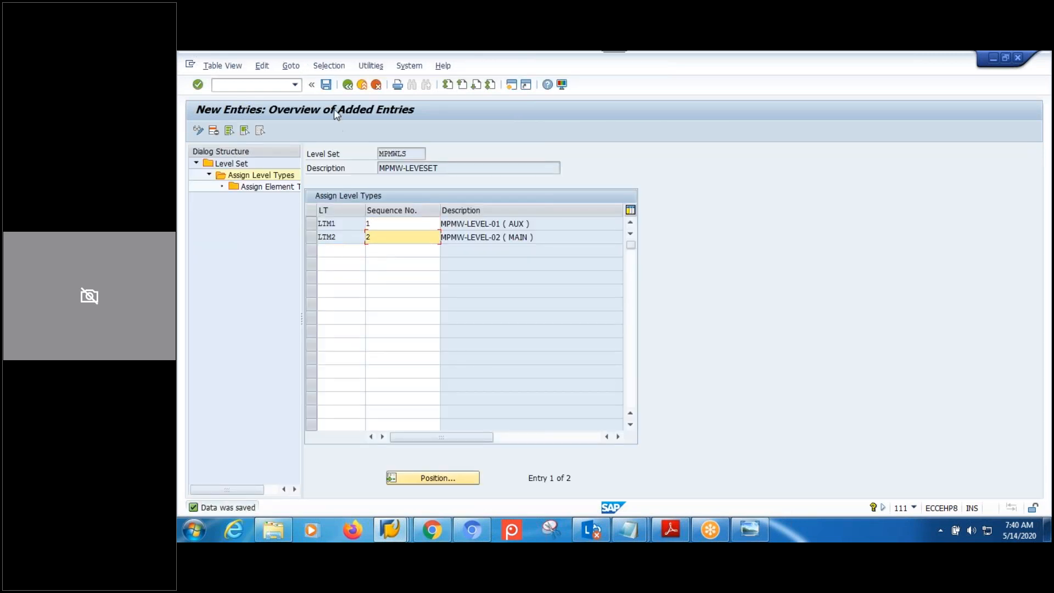
{"action": "left_click", "coordinate": [347, 87]}
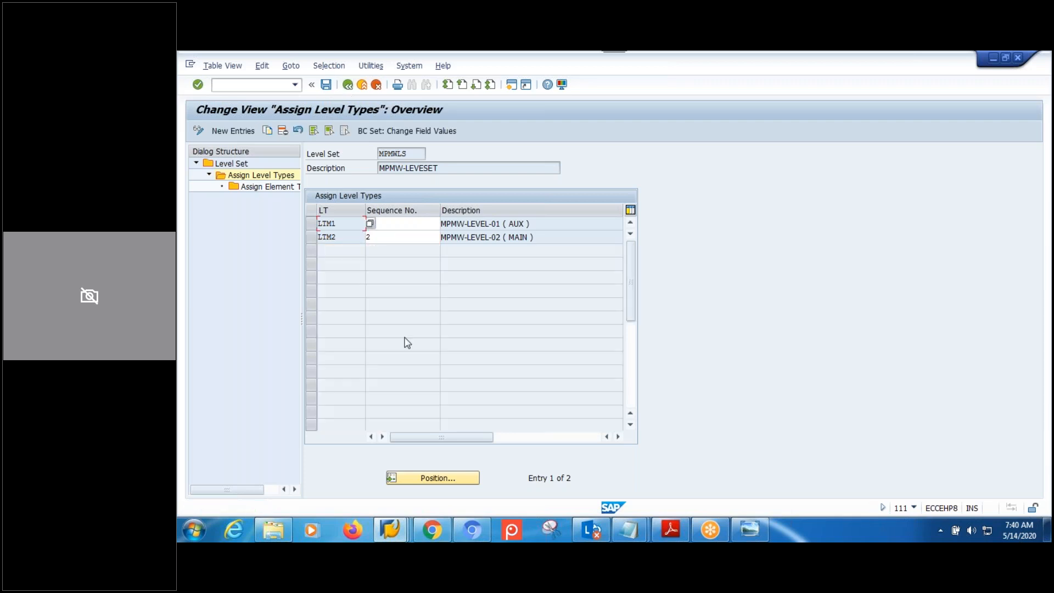
{"action": "mouse_move", "coordinate": [391, 530]}
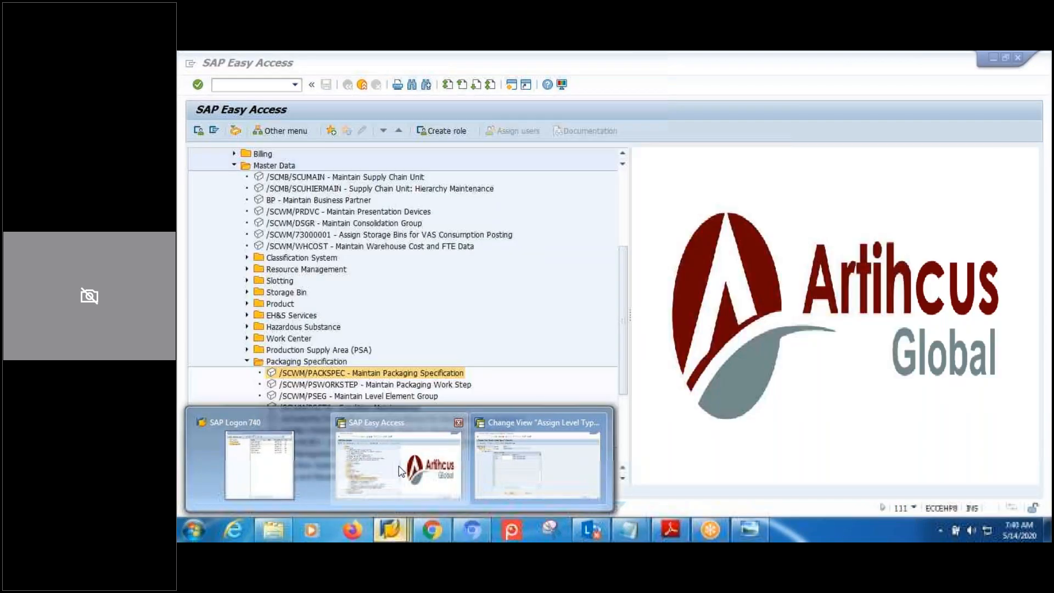
{"action": "left_click", "coordinate": [401, 470]}
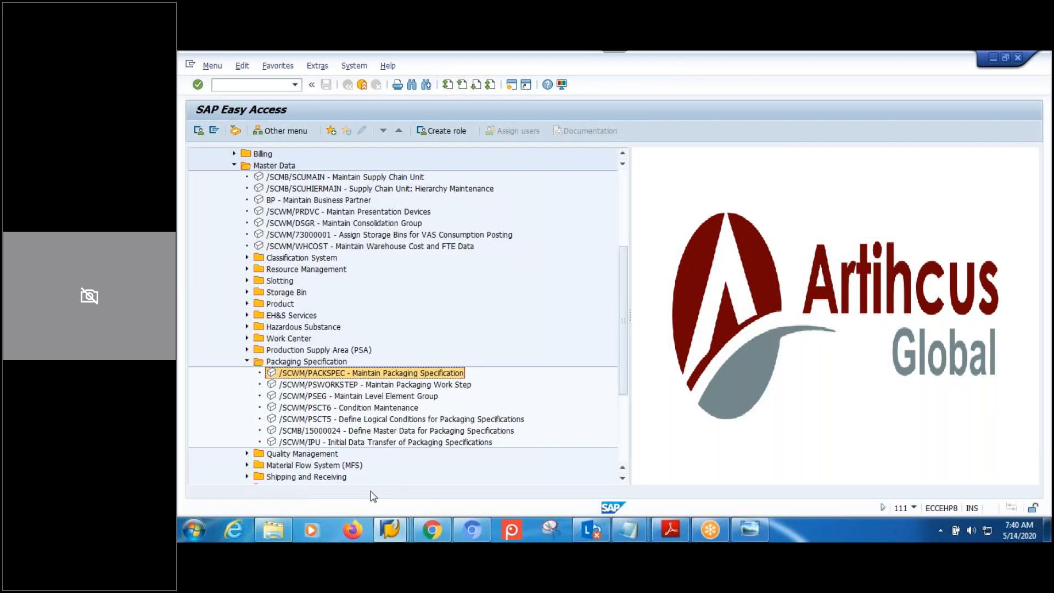
Launch Maintain Packaging Specification and set the PS Group filter to MPMW.
{"action": "double_click", "coordinate": [334, 377]}
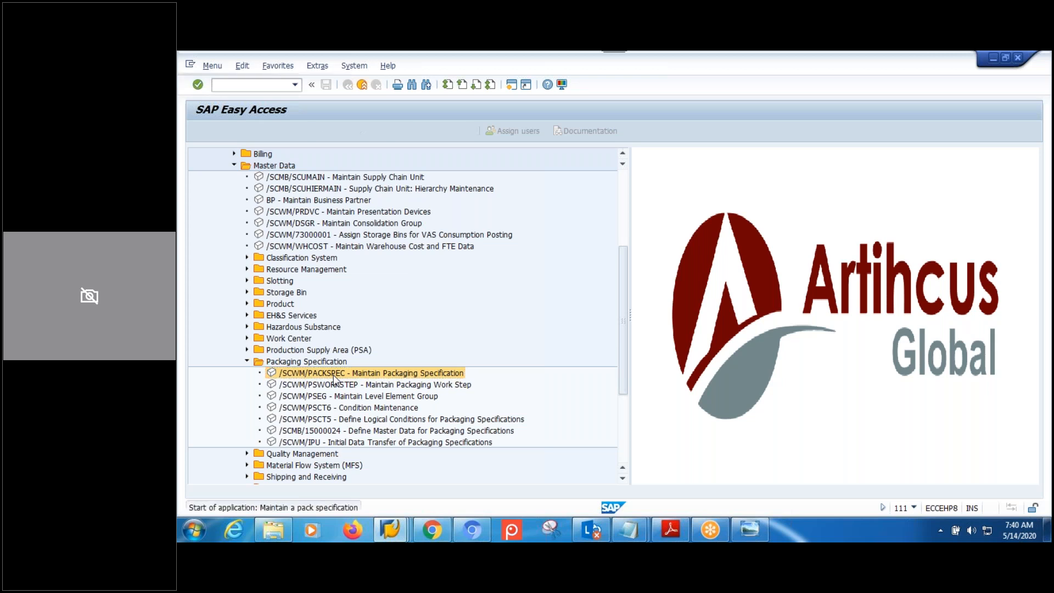
{"action": "left_click", "coordinate": [236, 169]}
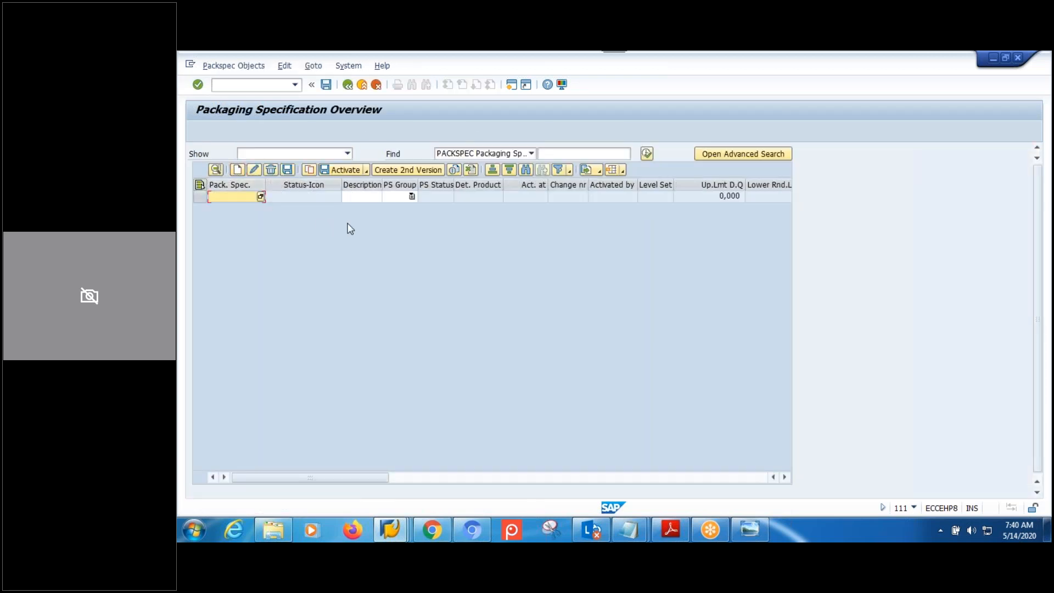
{"action": "left_click", "coordinate": [406, 196]}
{"action": "left_click", "coordinate": [411, 196]}
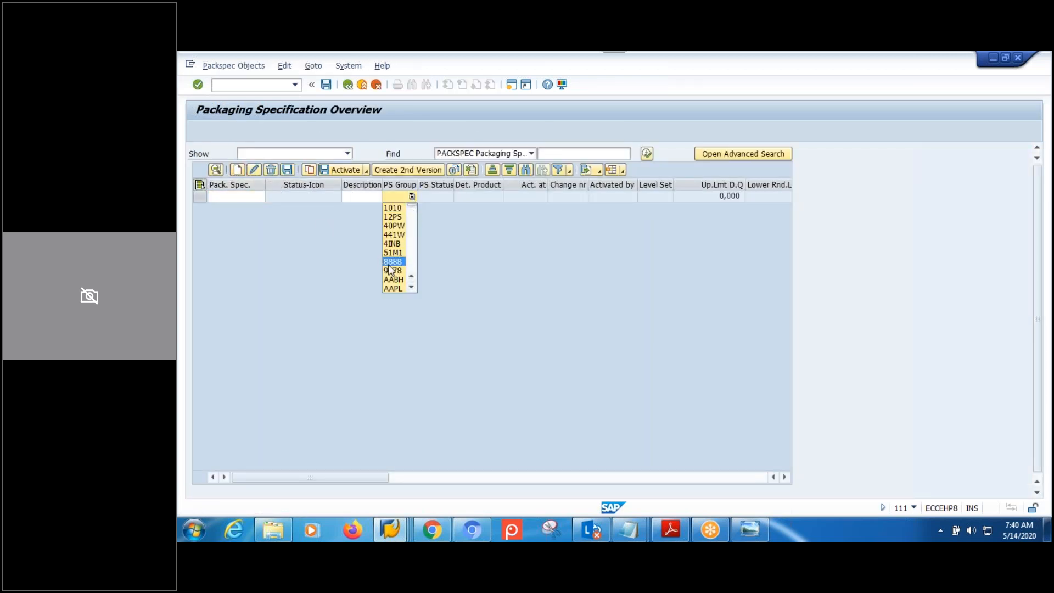
{"action": "key", "text": "m"}
{"action": "key", "text": "m"}
{"action": "key", "text": "m"}
{"action": "key", "text": "m"}
{"action": "key", "text": "m"}
{"action": "key", "text": "m"}
{"action": "key", "text": "m"}
{"action": "key", "text": "m"}
{"action": "key", "text": "m"}
{"action": "key", "text": "m"}
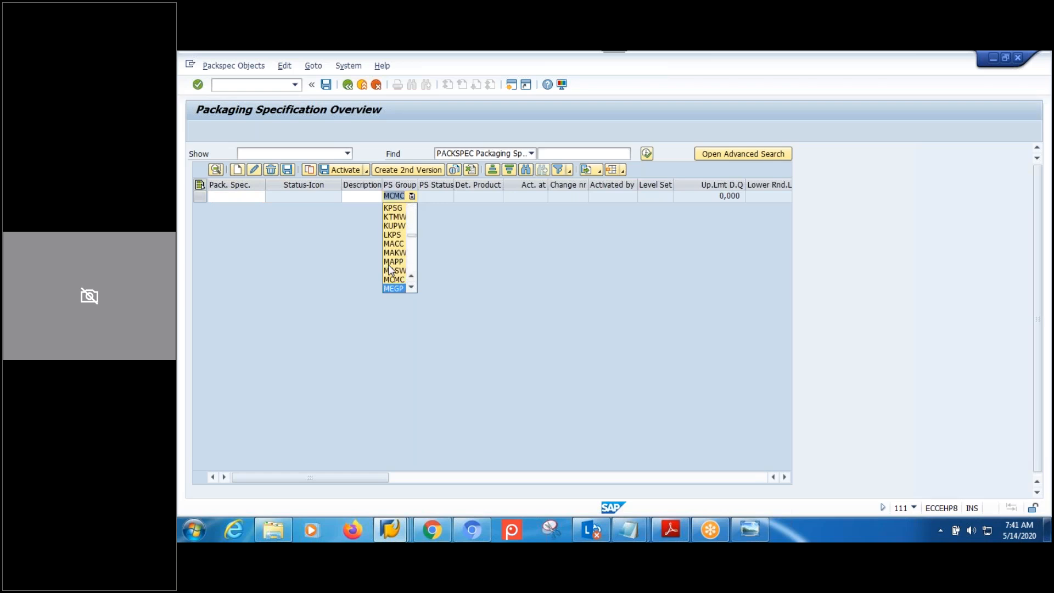
{"action": "key", "text": "m"}
{"action": "key", "text": "m"}
{"action": "key", "text": "m"}
{"action": "key", "text": "m"}
{"action": "key", "text": "m"}
{"action": "key", "text": "m"}
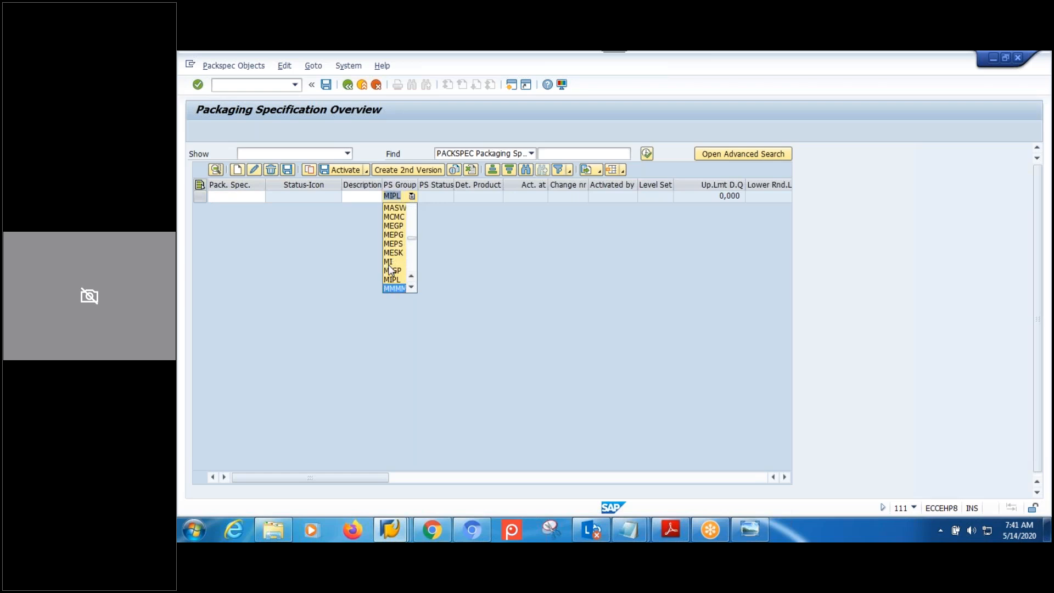
{"action": "key", "text": "m"}
{"action": "key", "text": "m"}
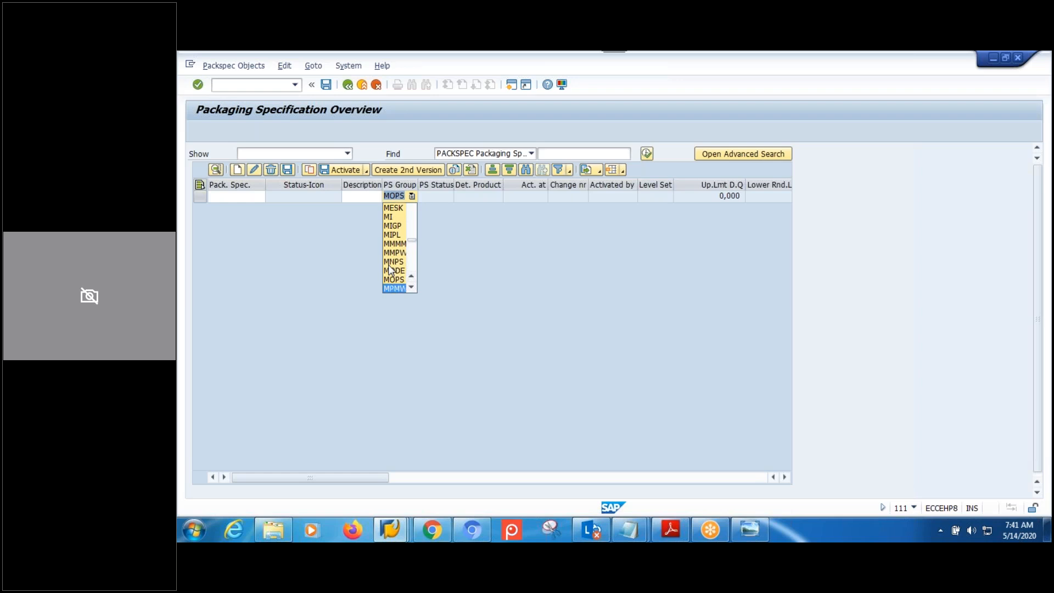
{"action": "key", "text": "Return"}
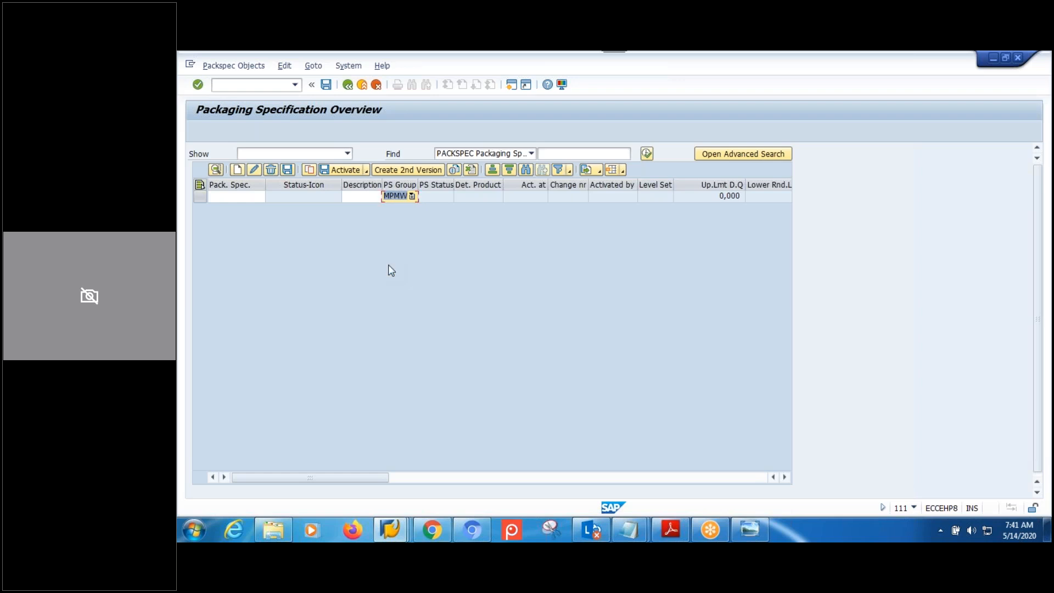
List the MPMW specifications and open 1788 in change mode.
{"action": "key", "text": "Return"}
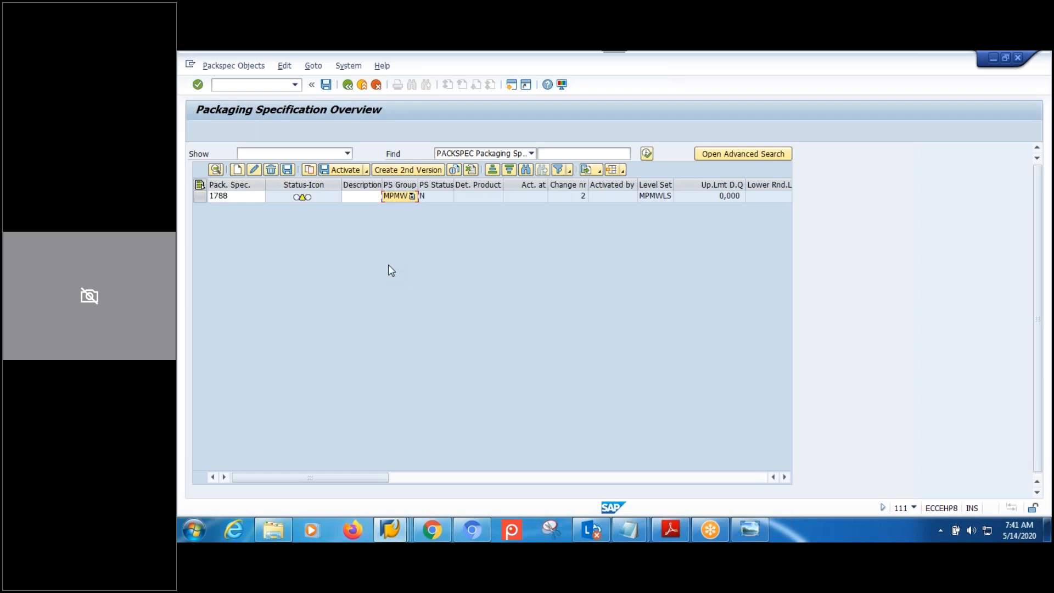
{"action": "left_click", "coordinate": [201, 196]}
{"action": "left_click", "coordinate": [215, 169]}
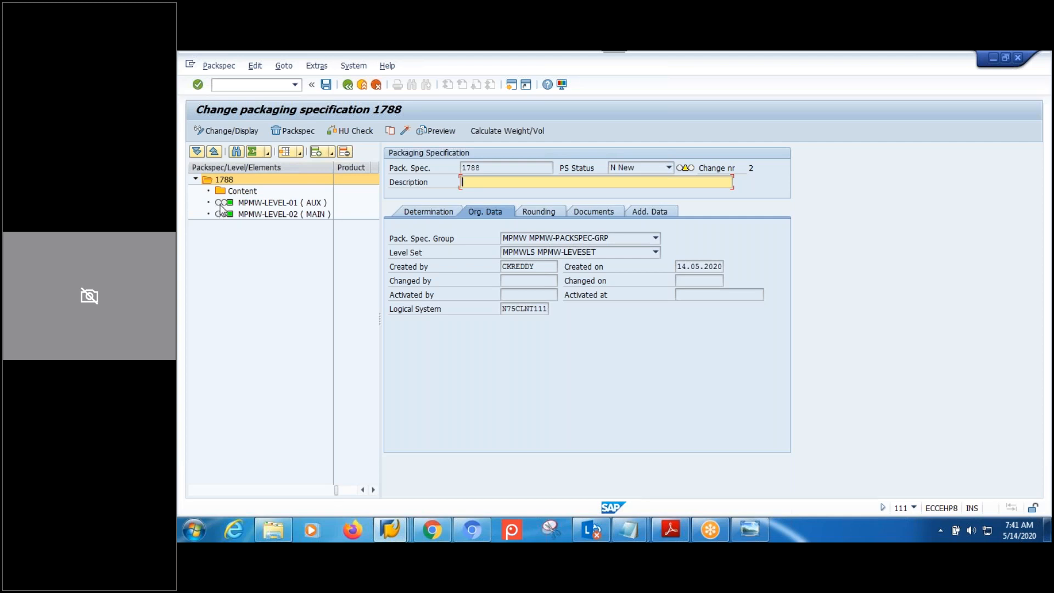
Try deleting levels MPMW-LEVEL-01 ( AUX ) and MPMW-LEVEL-02 ( MAIN ), which both return errors.
{"action": "double_click", "coordinate": [263, 207]}
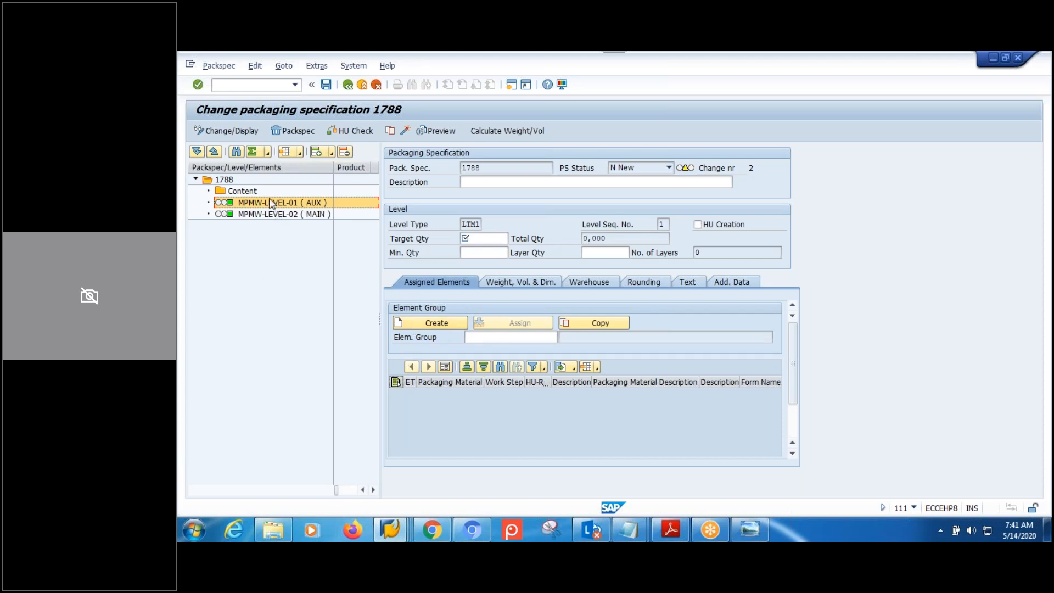
{"action": "left_click", "coordinate": [345, 152]}
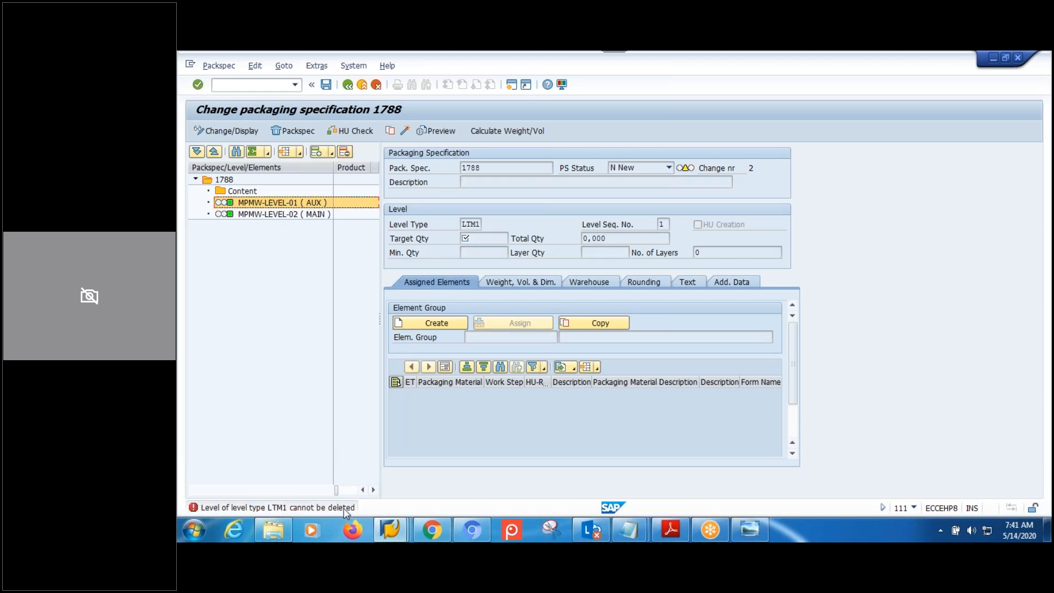
{"action": "left_click", "coordinate": [311, 216]}
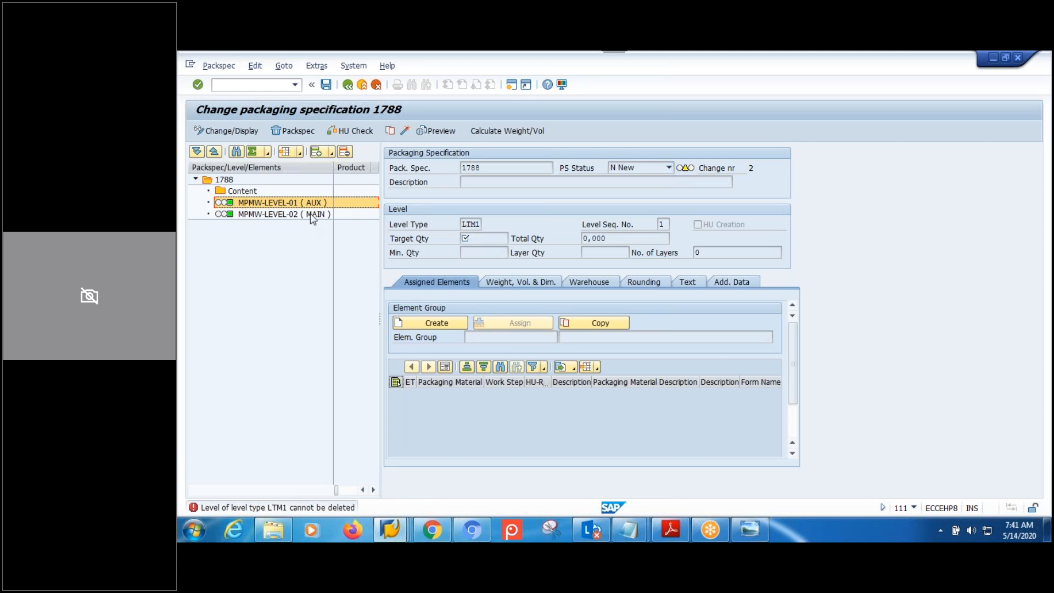
{"action": "left_click", "coordinate": [345, 152]}
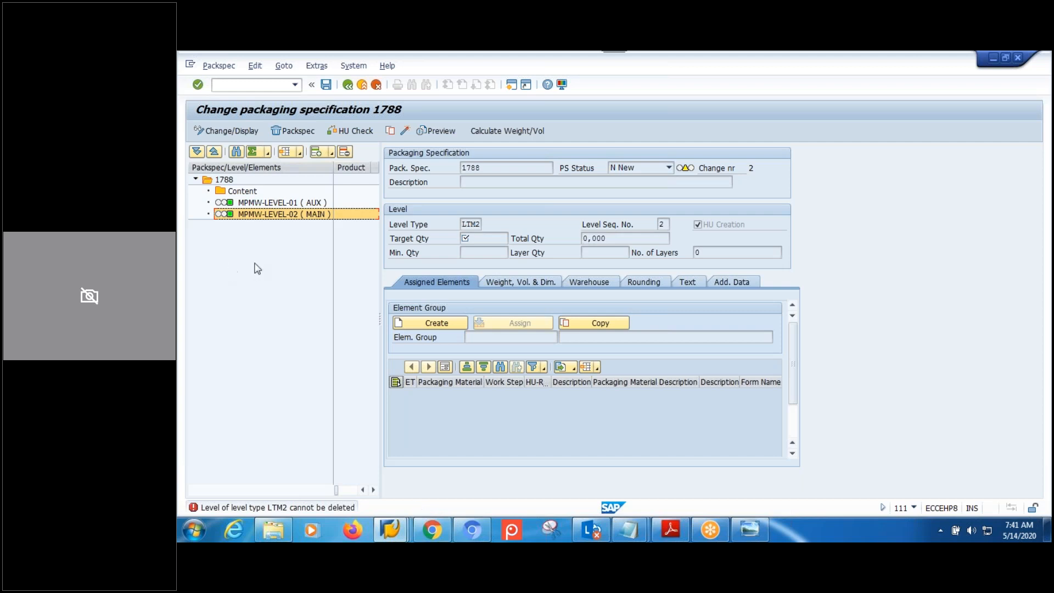
{"action": "left_click", "coordinate": [271, 206]}
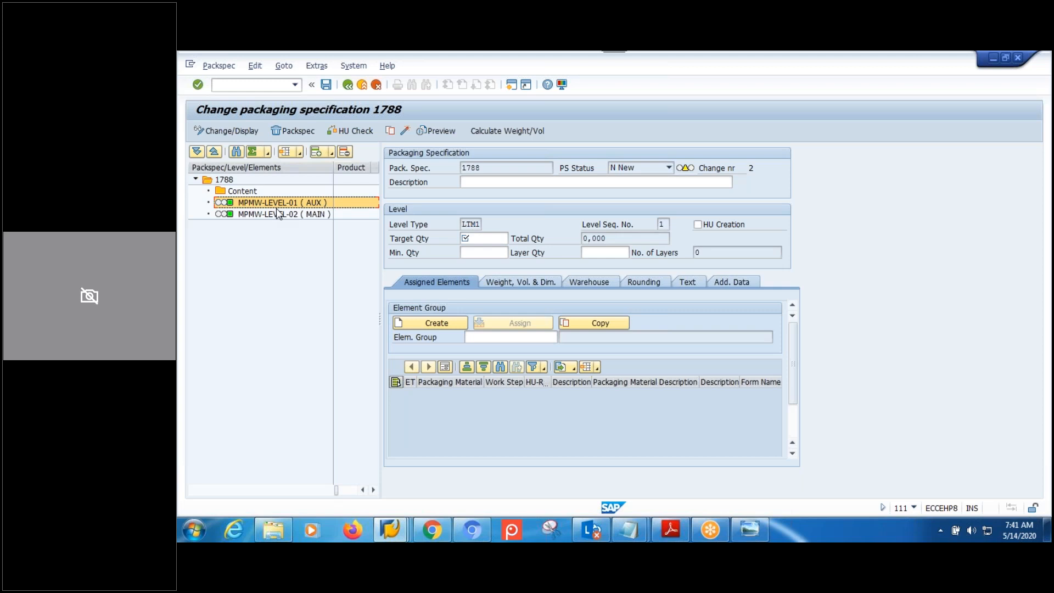
Delete the whole specification 1788 from its header node and dismiss the message.
{"action": "left_click", "coordinate": [240, 191]}
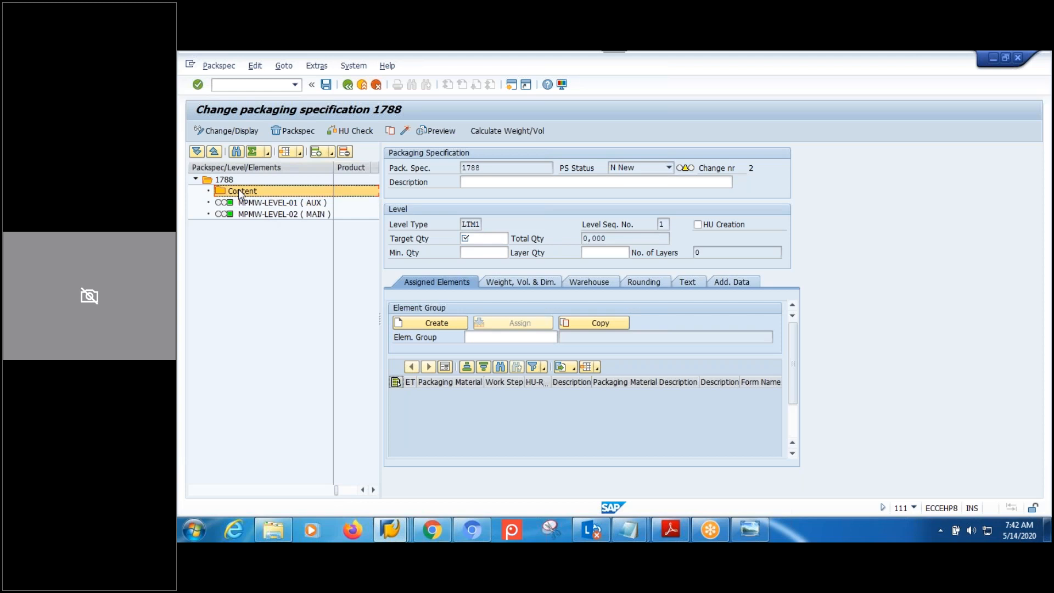
{"action": "left_click", "coordinate": [234, 185]}
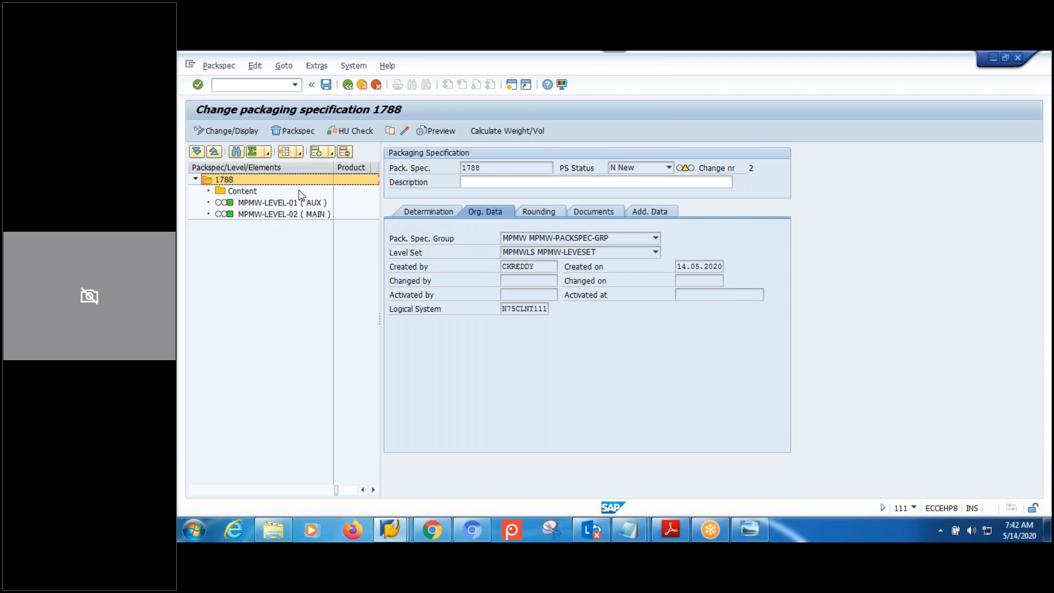
{"action": "left_click", "coordinate": [295, 131]}
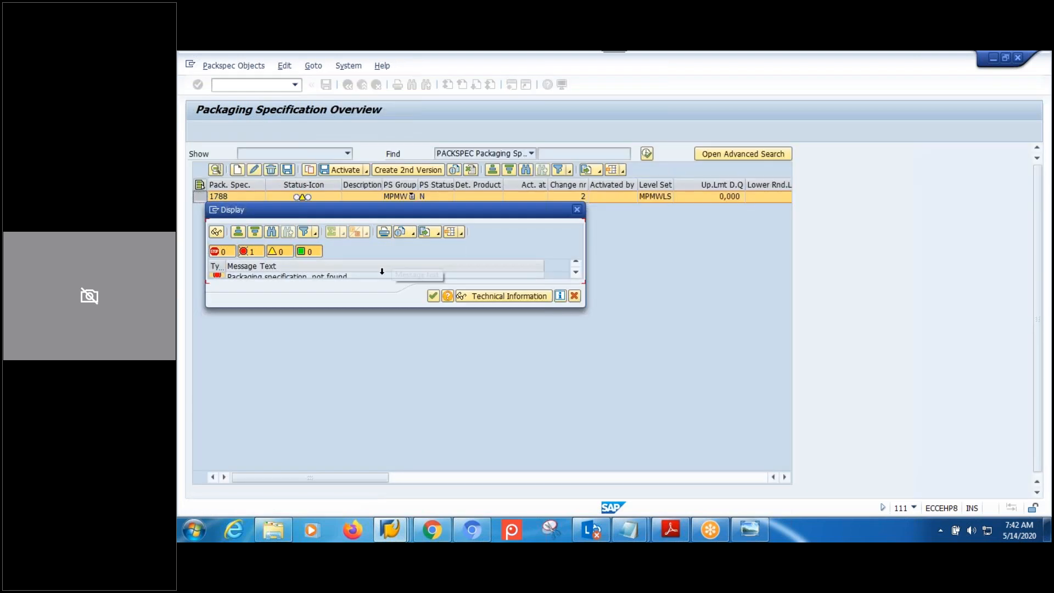
{"action": "left_click", "coordinate": [434, 297]}
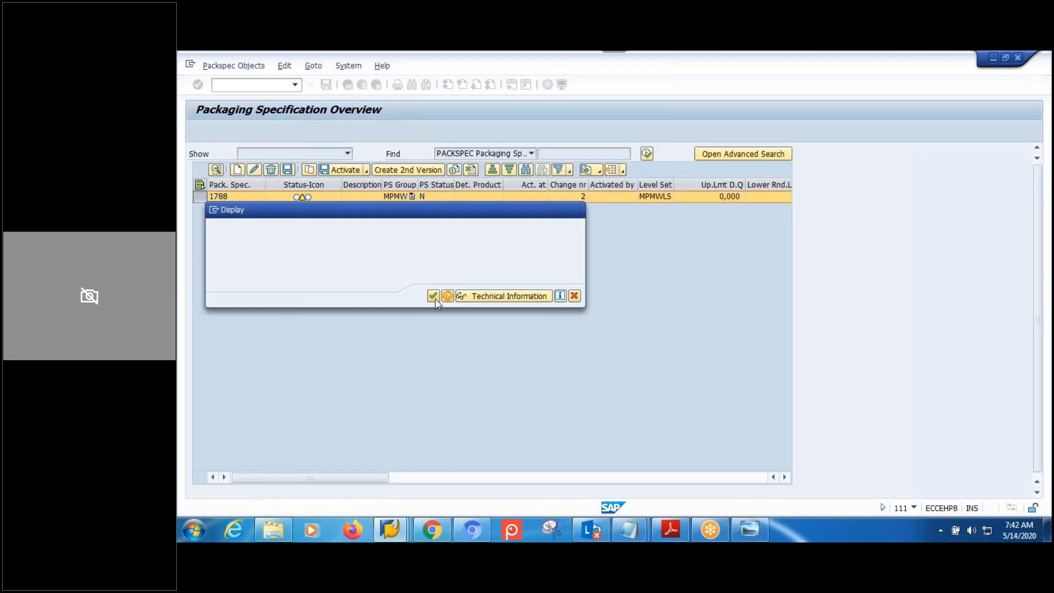
{"action": "left_click", "coordinate": [326, 86]}
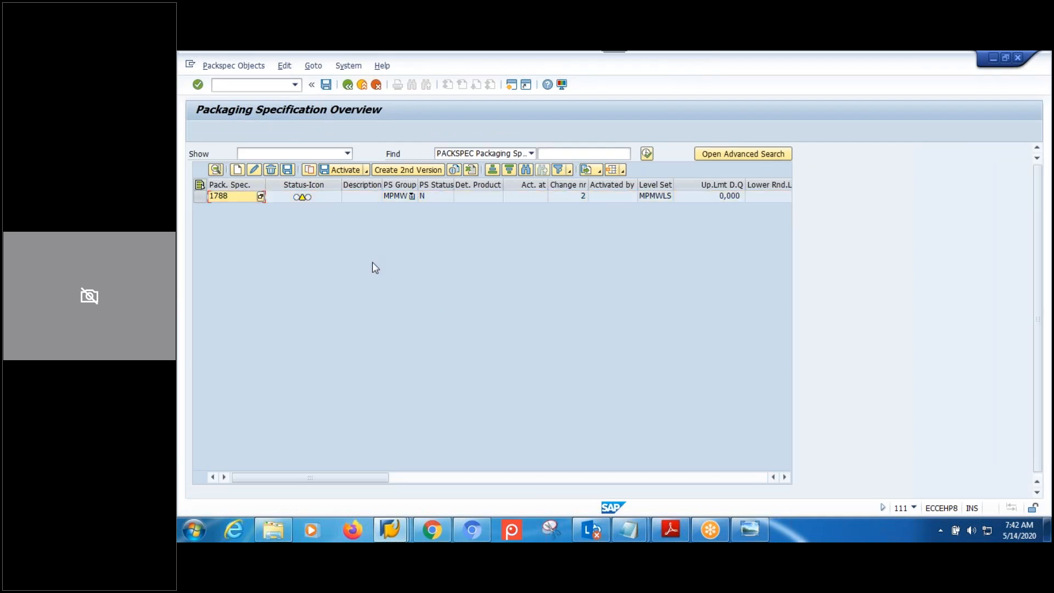
Search /SCWM/PACKSPEC for specification 1788, go back, and bring up the diagram in Photo Viewer.
{"action": "left_click", "coordinate": [350, 90]}
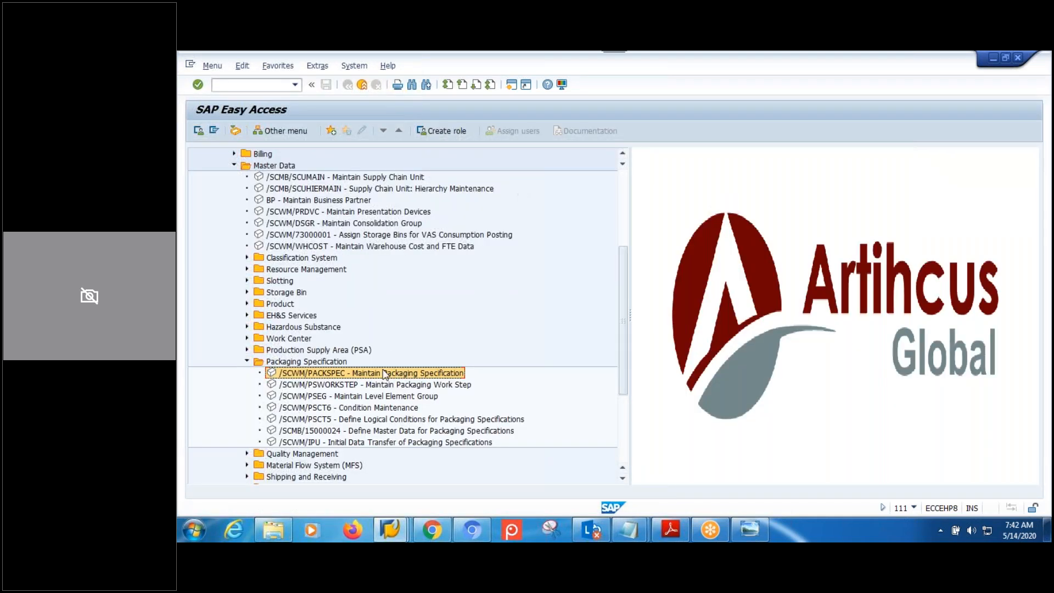
{"action": "double_click", "coordinate": [383, 374]}
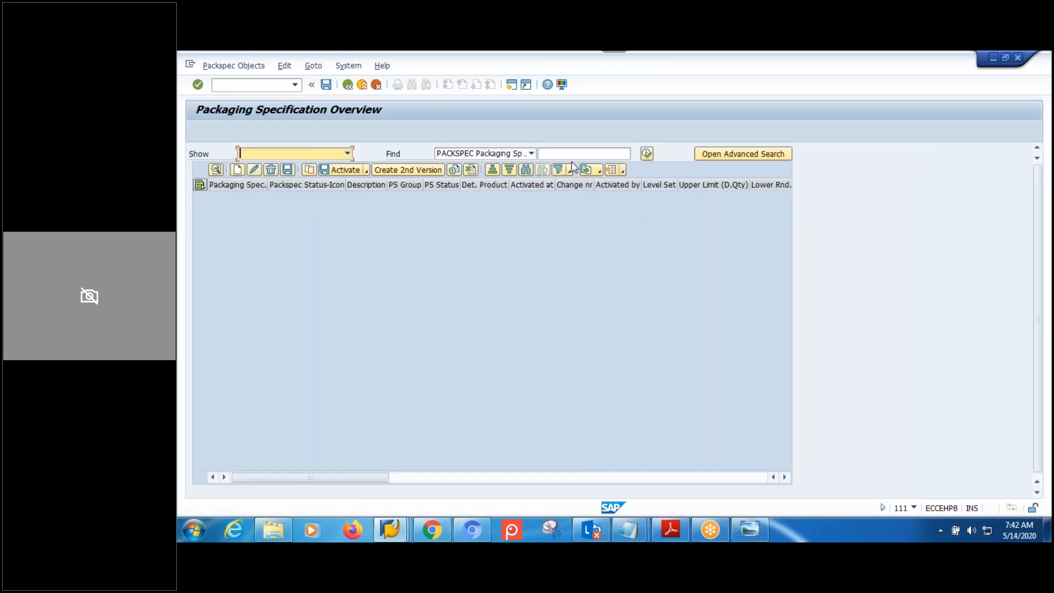
{"action": "left_click", "coordinate": [573, 156]}
{"action": "type", "text": "1788"}
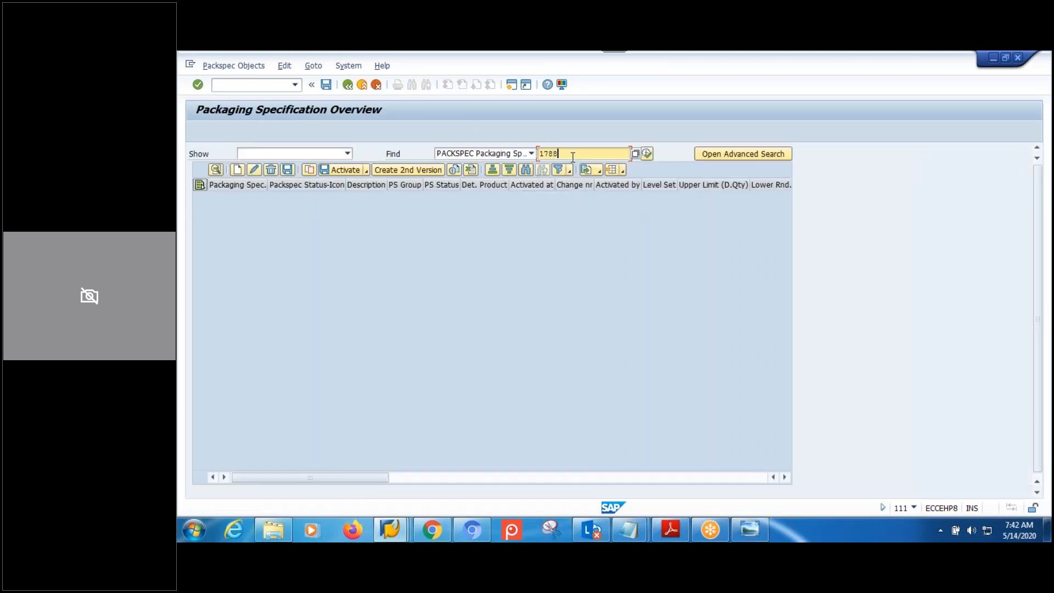
{"action": "key", "text": "Return"}
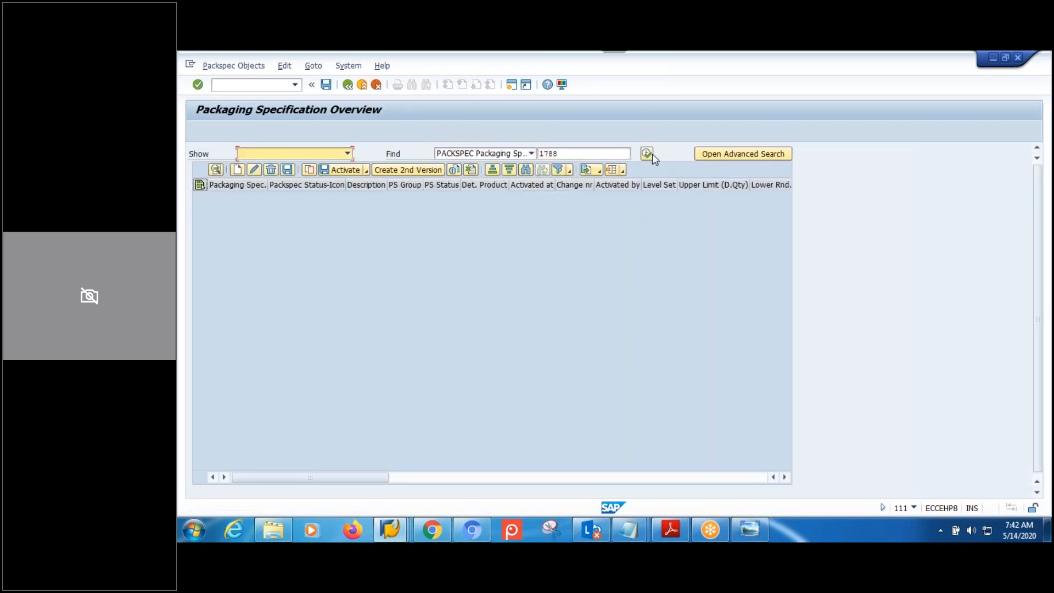
{"action": "left_click", "coordinate": [648, 153]}
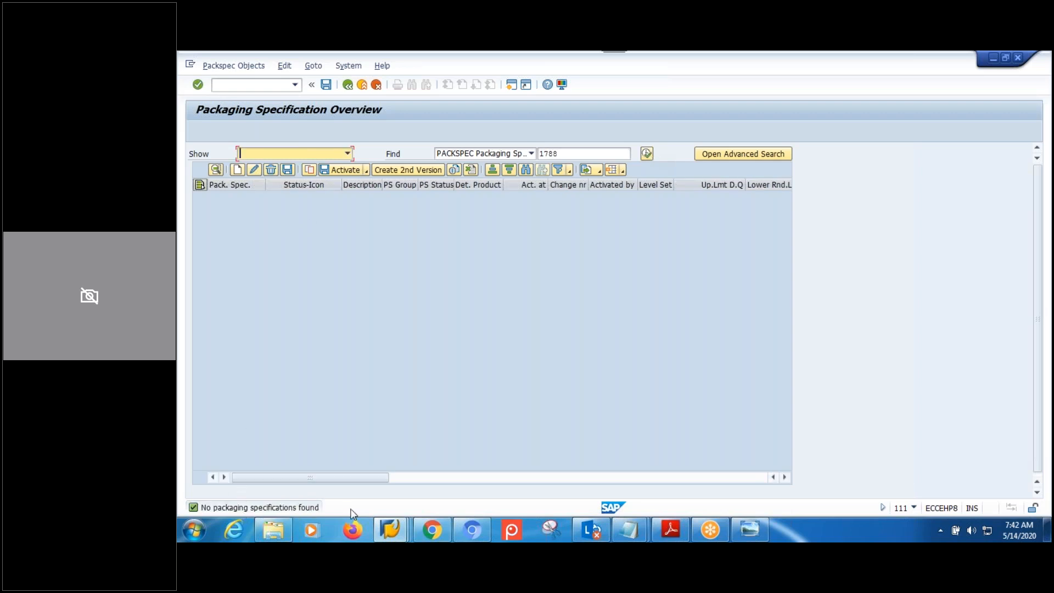
{"action": "left_click", "coordinate": [350, 85]}
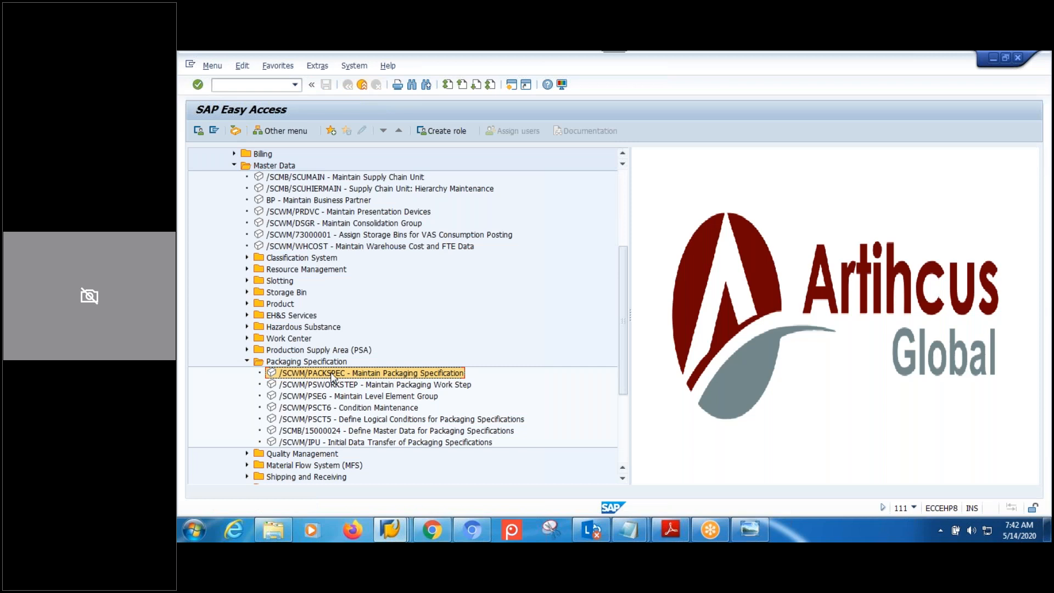
{"action": "left_click", "coordinate": [753, 529]}
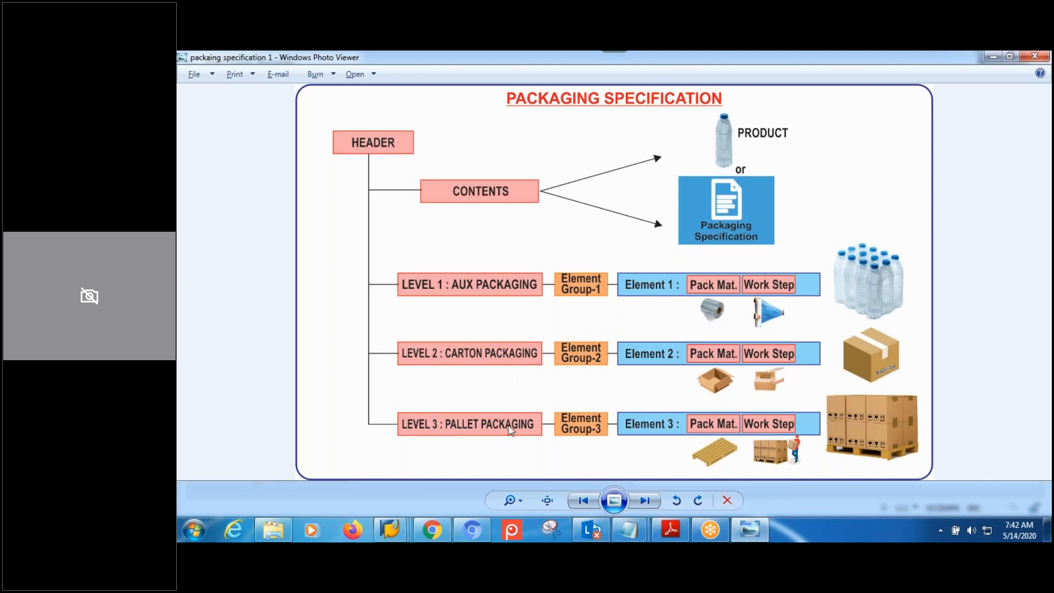
Switch back to SAP GUI's Change View 'Assign Level Types' window.
{"action": "mouse_move", "coordinate": [407, 535]}
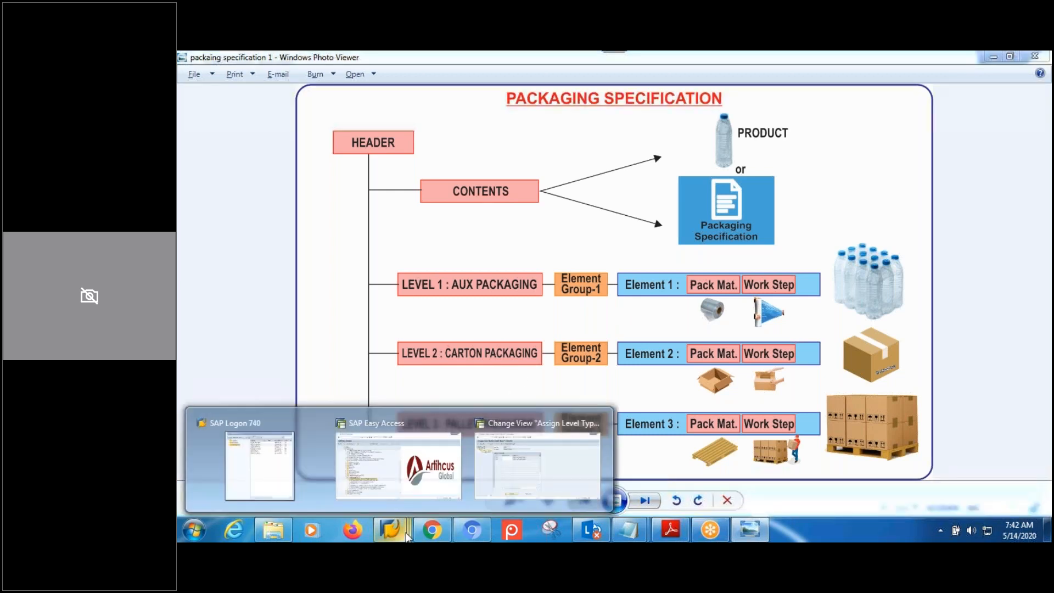
{"action": "left_click", "coordinate": [514, 476]}
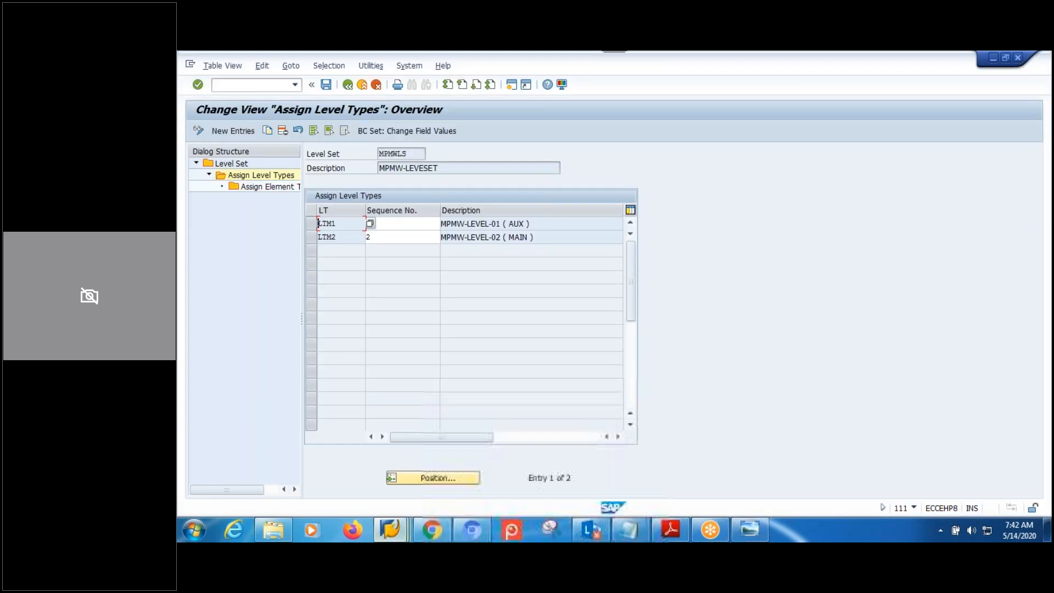
Go back through the level set screens and open the Define Element Types activity.
{"action": "left_click", "coordinate": [350, 88]}
{"action": "left_click", "coordinate": [351, 86]}
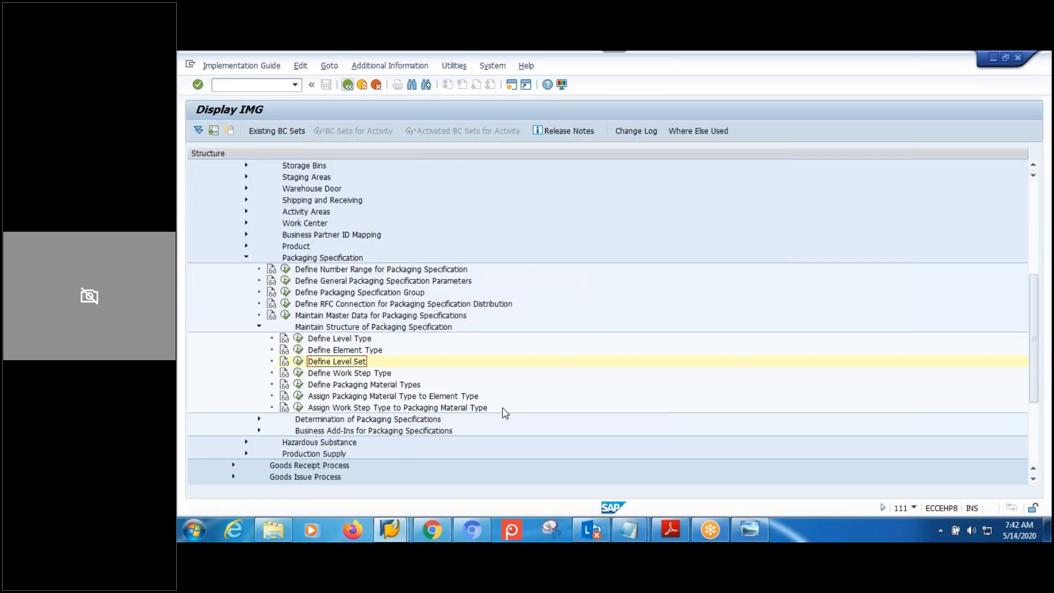
{"action": "left_click", "coordinate": [344, 352]}
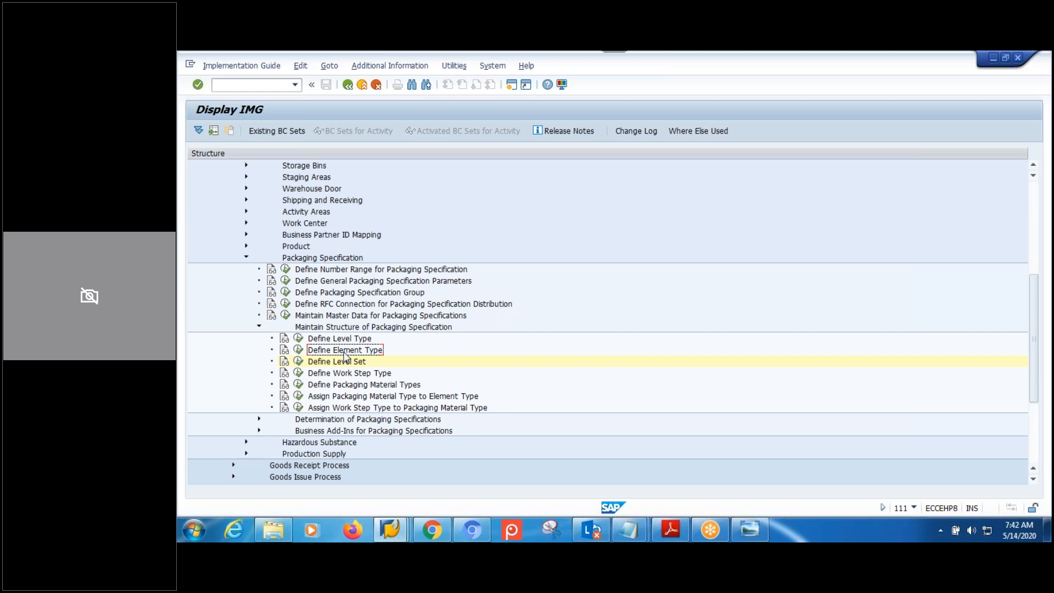
{"action": "left_click", "coordinate": [298, 350]}
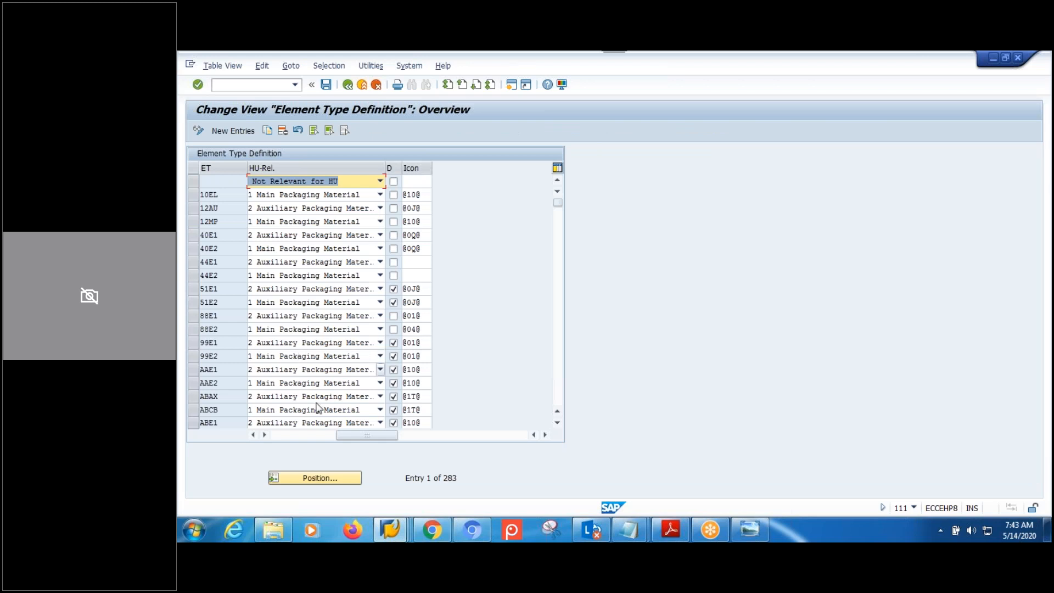
{"action": "left_click_drag", "start_coordinate": [357, 435], "coordinate": [236, 435]}
Add element type ETM1 'MPMW-ET-01' as auxiliary packaging material.
{"action": "left_click", "coordinate": [238, 132]}
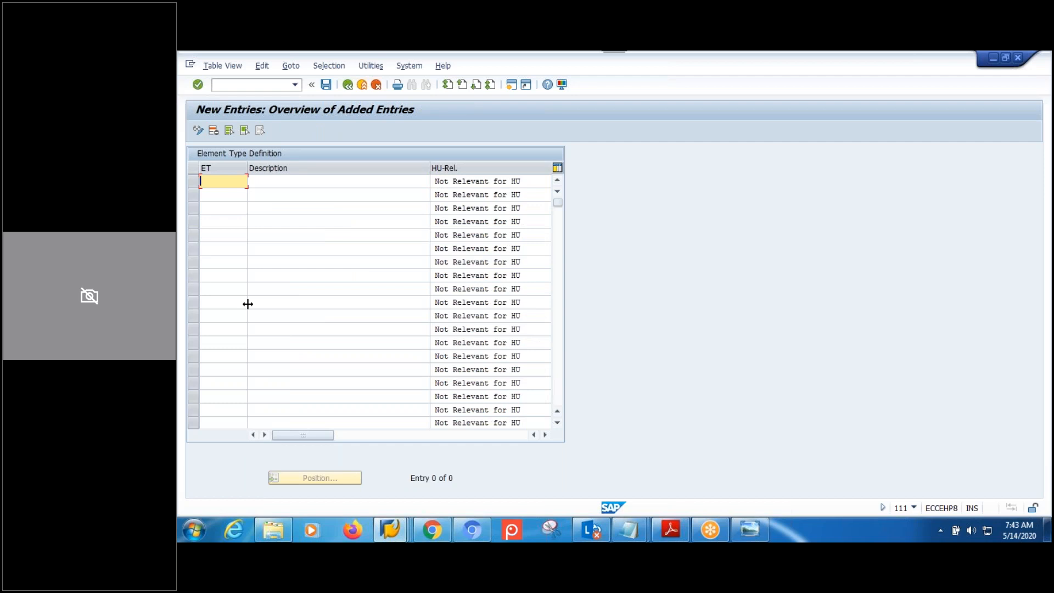
{"action": "type", "text": "ETM1"}
{"action": "left_click", "coordinate": [264, 180]}
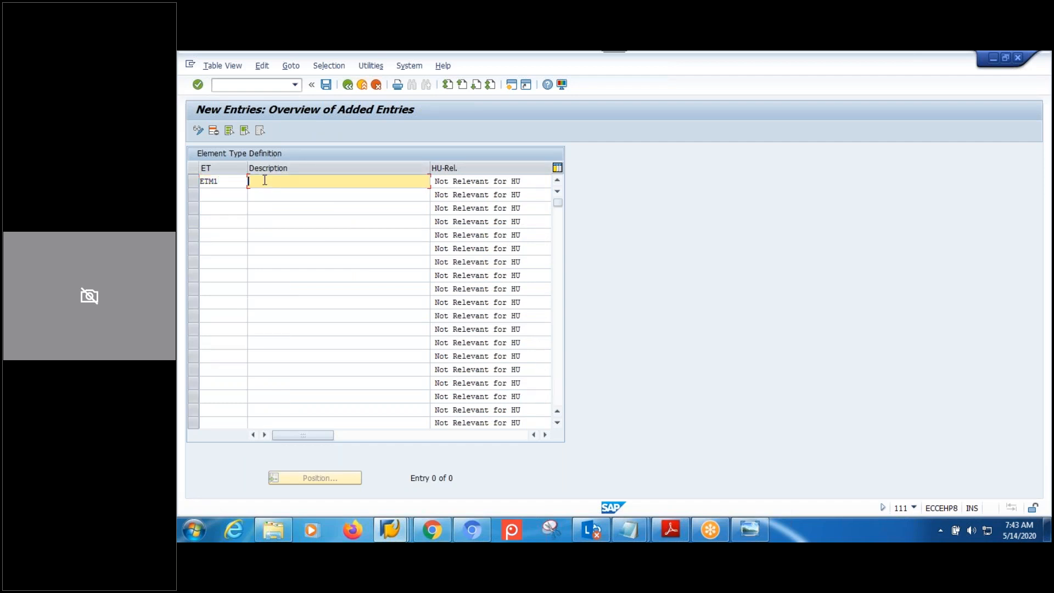
{"action": "type", "text": "MPMW-ET-01"}
{"action": "left_click", "coordinate": [475, 185]}
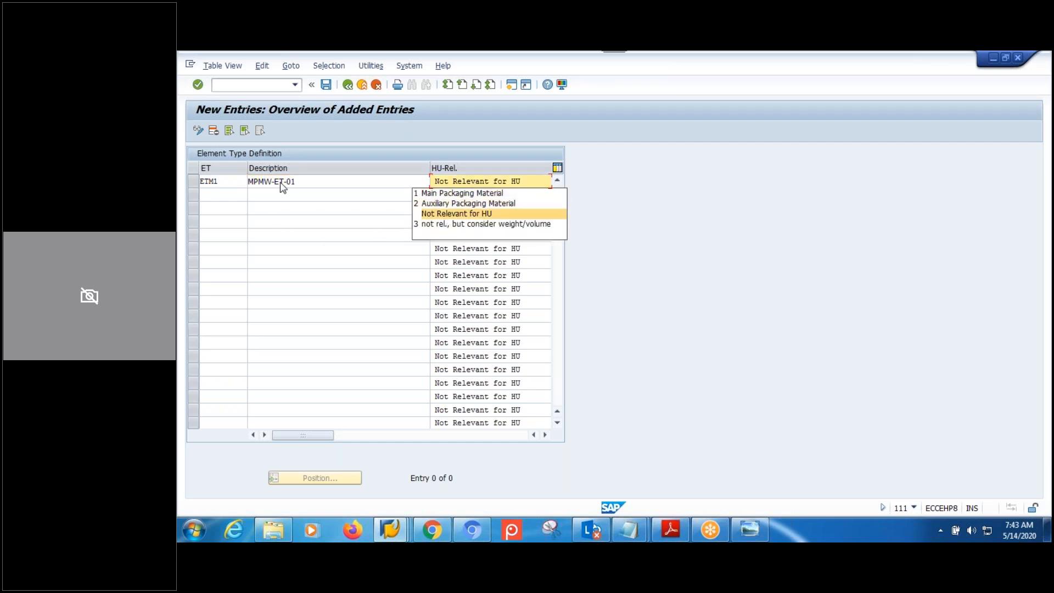
{"action": "left_click", "coordinate": [463, 208]}
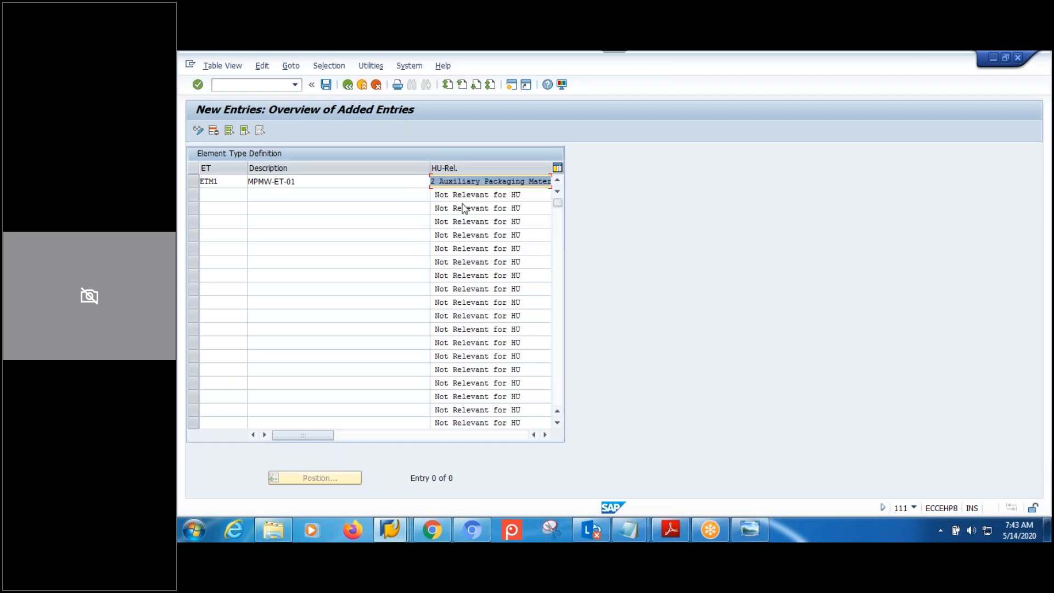
{"action": "left_click", "coordinate": [224, 195]}
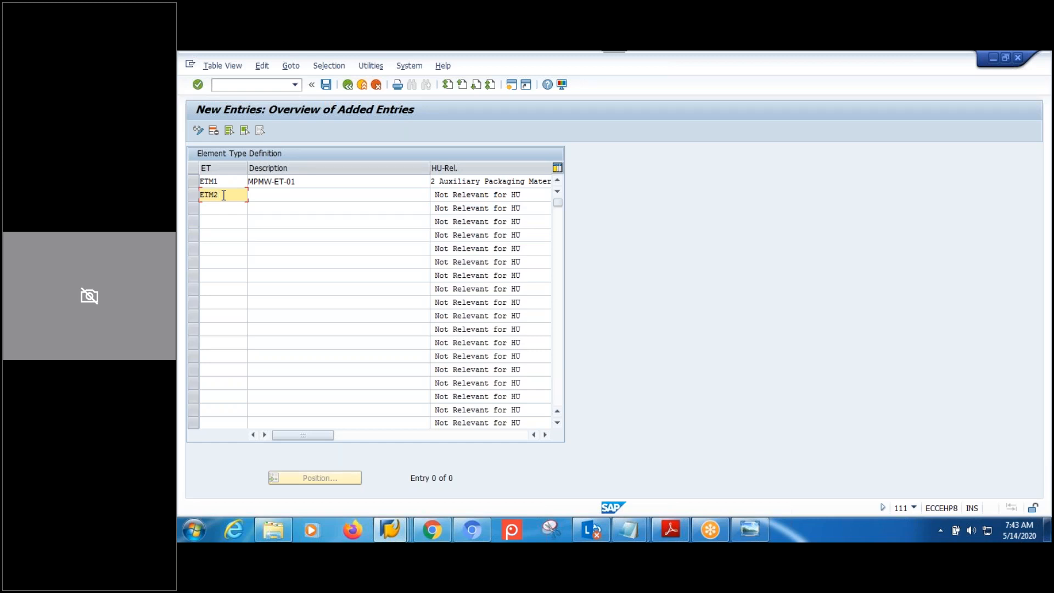
Add element type ETM2 'MPMW-ET-02' as main packaging material, reusing the copied description.
{"action": "left_click_drag", "start_coordinate": [298, 180], "coordinate": [202, 181]}
{"action": "key", "text": "ctrl+c"}
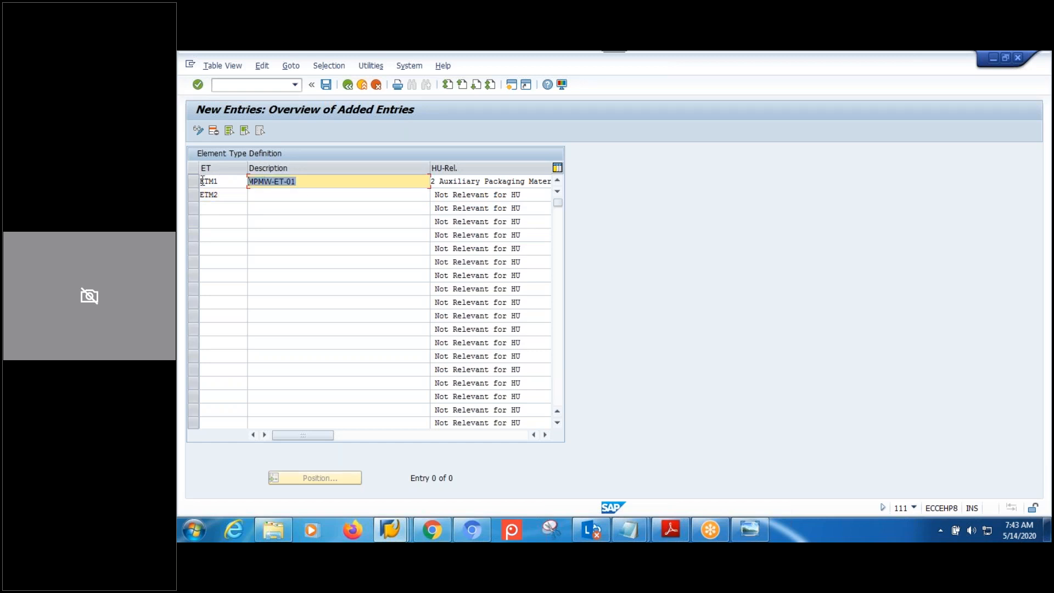
{"action": "left_click", "coordinate": [275, 196]}
{"action": "key", "text": "ctrl+v"}
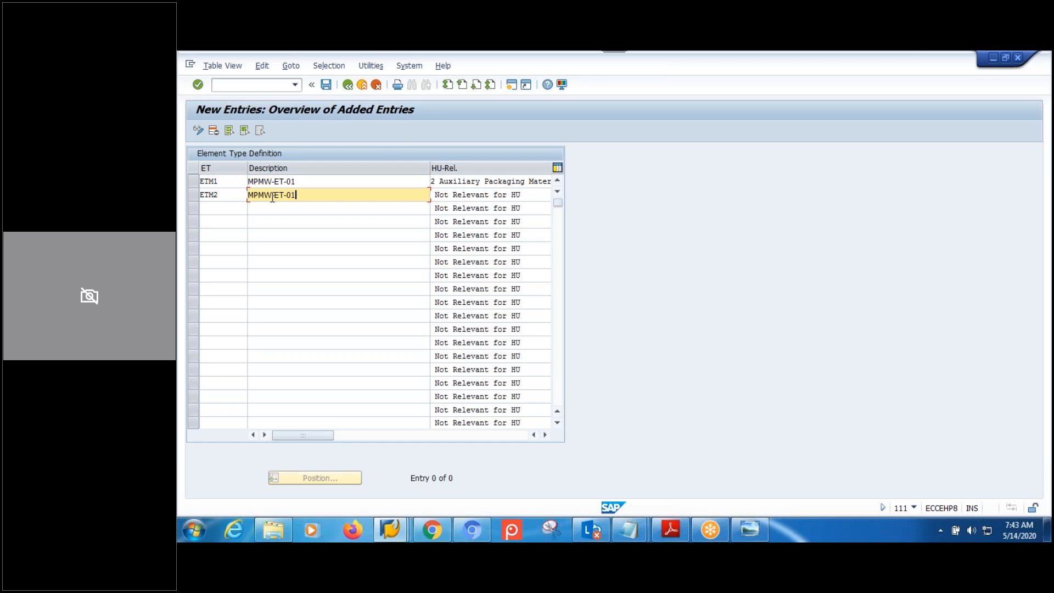
{"action": "left_click", "coordinate": [494, 195]}
{"action": "left_click", "coordinate": [472, 207]}
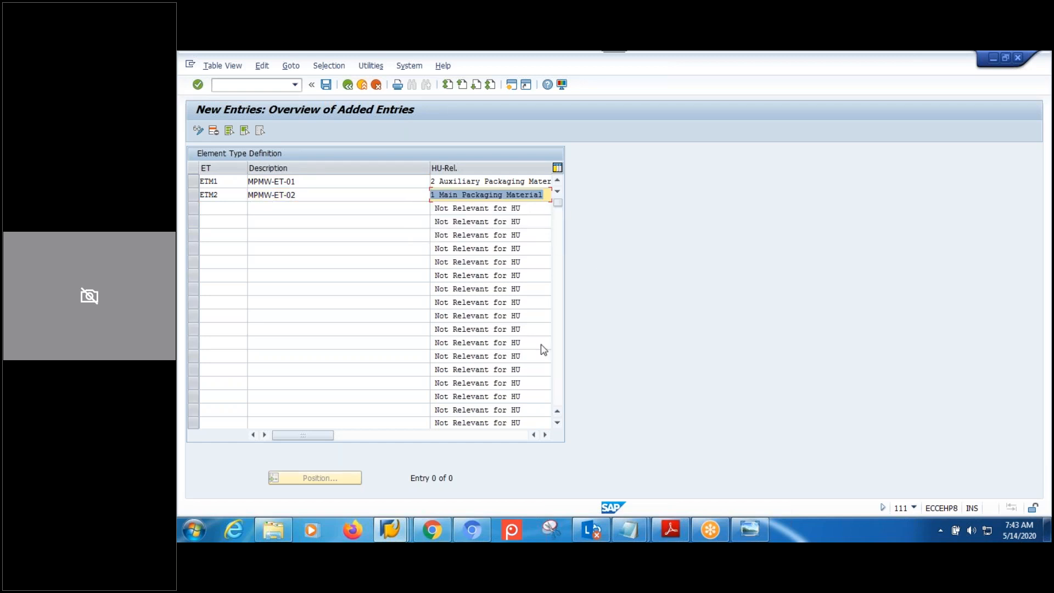
Tick the D flag for ETM1 and ETM2 and open the icon list for ETM1.
{"action": "left_click", "coordinate": [546, 435]}
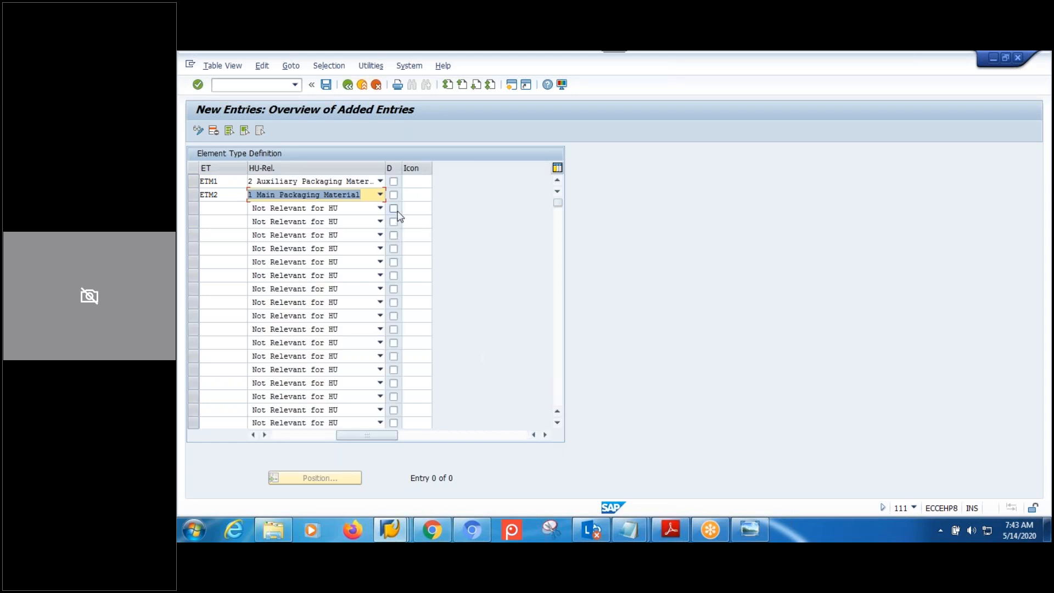
{"action": "left_click", "coordinate": [393, 182]}
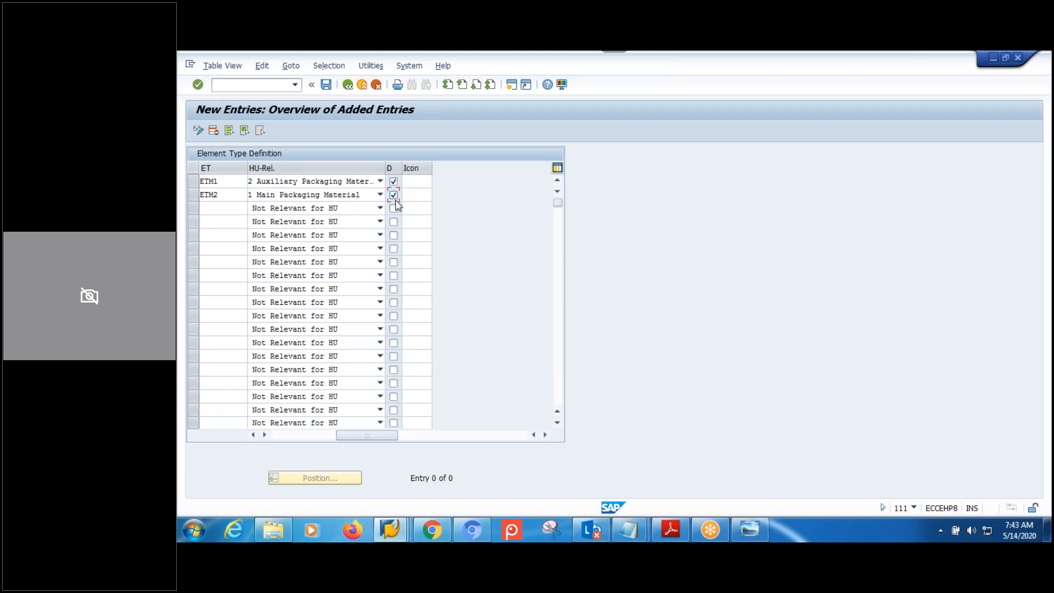
{"action": "left_click", "coordinate": [393, 195]}
{"action": "left_click", "coordinate": [412, 181]}
{"action": "left_click", "coordinate": [437, 181]}
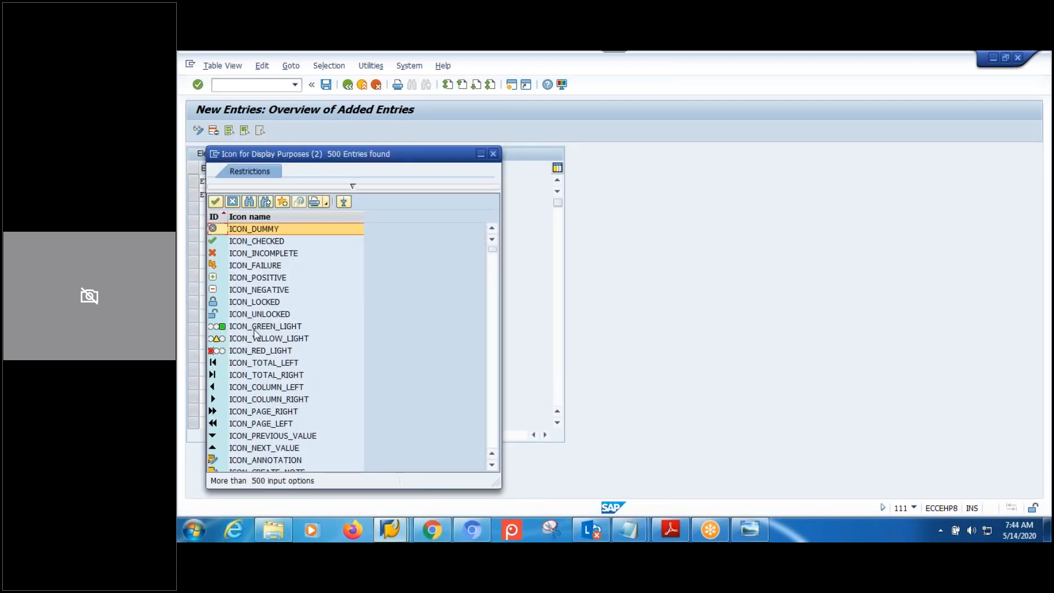
{"action": "scroll", "coordinate": [255, 334], "scroll_direction": "down", "scroll_amount": 1}
{"action": "scroll", "coordinate": [256, 334], "scroll_direction": "down", "scroll_amount": 9}
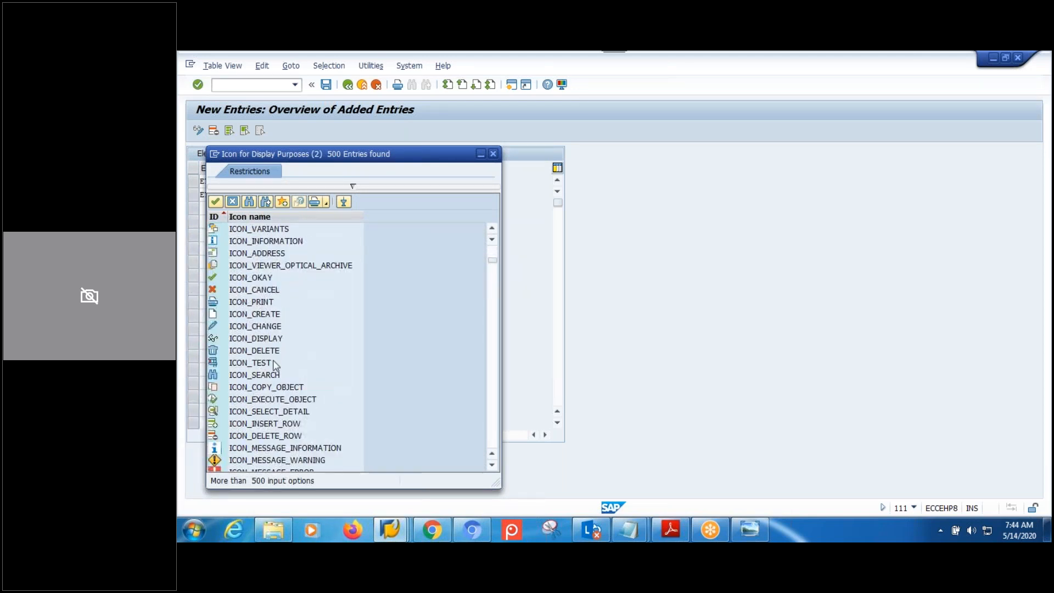
{"action": "double_click", "coordinate": [264, 278]}
{"action": "left_click", "coordinate": [429, 197]}
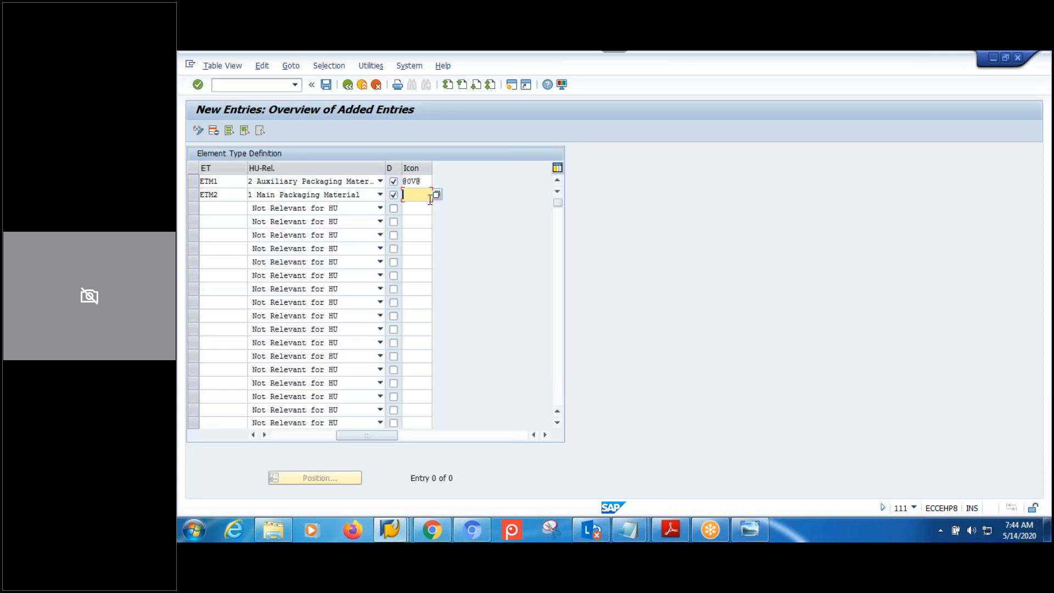
{"action": "left_click", "coordinate": [428, 182]}
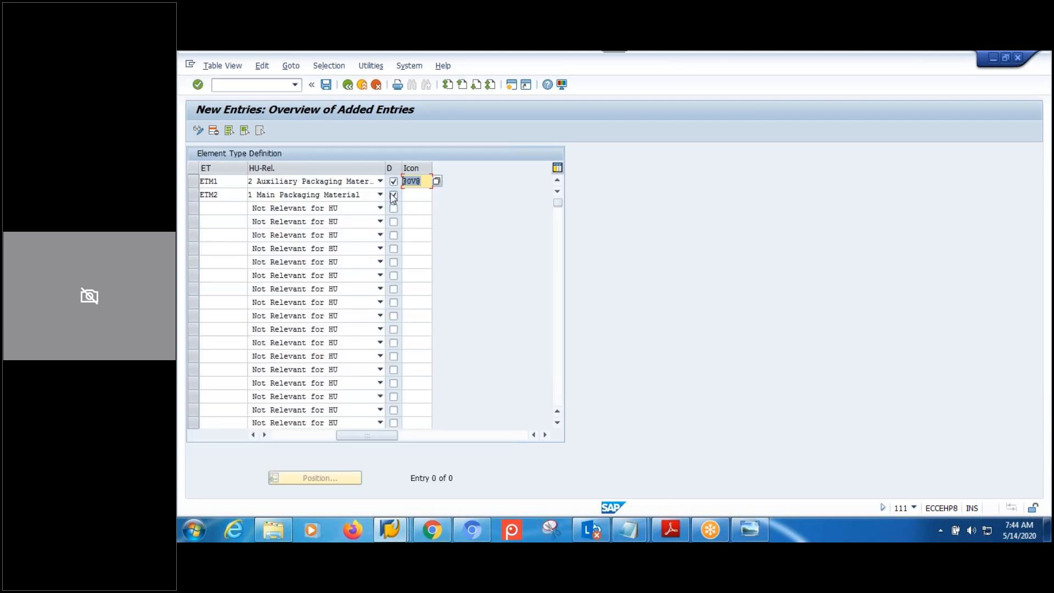
{"action": "left_click", "coordinate": [407, 194]}
{"action": "type", "text": "@0V@"}
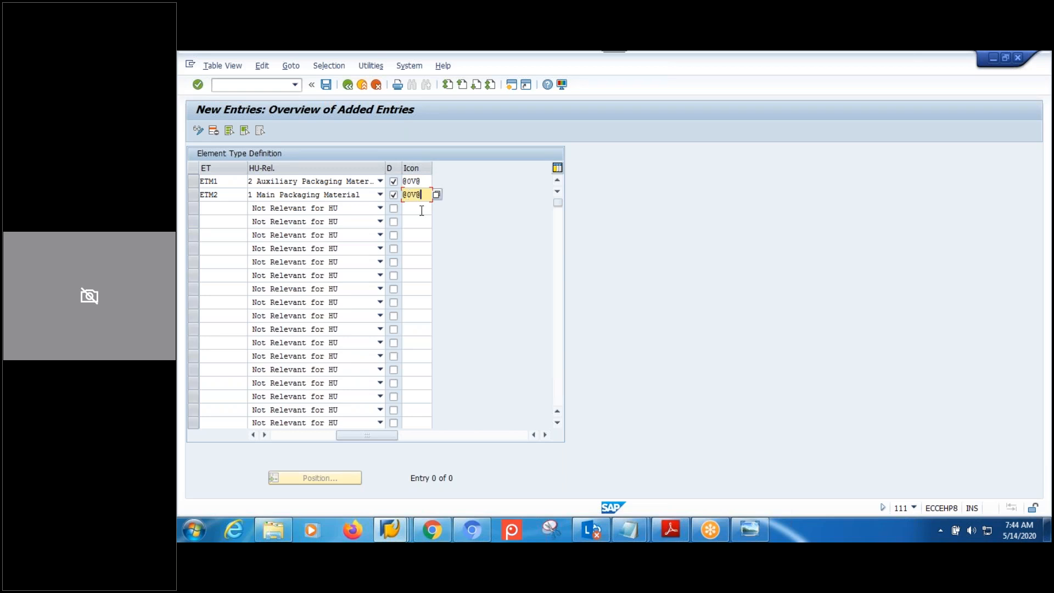
Fix the duplicate-key error by rekeying the element types EMT1 and EMT2, then save to the customizing request.
{"action": "left_click", "coordinate": [327, 86]}
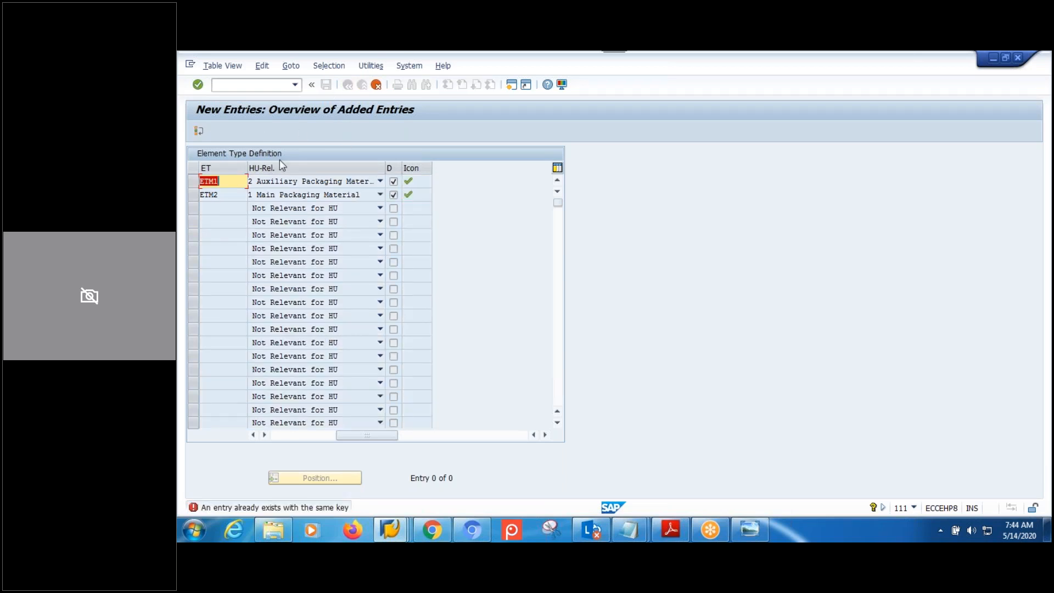
{"action": "left_click", "coordinate": [224, 181]}
{"action": "key", "text": "BackSpace"}
{"action": "key", "text": "BackSpace"}
{"action": "key", "text": "BackSpace"}
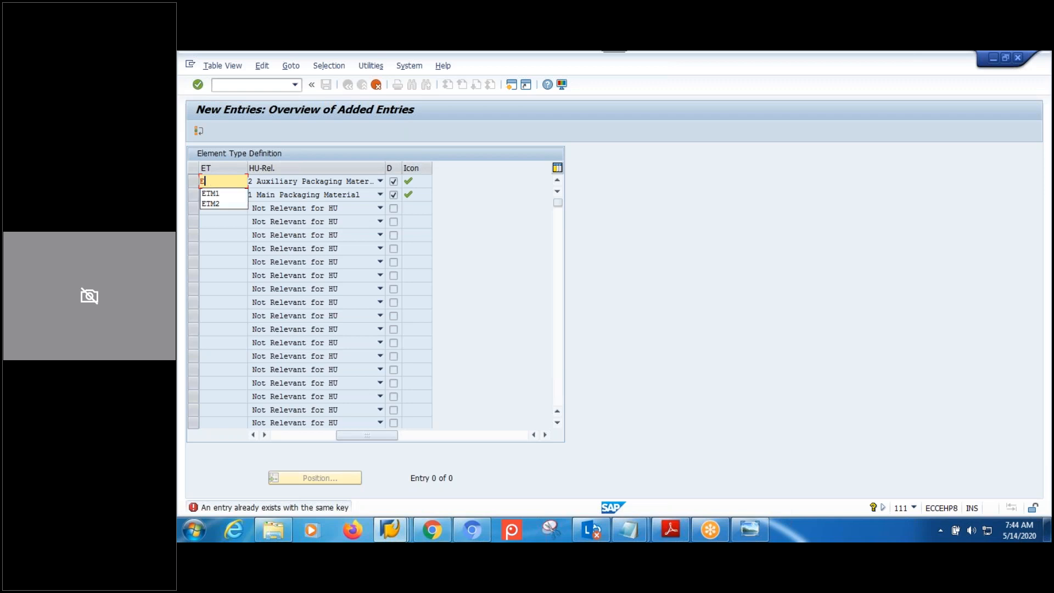
{"action": "type", "text": "MT1"}
{"action": "key", "text": "Return"}
{"action": "type", "text": "EMT2"}
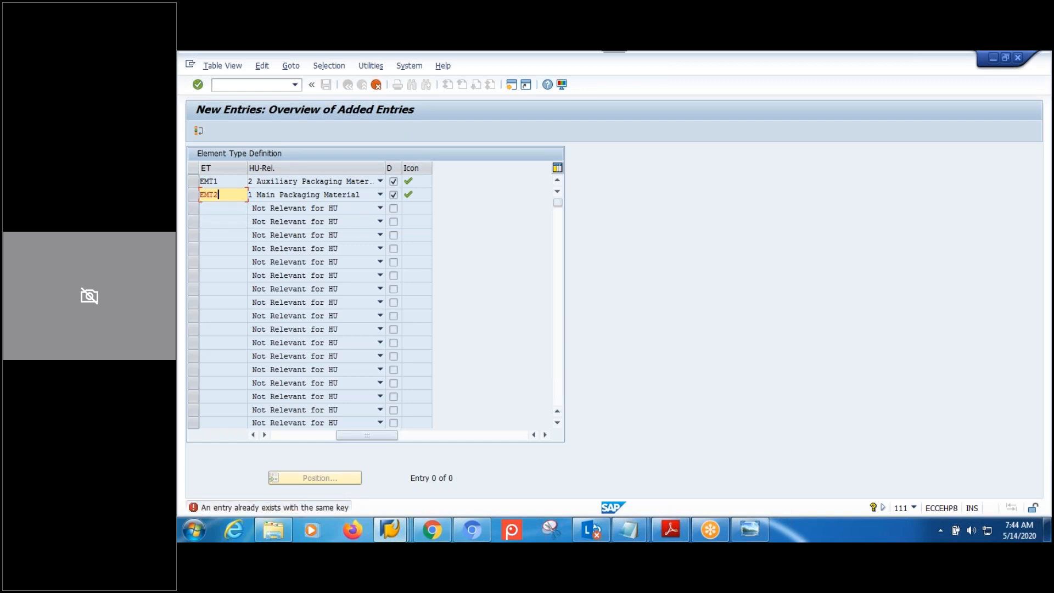
{"action": "key", "text": "ctrl+s"}
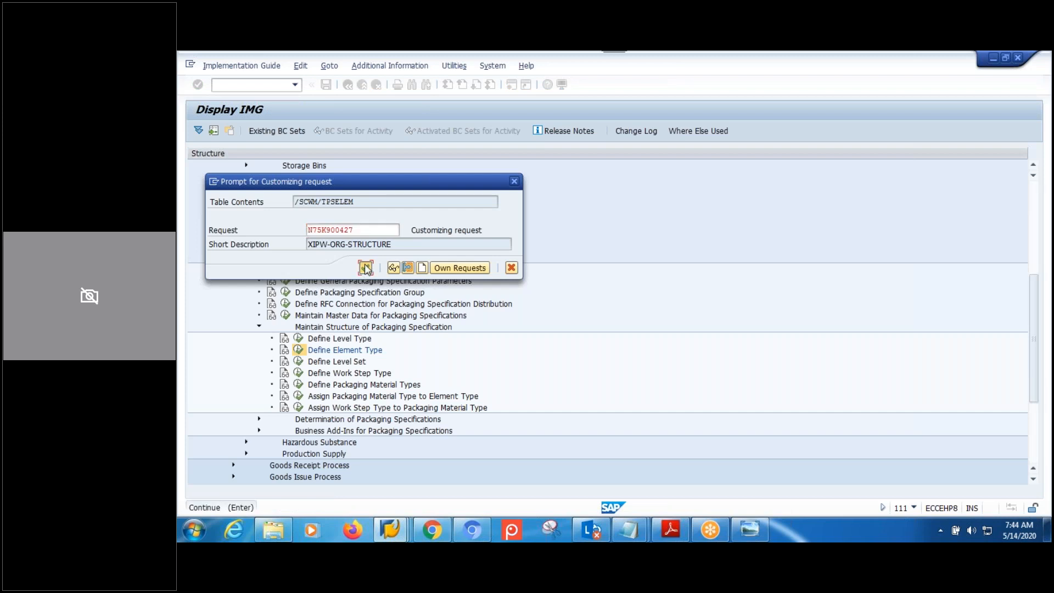
{"action": "key", "text": "Return"}
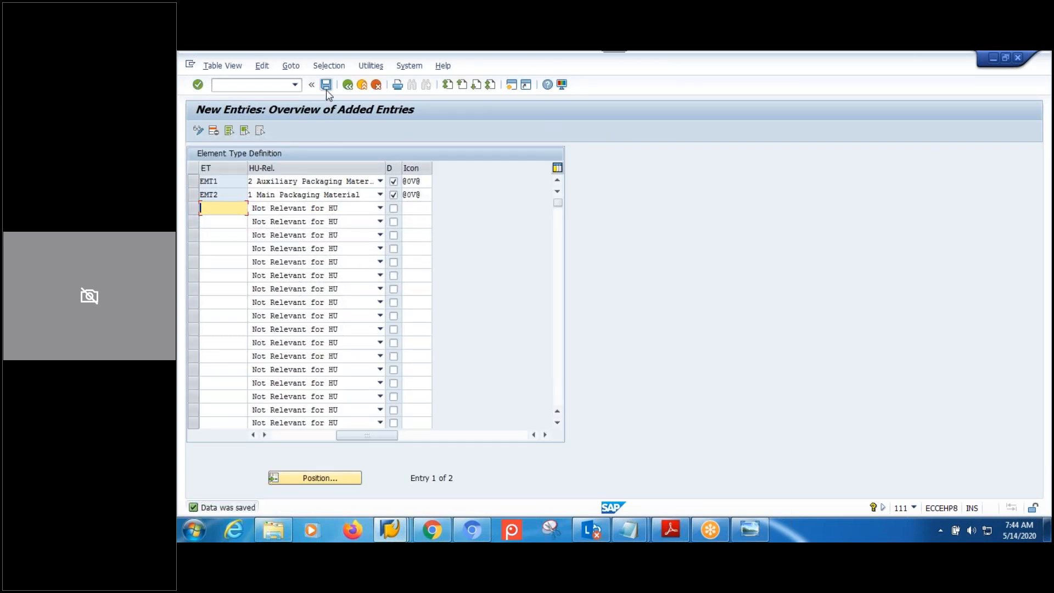
{"action": "left_click", "coordinate": [348, 87]}
Locate level set MPMWLS in the Define Level Set list.
{"action": "left_click", "coordinate": [347, 86]}
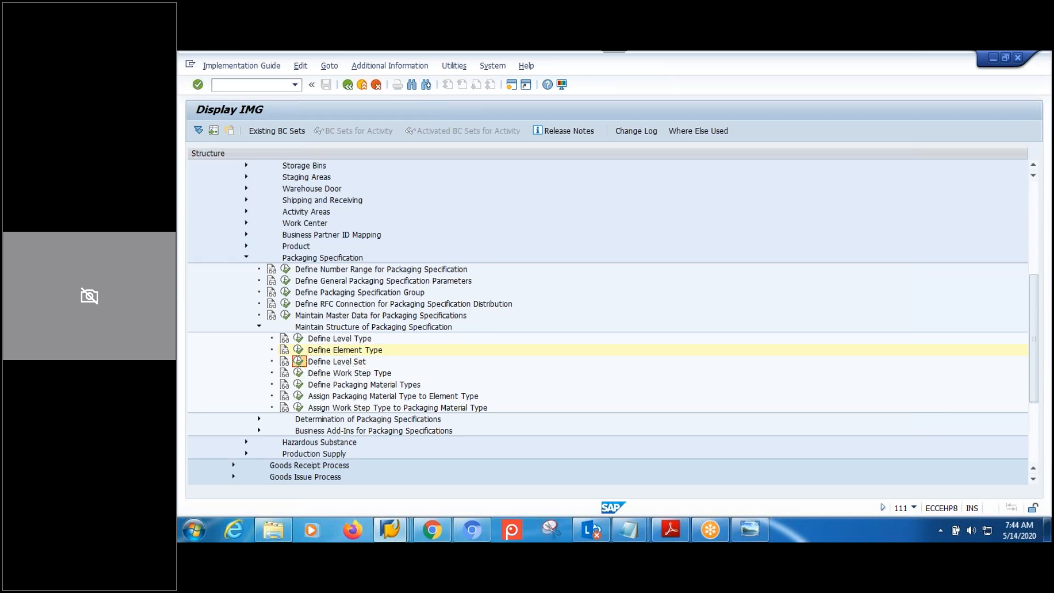
{"action": "left_click", "coordinate": [298, 361]}
{"action": "left_click", "coordinate": [454, 478]}
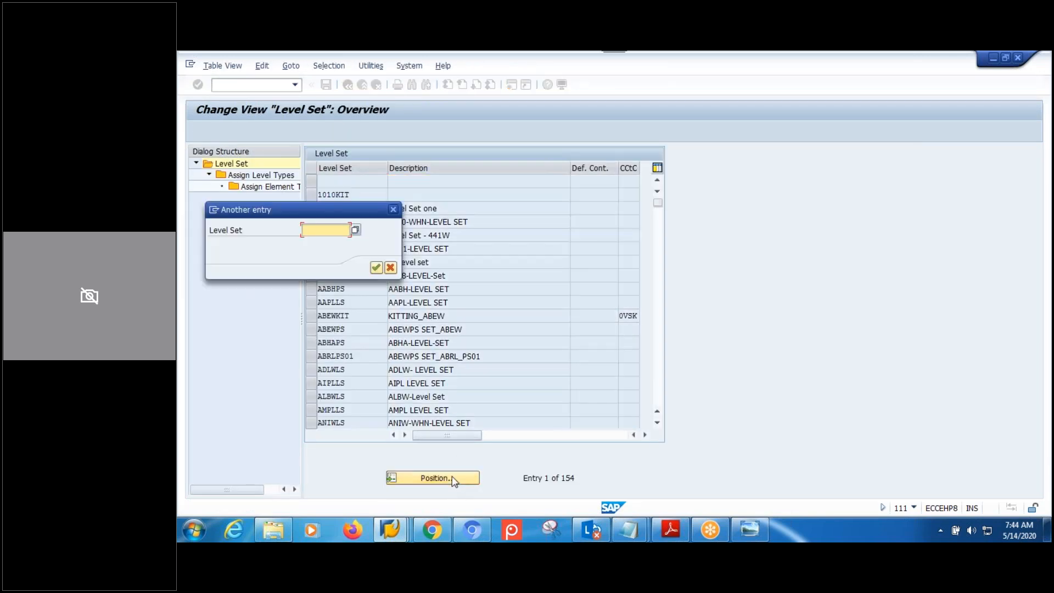
{"action": "type", "text": "MPMW"}
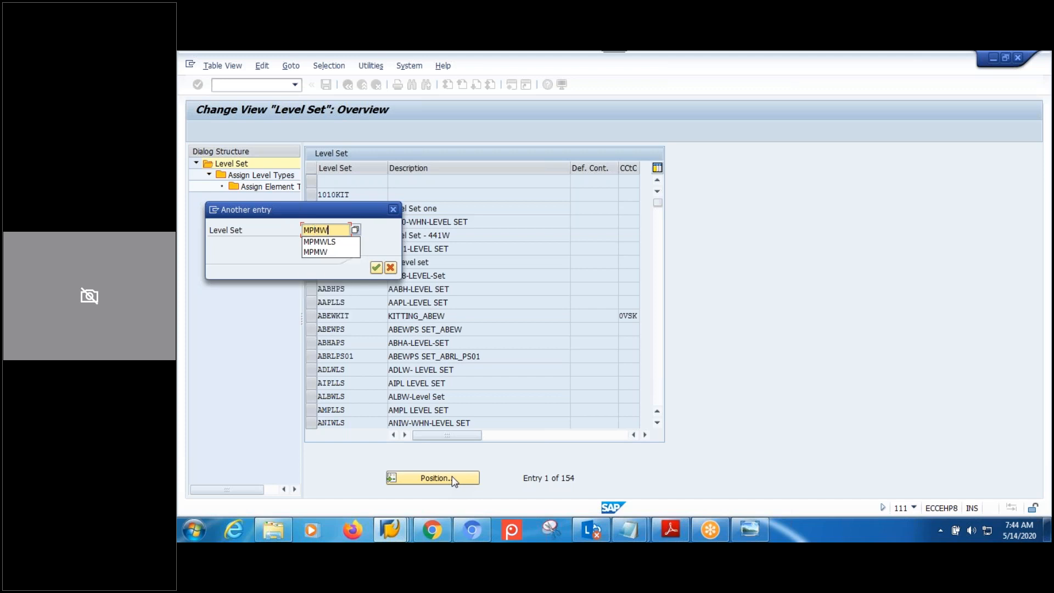
{"action": "type", "text": "LS"}
{"action": "key", "text": "Return"}
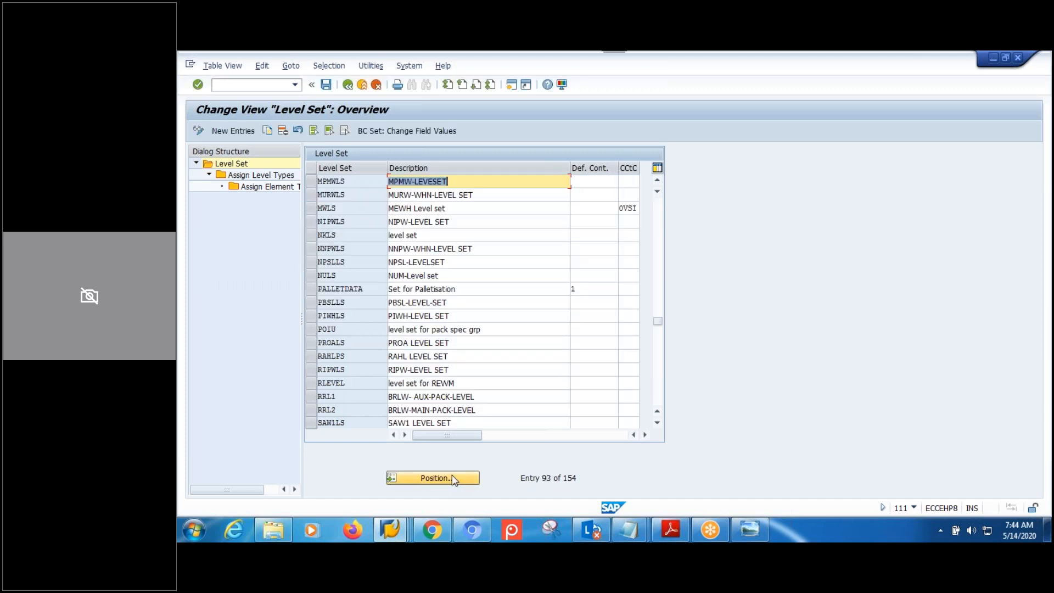
Open MPMWLS's assigned level types and the element type assignments of LTM1.
{"action": "left_click", "coordinate": [310, 181]}
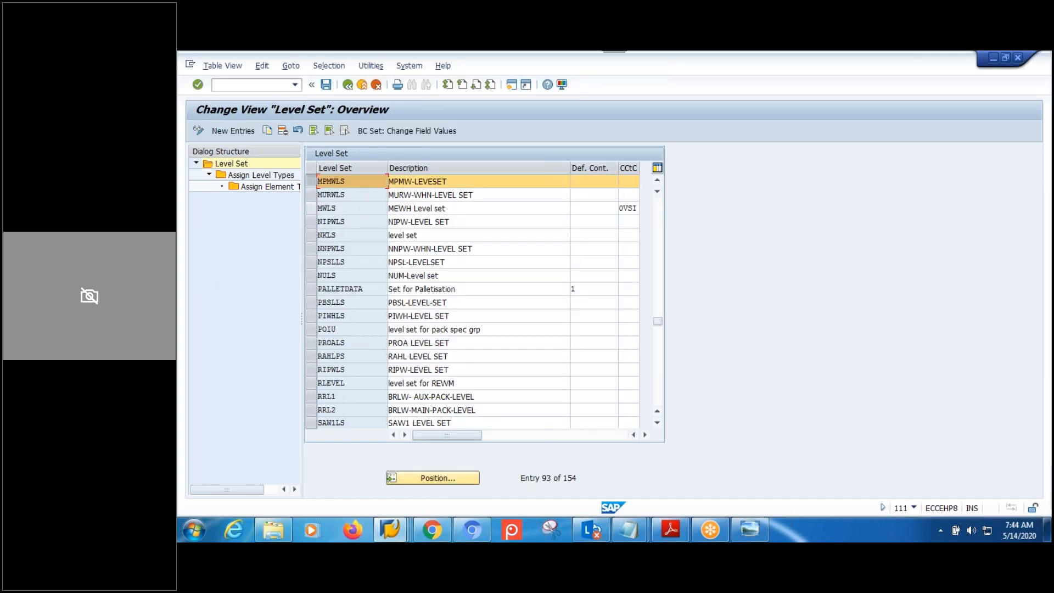
{"action": "left_click", "coordinate": [272, 175]}
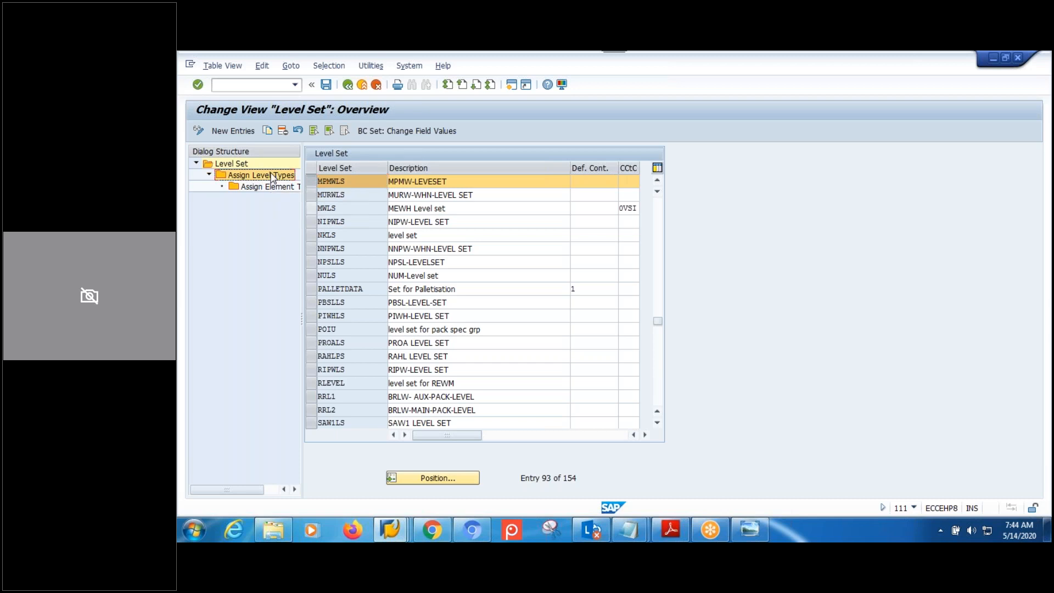
{"action": "double_click", "coordinate": [271, 175]}
{"action": "left_click", "coordinate": [312, 224]}
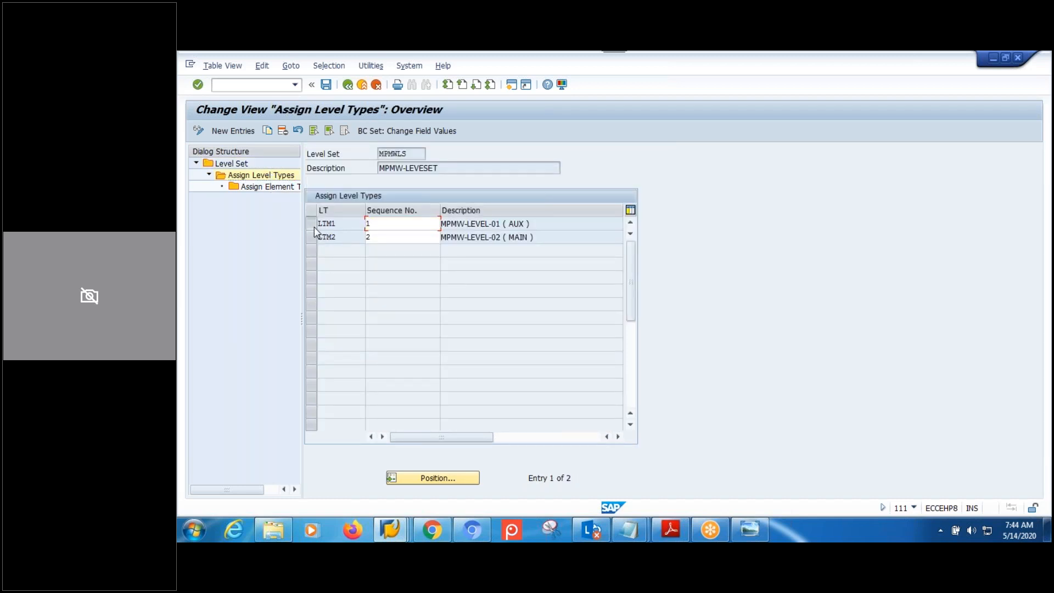
{"action": "double_click", "coordinate": [272, 189]}
Add EMT1 (MPMW-ET-01) as sequence 1 under LTM1, save to the customizing request, and go back.
{"action": "left_click", "coordinate": [225, 132]}
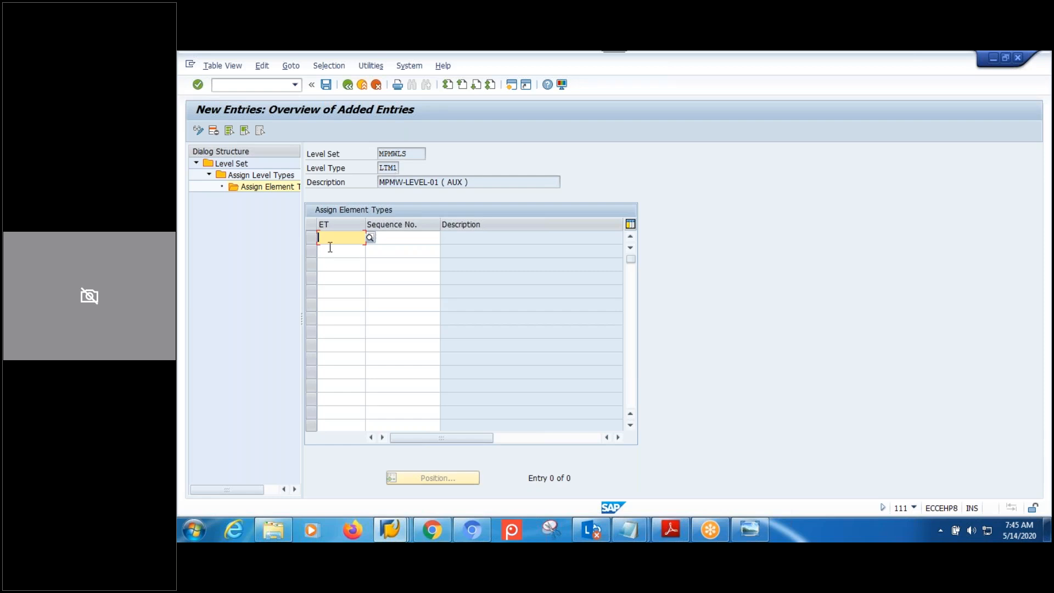
{"action": "type", "text": "EMT1"}
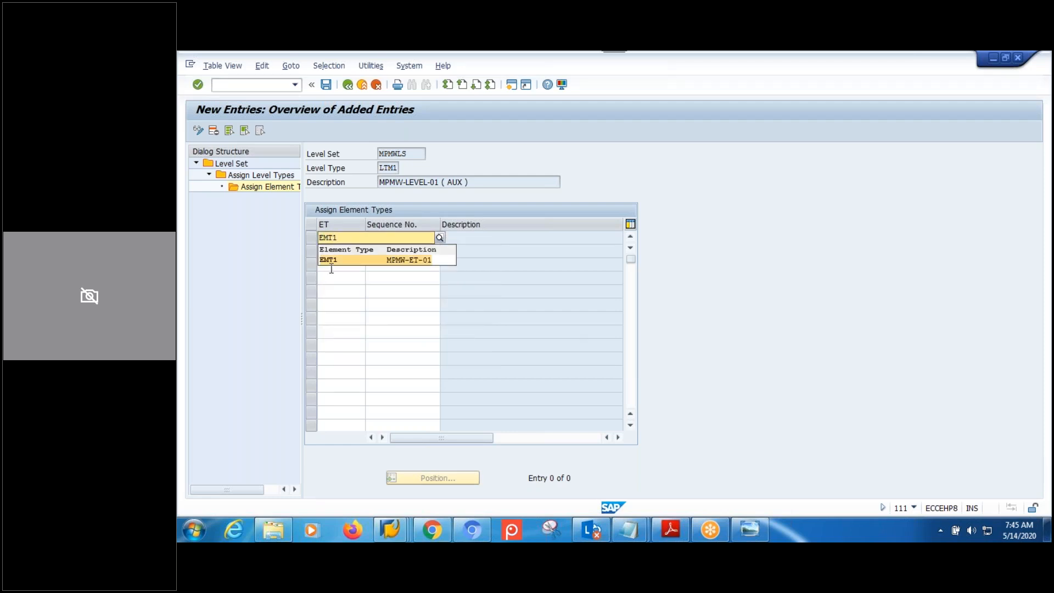
{"action": "left_click", "coordinate": [338, 260]}
{"action": "left_click", "coordinate": [397, 237]}
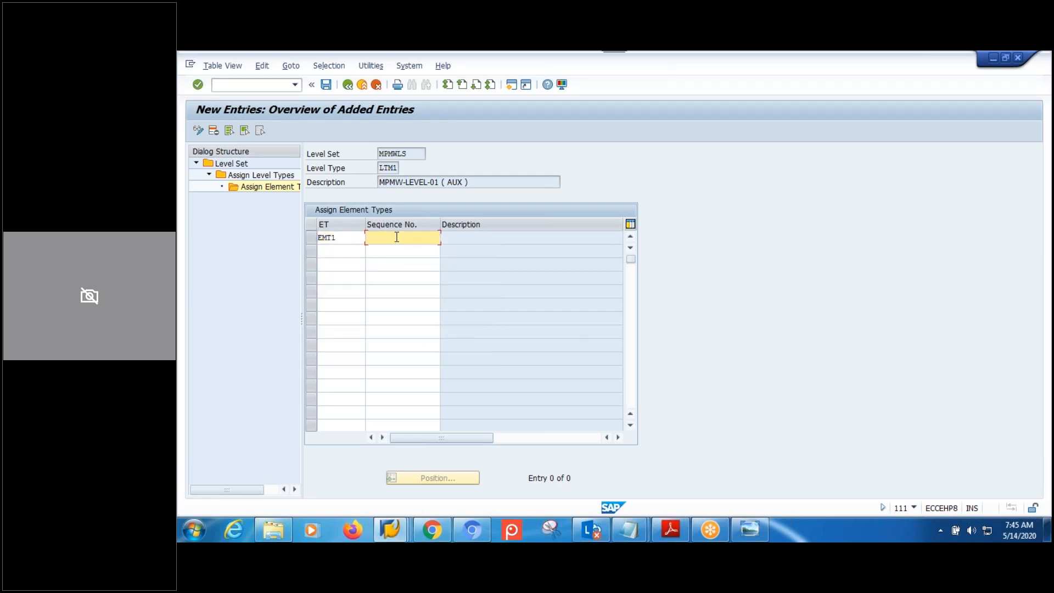
{"action": "type", "text": "1"}
{"action": "key", "text": "Return"}
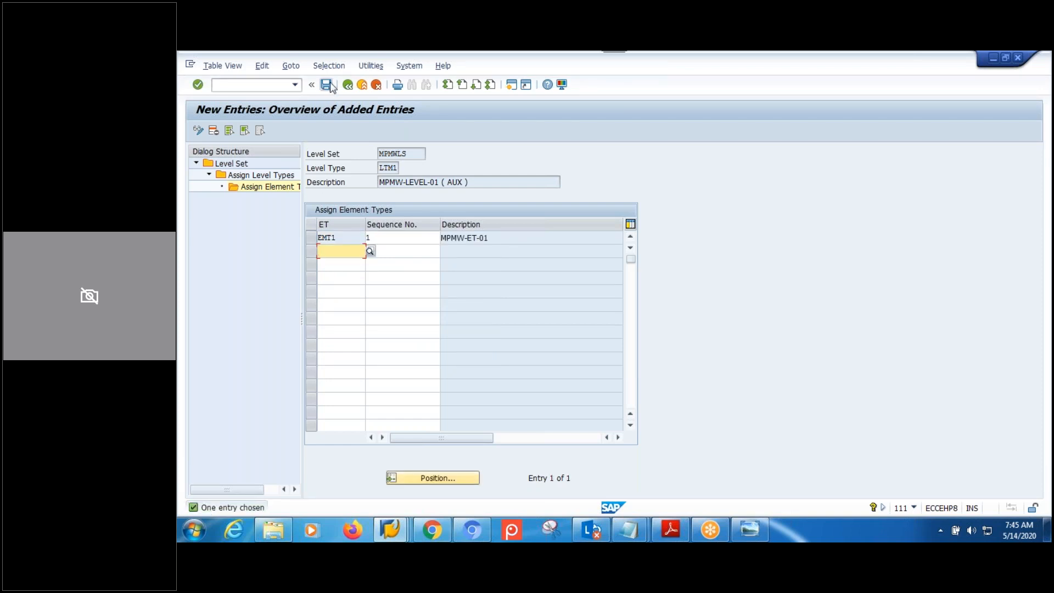
{"action": "left_click", "coordinate": [328, 85]}
{"action": "left_click", "coordinate": [366, 267]}
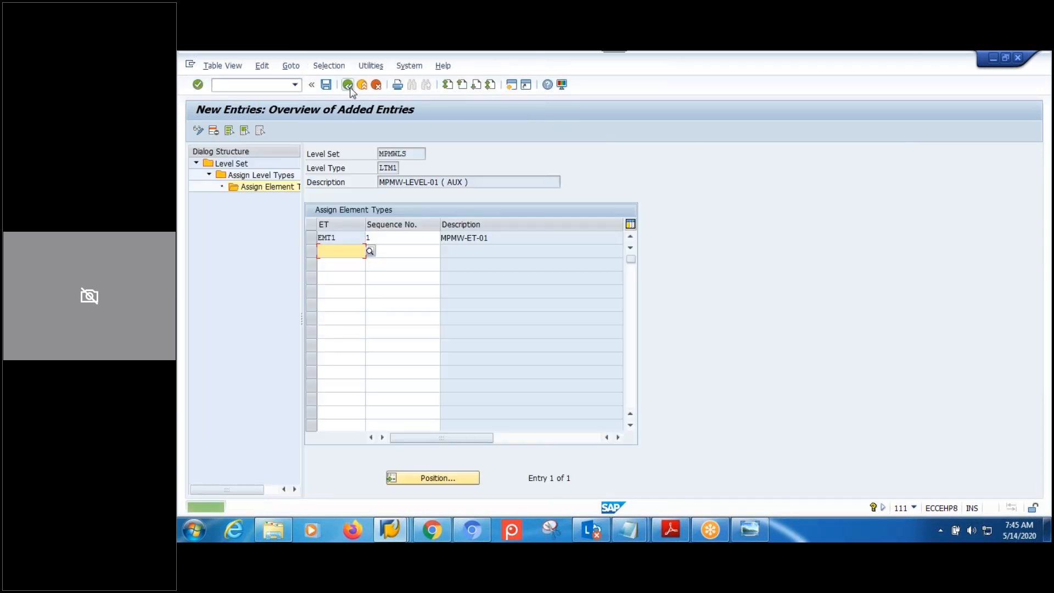
{"action": "left_click", "coordinate": [349, 86]}
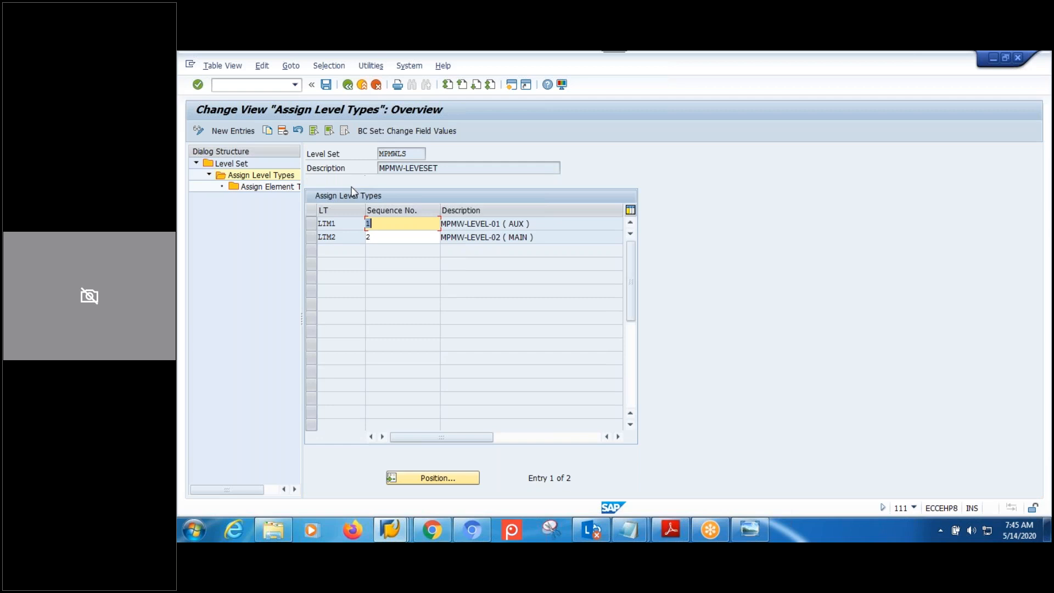
Open LTM2's element type assignments and start a new entry.
{"action": "left_click", "coordinate": [312, 237]}
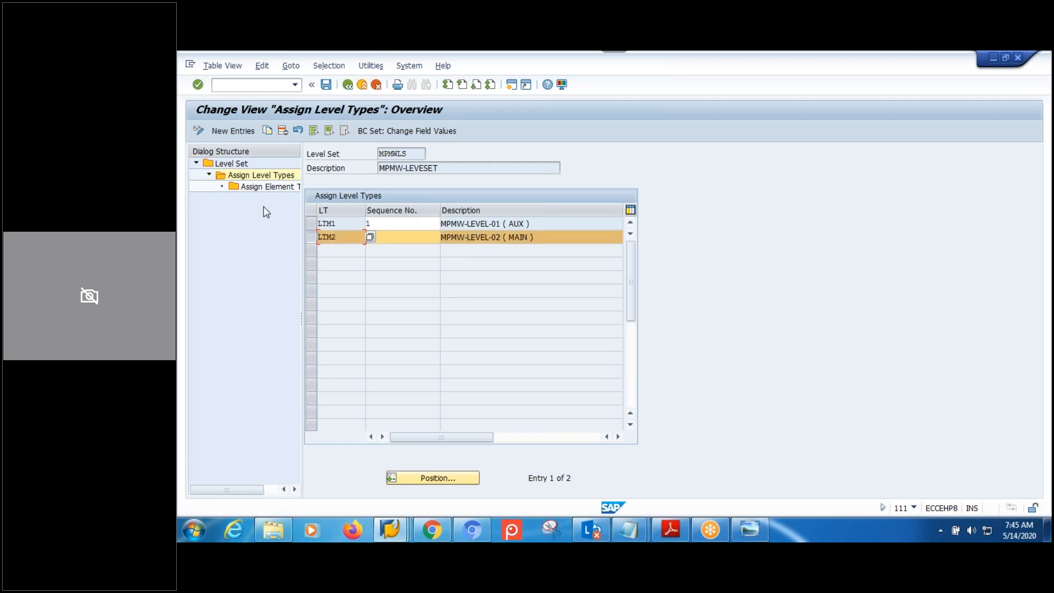
{"action": "double_click", "coordinate": [266, 188]}
{"action": "key", "text": "F5"}
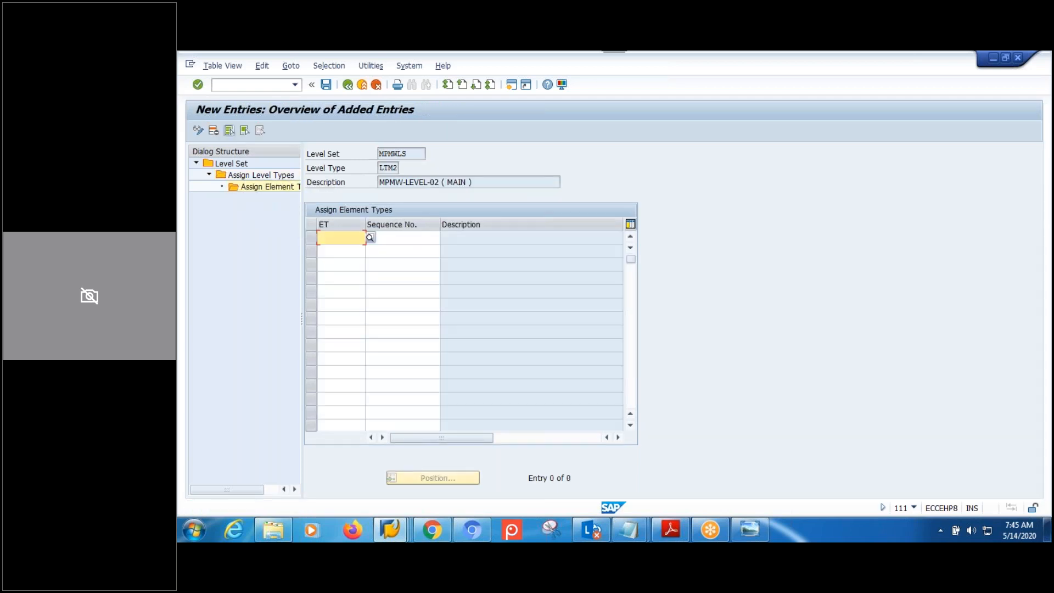
{"action": "left_click", "coordinate": [348, 240]}
{"action": "key", "text": "Down"}
{"action": "key", "text": "Return"}
Enter element type EMT2 with sequence 1, save, and return to the level set list.
{"action": "key", "text": "BackSpace"}
{"action": "type", "text": "2"}
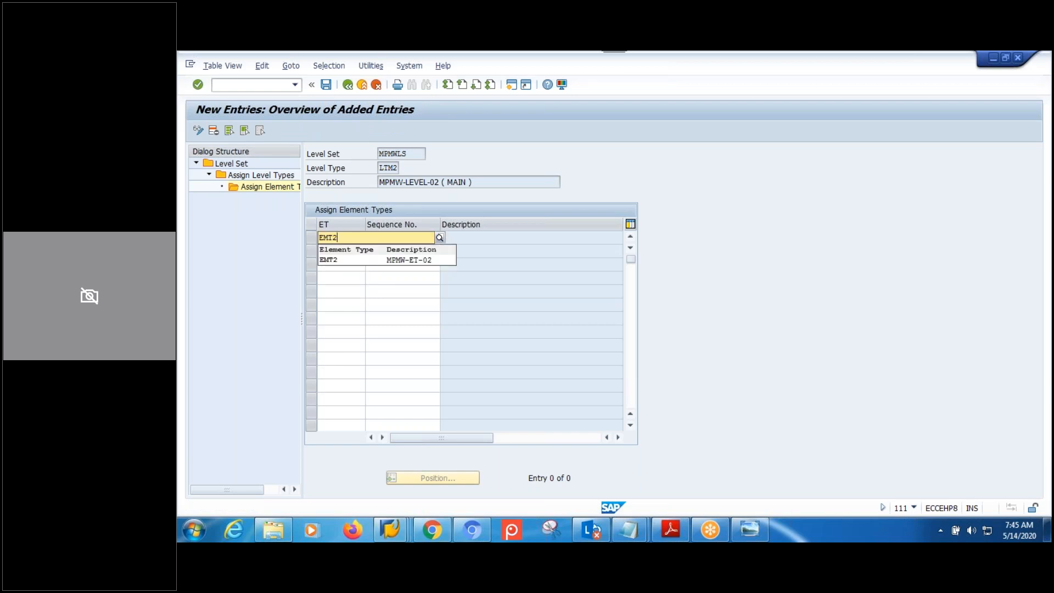
{"action": "left_click", "coordinate": [342, 260]}
{"action": "left_click", "coordinate": [396, 240]}
{"action": "type", "text": "1"}
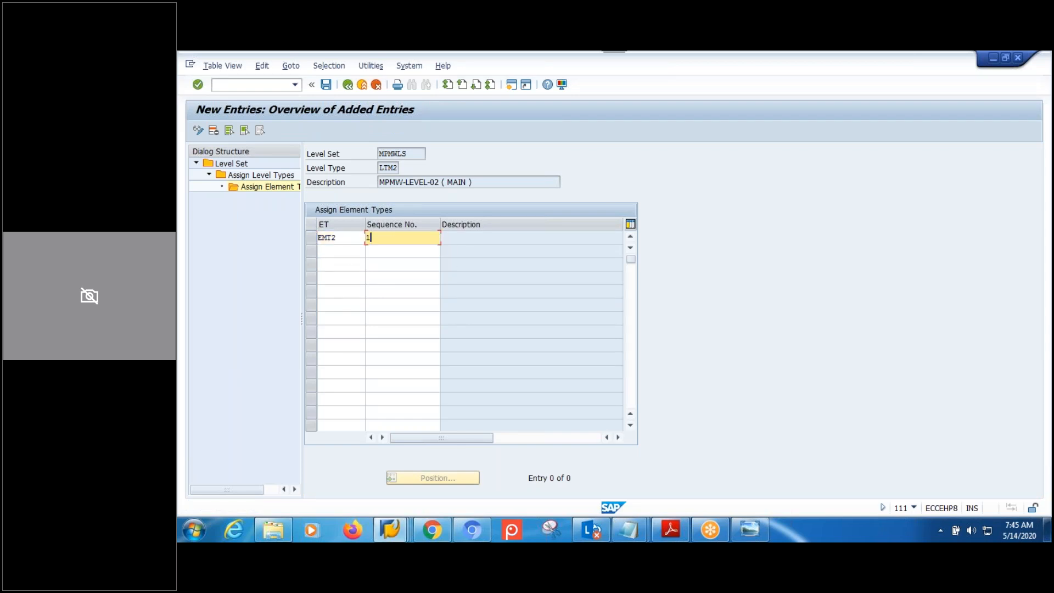
{"action": "left_click", "coordinate": [327, 84]}
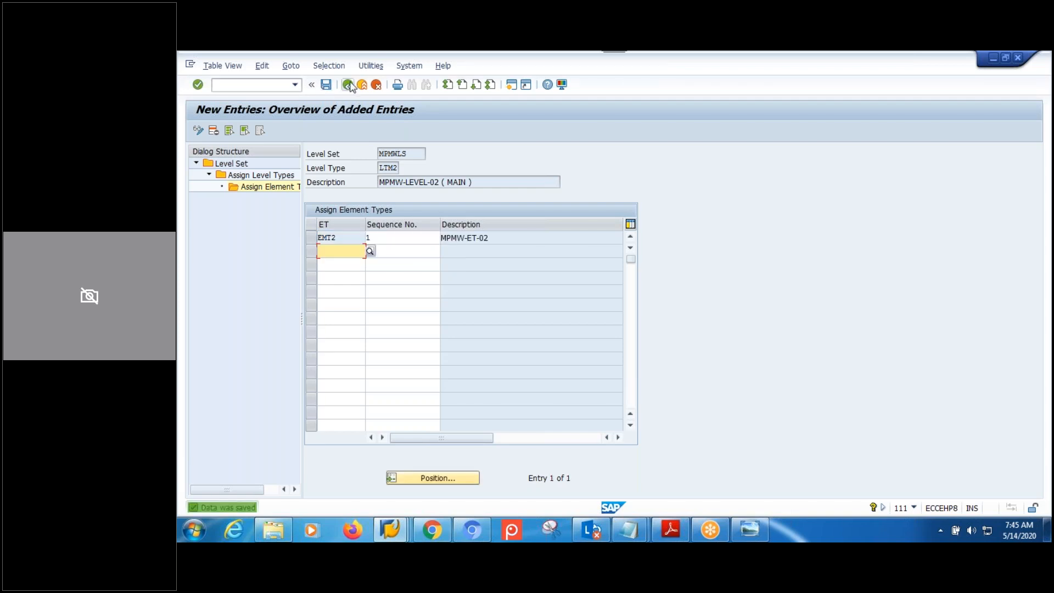
{"action": "left_click", "coordinate": [349, 84]}
{"action": "left_click", "coordinate": [348, 84]}
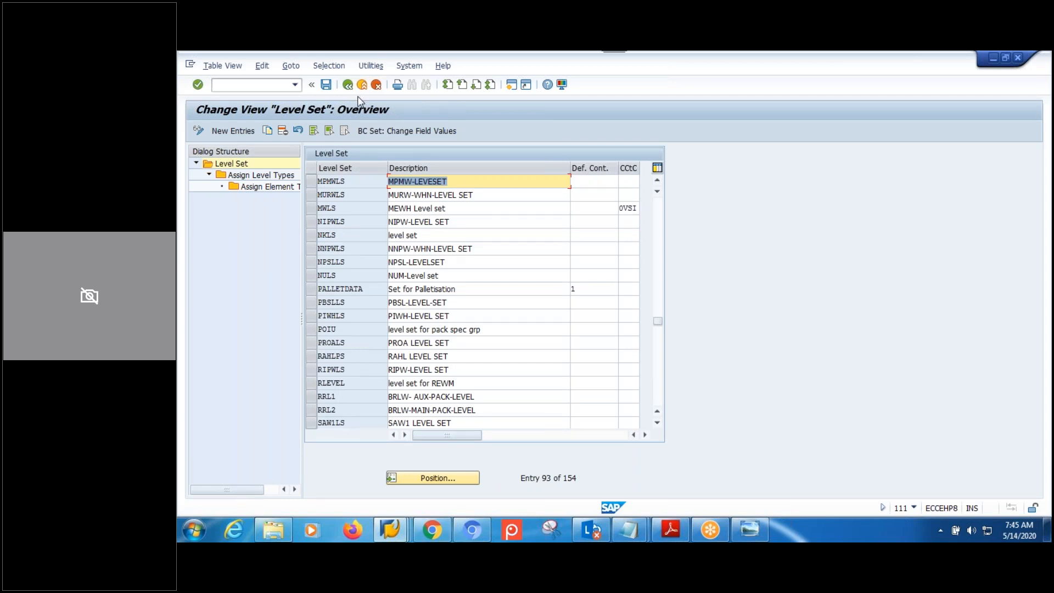
Run /SCWM/PACKSPEC from SAP Easy Access and create packaging specification 1789 in PS group MPMW.
{"action": "mouse_move", "coordinate": [390, 530]}
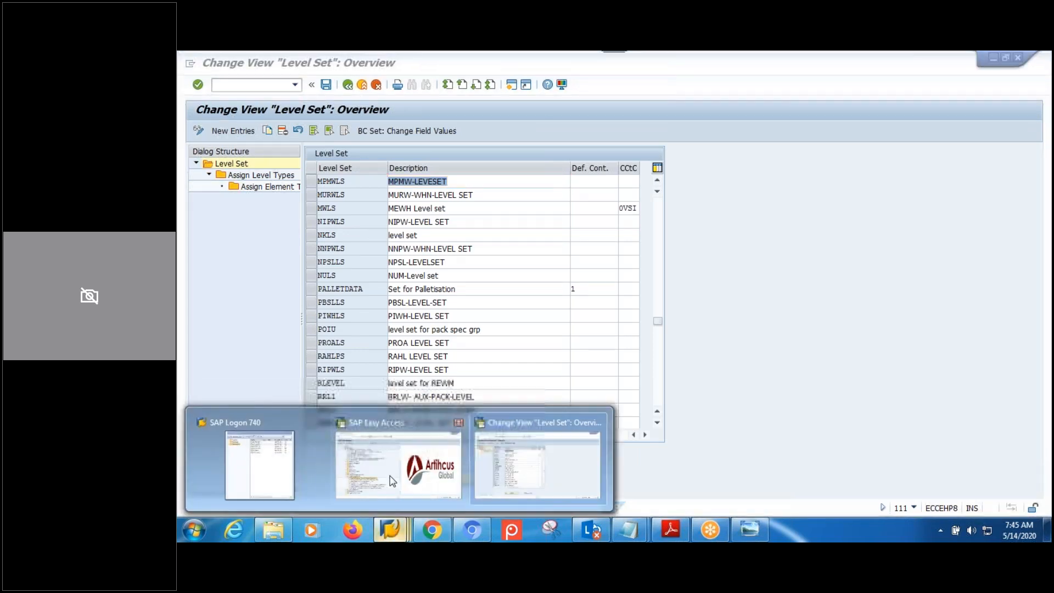
{"action": "left_click", "coordinate": [393, 493]}
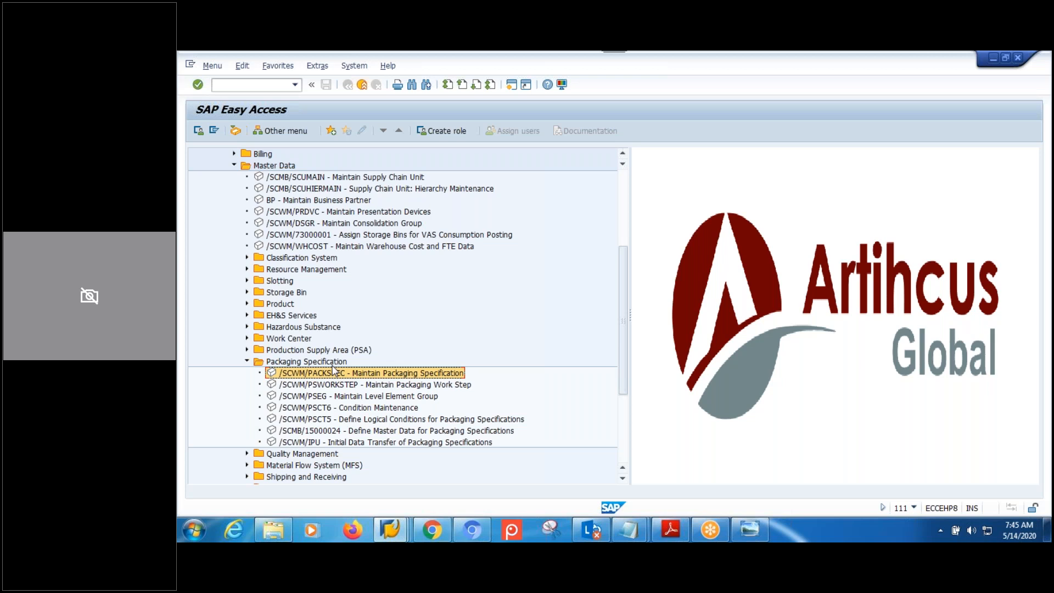
{"action": "double_click", "coordinate": [334, 375]}
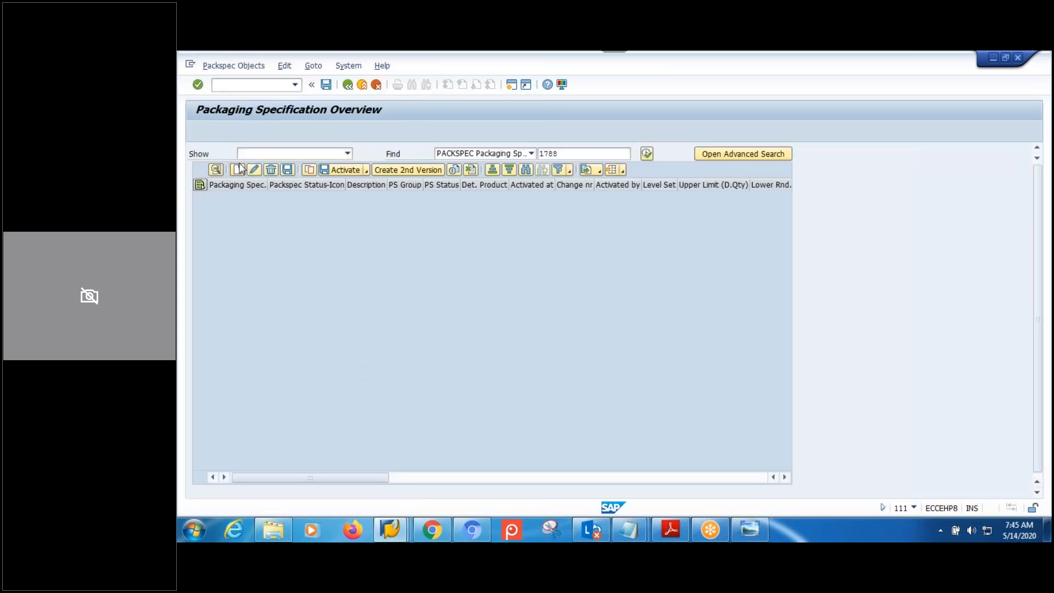
{"action": "left_click", "coordinate": [239, 169]}
{"action": "left_click", "coordinate": [411, 197]}
{"action": "scroll", "coordinate": [400, 269], "scroll_direction": "down", "scroll_amount": 5}
{"action": "scroll", "coordinate": [399, 270], "scroll_direction": "down", "scroll_amount": 10}
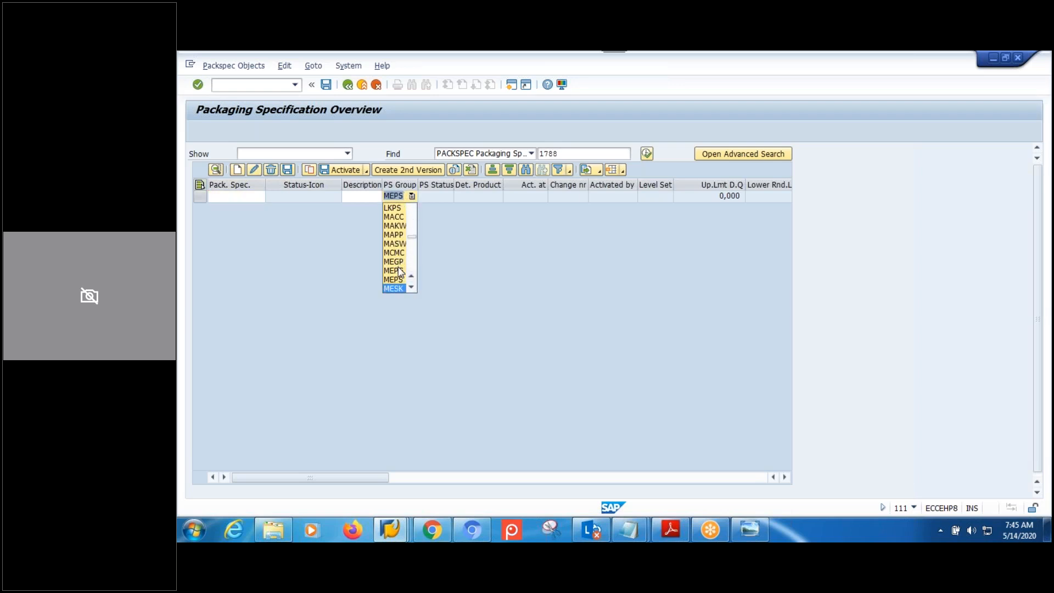
{"action": "scroll", "coordinate": [399, 270], "scroll_direction": "down", "scroll_amount": 3}
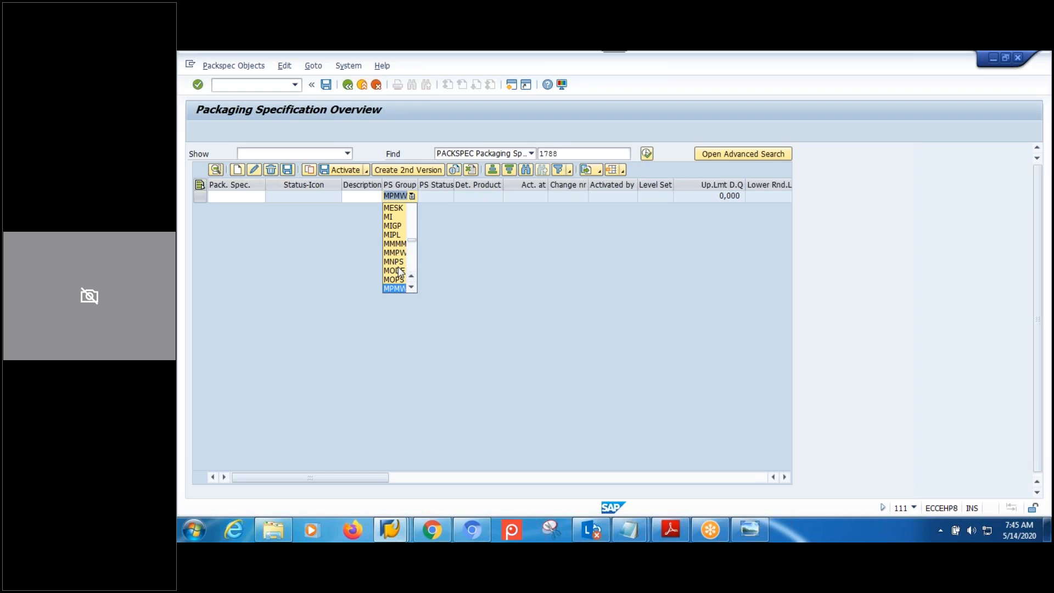
{"action": "key", "text": "Return"}
{"action": "key", "text": "Return"}
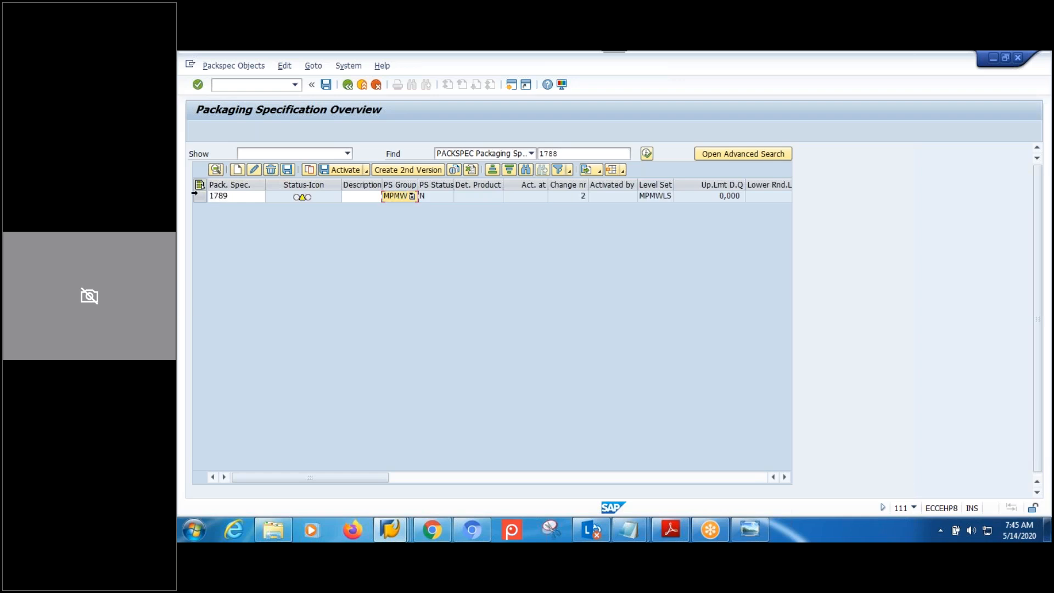
{"action": "left_click", "coordinate": [195, 195]}
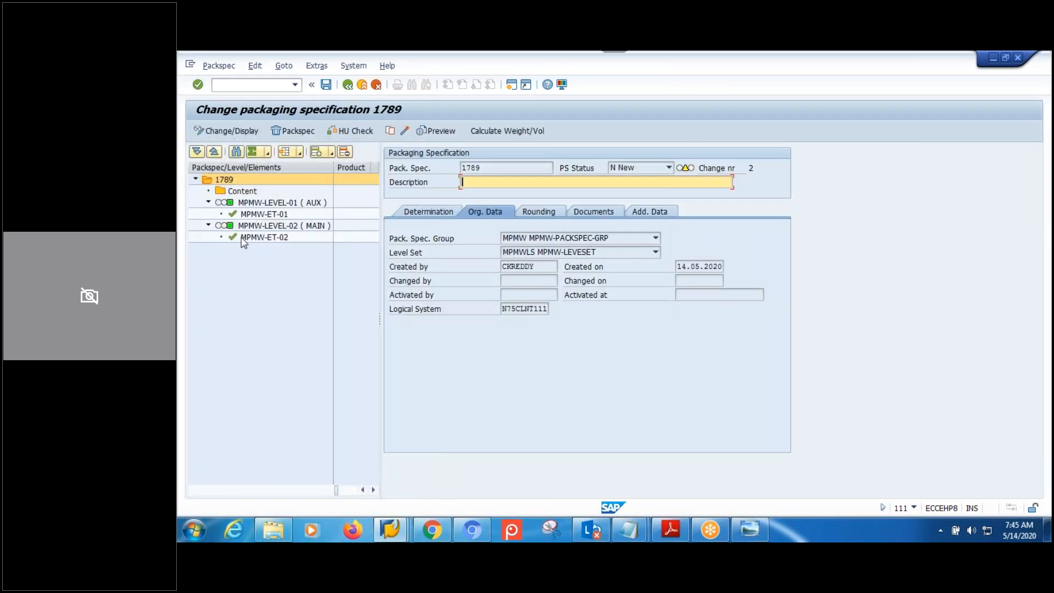
Check the details of elements MPMW-ET-01, MPMW-ET-02 and level MPMW-LEVEL-01 in spec 1789.
{"action": "left_click", "coordinate": [270, 214]}
{"action": "left_click", "coordinate": [269, 237]}
{"action": "left_click", "coordinate": [270, 215]}
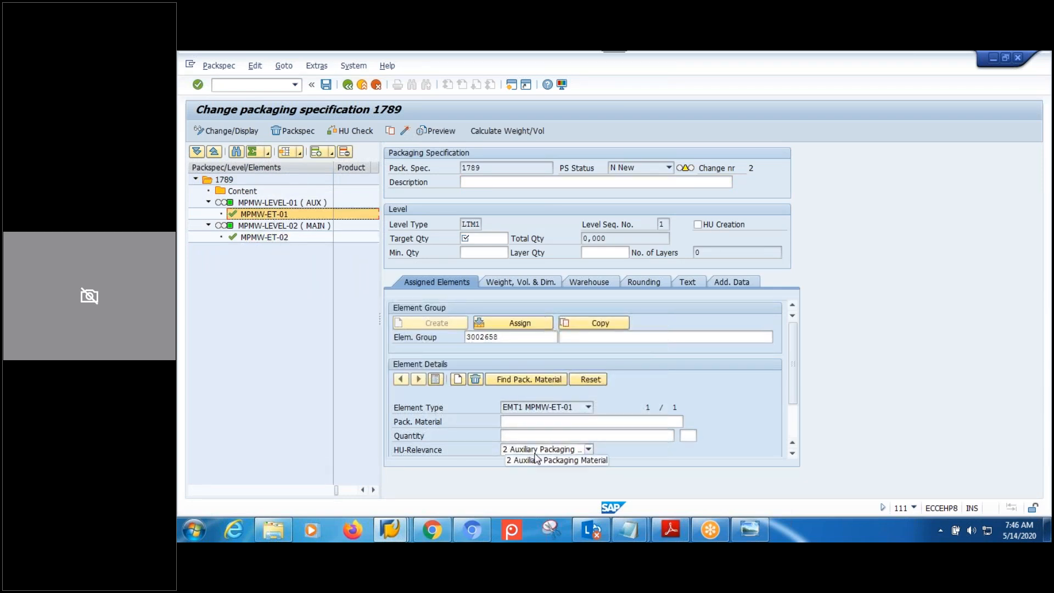
{"action": "left_click", "coordinate": [269, 204]}
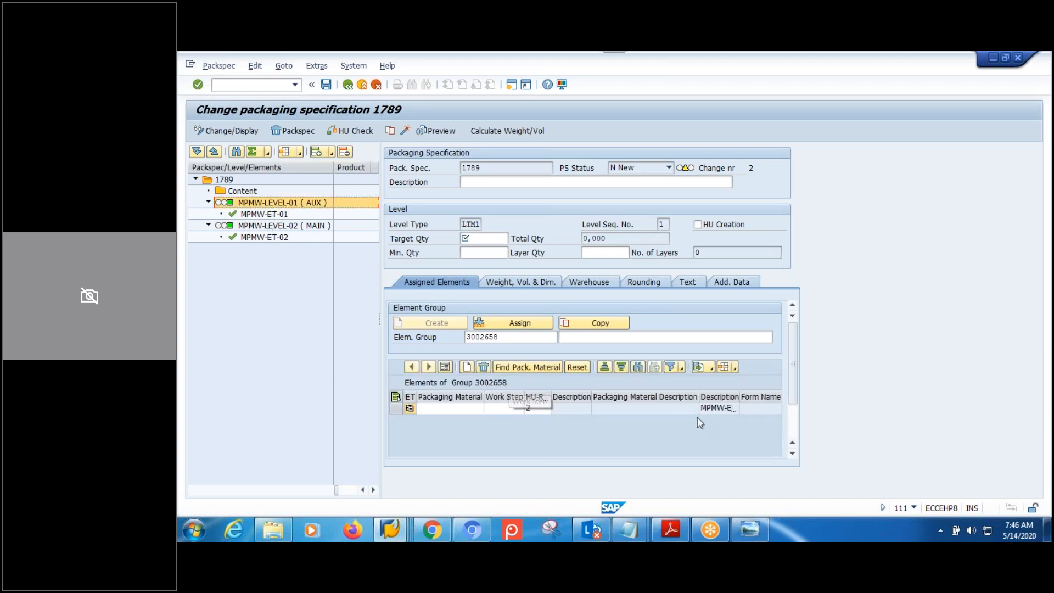
{"action": "left_click", "coordinate": [267, 216]}
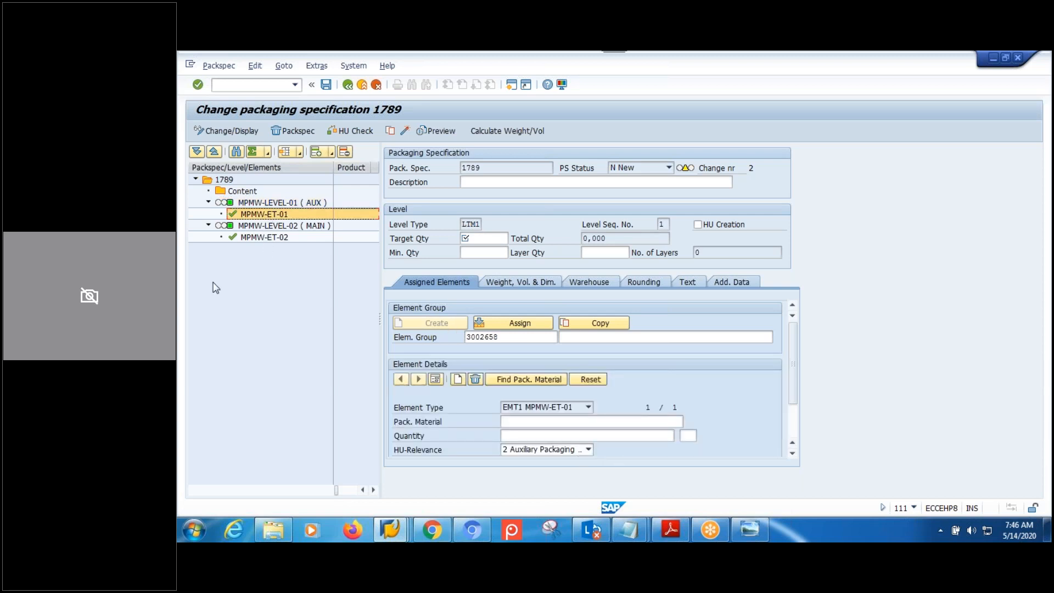
{"action": "left_click", "coordinate": [262, 240]}
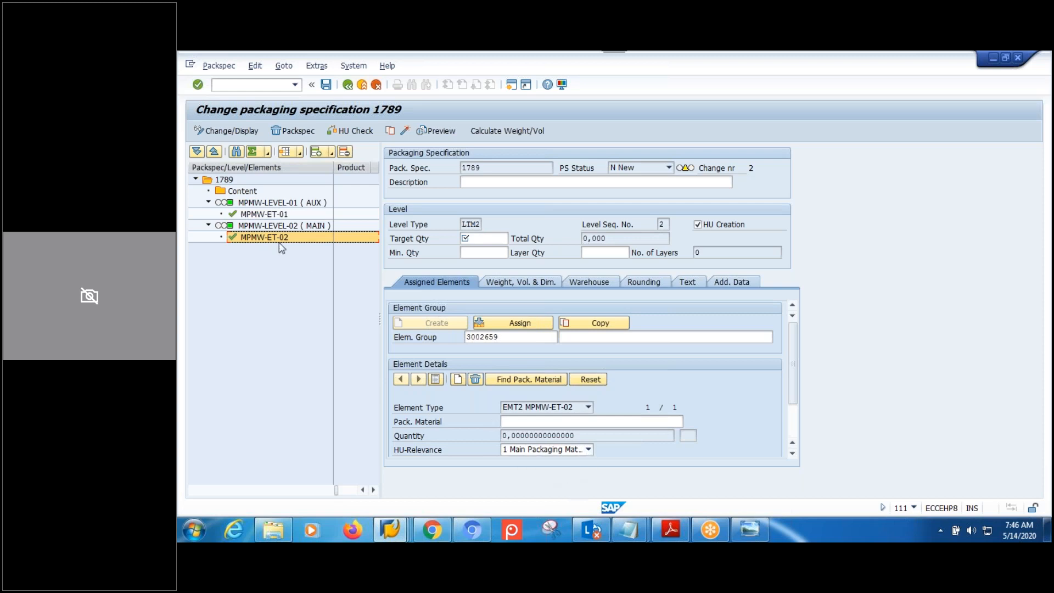
Compare the auxiliary and main level details, then bring up the packaging specification diagram.
{"action": "left_click", "coordinate": [275, 202]}
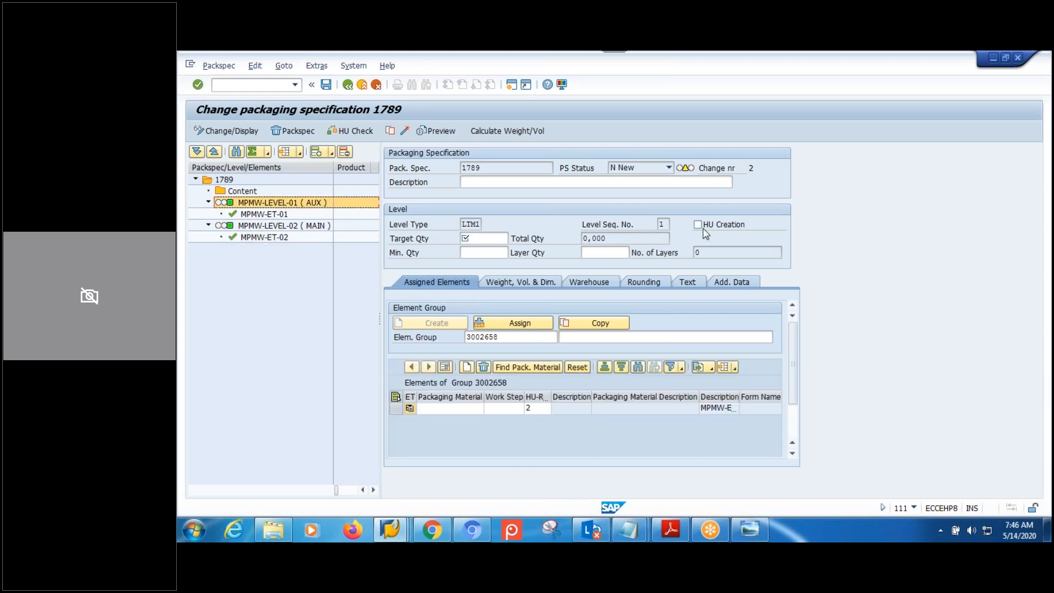
{"action": "left_click", "coordinate": [298, 229]}
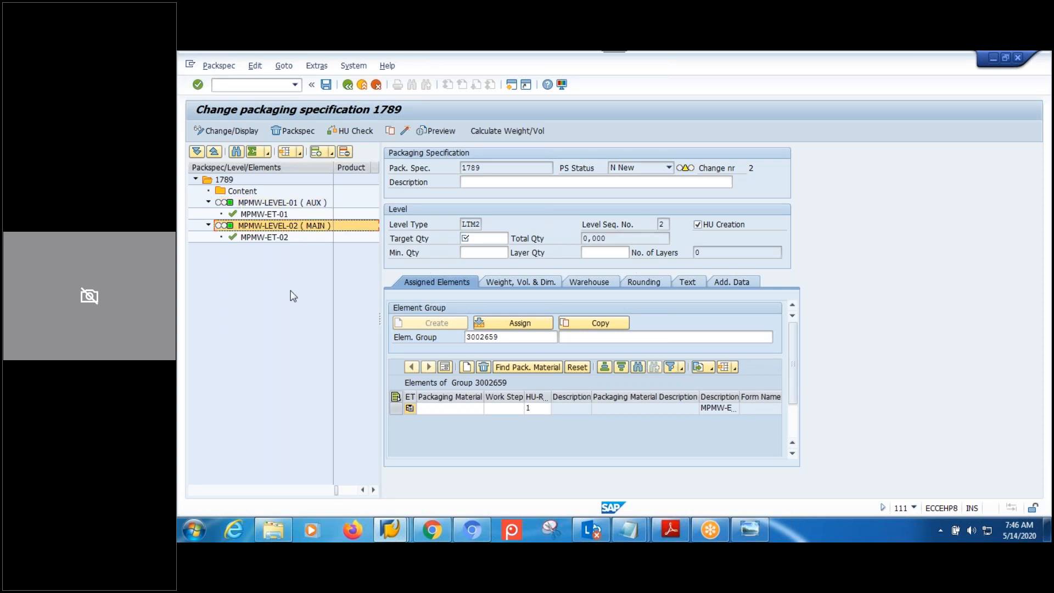
{"action": "left_click", "coordinate": [275, 204]}
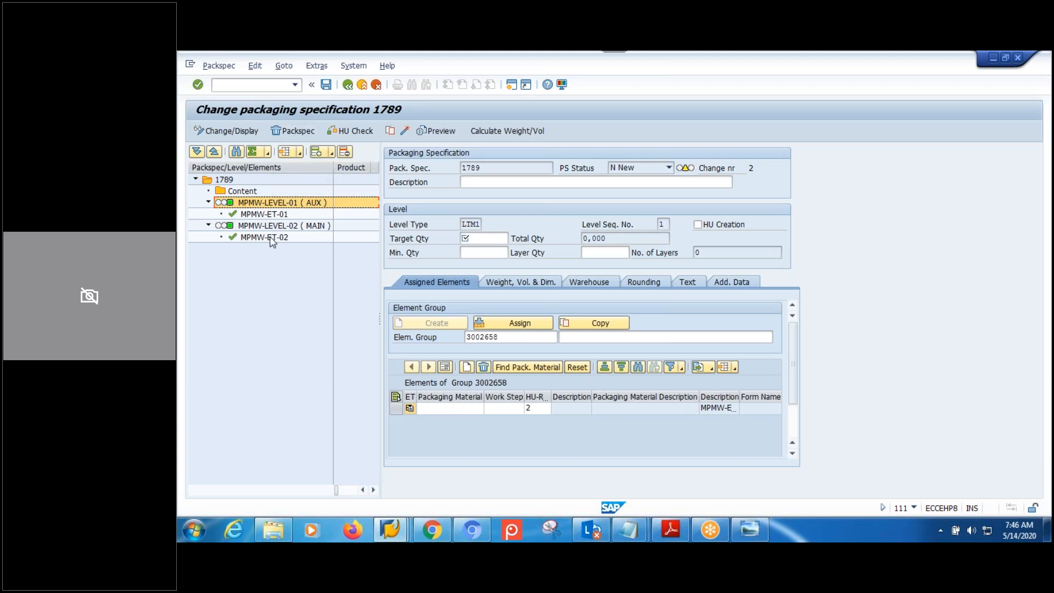
{"action": "left_click", "coordinate": [752, 528]}
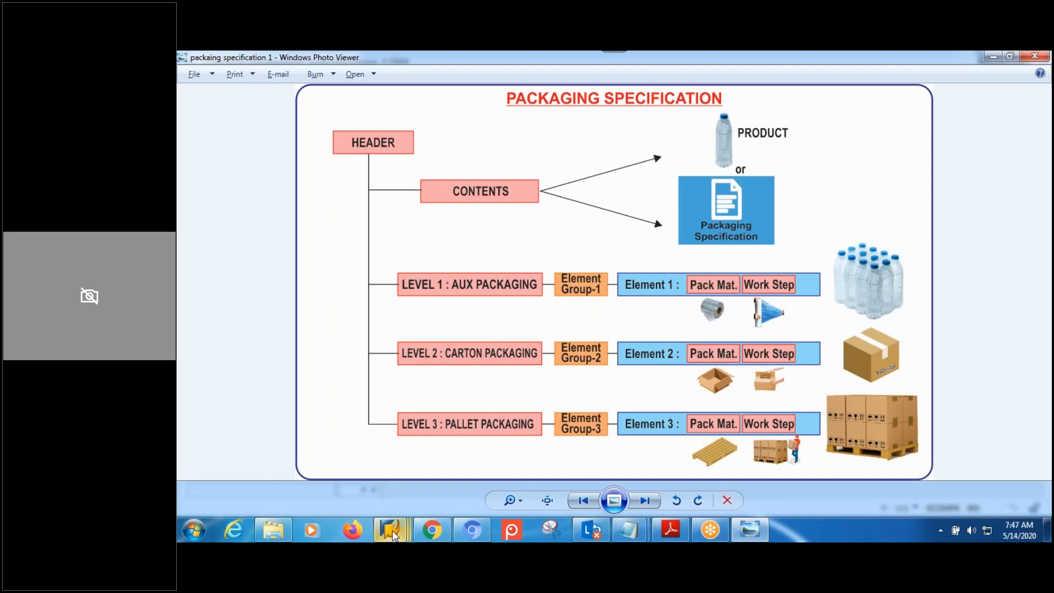
Return from the diagram to SAP's Change View "Level Set" window.
{"action": "mouse_move", "coordinate": [391, 530]}
{"action": "left_click", "coordinate": [542, 470]}
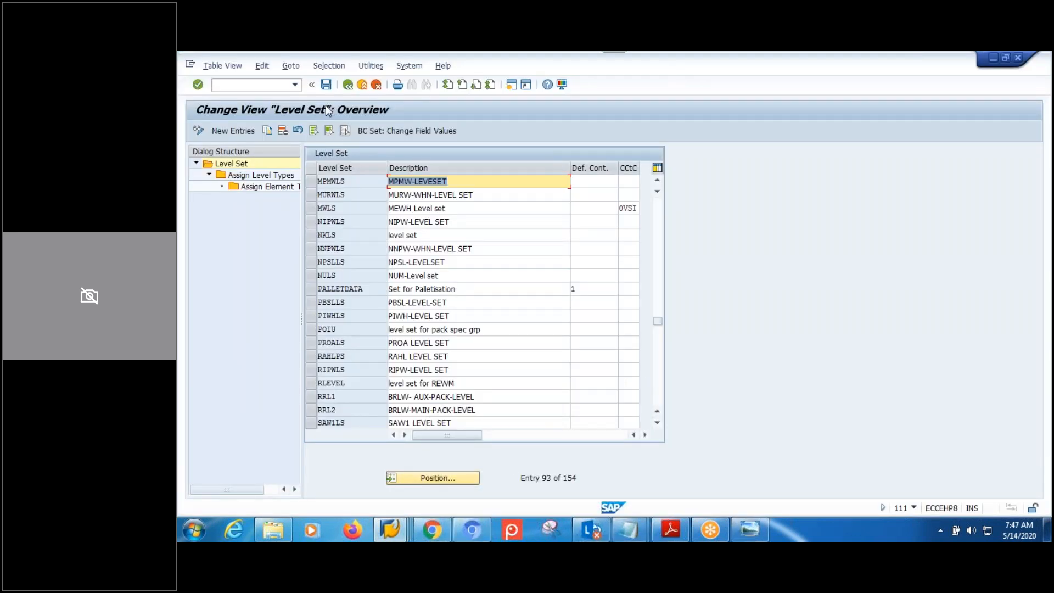
Back out to the SAP Reference IMG and expand EWM Master Data down to Packaging Specification.
{"action": "left_click", "coordinate": [348, 86]}
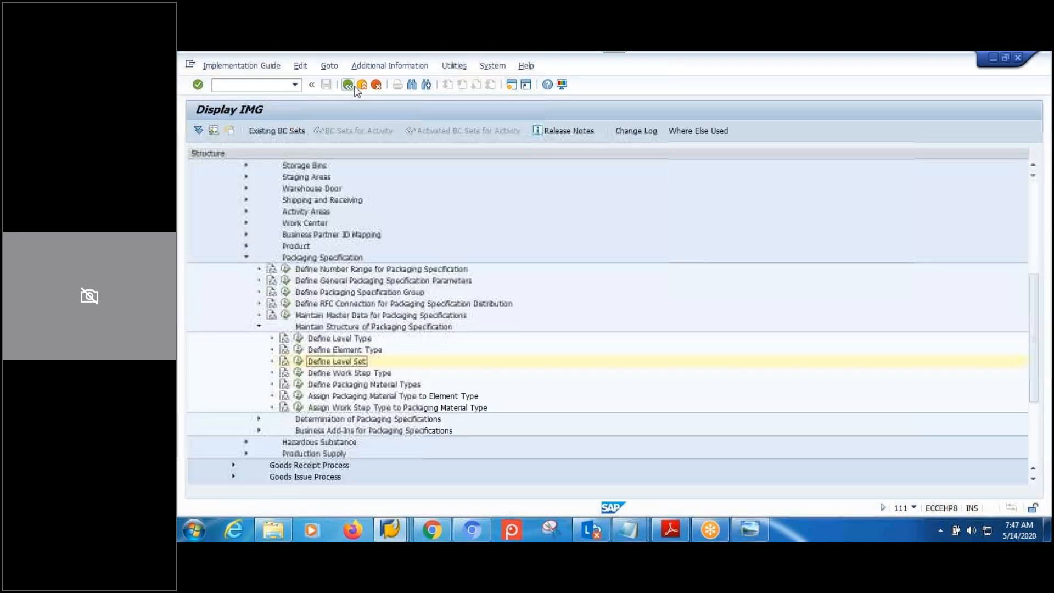
{"action": "left_click", "coordinate": [351, 86]}
{"action": "left_click", "coordinate": [245, 131]}
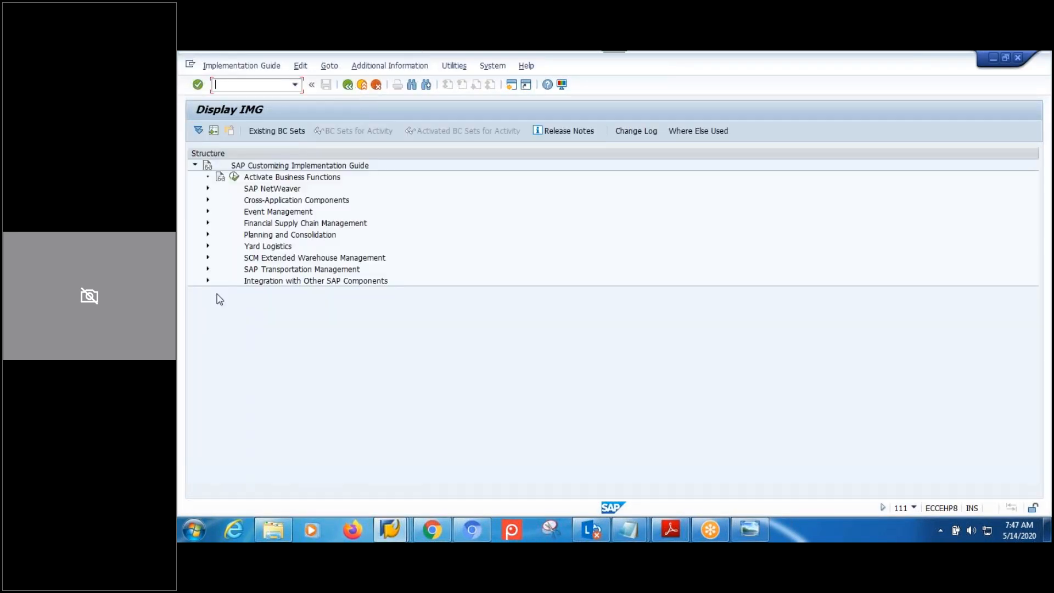
{"action": "left_click", "coordinate": [208, 257]}
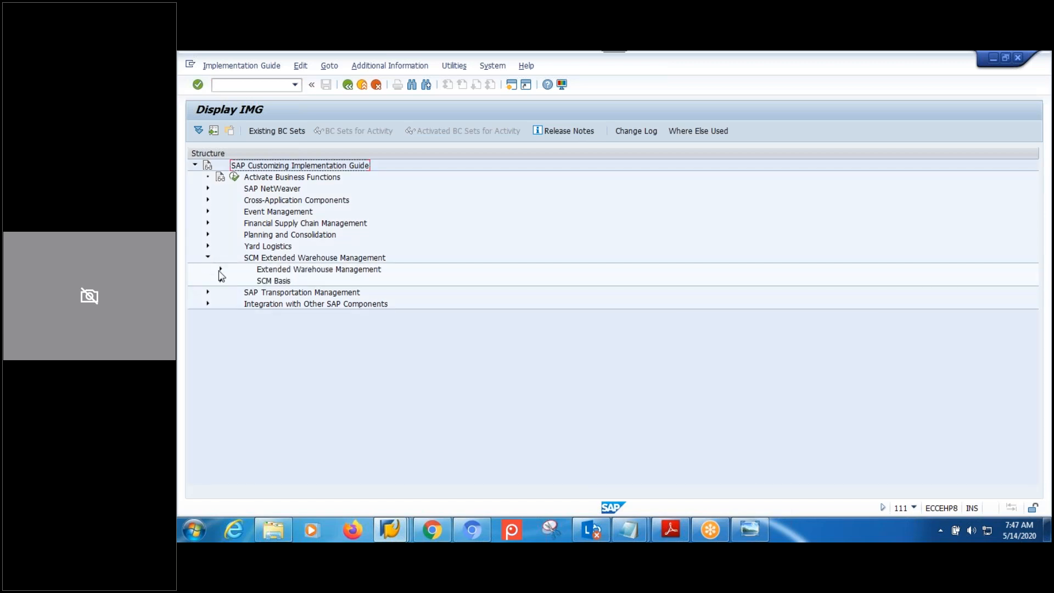
{"action": "left_click", "coordinate": [220, 270]}
{"action": "left_click", "coordinate": [233, 281]}
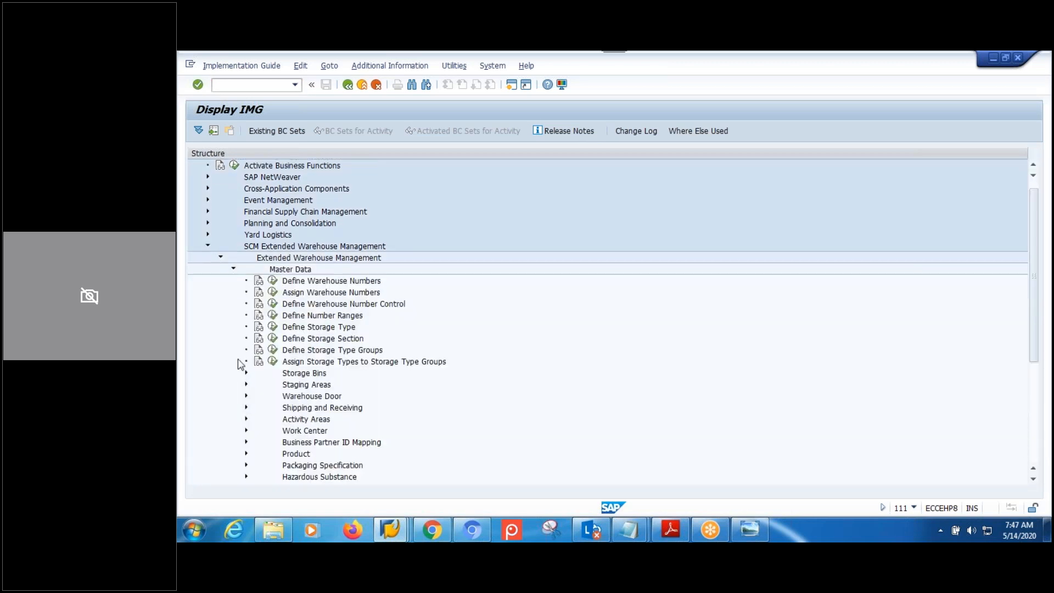
{"action": "scroll", "coordinate": [320, 415], "scroll_direction": "down", "scroll_amount": 2}
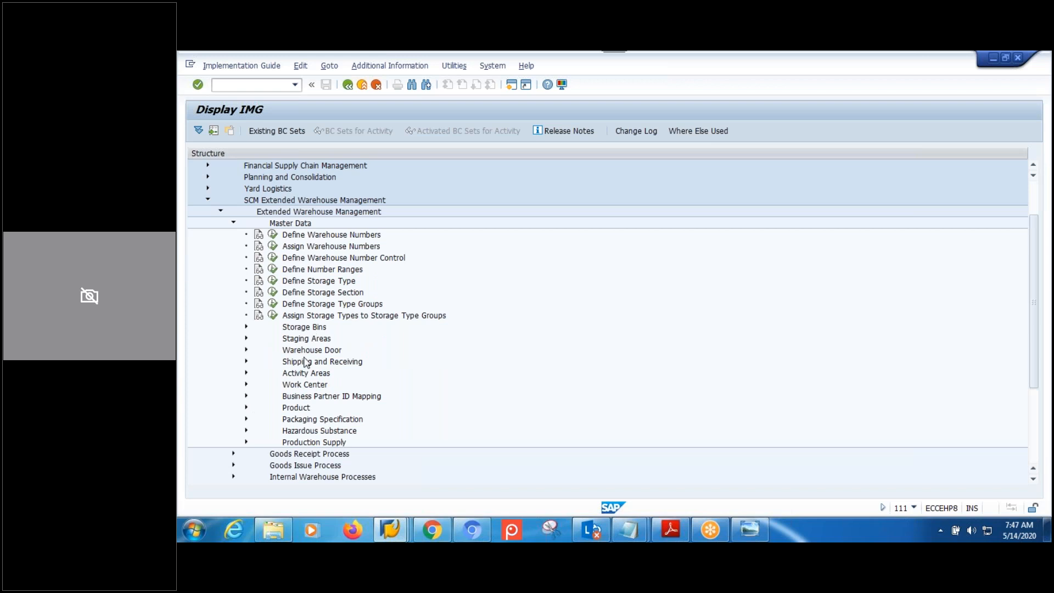
{"action": "left_click", "coordinate": [246, 419]}
Expand Maintain Structure of Packaging Specification and select the Define Work Step Type activity.
{"action": "scroll", "coordinate": [248, 424], "scroll_direction": "down", "scroll_amount": 5}
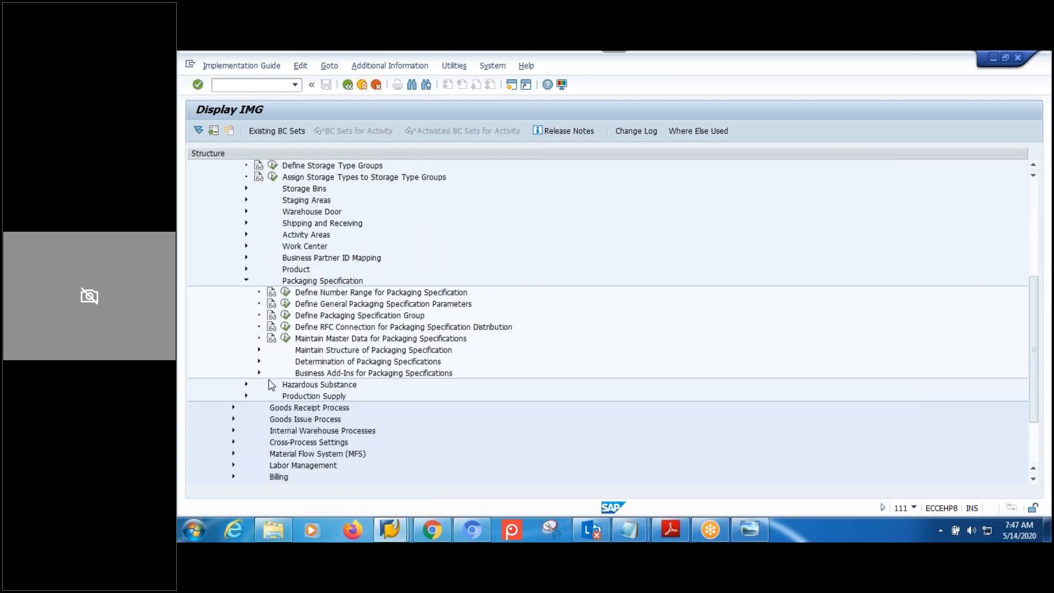
{"action": "left_click", "coordinate": [330, 352]}
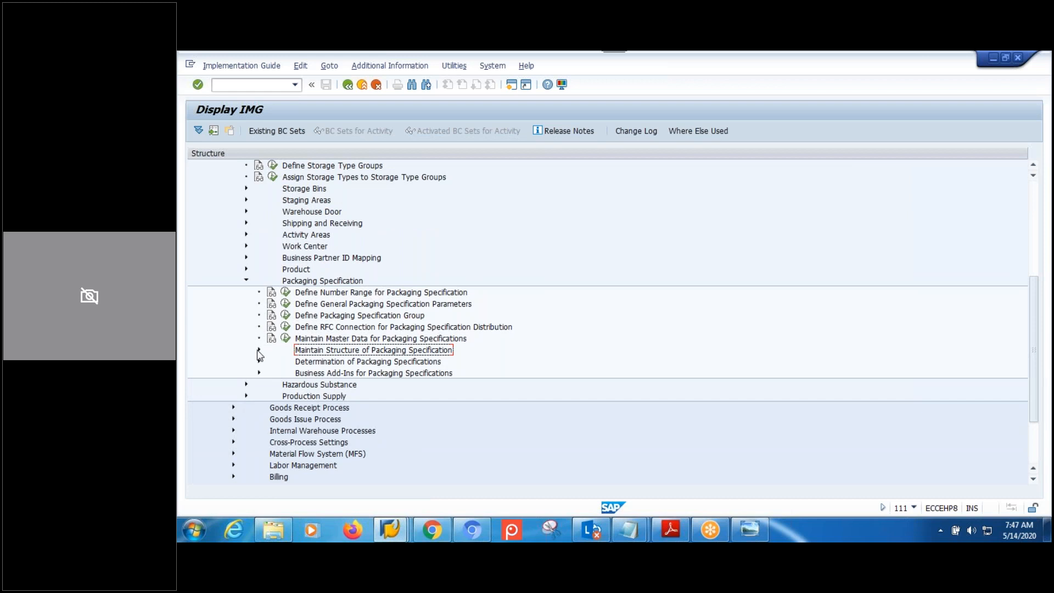
{"action": "left_click", "coordinate": [258, 350]}
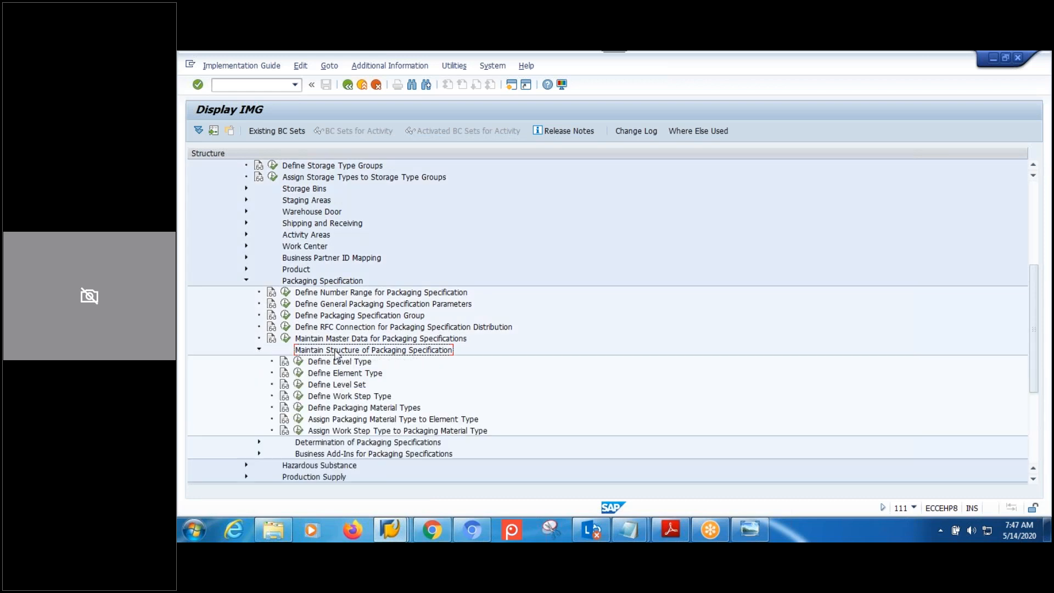
{"action": "left_click", "coordinate": [356, 362]}
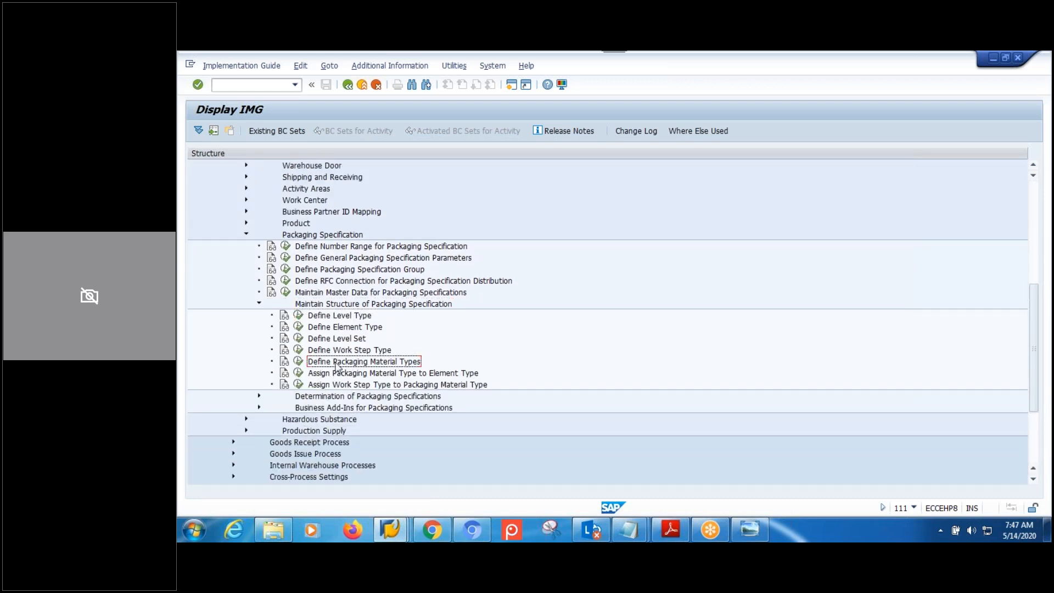
{"action": "scroll", "coordinate": [357, 362], "scroll_direction": "down", "scroll_amount": 1}
{"action": "left_click", "coordinate": [370, 355]}
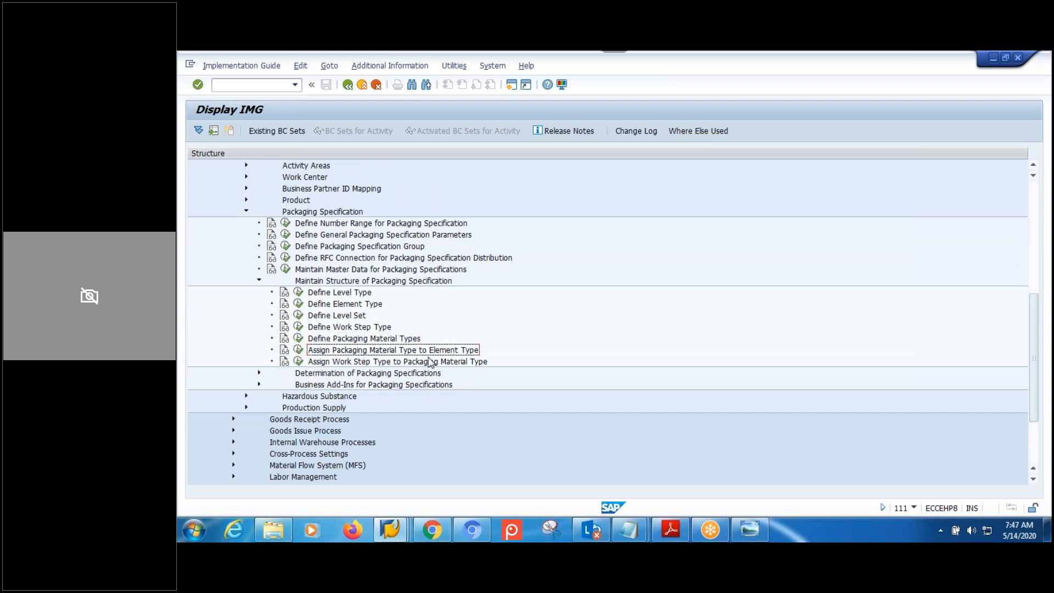
{"action": "left_click", "coordinate": [339, 339]}
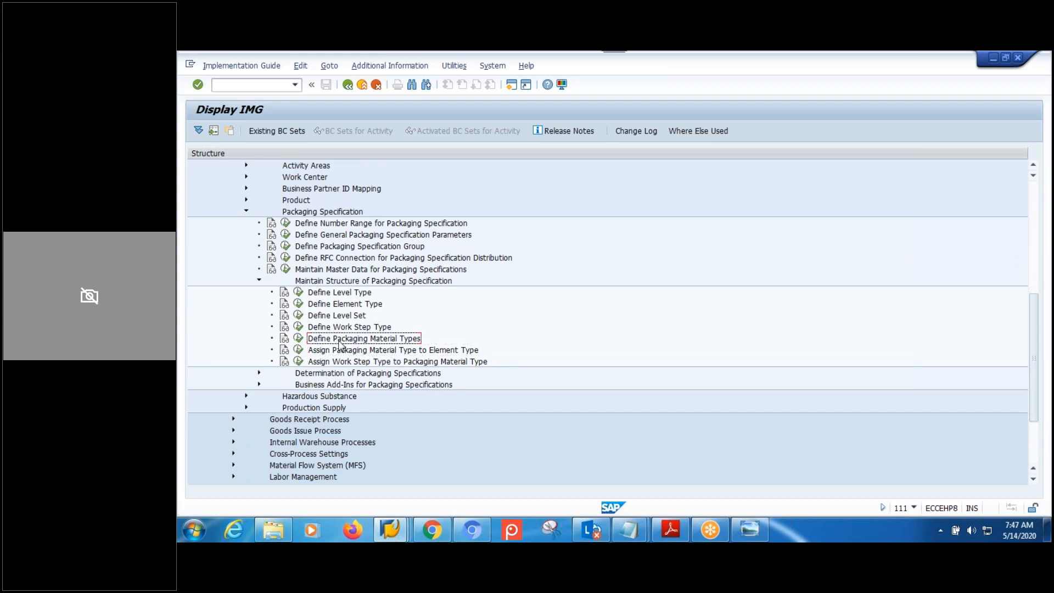
{"action": "left_click", "coordinate": [344, 330]}
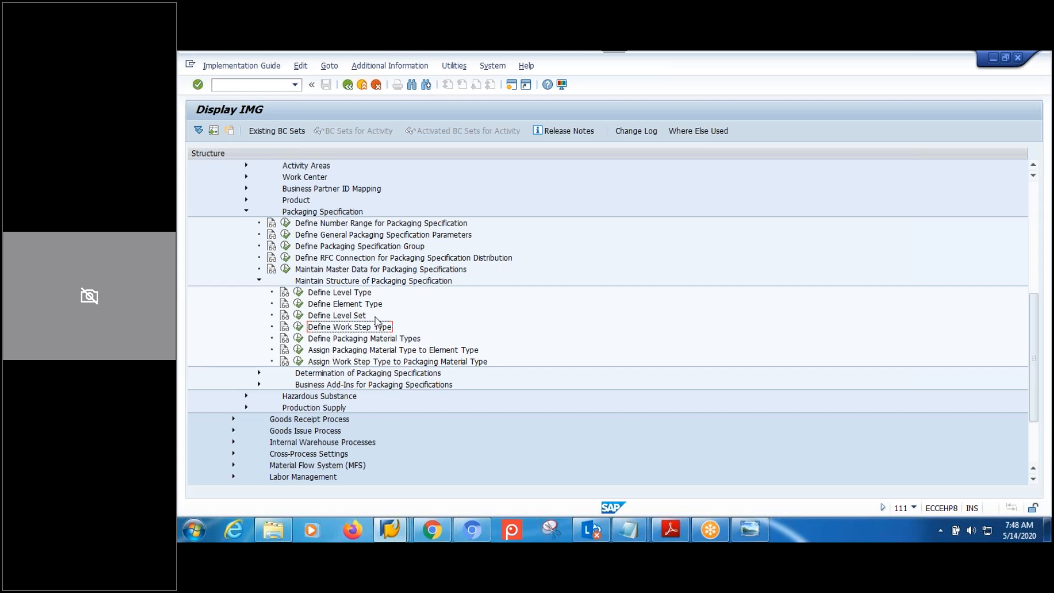
{"action": "left_click", "coordinate": [298, 327]}
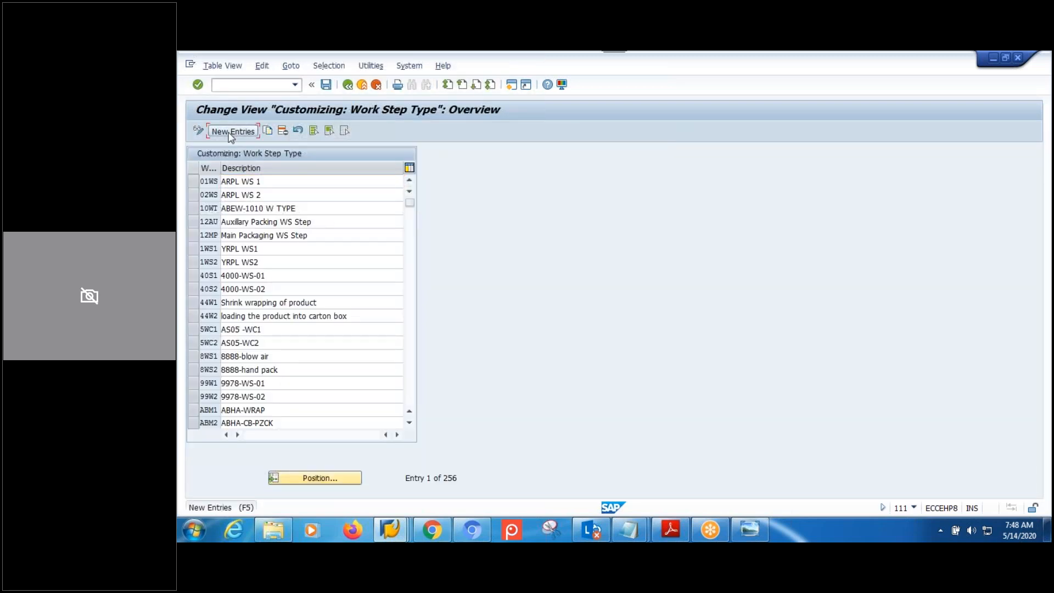
Delete the mistakenly entered MPH1 work step type.
{"action": "left_click", "coordinate": [232, 130]}
{"action": "type", "text": "MPH1"}
{"action": "key", "text": "Return"}
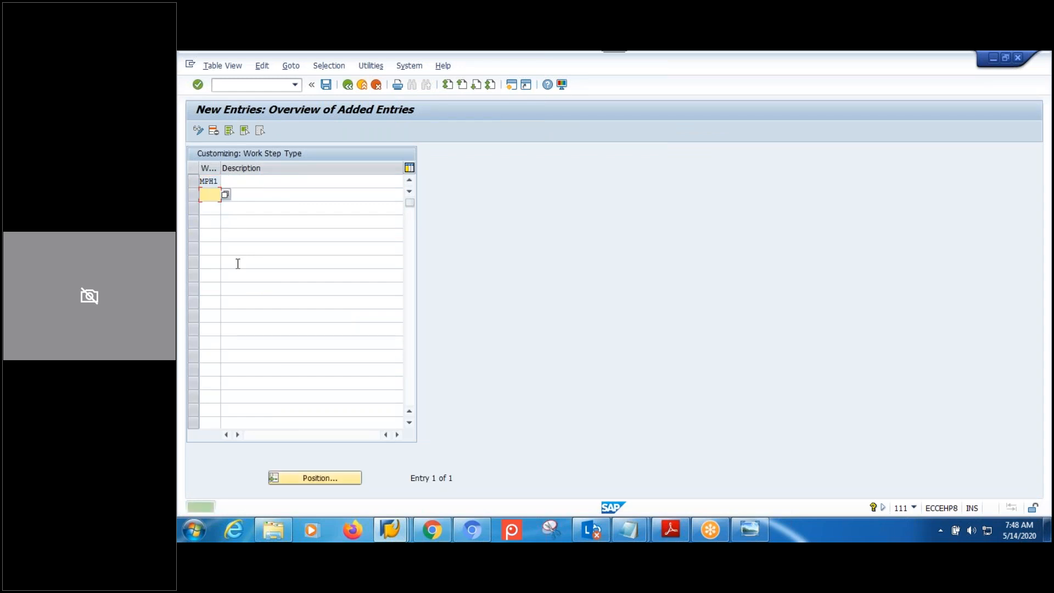
{"action": "left_click", "coordinate": [245, 183]}
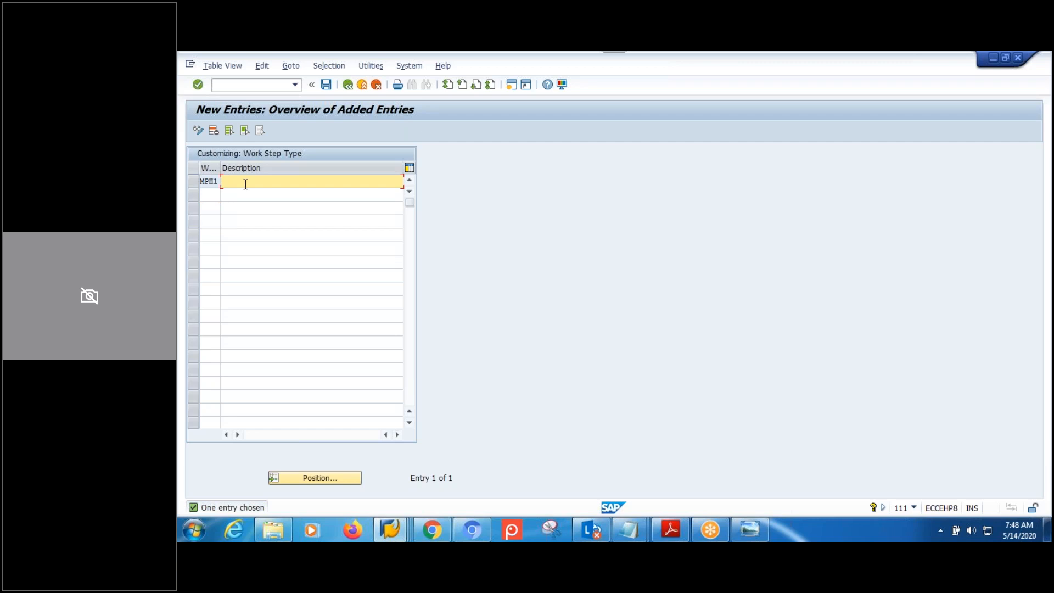
{"action": "left_click", "coordinate": [194, 181]}
{"action": "left_click", "coordinate": [214, 130]}
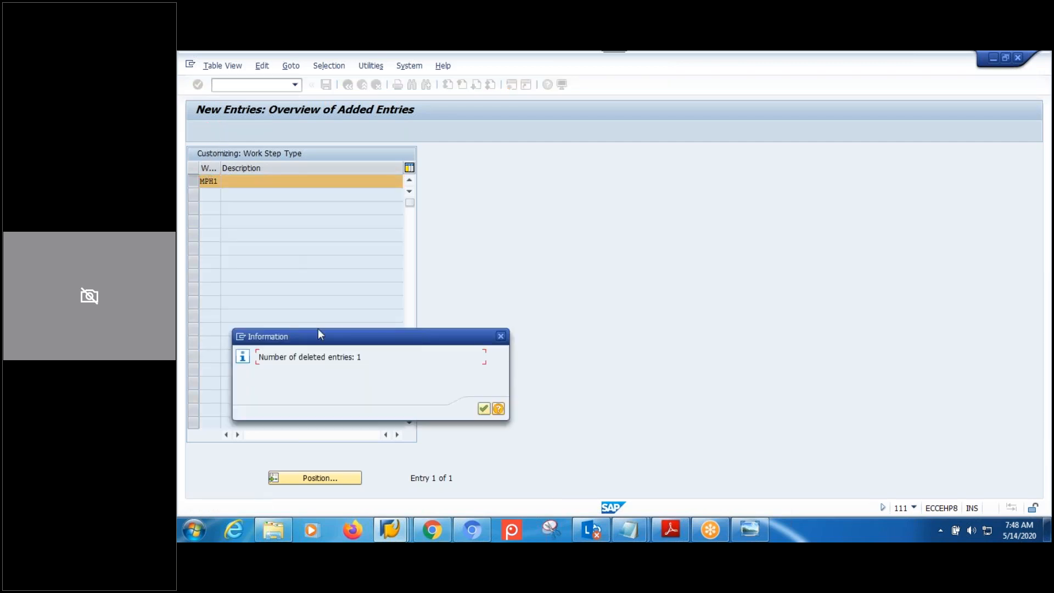
{"action": "left_click", "coordinate": [480, 409]}
Enter work step types MP01 (MPMW-WS-01) and MP02 (MPMW-WS-02).
{"action": "left_click", "coordinate": [230, 131]}
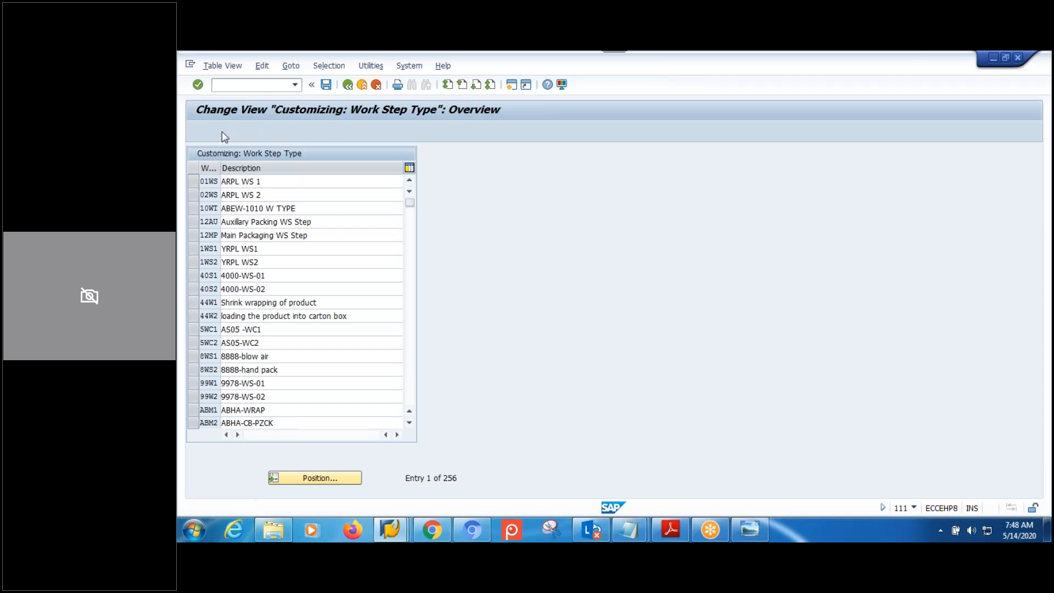
{"action": "type", "text": "M"}
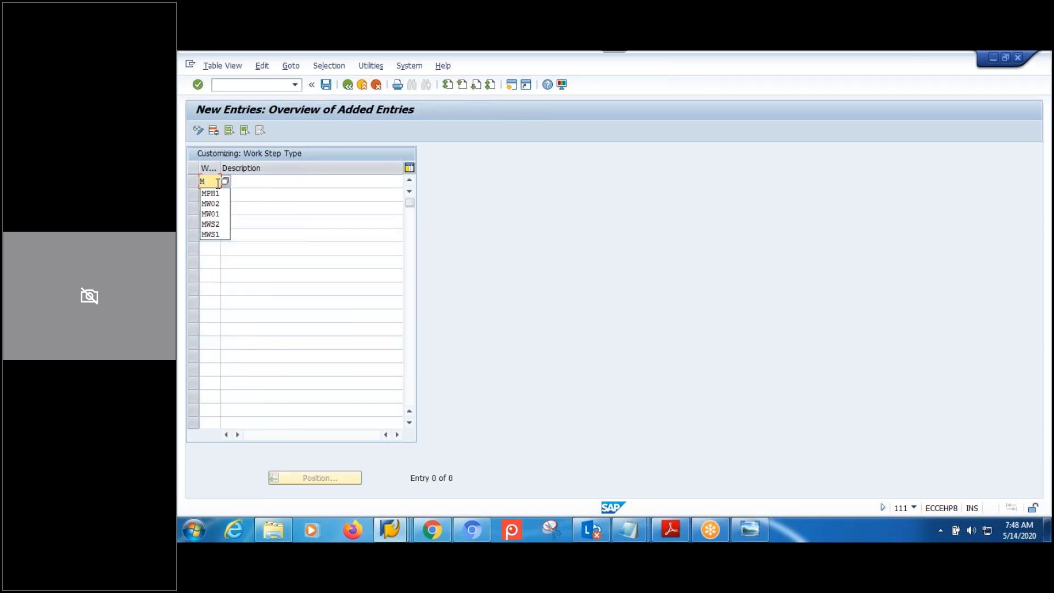
{"action": "type", "text": "P01"}
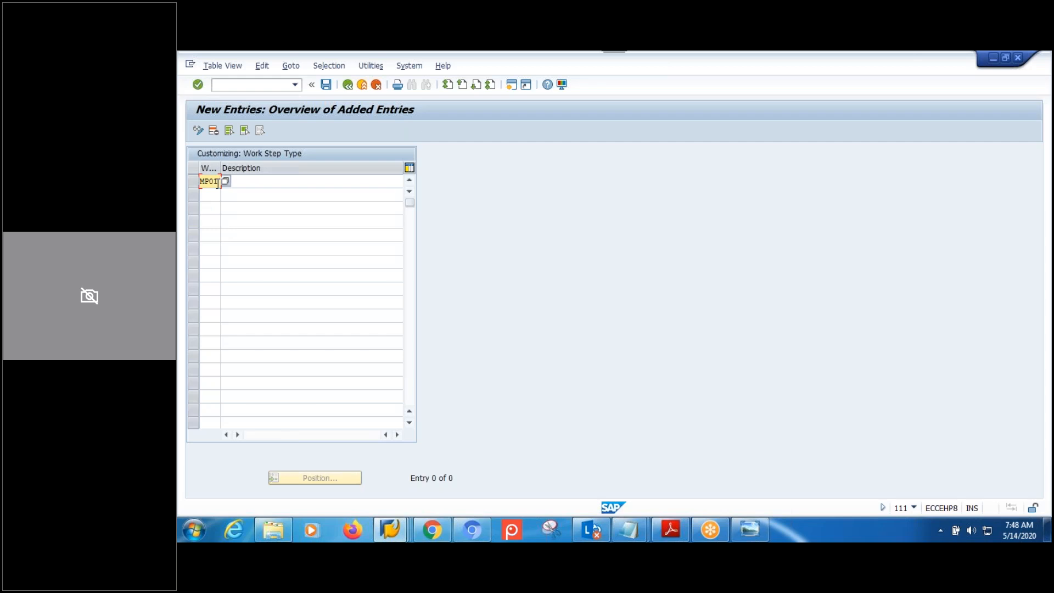
{"action": "key", "text": "Return"}
{"action": "left_click", "coordinate": [244, 181]}
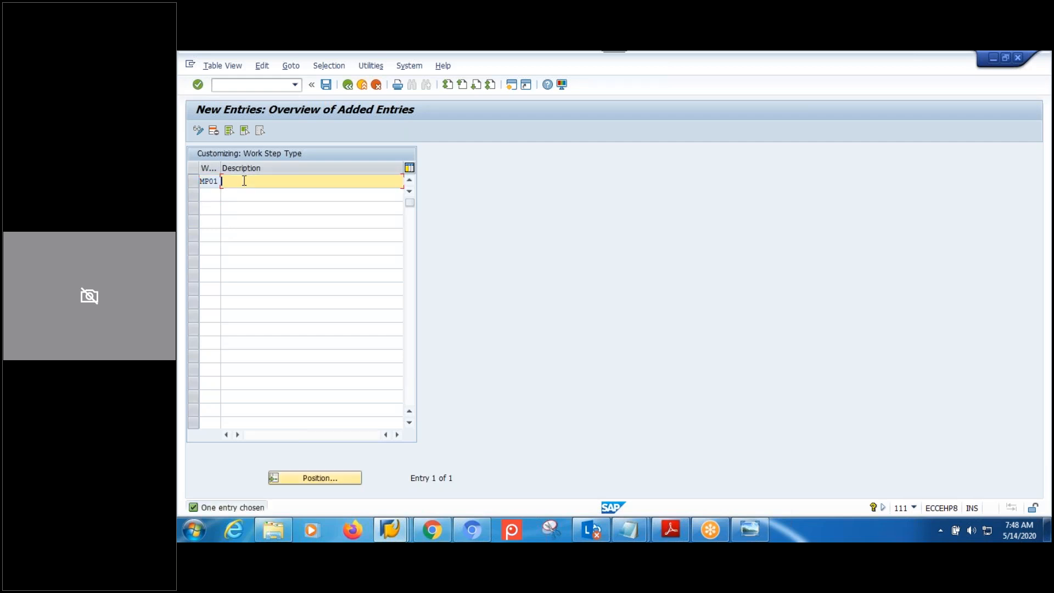
{"action": "type", "text": "MPMW-WS-01"}
{"action": "left_click", "coordinate": [205, 195]}
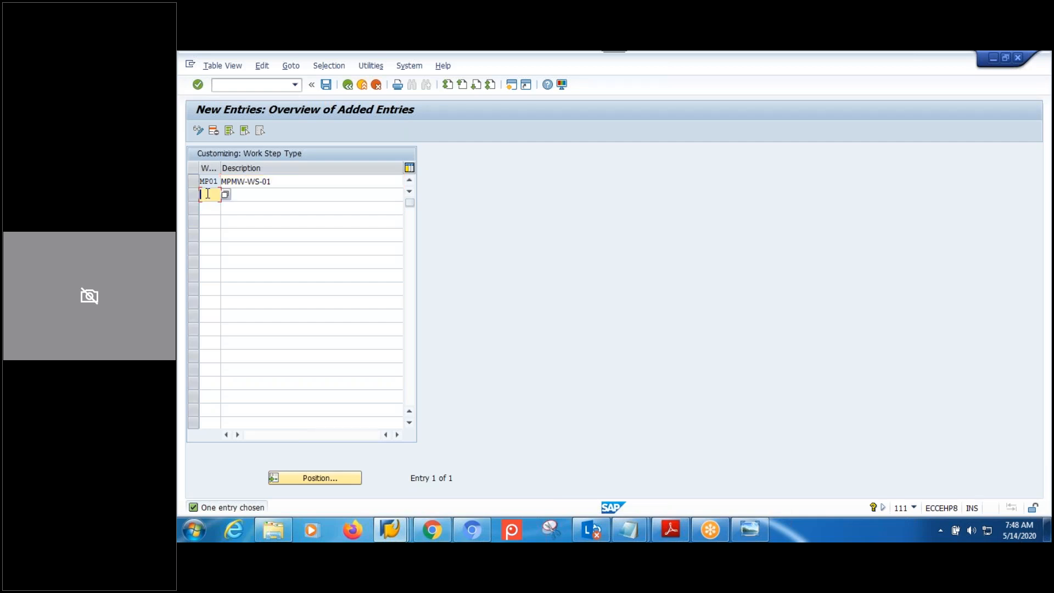
{"action": "type", "text": "MP02"}
{"action": "left_click", "coordinate": [249, 195]}
{"action": "type", "text": "MPM"}
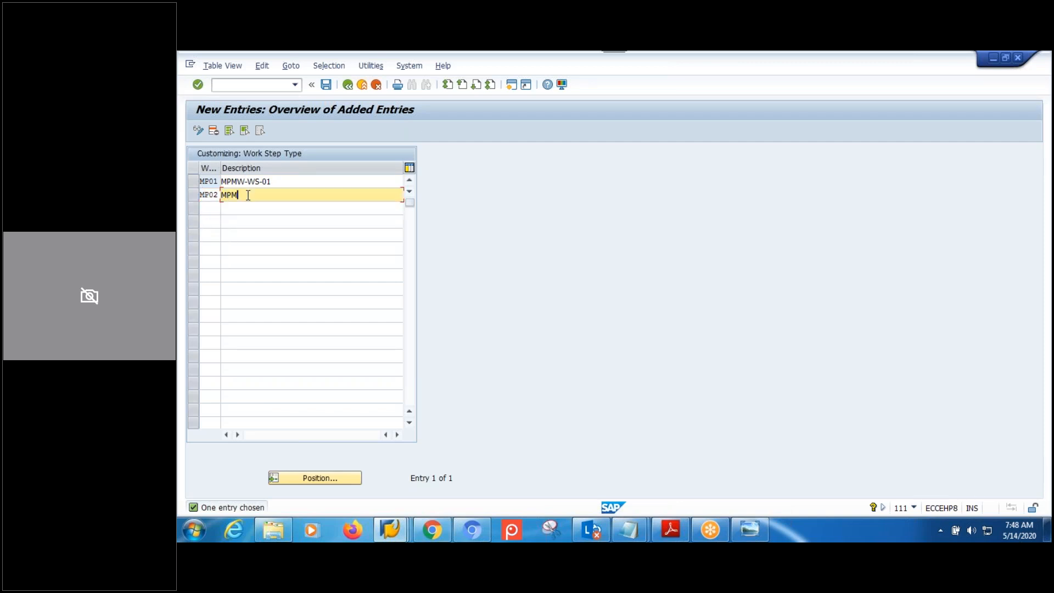
{"action": "type", "text": "W-WS-02"}
{"action": "key", "text": "Return"}
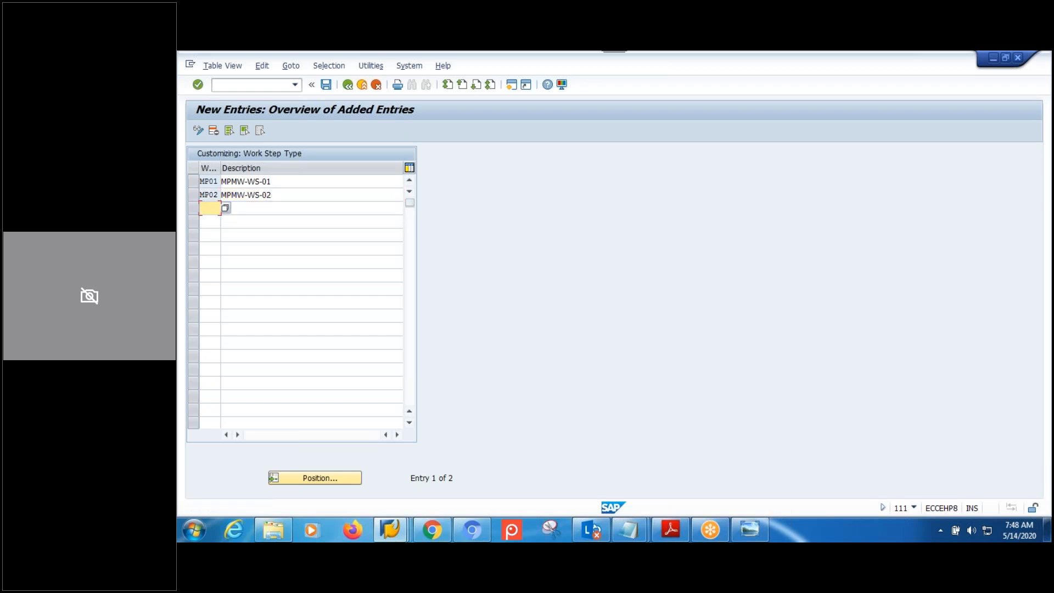
Save the work step types to the customizing request and return to the IMG tree.
{"action": "left_click", "coordinate": [327, 84]}
{"action": "left_click", "coordinate": [364, 268]}
{"action": "left_click", "coordinate": [285, 181]}
{"action": "left_click", "coordinate": [289, 195]}
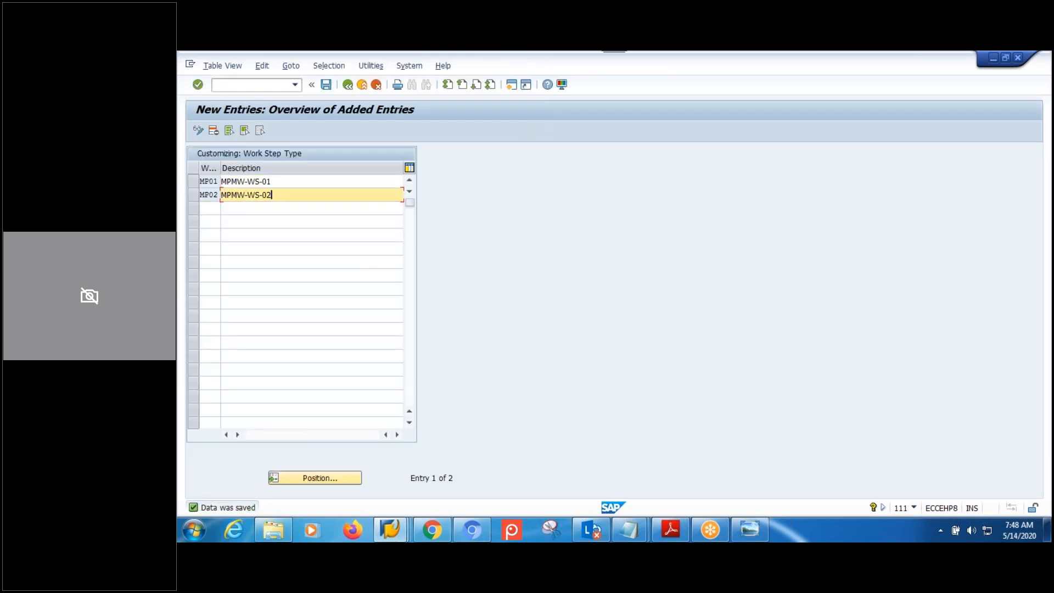
{"action": "left_click", "coordinate": [348, 85]}
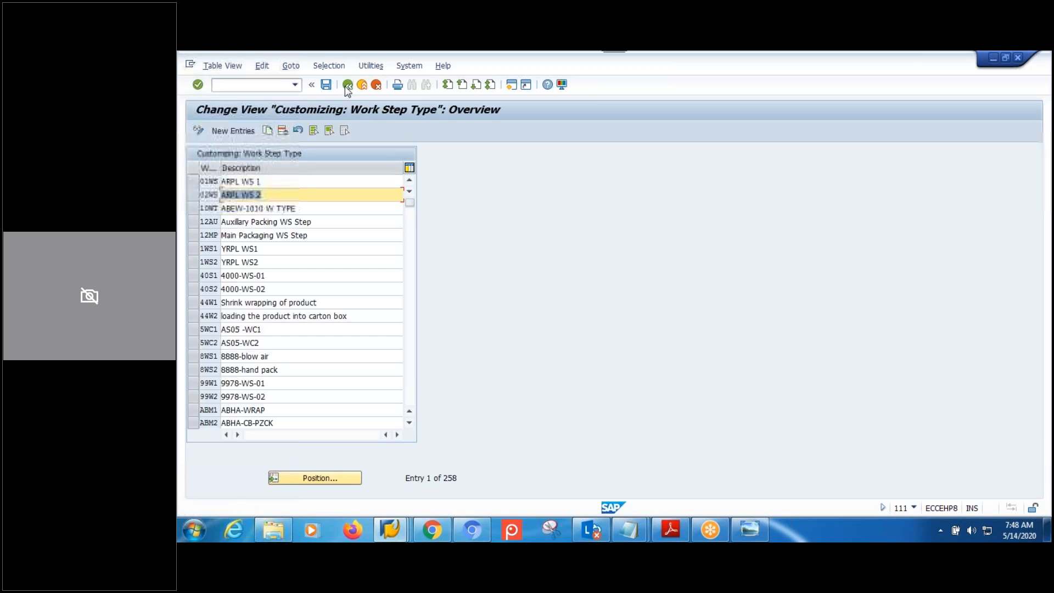
{"action": "left_click", "coordinate": [348, 85]}
{"action": "left_click", "coordinate": [365, 339]}
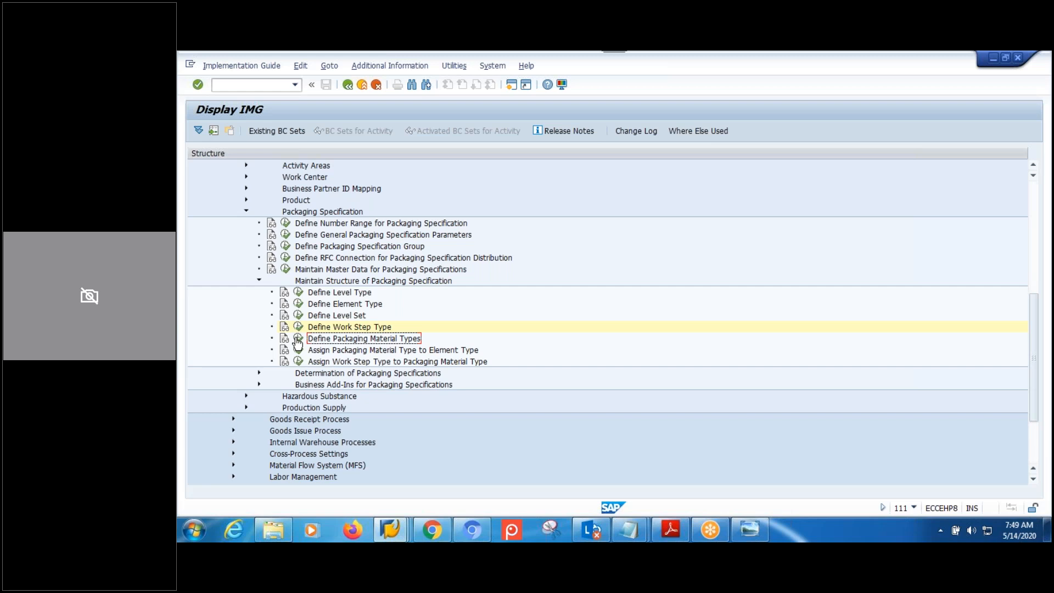
Open the packaging material type to element type assignments and delete the stray EMT1 row.
{"action": "left_click", "coordinate": [364, 350]}
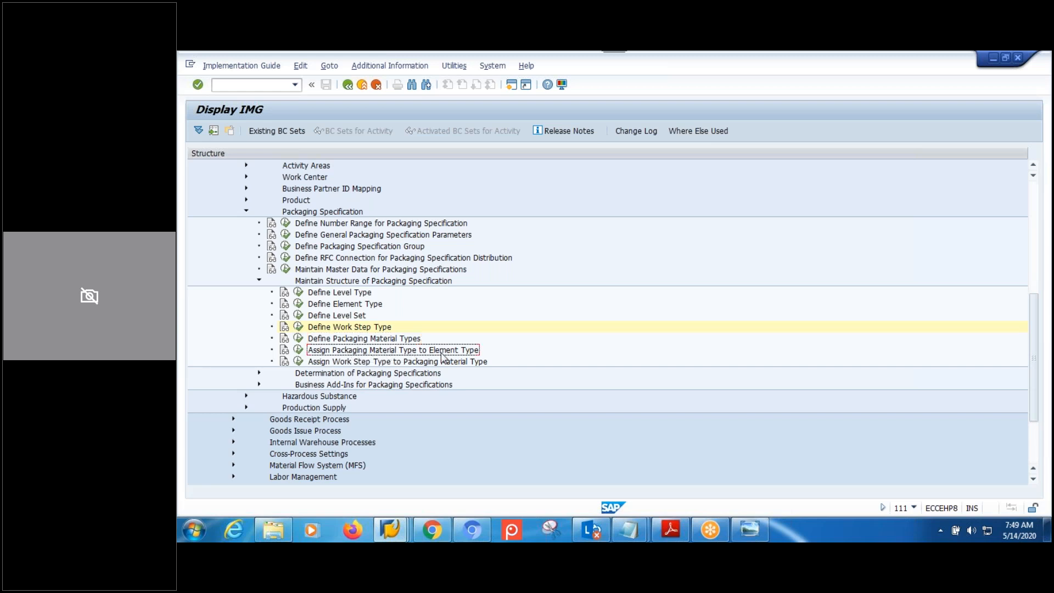
{"action": "double_click", "coordinate": [329, 352]}
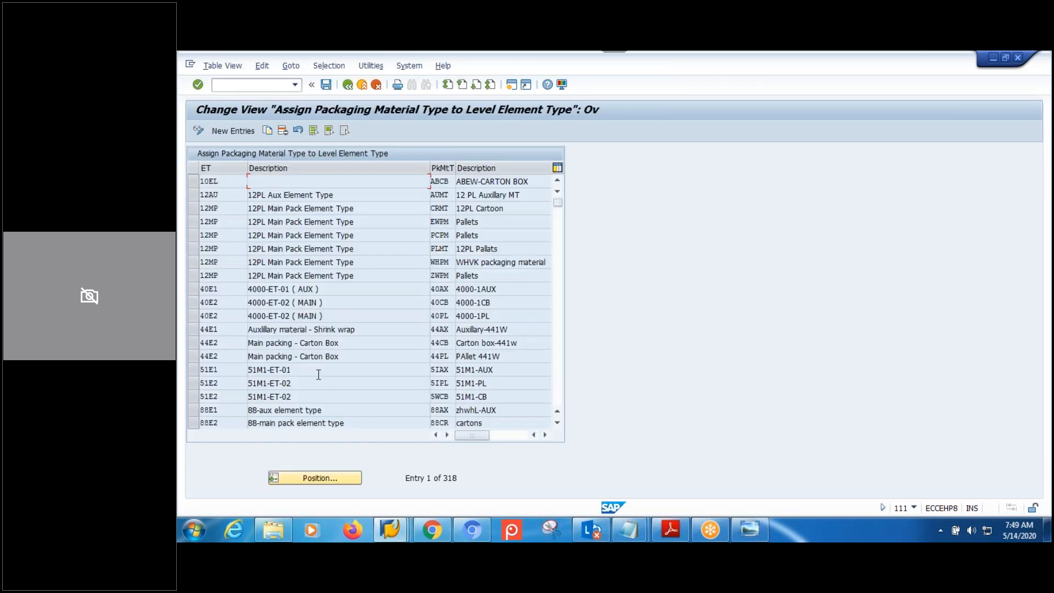
{"action": "left_click", "coordinate": [235, 131]}
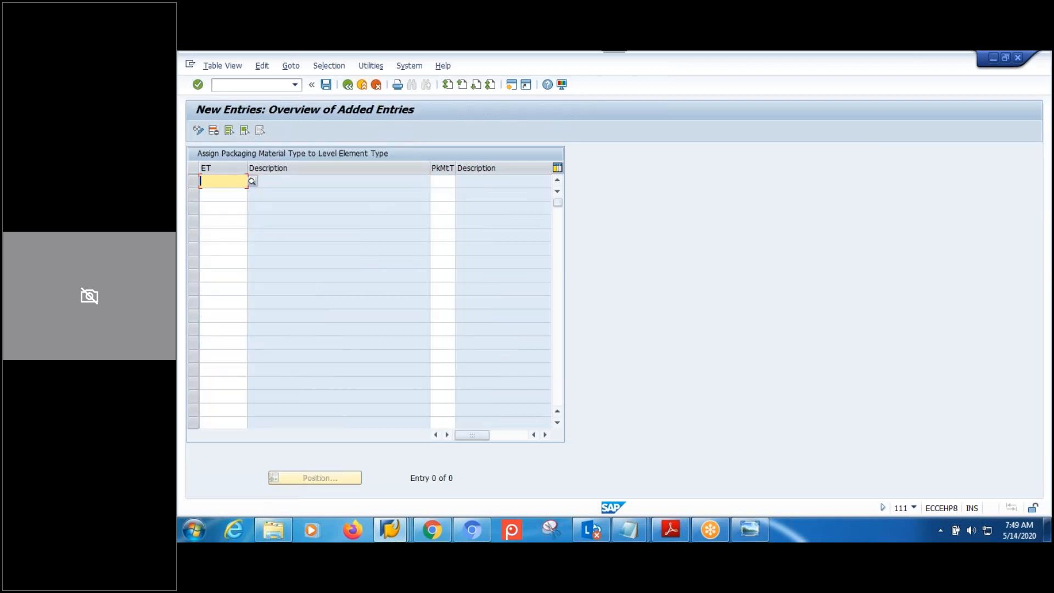
{"action": "type", "text": "EM"}
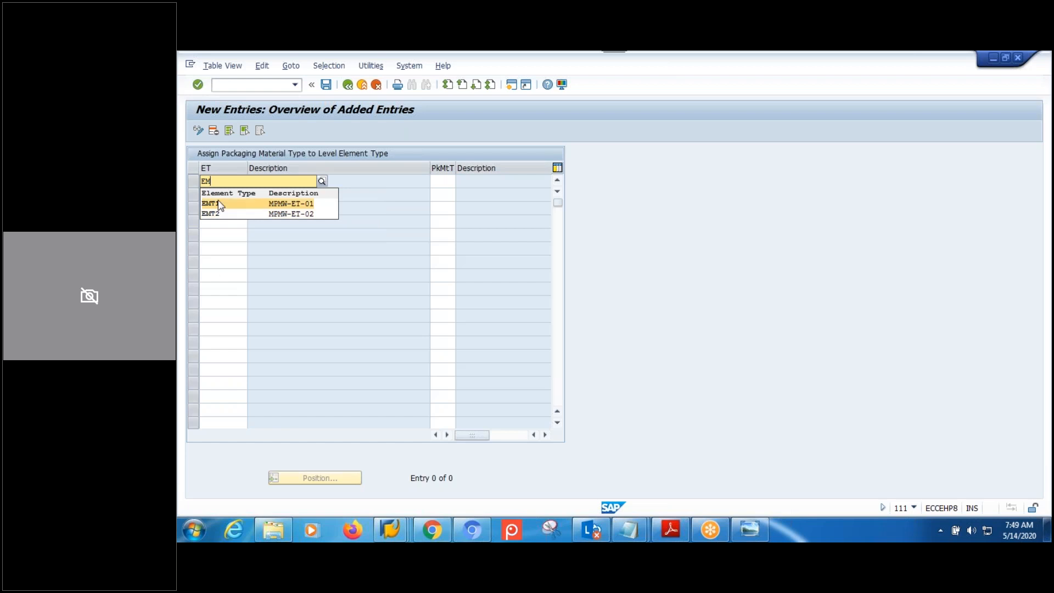
{"action": "left_click", "coordinate": [220, 204]}
{"action": "key", "text": "Return"}
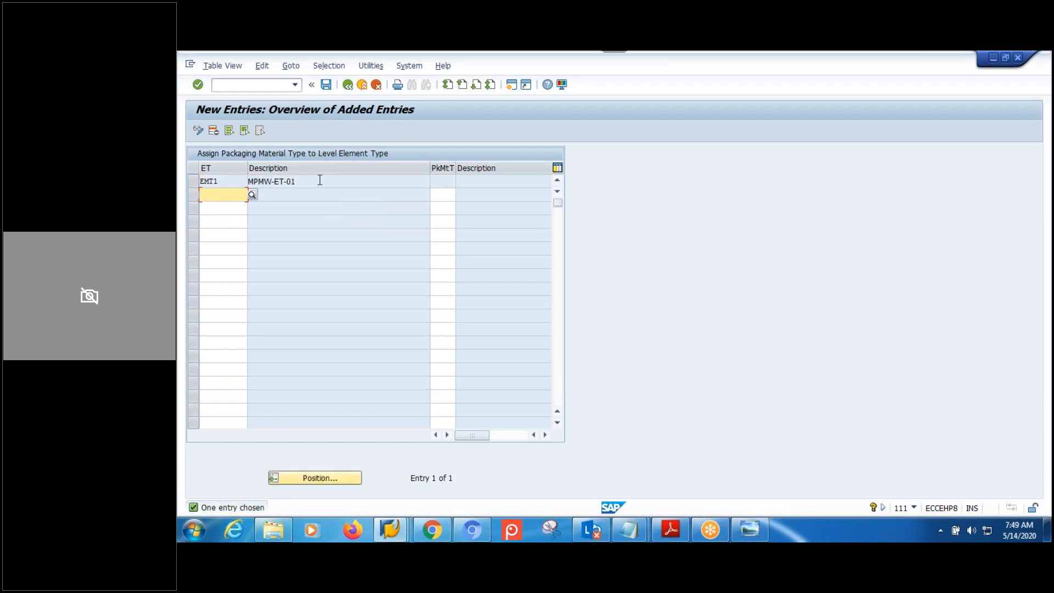
{"action": "left_click", "coordinate": [193, 182]}
{"action": "left_click", "coordinate": [215, 132]}
{"action": "left_click", "coordinate": [484, 410]}
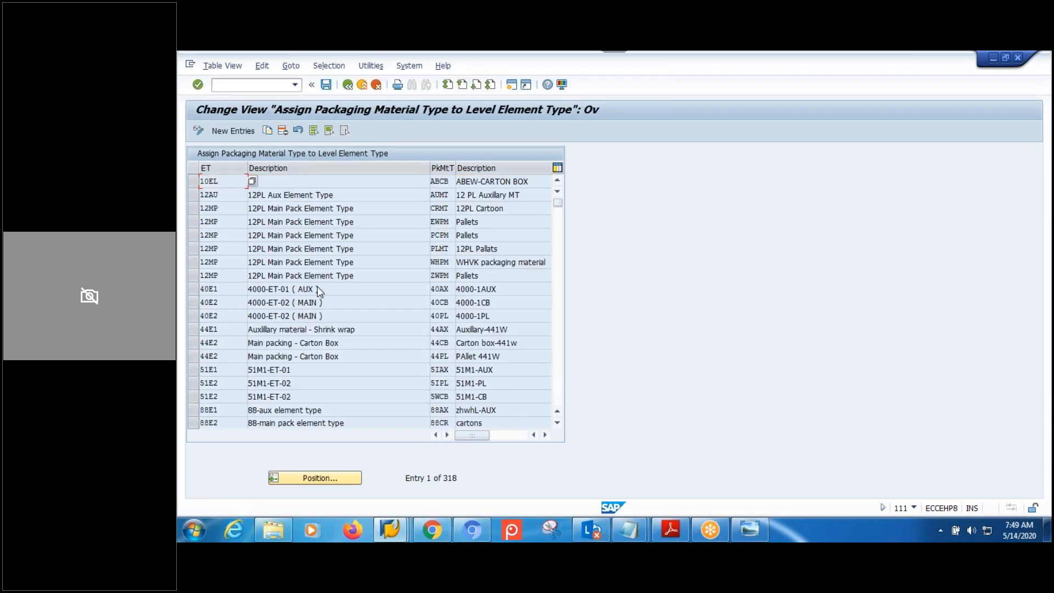
Save the empty table to the request, reopen it, and start a new entry with EMT1.
{"action": "left_click", "coordinate": [325, 84]}
{"action": "left_click", "coordinate": [366, 268]}
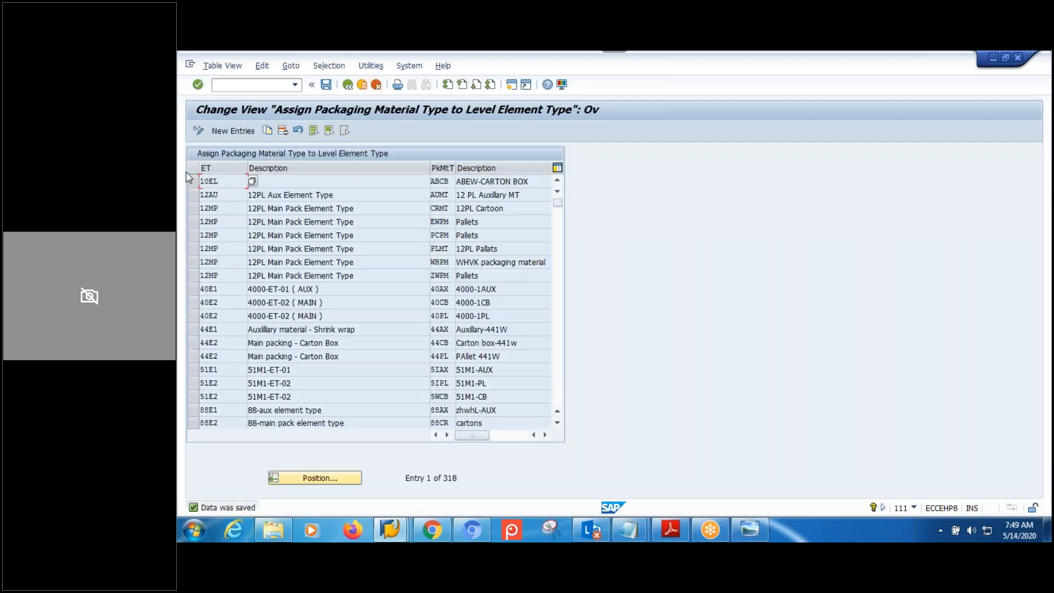
{"action": "left_click", "coordinate": [348, 85]}
{"action": "left_click", "coordinate": [299, 350]}
{"action": "type", "text": "EMT1"}
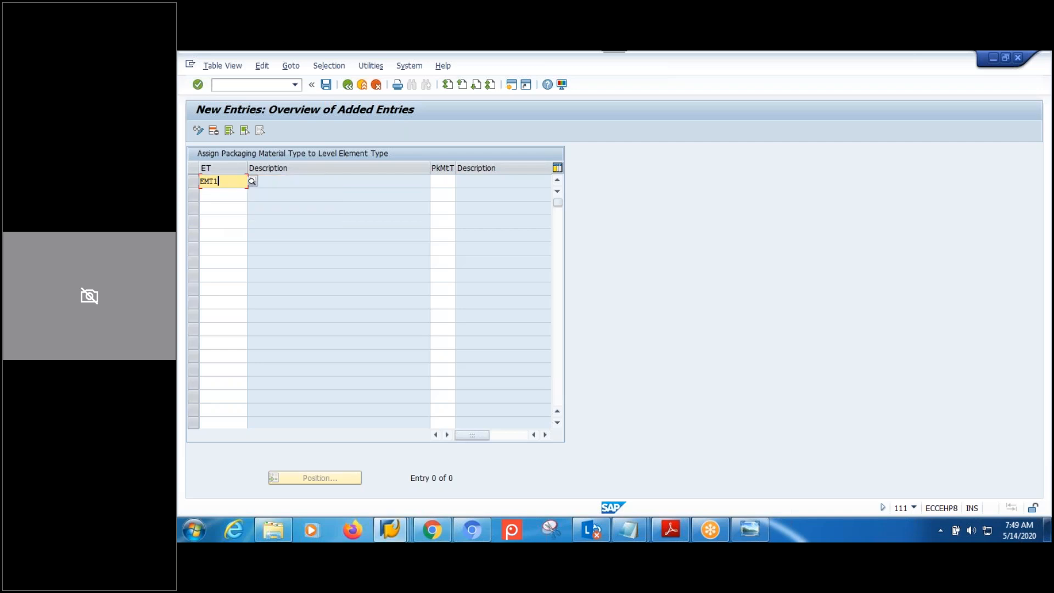
Assign packaging material type AXMP to EMT1 and CBMP to EMT2.
{"action": "left_click", "coordinate": [445, 183]}
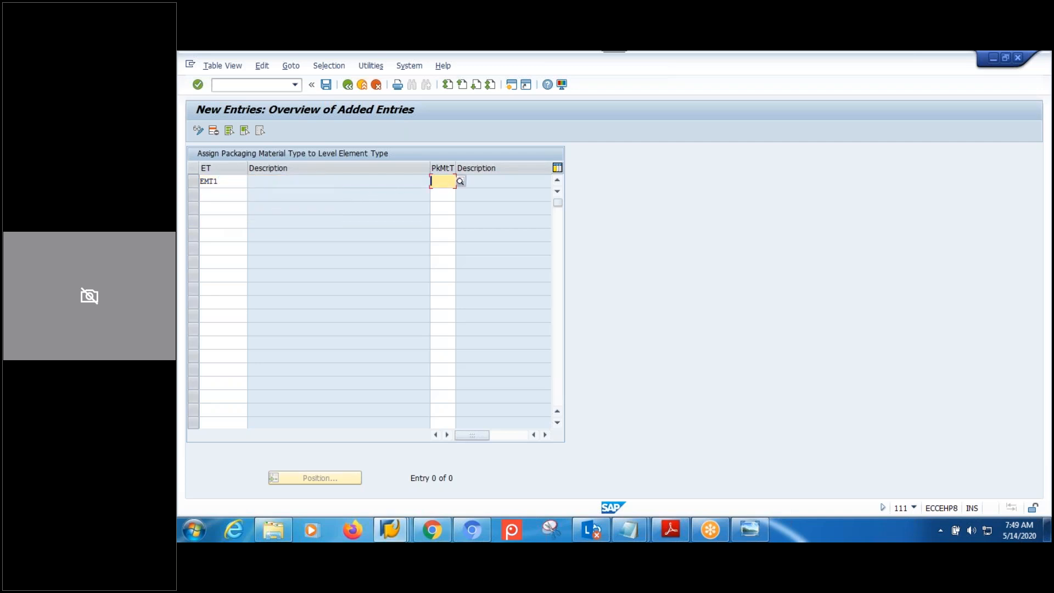
{"action": "type", "text": "AX"}
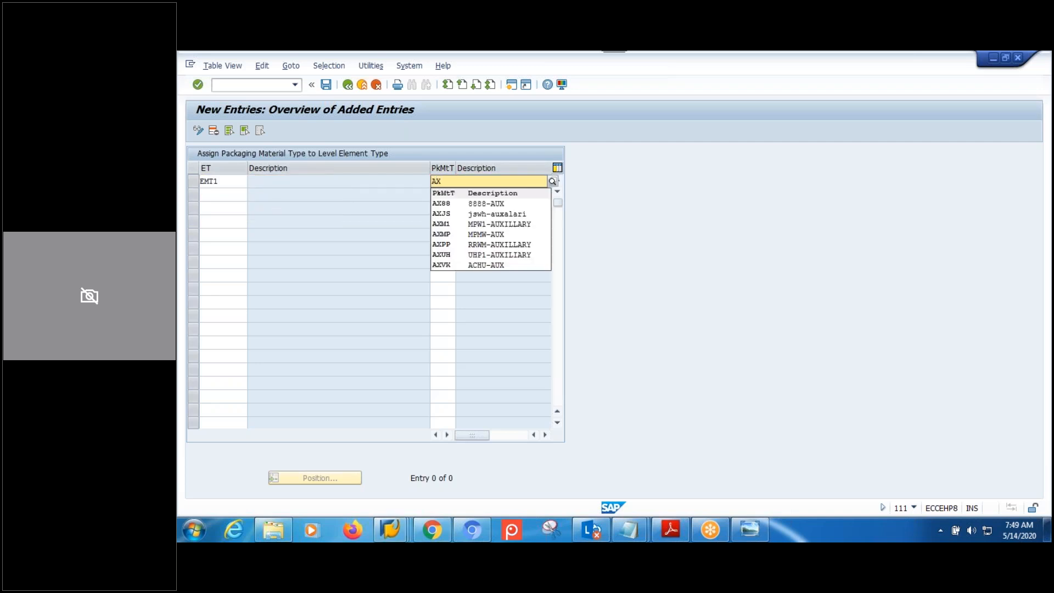
{"action": "left_click", "coordinate": [492, 237]}
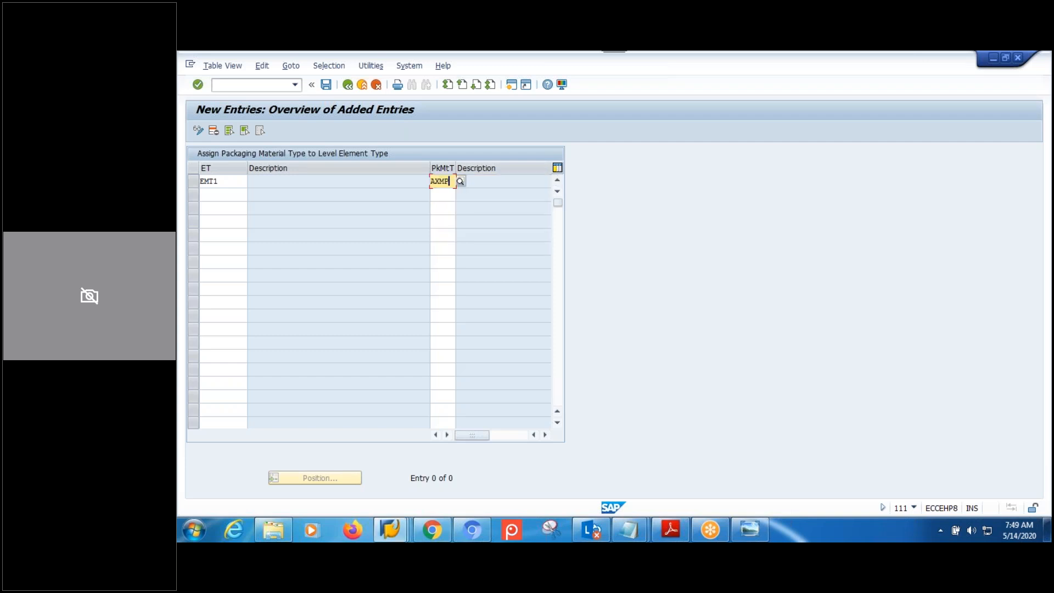
{"action": "left_click", "coordinate": [219, 199]}
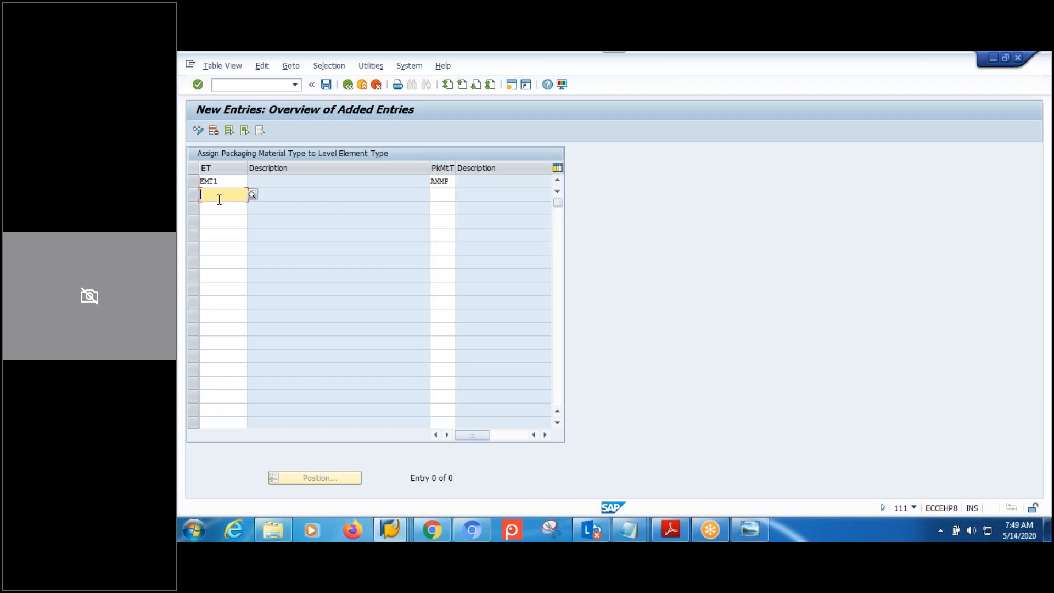
{"action": "type", "text": "EMT2"}
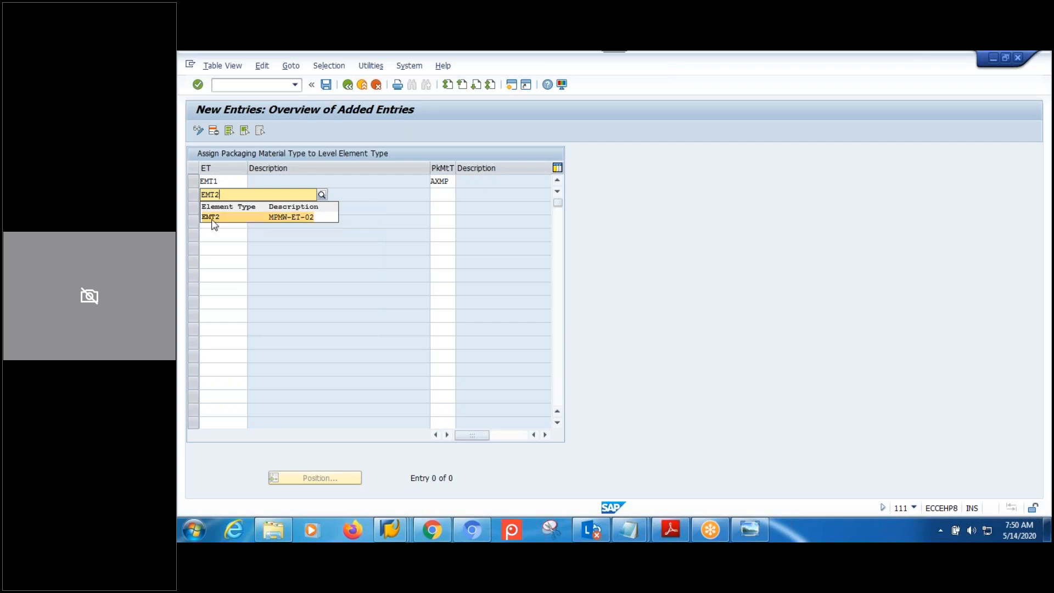
{"action": "left_click", "coordinate": [213, 220]}
{"action": "left_click", "coordinate": [435, 194]}
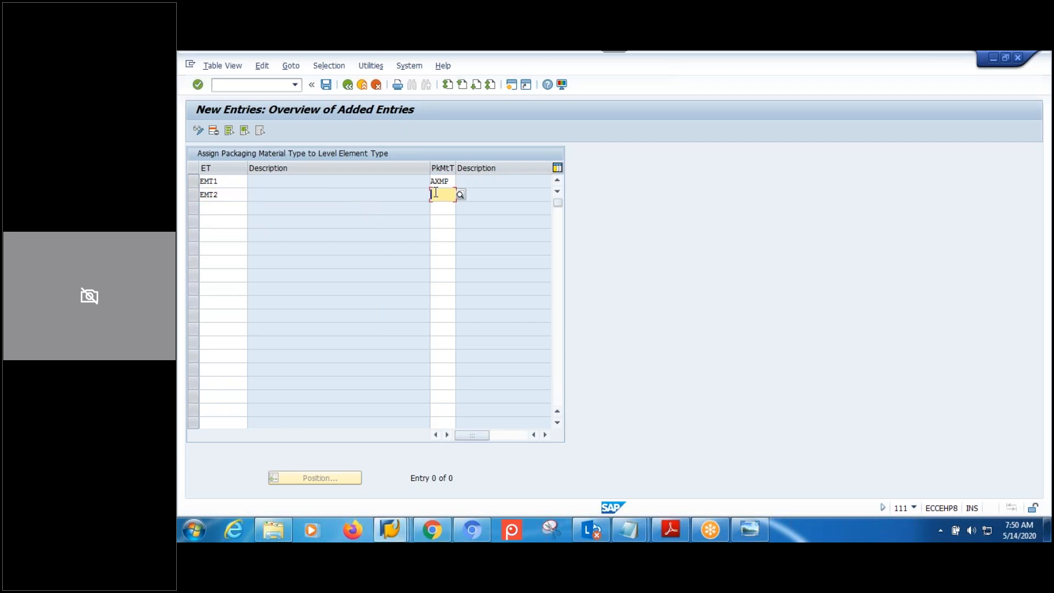
{"action": "type", "text": "CB"}
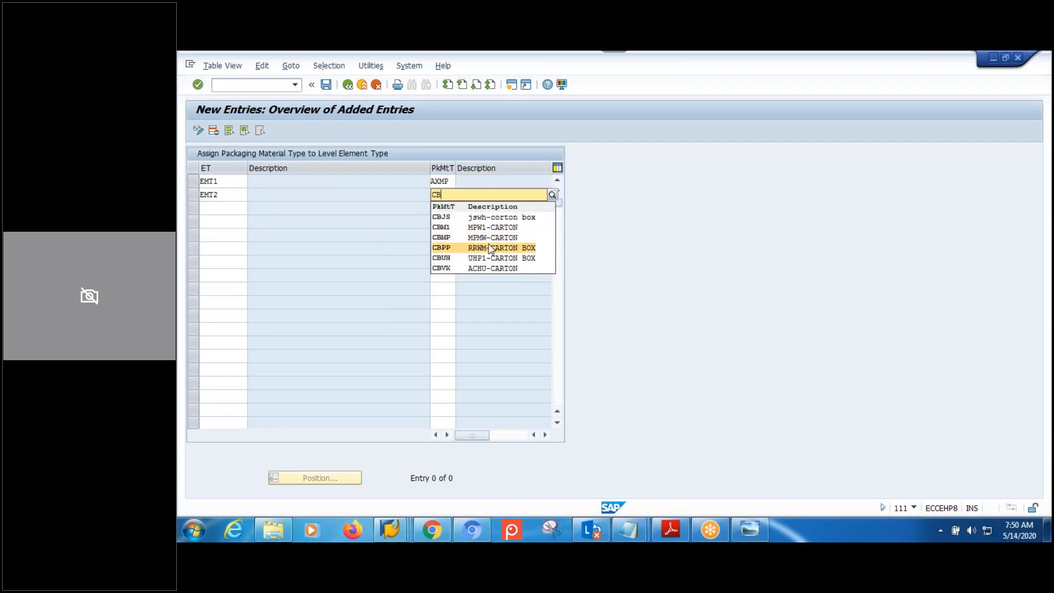
{"action": "left_click", "coordinate": [491, 237]}
Add a third row assigning PLMP to EMT2 and confirm the entries.
{"action": "left_click", "coordinate": [213, 209]}
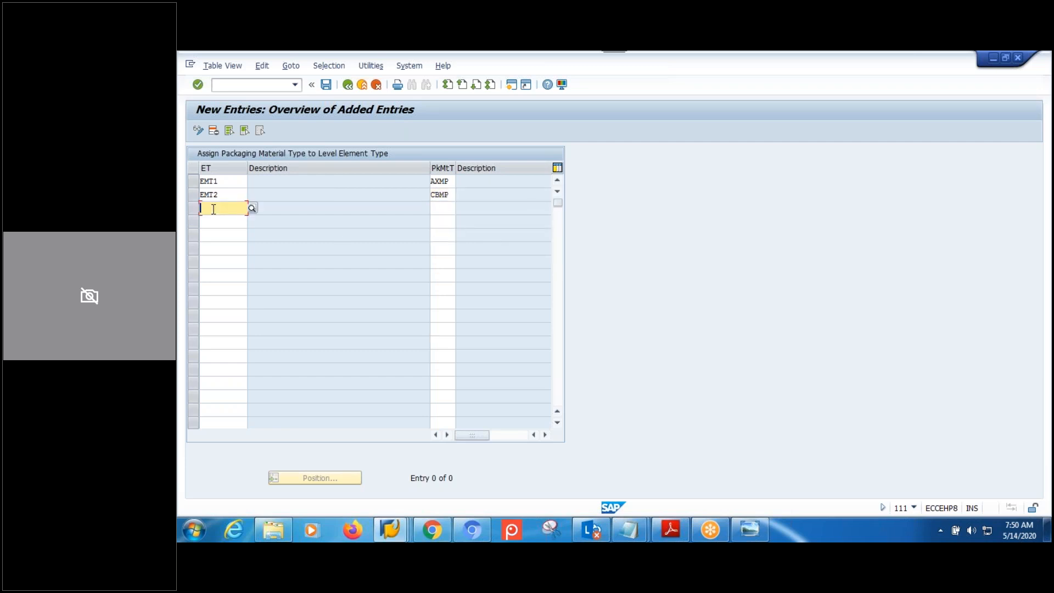
{"action": "type", "text": "EMT22"}
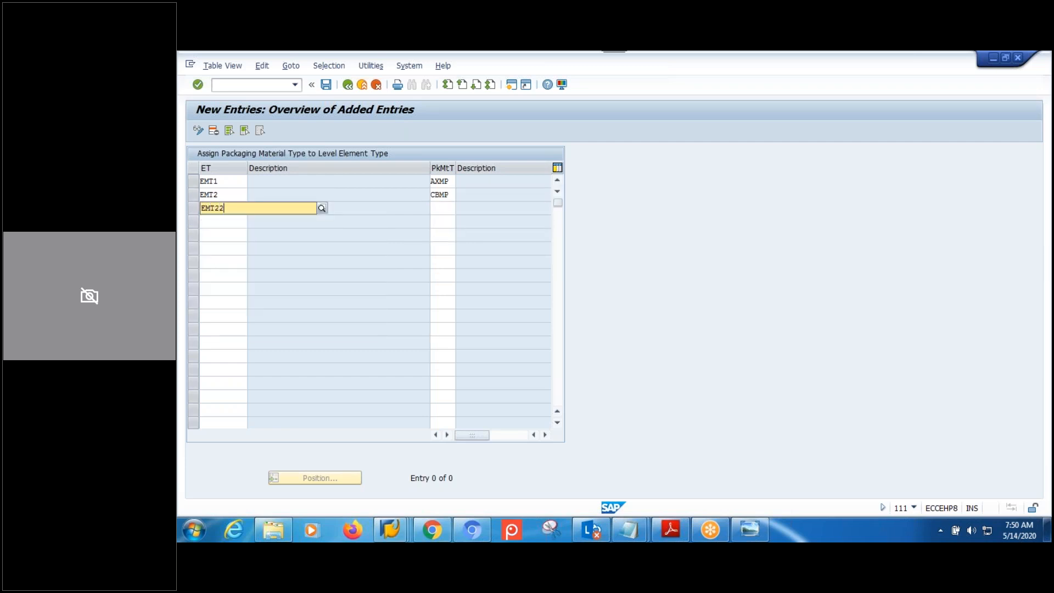
{"action": "key", "text": "BackSpace"}
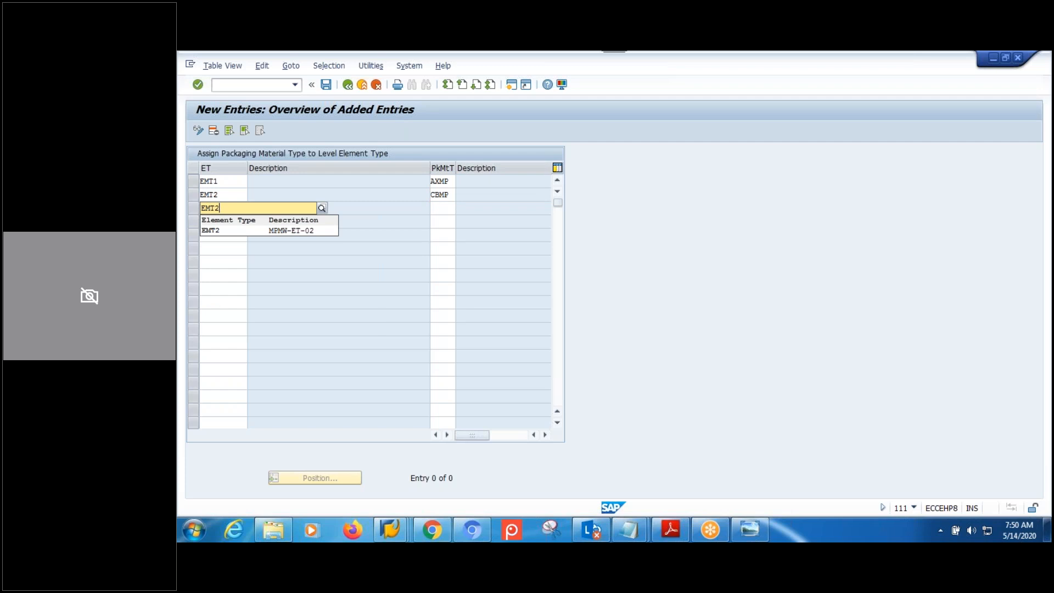
{"action": "left_click", "coordinate": [217, 232]}
{"action": "left_click", "coordinate": [445, 209]}
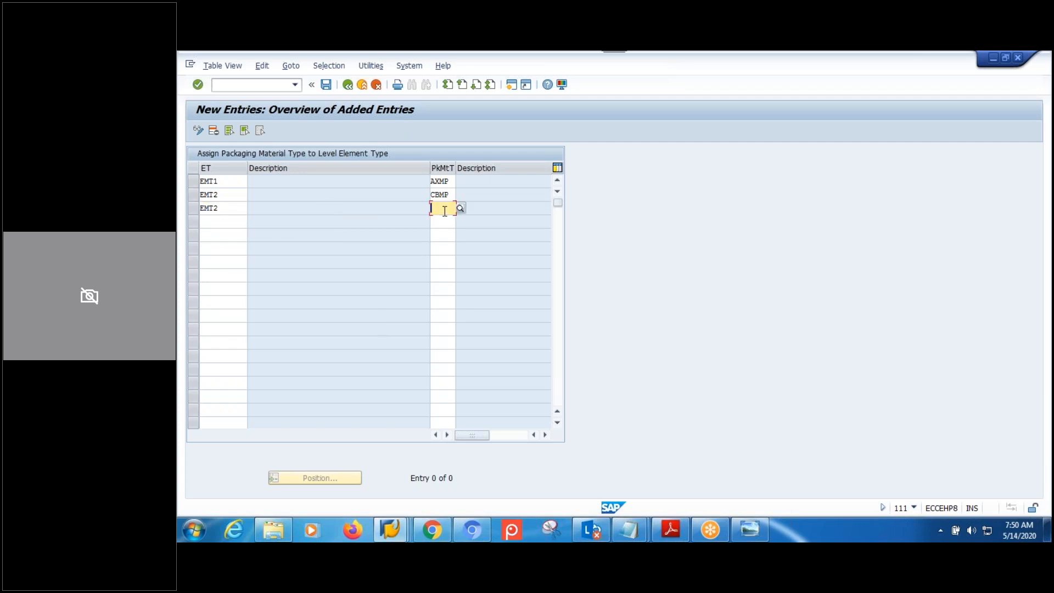
{"action": "type", "text": "PLMP"}
{"action": "key", "text": "Return"}
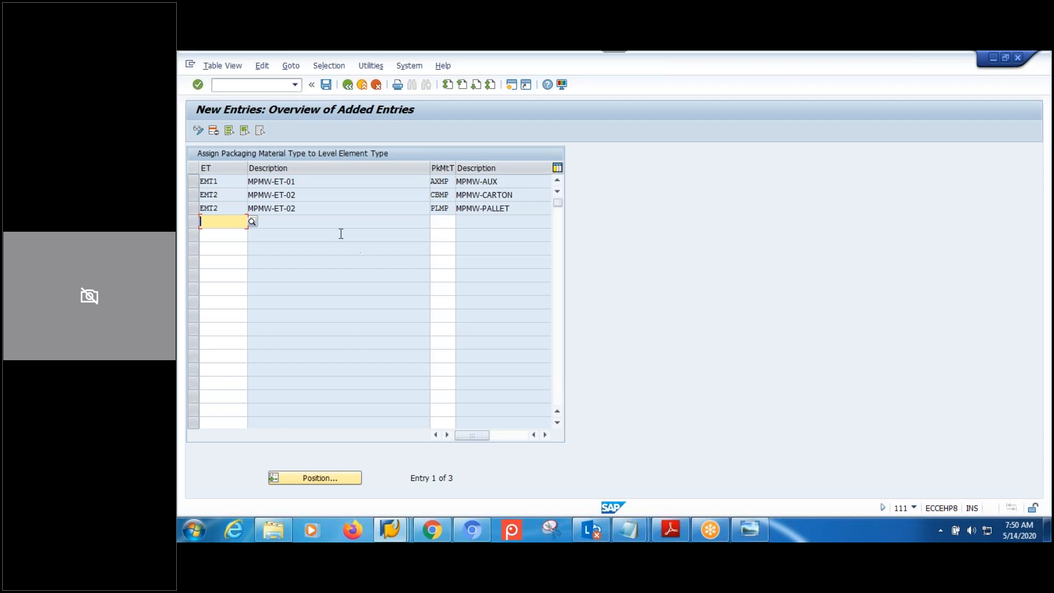
Save the assignments under the customizing request and go back to the IMG tree.
{"action": "left_click", "coordinate": [326, 84]}
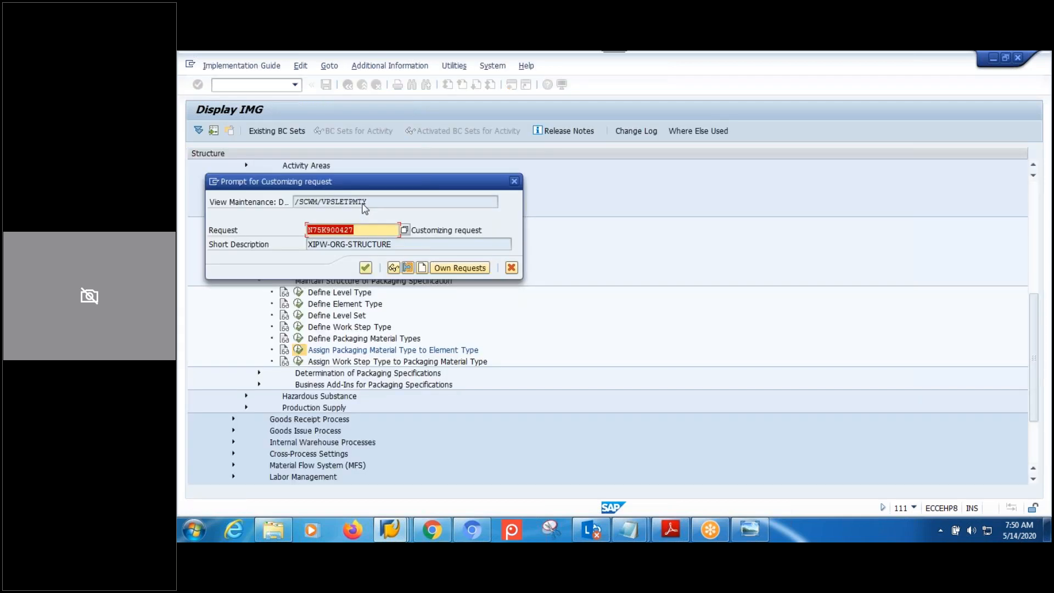
{"action": "left_click", "coordinate": [365, 268]}
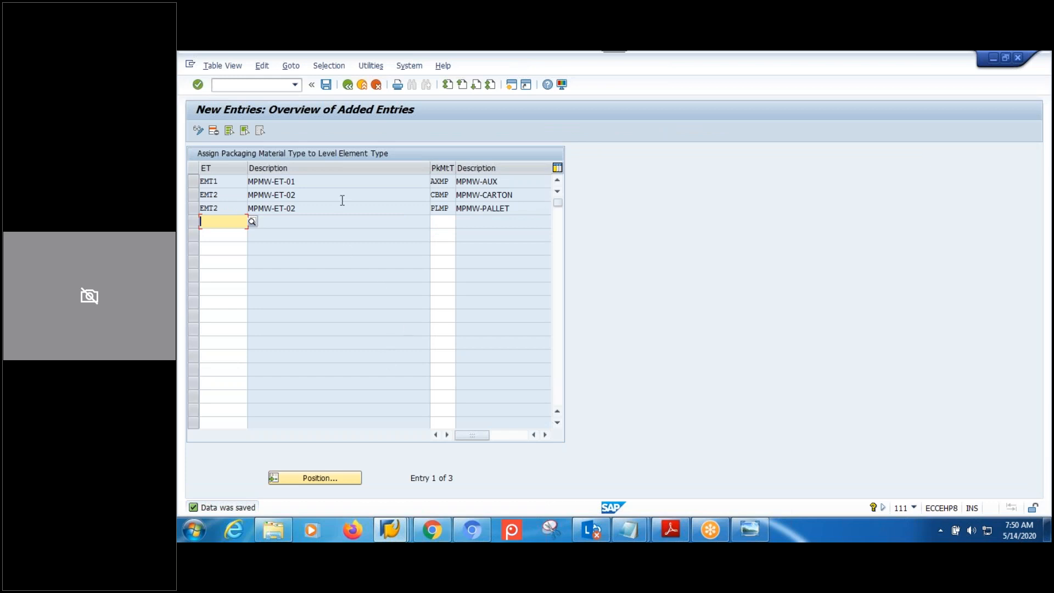
{"action": "left_click", "coordinate": [348, 85]}
{"action": "left_click", "coordinate": [347, 84]}
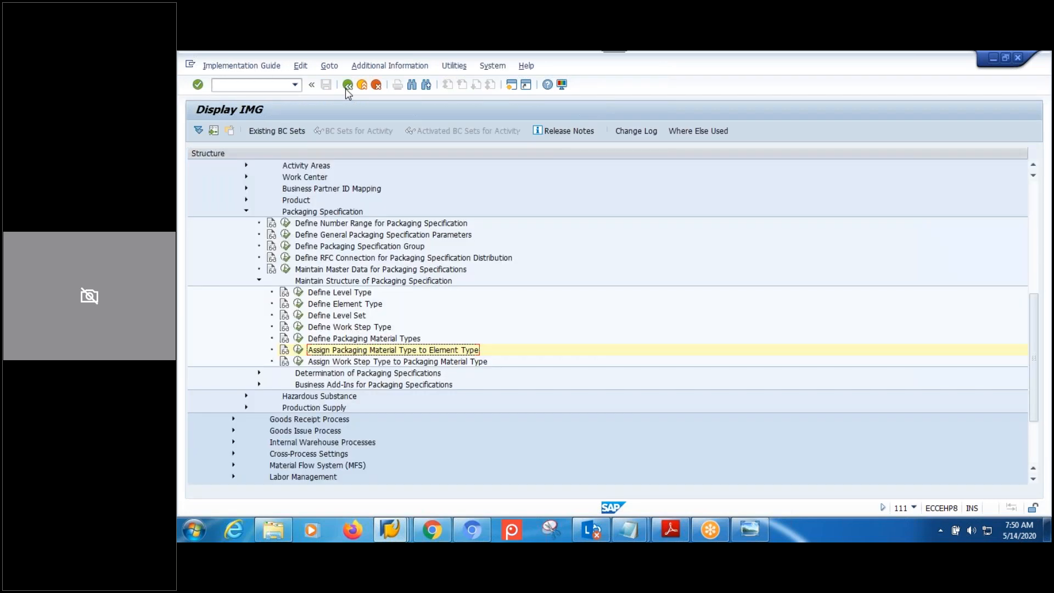
Switch from SAP to the Chrome window showing the 'Quality Computing - Laptop Packing' video.
{"action": "left_click", "coordinate": [342, 362]}
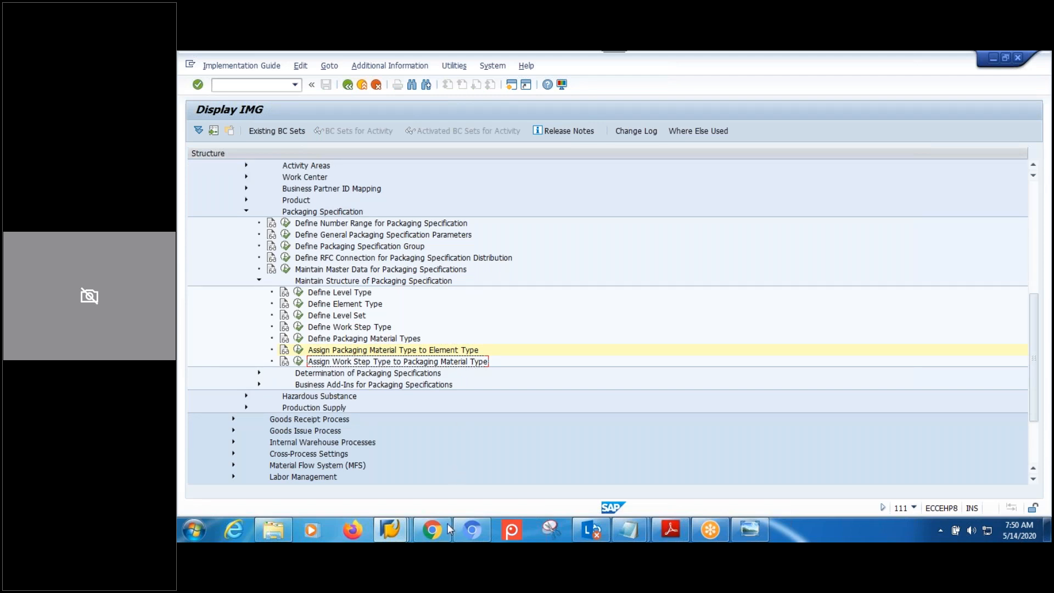
{"action": "left_click", "coordinate": [428, 420]}
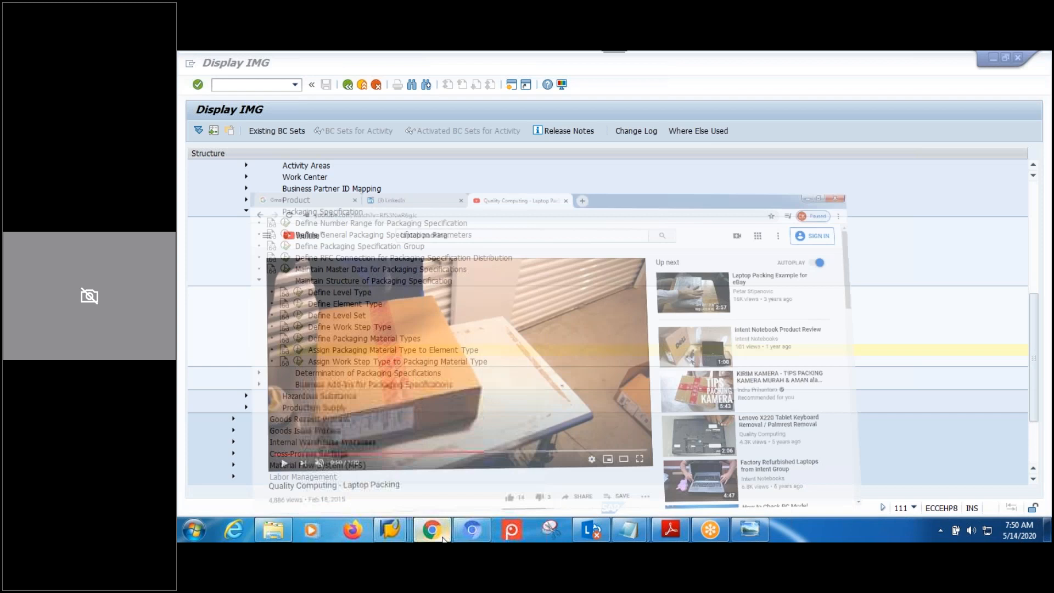
{"action": "left_click", "coordinate": [391, 88]}
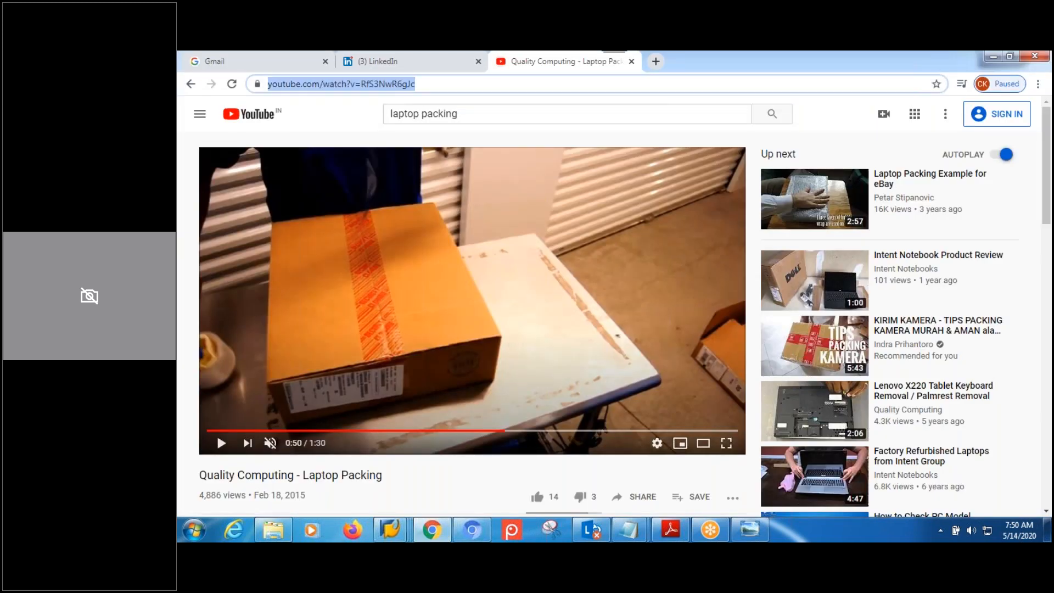
Search Google for 'pallet' and preview an enlarged wooden pallet image.
{"action": "type", "text": "goo"}
{"action": "key", "text": "Return"}
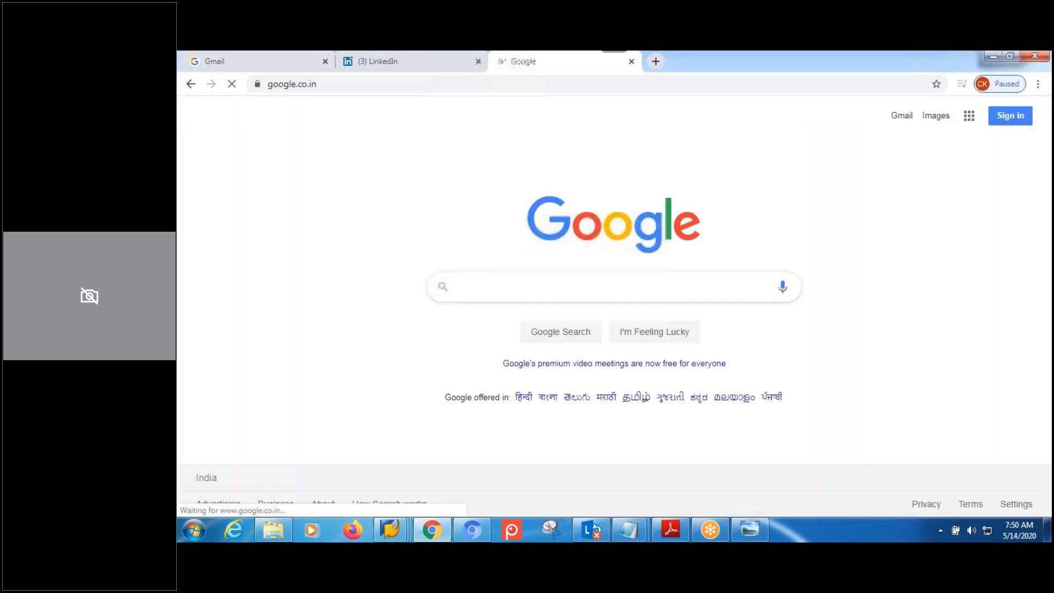
{"action": "left_click", "coordinate": [507, 288]}
{"action": "type", "text": "pallet"}
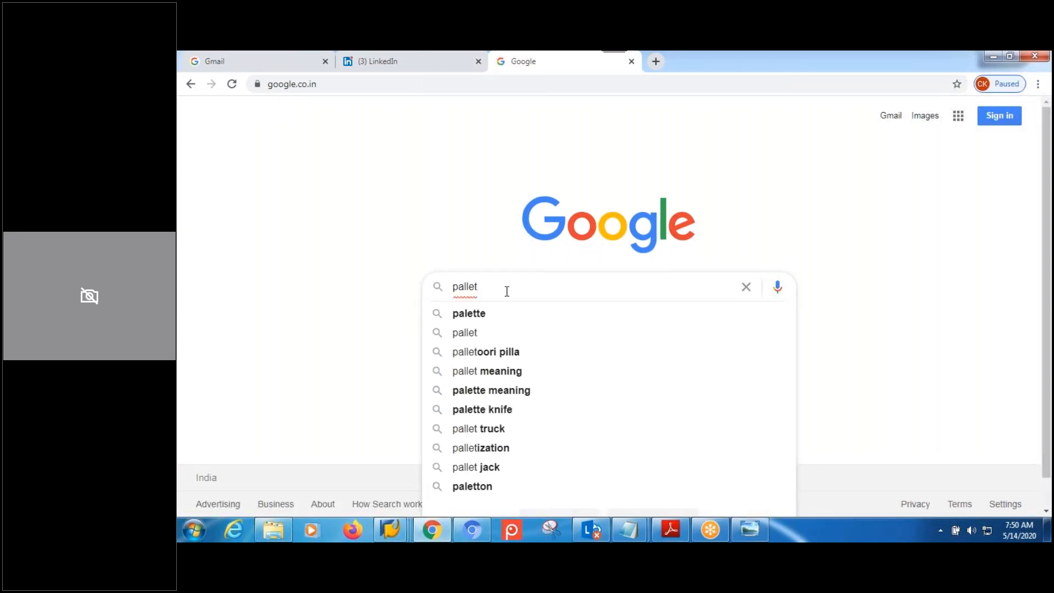
{"action": "left_click", "coordinate": [475, 332]}
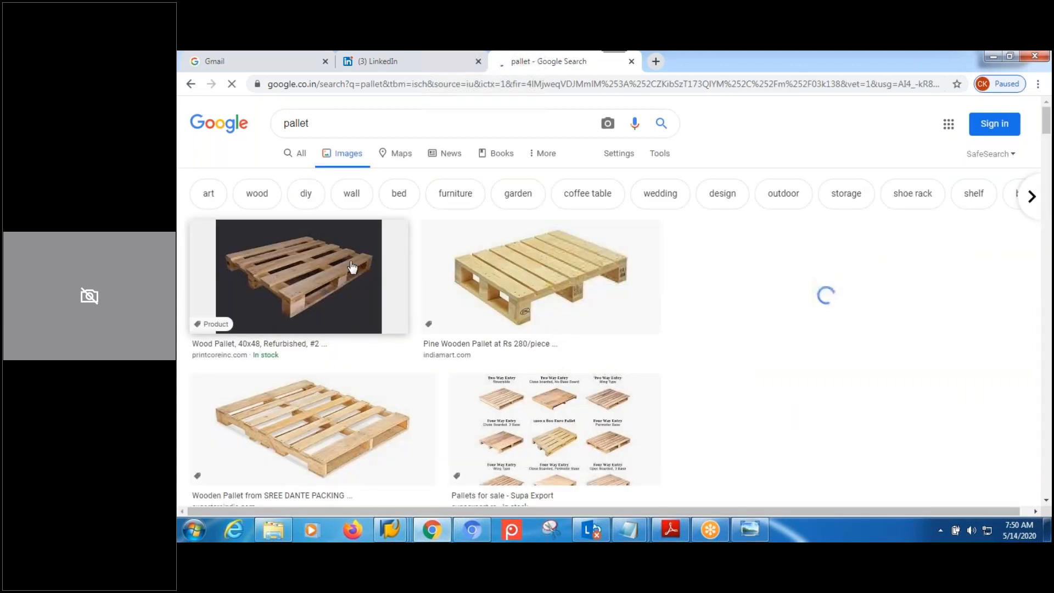
{"action": "left_click", "coordinate": [403, 278]}
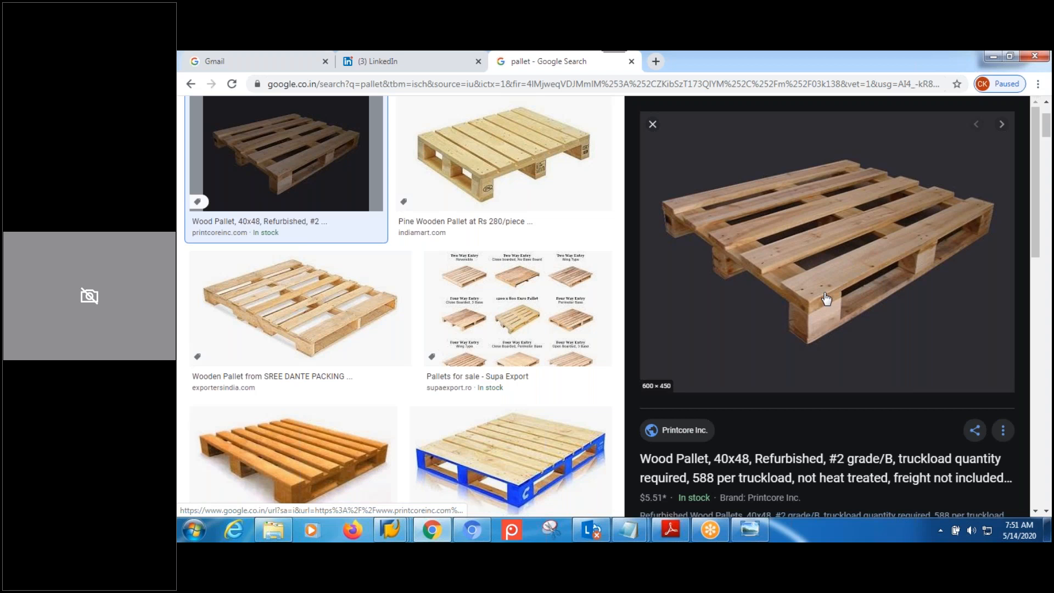
{"action": "left_click", "coordinate": [461, 84]}
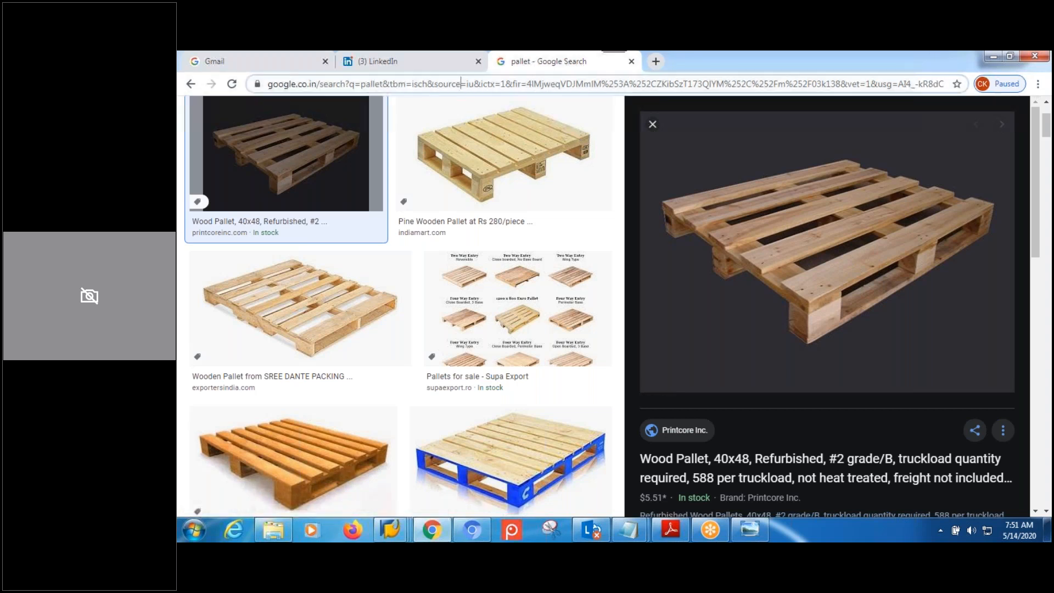
Search Google for 'carton box' and show the Images results.
{"action": "type", "text": "go"}
{"action": "key", "text": "Return"}
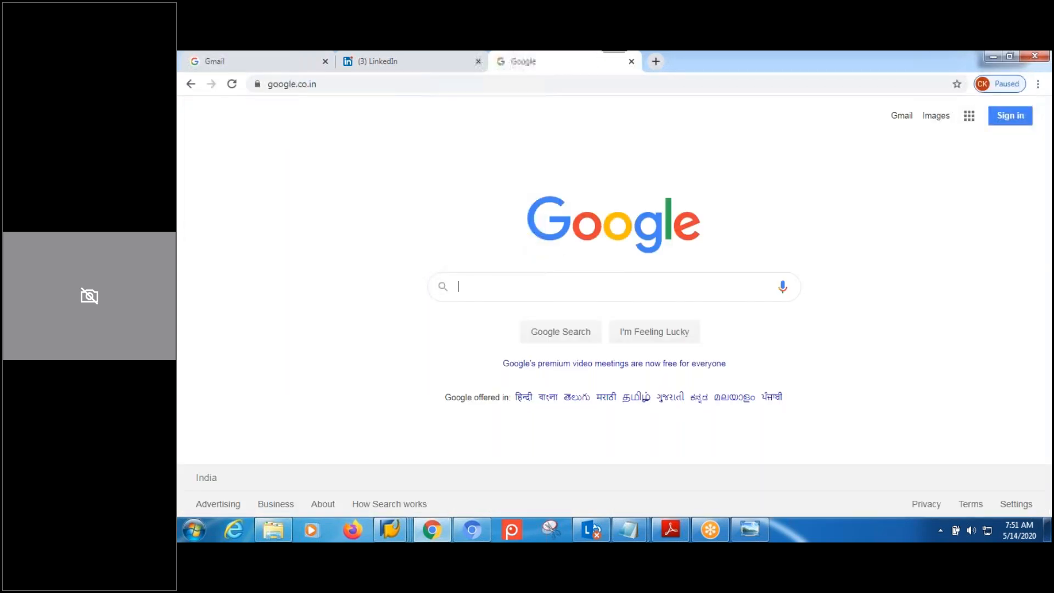
{"action": "type", "text": "cart"}
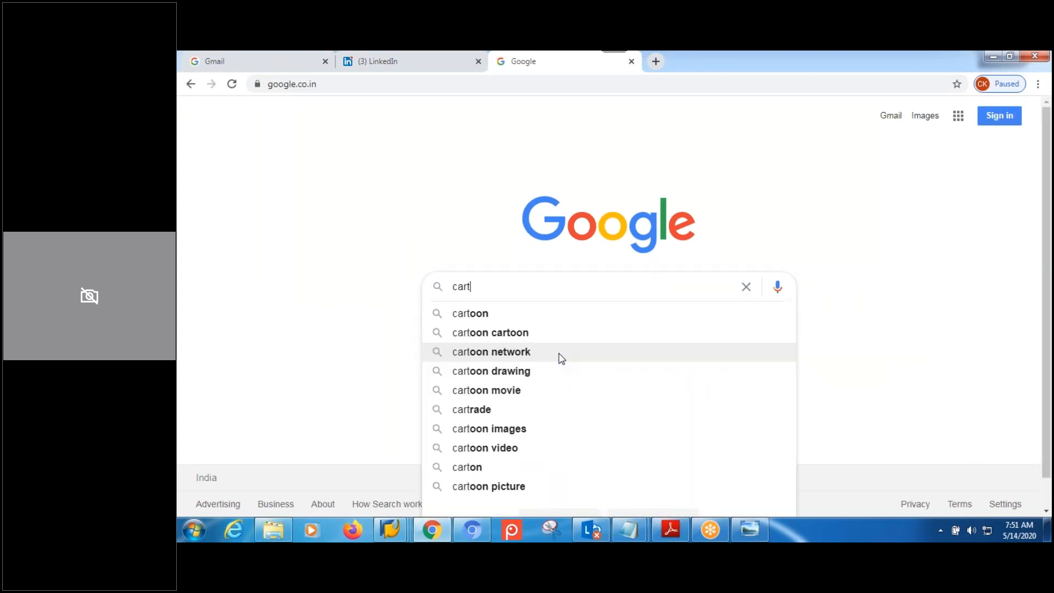
{"action": "type", "text": "on"}
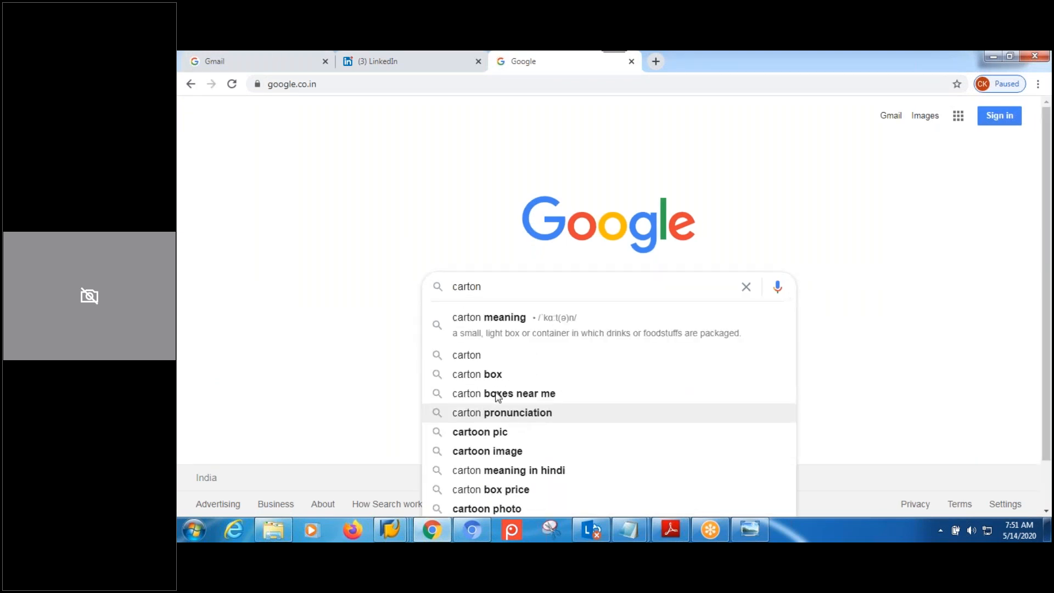
{"action": "left_click", "coordinate": [473, 377]}
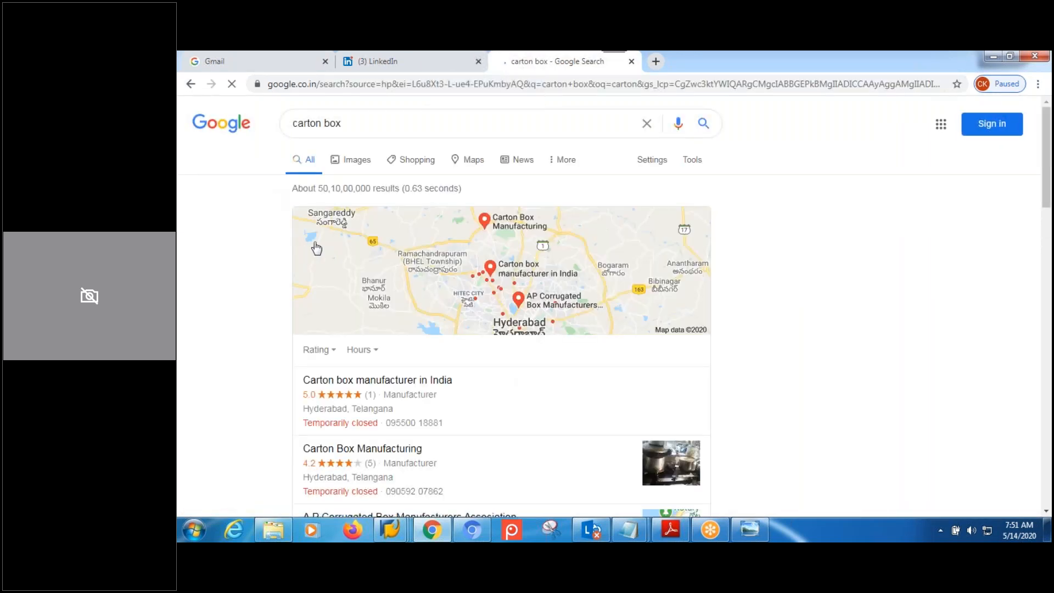
{"action": "left_click", "coordinate": [352, 160]}
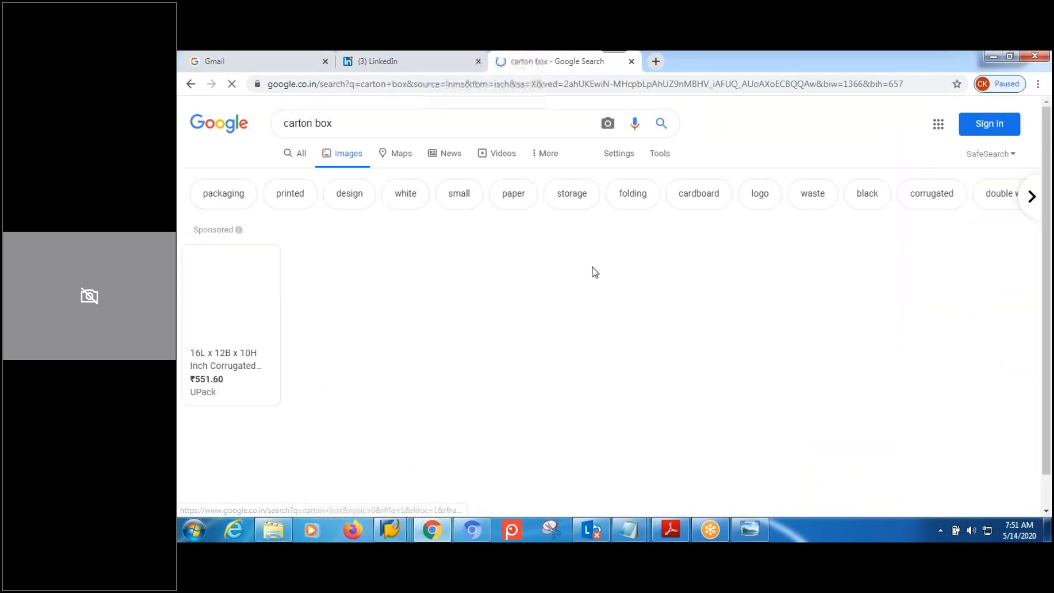
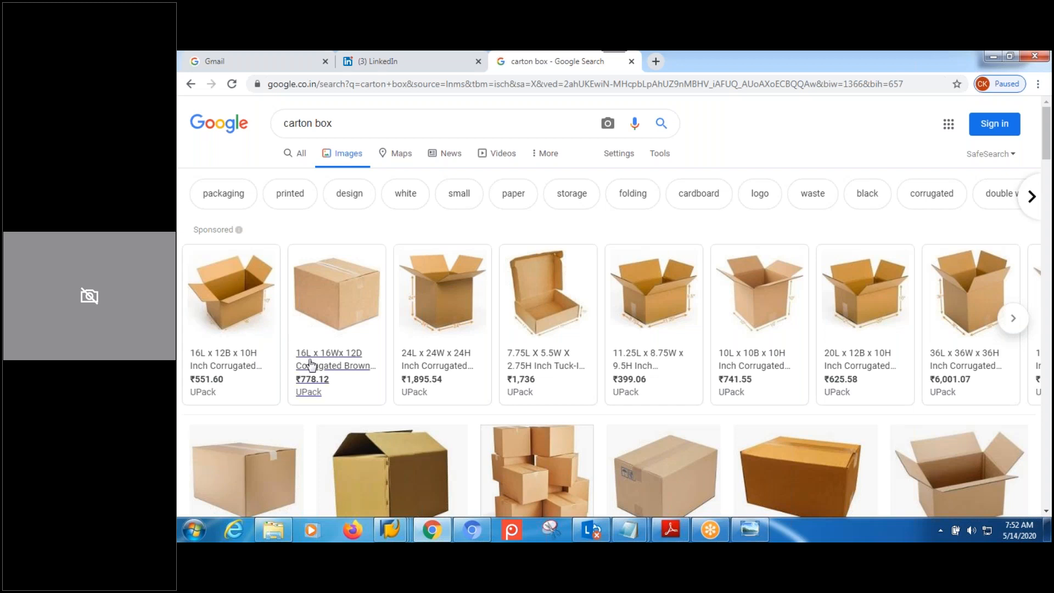
Back in SAP, add a new work step type assignment mapping packaging material type AXMP to MP01.
{"action": "left_click", "coordinate": [363, 119]}
{"action": "mouse_move", "coordinate": [391, 531]}
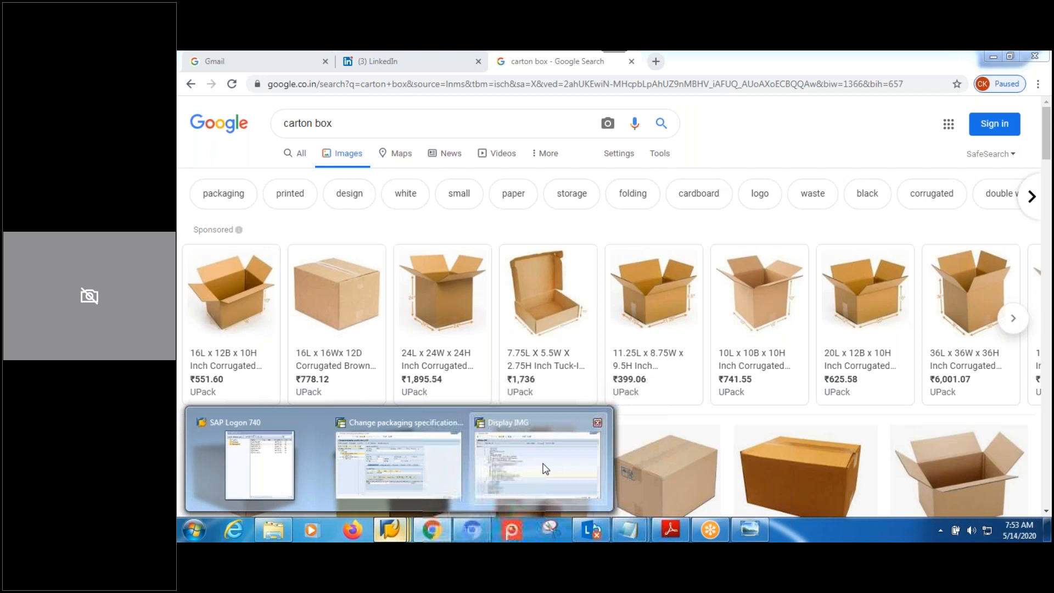
{"action": "left_click", "coordinate": [543, 477]}
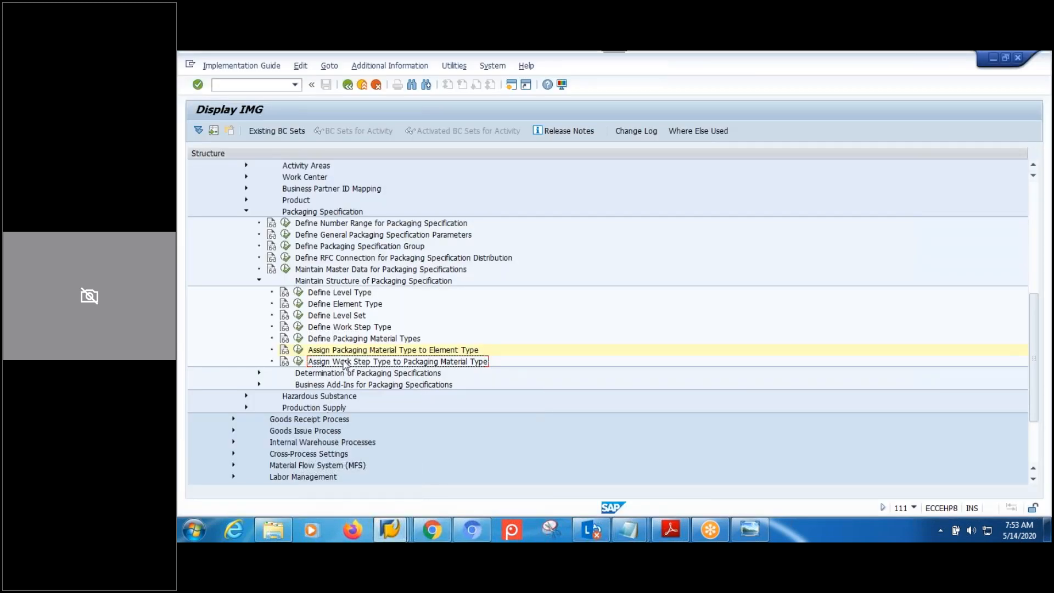
{"action": "left_click", "coordinate": [298, 362]}
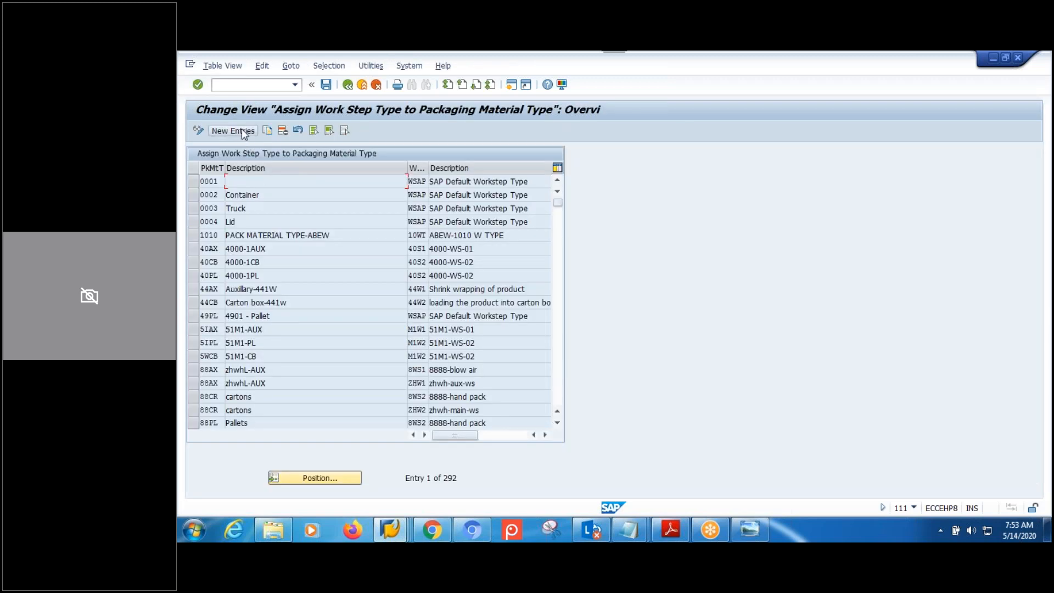
{"action": "left_click", "coordinate": [242, 131]}
{"action": "type", "text": "AX"}
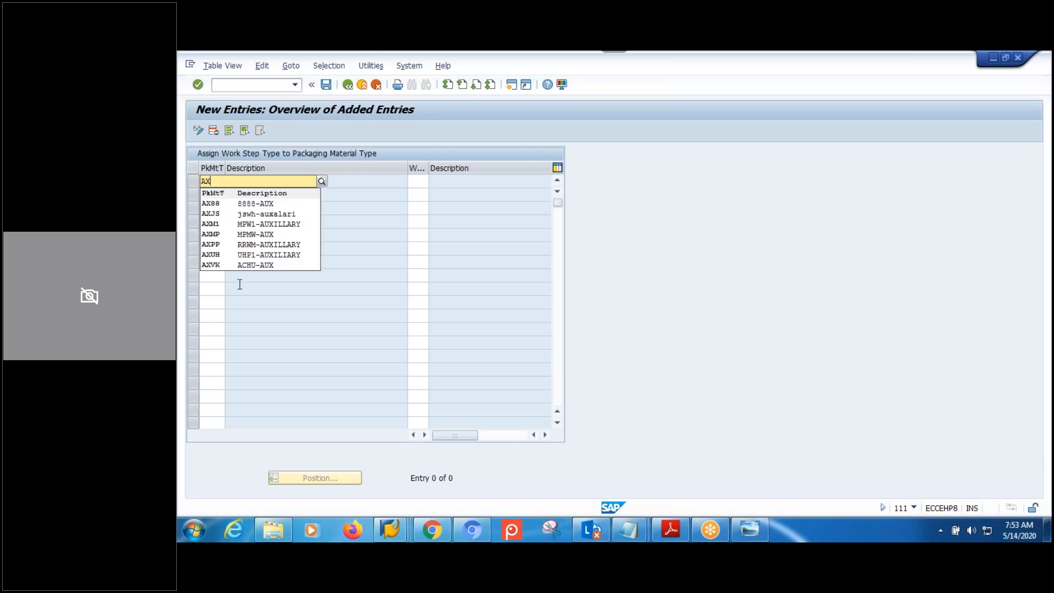
{"action": "left_click", "coordinate": [234, 233]}
{"action": "left_click", "coordinate": [414, 182]}
{"action": "type", "text": "MP0"}
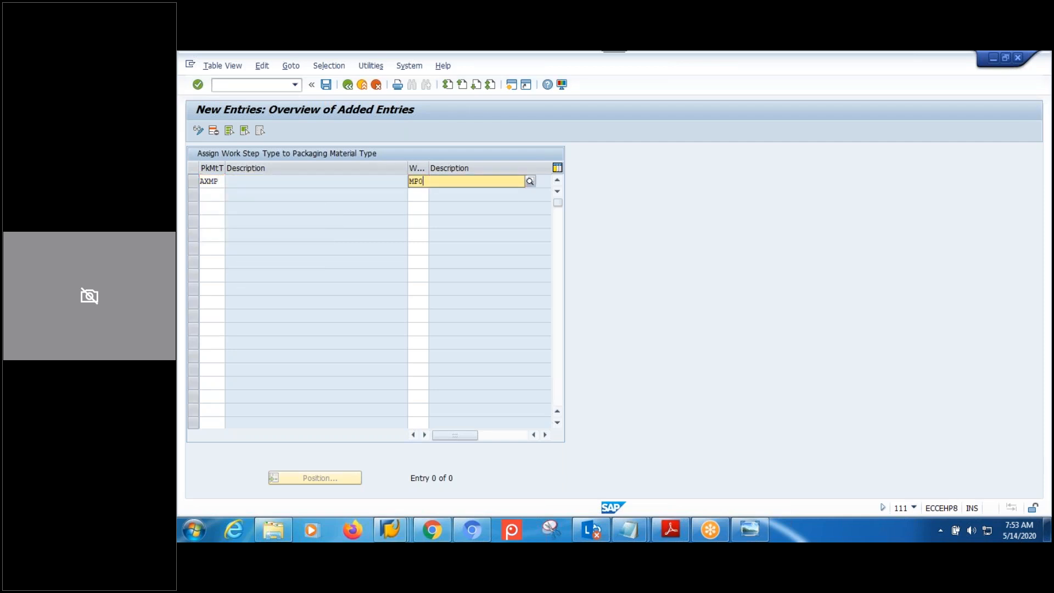
{"action": "left_click", "coordinate": [444, 204]}
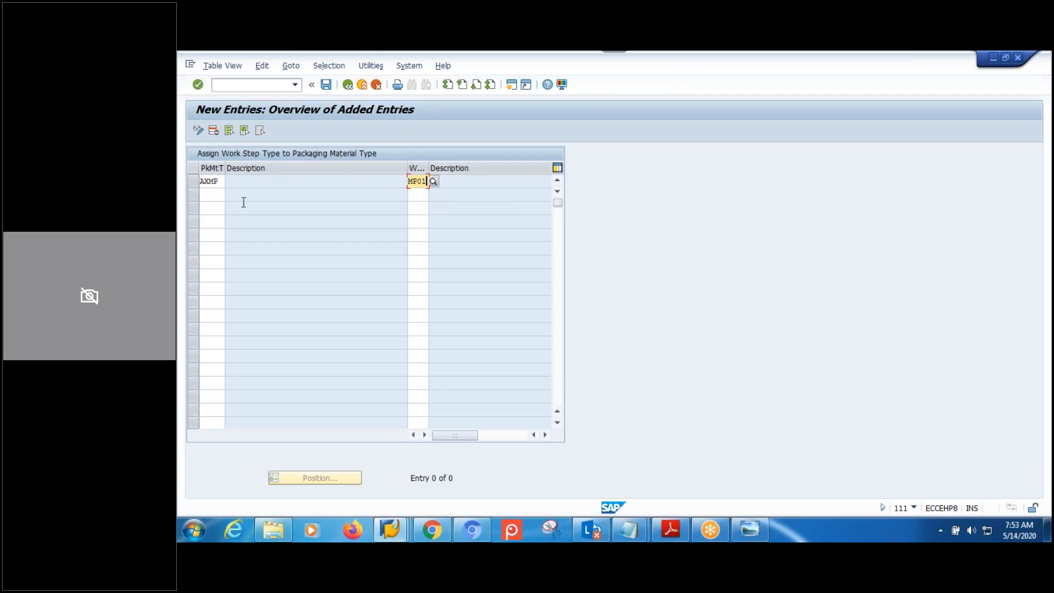
Add a second assignment row mapping packaging material type CBMP to work step type MP02.
{"action": "left_click", "coordinate": [207, 201]}
{"action": "type", "text": "AXCB"}
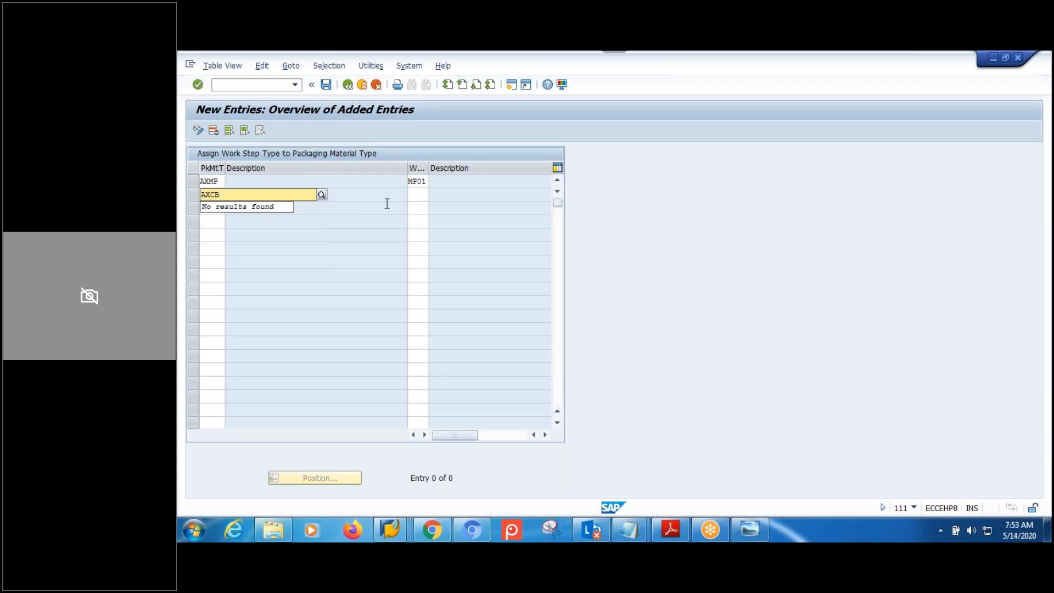
{"action": "key", "text": "BackSpace"}
{"action": "key", "text": "BackSpace"}
{"action": "key", "text": "BackSpace"}
{"action": "key", "text": "BackSpace"}
{"action": "type", "text": "CBM"}
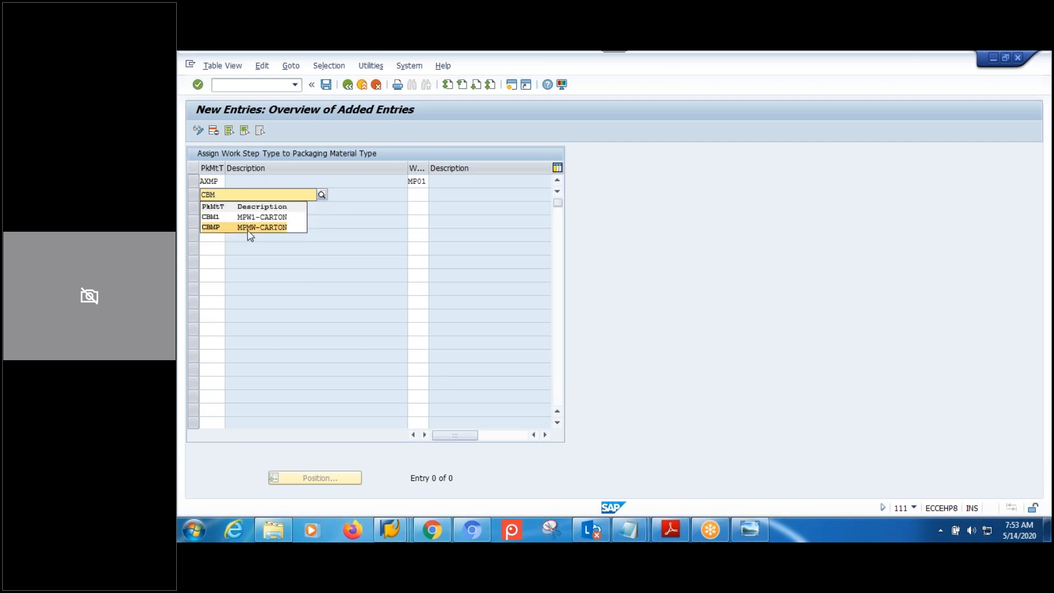
{"action": "left_click", "coordinate": [249, 230]}
{"action": "left_click", "coordinate": [420, 196]}
{"action": "type", "text": "MP02"}
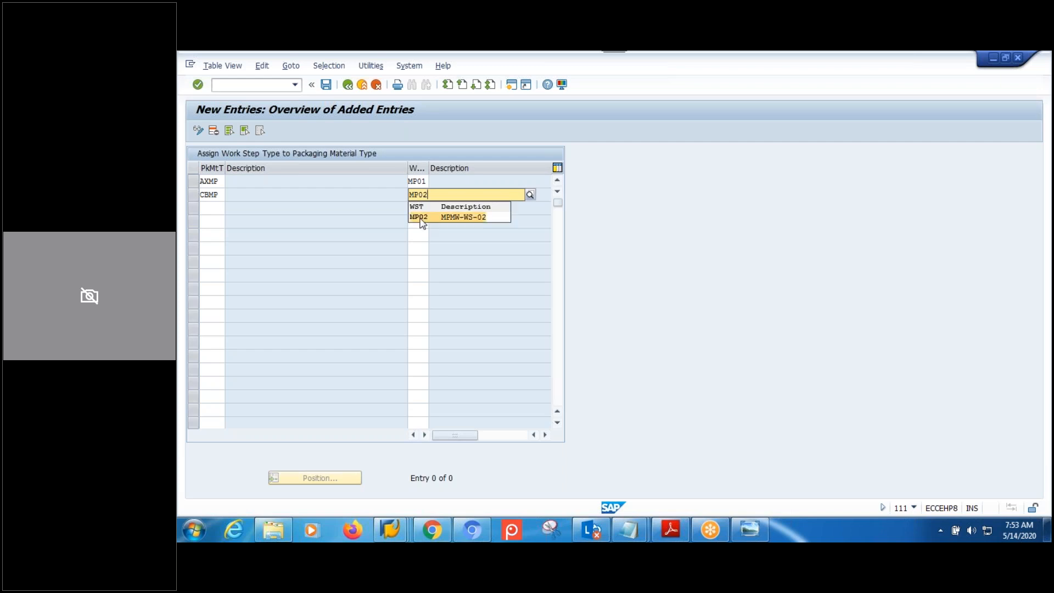
{"action": "left_click", "coordinate": [421, 218]}
Add PLMP mapped to MP02, save all three assignments, and return to the IMG.
{"action": "left_click", "coordinate": [216, 207]}
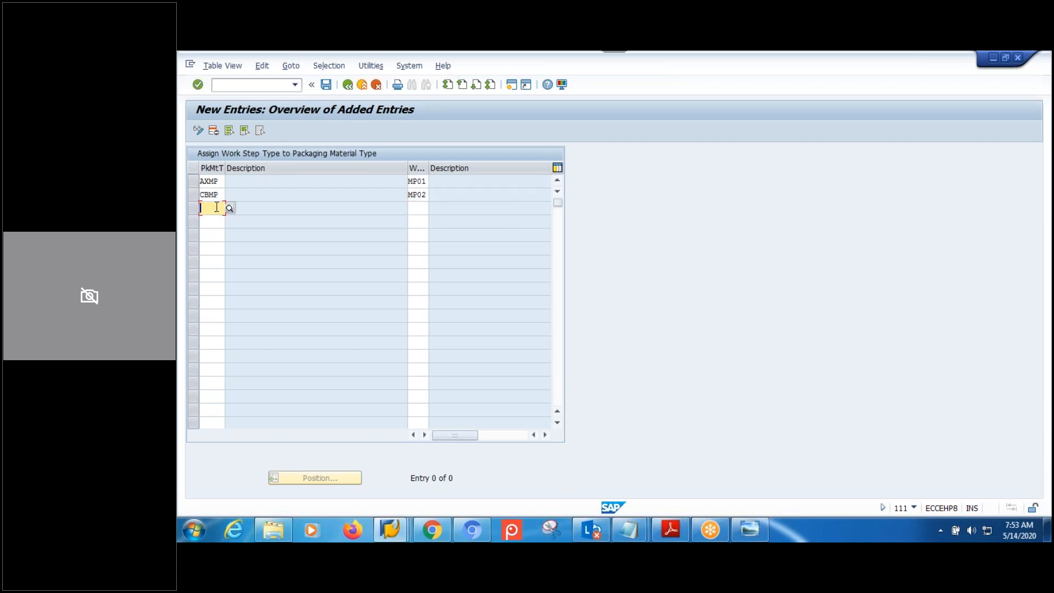
{"action": "type", "text": "PLMP"}
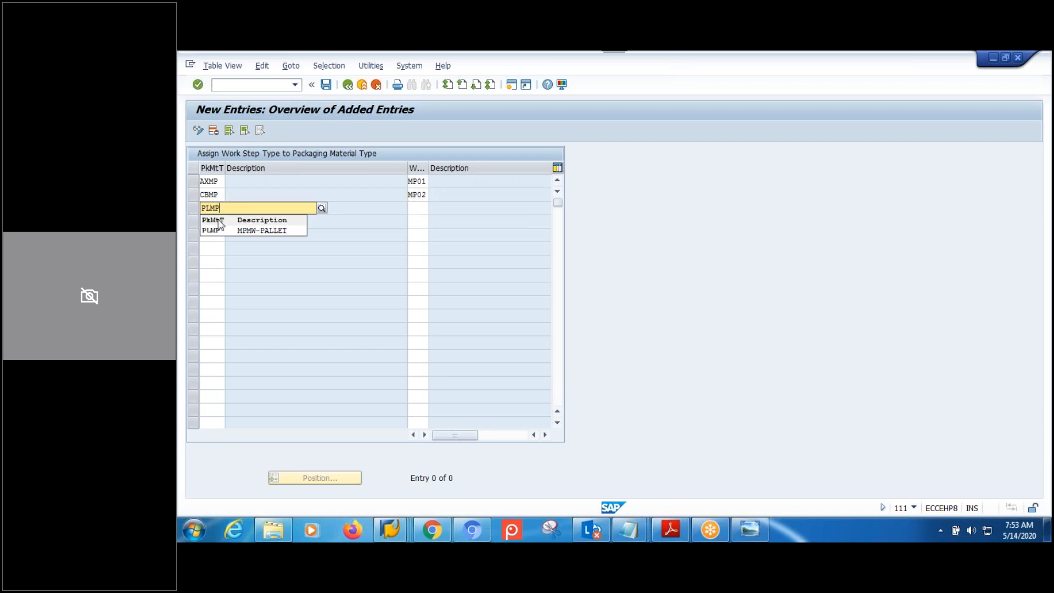
{"action": "left_click", "coordinate": [220, 230]}
{"action": "left_click", "coordinate": [421, 209]}
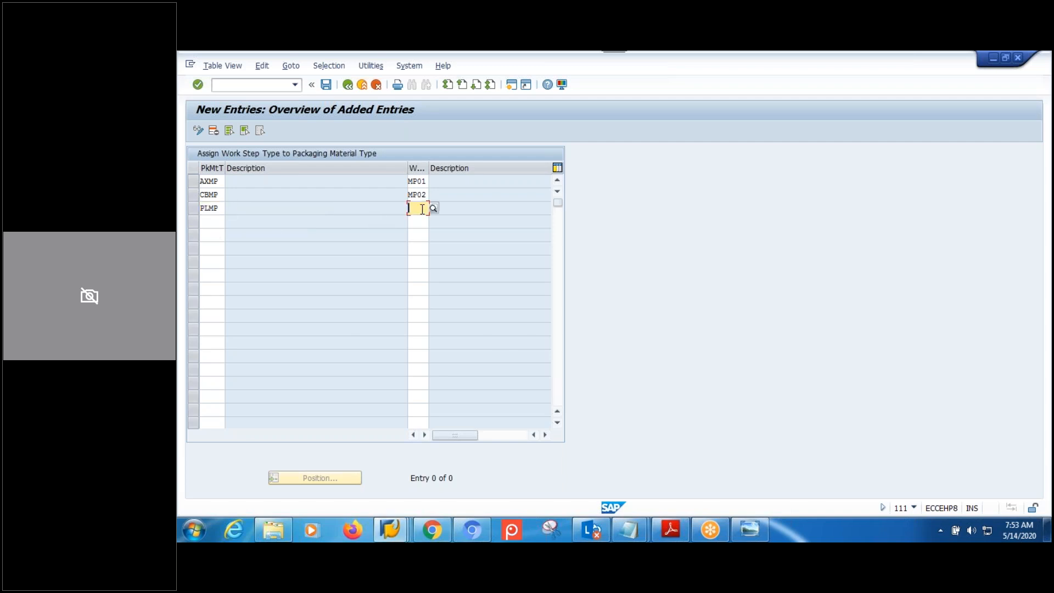
{"action": "type", "text": "MP02"}
{"action": "key", "text": "Return"}
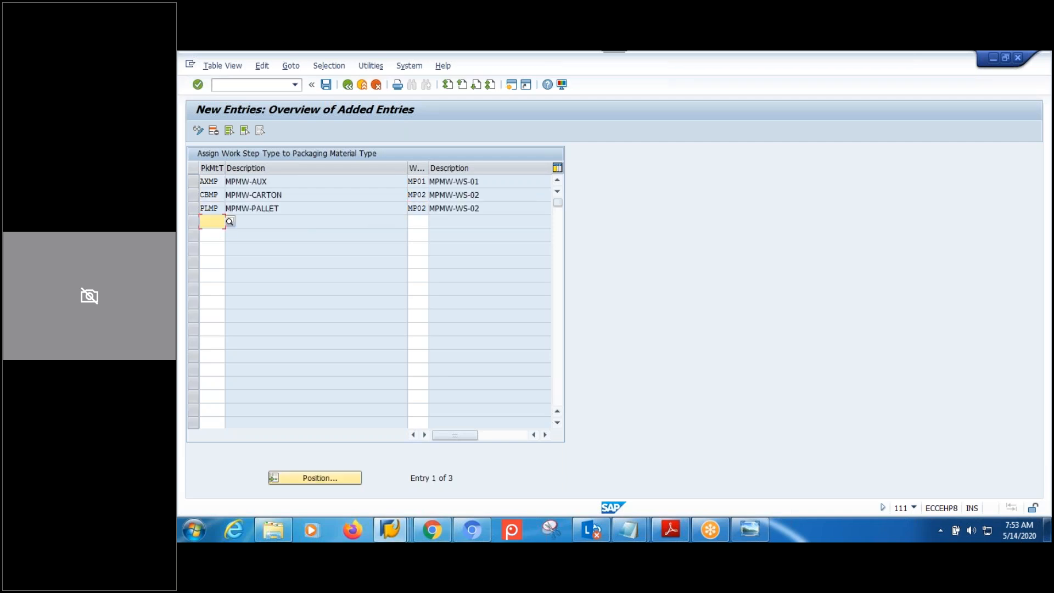
{"action": "left_click", "coordinate": [326, 85]}
{"action": "left_click", "coordinate": [366, 268]}
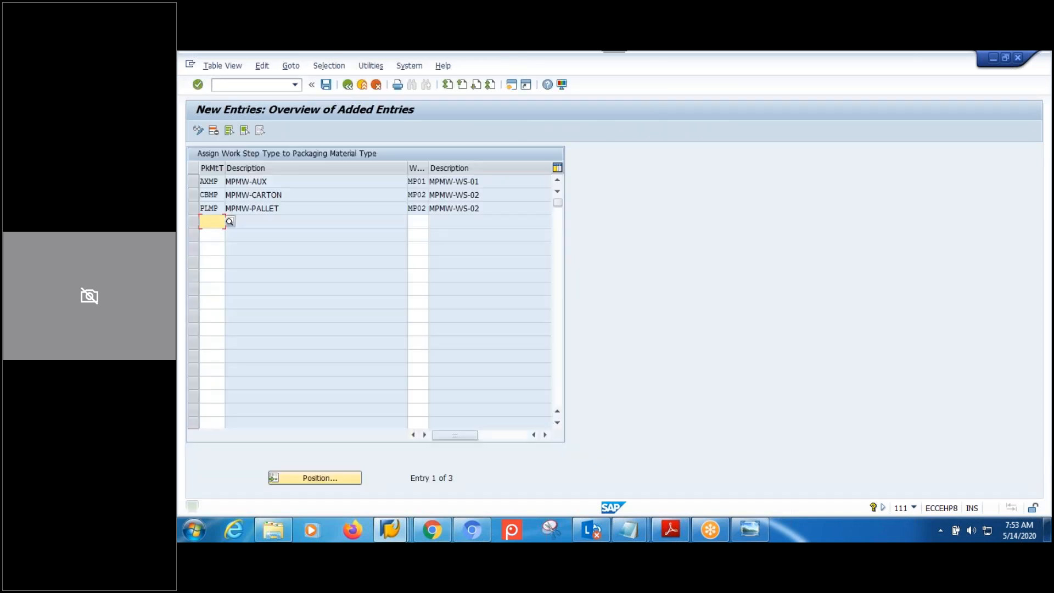
{"action": "left_click", "coordinate": [348, 85]}
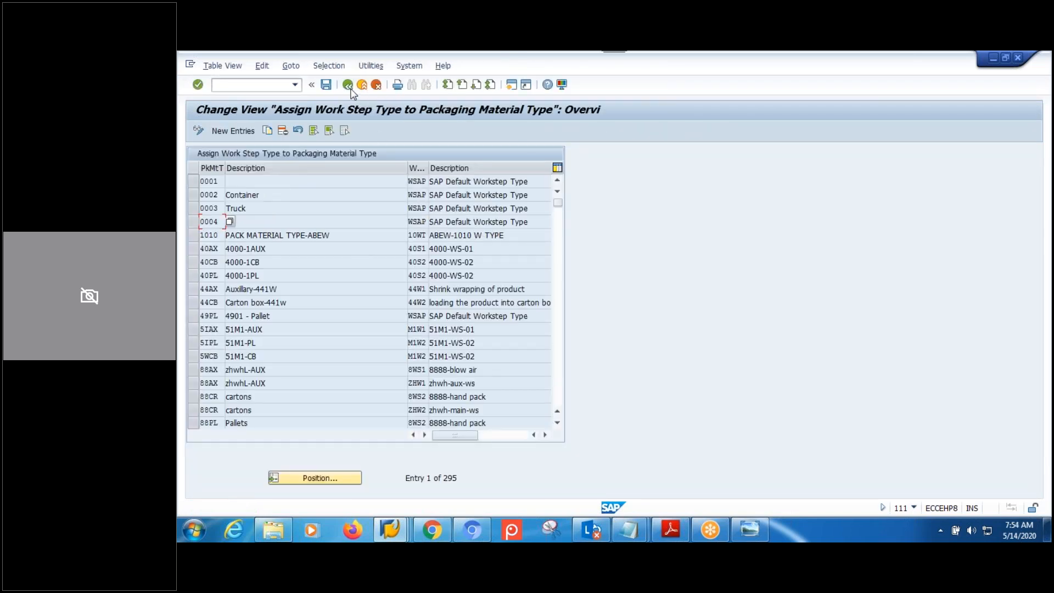
{"action": "left_click", "coordinate": [348, 86]}
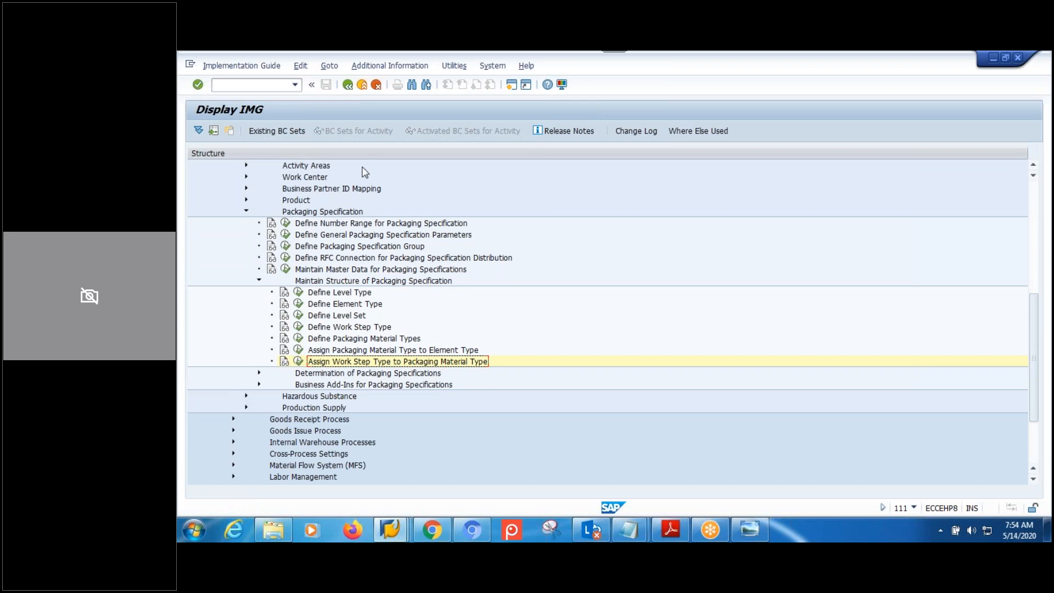
Close packaging specification 1789 without saving and return to SAP Easy Access.
{"action": "left_click", "coordinate": [391, 526]}
{"action": "left_click", "coordinate": [388, 481]}
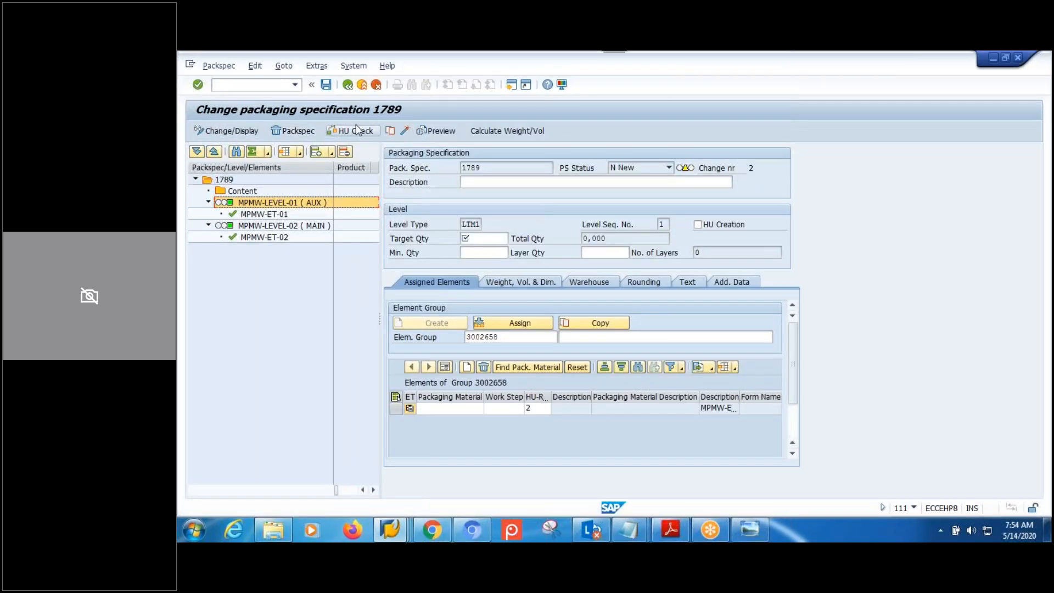
{"action": "left_click", "coordinate": [348, 85]}
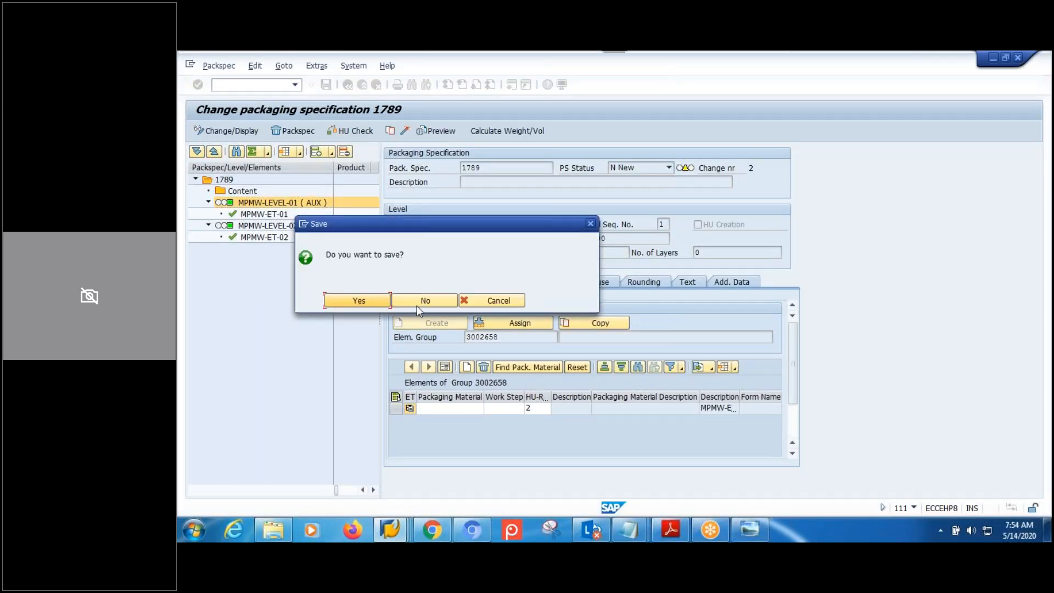
{"action": "left_click", "coordinate": [423, 299]}
{"action": "left_click", "coordinate": [431, 296]}
{"action": "left_click", "coordinate": [348, 85]}
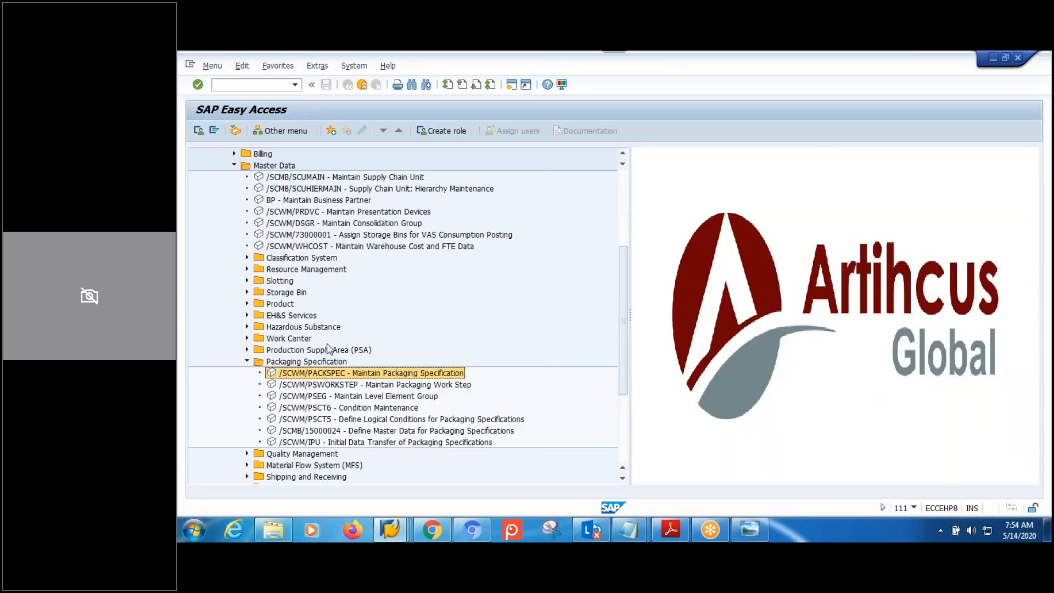
Create packaging specification 1790 in group MPMW and open it for editing.
{"action": "double_click", "coordinate": [344, 375]}
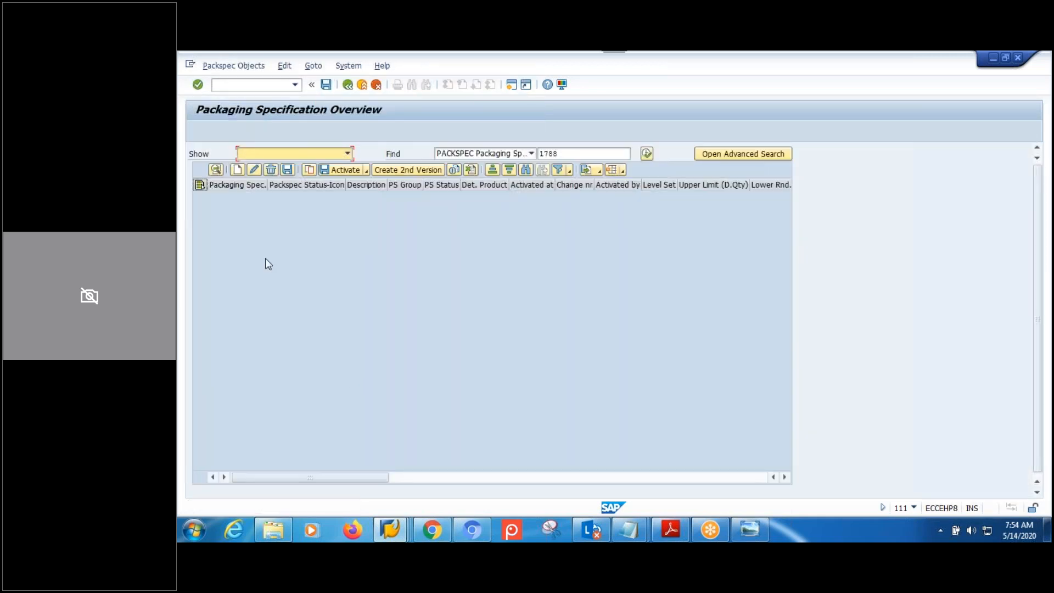
{"action": "left_click", "coordinate": [238, 169]}
{"action": "left_click", "coordinate": [412, 197]}
{"action": "key", "text": "m"}
{"action": "key", "text": "m"}
{"action": "key", "text": "m"}
{"action": "key", "text": "m"}
{"action": "key", "text": "m"}
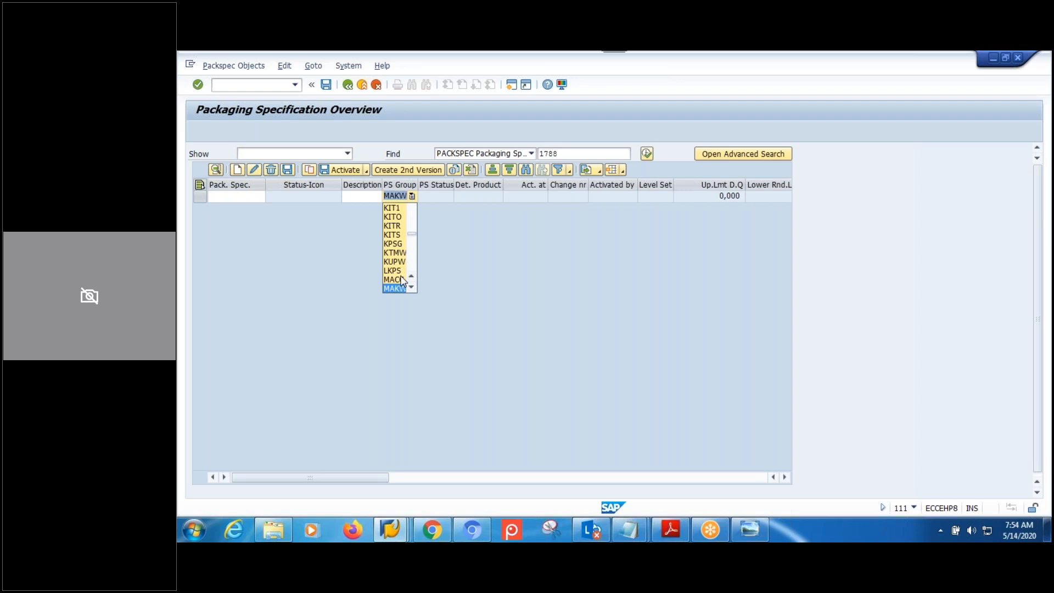
{"action": "key", "text": "m"}
{"action": "key", "text": "m"}
{"action": "key", "text": "m"}
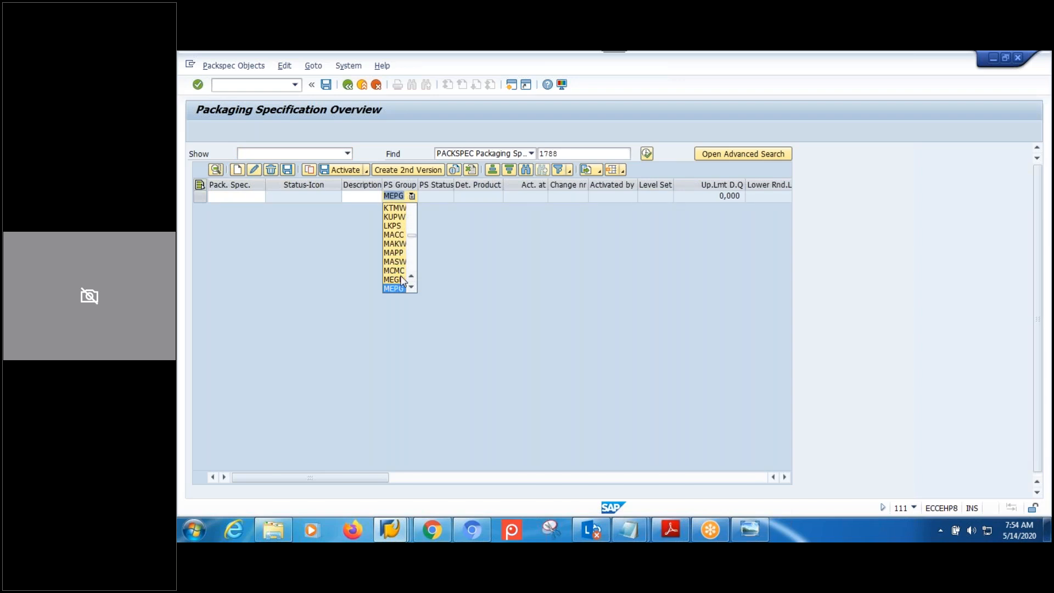
{"action": "key", "text": "m"}
{"action": "key", "text": "m"}
{"action": "key", "text": "m"}
{"action": "key", "text": "m"}
{"action": "key", "text": "m"}
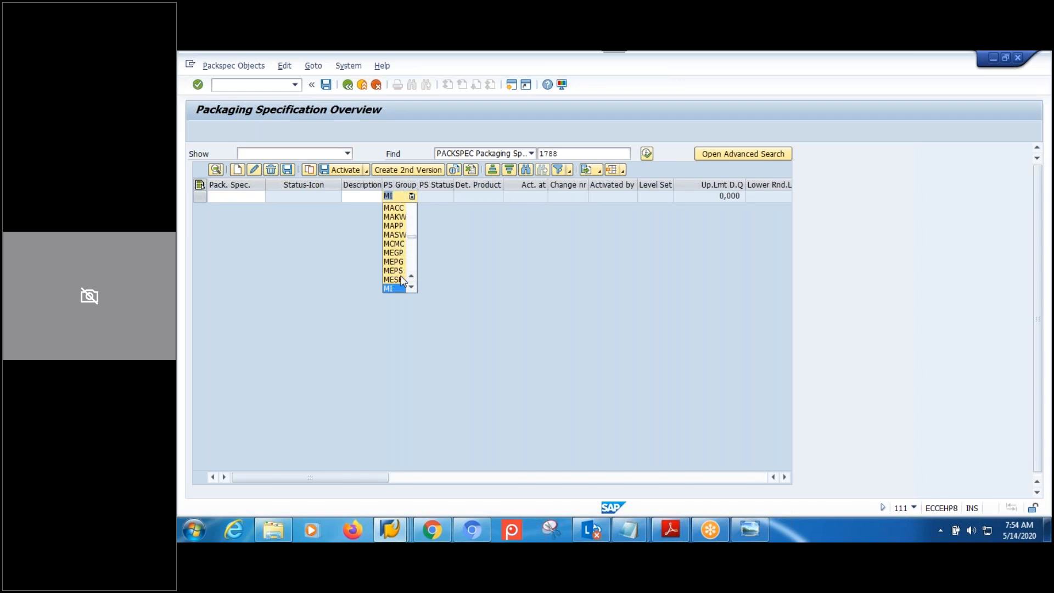
{"action": "key", "text": "m"}
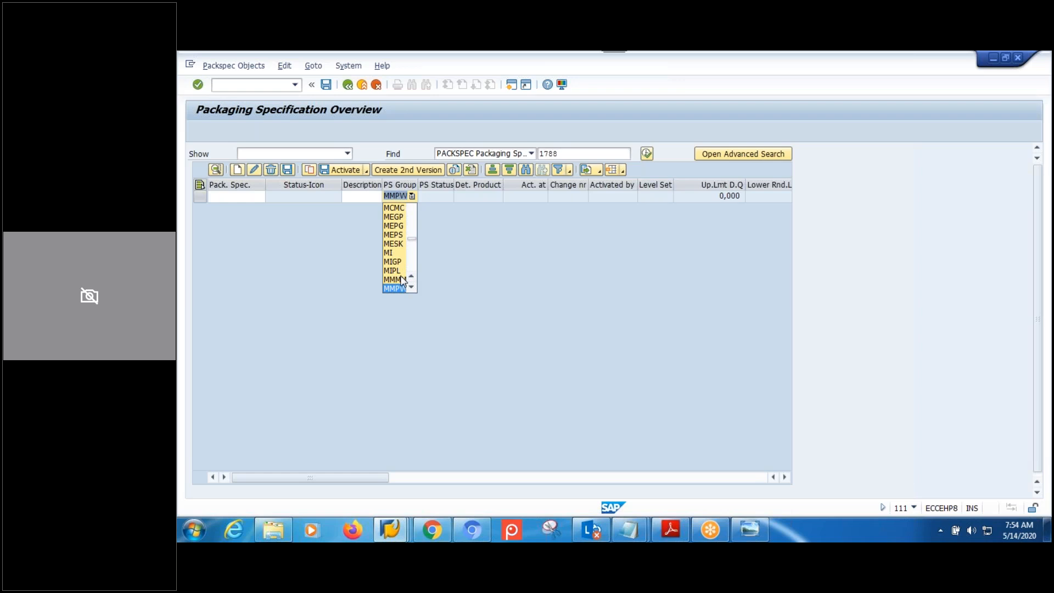
{"action": "key", "text": "m"}
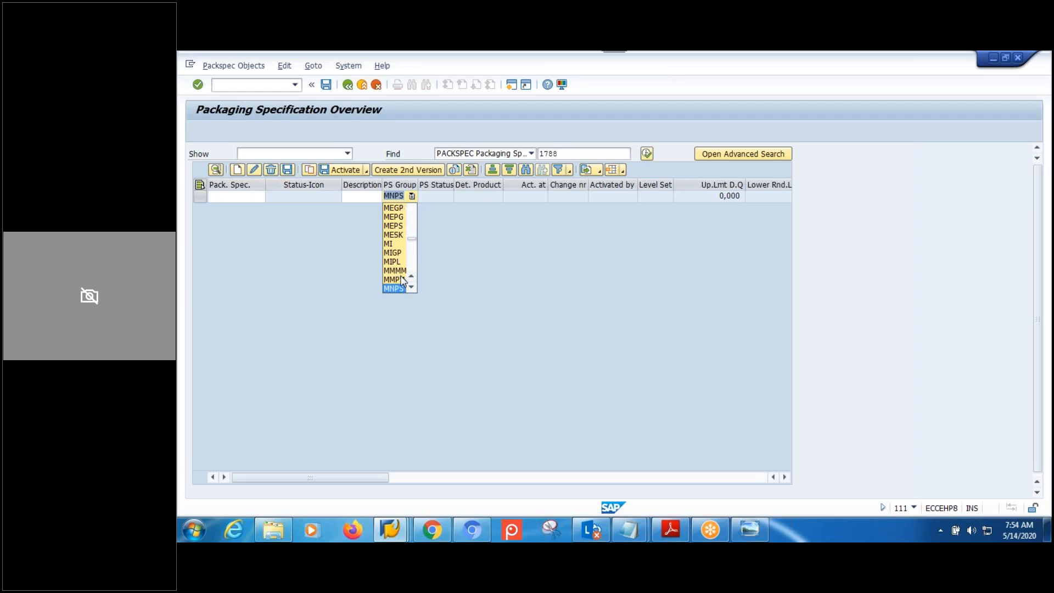
{"action": "key", "text": "m"}
{"action": "key", "text": "m"}
{"action": "key", "text": "m"}
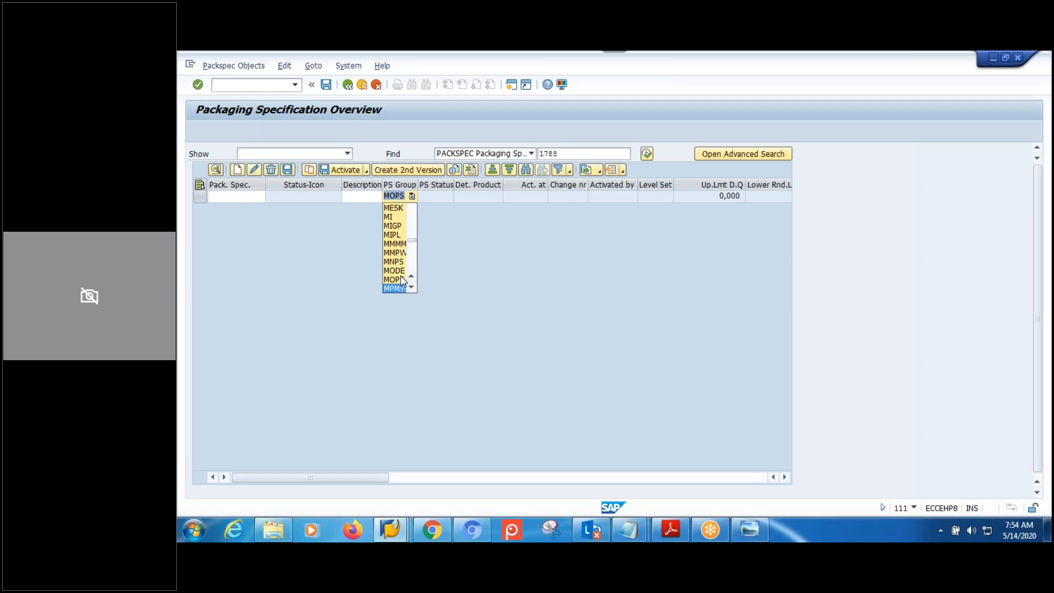
{"action": "key", "text": "Return"}
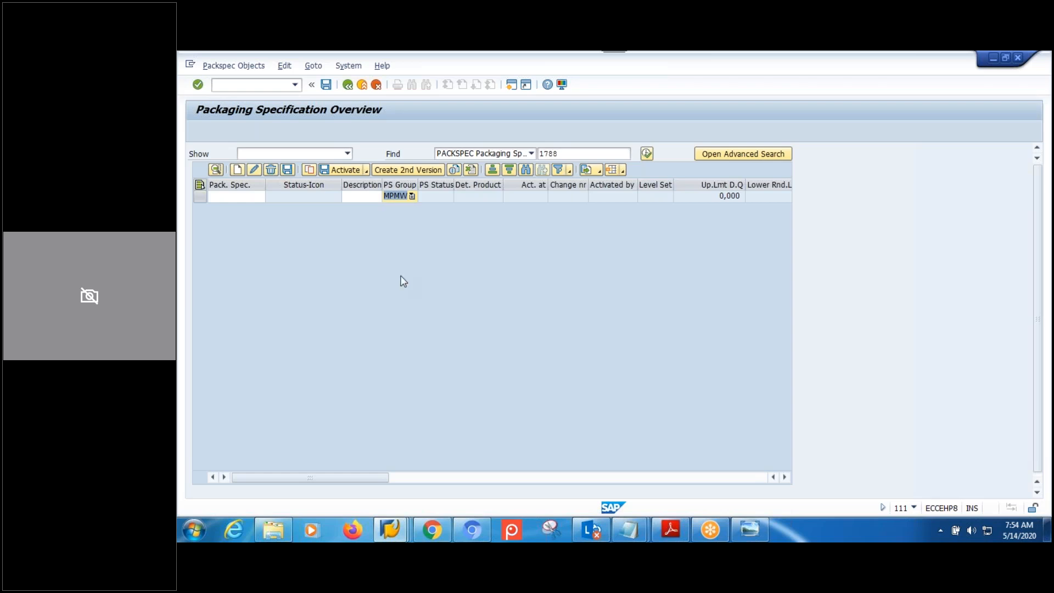
{"action": "key", "text": "Return"}
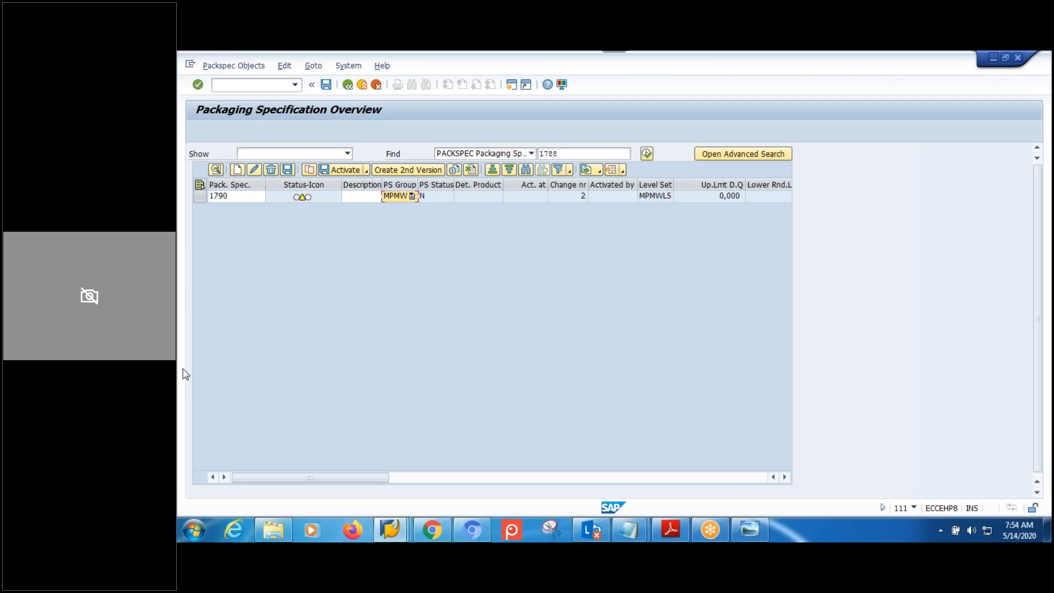
{"action": "left_click", "coordinate": [200, 196]}
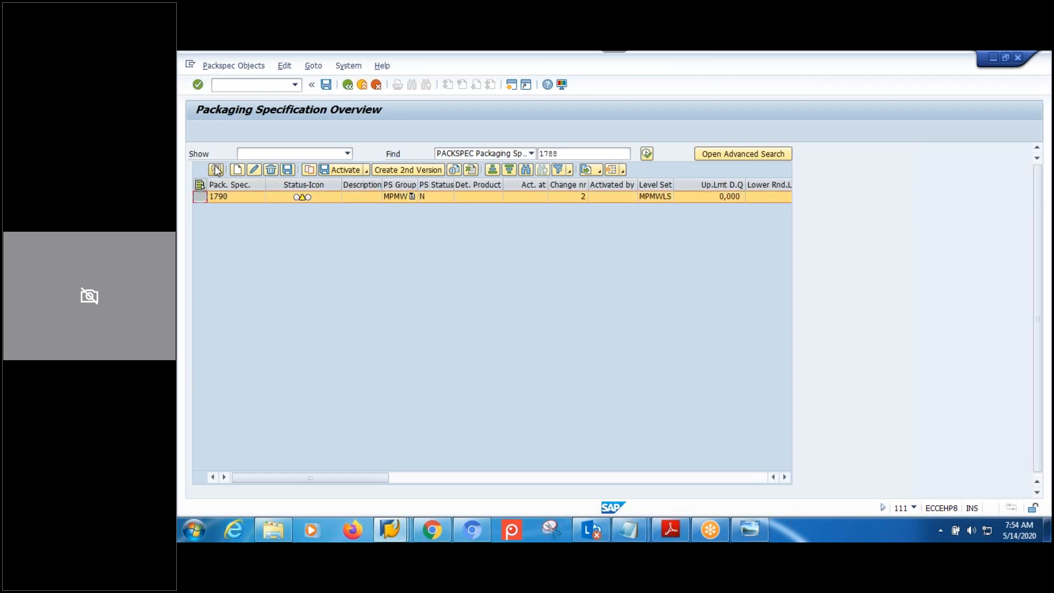
{"action": "left_click", "coordinate": [215, 170]}
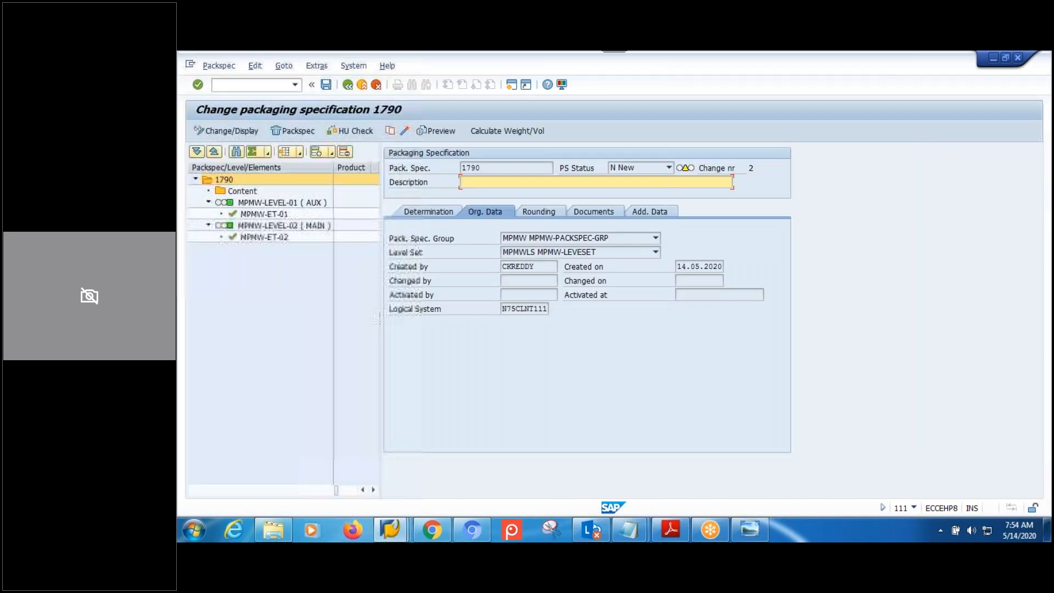
Enter MPML-MAT1-IBD-PS as the description of packaging specification 1790.
{"action": "left_click", "coordinate": [230, 182]}
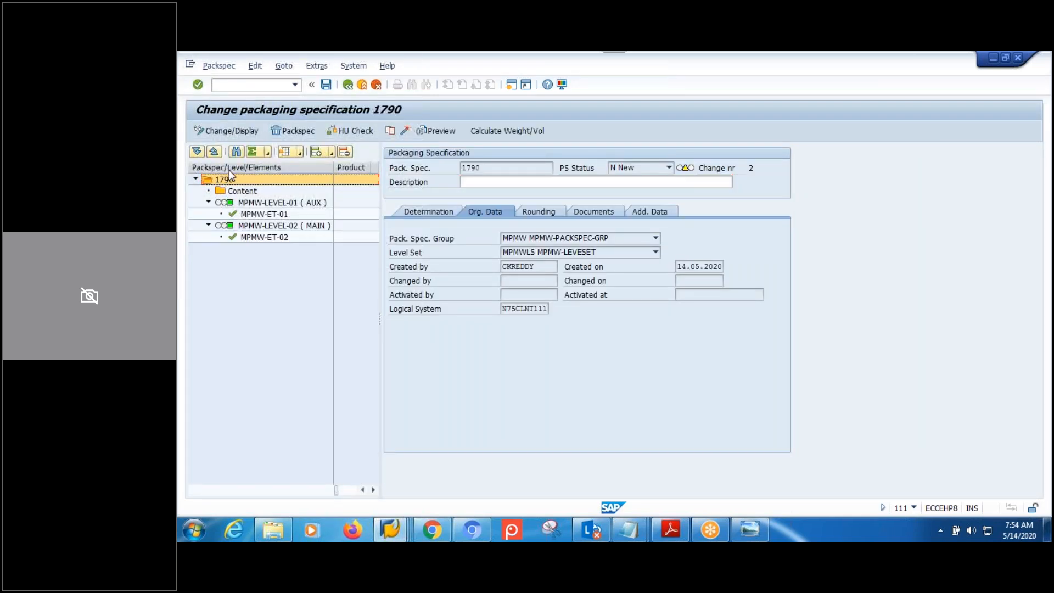
{"action": "left_click", "coordinate": [241, 192]}
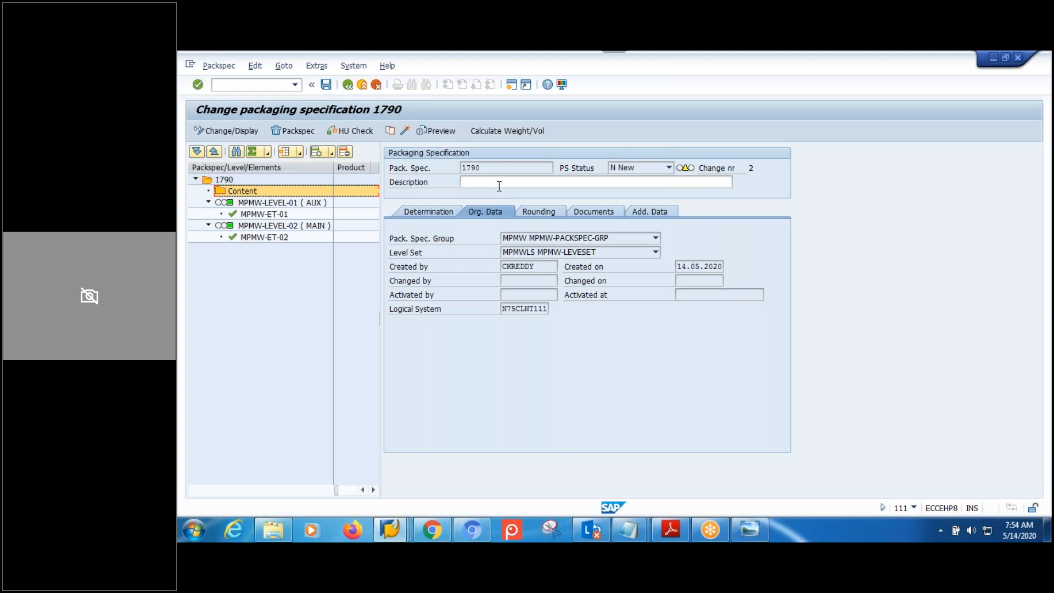
{"action": "left_click", "coordinate": [500, 186]}
{"action": "type", "text": "MPML-"}
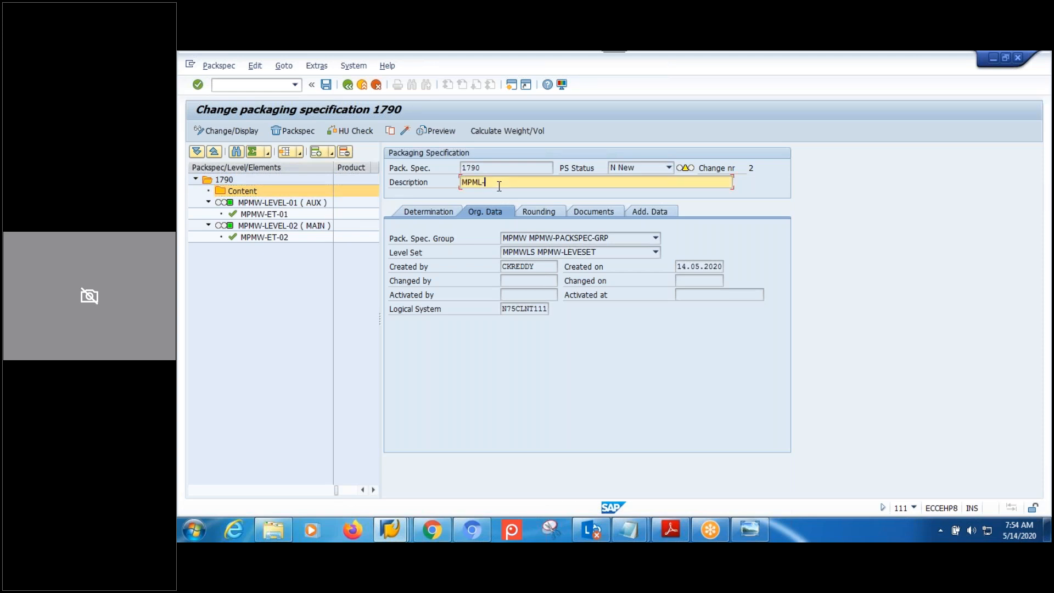
{"action": "type", "text": "MAT1-"}
{"action": "type", "text": "IBD-PS"}
{"action": "left_click", "coordinate": [269, 204]}
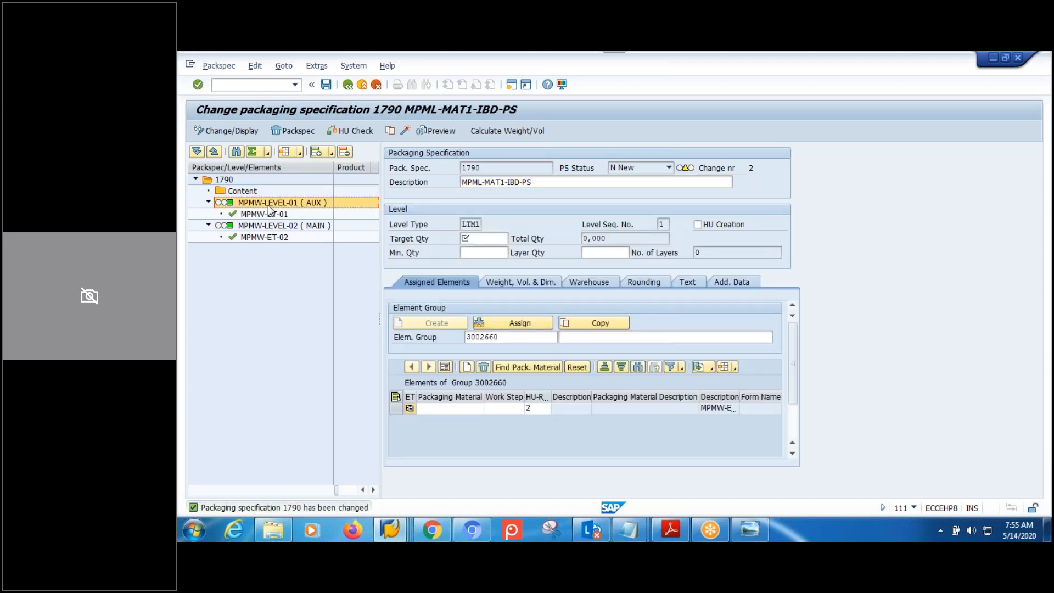
{"action": "left_click", "coordinate": [250, 192]}
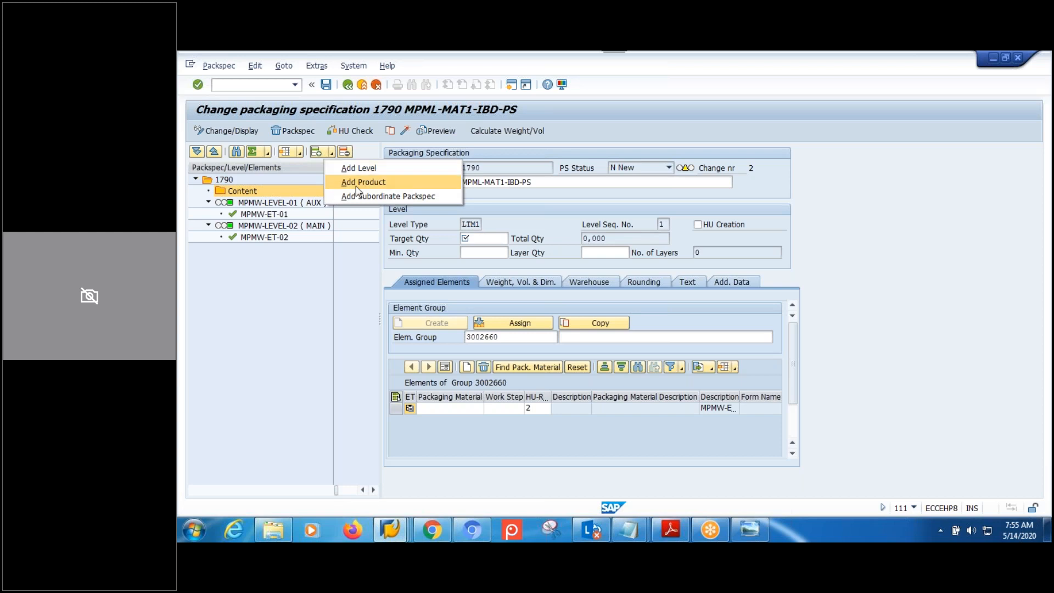
{"action": "left_click", "coordinate": [368, 179]}
Enter product MPML-MAT1 at 1 EA as the specification's content, then return to level MPMW-LEVEL-01.
{"action": "left_click", "coordinate": [209, 191]}
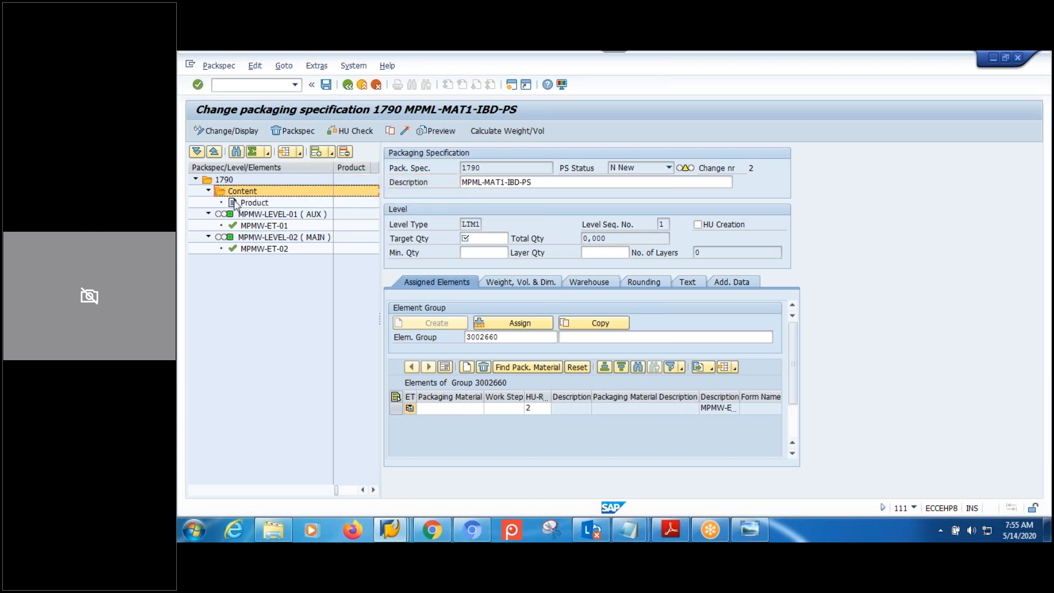
{"action": "left_click", "coordinate": [257, 204]}
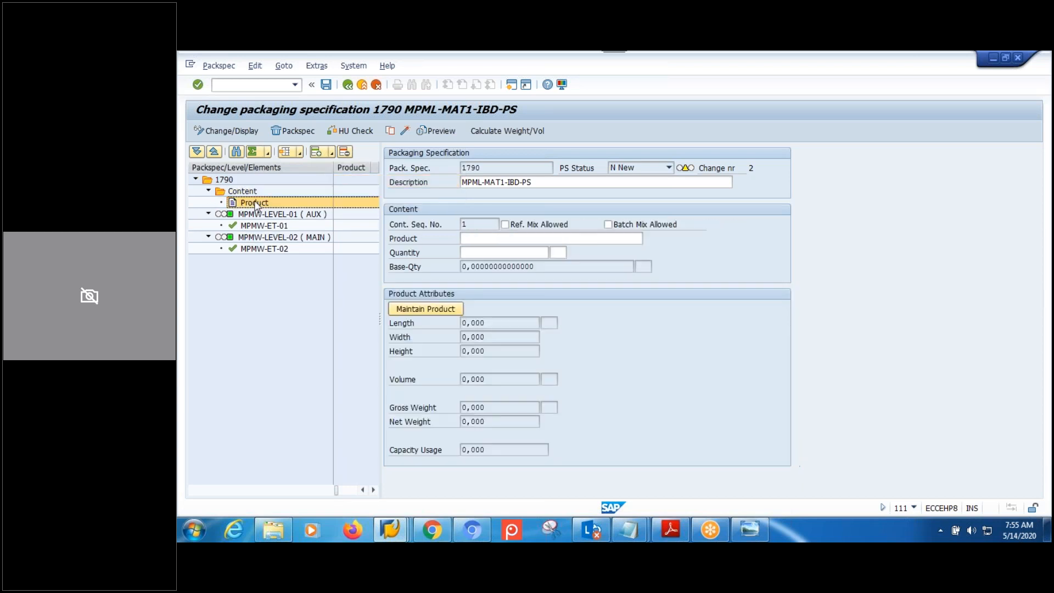
{"action": "left_click", "coordinate": [491, 240]}
{"action": "type", "text": "MPML"}
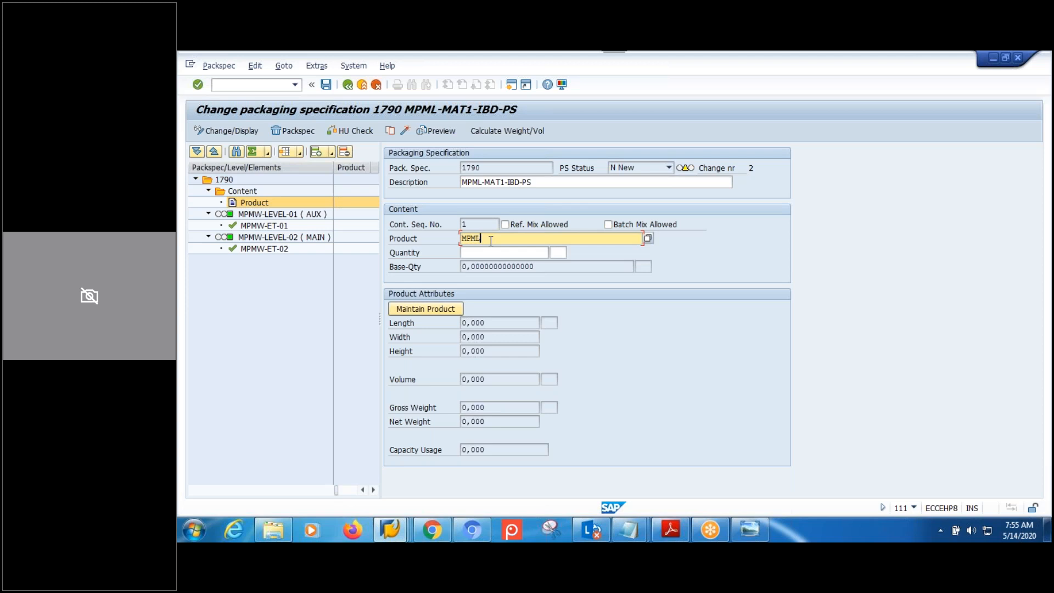
{"action": "type", "text": "-MAT1"}
{"action": "key", "text": "Return"}
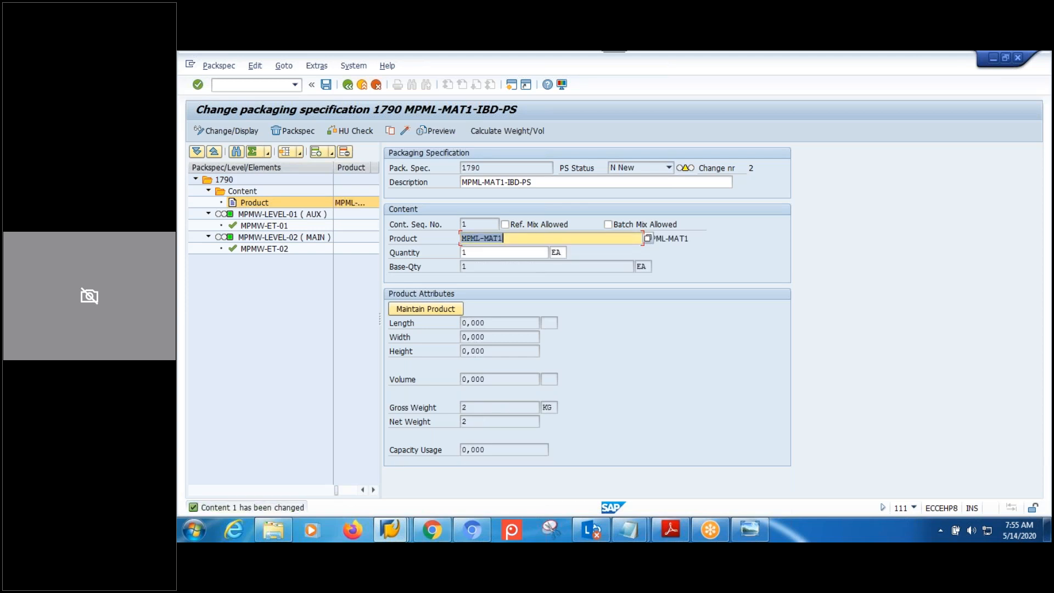
{"action": "left_click", "coordinate": [505, 254]}
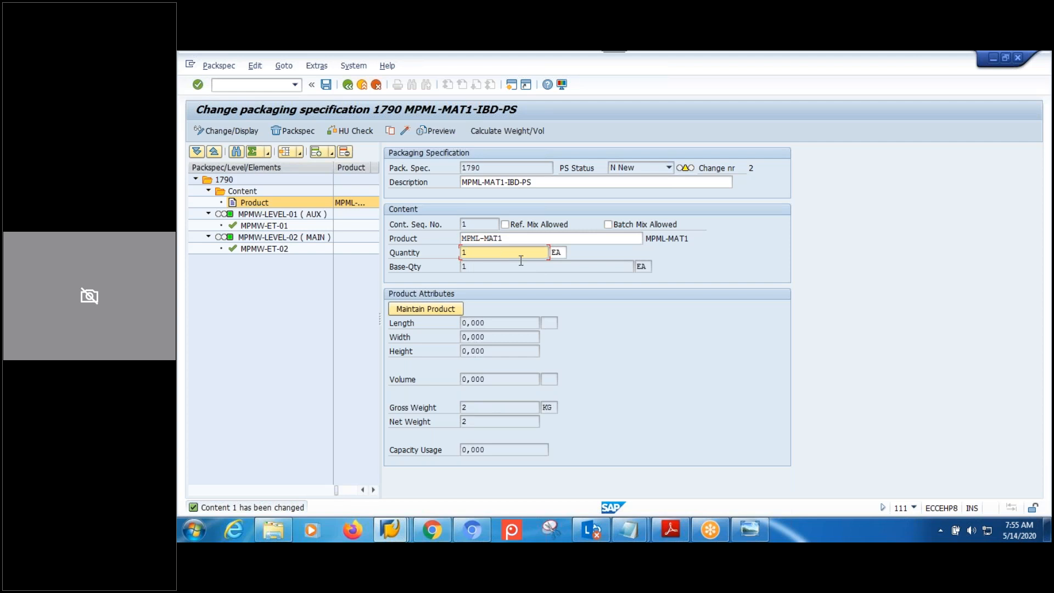
{"action": "left_click", "coordinate": [295, 215]}
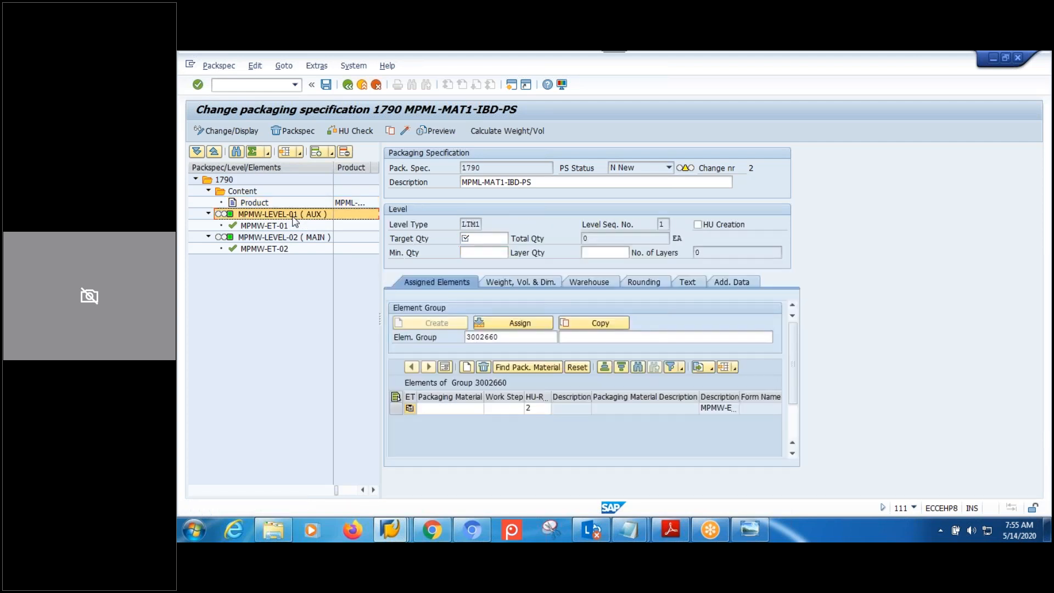
{"action": "left_click", "coordinate": [253, 203]}
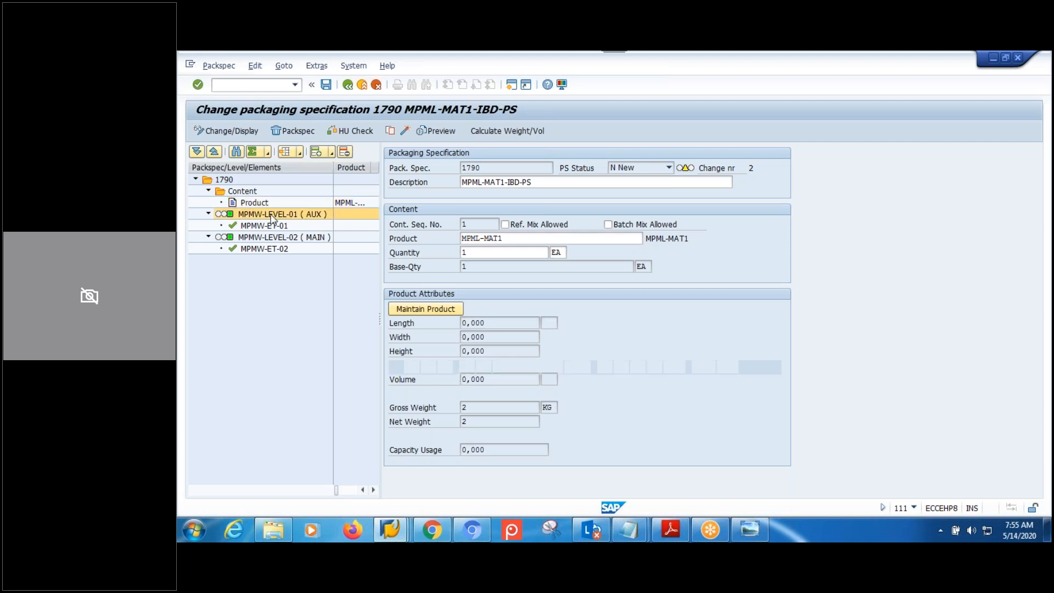
{"action": "left_click", "coordinate": [273, 216]}
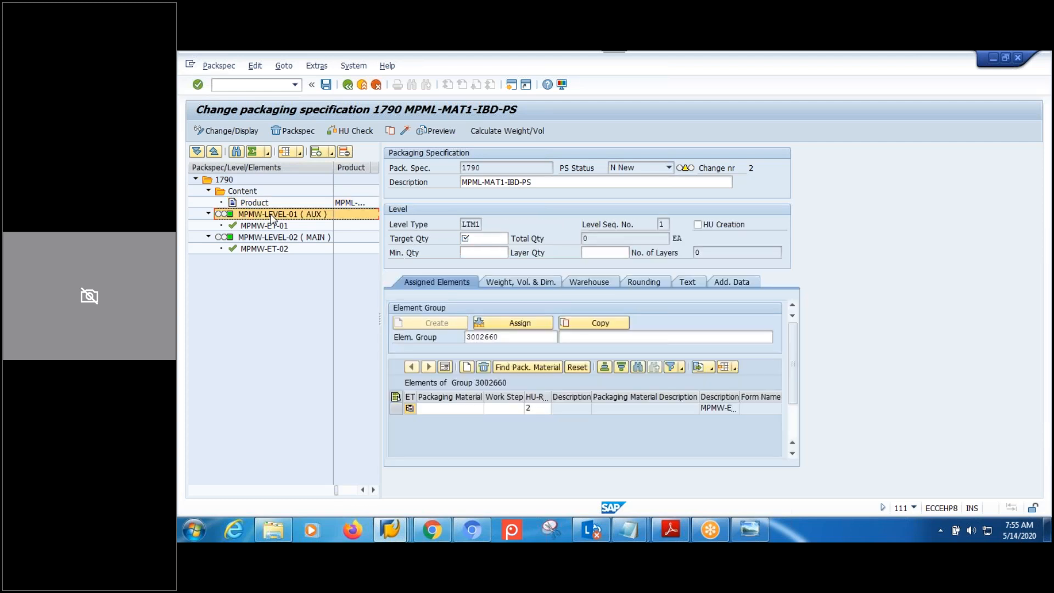
{"action": "left_click", "coordinate": [464, 252]}
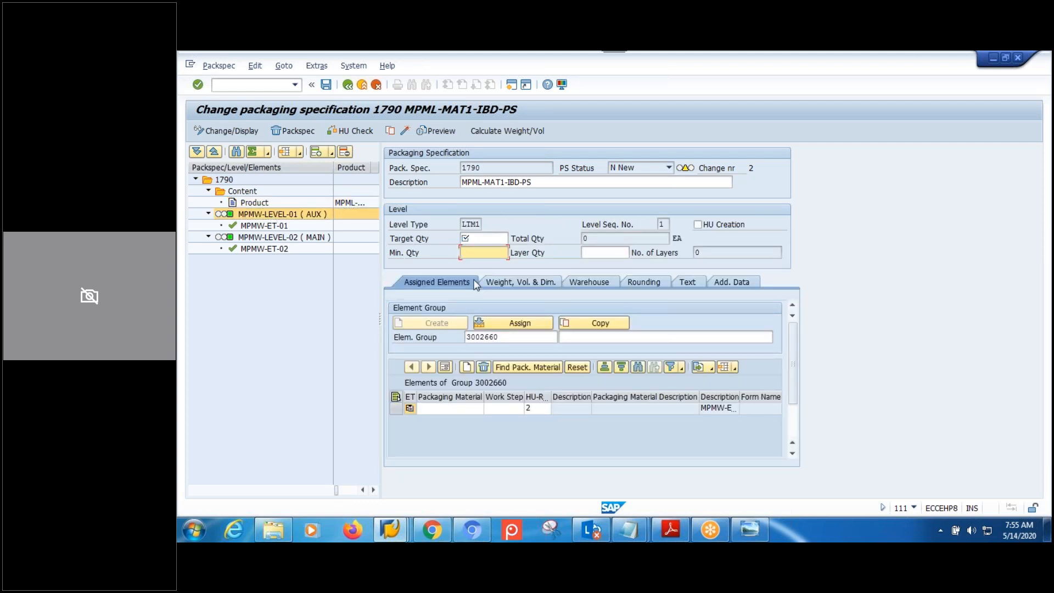
{"action": "left_click", "coordinate": [481, 239]}
Enter target quantity 1 on level MPMW-LEVEL-01 and apply it via element MPMW-ET-01.
{"action": "type", "text": "1"}
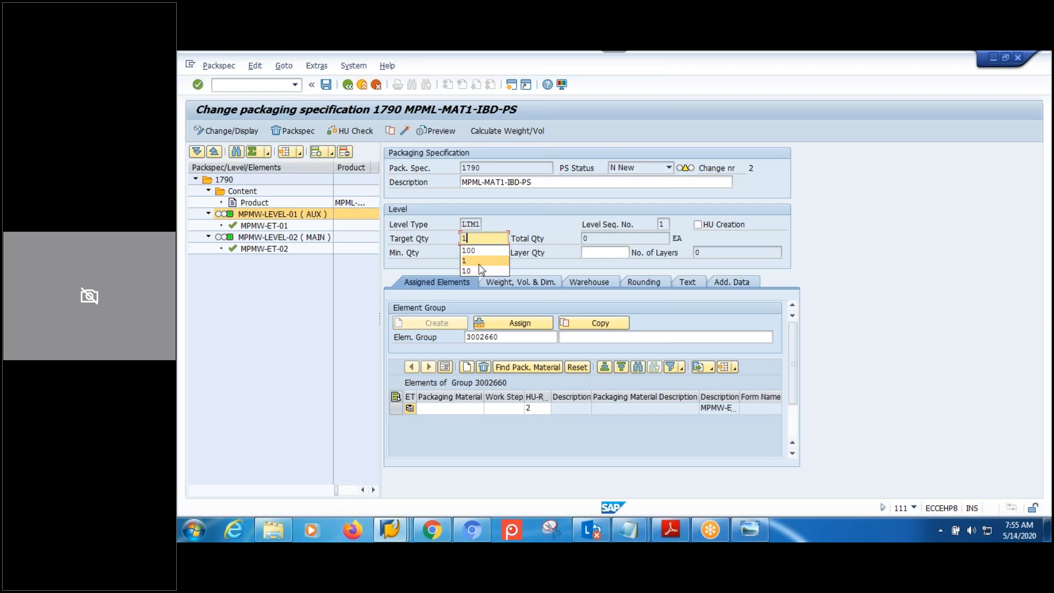
{"action": "left_click", "coordinate": [478, 262]}
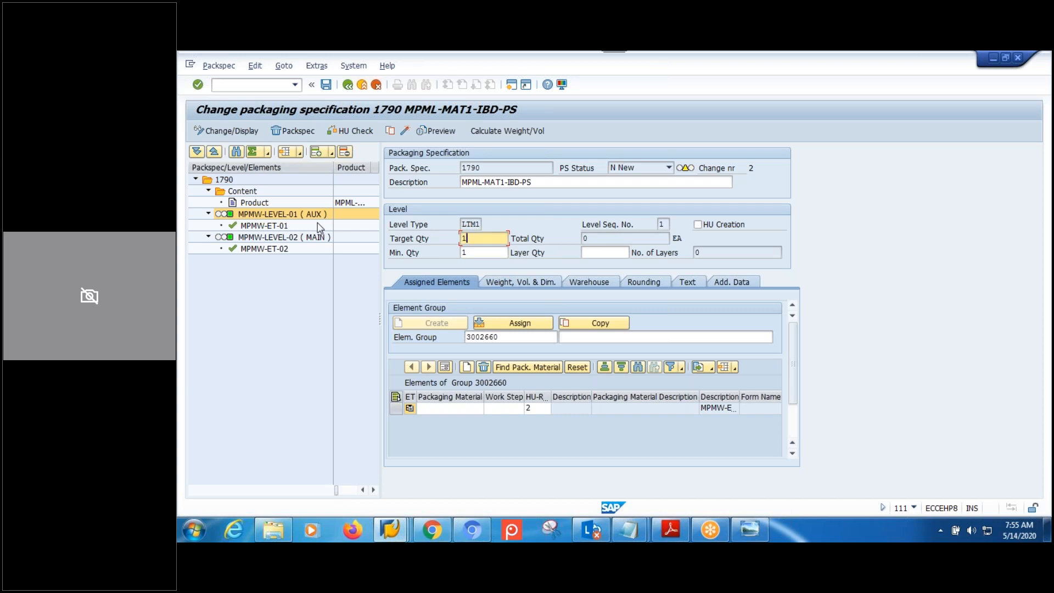
{"action": "left_click", "coordinate": [268, 228]}
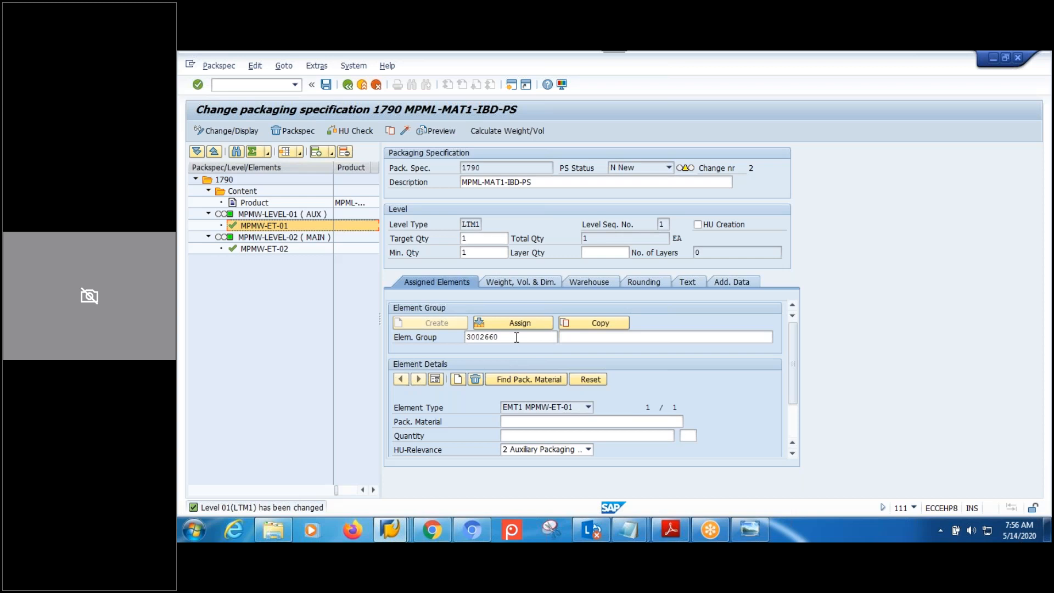
Review the element groups: 3002660 for level 01 and 3002661 for level 02.
{"action": "left_click_drag", "start_coordinate": [517, 337], "coordinate": [461, 337]}
{"action": "left_click", "coordinate": [509, 338]}
{"action": "double_click", "coordinate": [487, 337]}
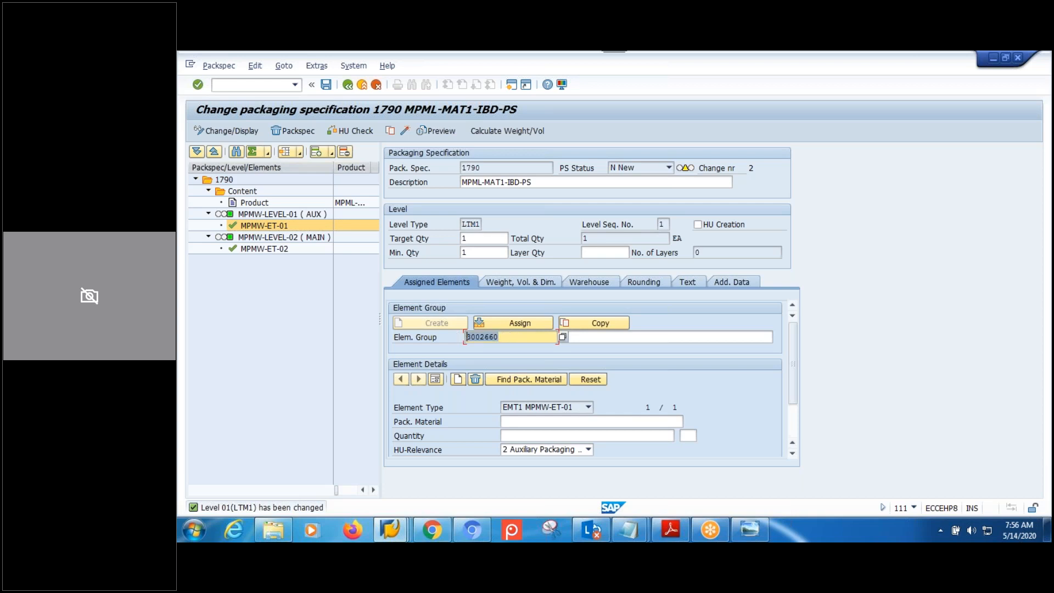
{"action": "left_click_drag", "start_coordinate": [527, 336], "coordinate": [464, 337]}
{"action": "left_click", "coordinate": [511, 337]}
{"action": "left_click", "coordinate": [277, 216]}
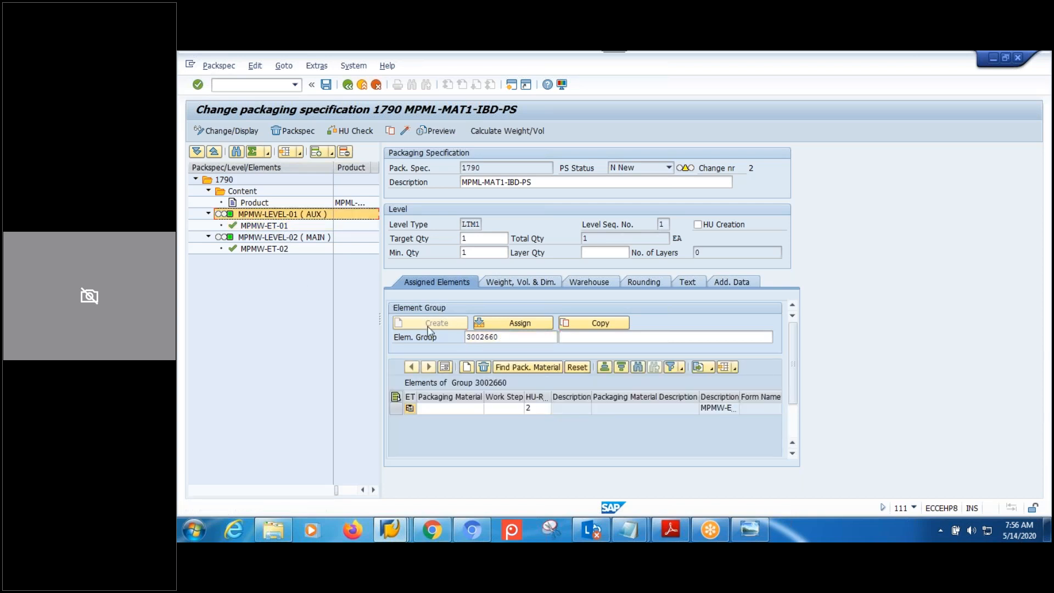
{"action": "left_click", "coordinate": [501, 336]}
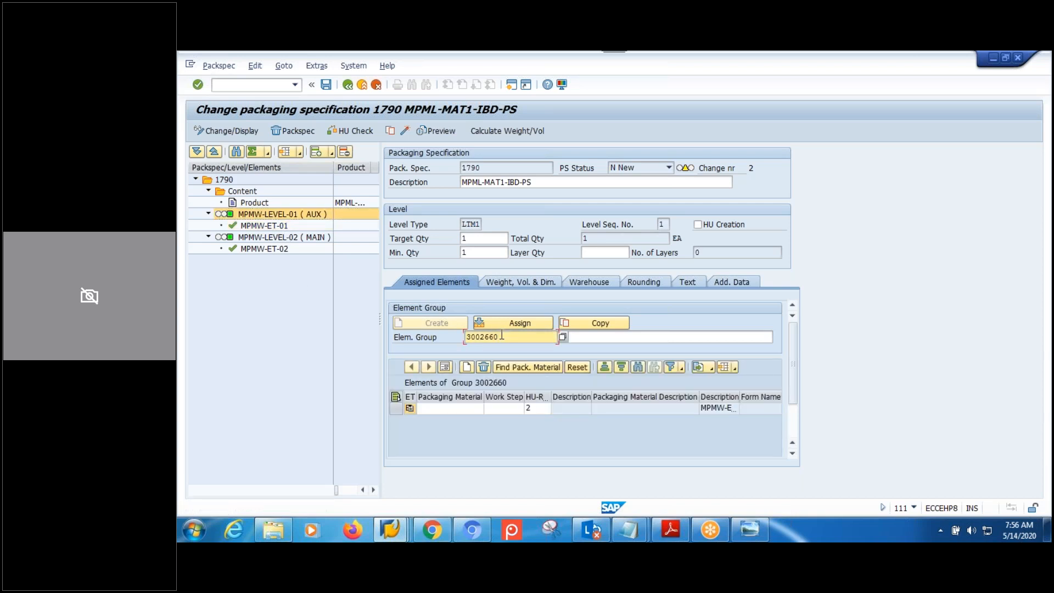
{"action": "left_click", "coordinate": [273, 238]}
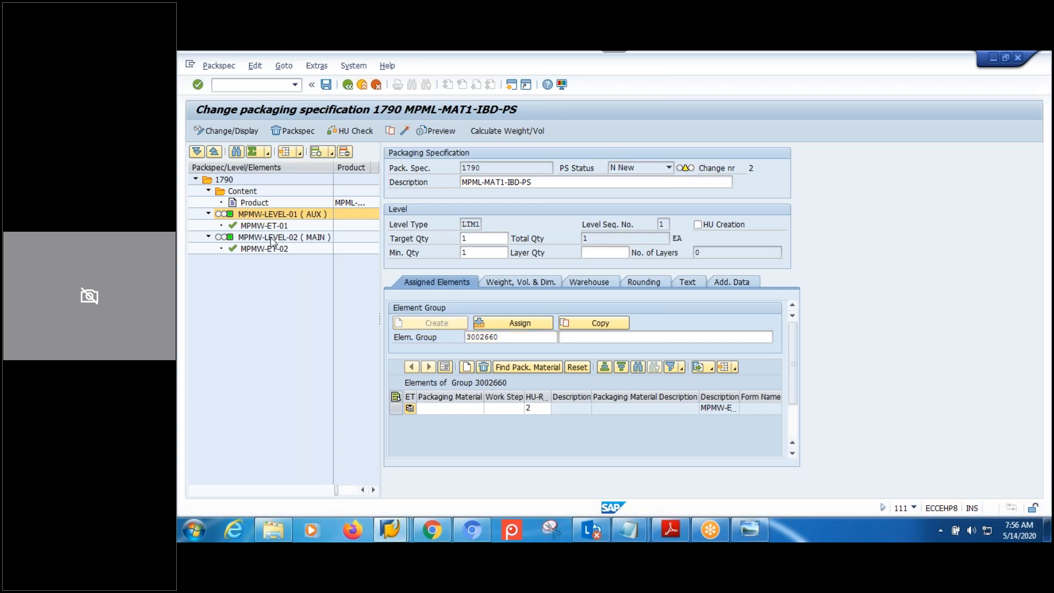
{"action": "left_click", "coordinate": [510, 340]}
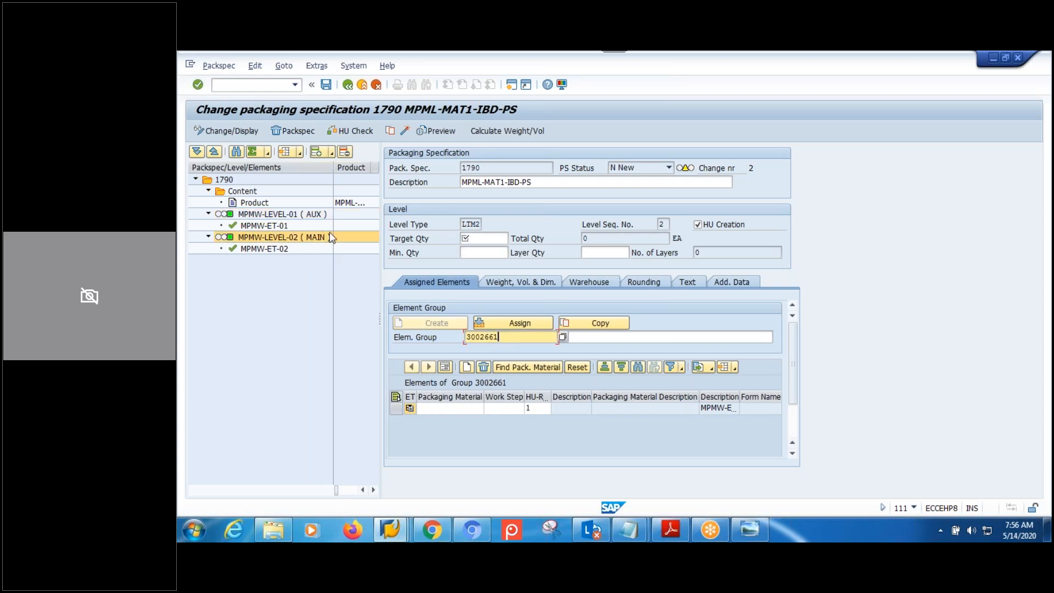
{"action": "left_click", "coordinate": [271, 217]}
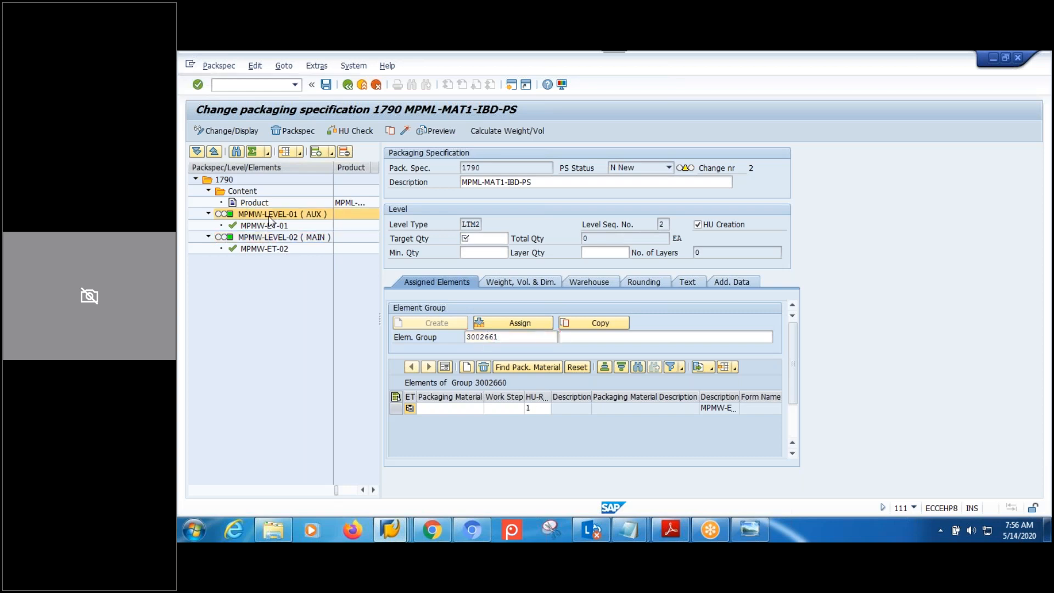
{"action": "left_click", "coordinate": [513, 340]}
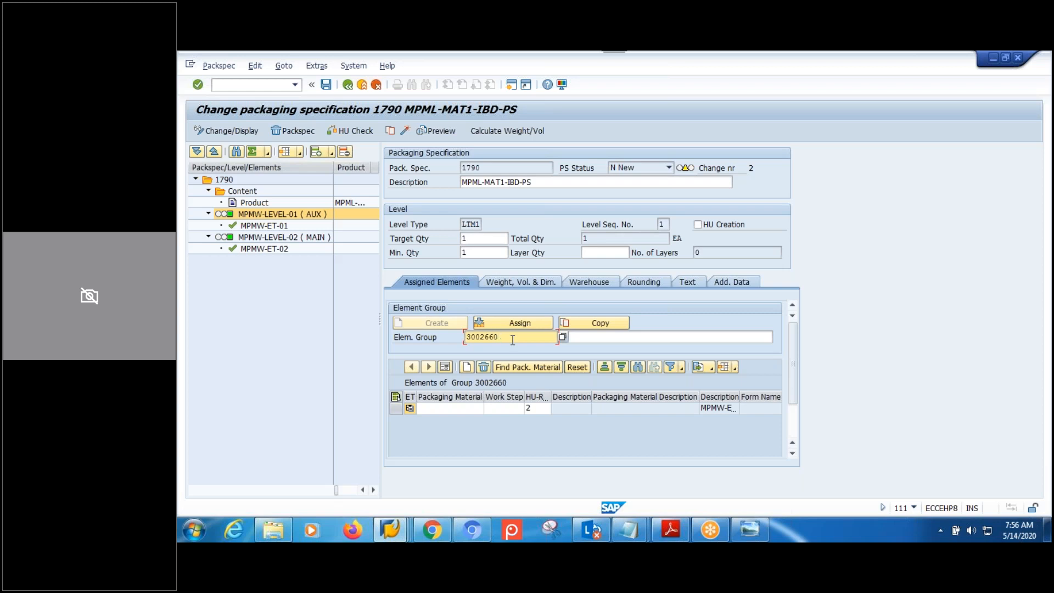
Describe element group 01 as 'MPMW_EG-01 ( AUTOMATO)' and give level 02 a renumbered copy.
{"action": "left_click", "coordinate": [589, 337]}
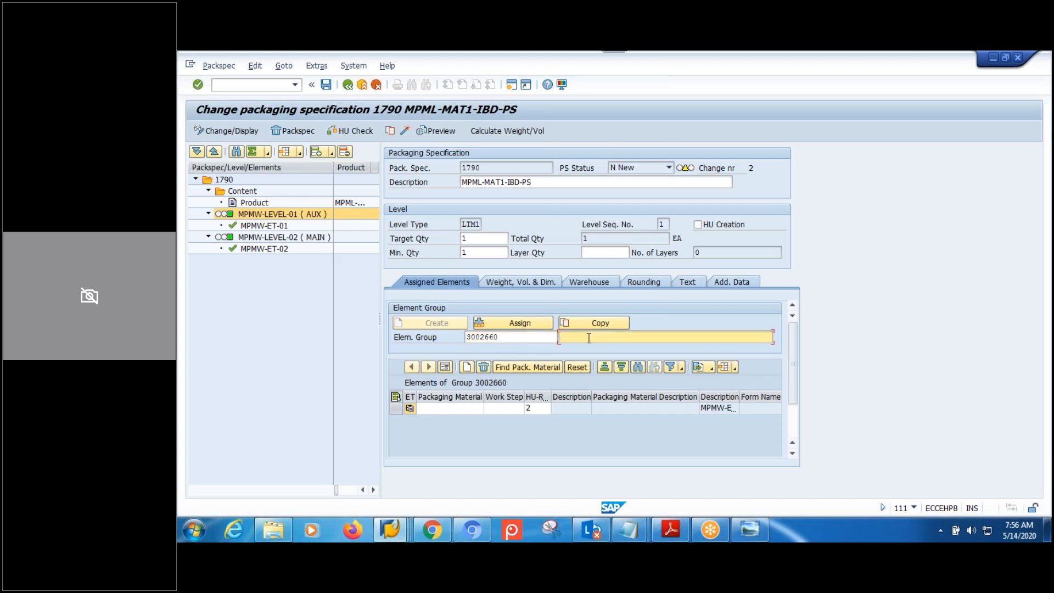
{"action": "type", "text": "MPM"}
{"action": "type", "text": "W_EG"}
{"action": "type", "text": "-01 ("}
{"action": "type", "text": " AUTO"}
{"action": "type", "text": "MATO"}
{"action": "type", "text": ")"}
{"action": "left_click_drag", "start_coordinate": [675, 336], "coordinate": [561, 337]}
{"action": "key", "text": "ctrl+c"}
{"action": "left_click", "coordinate": [560, 337]}
{"action": "left_click", "coordinate": [283, 237]}
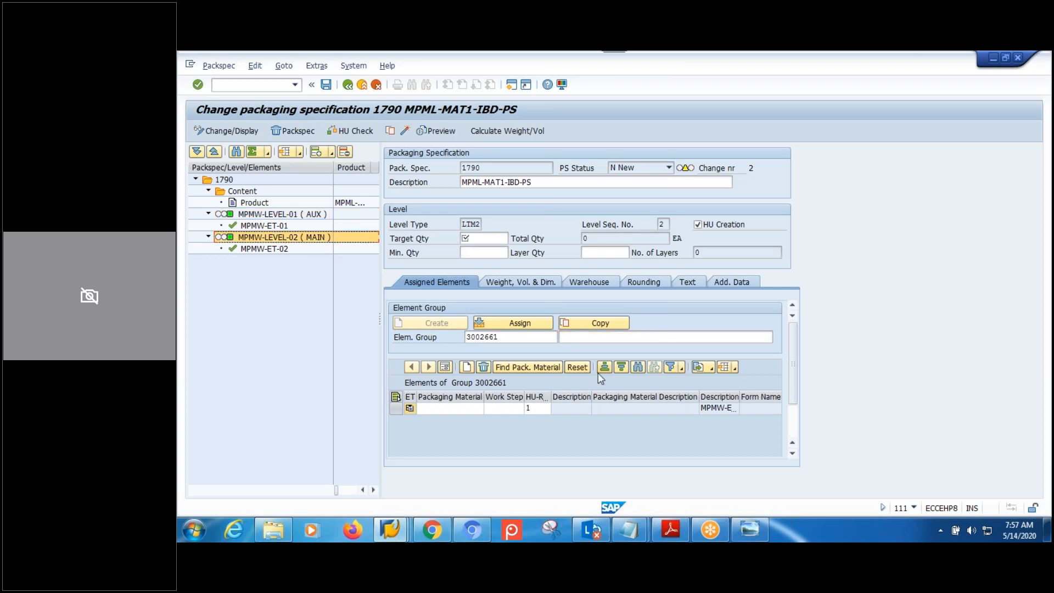
{"action": "left_click", "coordinate": [590, 341]}
{"action": "key", "text": "ctrl+v"}
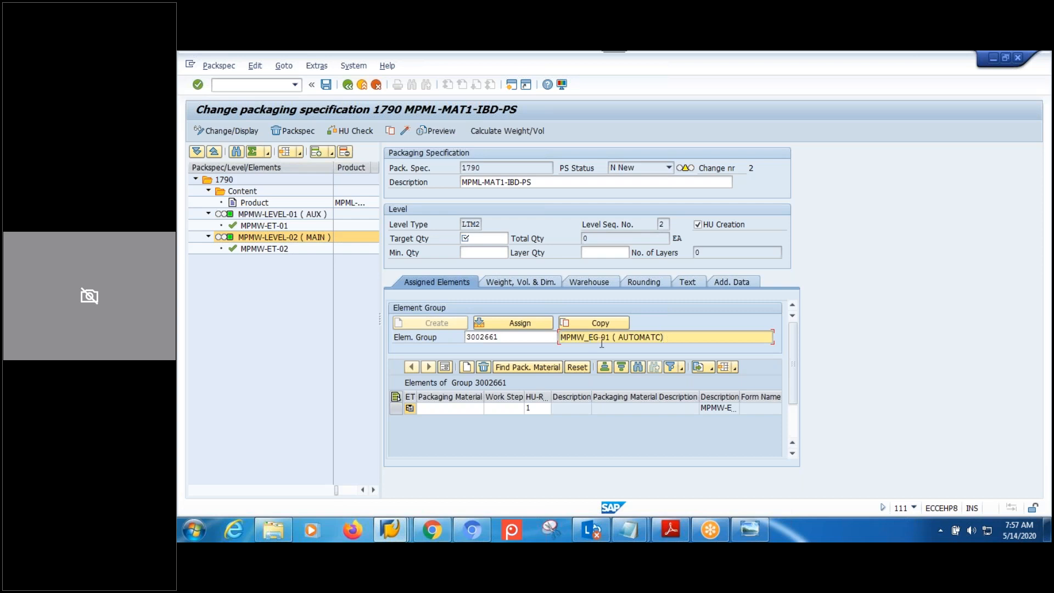
{"action": "key", "text": "BackSpace"}
{"action": "type", "text": "2"}
Recheck level MPMW-LEVEL-01's target and minimum quantity of 1.
{"action": "left_click", "coordinate": [283, 214]}
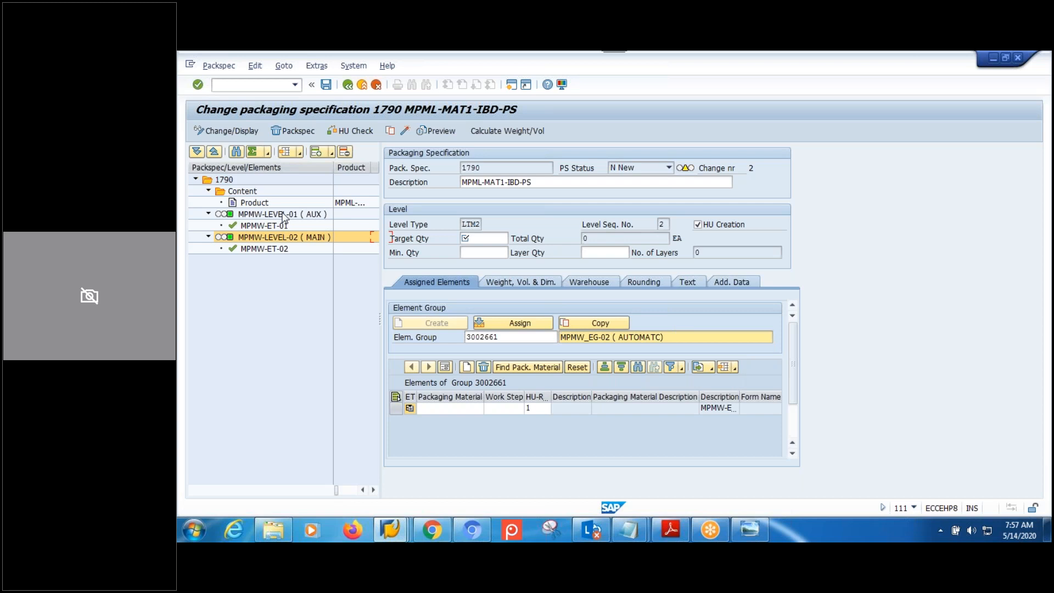
{"action": "left_click", "coordinate": [477, 254]}
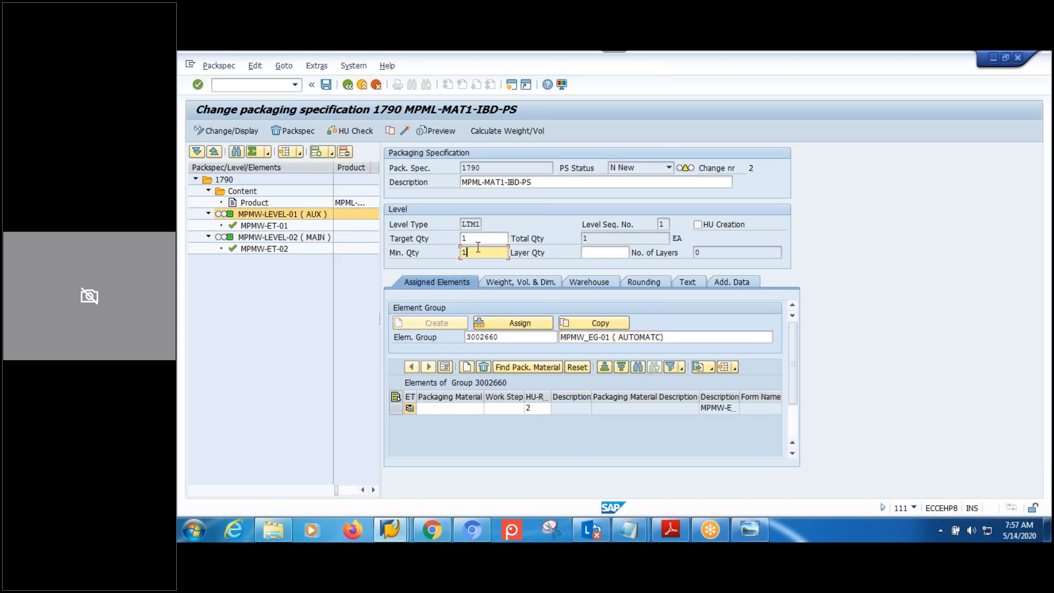
{"action": "left_click", "coordinate": [472, 239]}
{"action": "left_click", "coordinate": [444, 409]}
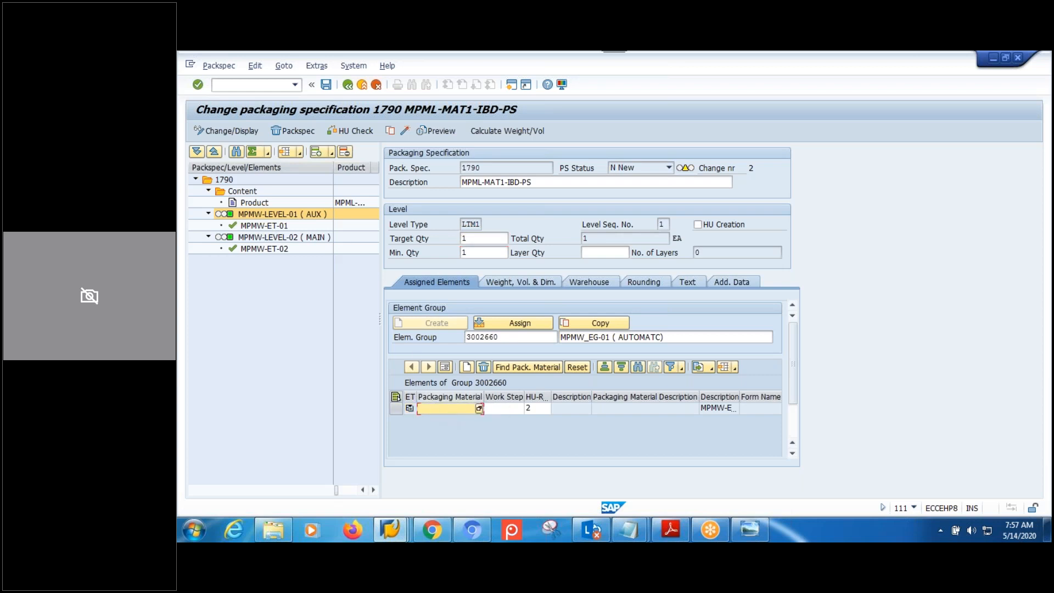
Give element MPMW-ET-01 packaging material MPMW-AUX at 1 EA, dismissing the information message.
{"action": "double_click", "coordinate": [266, 226]}
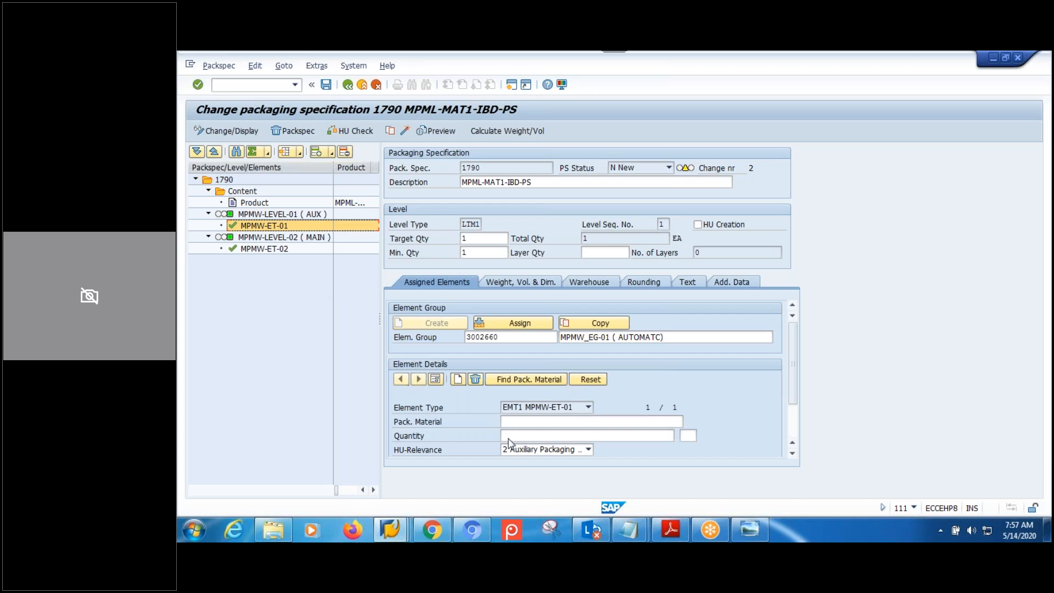
{"action": "left_click", "coordinate": [536, 424]}
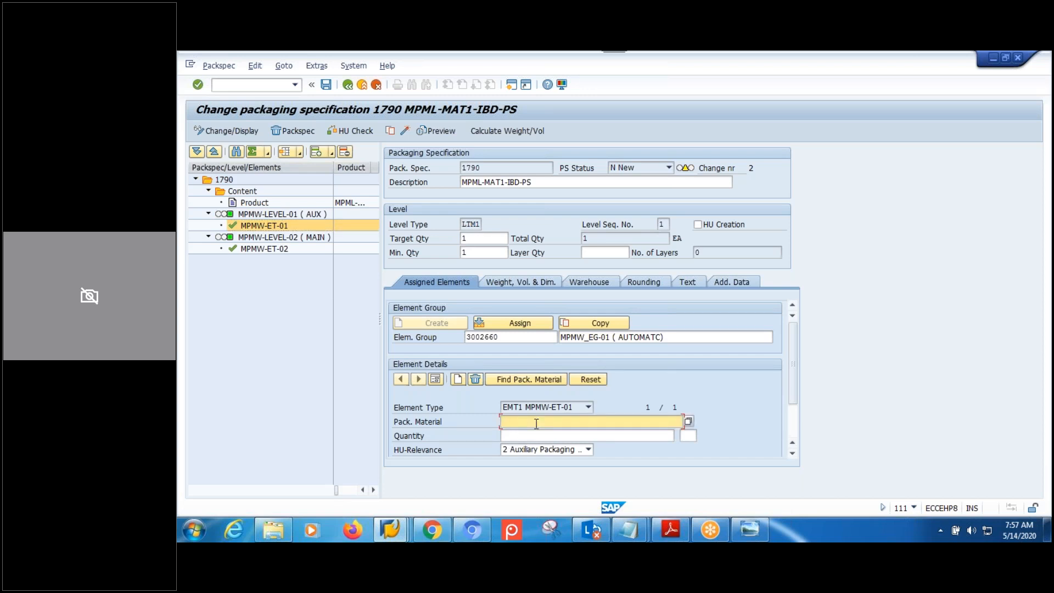
{"action": "type", "text": "MPMW-AUX"}
{"action": "key", "text": "Return"}
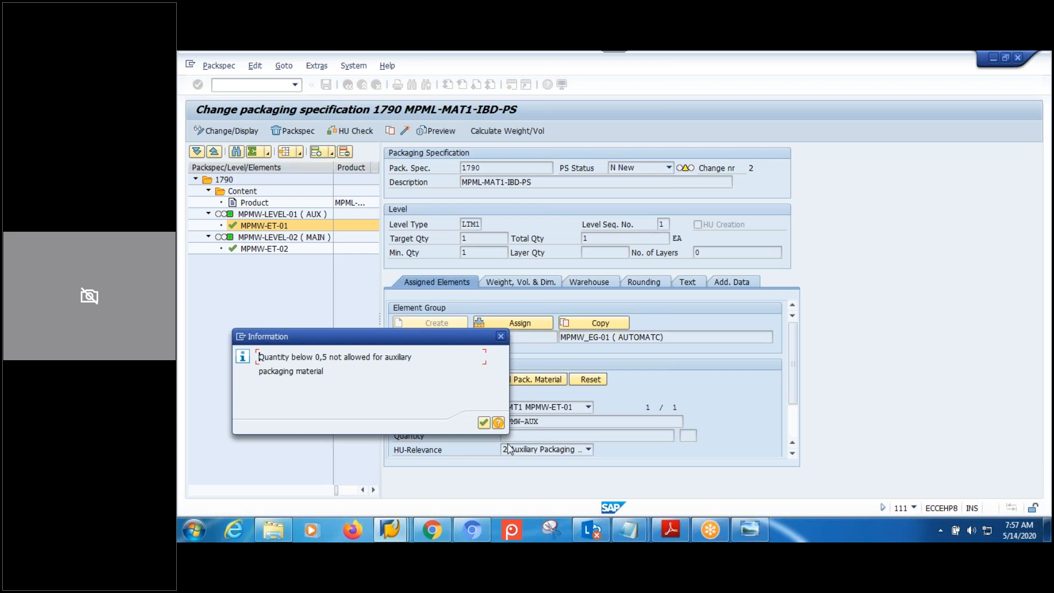
{"action": "left_click", "coordinate": [484, 424]}
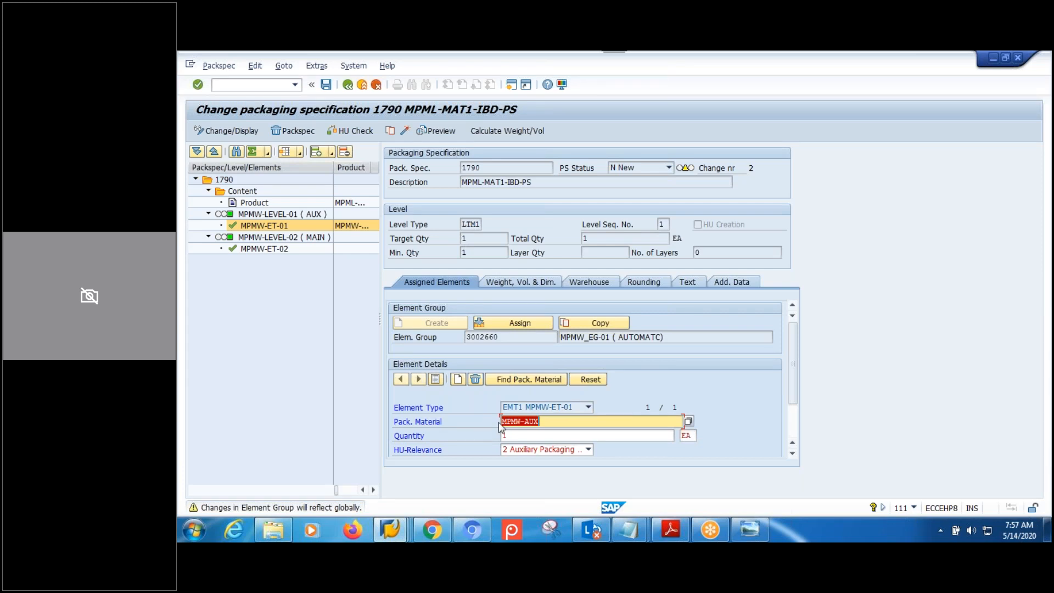
{"action": "left_click", "coordinate": [551, 421]}
{"action": "key", "text": "Return"}
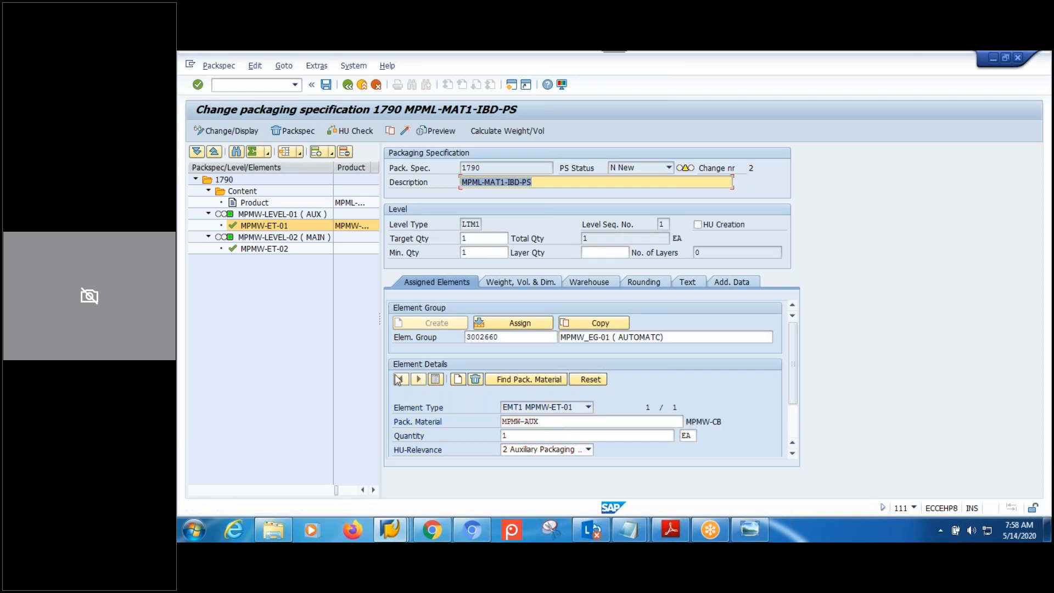
{"action": "left_click", "coordinate": [282, 239]}
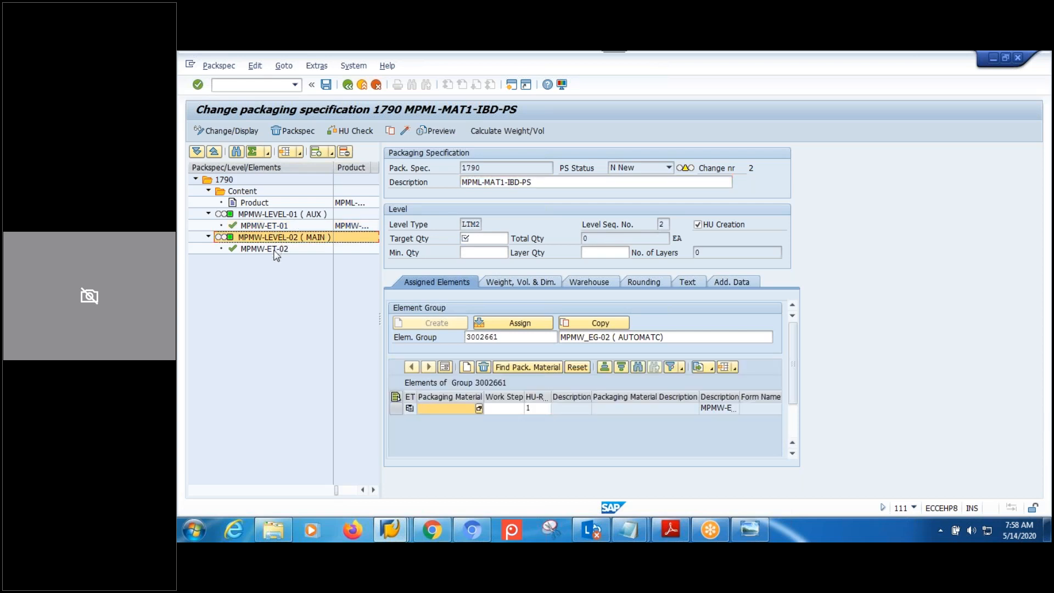
Set minimum and target quantity 1 on main level MPMW-LEVEL-02.
{"action": "left_click", "coordinate": [275, 252]}
{"action": "left_click", "coordinate": [485, 254]}
{"action": "type", "text": "1"}
{"action": "left_click", "coordinate": [481, 238]}
{"action": "type", "text": "1"}
{"action": "left_click", "coordinate": [479, 251]}
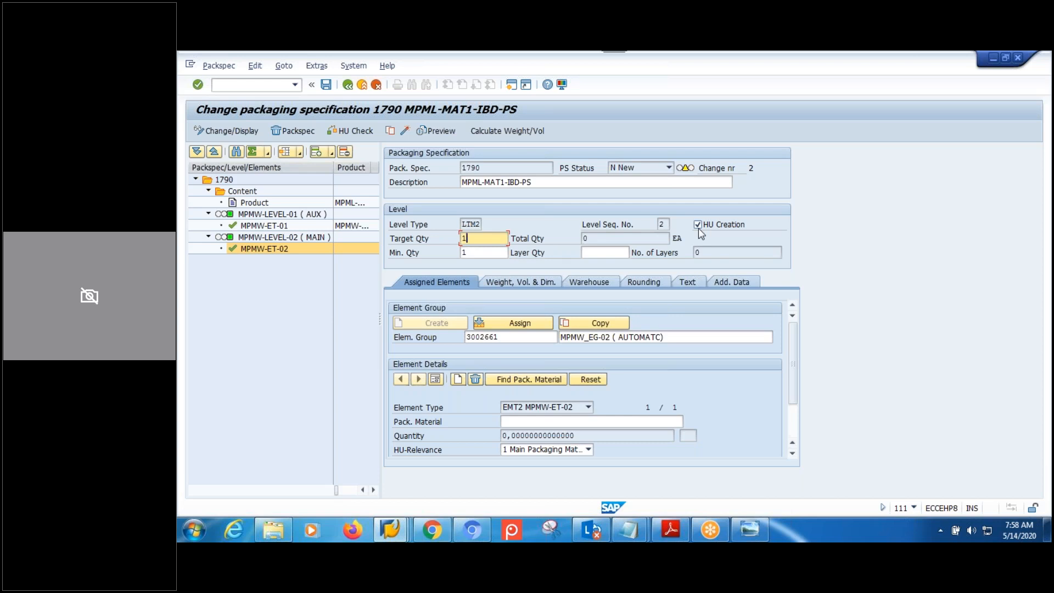
Assign packaging material MPMW-CB to element MPMW-ET-02, accepting the warnings.
{"action": "left_click", "coordinate": [558, 422]}
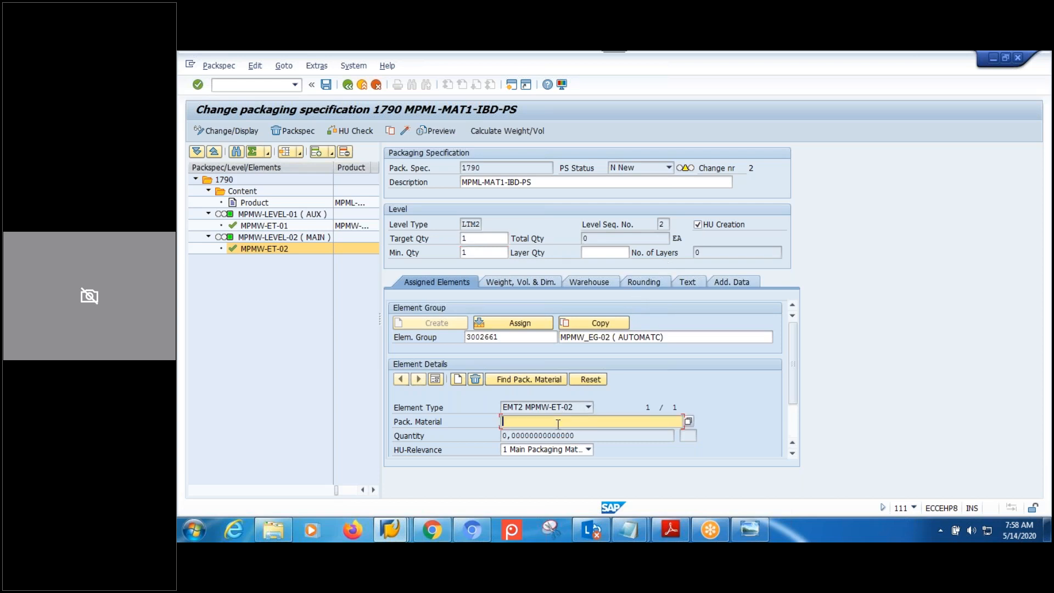
{"action": "type", "text": "MPMW"}
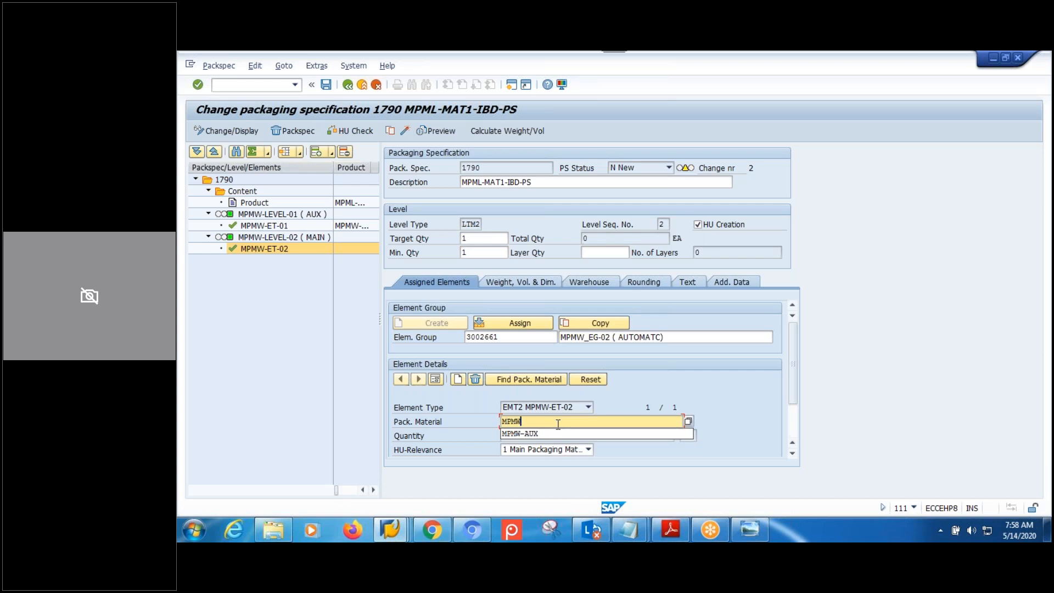
{"action": "type", "text": "-CB"}
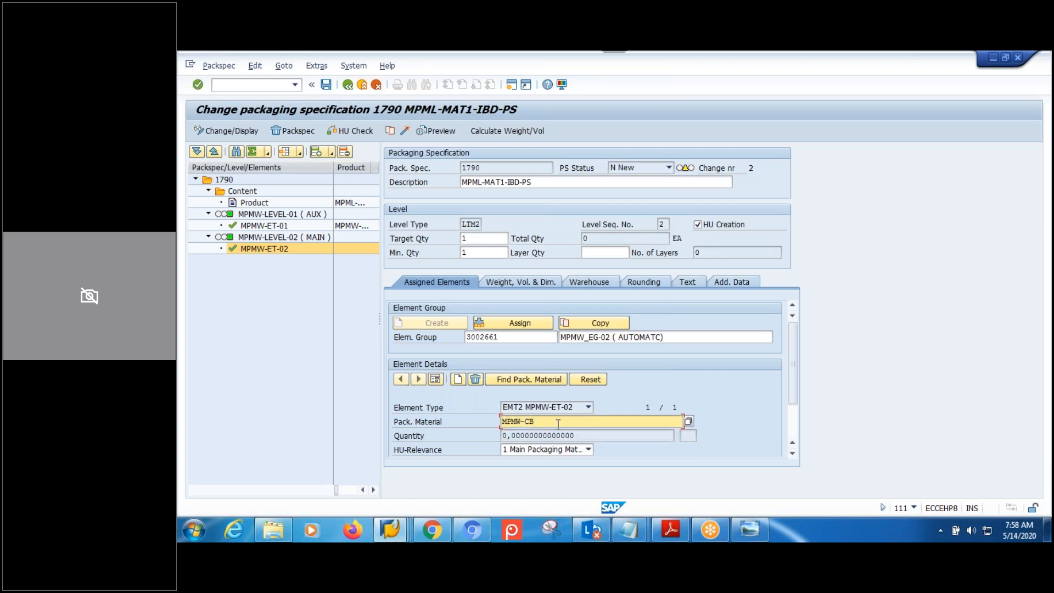
{"action": "key", "text": "Return"}
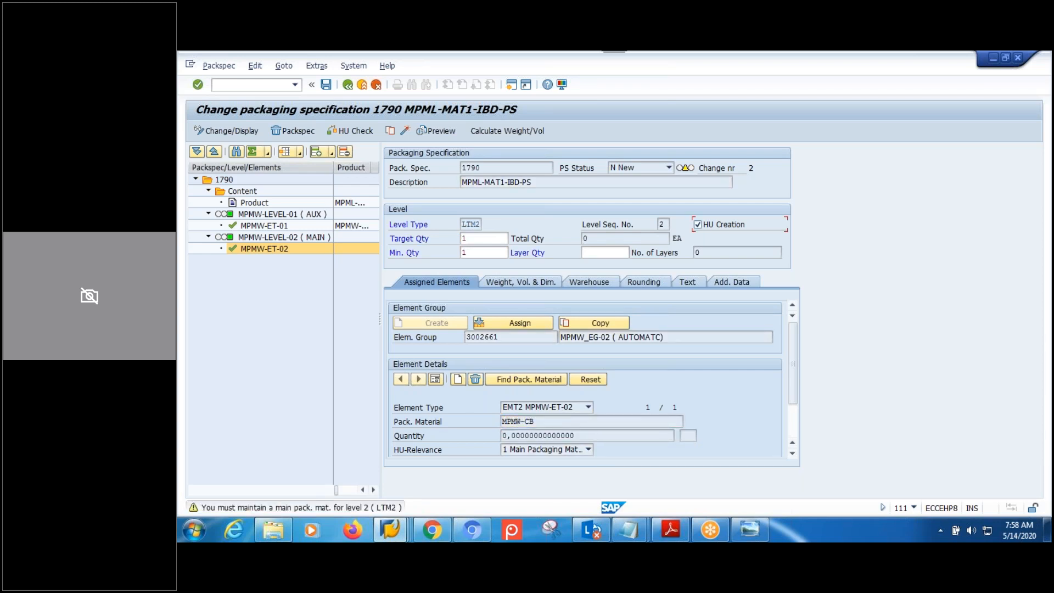
{"action": "key", "text": "Return"}
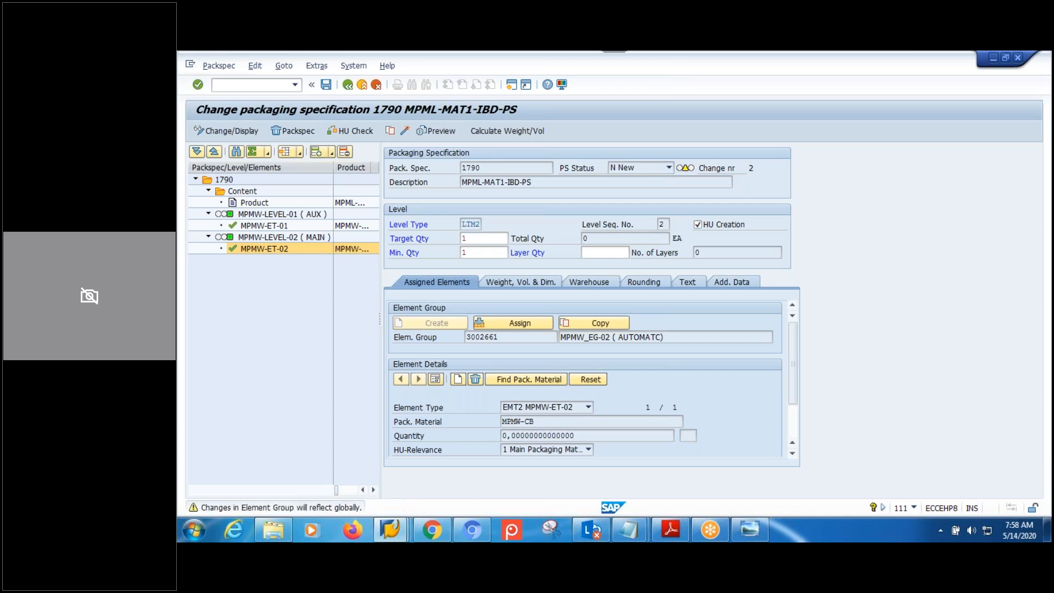
{"action": "key", "text": "Return"}
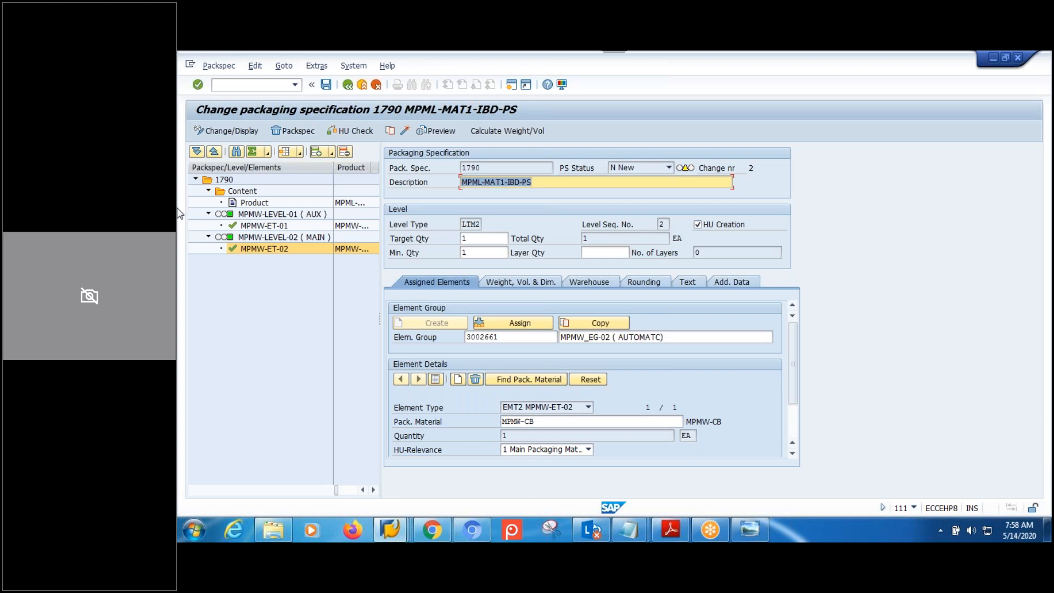
{"action": "left_click", "coordinate": [277, 215]}
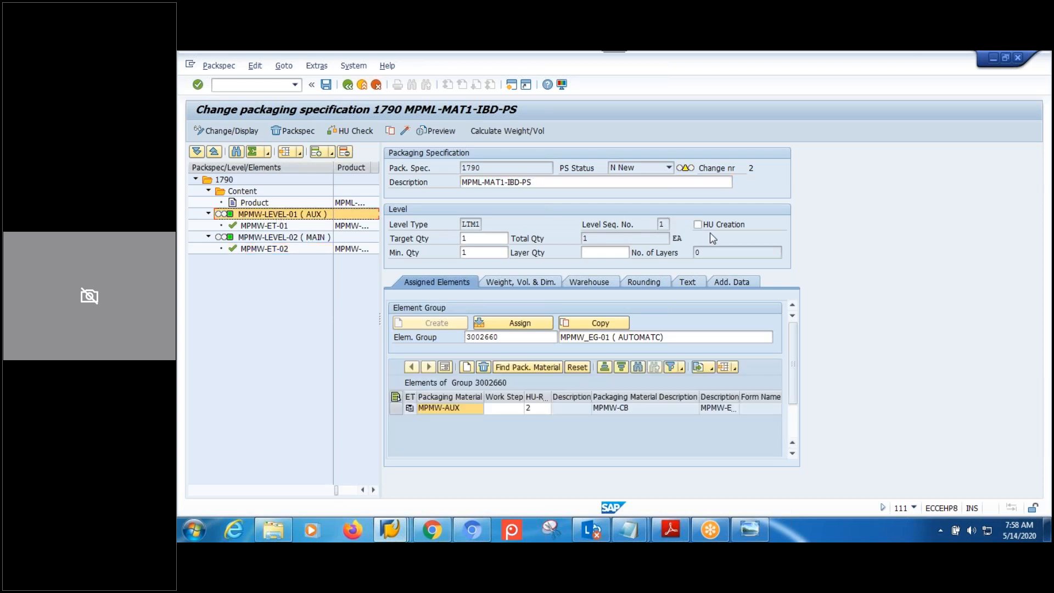
Run the HU check on packaging specification 1790 and save it to Active status.
{"action": "left_click", "coordinate": [279, 237]}
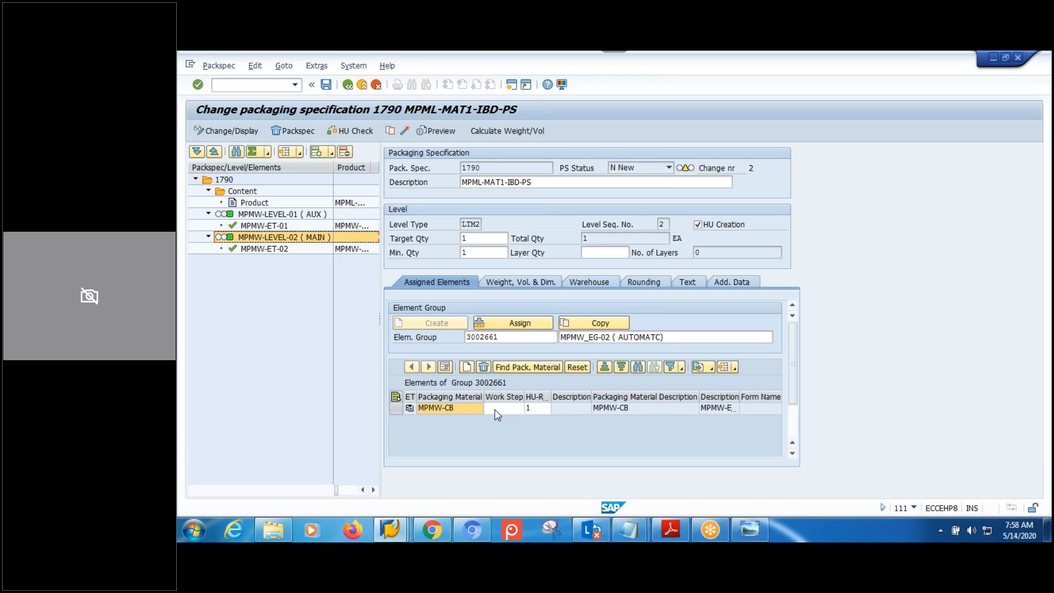
{"action": "left_click", "coordinate": [252, 204]}
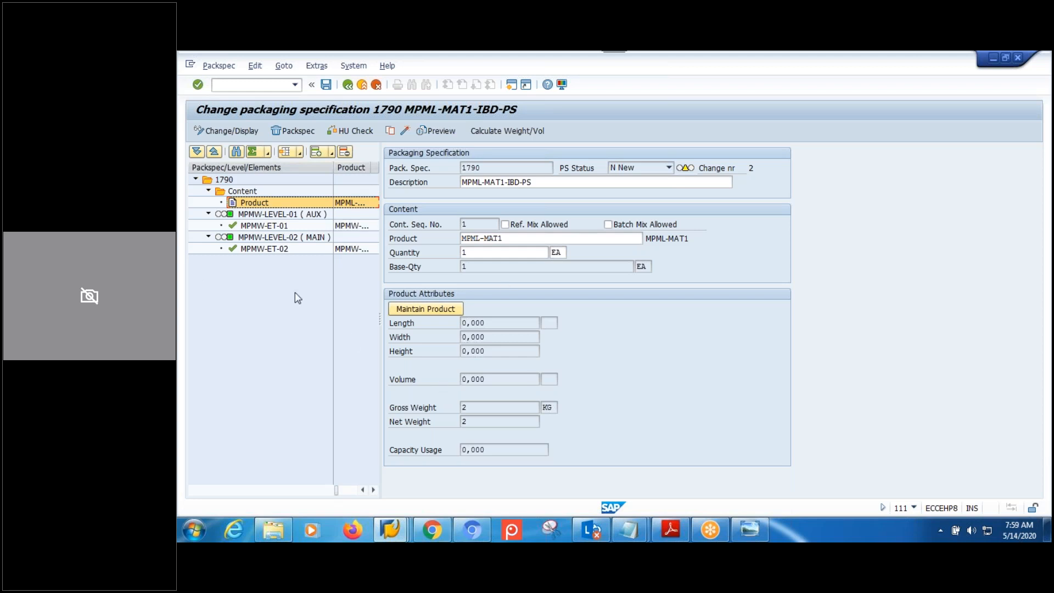
{"action": "left_click", "coordinate": [346, 134]}
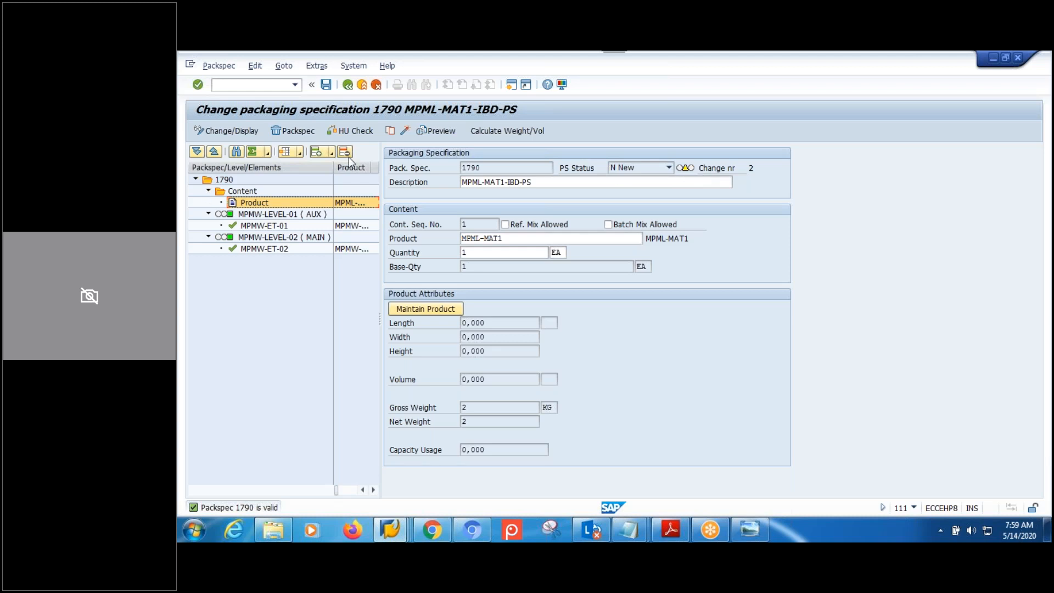
{"action": "left_click", "coordinate": [403, 133]}
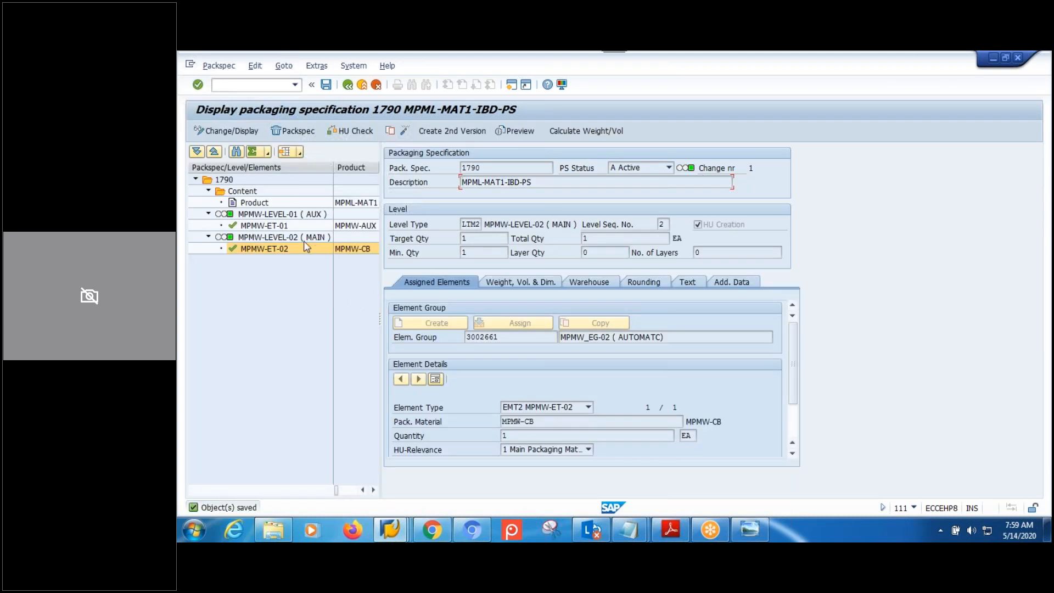
{"action": "left_click", "coordinate": [229, 179]}
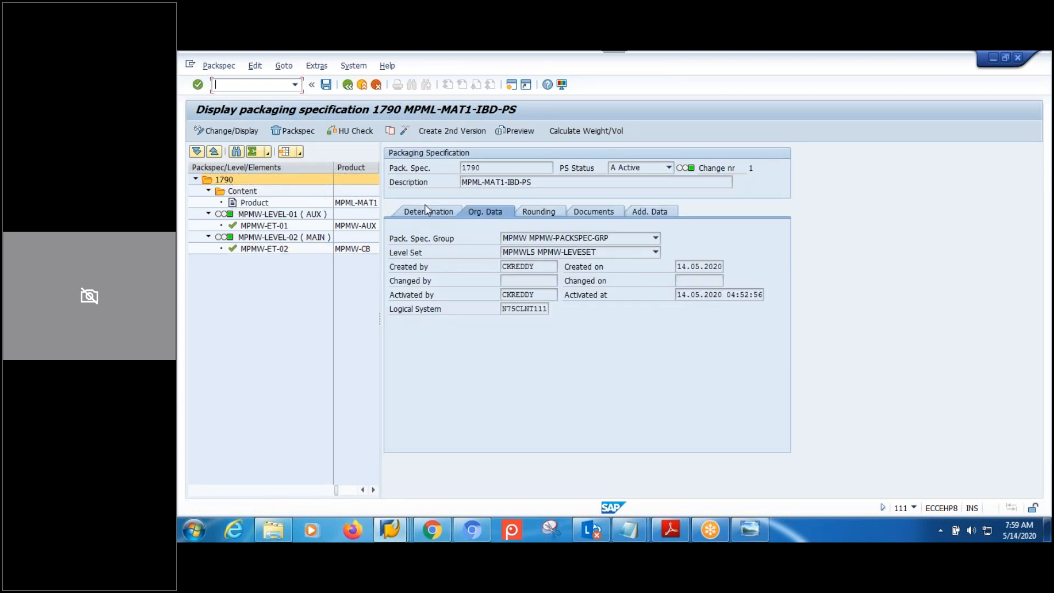
Create inactive version 2 of packaging specification 1790 and view its determination records.
{"action": "left_click", "coordinate": [426, 210]}
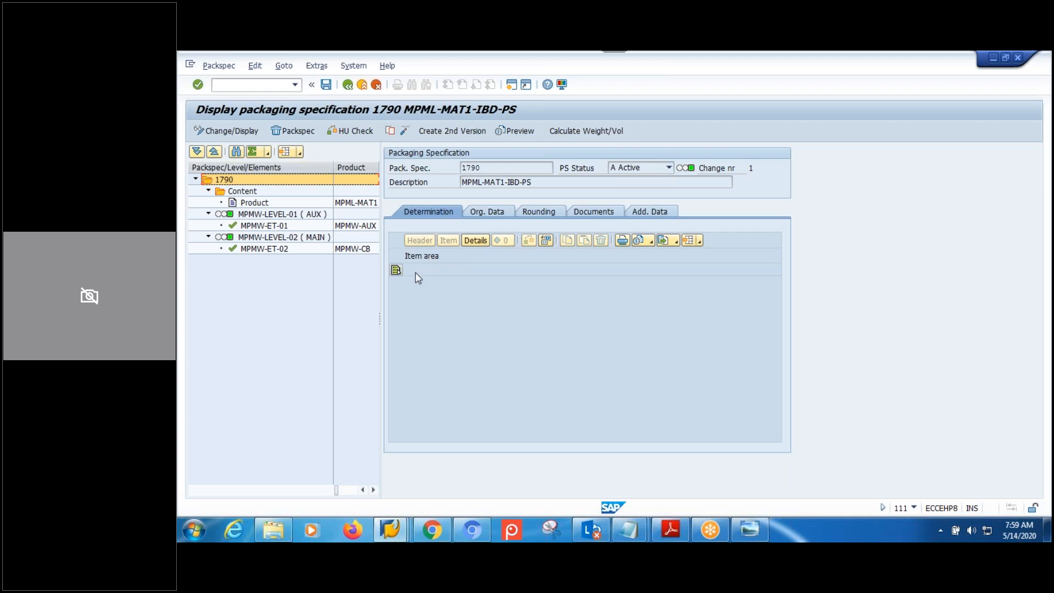
{"action": "left_click", "coordinate": [441, 132]}
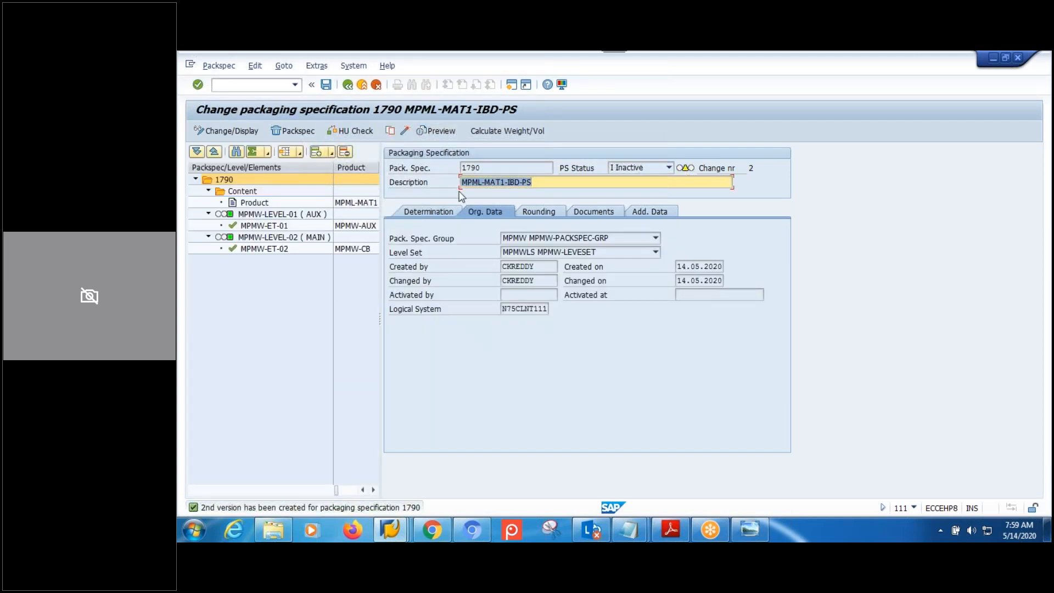
{"action": "left_click", "coordinate": [428, 213]}
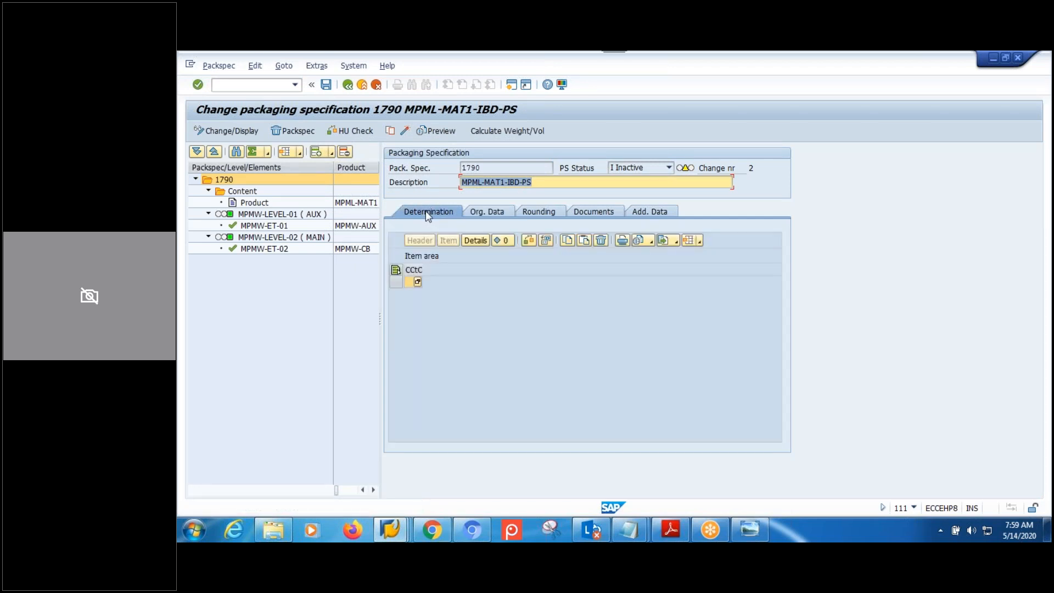
Choose condition type 0IBD (Inbound Delivery) with key combination SAPIBD01 for the determination record.
{"action": "left_click", "coordinate": [417, 283]}
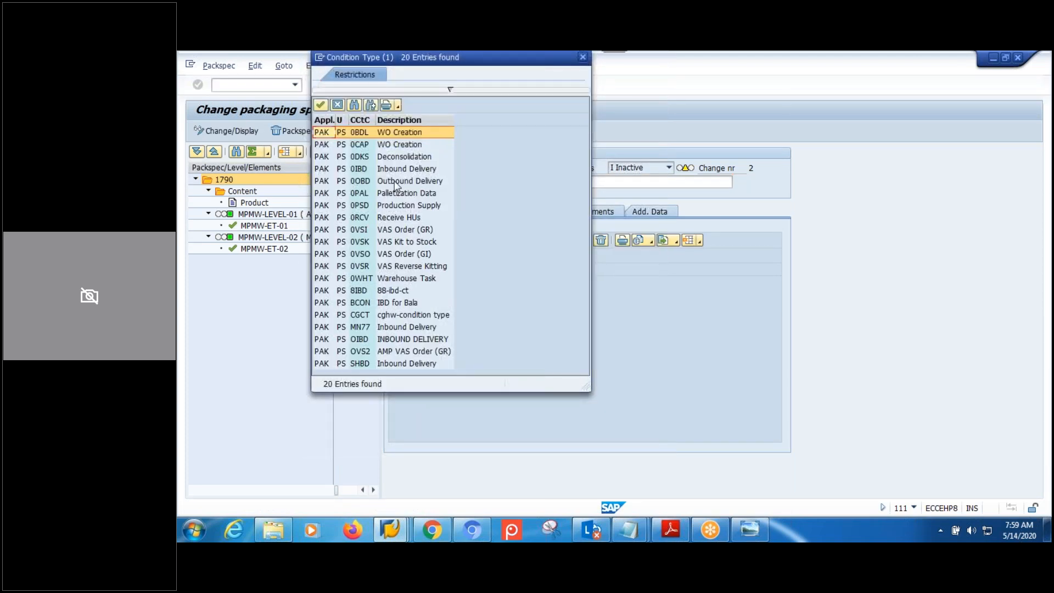
{"action": "left_click", "coordinate": [395, 171]}
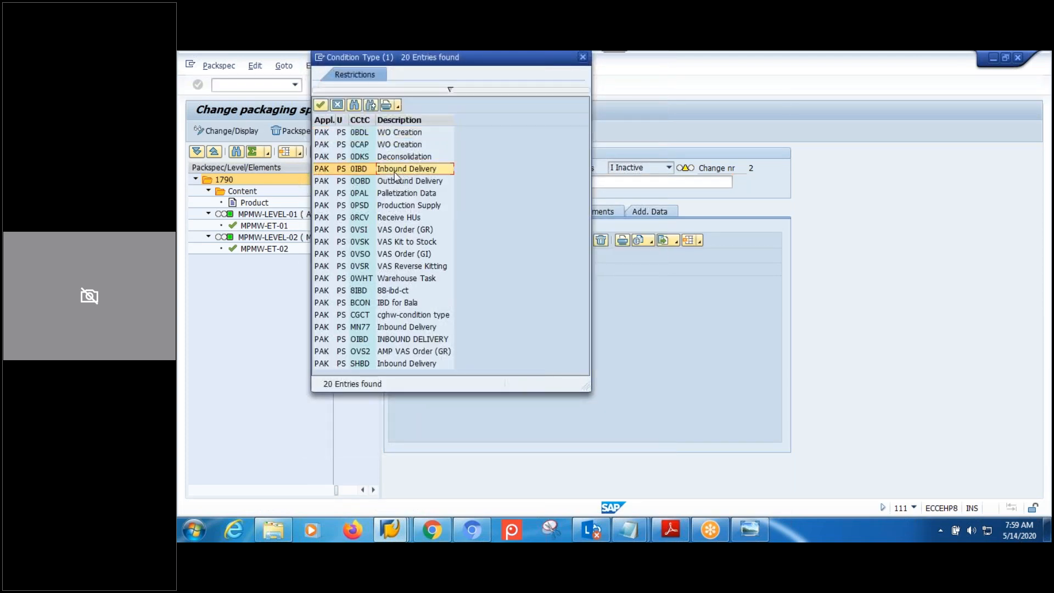
{"action": "double_click", "coordinate": [403, 170]}
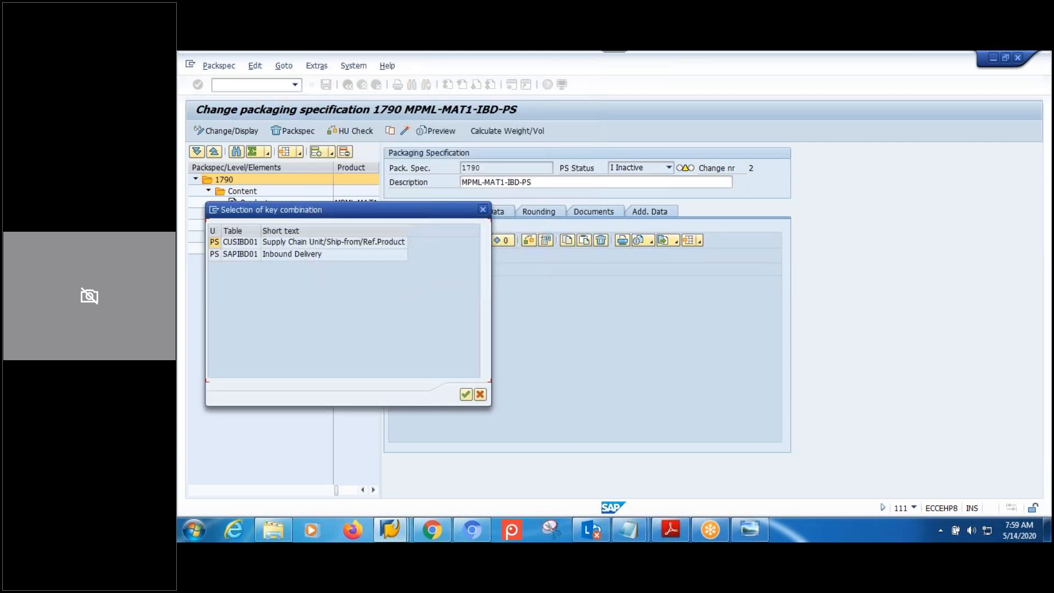
{"action": "left_click", "coordinate": [232, 255]}
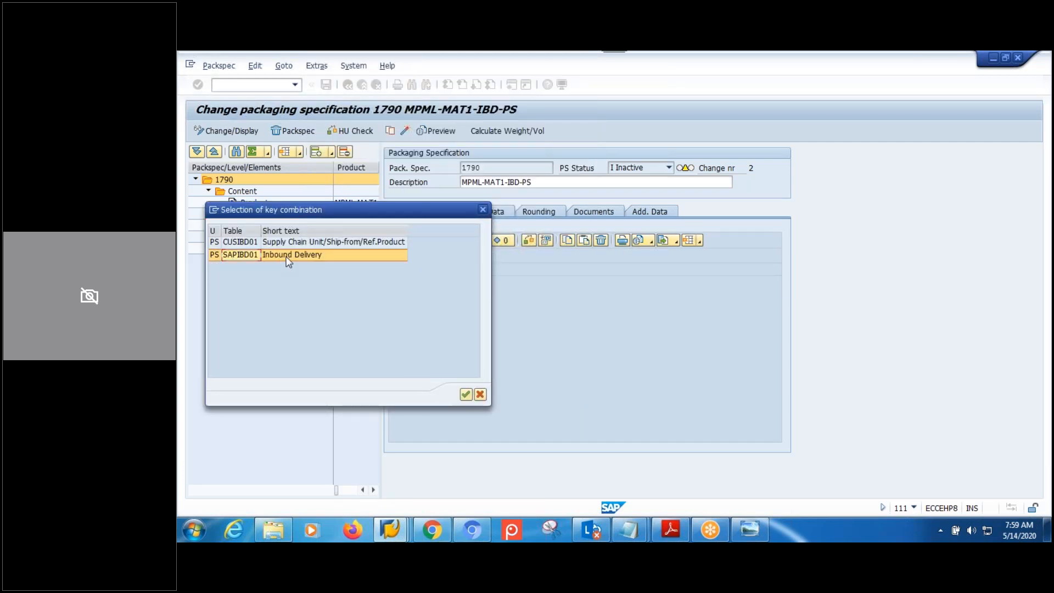
{"action": "double_click", "coordinate": [236, 254]}
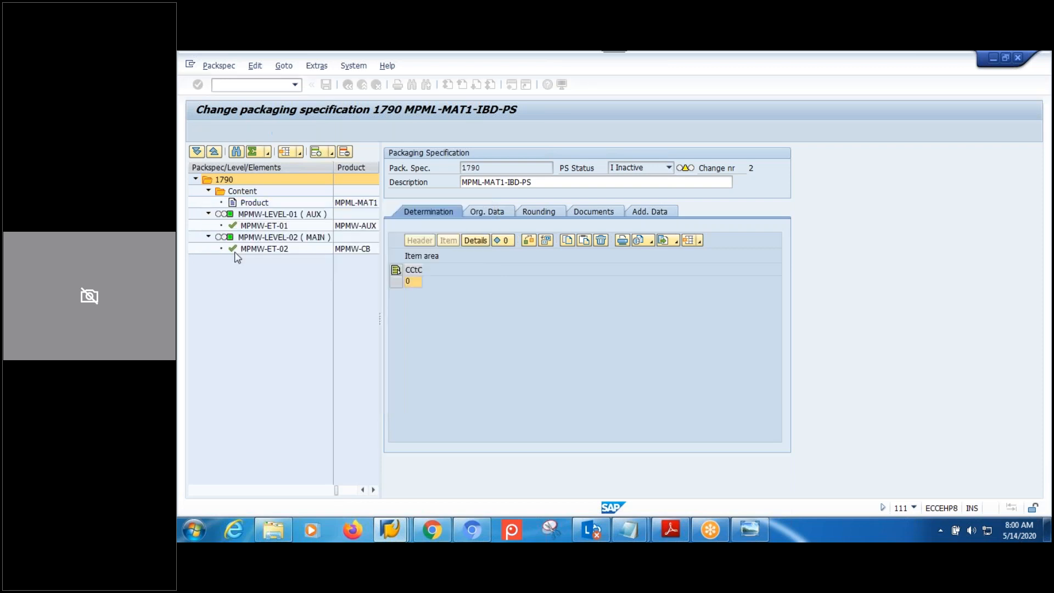
Step through the record's condition type, SC Unit, Product and Ship-from cells, widening a column.
{"action": "left_click", "coordinate": [446, 282]}
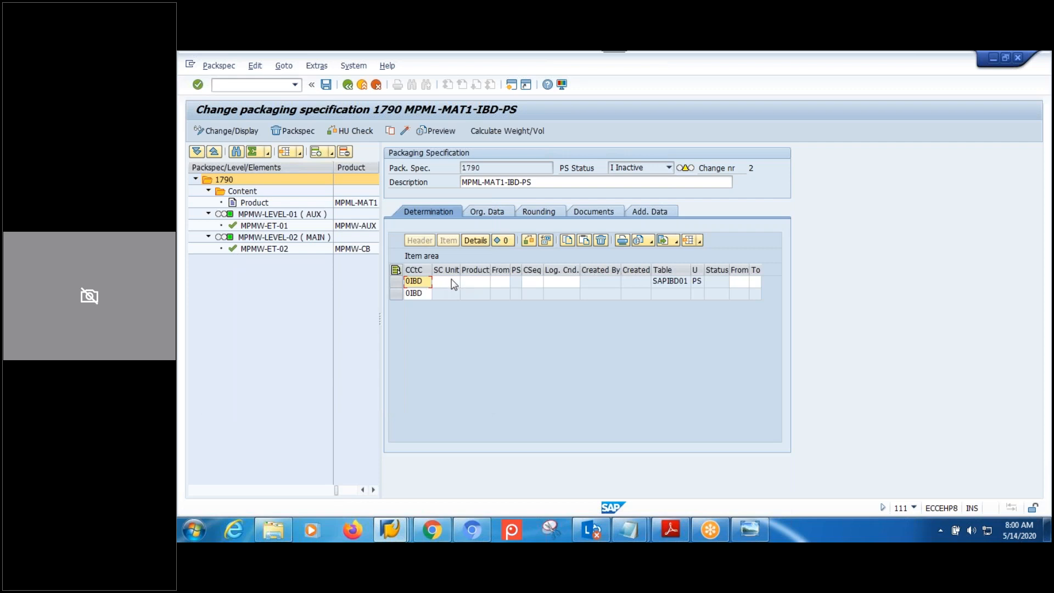
{"action": "left_click", "coordinate": [480, 283]}
{"action": "left_click", "coordinate": [505, 283]}
{"action": "left_click_drag", "start_coordinate": [511, 269], "coordinate": [531, 270]}
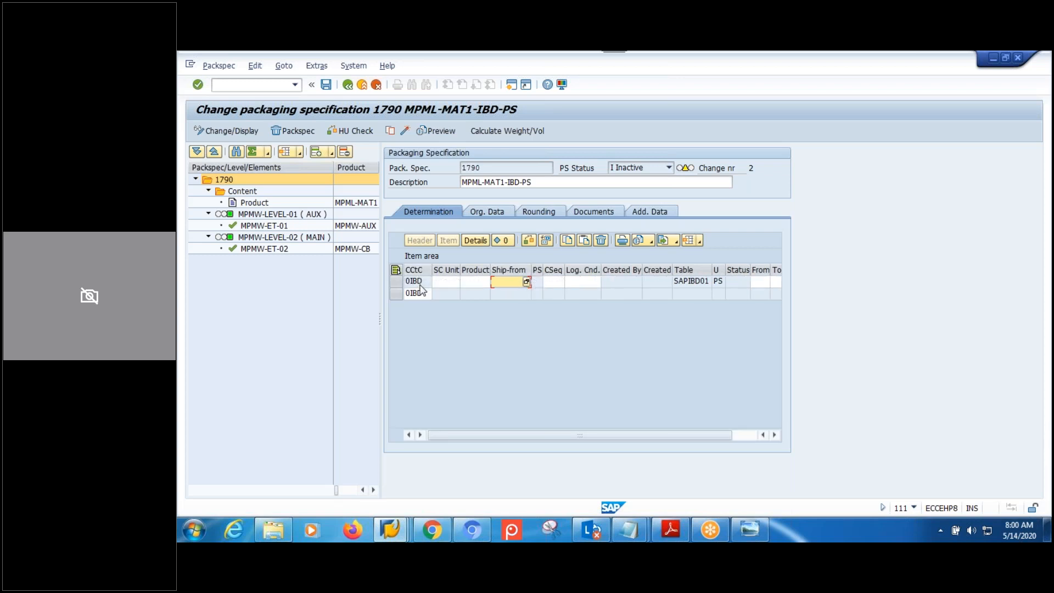
{"action": "left_click", "coordinate": [418, 286]}
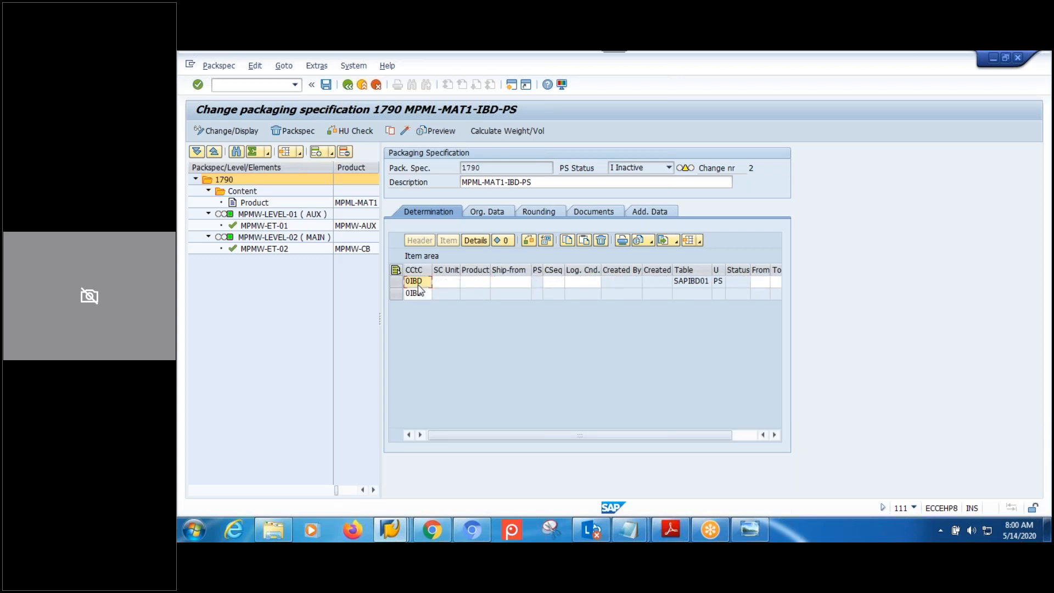
{"action": "left_click", "coordinate": [441, 284]}
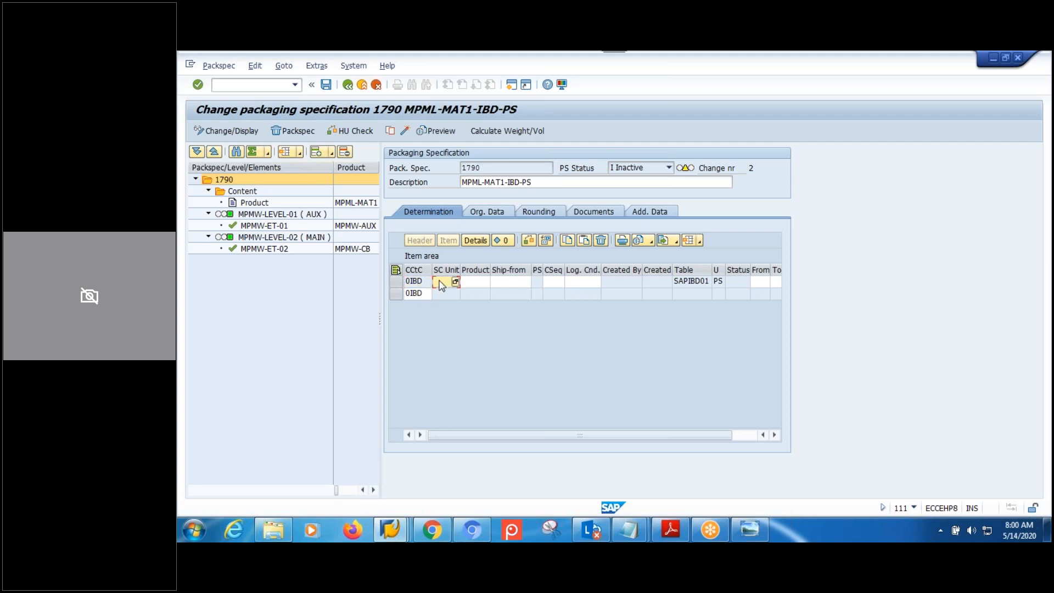
{"action": "left_click", "coordinate": [475, 283]}
{"action": "left_click", "coordinate": [507, 284]}
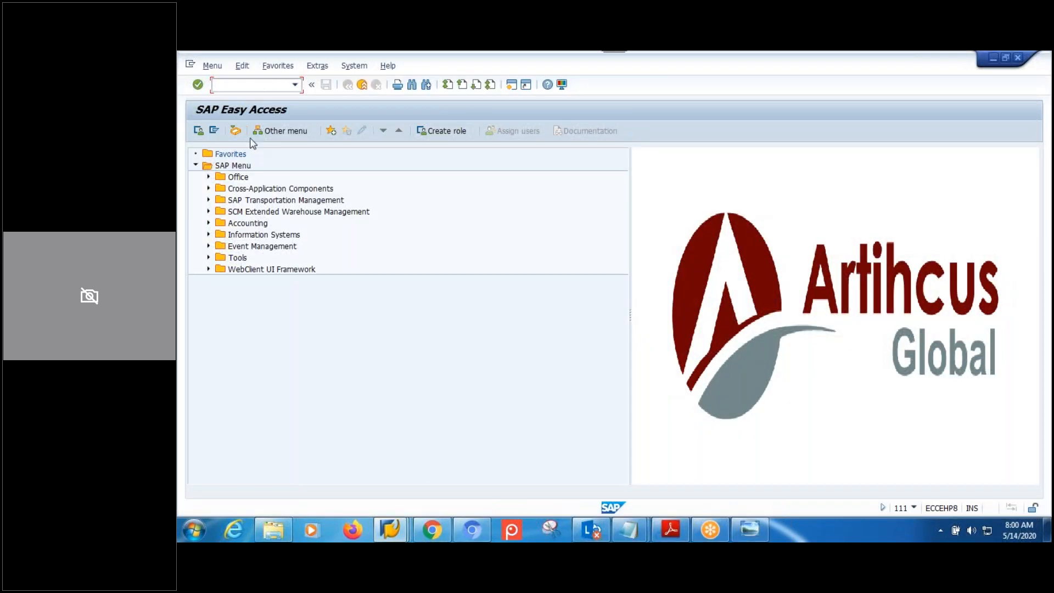
Start Maintain Inbound Delivery Notification (/SCWM/IDN) from the EWM delivery processing menu.
{"action": "left_click", "coordinate": [209, 212]}
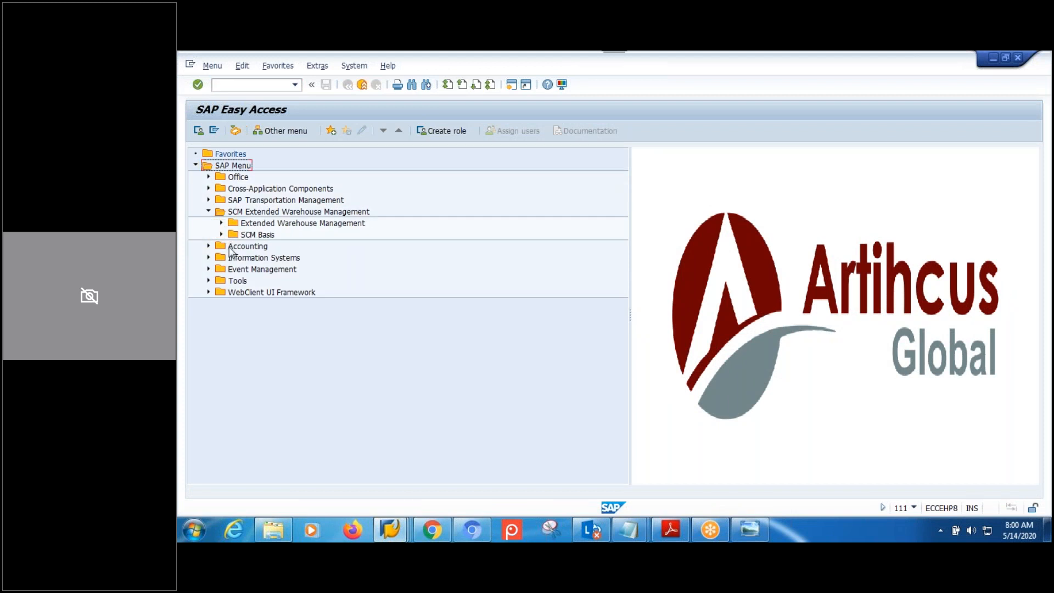
{"action": "left_click", "coordinate": [222, 223]}
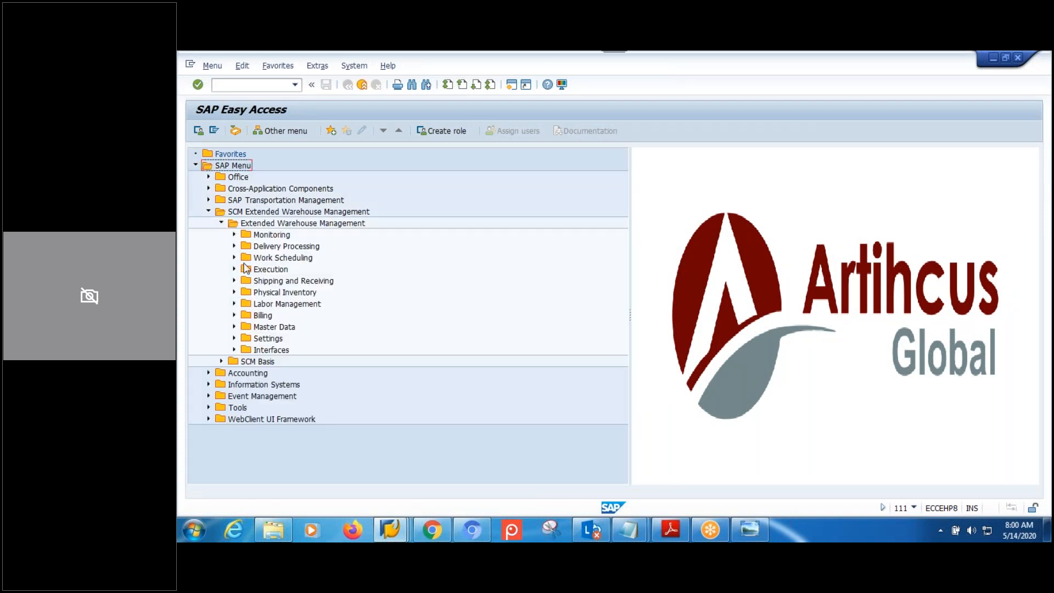
{"action": "left_click", "coordinate": [234, 246]}
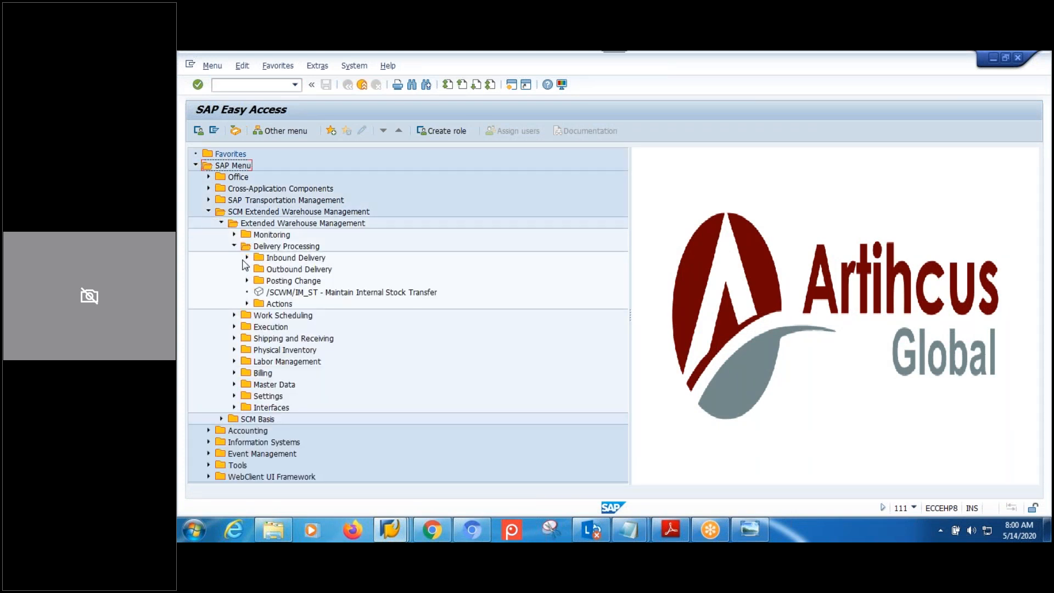
{"action": "left_click", "coordinate": [246, 258]}
{"action": "left_click", "coordinate": [329, 271]}
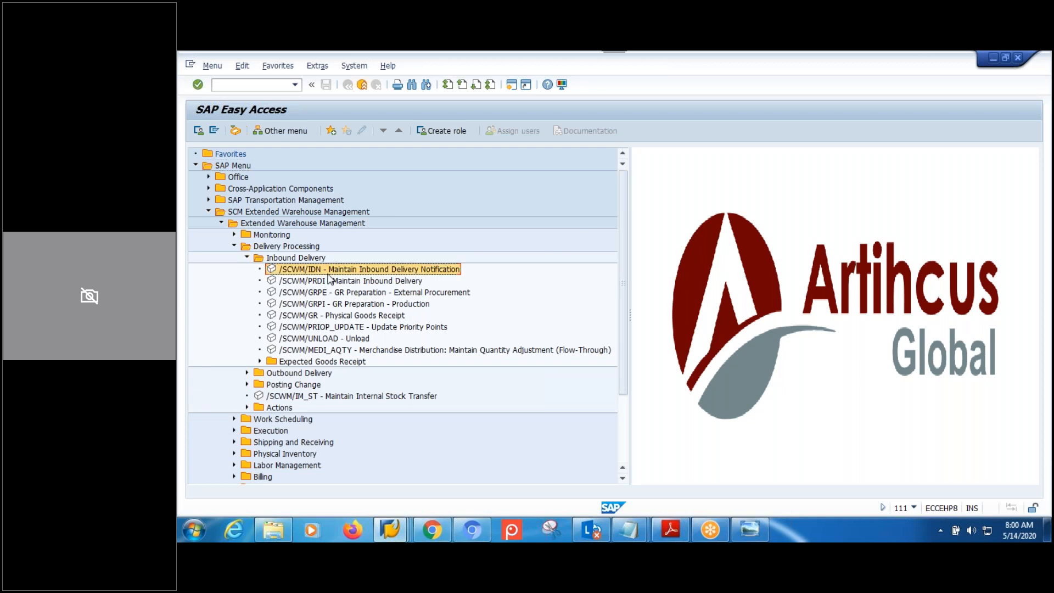
{"action": "double_click", "coordinate": [328, 273]}
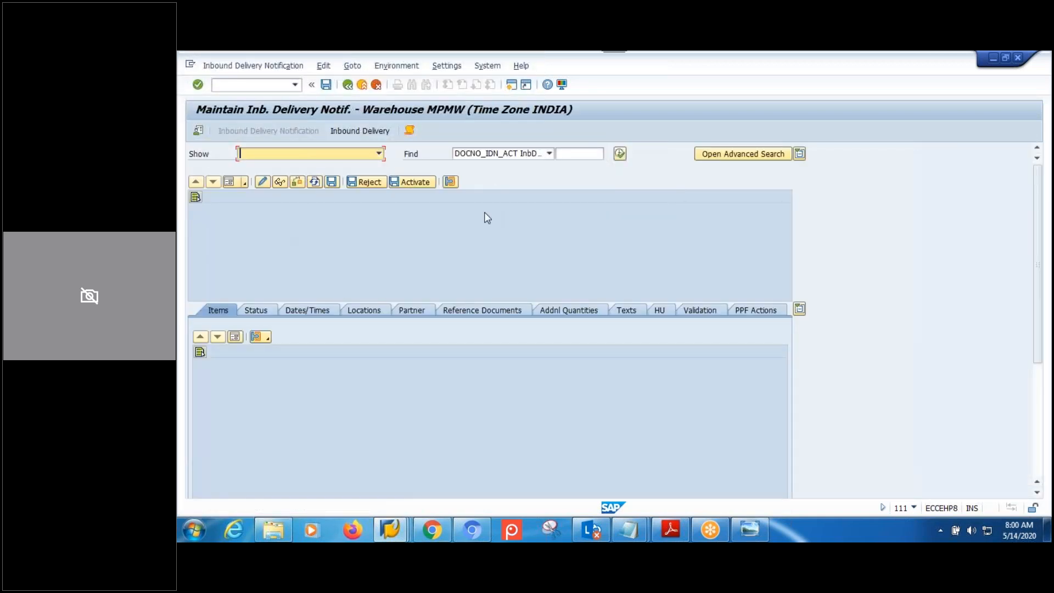
{"action": "left_click", "coordinate": [620, 154]}
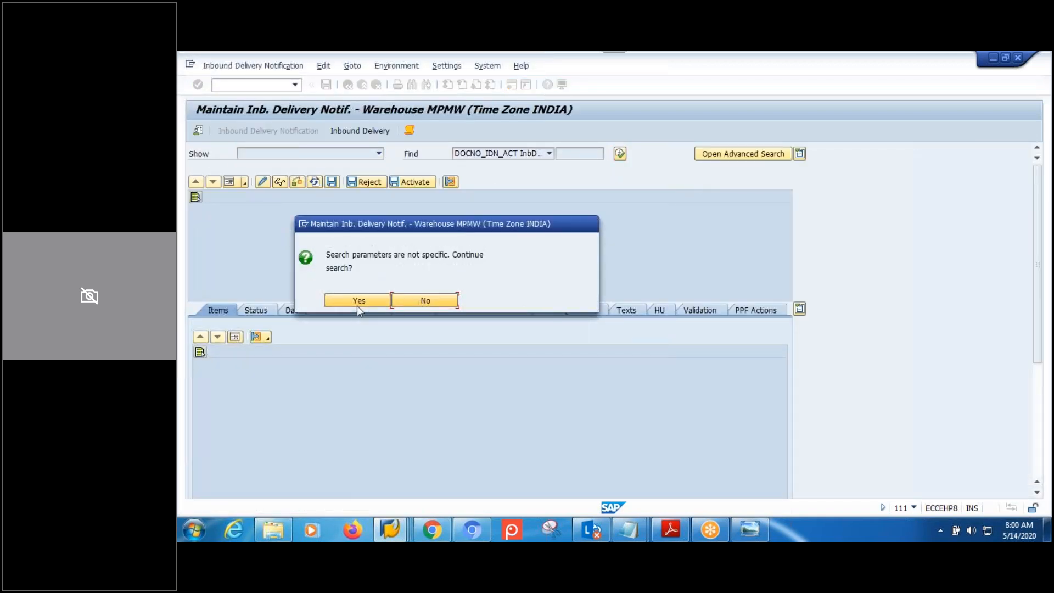
{"action": "left_click", "coordinate": [375, 306]}
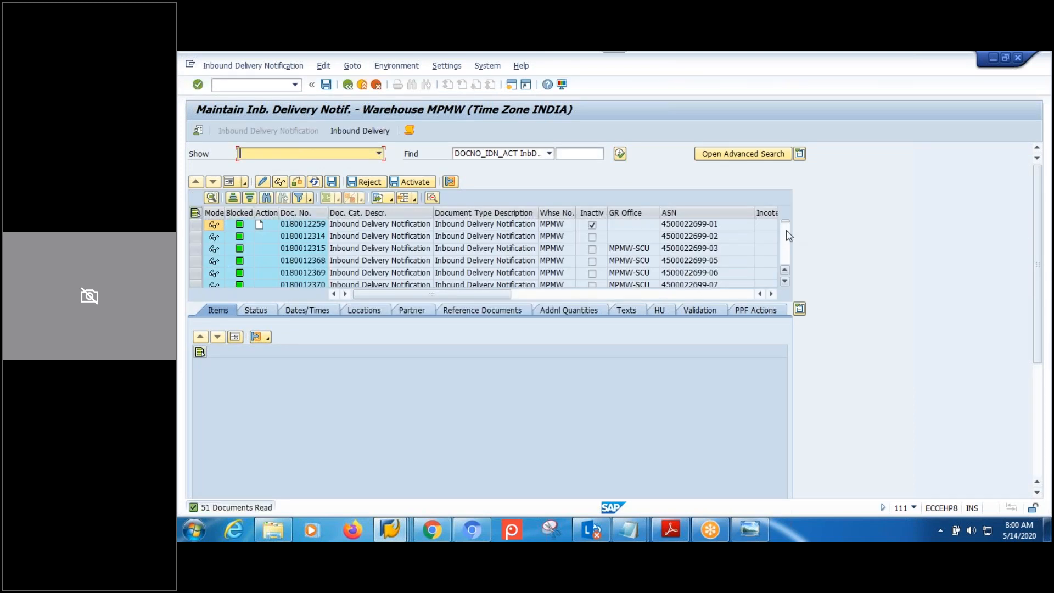
{"action": "left_click_drag", "start_coordinate": [786, 283], "coordinate": [787, 285]}
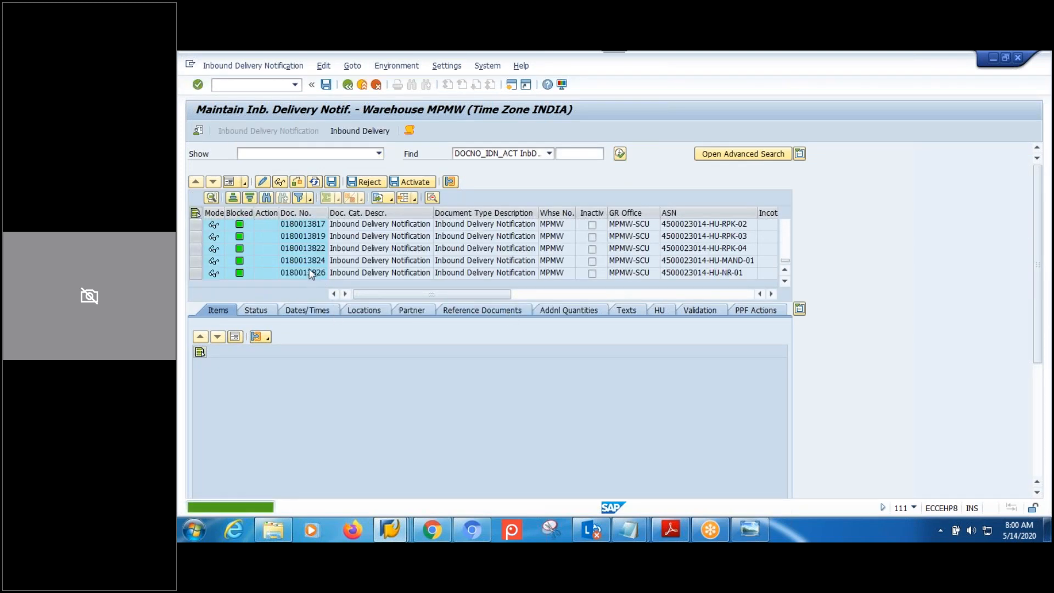
{"action": "left_click", "coordinate": [310, 273]}
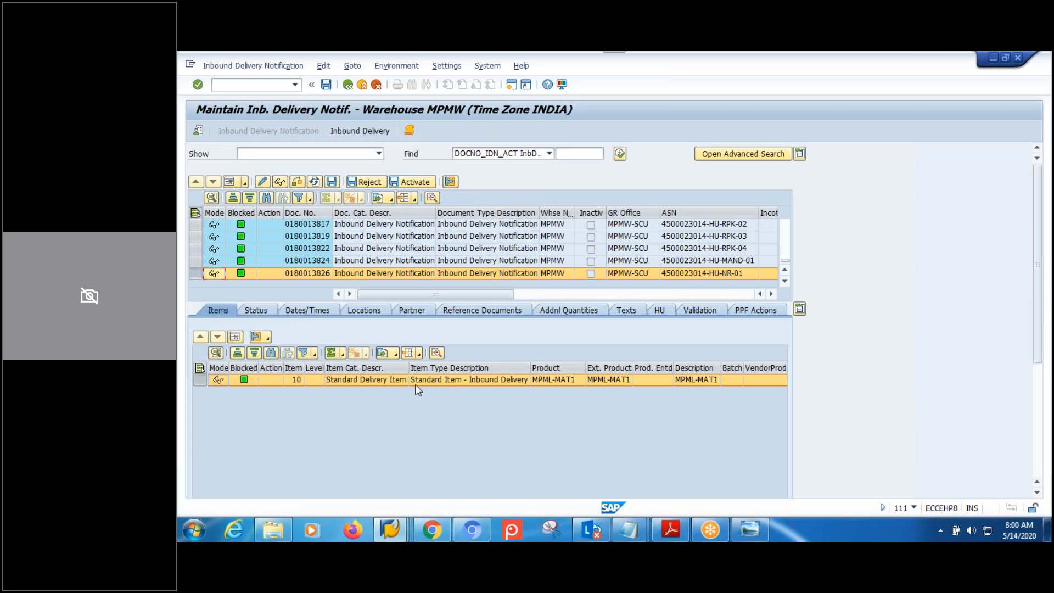
{"action": "left_click", "coordinate": [412, 310]}
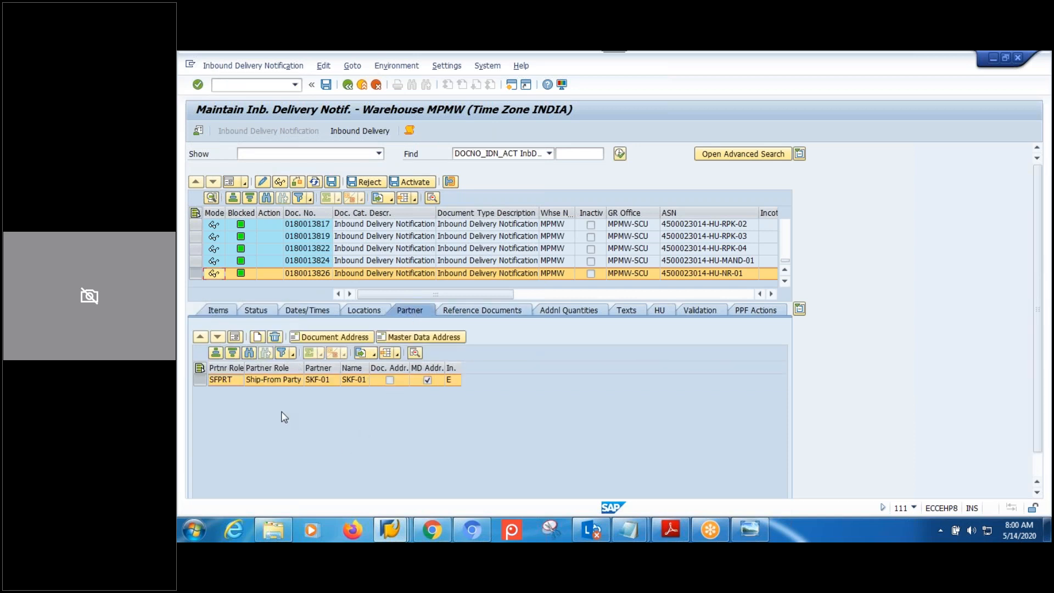
{"action": "left_click", "coordinate": [327, 384]}
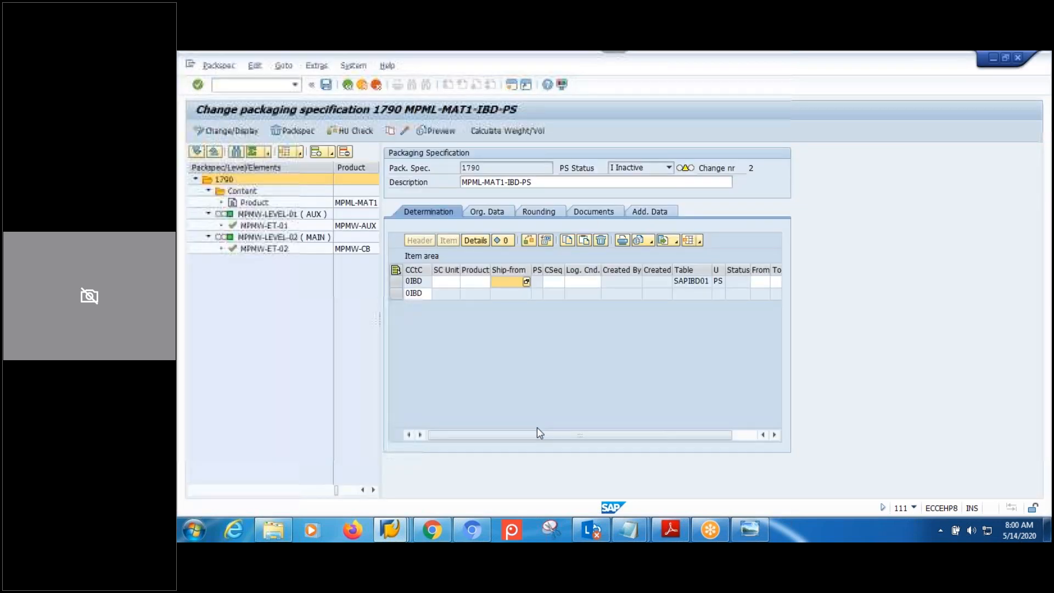
Enter SKF-01 as the determination record's ship-from, fixing a mistaken paste.
{"action": "type", "text": "SKF-01"}
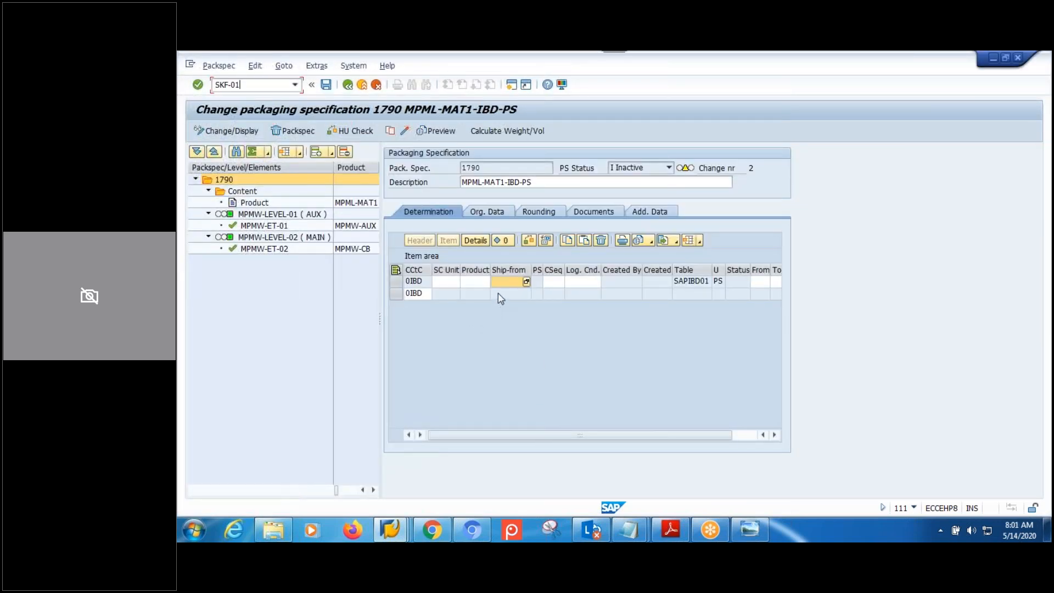
{"action": "key", "text": "BackSpace"}
{"action": "key", "text": "BackSpace"}
{"action": "key", "text": "BackSpace"}
{"action": "key", "text": "BackSpace"}
{"action": "key", "text": "BackSpace"}
{"action": "key", "text": "BackSpace"}
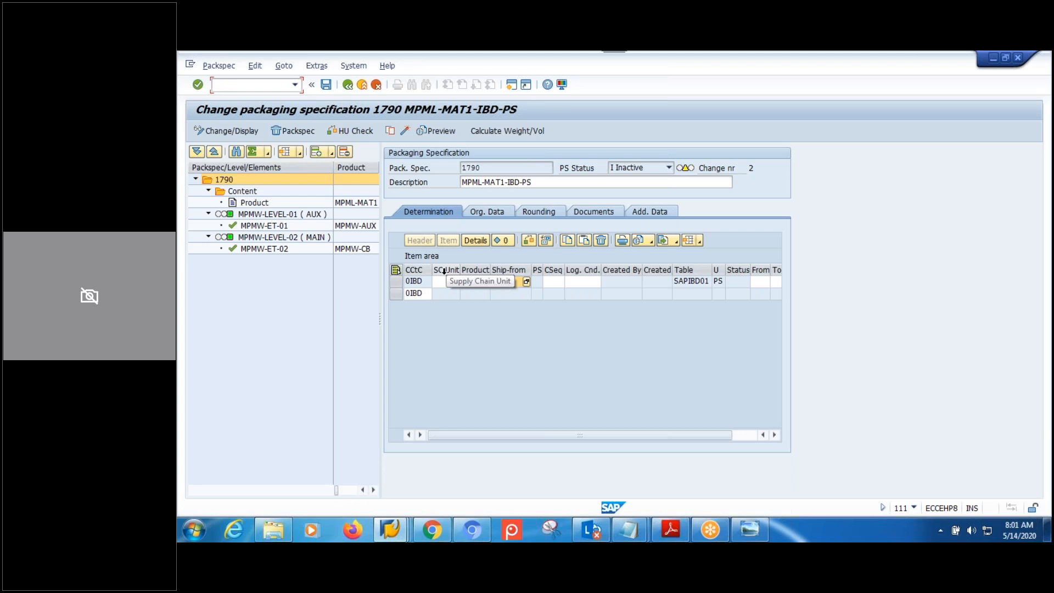
{"action": "type", "text": "SKF-01"}
Fill in product MPML-MAT1 from the description, widening the Product column.
{"action": "left_click", "coordinate": [473, 281]}
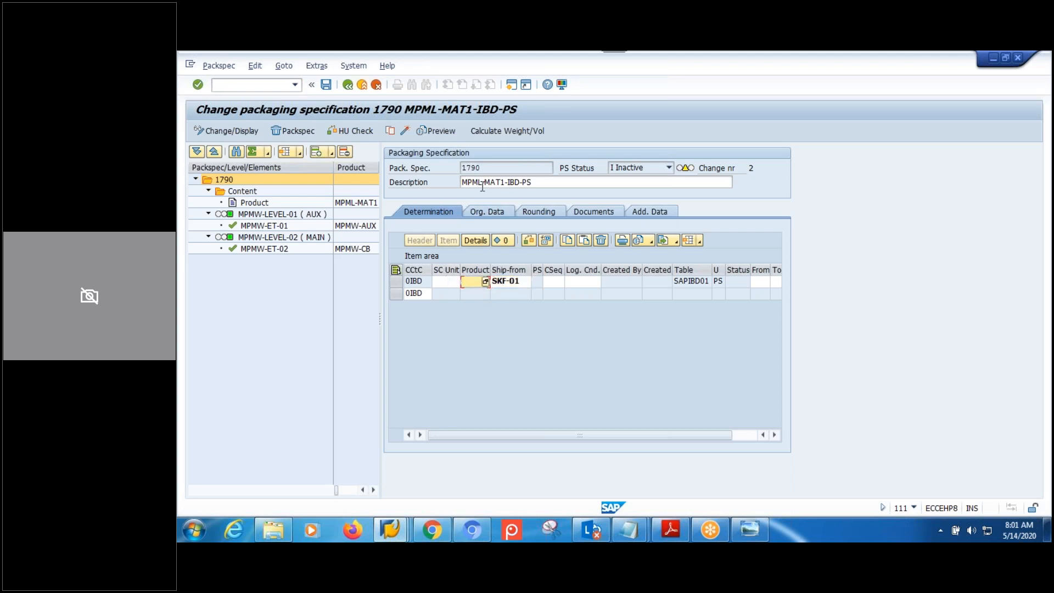
{"action": "left_click_drag", "start_coordinate": [506, 182], "coordinate": [422, 196]}
{"action": "key", "text": "ctrl+c"}
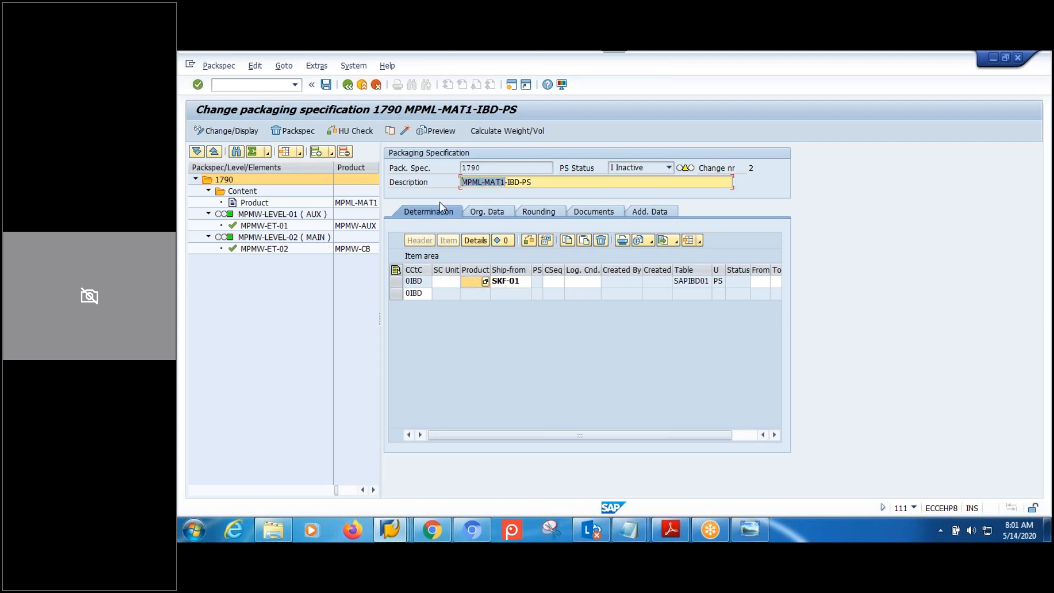
{"action": "left_click_drag", "start_coordinate": [491, 270], "coordinate": [535, 270]}
{"action": "key", "text": "ctrl+v"}
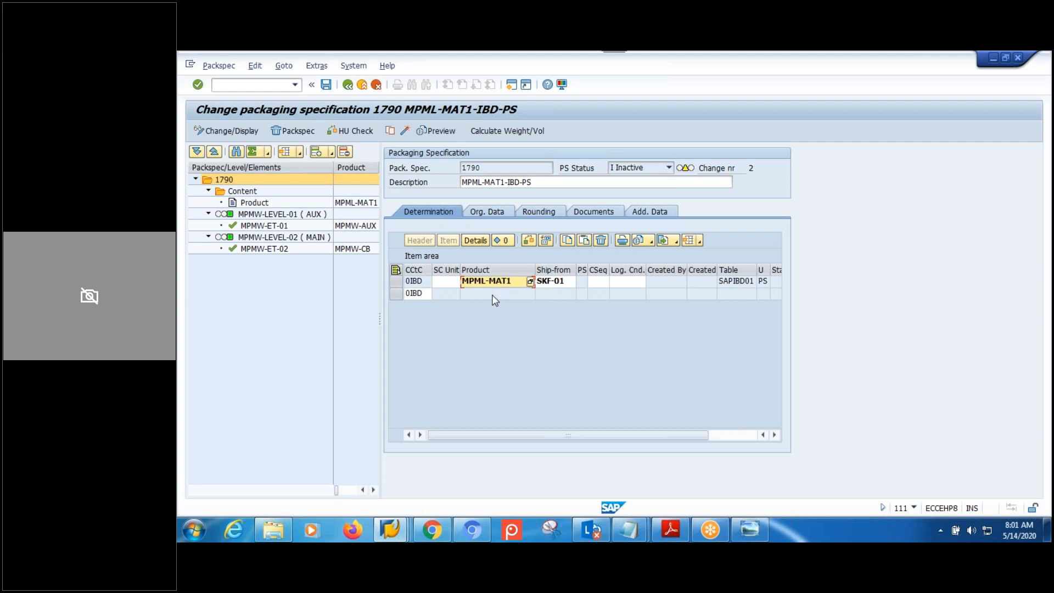
{"action": "key", "text": "alt+Tab"}
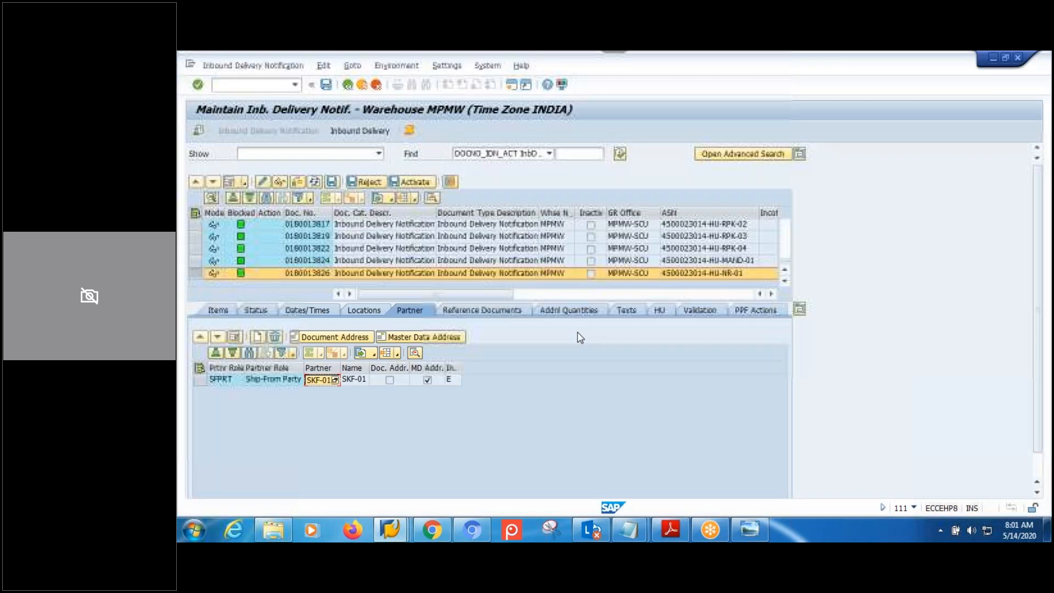
{"action": "left_click", "coordinate": [198, 130]}
{"action": "left_click", "coordinate": [350, 267]}
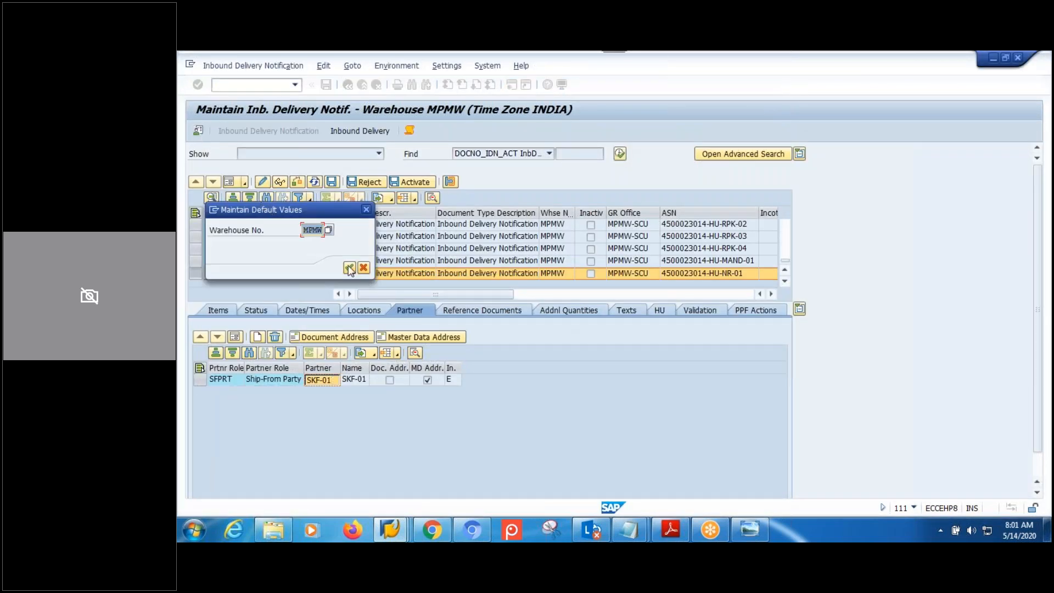
{"action": "left_click", "coordinate": [345, 131]}
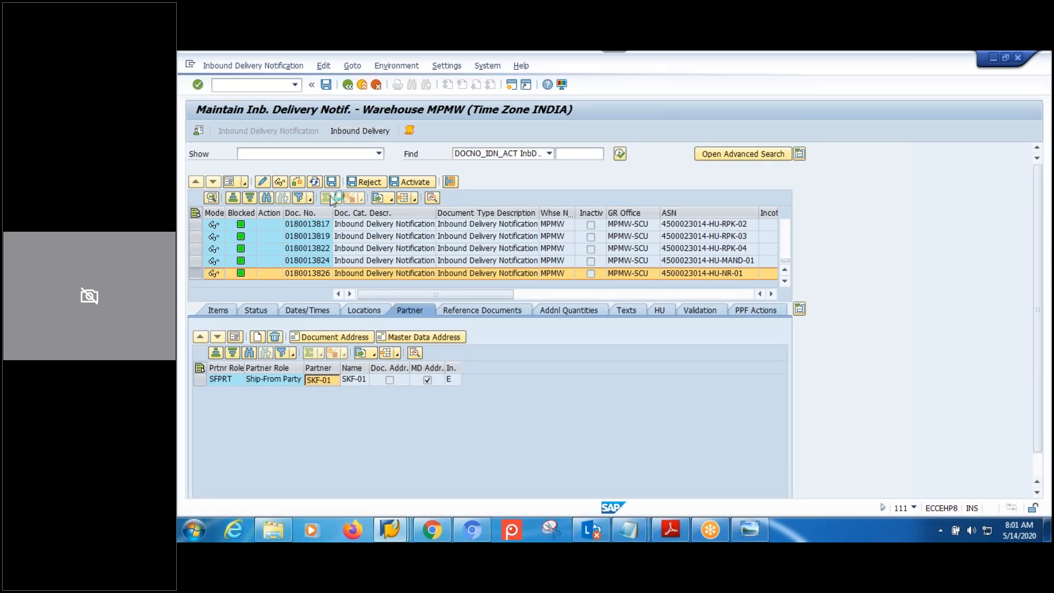
{"action": "left_click", "coordinate": [198, 133]}
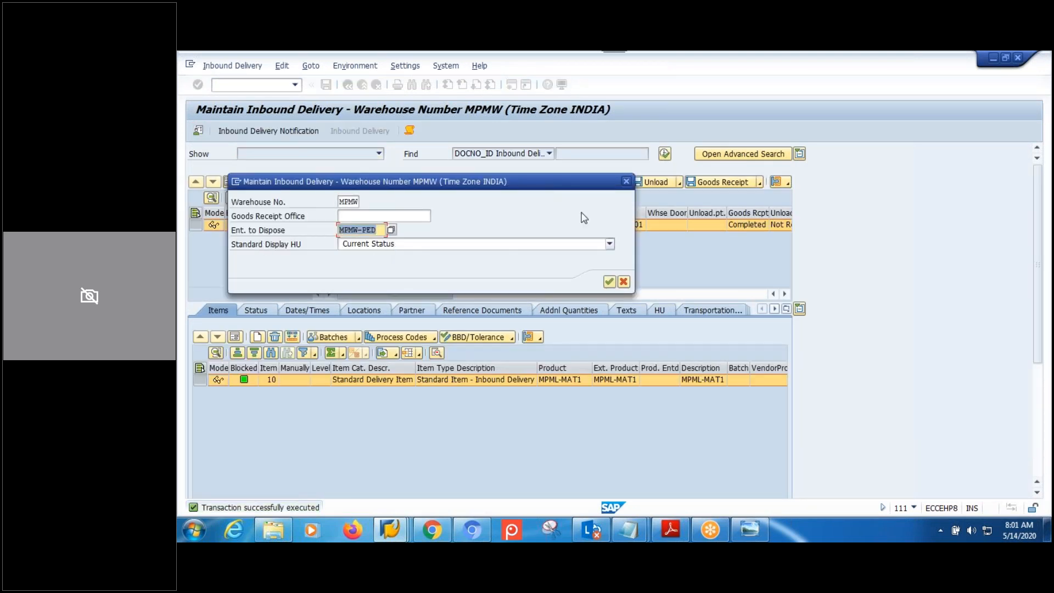
{"action": "left_click", "coordinate": [626, 182]}
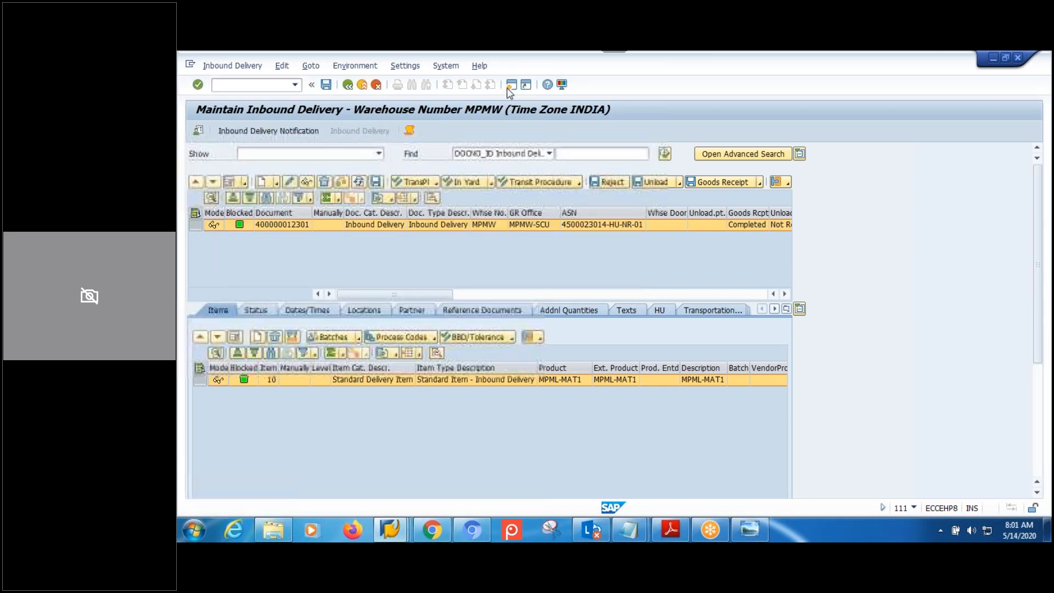
Close the extra SAP session and back out to the SAP Easy Access menu.
{"action": "key", "text": "ctrl+n"}
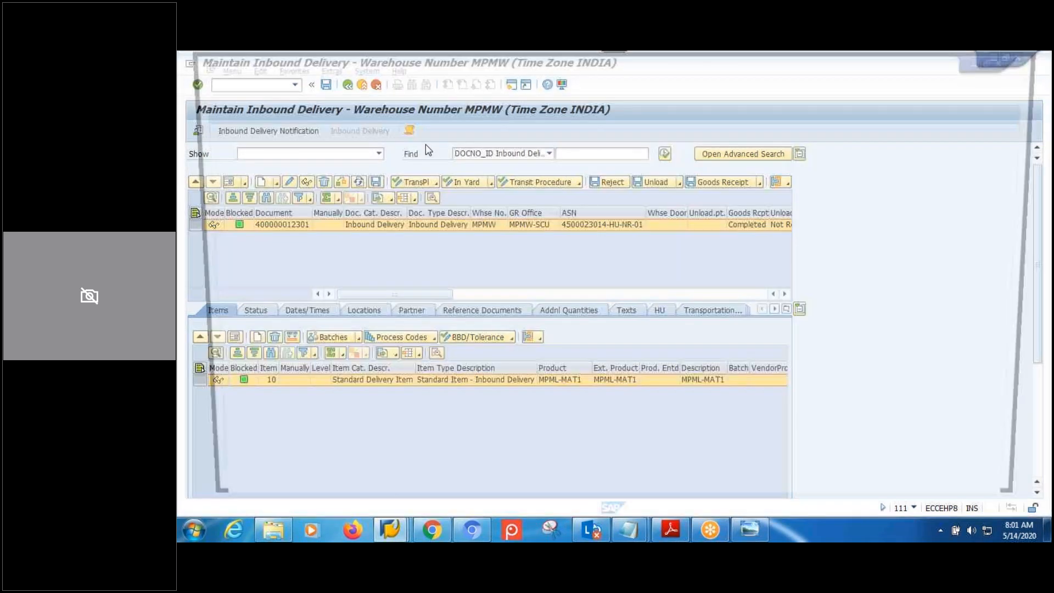
{"action": "left_click", "coordinate": [404, 532]}
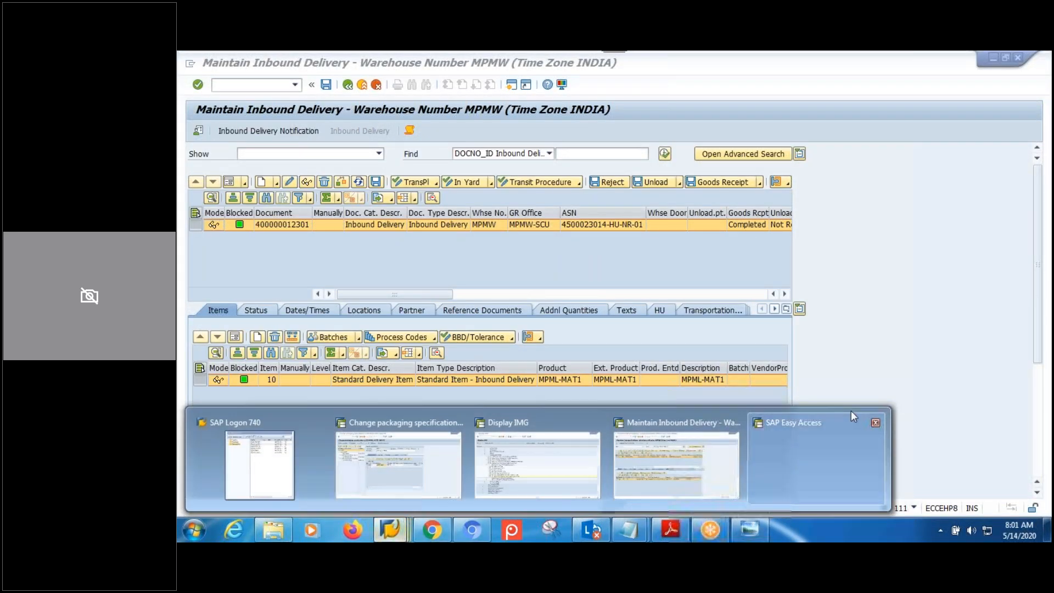
{"action": "left_click", "coordinate": [877, 423]}
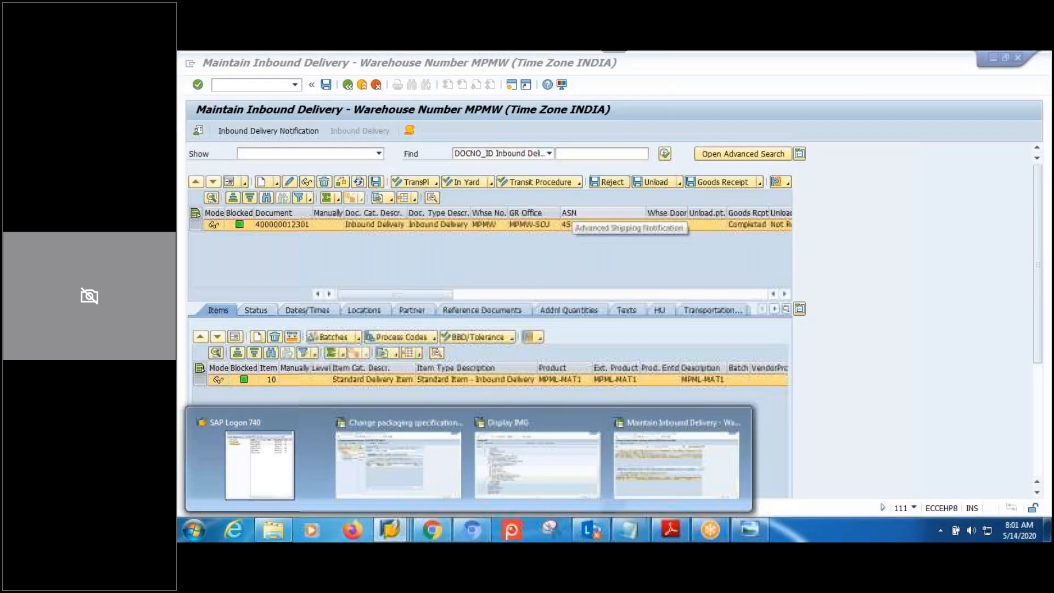
{"action": "left_click", "coordinate": [349, 88]}
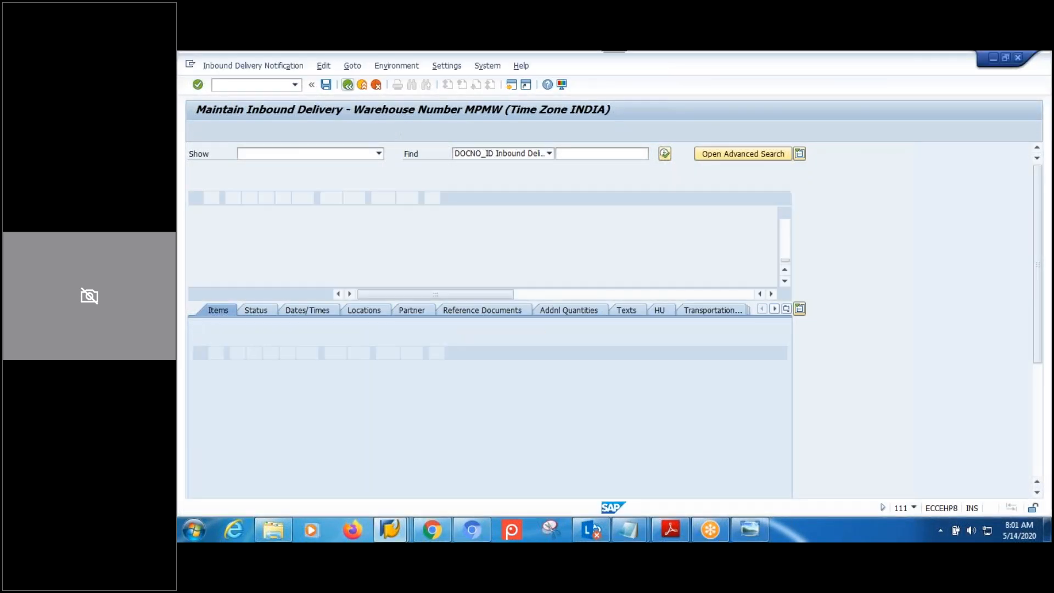
{"action": "left_click", "coordinate": [347, 88]}
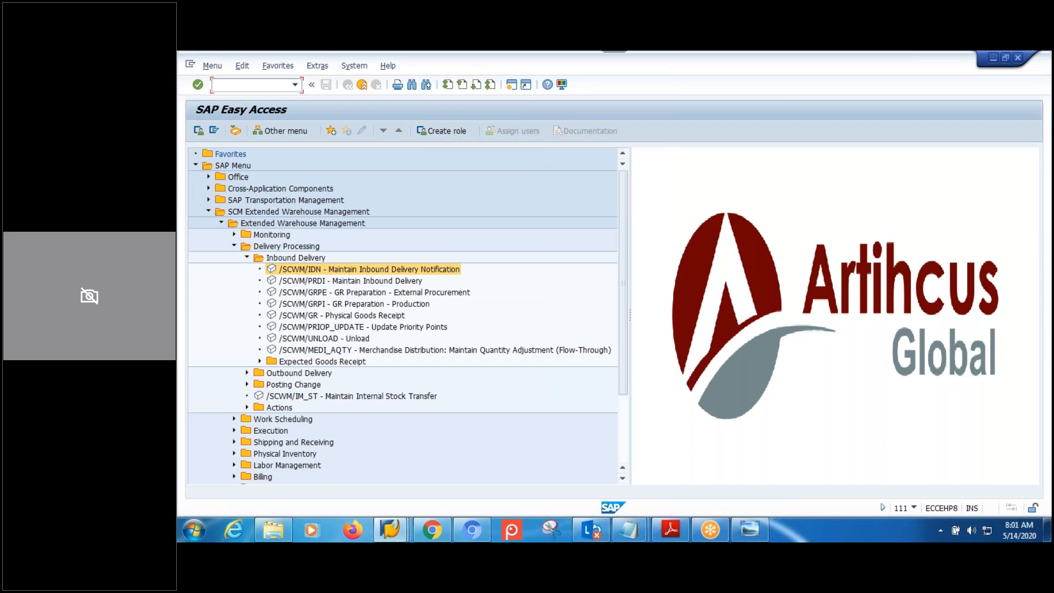
Look up MPMW's supply chain unit MPMW-SCU in IMG Assign Warehouse Numbers, then select spec 1790's empty SC Unit cell.
{"action": "key", "text": "Return"}
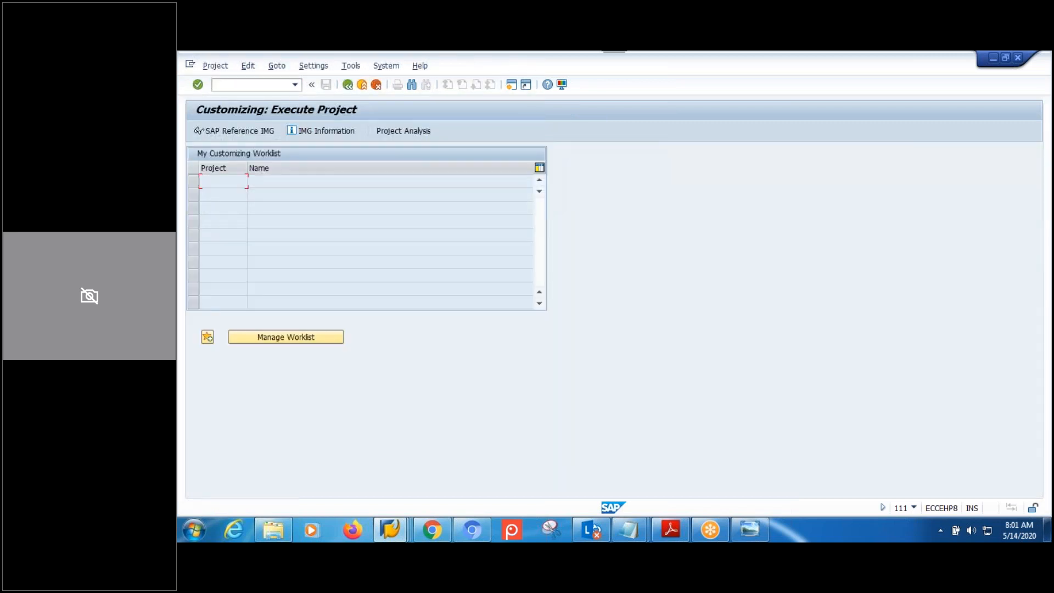
{"action": "left_click", "coordinate": [275, 132]}
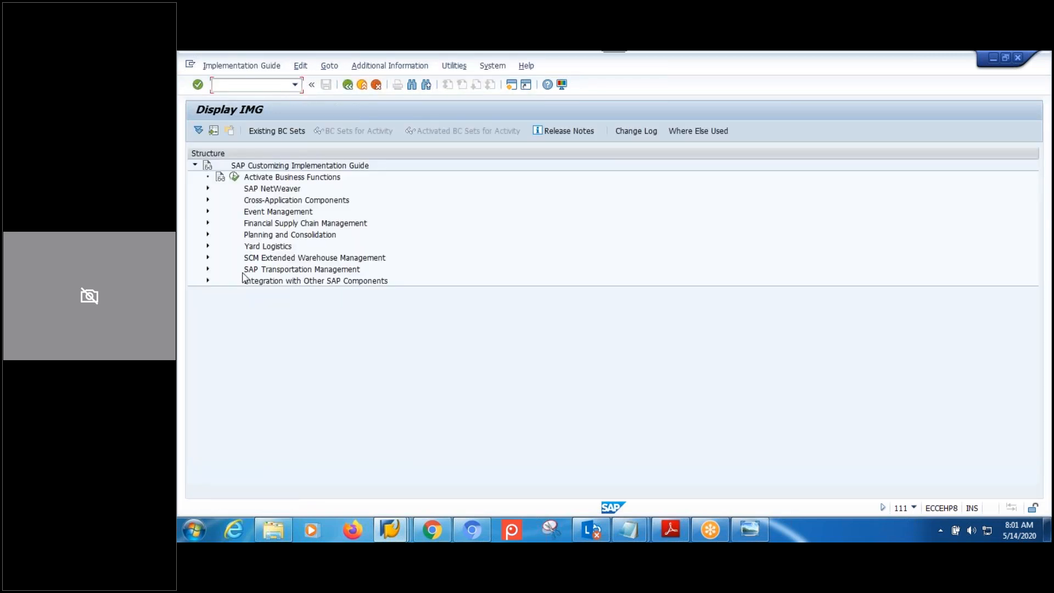
{"action": "left_click", "coordinate": [208, 258]}
{"action": "left_click", "coordinate": [220, 269]}
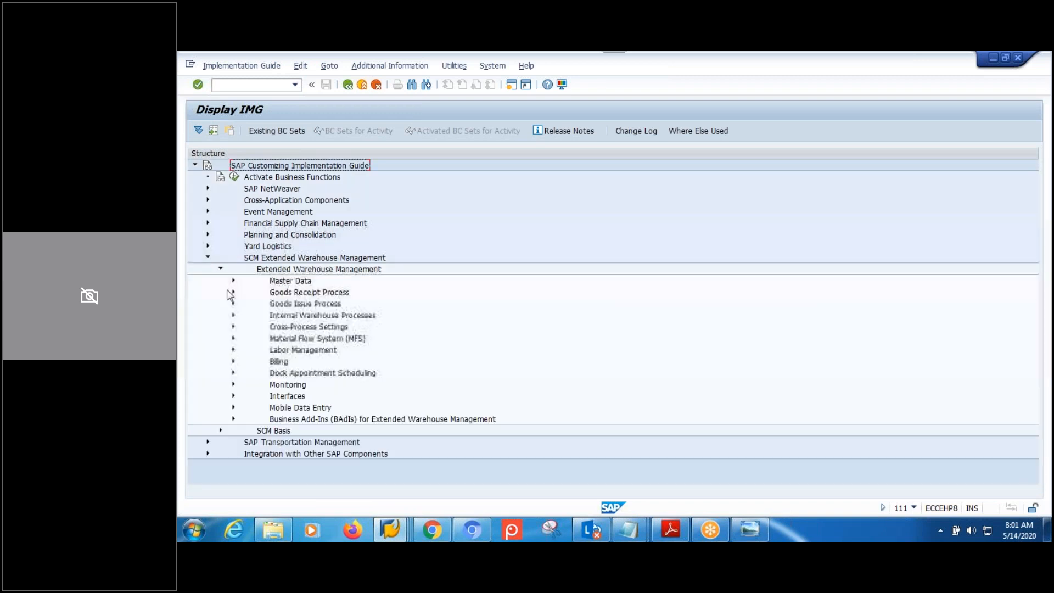
{"action": "left_click", "coordinate": [234, 280]}
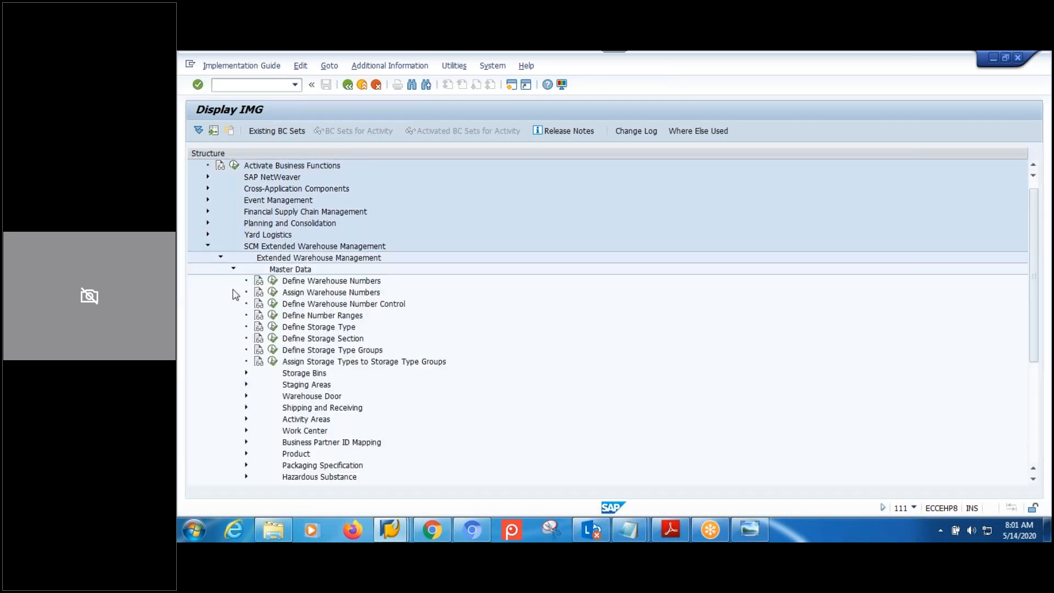
{"action": "left_click", "coordinate": [273, 293]}
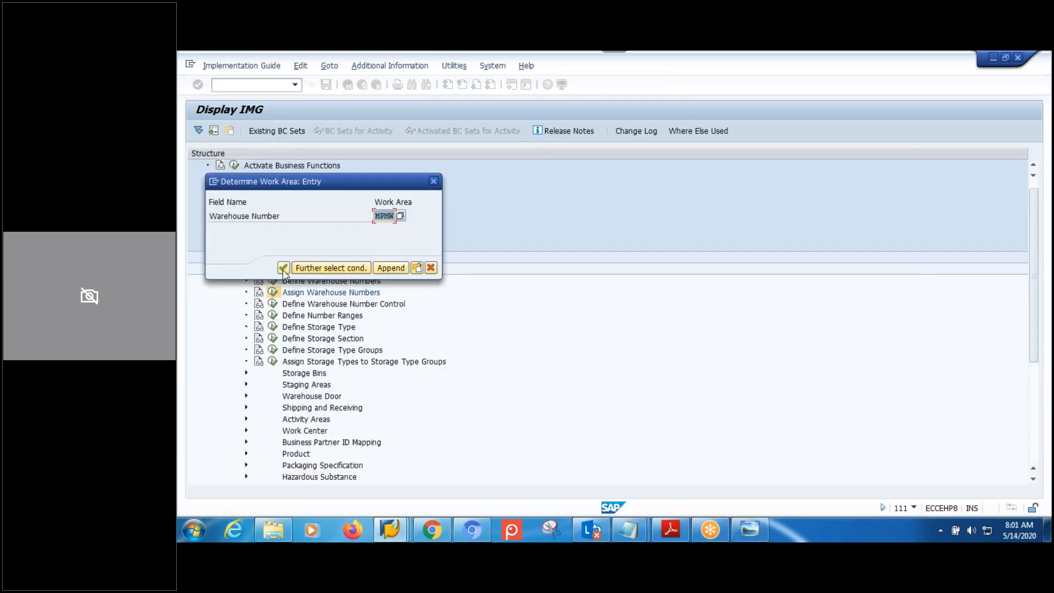
{"action": "left_click", "coordinate": [288, 272]}
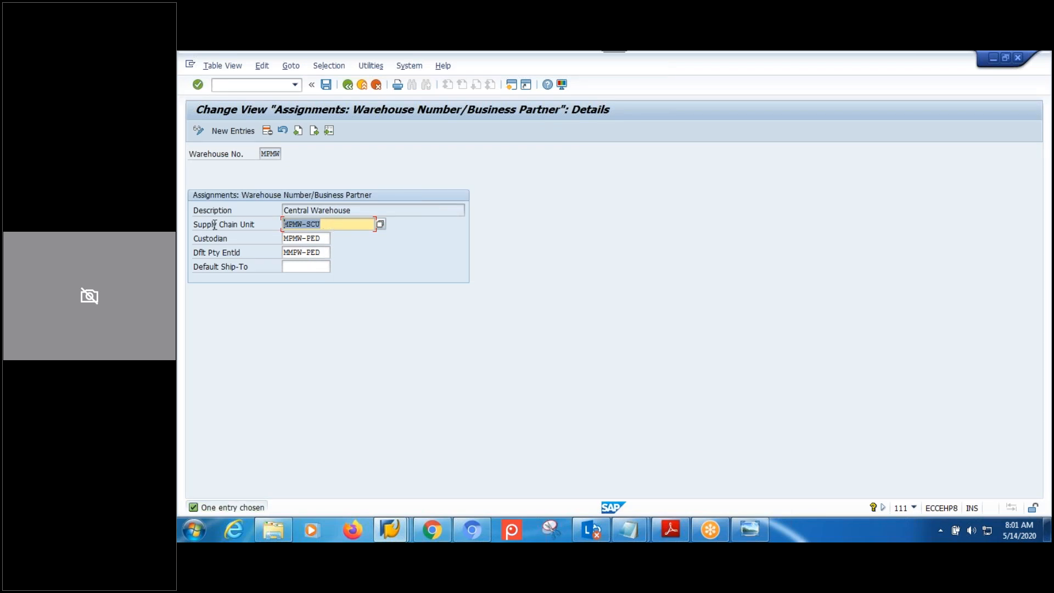
{"action": "left_click", "coordinate": [214, 225]}
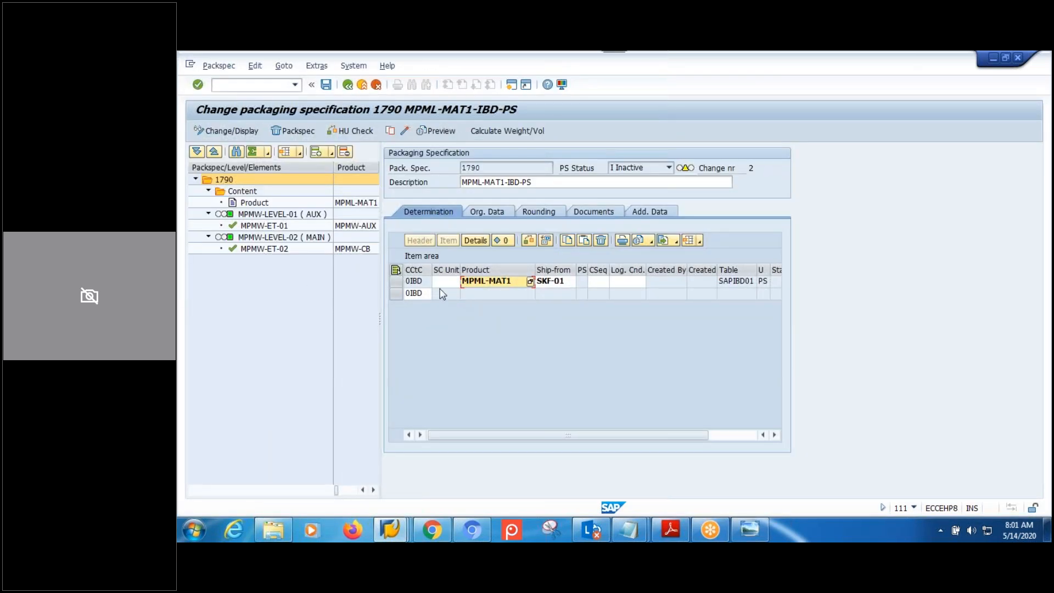
{"action": "left_click", "coordinate": [445, 295]}
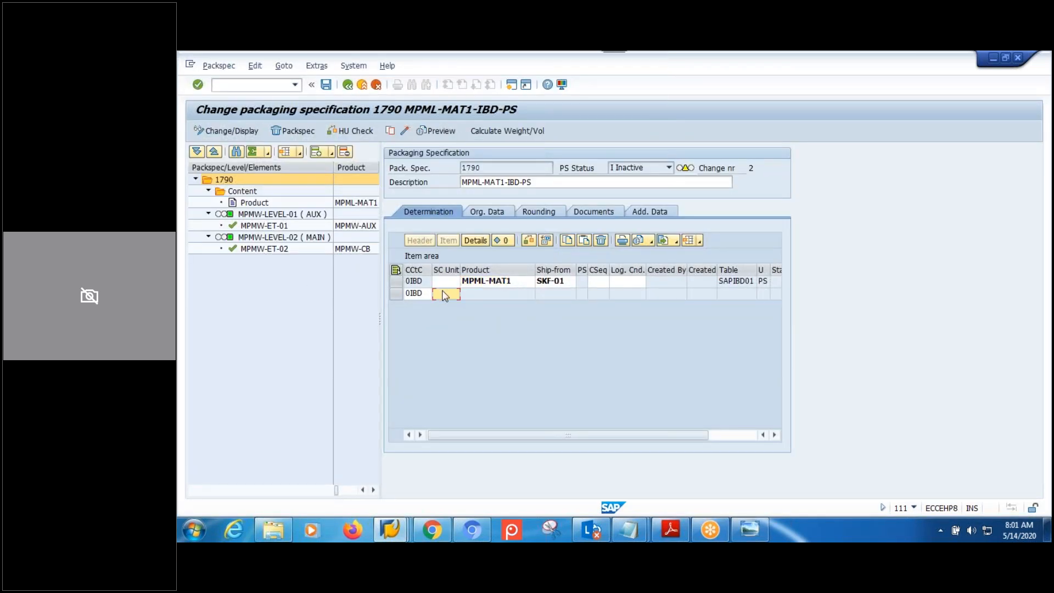
Paste MPMW-SCU into the SC Unit cell, widen the column, and activate specification 1790.
{"action": "type", "text": "MPMW-SCU"}
{"action": "left_click_drag", "start_coordinate": [458, 266], "coordinate": [483, 269]}
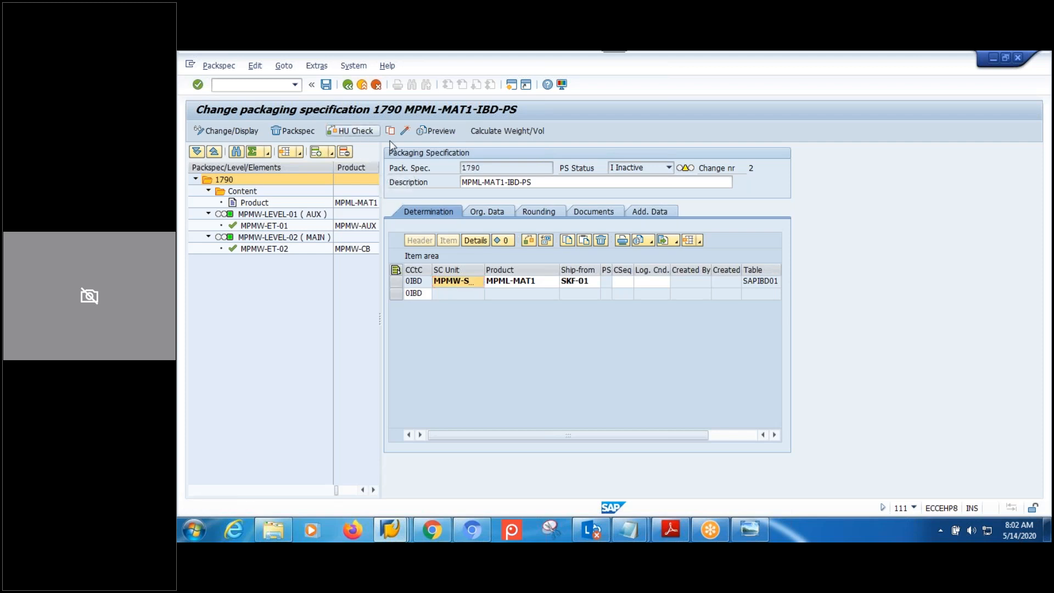
{"action": "left_click", "coordinate": [405, 131]}
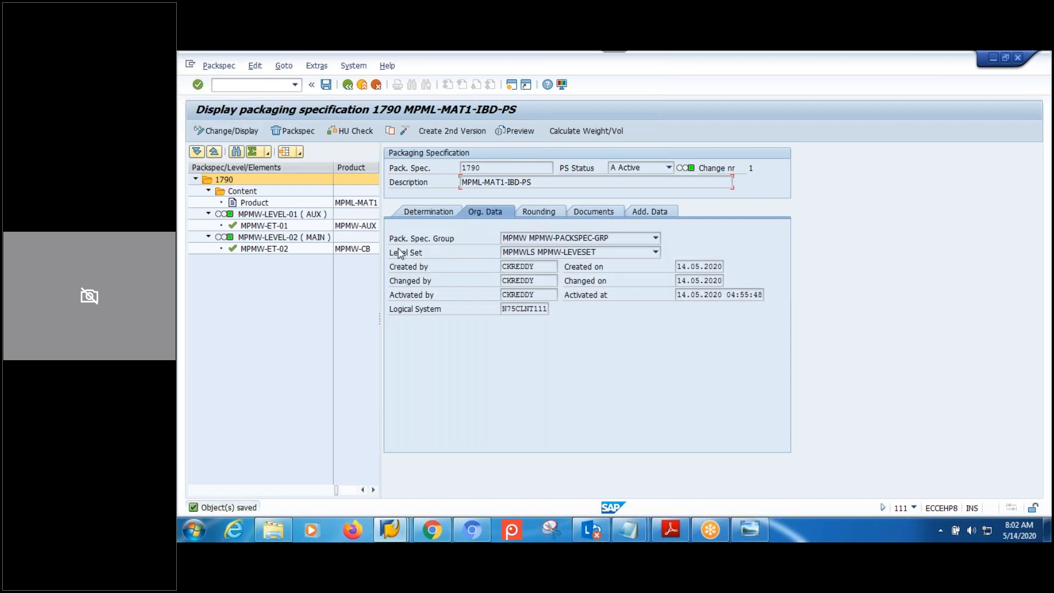
Inspect the determination record and levels MPMW-LEVEL-01 (AUX) and MPMW-LEVEL-02 (MAIN), then bring up SAP Logon.
{"action": "left_click", "coordinate": [417, 213]}
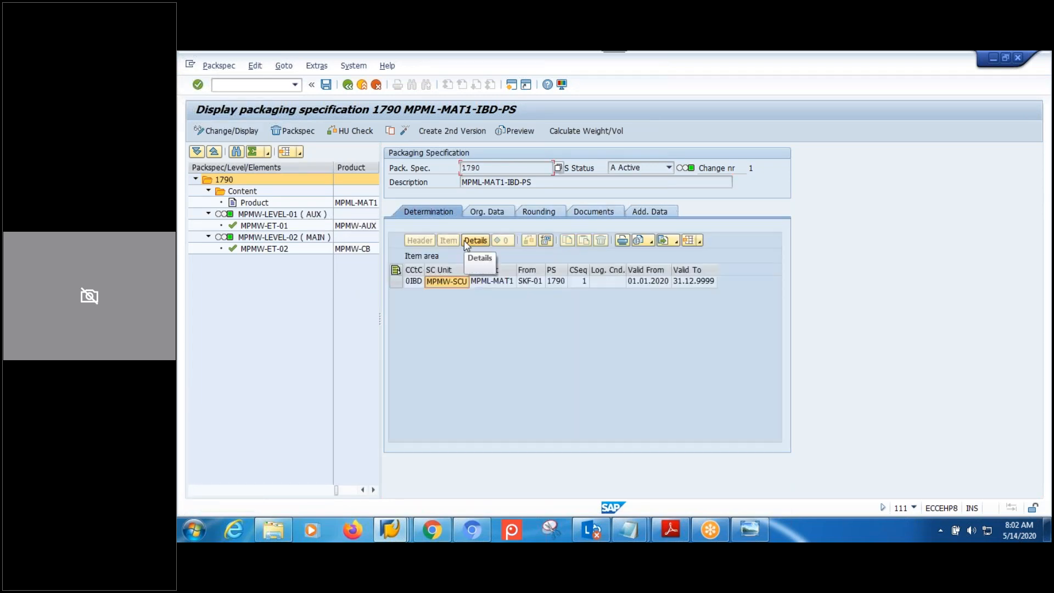
{"action": "double_click", "coordinate": [283, 214]}
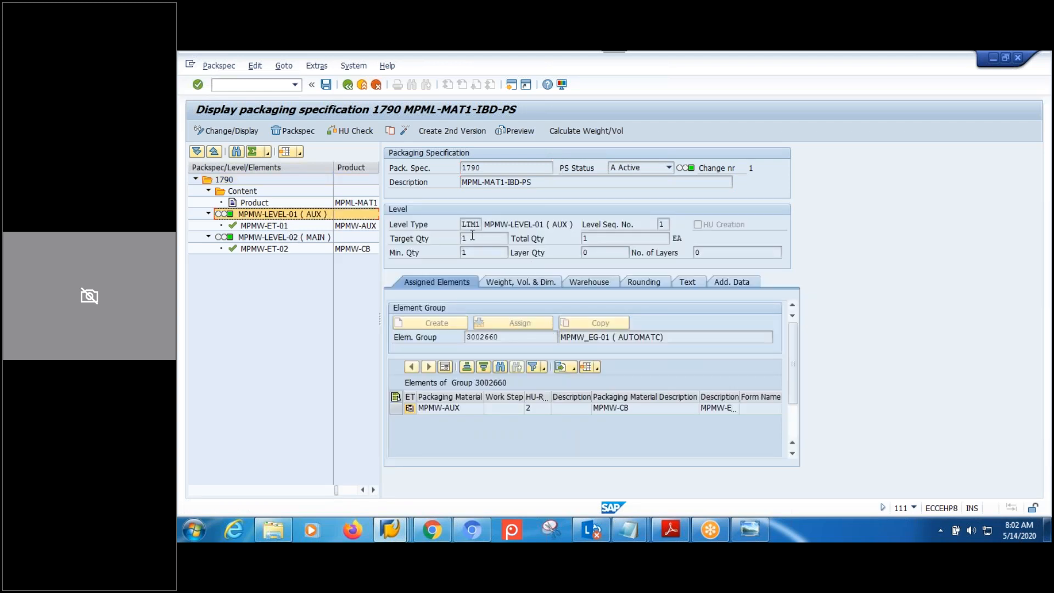
{"action": "double_click", "coordinate": [284, 247]}
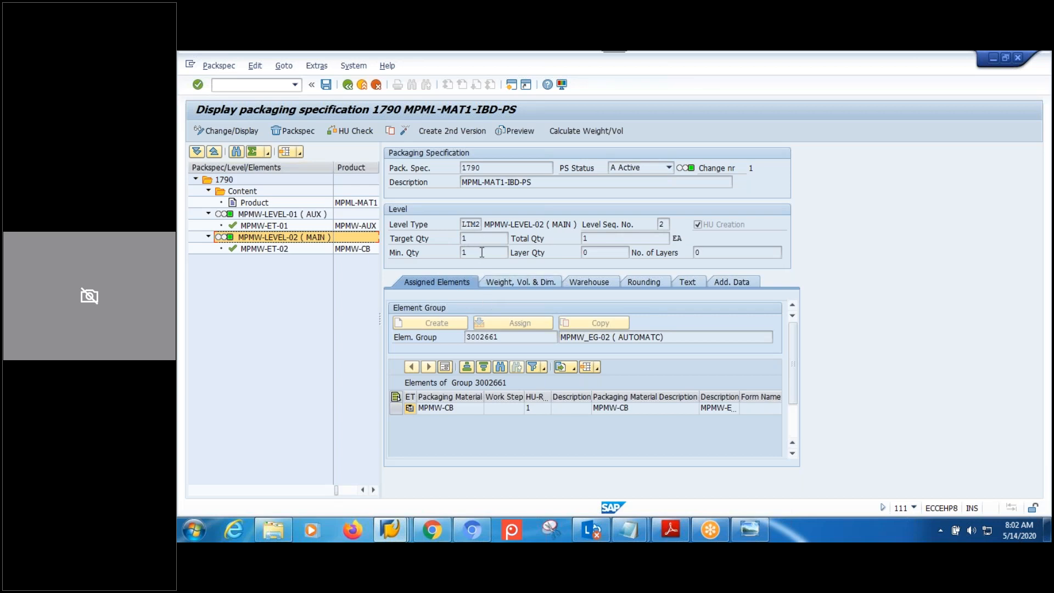
{"action": "left_click", "coordinate": [403, 529]}
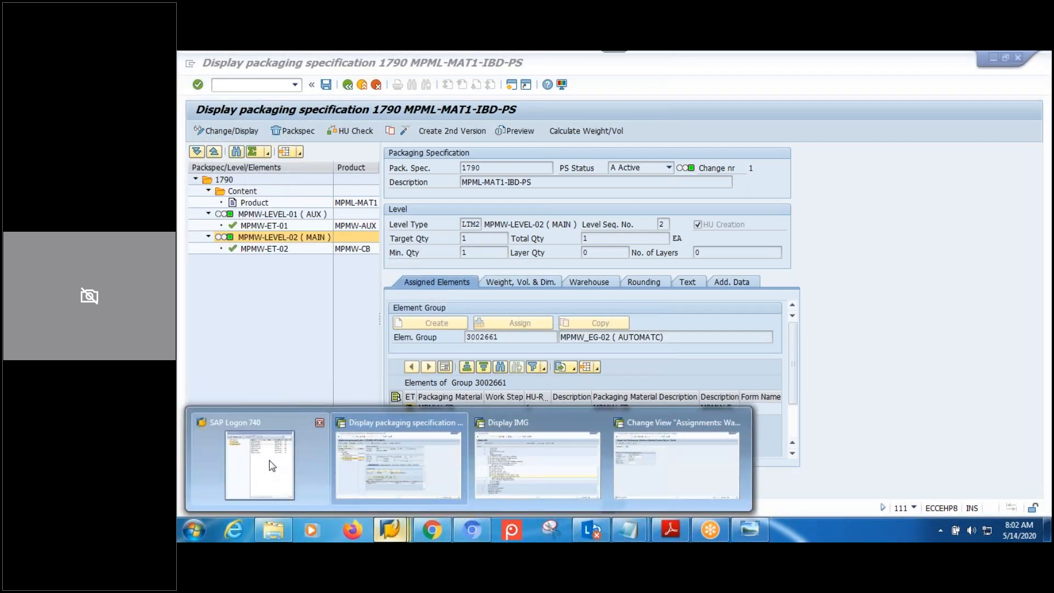
{"action": "left_click", "coordinate": [270, 465]}
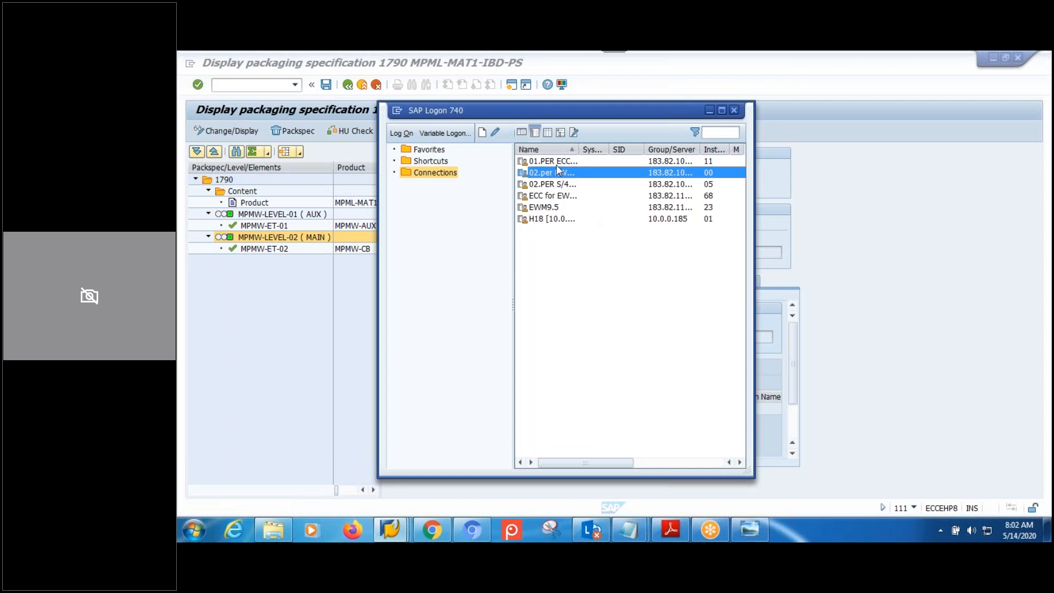
Log on to the ECC system in client 910 with the user's credentials and run VL31N.
{"action": "key", "text": "Up"}
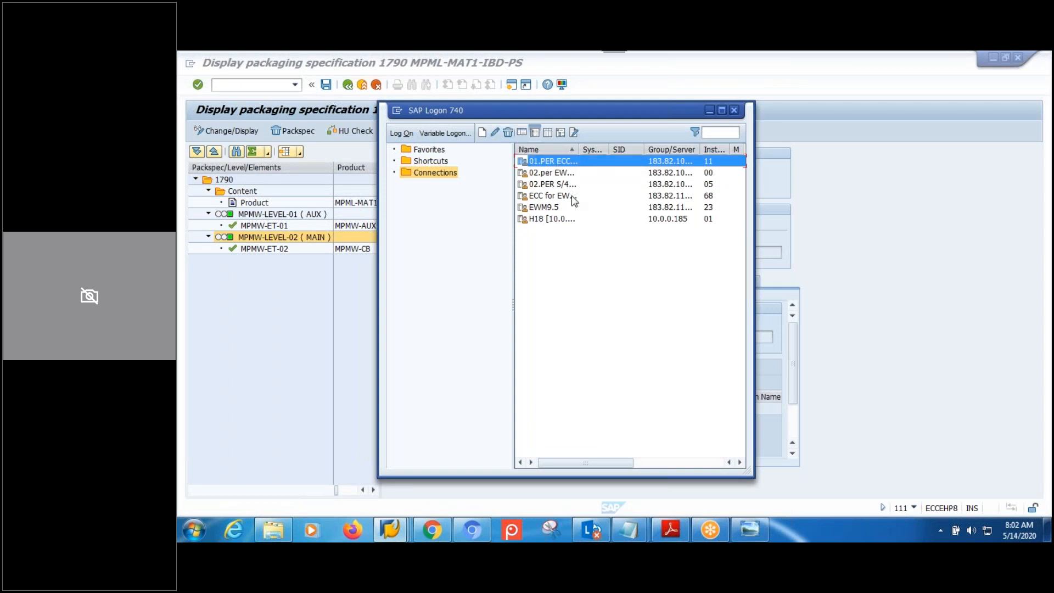
{"action": "key", "text": "Return"}
{"action": "left_click", "coordinate": [287, 154]}
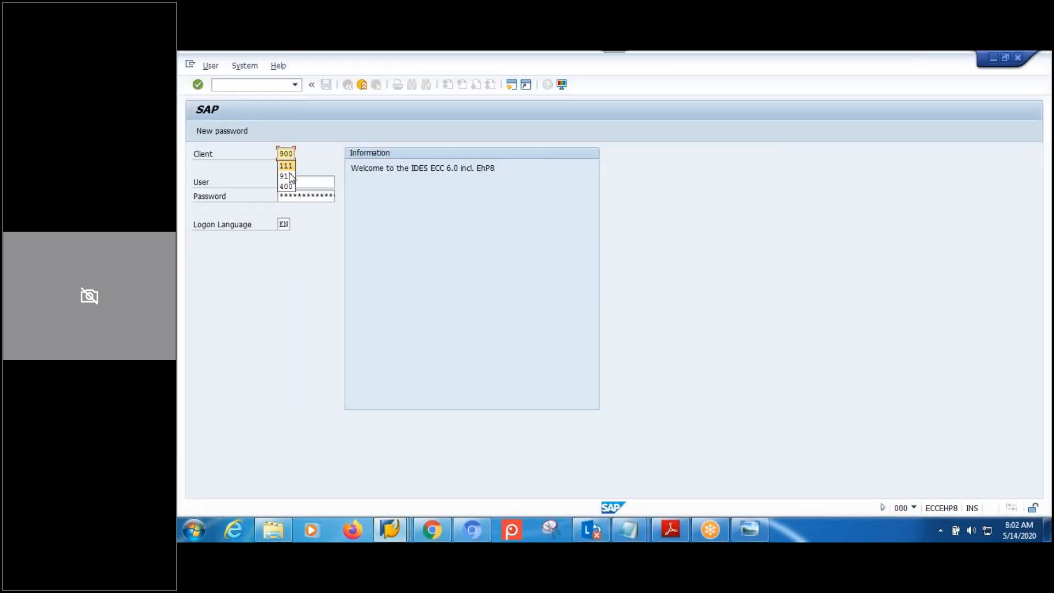
{"action": "left_click", "coordinate": [287, 176]}
{"action": "left_click", "coordinate": [317, 187]}
{"action": "key", "text": "Tab"}
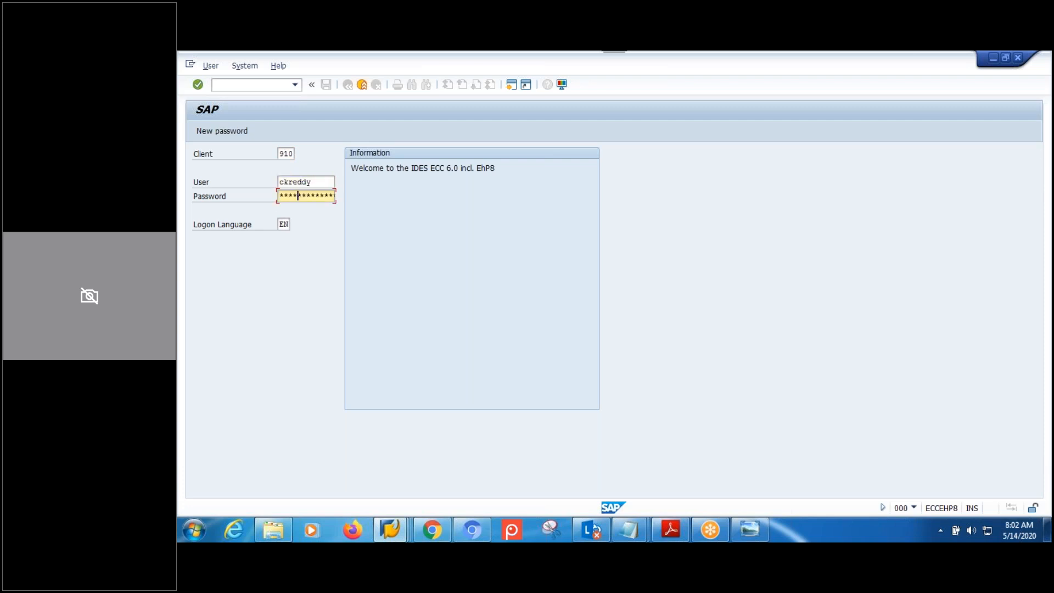
{"action": "key", "text": "Return"}
{"action": "type", "text": "v"}
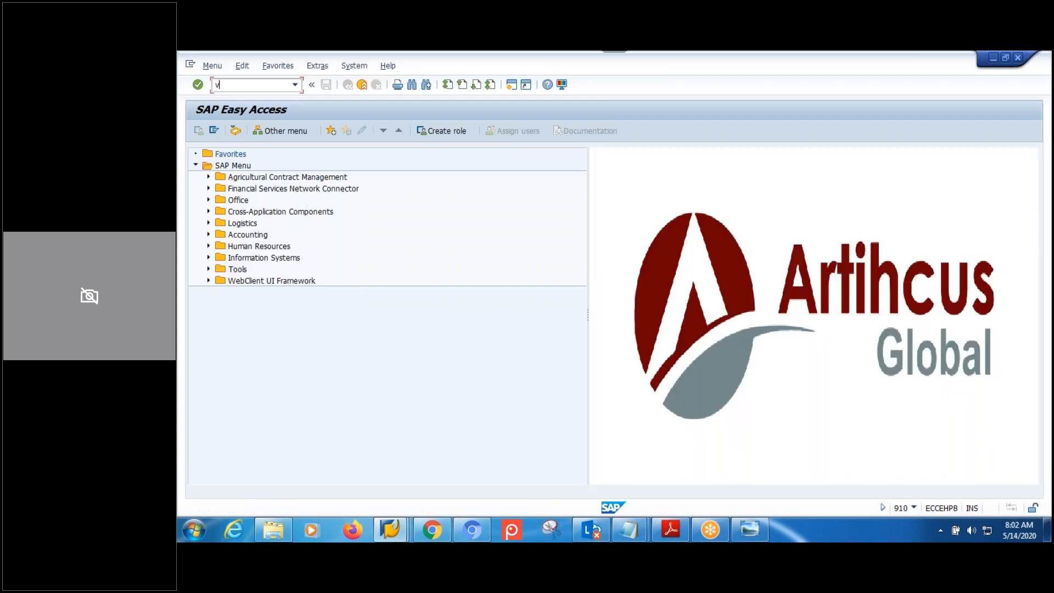
{"action": "type", "text": "l31n"}
{"action": "key", "text": "Return"}
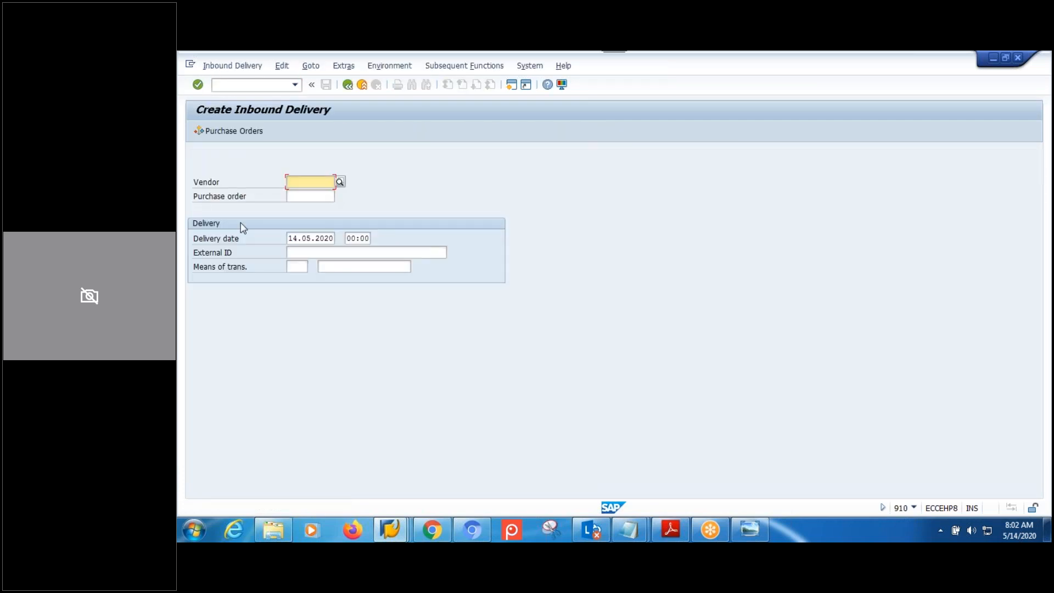
{"action": "left_click", "coordinate": [306, 198]}
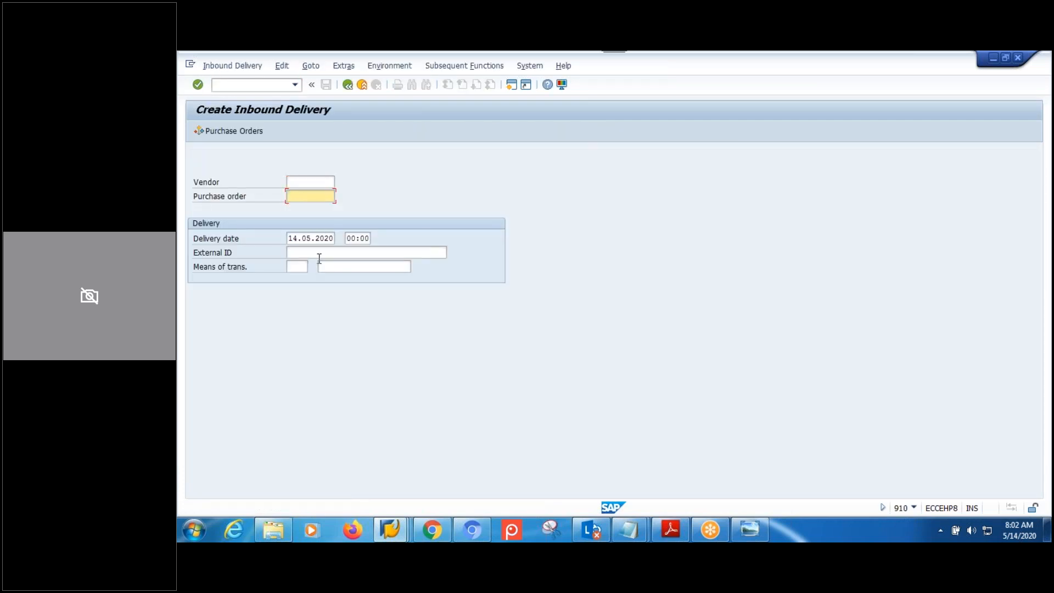
{"action": "left_click", "coordinate": [319, 253]}
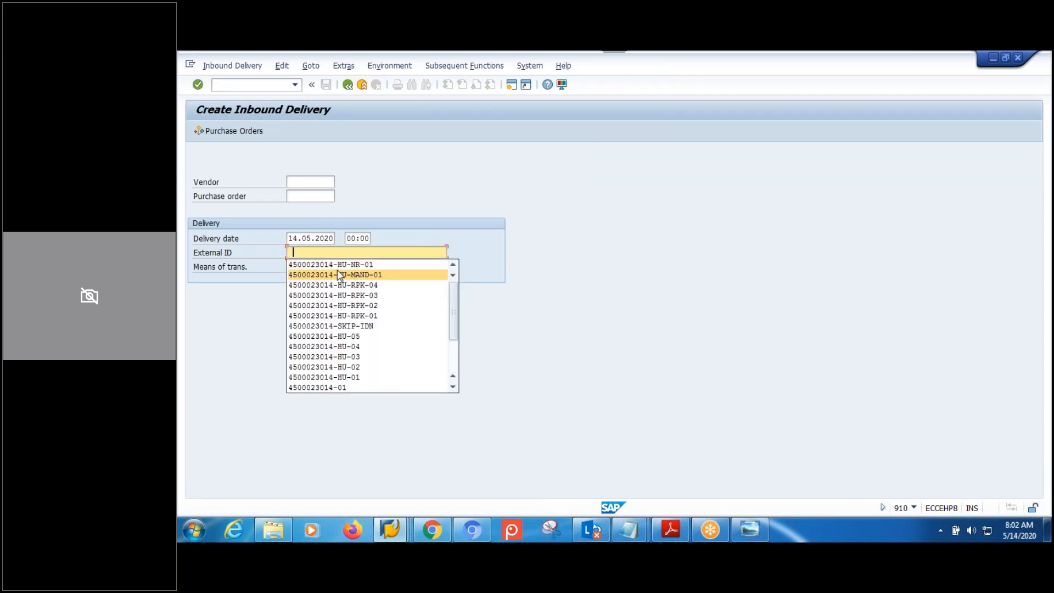
{"action": "left_click", "coordinate": [337, 273]}
{"action": "left_click_drag", "start_coordinate": [334, 252], "coordinate": [242, 256]}
{"action": "key", "text": "ctrl+c"}
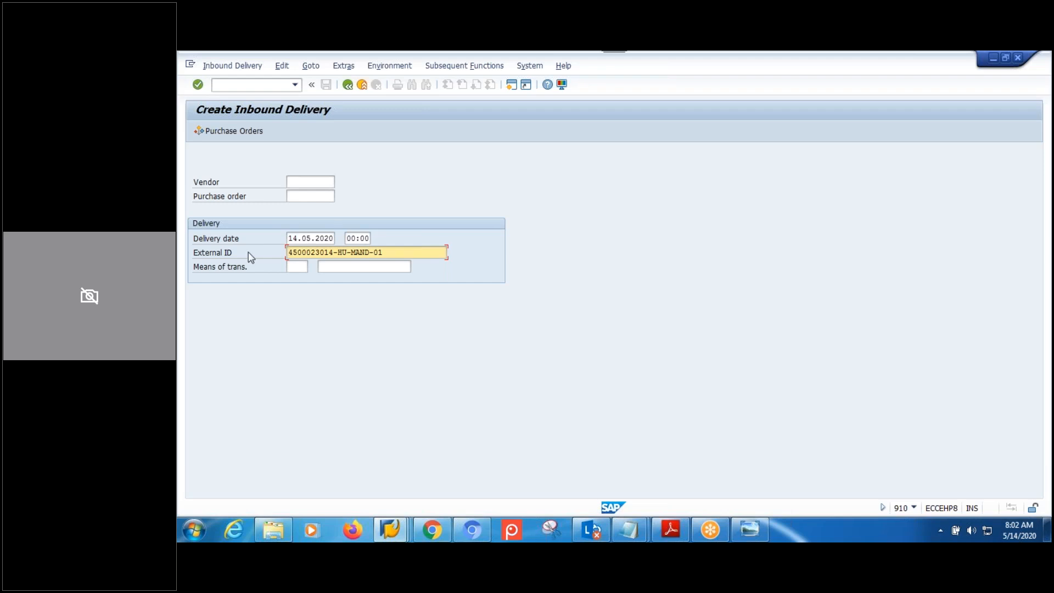
{"action": "left_click", "coordinate": [300, 200]}
{"action": "key", "text": "ctrl+v"}
{"action": "left_click", "coordinate": [377, 254]}
{"action": "left_click_drag", "start_coordinate": [377, 254], "coordinate": [341, 256]}
{"action": "type", "text": "N"}
{"action": "key", "text": "Return"}
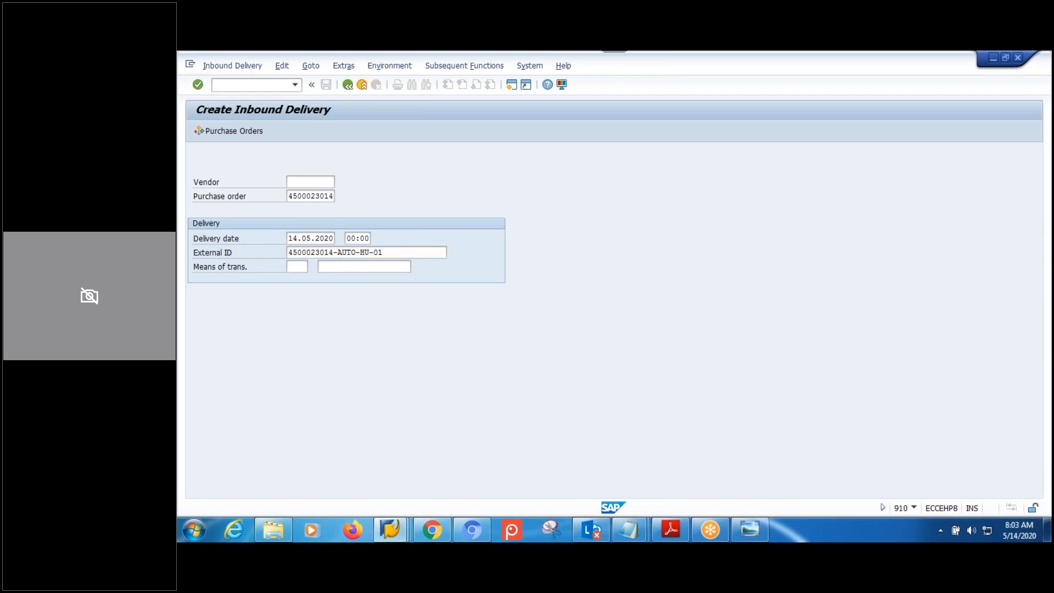
Set both items' delivery quantity to 3, then exit without saving the delivery.
{"action": "type", "text": "1"}
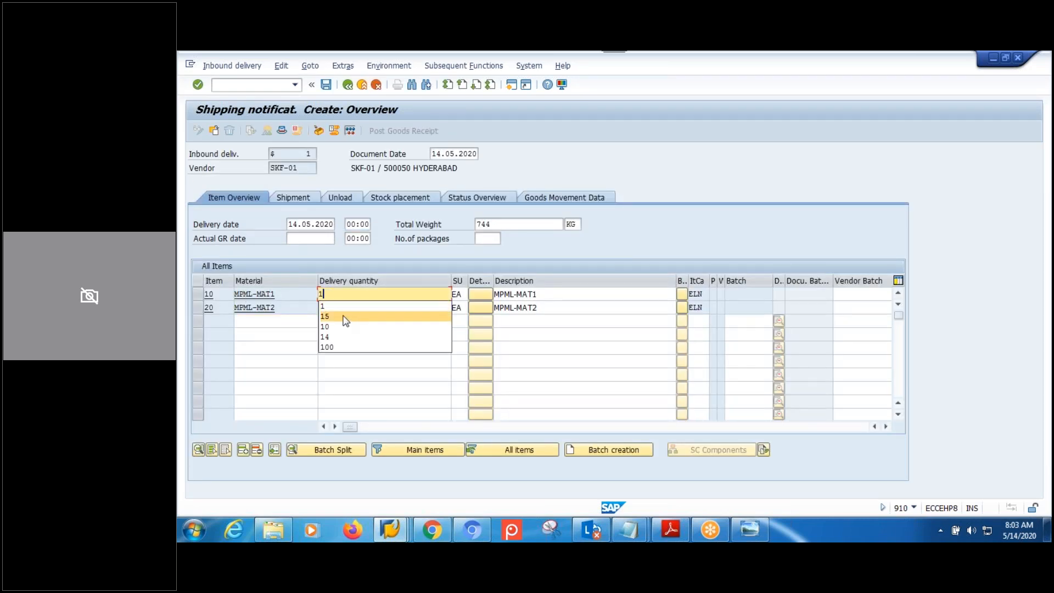
{"action": "type", "text": "3"}
{"action": "left_click", "coordinate": [350, 306]}
{"action": "type", "text": "3"}
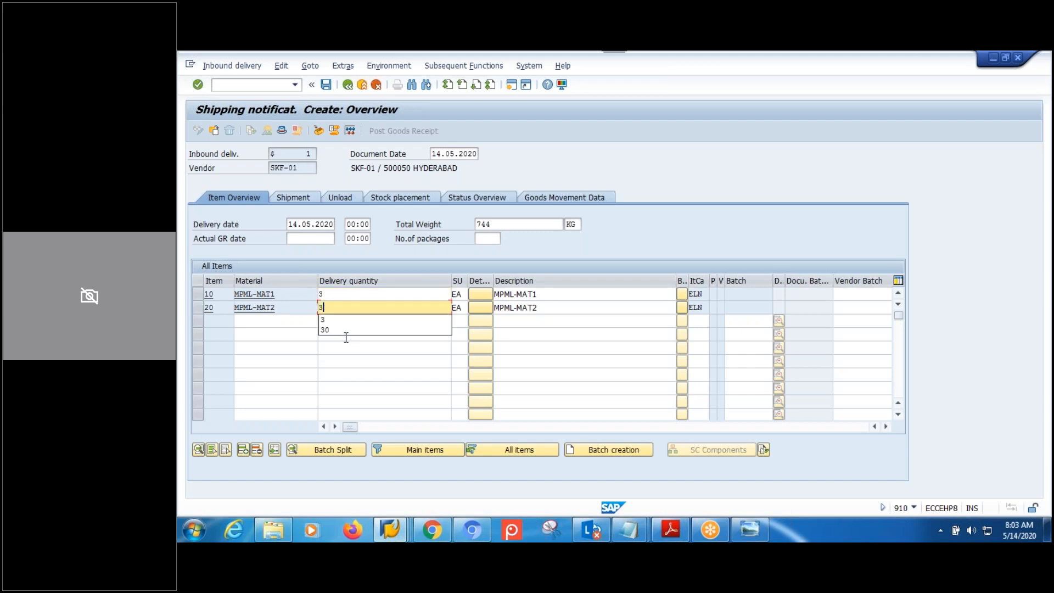
{"action": "left_click", "coordinate": [333, 320]}
{"action": "key", "text": "Return"}
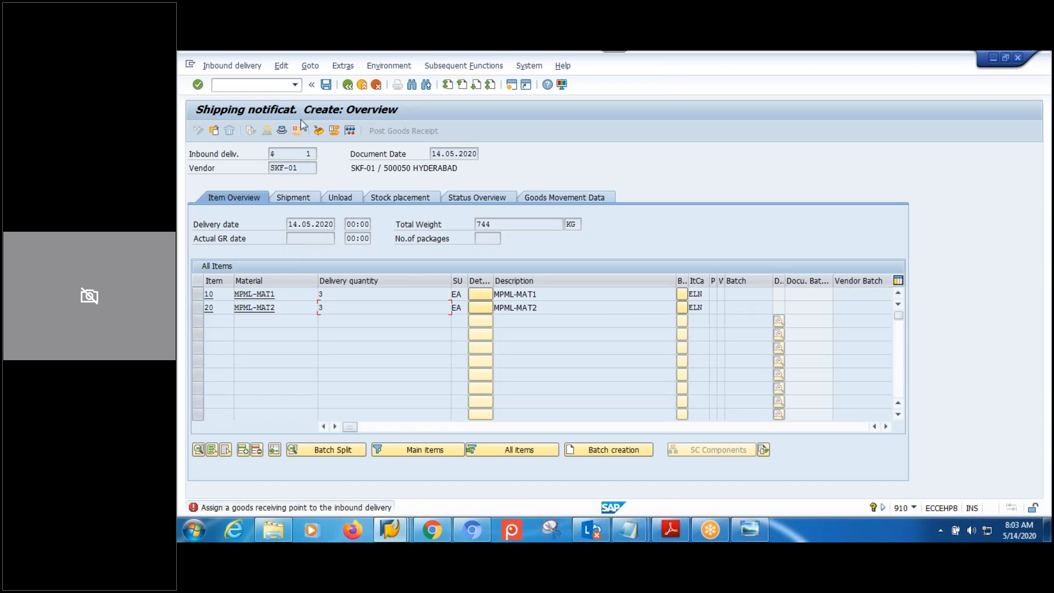
{"action": "left_click", "coordinate": [348, 85]}
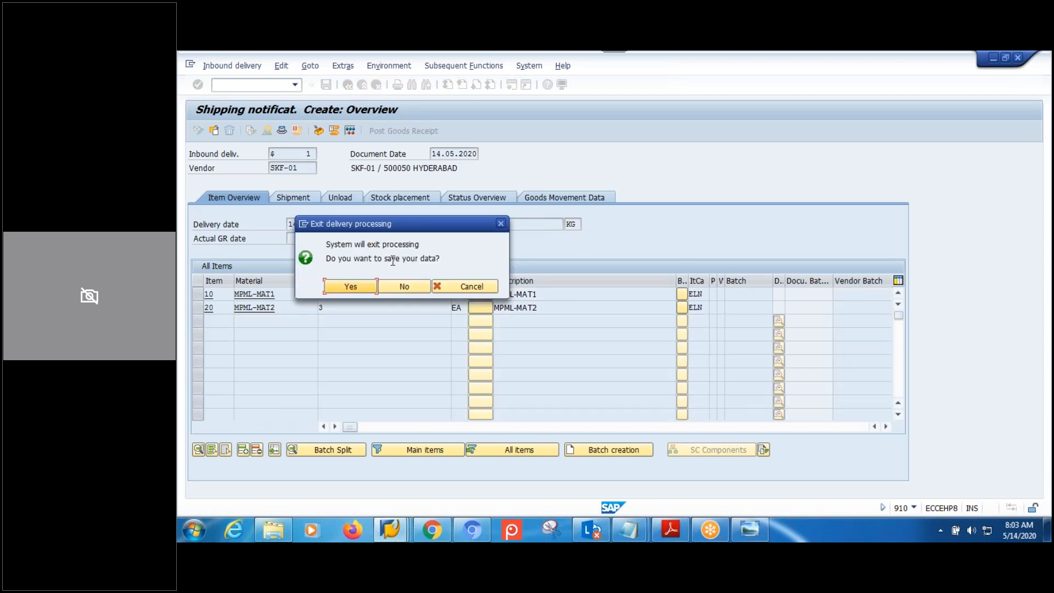
{"action": "left_click", "coordinate": [404, 286]}
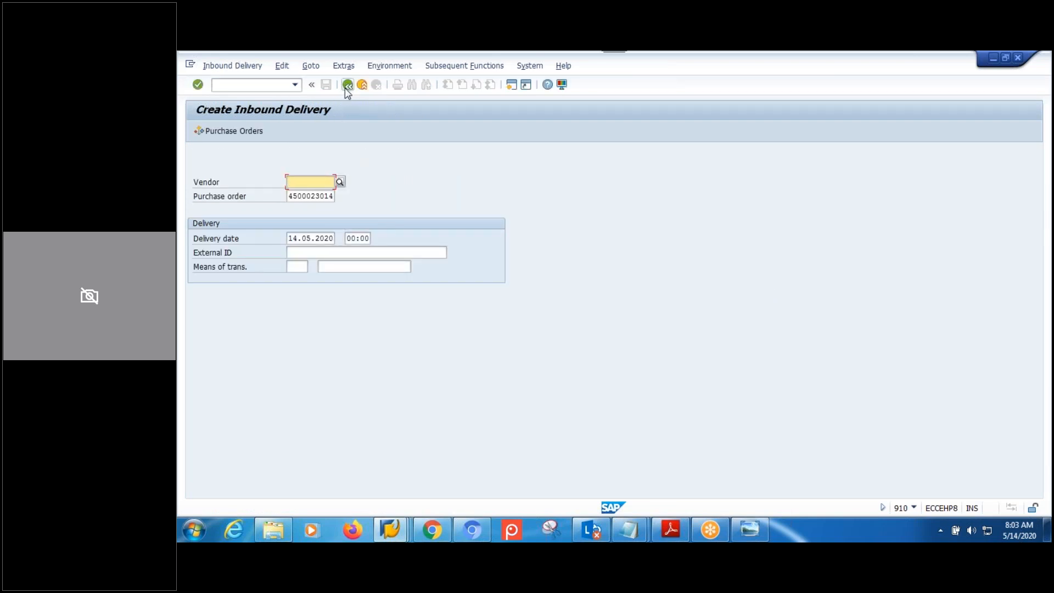
{"action": "left_click", "coordinate": [348, 85]}
In SPRO, open Assign Goods Receiving Points for Inbound Deliveries and position the list on plant PLMH.
{"action": "type", "text": "spro"}
{"action": "key", "text": "Return"}
{"action": "left_click", "coordinate": [258, 132]}
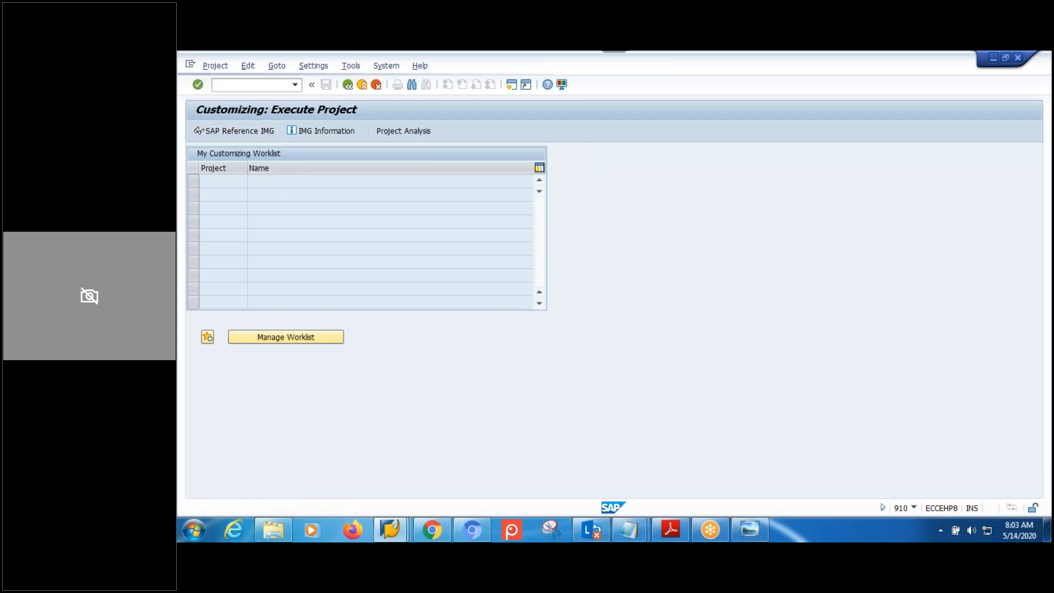
{"action": "left_click_drag", "start_coordinate": [1037, 247], "coordinate": [1024, 304]}
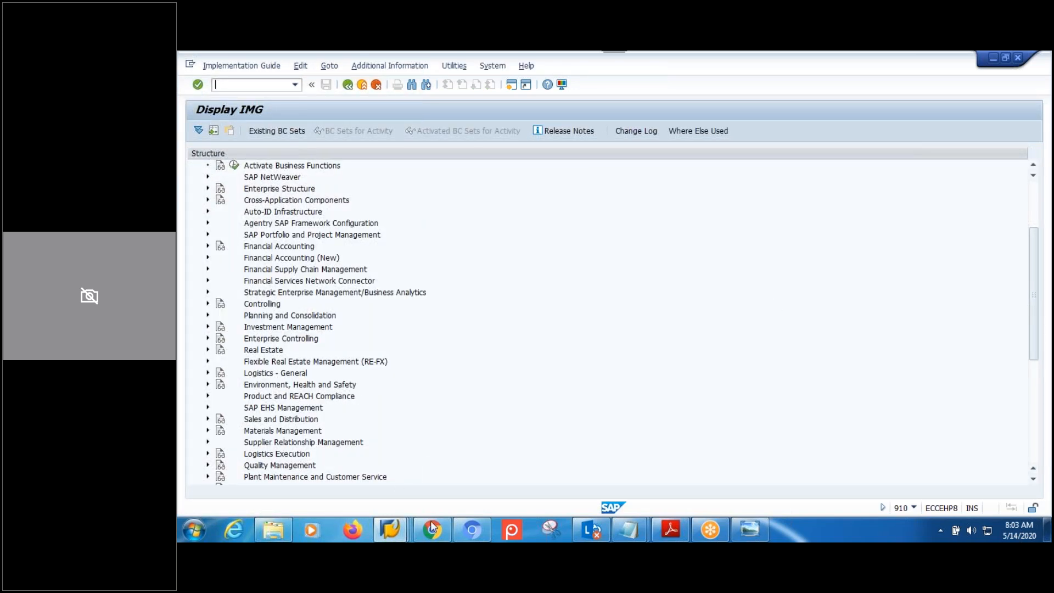
{"action": "left_click", "coordinate": [208, 455]}
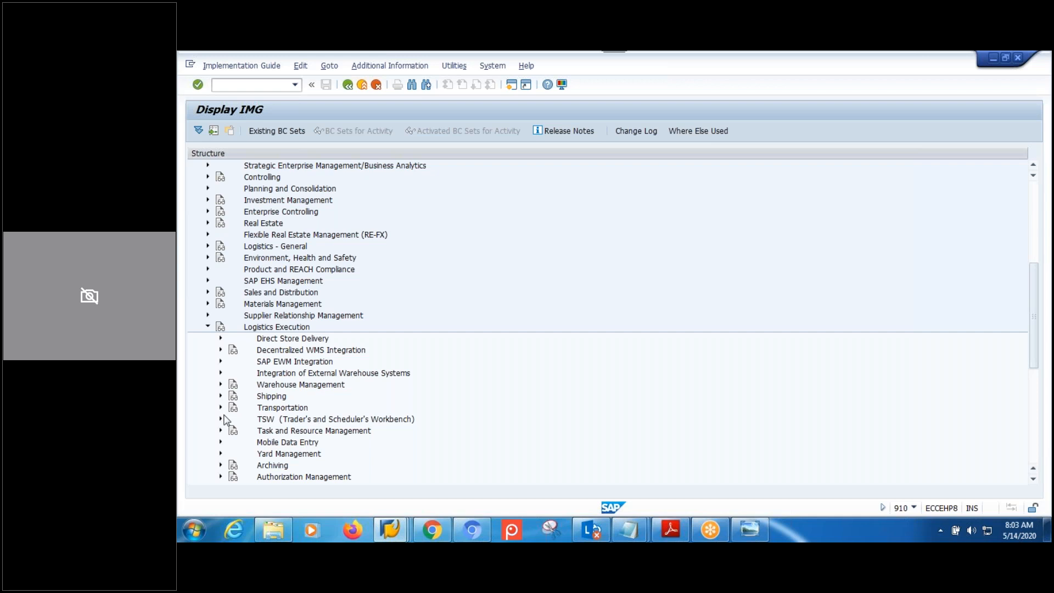
{"action": "left_click", "coordinate": [220, 396]}
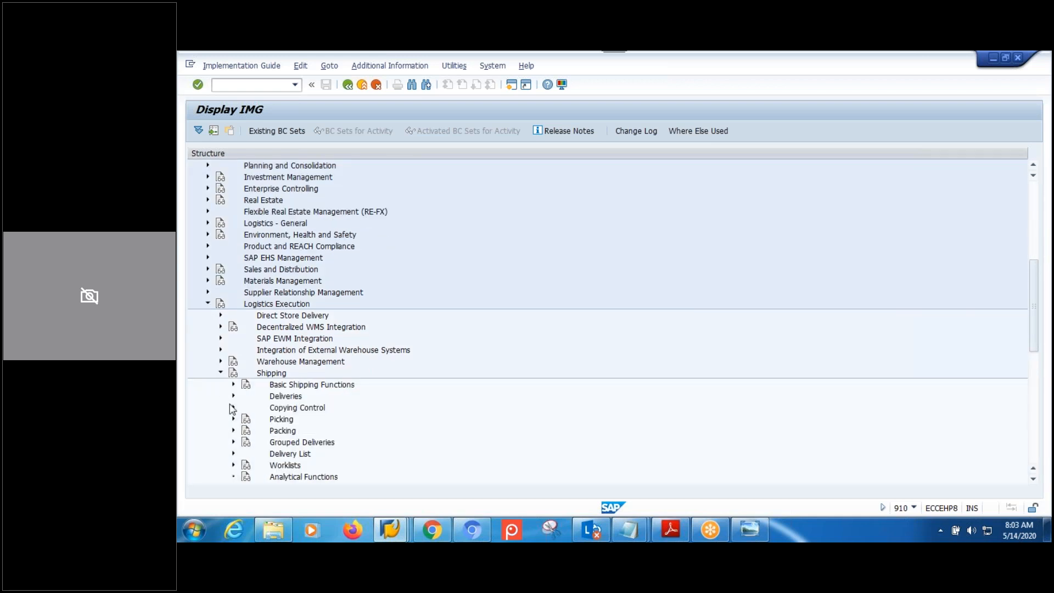
{"action": "left_click", "coordinate": [234, 385]}
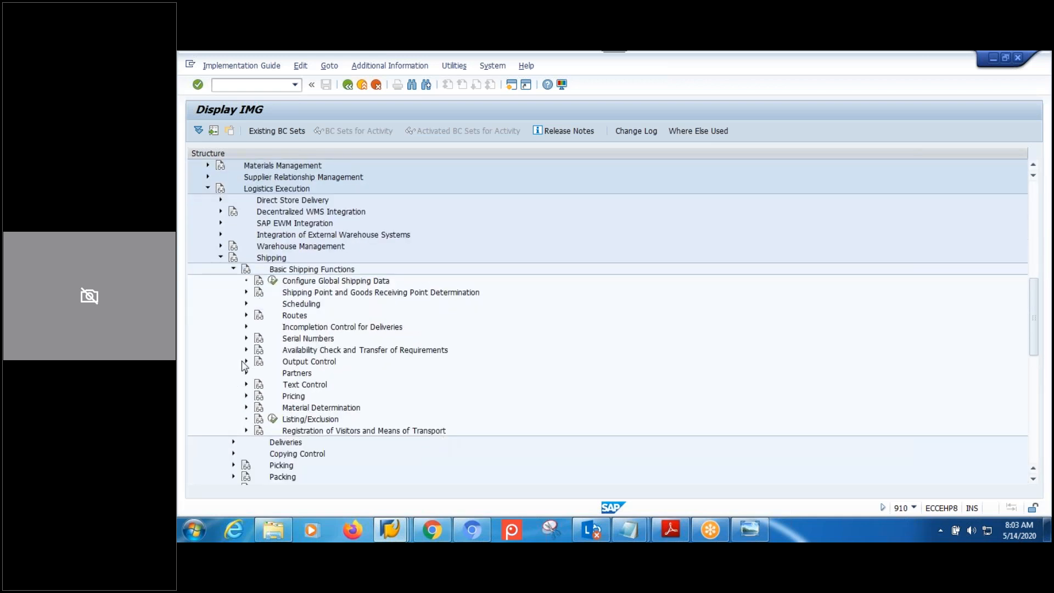
{"action": "left_click", "coordinate": [246, 292]}
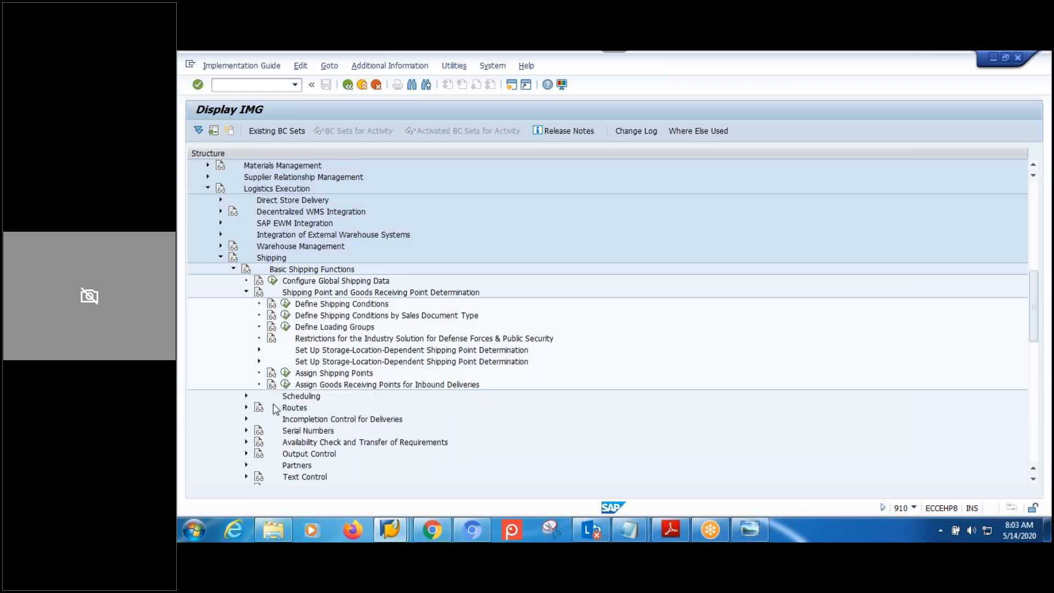
{"action": "left_click", "coordinate": [286, 384]}
{"action": "scroll", "coordinate": [236, 304], "scroll_direction": "down", "scroll_amount": 3}
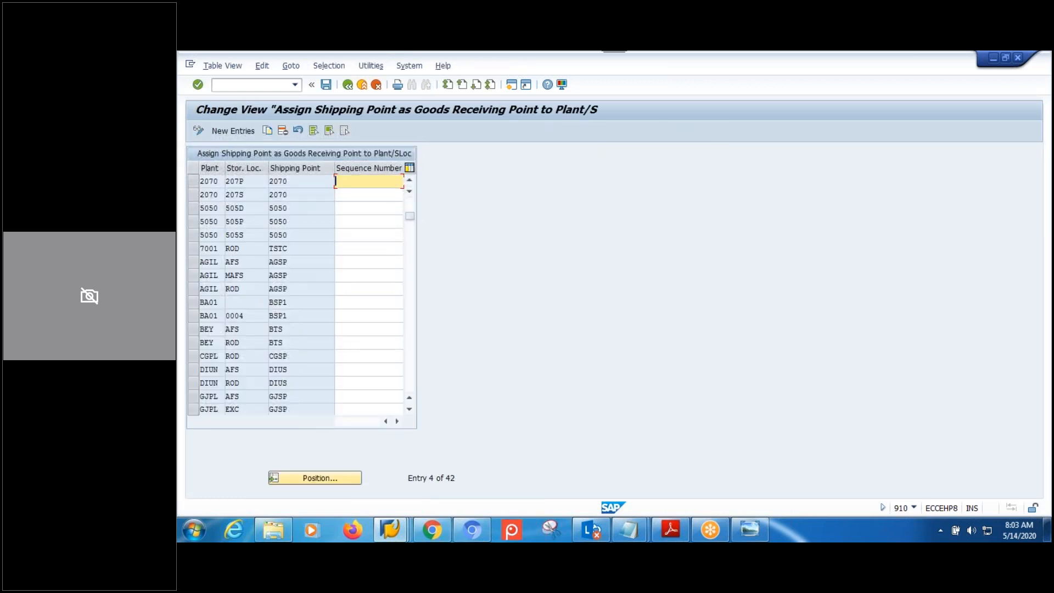
{"action": "left_click", "coordinate": [321, 478]}
{"action": "type", "text": "PLMH"}
{"action": "key", "text": "Return"}
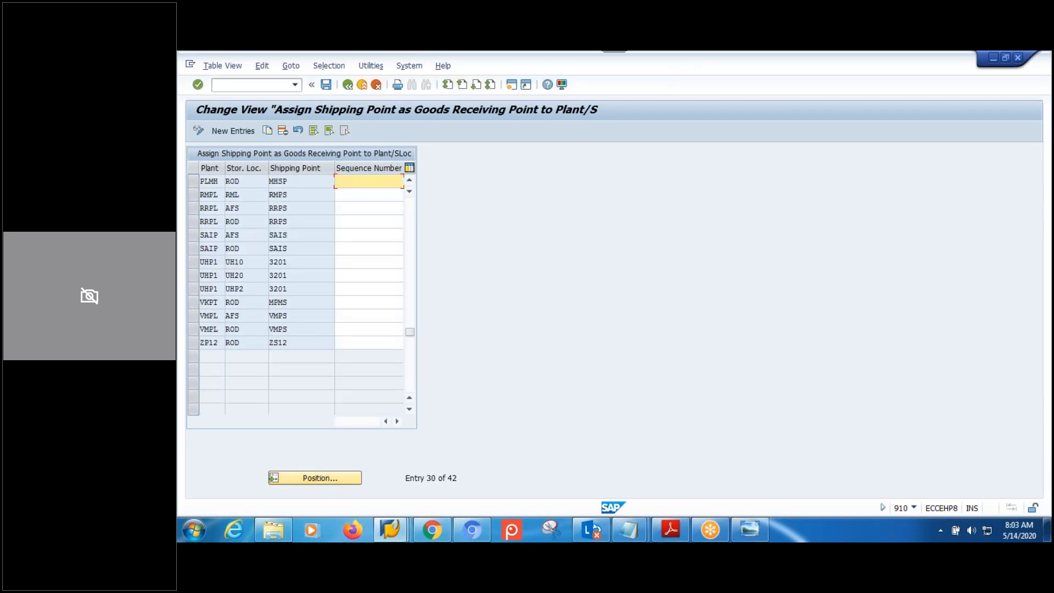
Add and save a new entry: plant MPML, storage location ROD, goods receiving point MPMS.
{"action": "left_click", "coordinate": [234, 132]}
{"action": "type", "text": "MP"}
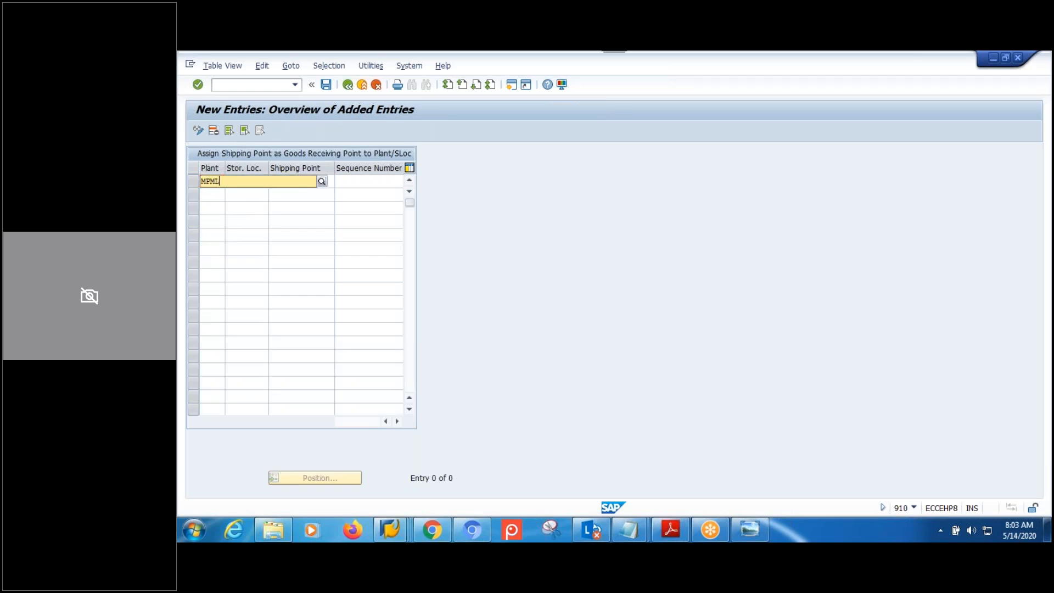
{"action": "type", "text": "ML"}
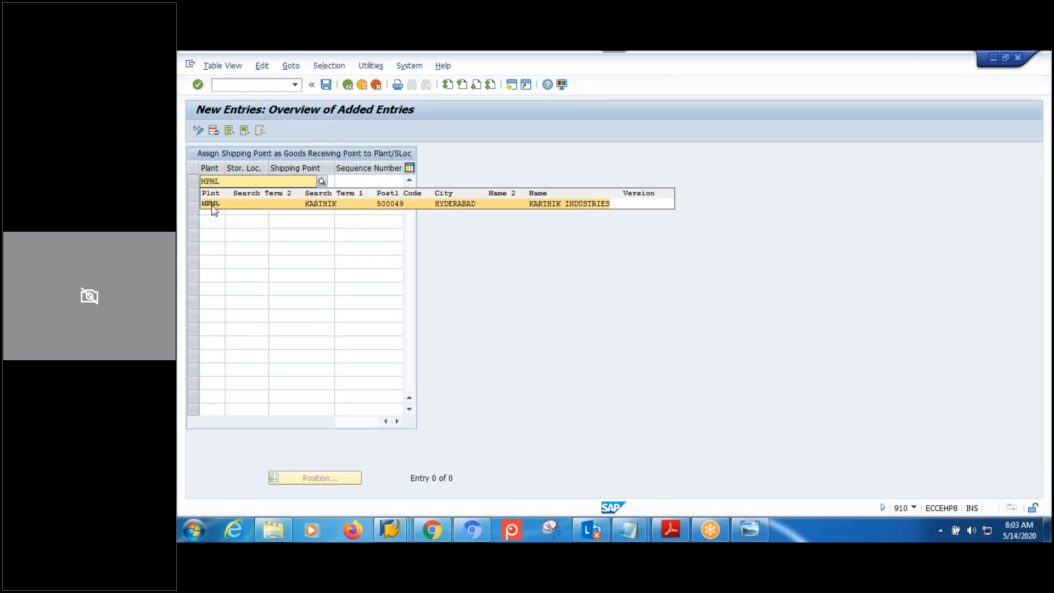
{"action": "left_click", "coordinate": [220, 204]}
{"action": "left_click", "coordinate": [256, 181]}
{"action": "type", "text": "ROD"}
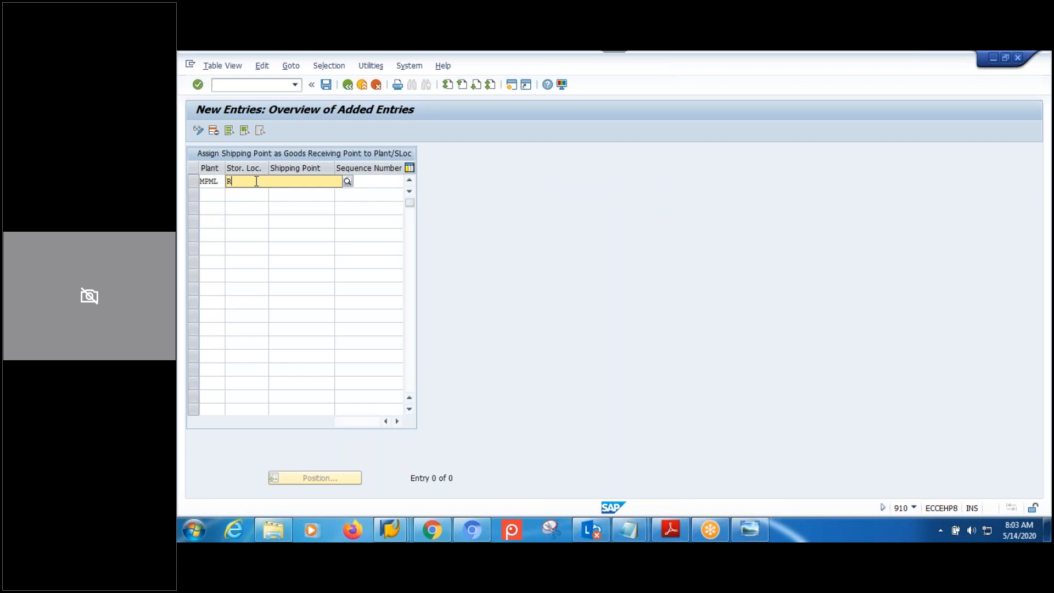
{"action": "left_click", "coordinate": [267, 204]}
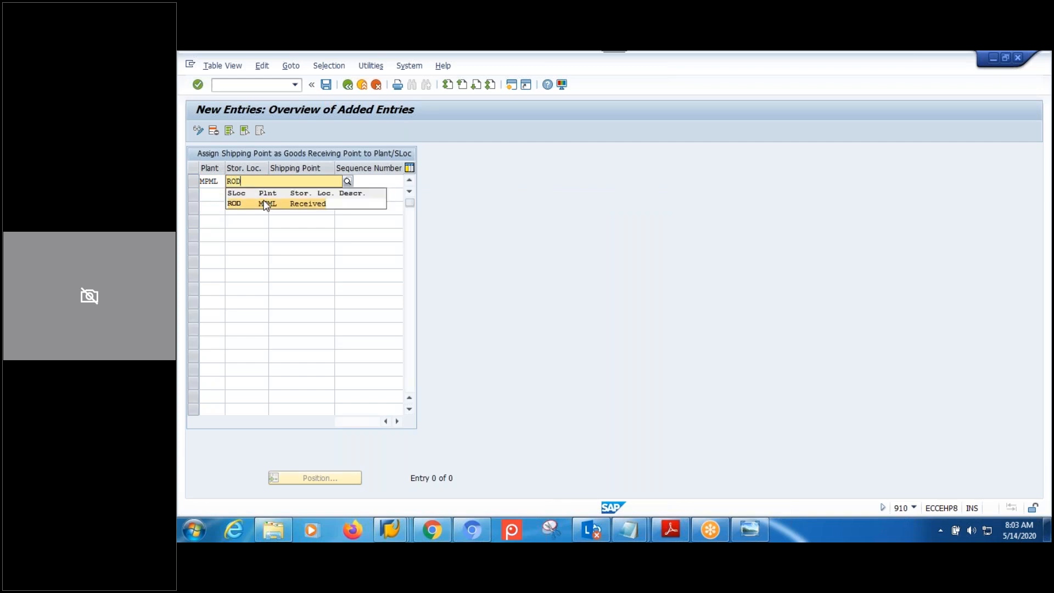
{"action": "left_click", "coordinate": [329, 183]}
{"action": "type", "text": "MPMS"}
{"action": "key", "text": "Return"}
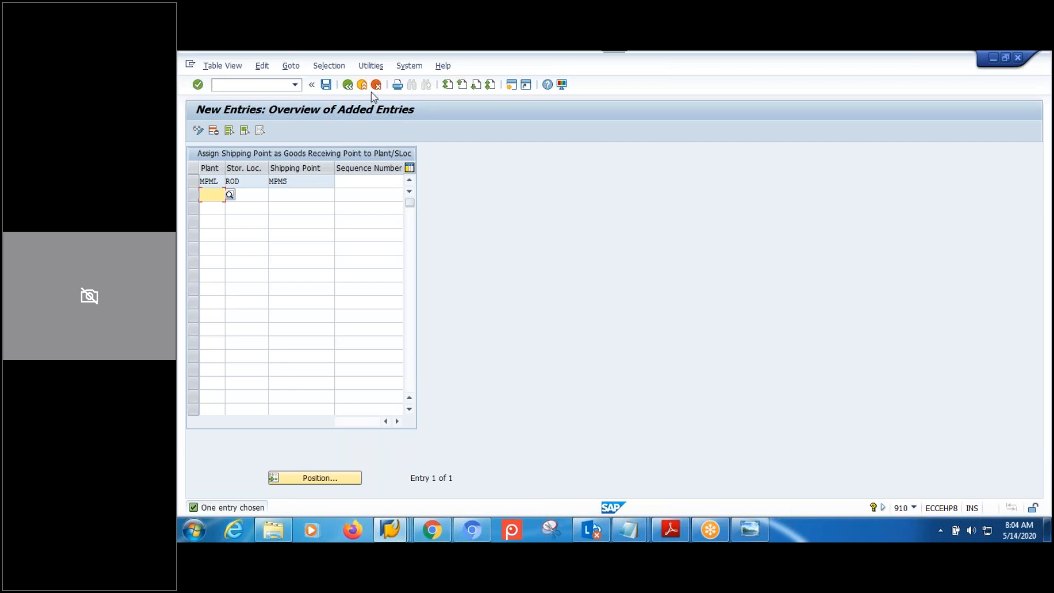
{"action": "left_click", "coordinate": [326, 84]}
Back out of the assignment table to the Display IMG screen.
{"action": "left_click", "coordinate": [347, 84]}
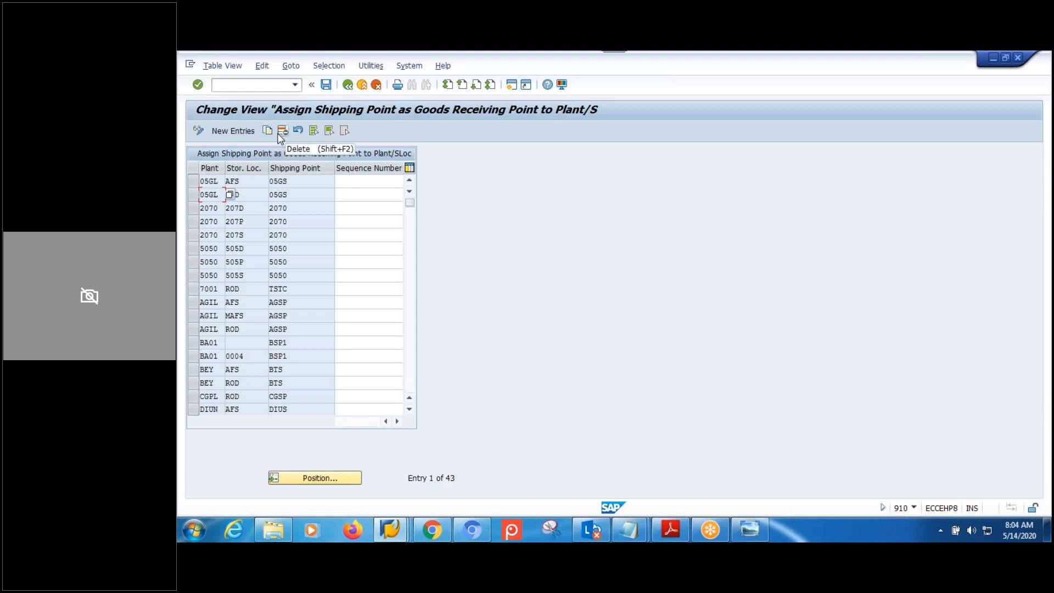
{"action": "left_click", "coordinate": [347, 86]}
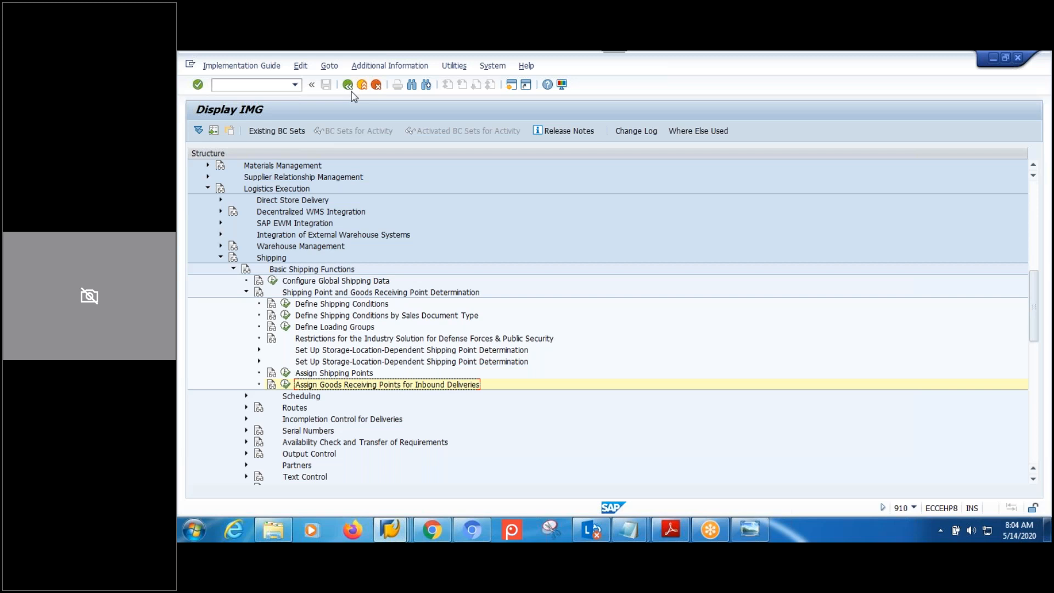
{"action": "left_click", "coordinate": [349, 88]}
{"action": "left_click", "coordinate": [347, 85]}
{"action": "type", "text": "vl31n"}
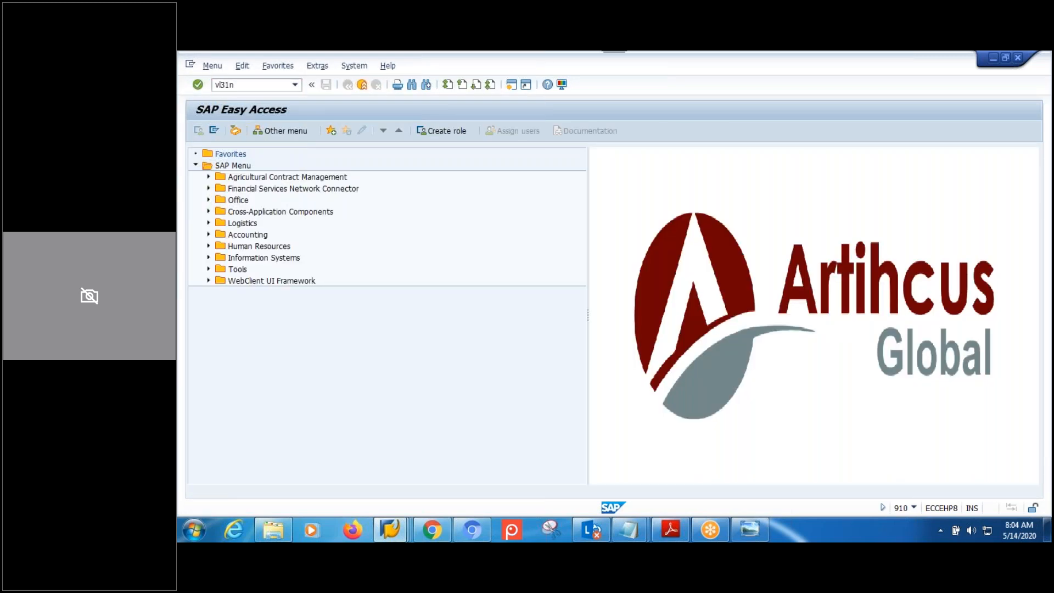
{"action": "key", "text": "Return"}
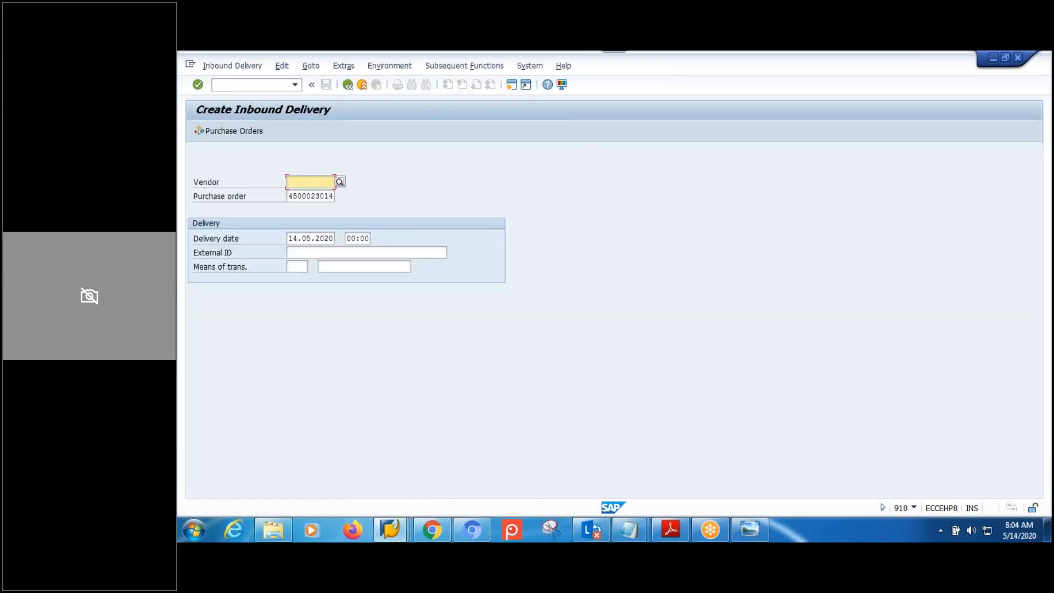
{"action": "left_click", "coordinate": [331, 253]}
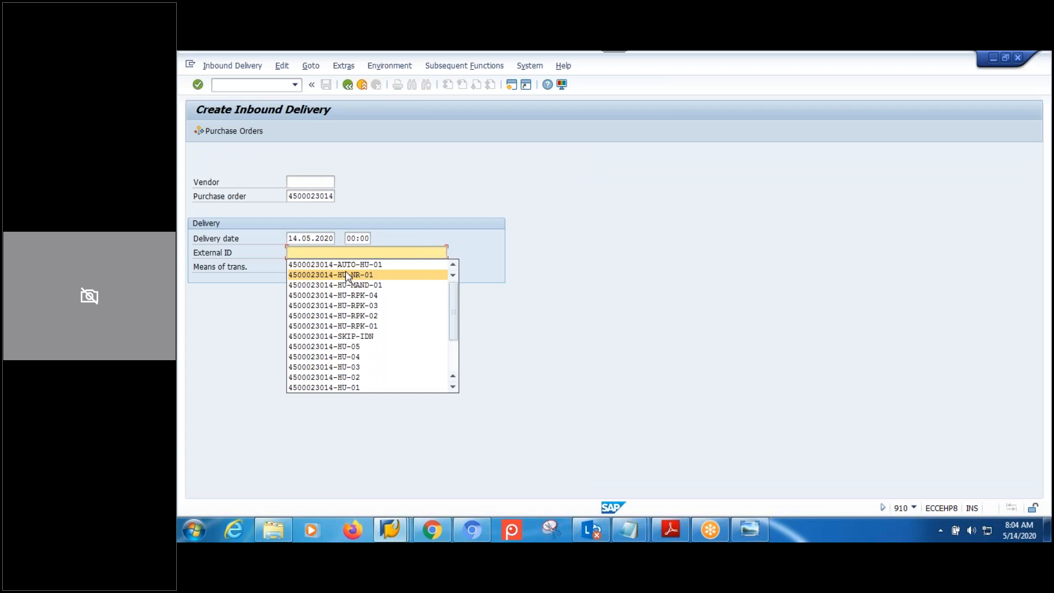
{"action": "left_click", "coordinate": [345, 272]}
{"action": "key", "text": "Return"}
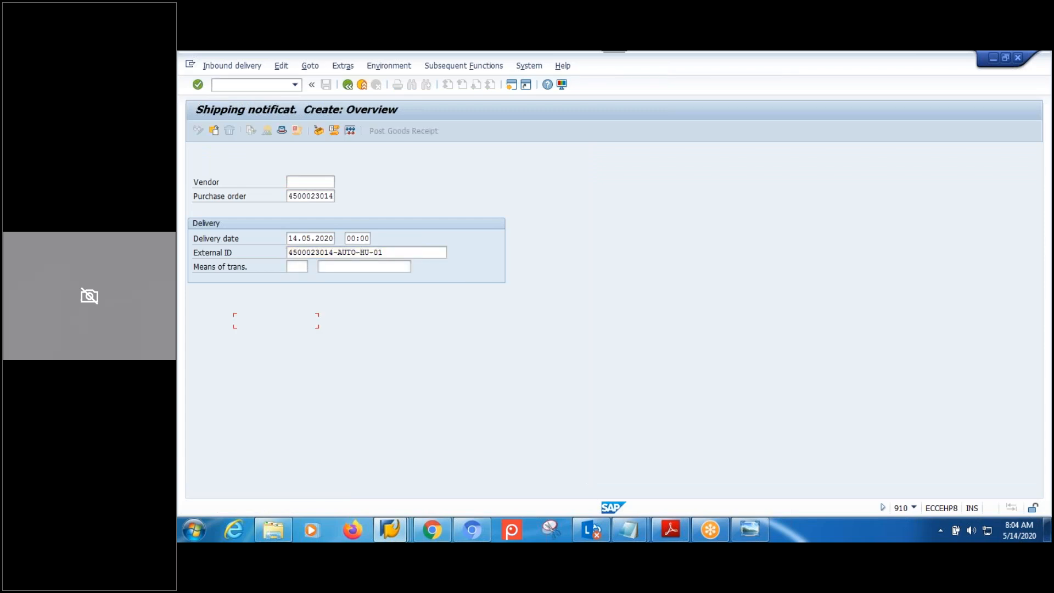
Set items 10 and 20 to quantity 3 and save the inbound delivery.
{"action": "left_click_drag", "start_coordinate": [342, 295], "coordinate": [297, 293]}
{"action": "type", "text": "3"}
{"action": "double_click", "coordinate": [354, 307]}
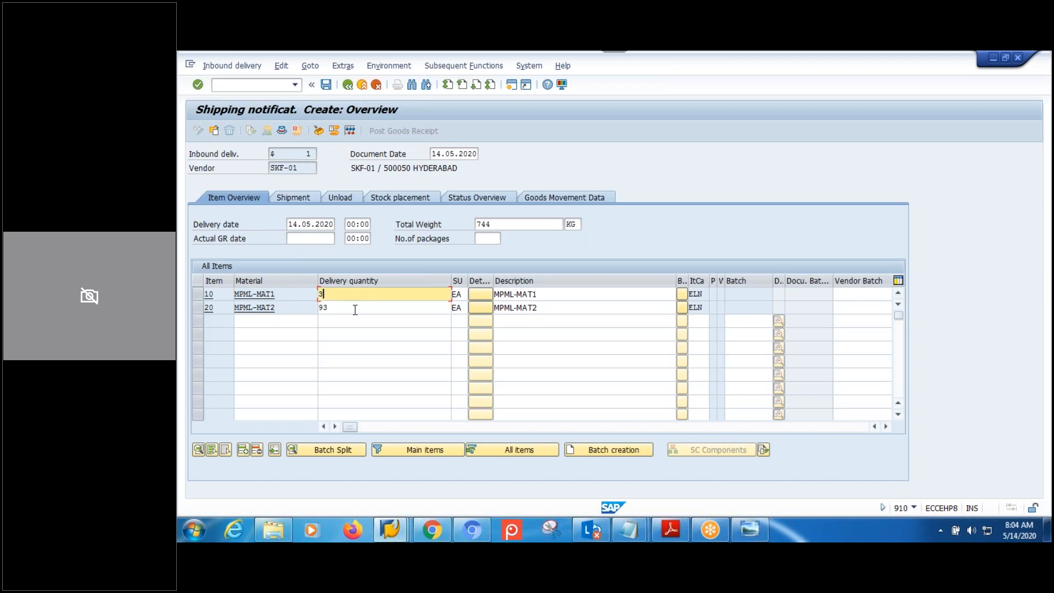
{"action": "type", "text": "3"}
{"action": "left_click", "coordinate": [340, 321]}
{"action": "left_click", "coordinate": [326, 84]}
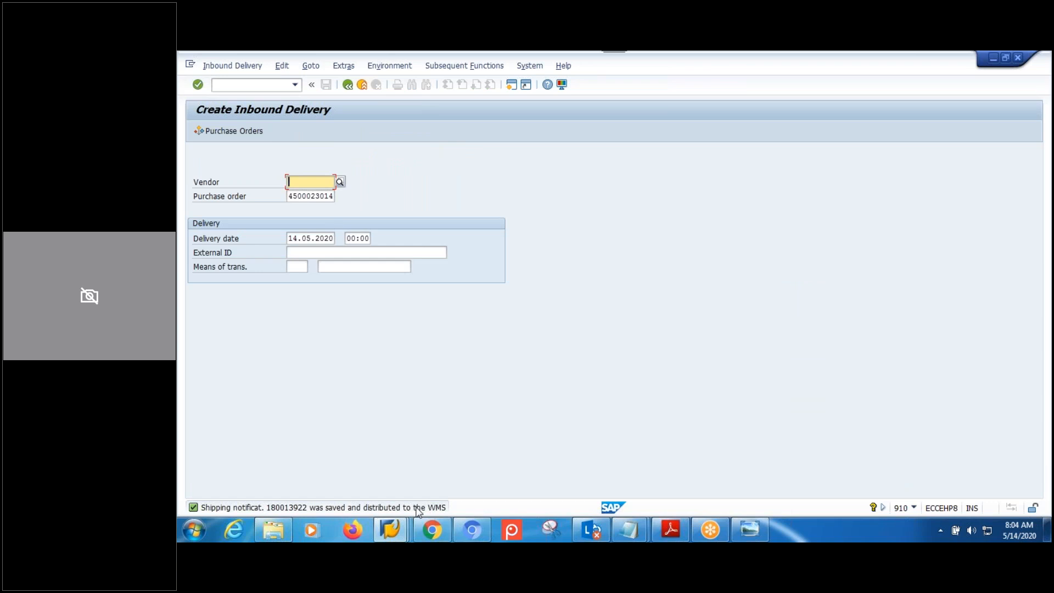
{"action": "left_click", "coordinate": [399, 535]}
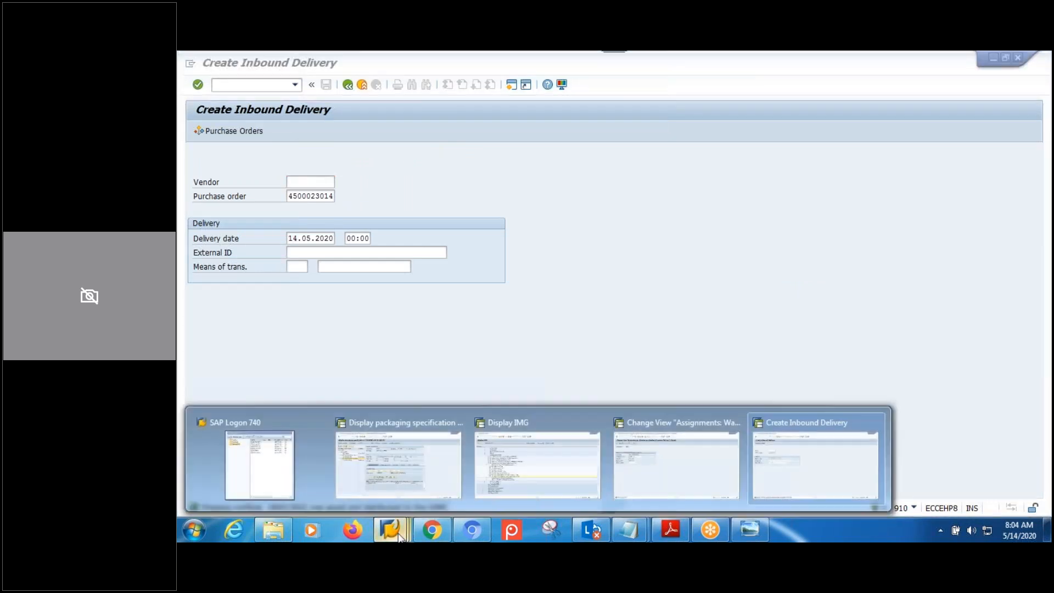
Navigate the EWM menu to Maintain Inbound Delivery Notification under Delivery Processing.
{"action": "left_click", "coordinate": [541, 475]}
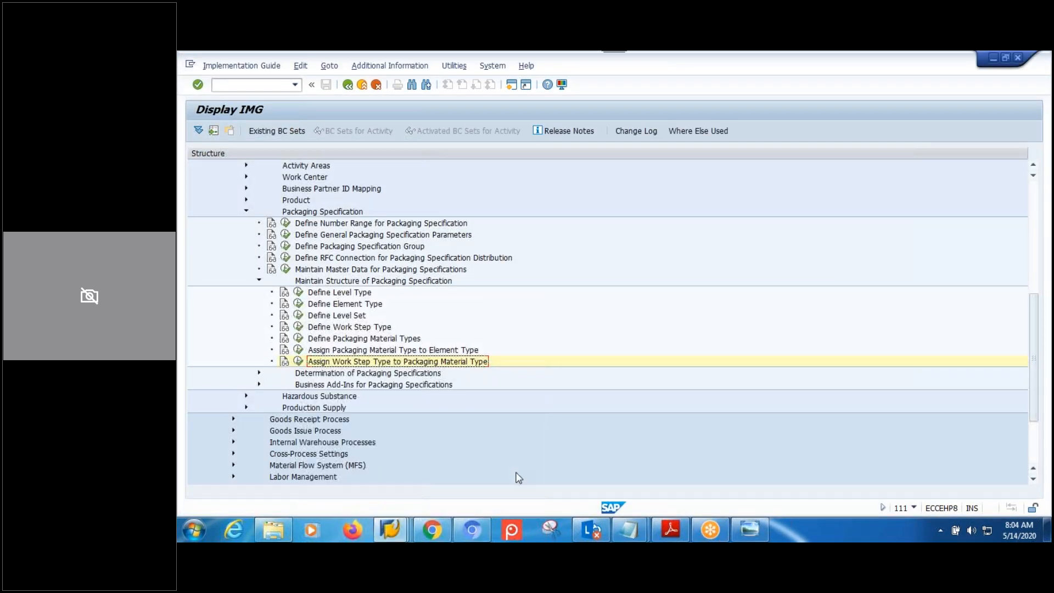
{"action": "left_click", "coordinate": [348, 85]}
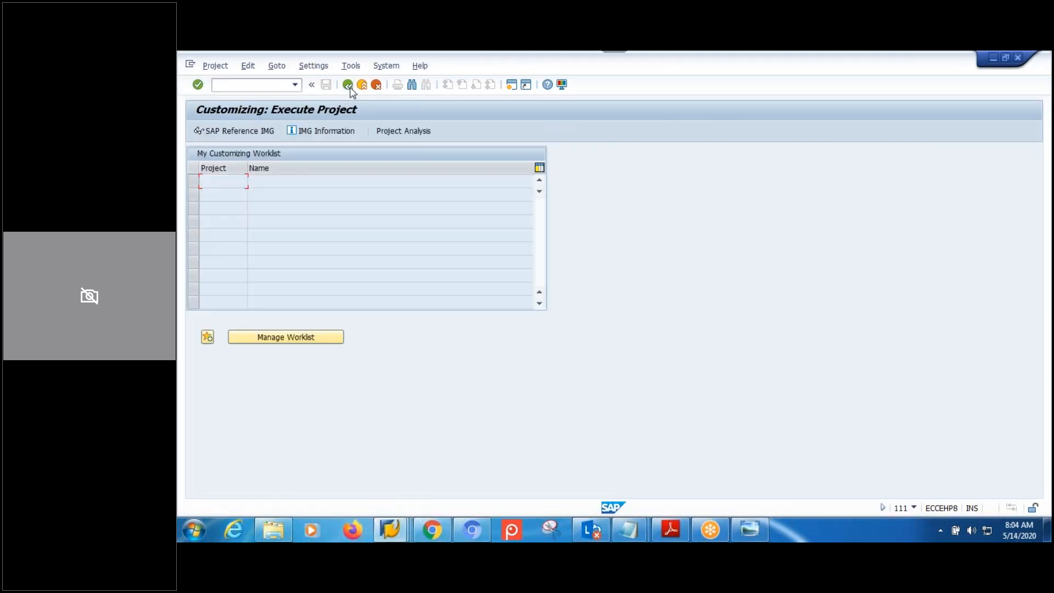
{"action": "left_click", "coordinate": [348, 85]}
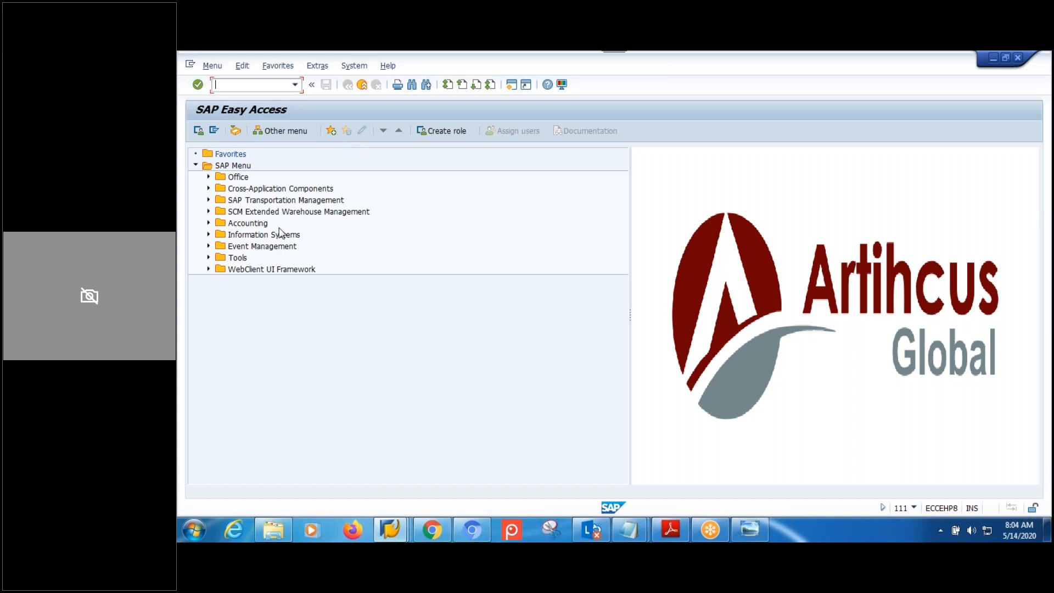
{"action": "left_click", "coordinate": [263, 213]}
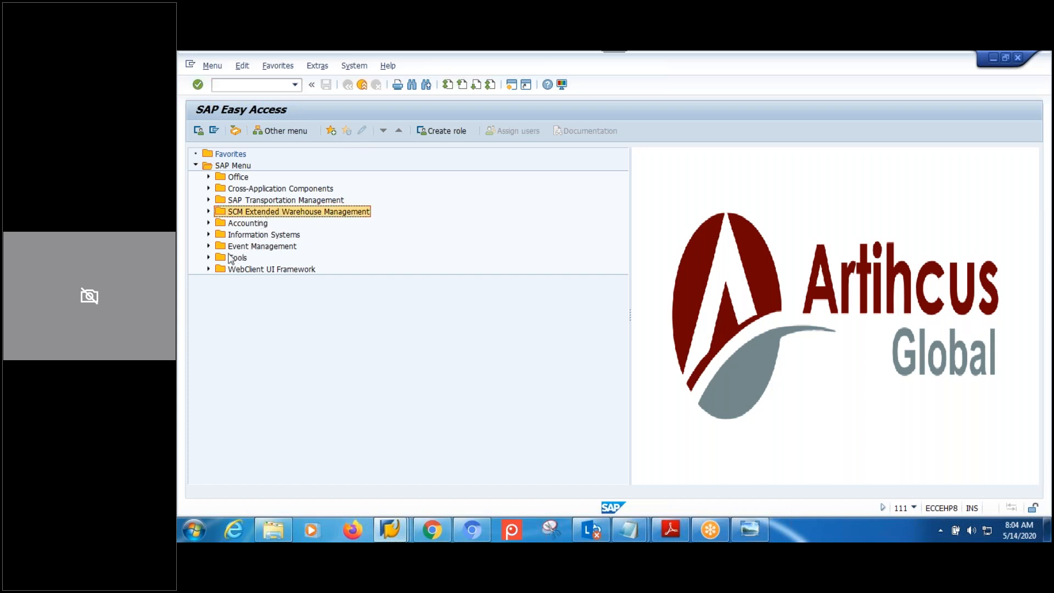
{"action": "left_click", "coordinate": [209, 212]}
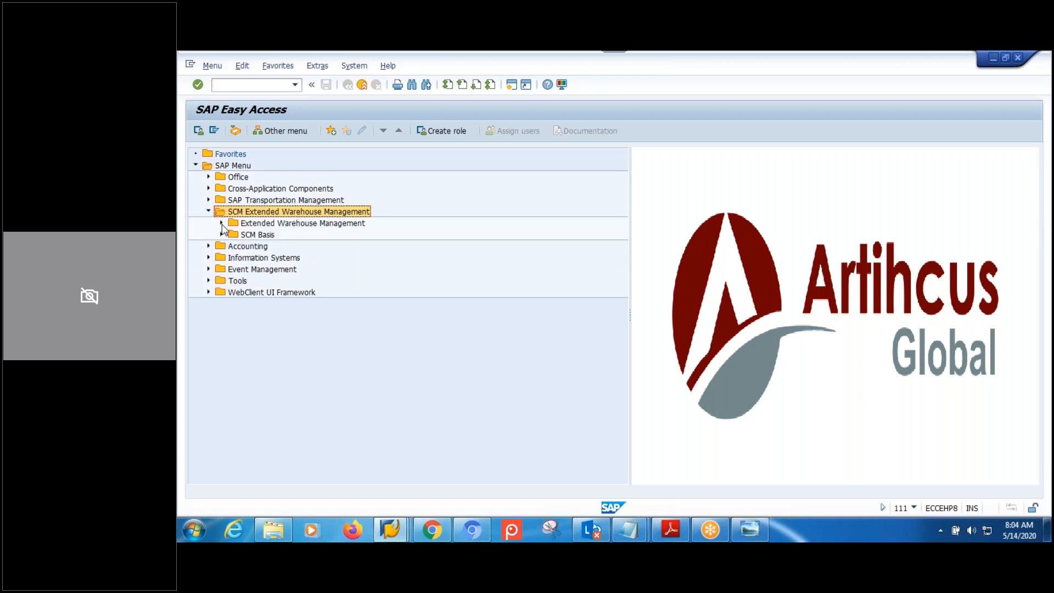
{"action": "left_click", "coordinate": [222, 223]}
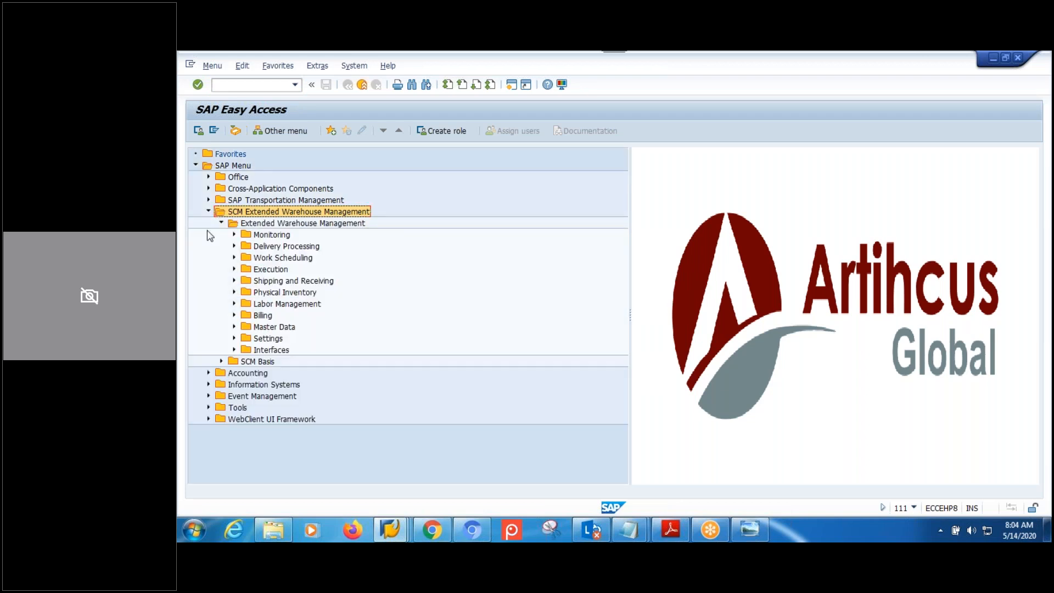
{"action": "left_click", "coordinate": [234, 246]}
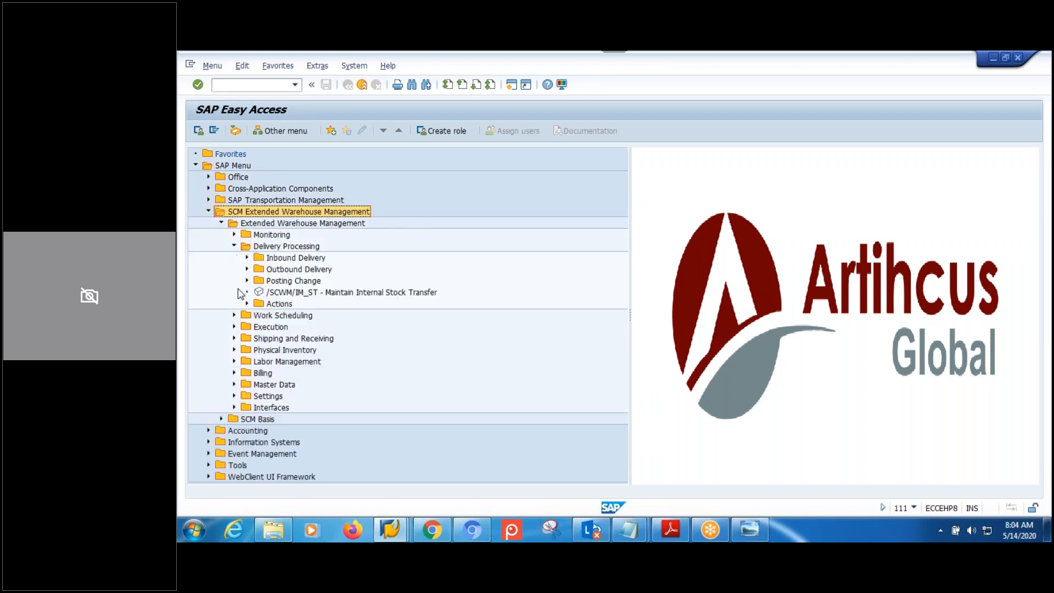
{"action": "left_click", "coordinate": [246, 258]}
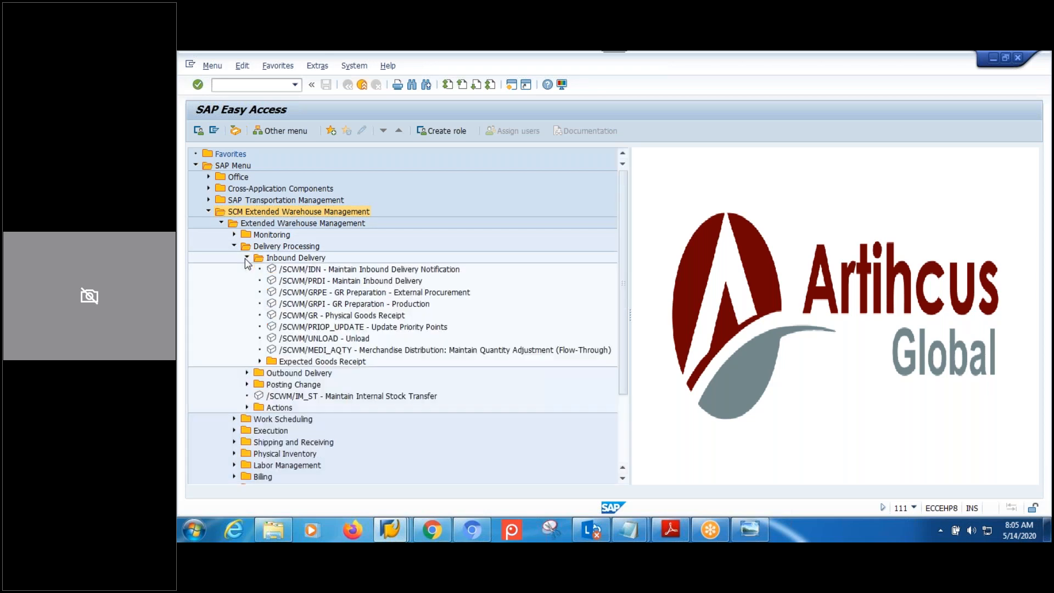
{"action": "double_click", "coordinate": [334, 269]}
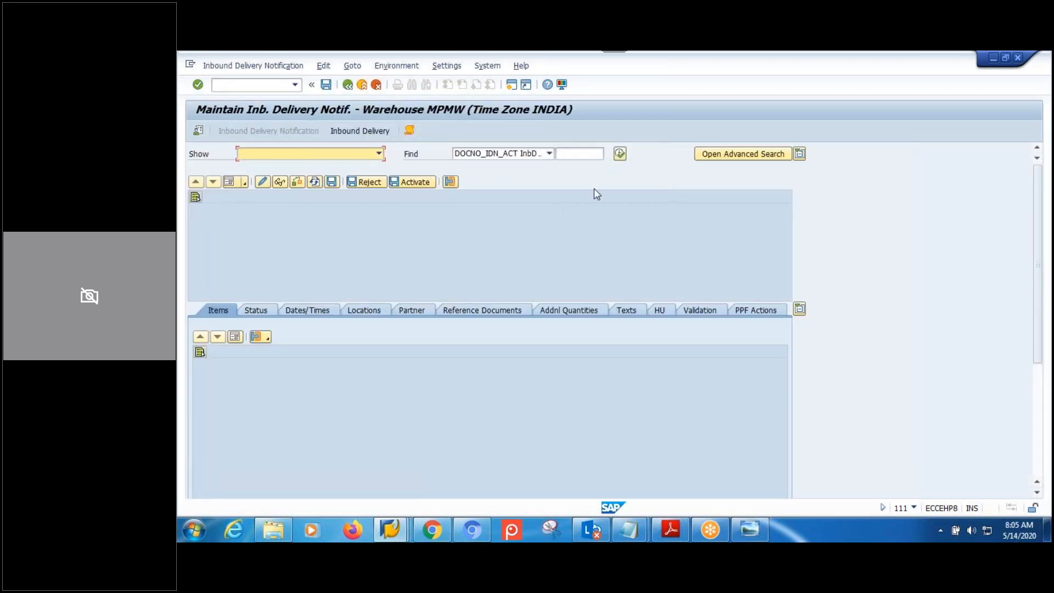
{"action": "left_click", "coordinate": [620, 157]}
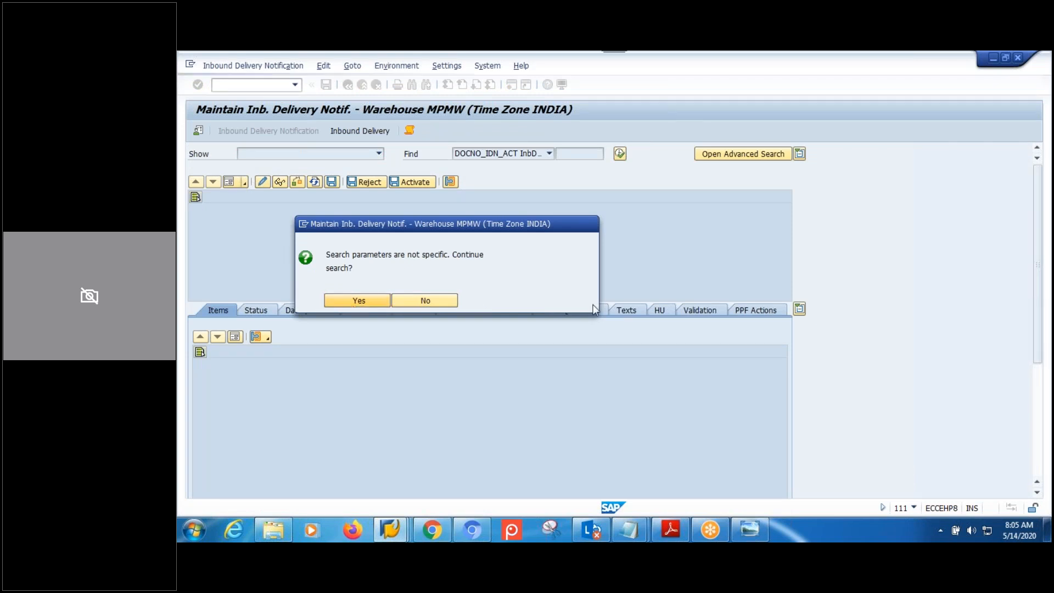
{"action": "key", "text": "Return"}
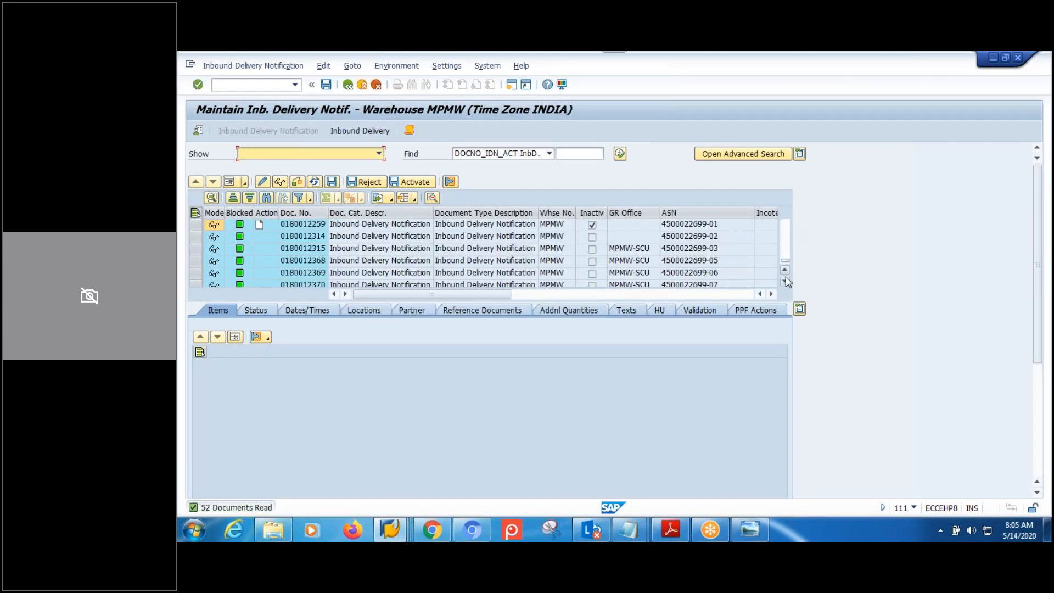
{"action": "left_click_drag", "start_coordinate": [786, 280], "coordinate": [786, 283]}
{"action": "left_click", "coordinate": [695, 275]}
{"action": "double_click", "coordinate": [694, 274]}
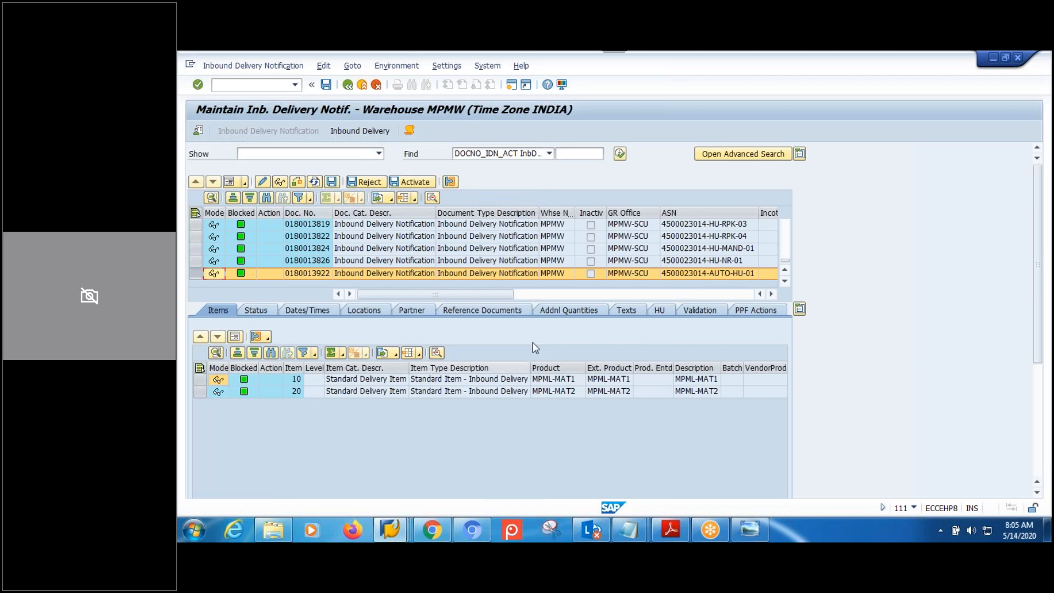
{"action": "left_click", "coordinate": [662, 311]}
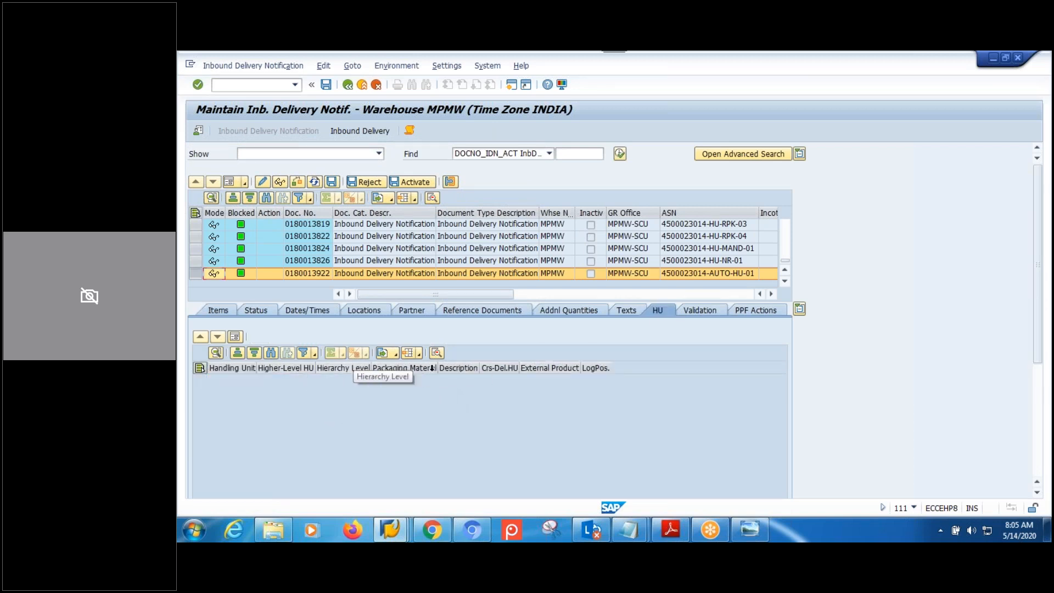
{"action": "left_click", "coordinate": [204, 309]}
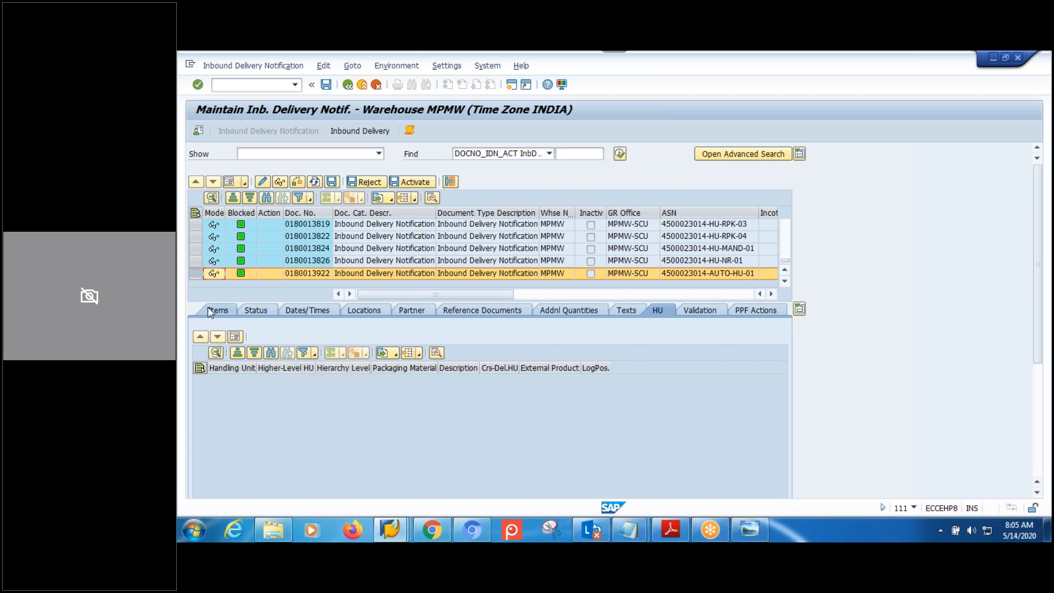
{"action": "left_click", "coordinate": [363, 132]}
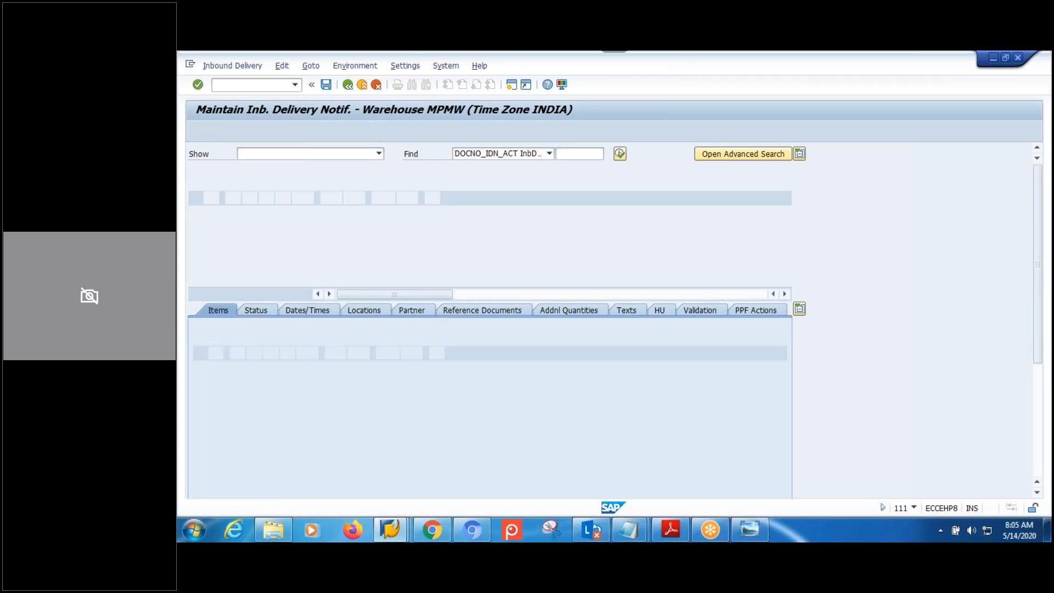
{"action": "left_click", "coordinate": [201, 391]}
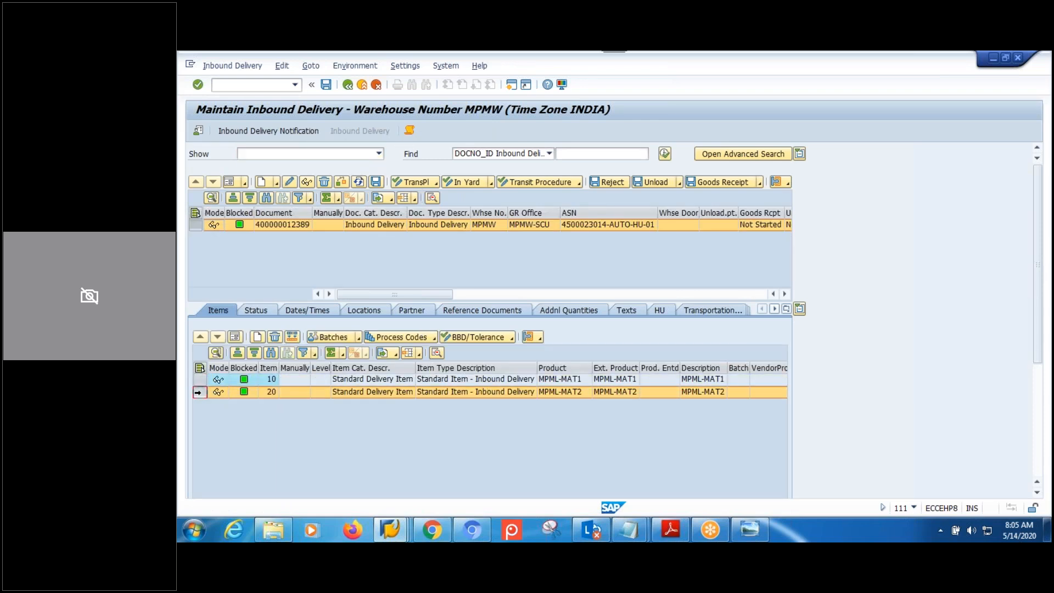
{"action": "left_click", "coordinate": [666, 313]}
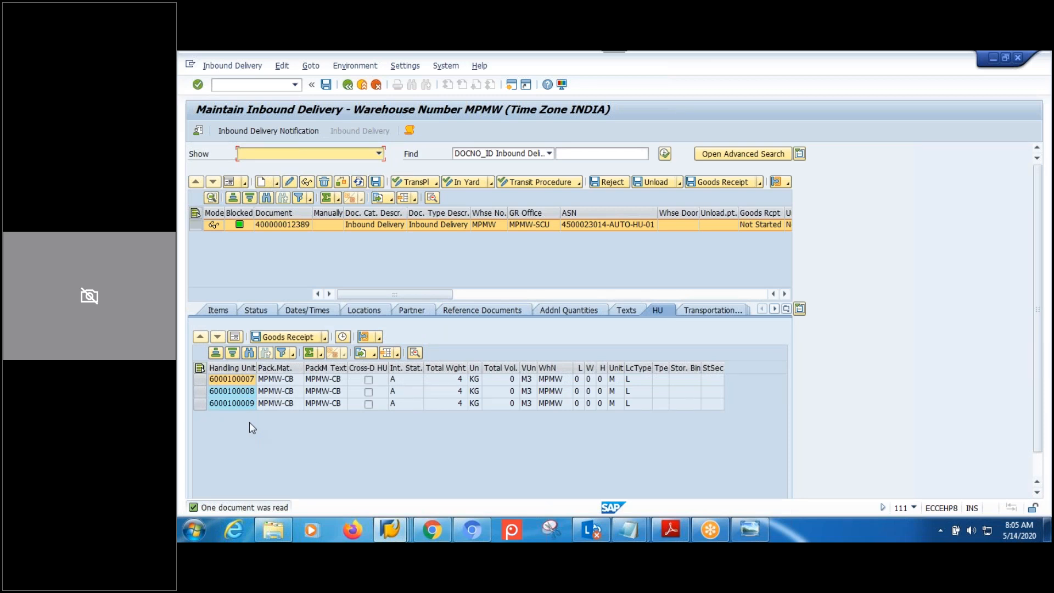
{"action": "left_click", "coordinate": [221, 311]}
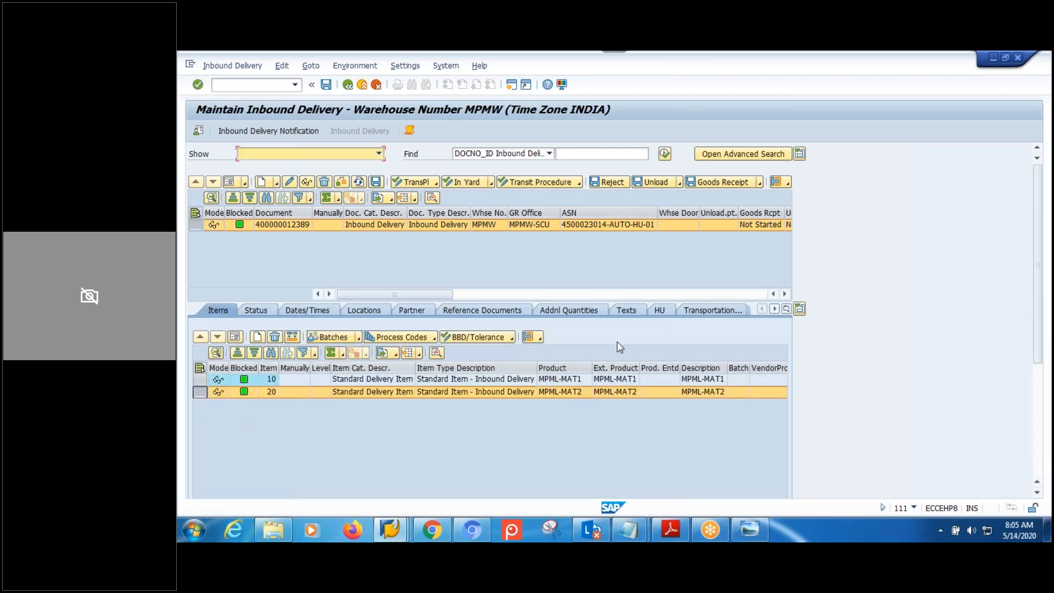
{"action": "left_click", "coordinate": [664, 310]}
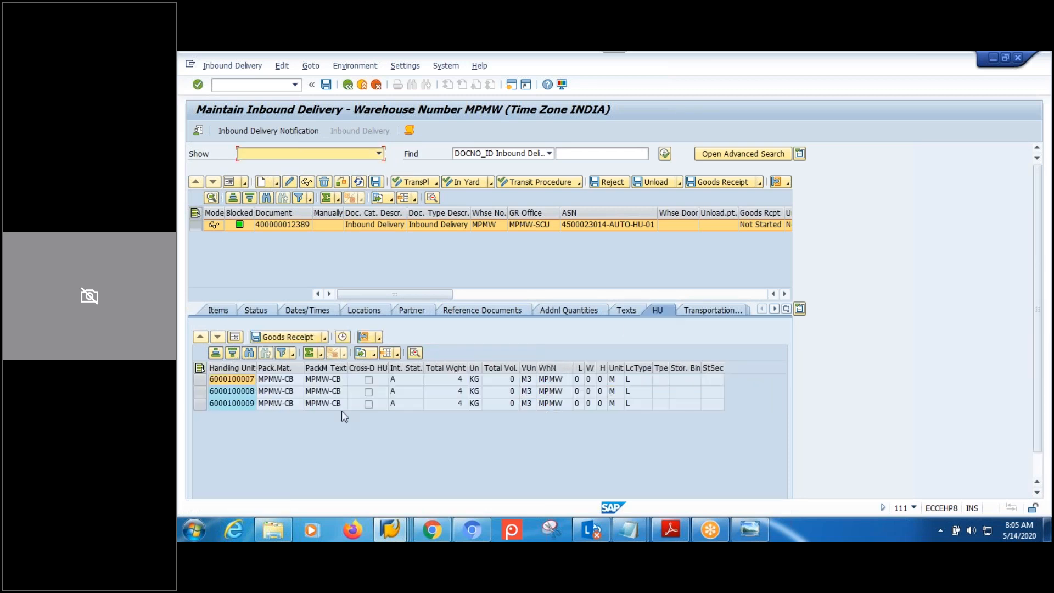
{"action": "left_click", "coordinate": [200, 380]}
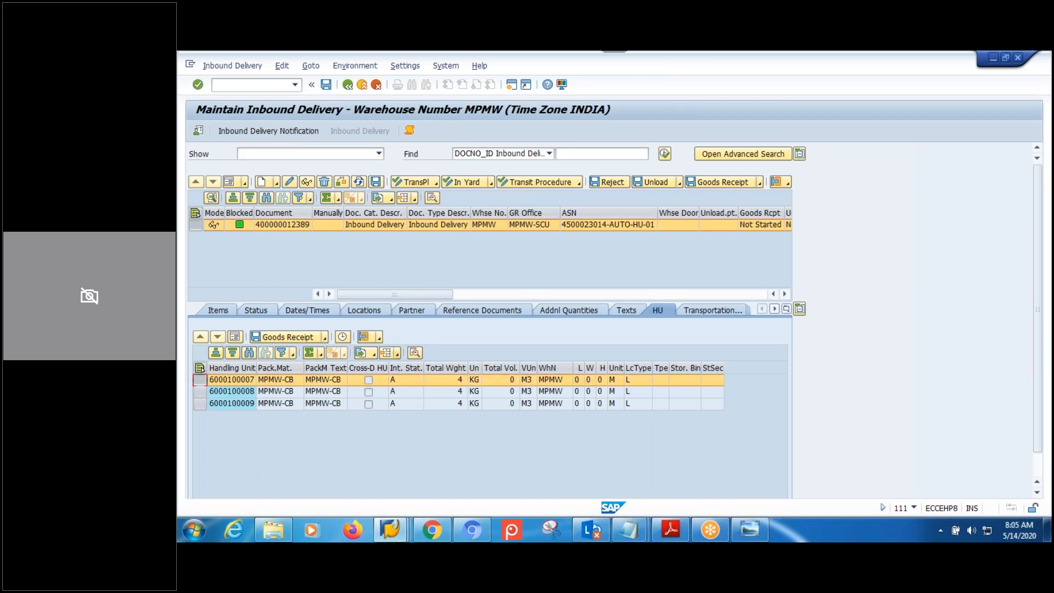
{"action": "left_click", "coordinate": [379, 337]}
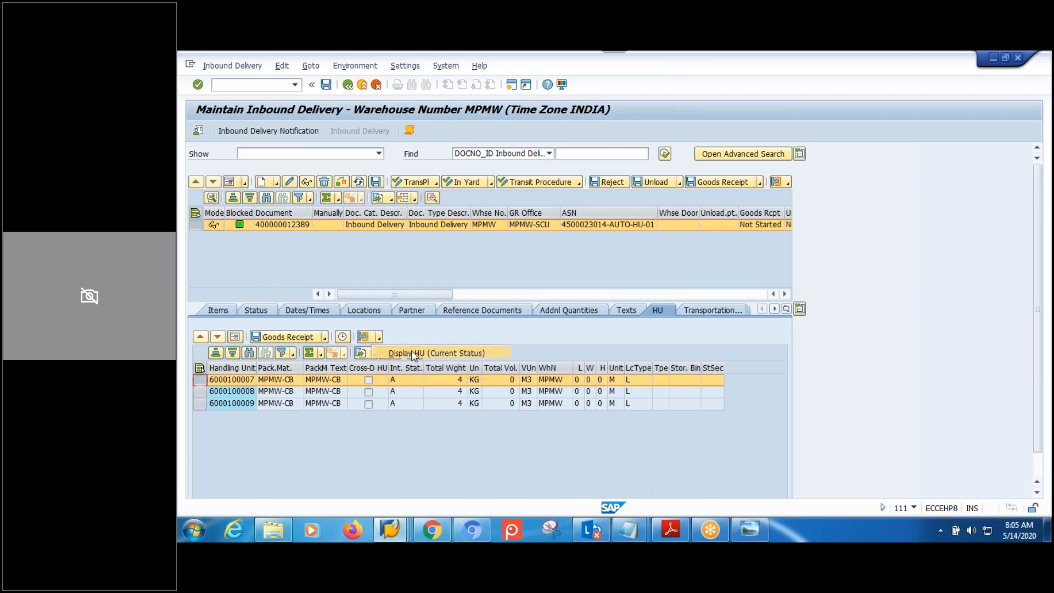
{"action": "left_click", "coordinate": [414, 355]}
{"action": "left_click", "coordinate": [196, 180]}
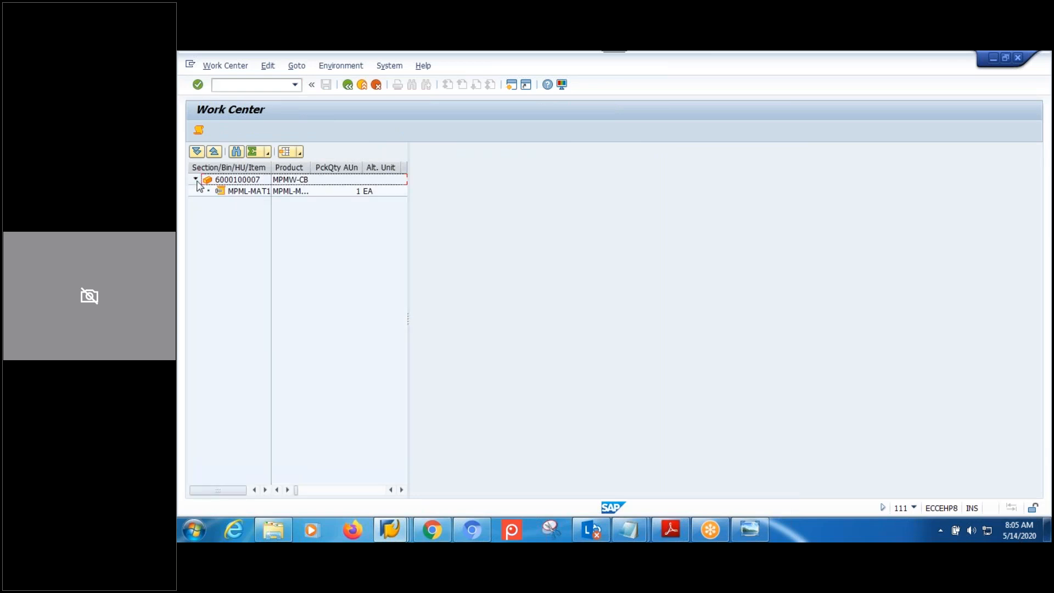
{"action": "left_click_drag", "start_coordinate": [272, 170], "coordinate": [286, 174]}
{"action": "left_click", "coordinate": [379, 192]}
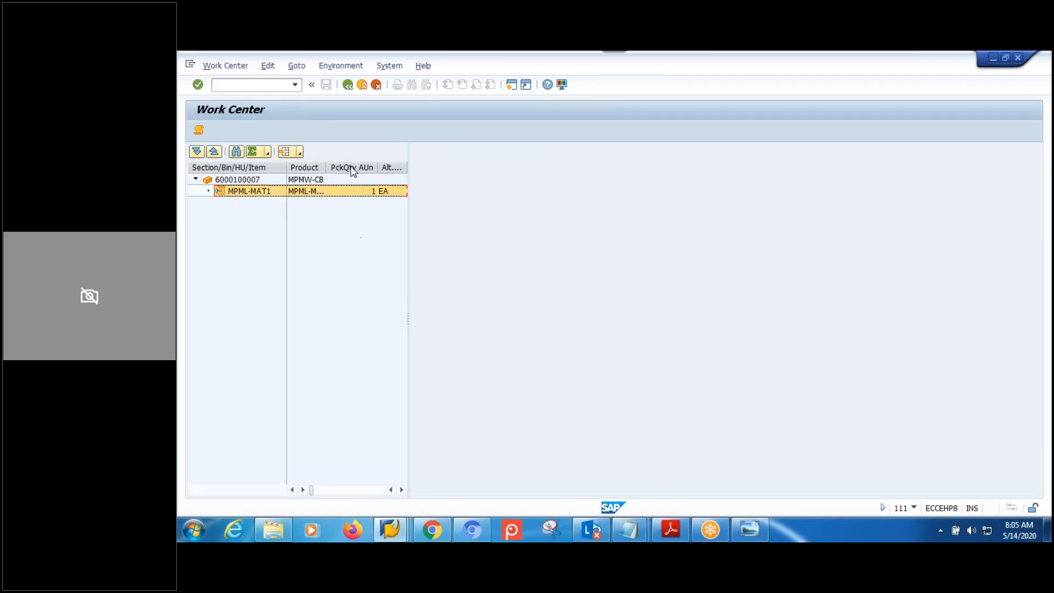
{"action": "left_click", "coordinate": [348, 85]}
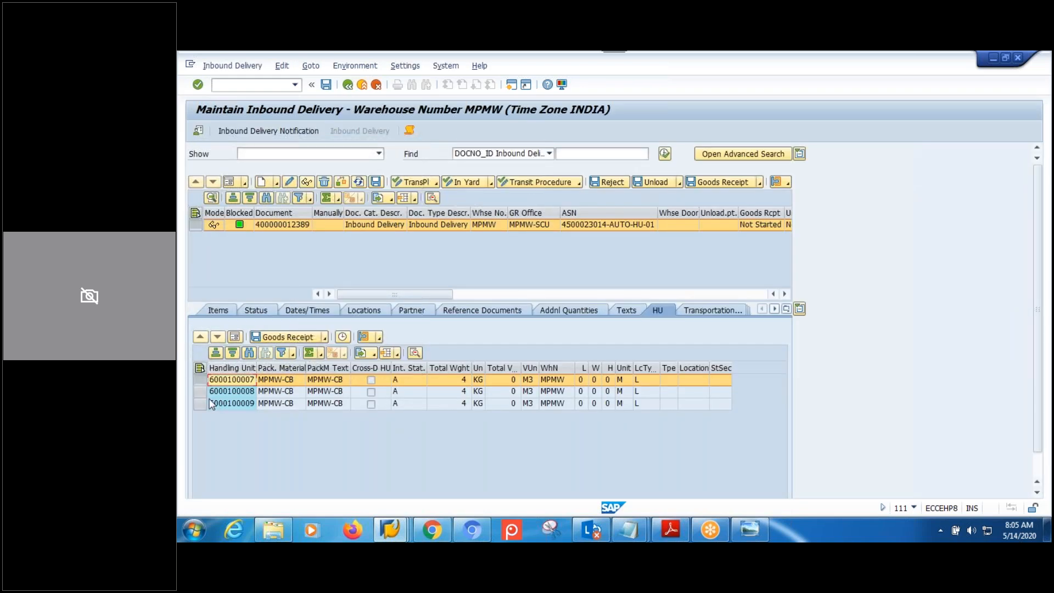
{"action": "left_click", "coordinate": [201, 392]}
{"action": "left_click", "coordinate": [379, 338]}
{"action": "left_click", "coordinate": [395, 352]}
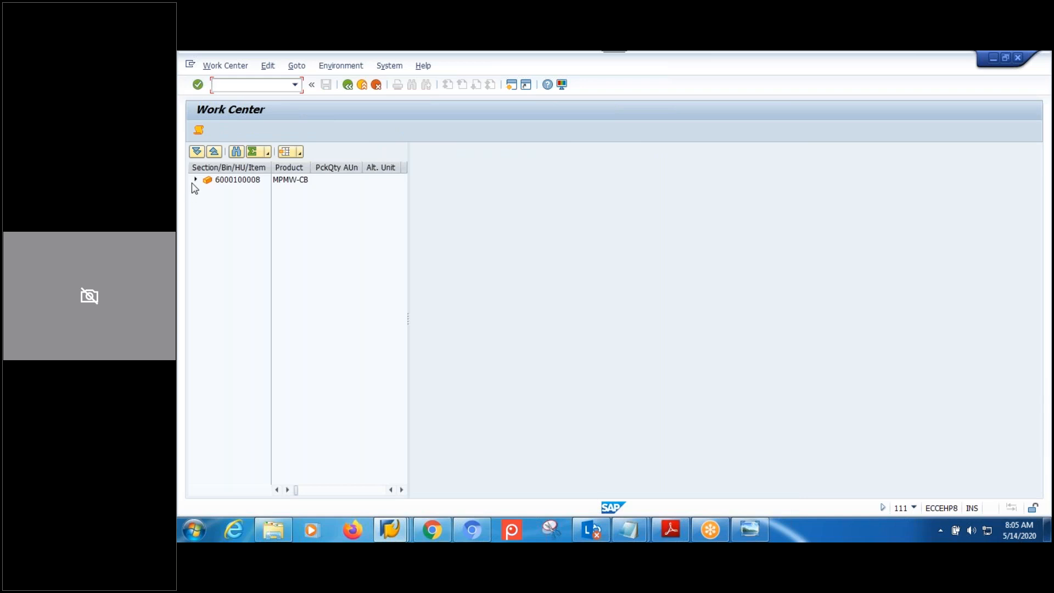
{"action": "left_click", "coordinate": [195, 180]}
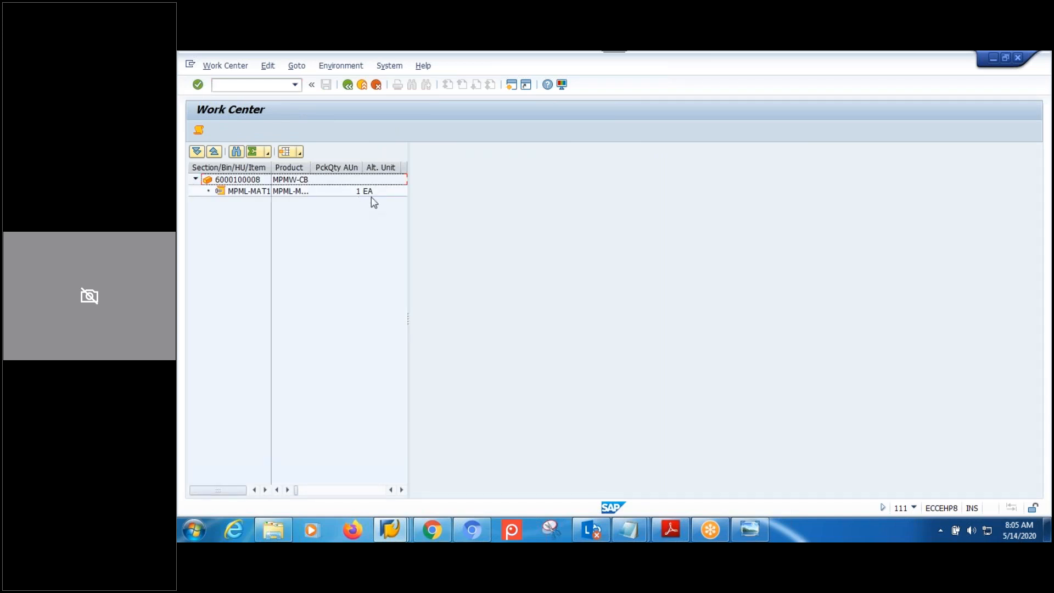
{"action": "left_click", "coordinate": [348, 85]}
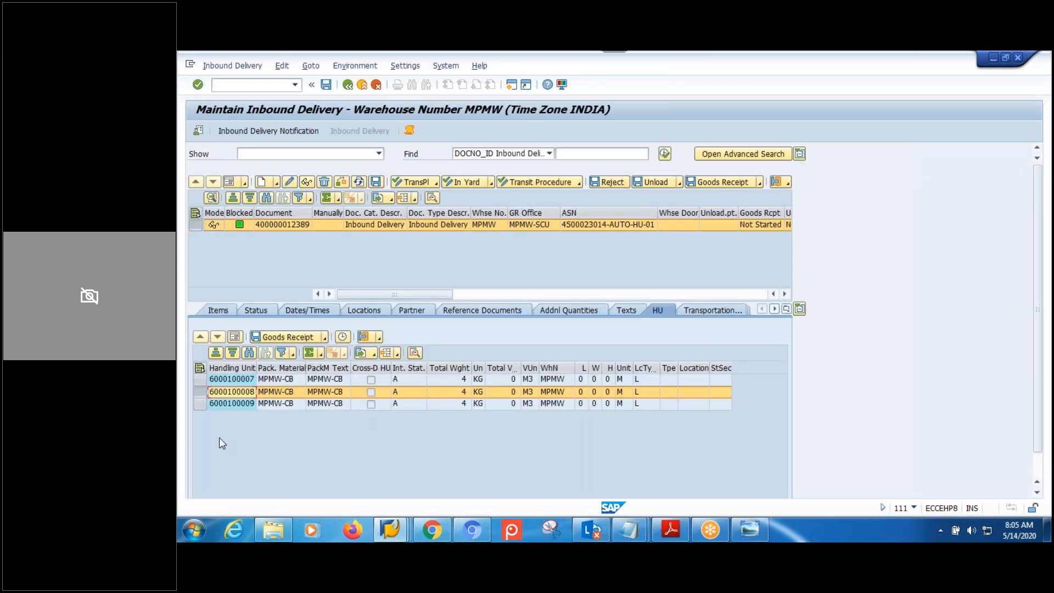
{"action": "left_click", "coordinate": [200, 404]}
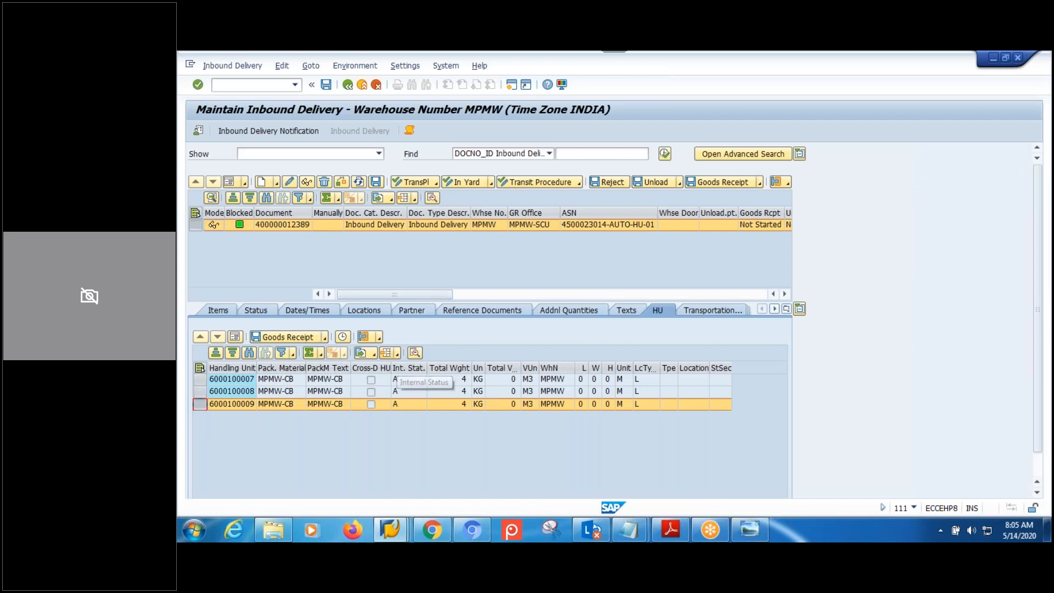
{"action": "left_click", "coordinate": [380, 338]}
{"action": "left_click", "coordinate": [409, 353]}
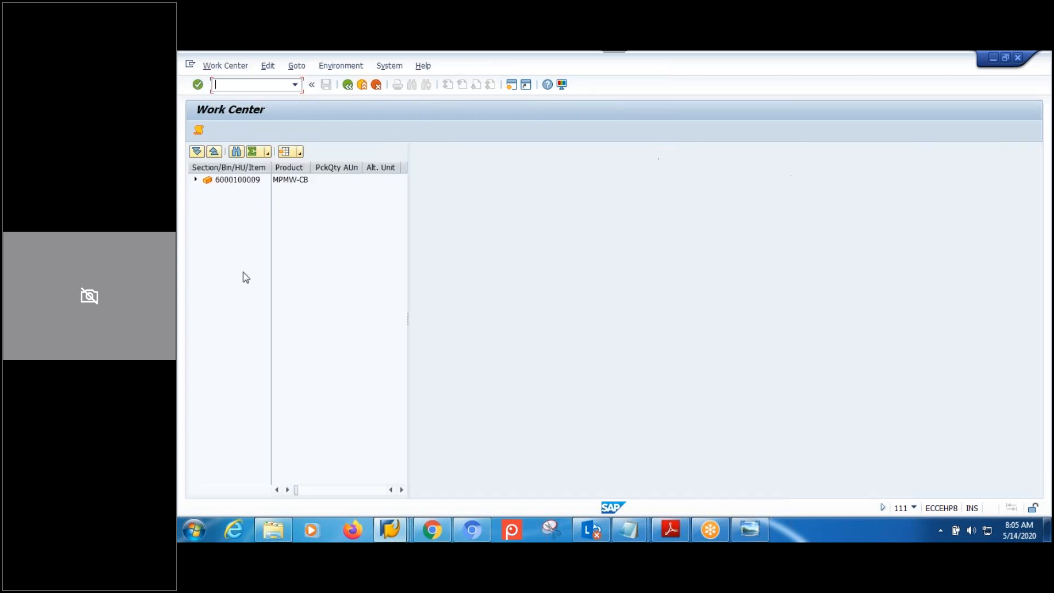
{"action": "left_click", "coordinate": [195, 180]}
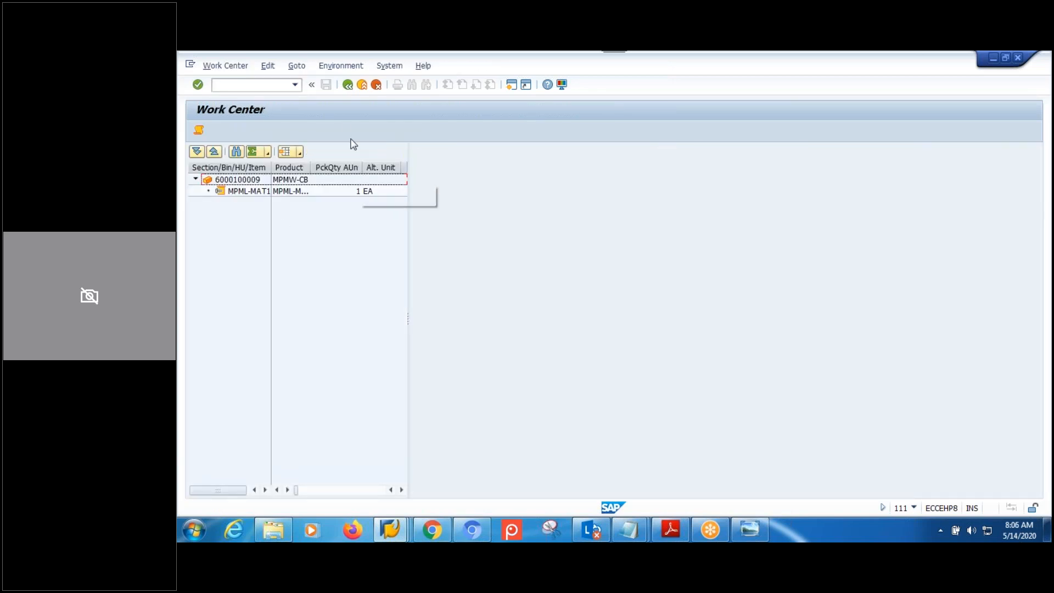
{"action": "left_click", "coordinate": [347, 85]}
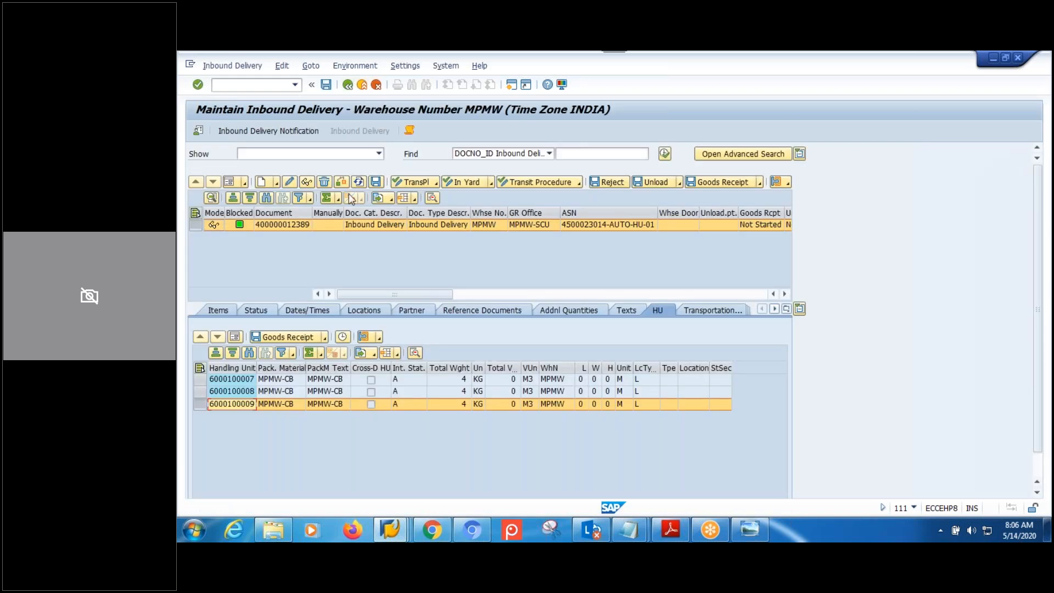
{"action": "left_click", "coordinate": [273, 446]}
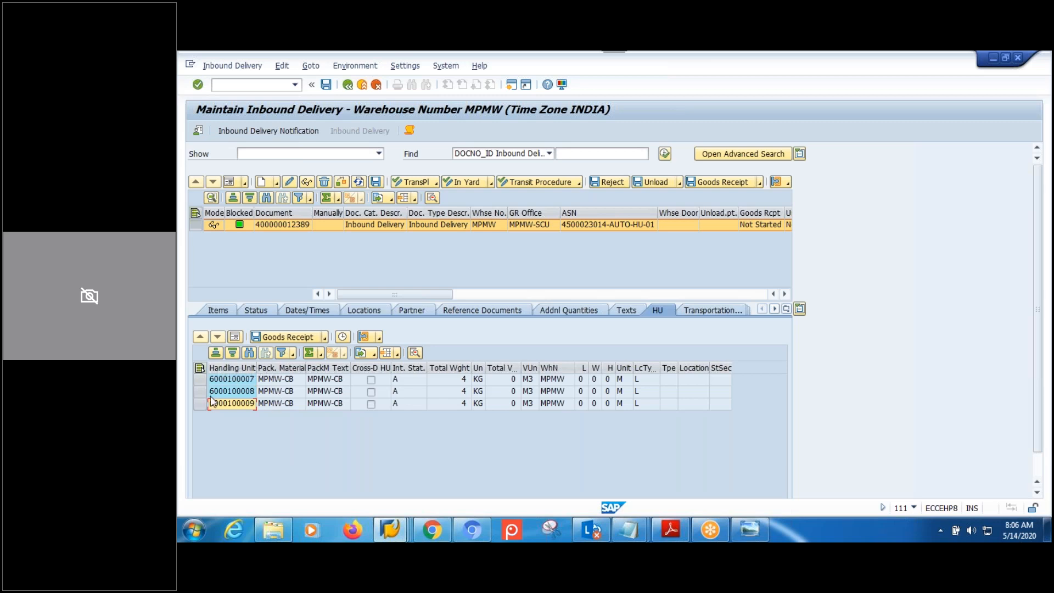
{"action": "left_click", "coordinate": [389, 530]}
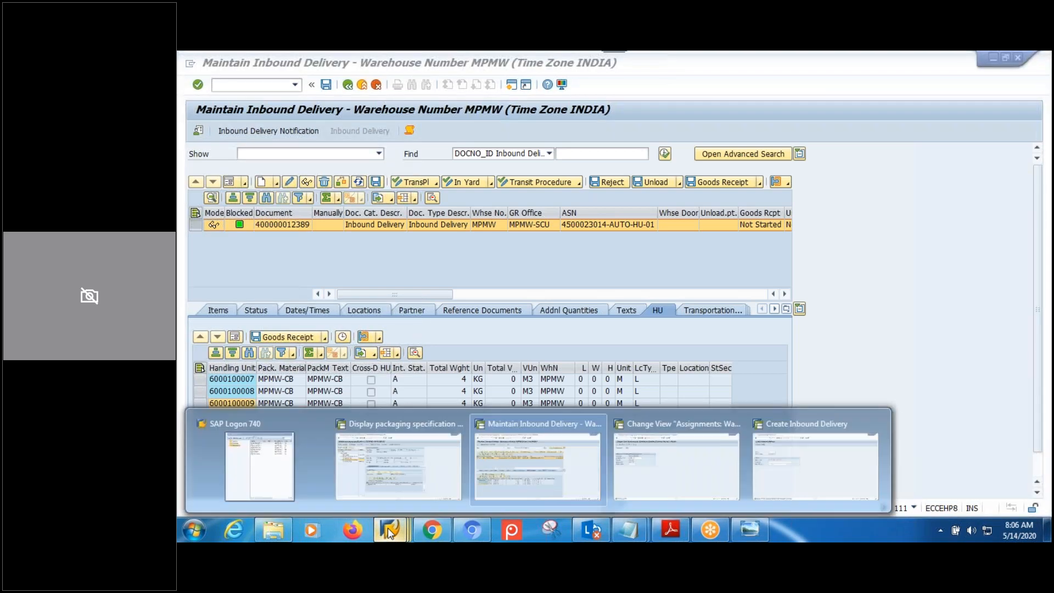
{"action": "left_click", "coordinate": [394, 459]}
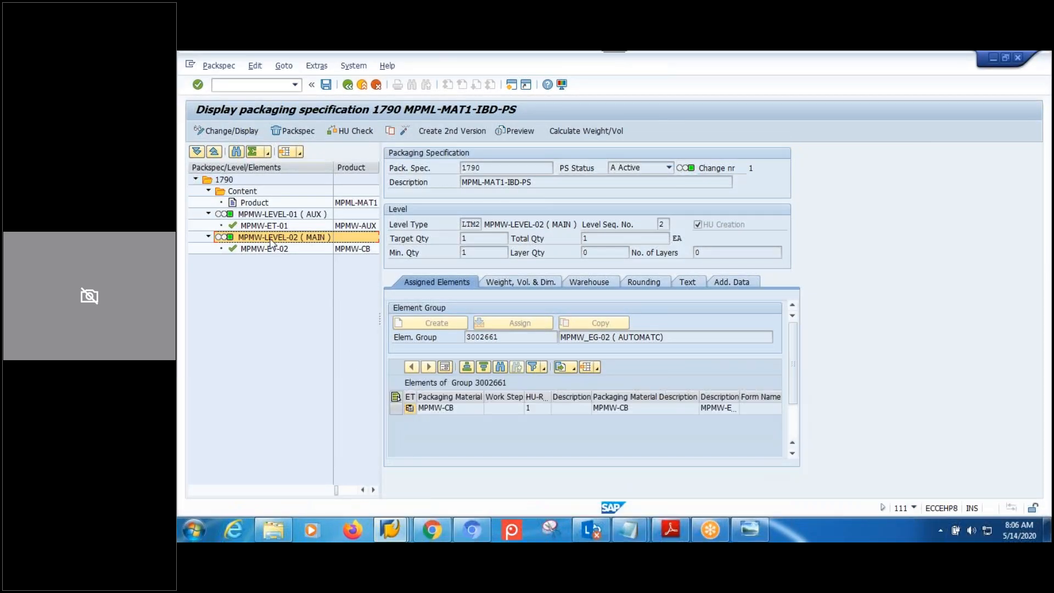
Create a second version of pack spec 1790, set the main-level target quantity to 5, and activate it.
{"action": "left_click", "coordinate": [470, 253]}
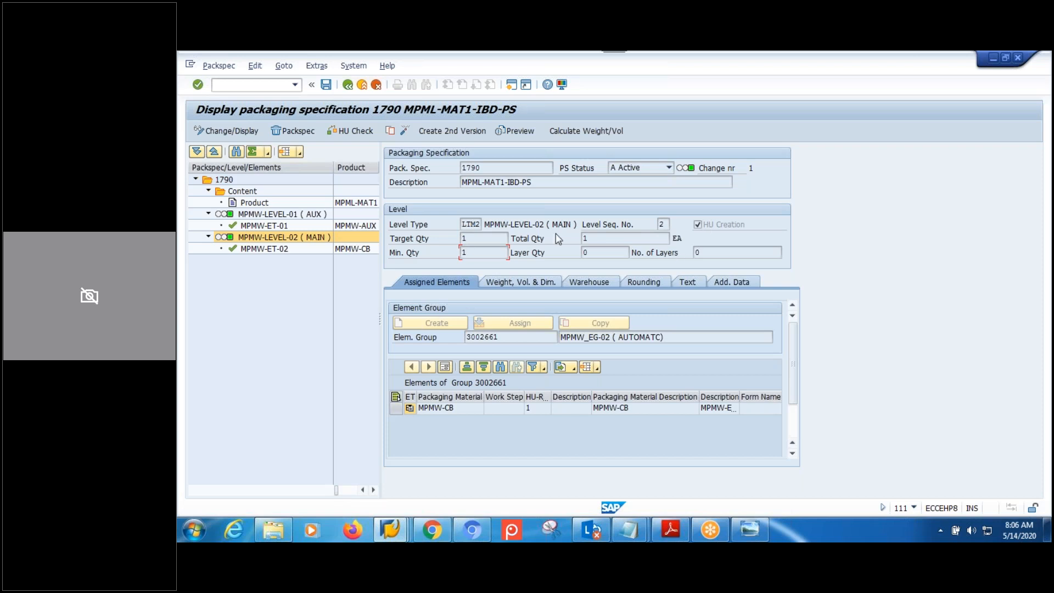
{"action": "left_click", "coordinate": [459, 134]}
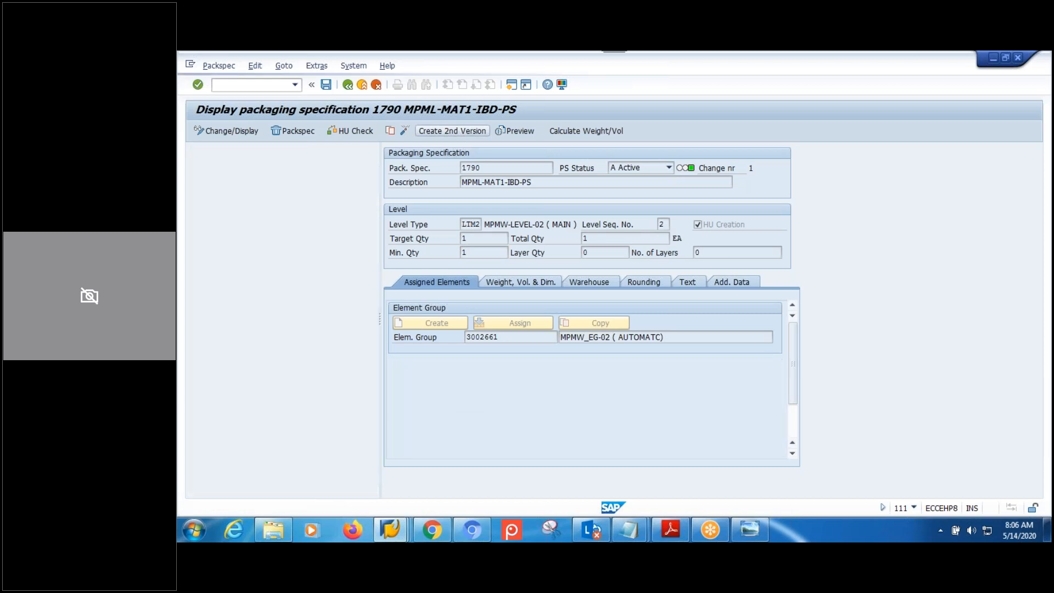
{"action": "key", "text": "Tab"}
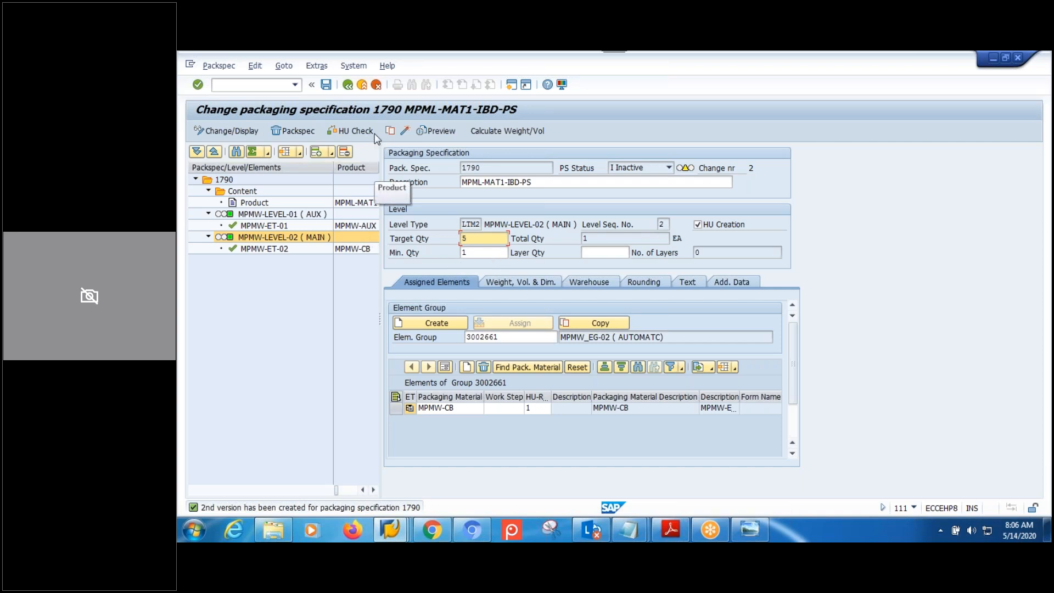
{"action": "left_click", "coordinate": [406, 131]}
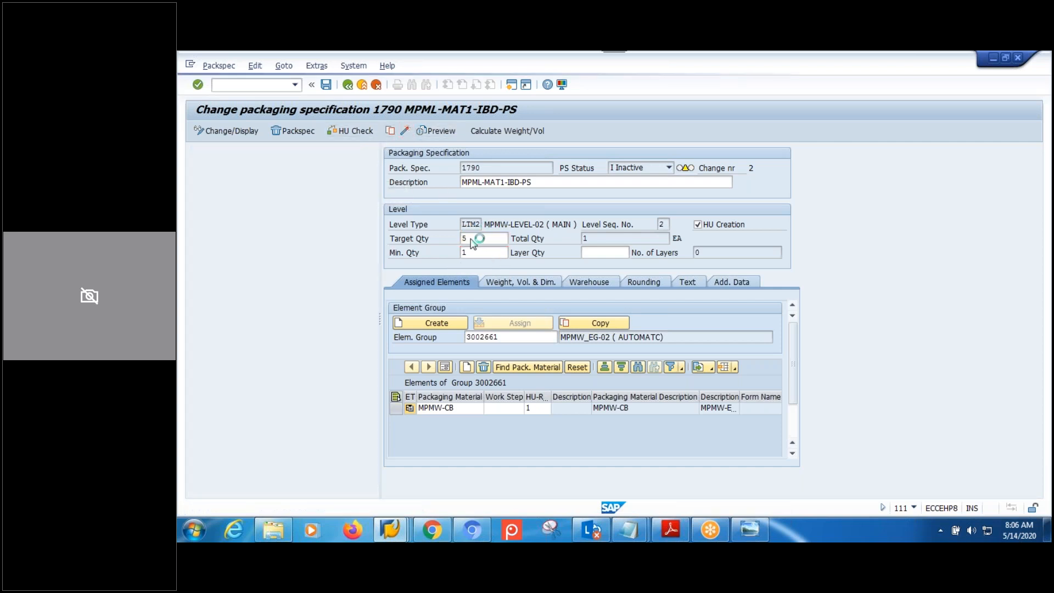
{"action": "left_click", "coordinate": [391, 530]}
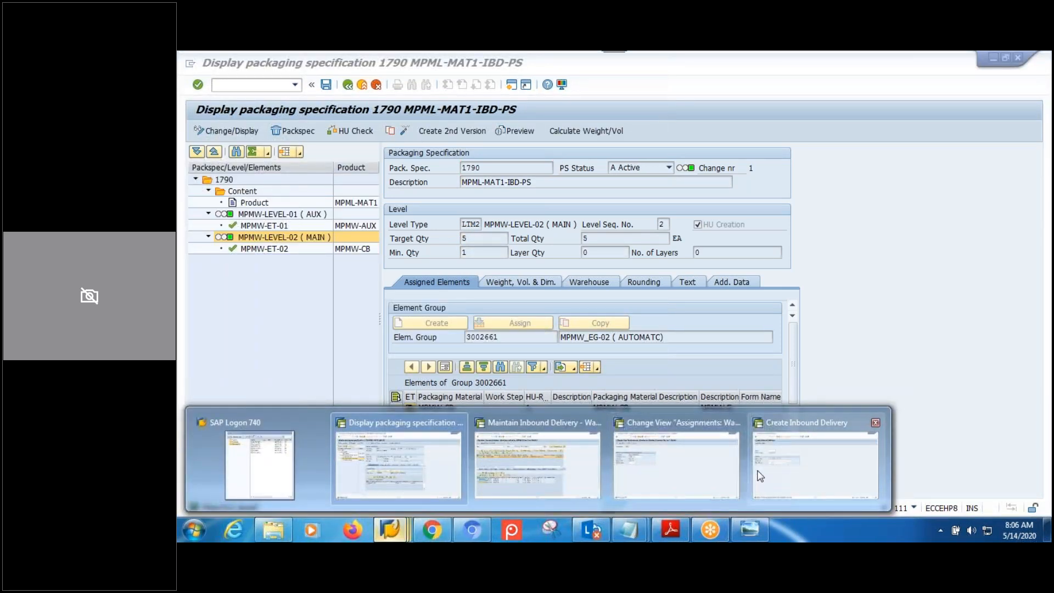
{"action": "left_click", "coordinate": [815, 466]}
{"action": "left_click", "coordinate": [337, 252]}
{"action": "type", "text": "4"}
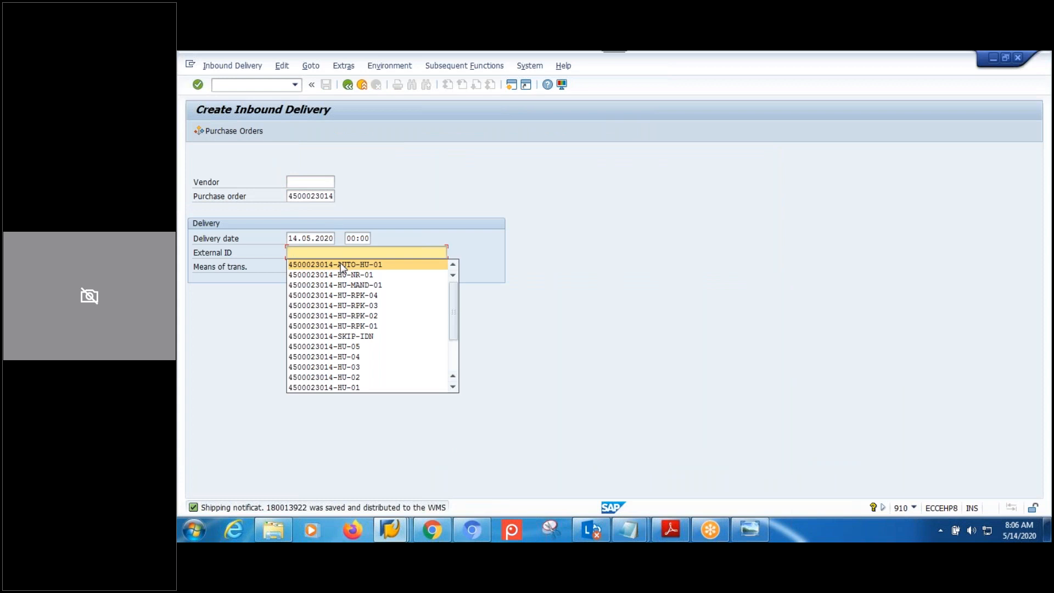
{"action": "left_click", "coordinate": [340, 264]}
{"action": "key", "text": "Return"}
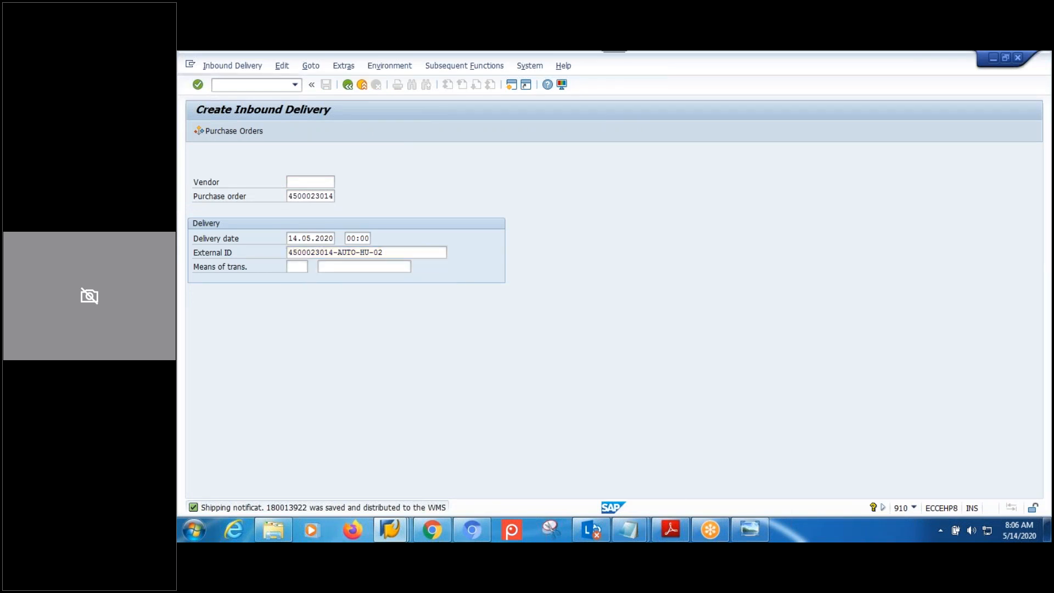
Set both item quantities to 3, save shipping notification 180013923, and return to the EWM window.
{"action": "double_click", "coordinate": [349, 299]}
{"action": "type", "text": "3"}
{"action": "double_click", "coordinate": [332, 308]}
{"action": "type", "text": "3"}
{"action": "left_click", "coordinate": [332, 320]}
{"action": "left_click", "coordinate": [326, 84]}
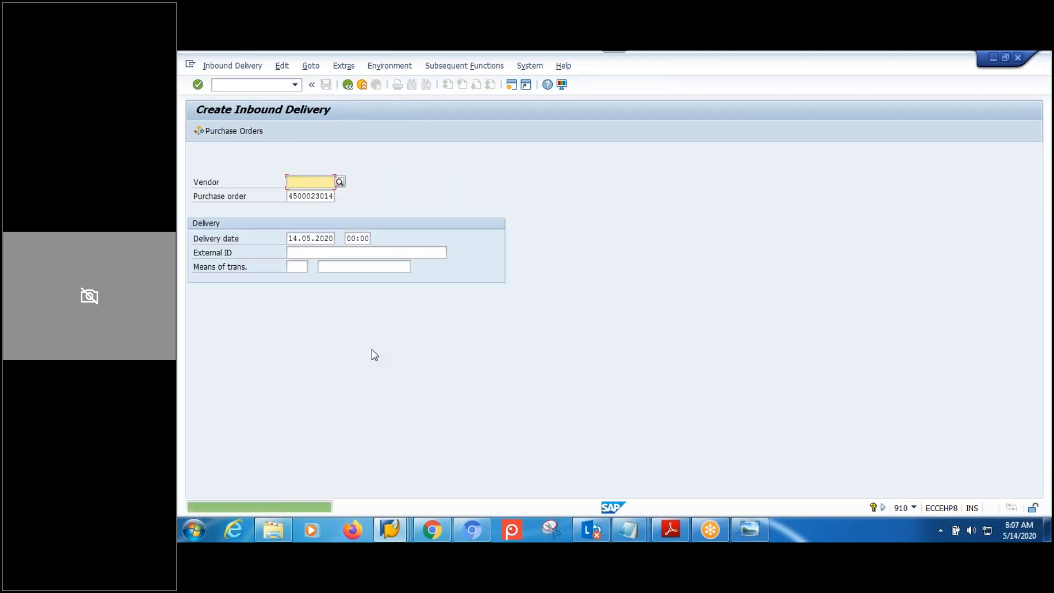
{"action": "left_click", "coordinate": [387, 531]}
{"action": "left_click", "coordinate": [535, 475]}
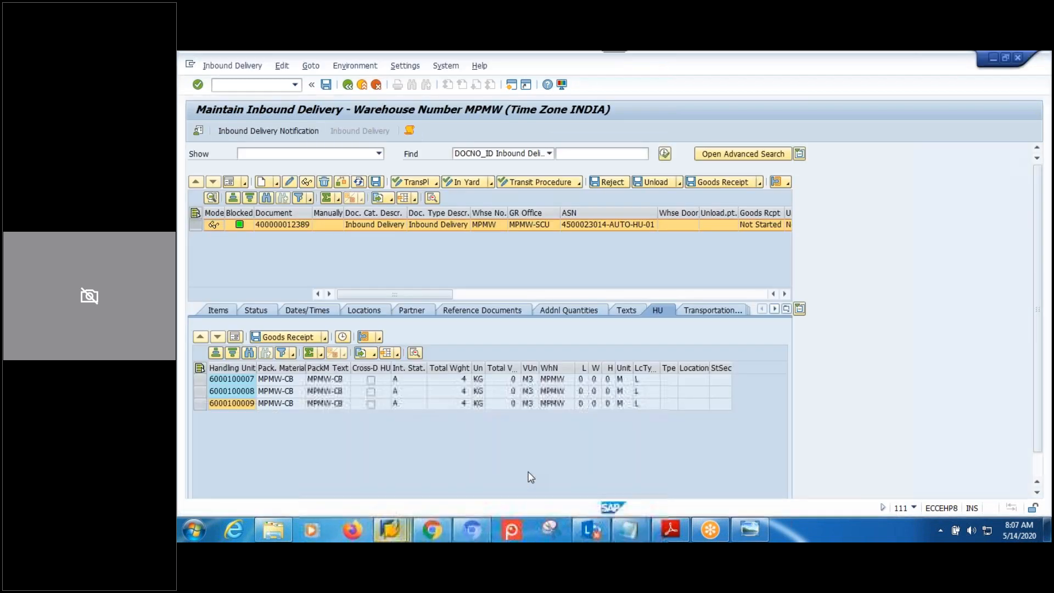
{"action": "left_click", "coordinate": [256, 132]}
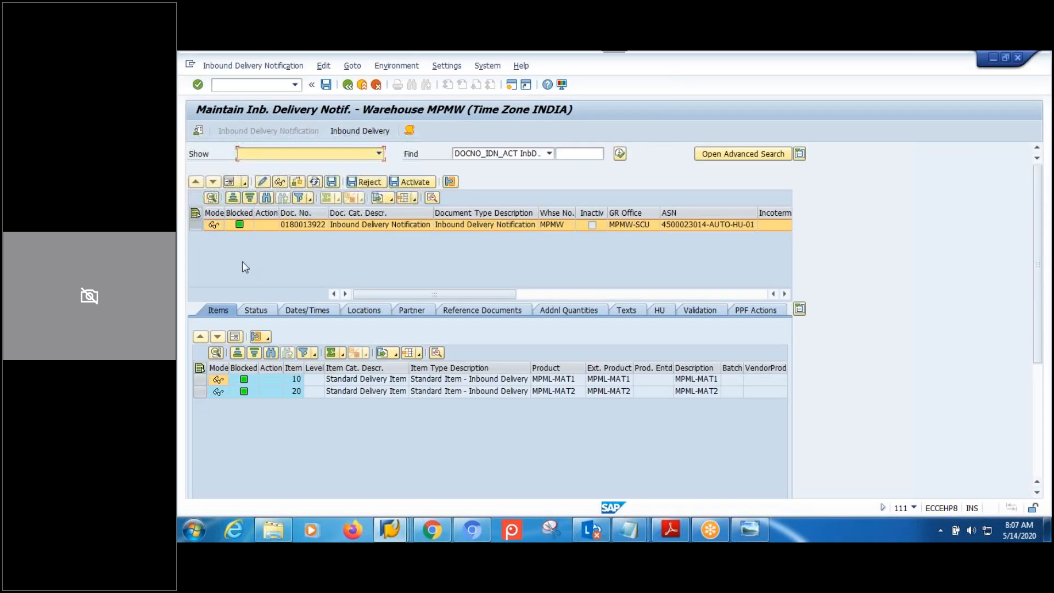
{"action": "left_click", "coordinate": [620, 154]}
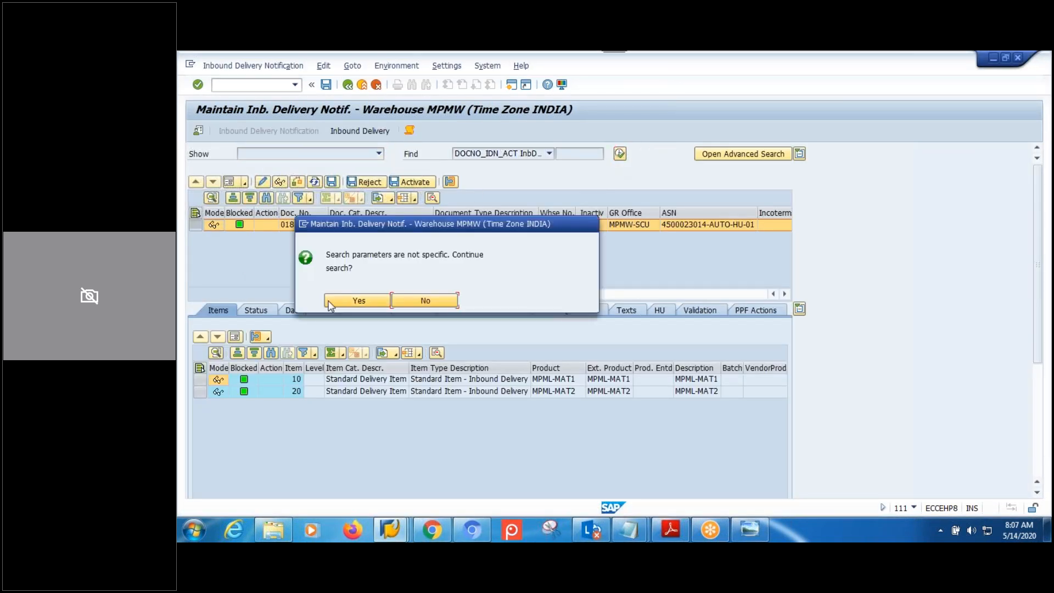
{"action": "key", "text": "Return"}
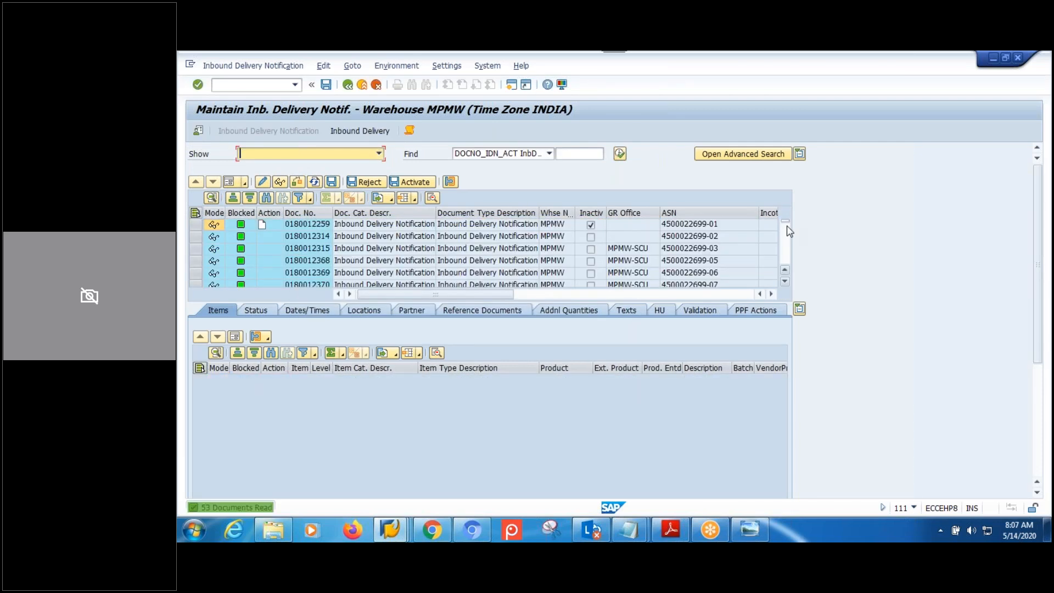
{"action": "left_click_drag", "start_coordinate": [786, 256], "coordinate": [787, 263]}
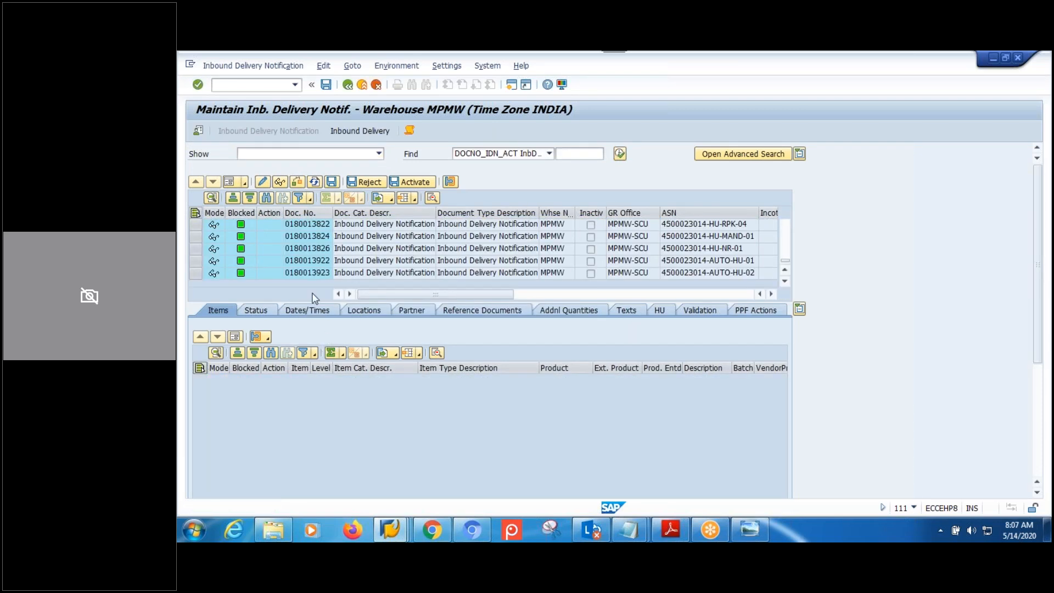
{"action": "left_click", "coordinate": [309, 273]}
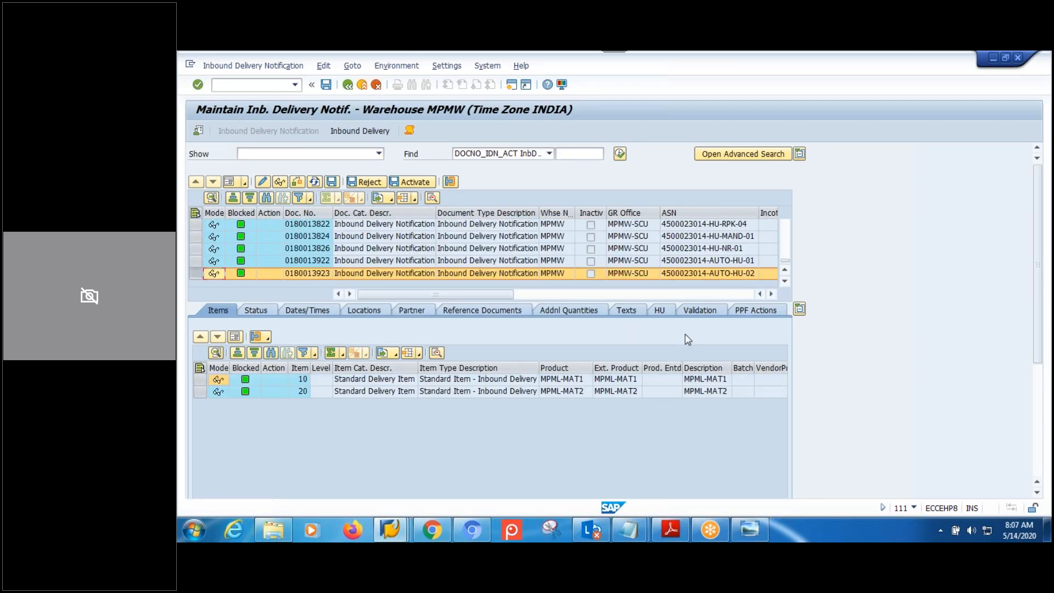
{"action": "left_click", "coordinate": [659, 311]}
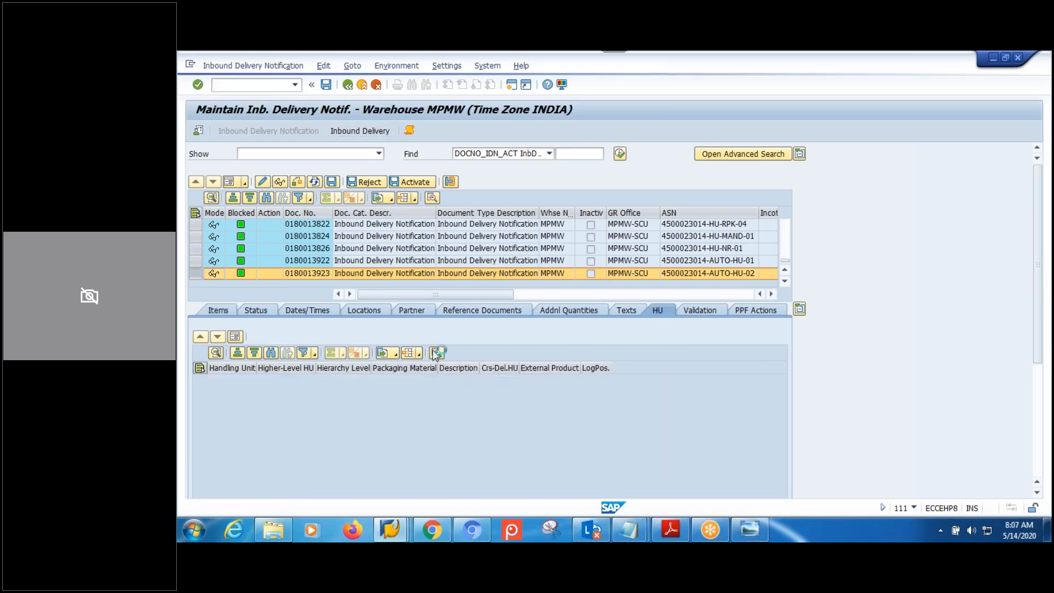
{"action": "left_click", "coordinate": [437, 353]}
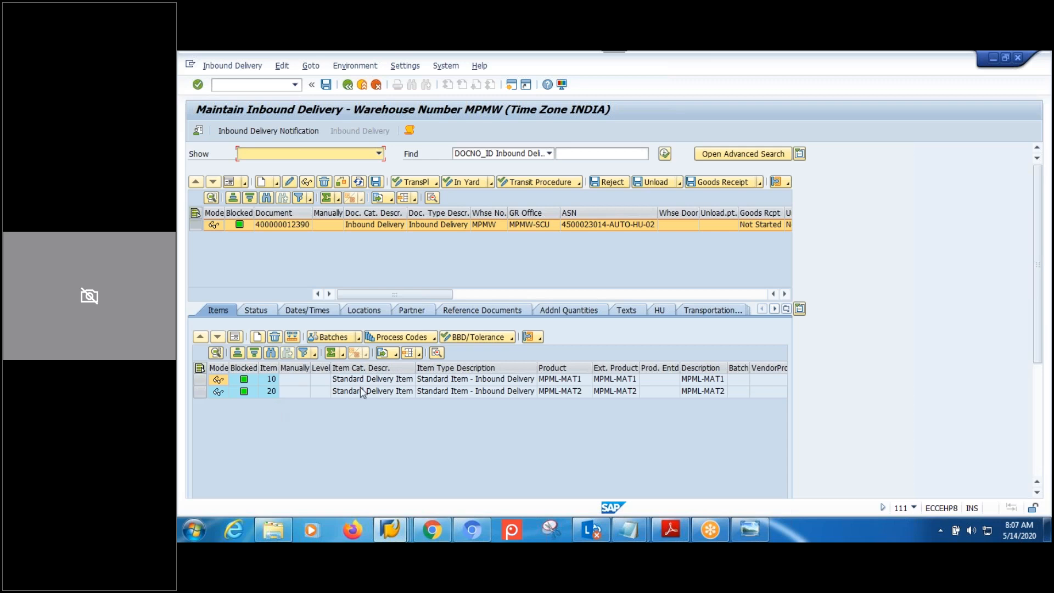
{"action": "left_click", "coordinate": [659, 311]}
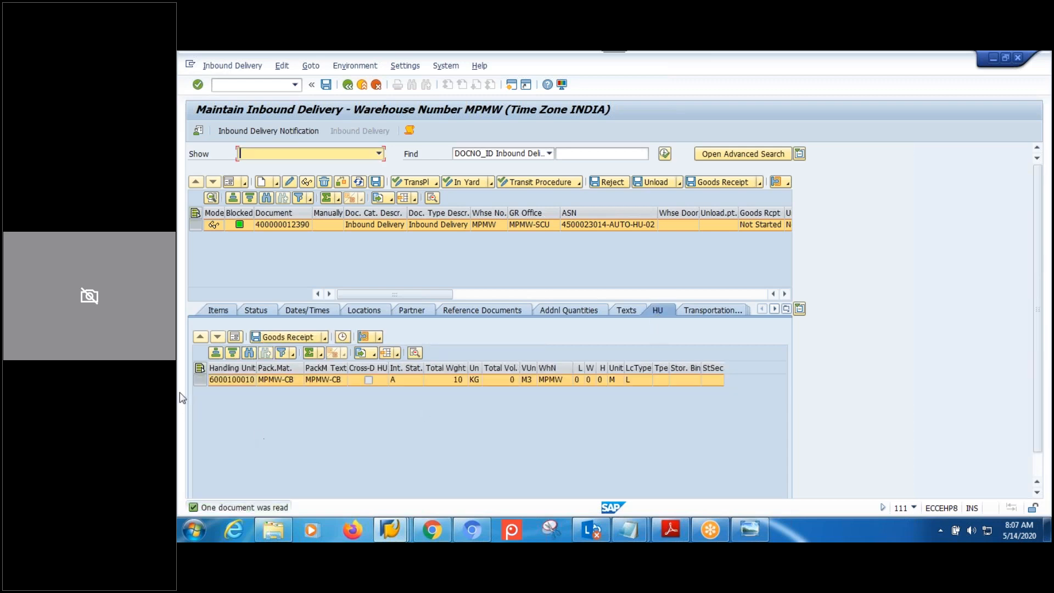
{"action": "left_click", "coordinate": [380, 338]}
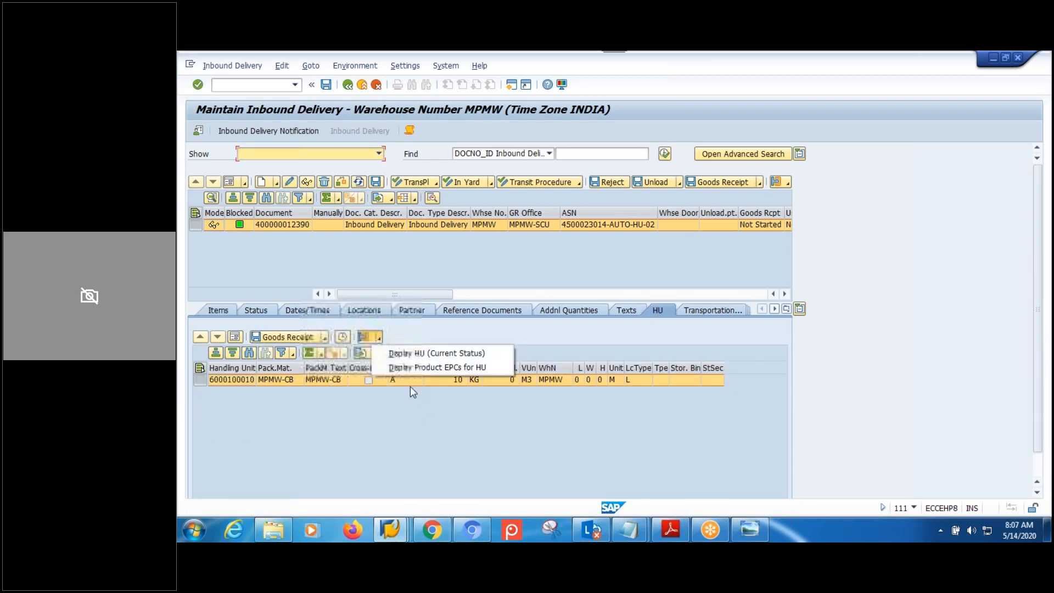
{"action": "left_click", "coordinate": [417, 354]}
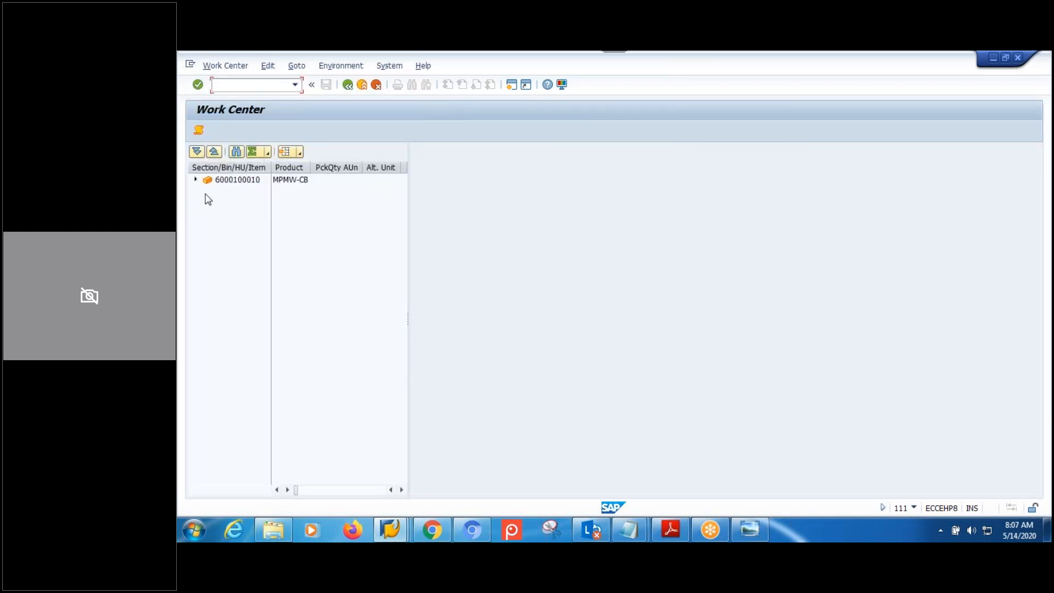
{"action": "left_click", "coordinate": [196, 179]}
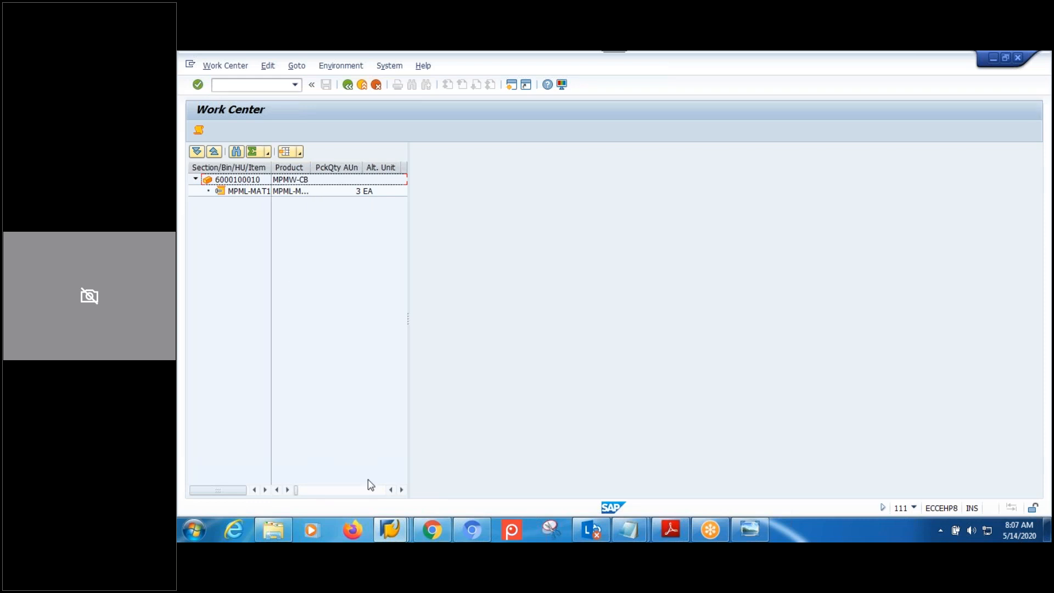
{"action": "left_click", "coordinate": [403, 526]}
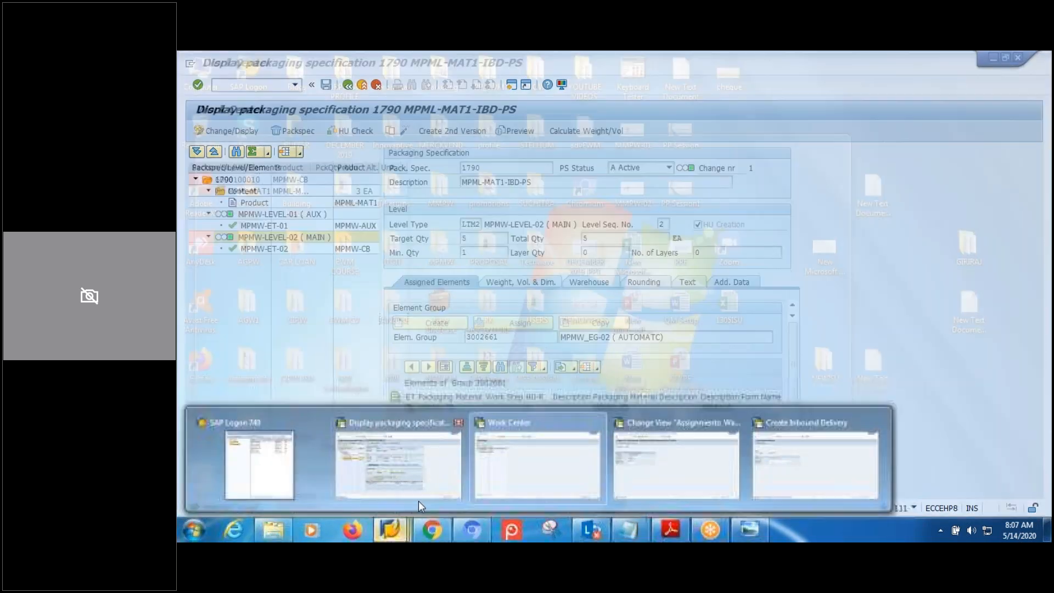
{"action": "left_click", "coordinate": [418, 497]}
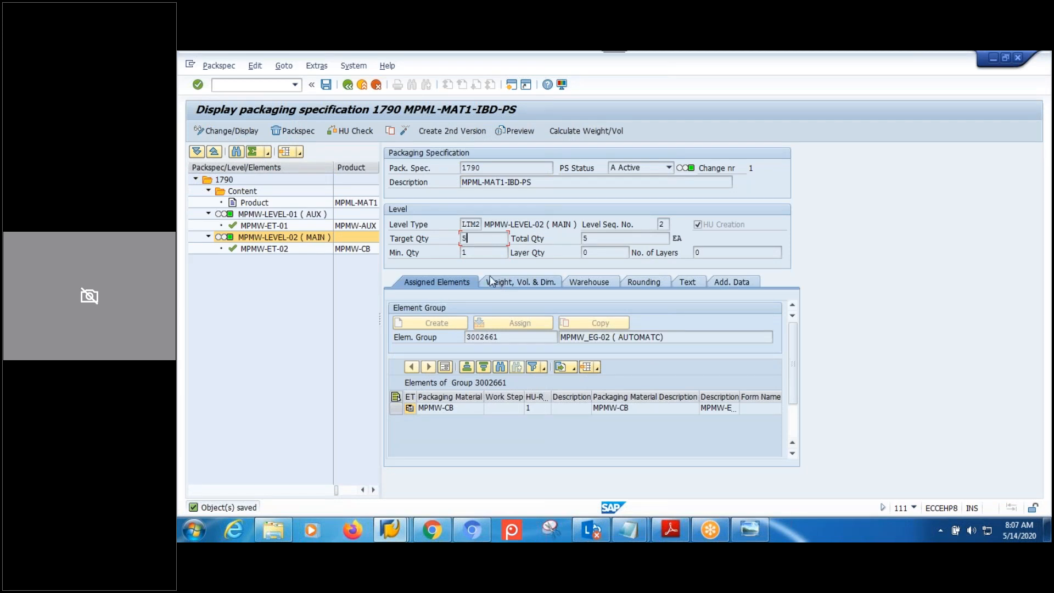
Create a second version of pack spec 1790, set MPMW-LEVEL-02 minimum quantity to 5, activate, and return to the overview.
{"action": "left_click", "coordinate": [449, 133]}
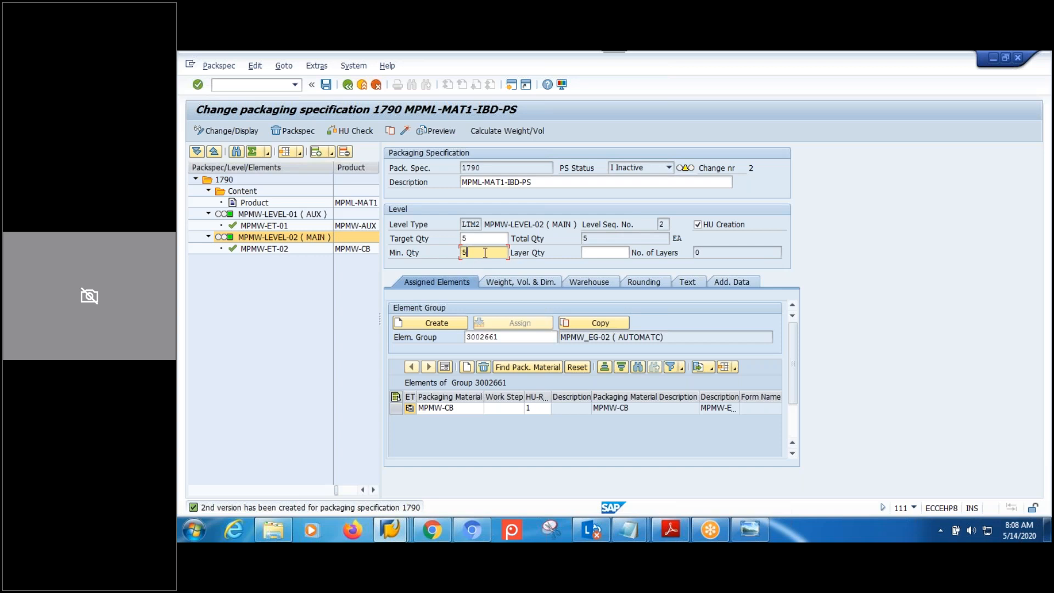
{"action": "left_click", "coordinate": [476, 239]}
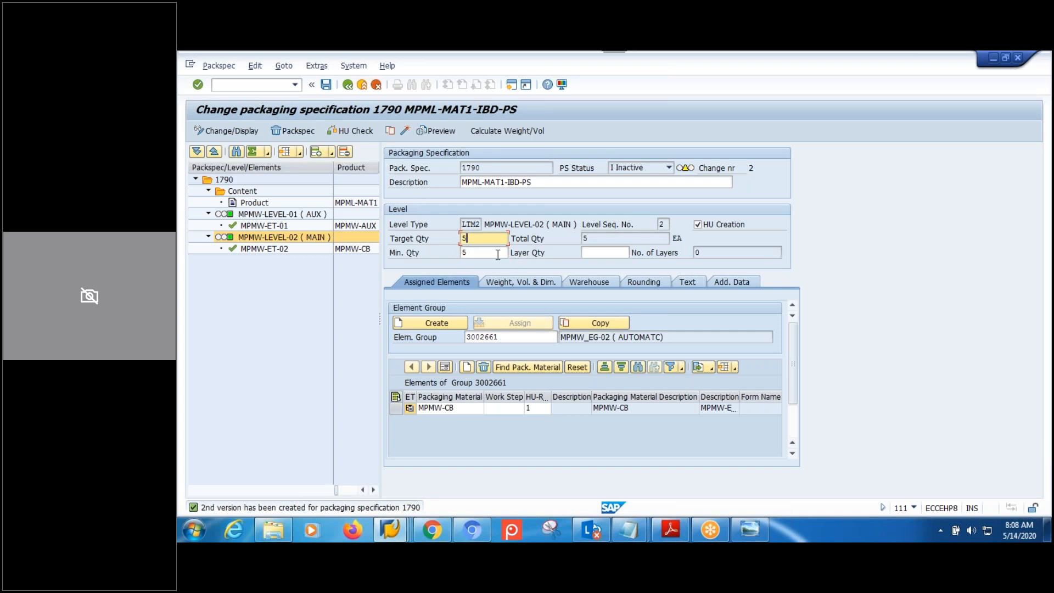
{"action": "left_click", "coordinate": [498, 255]}
{"action": "left_click", "coordinate": [489, 240]}
{"action": "left_click", "coordinate": [404, 132]}
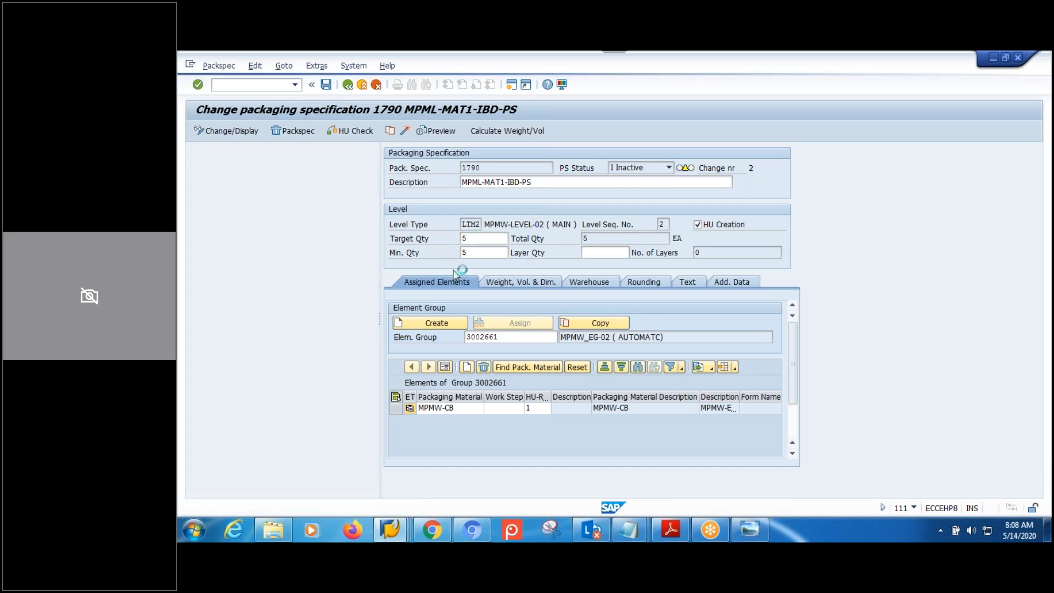
{"action": "left_click", "coordinate": [349, 86]}
{"action": "mouse_move", "coordinate": [391, 530]}
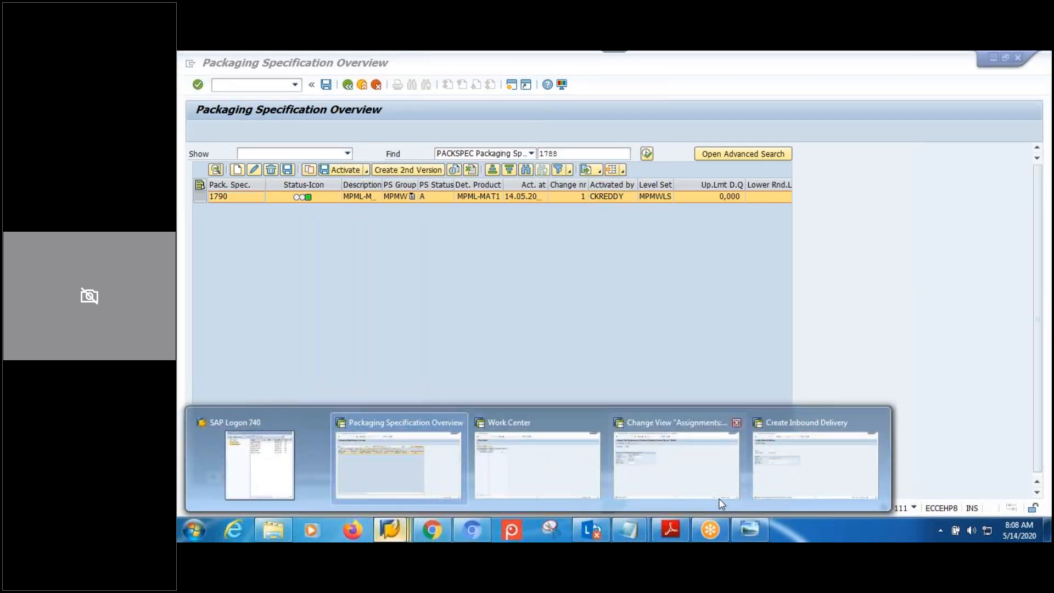
{"action": "left_click", "coordinate": [812, 469]}
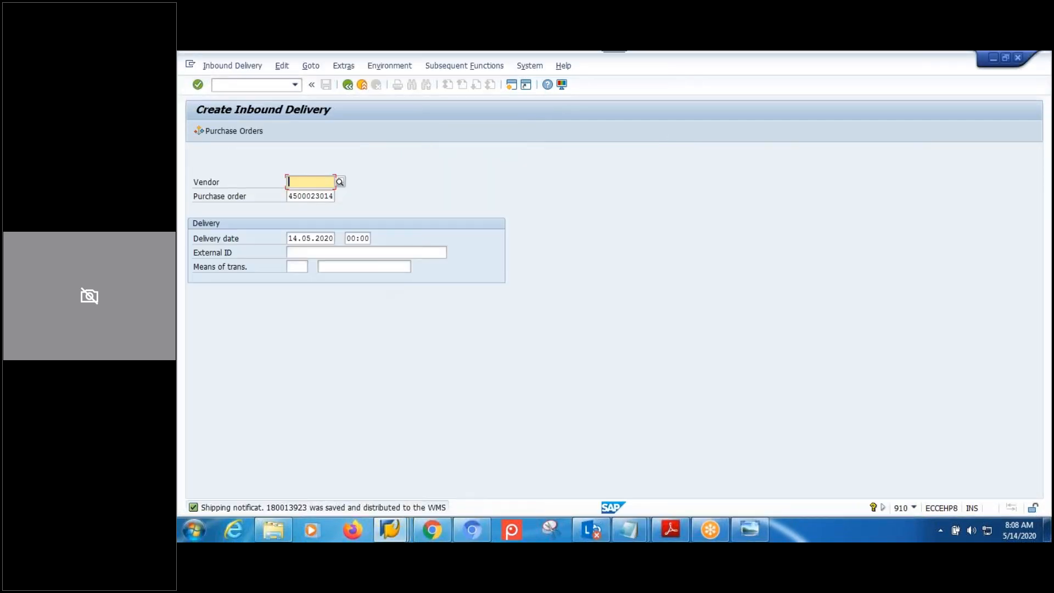
{"action": "left_click", "coordinate": [384, 252]}
{"action": "left_click", "coordinate": [383, 262]}
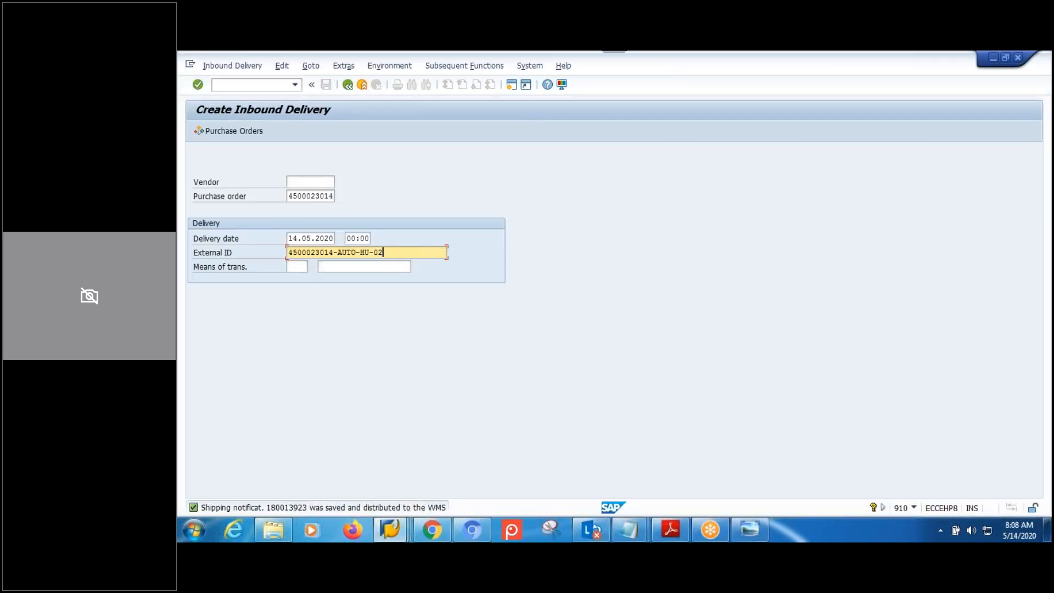
{"action": "key", "text": "Return"}
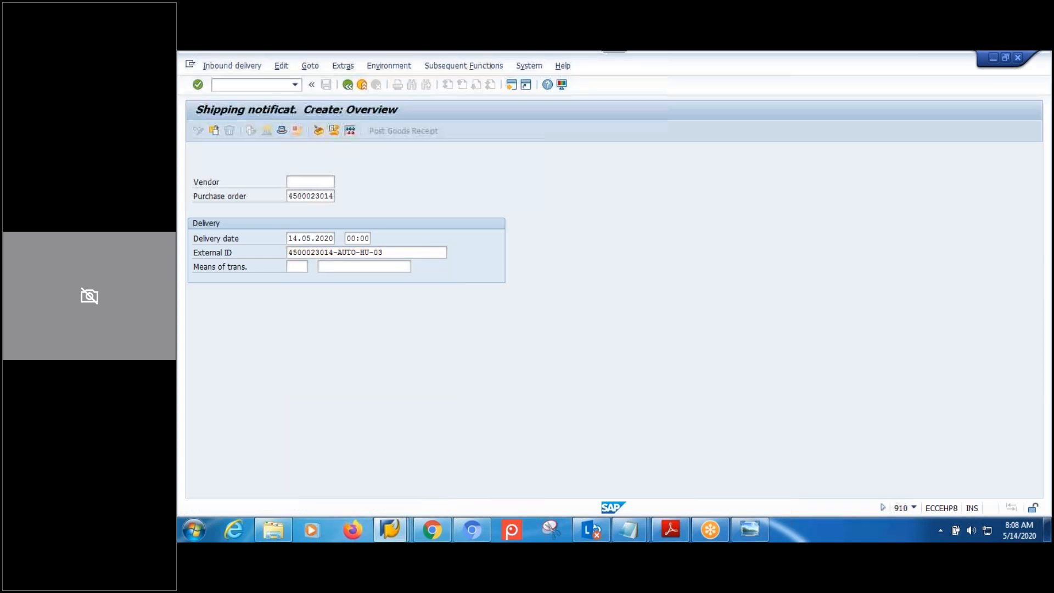
Set items 10 and 20 to quantity 3 and save shipping notification 180013924.
{"action": "left_click", "coordinate": [362, 296]}
{"action": "type", "text": "3"}
{"action": "left_click", "coordinate": [348, 308]}
{"action": "left_click_drag", "start_coordinate": [348, 308], "coordinate": [306, 308]}
{"action": "type", "text": "3"}
{"action": "left_click", "coordinate": [327, 321]}
{"action": "left_click", "coordinate": [326, 85]}
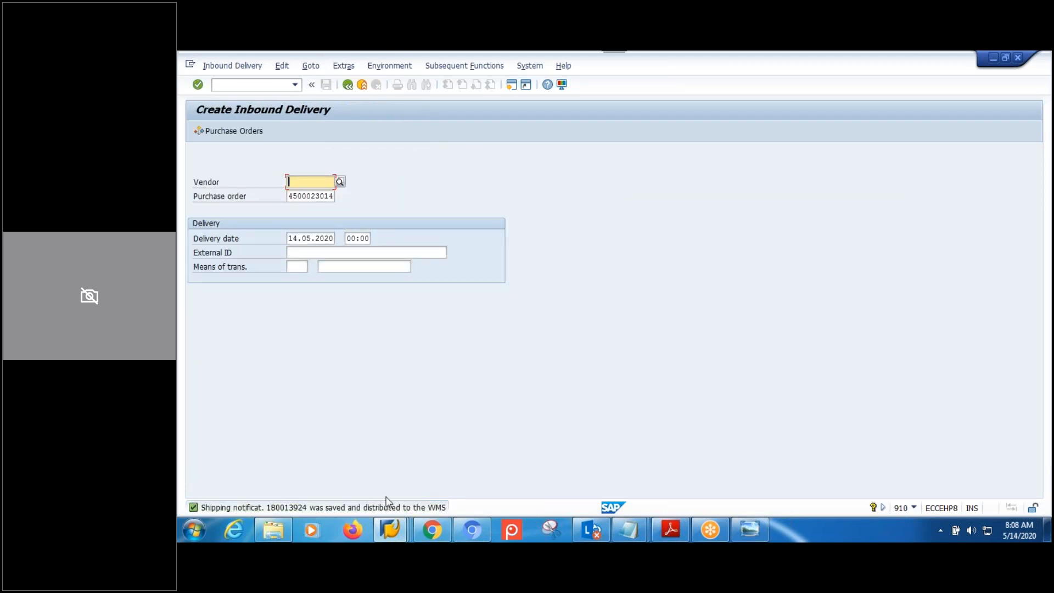
{"action": "left_click", "coordinate": [390, 530]}
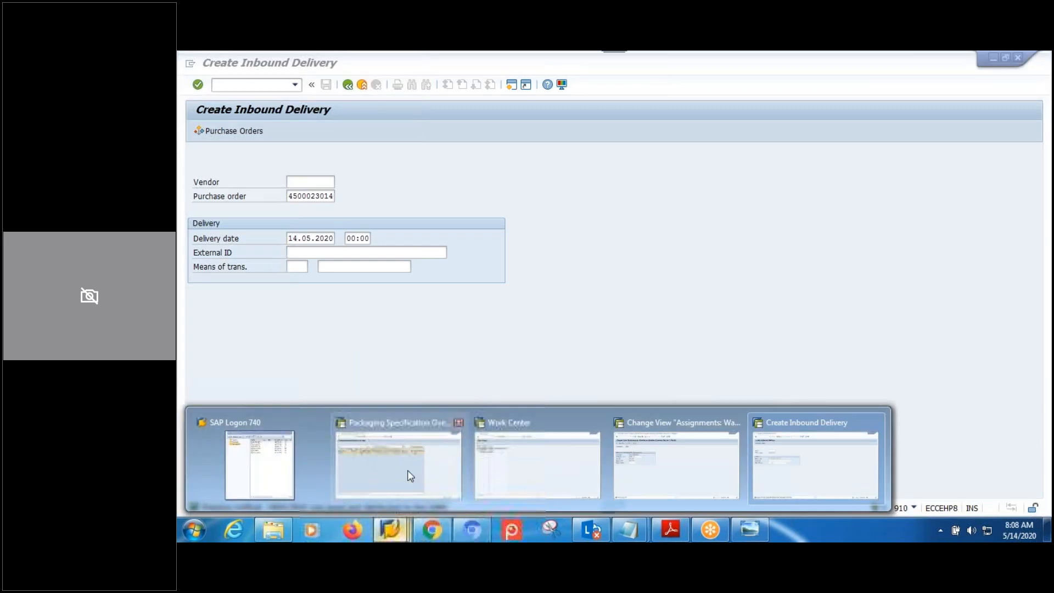
{"action": "left_click", "coordinate": [519, 475]}
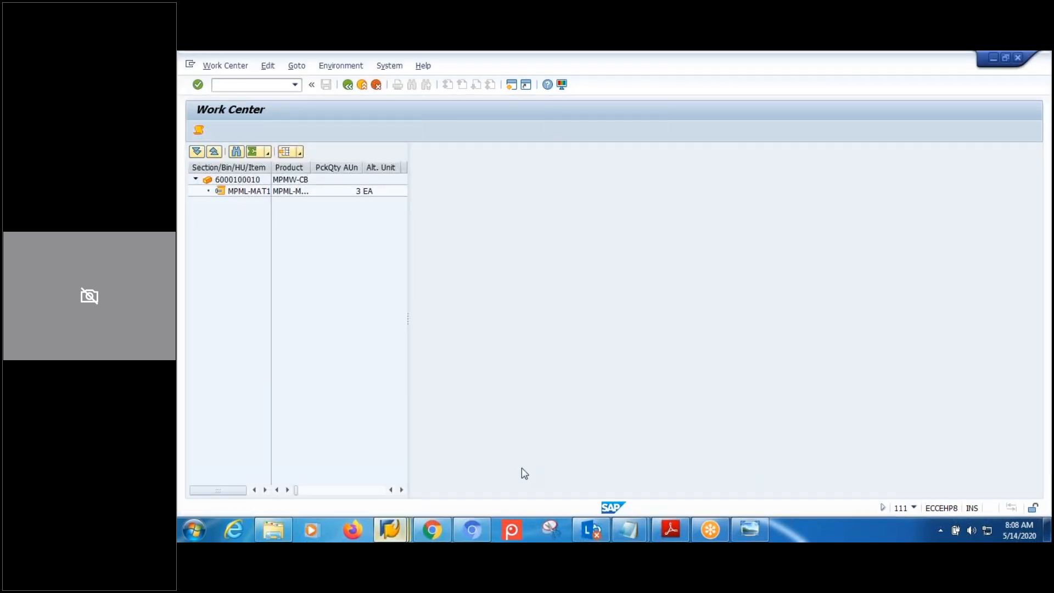
{"action": "left_click", "coordinate": [347, 85]}
{"action": "left_click", "coordinate": [347, 86]}
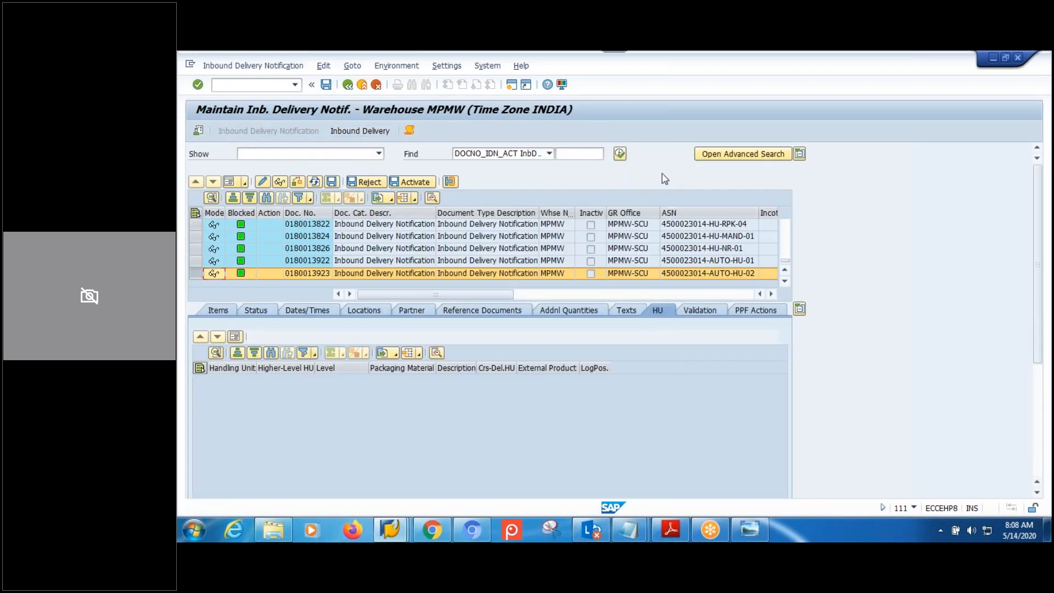
{"action": "left_click", "coordinate": [620, 154]}
{"action": "left_click", "coordinate": [359, 301]}
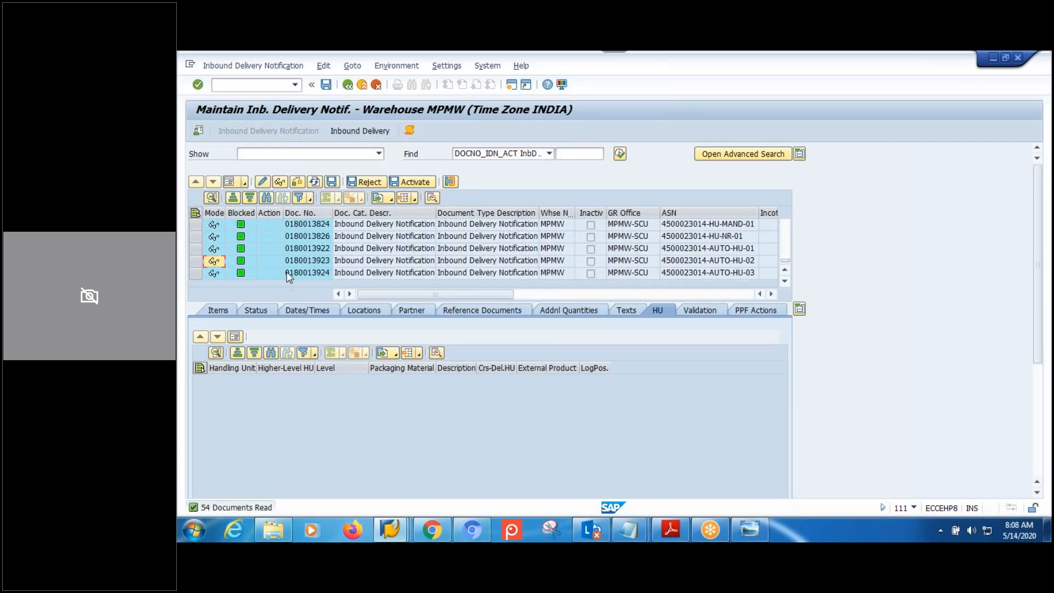
{"action": "left_click", "coordinate": [296, 274]}
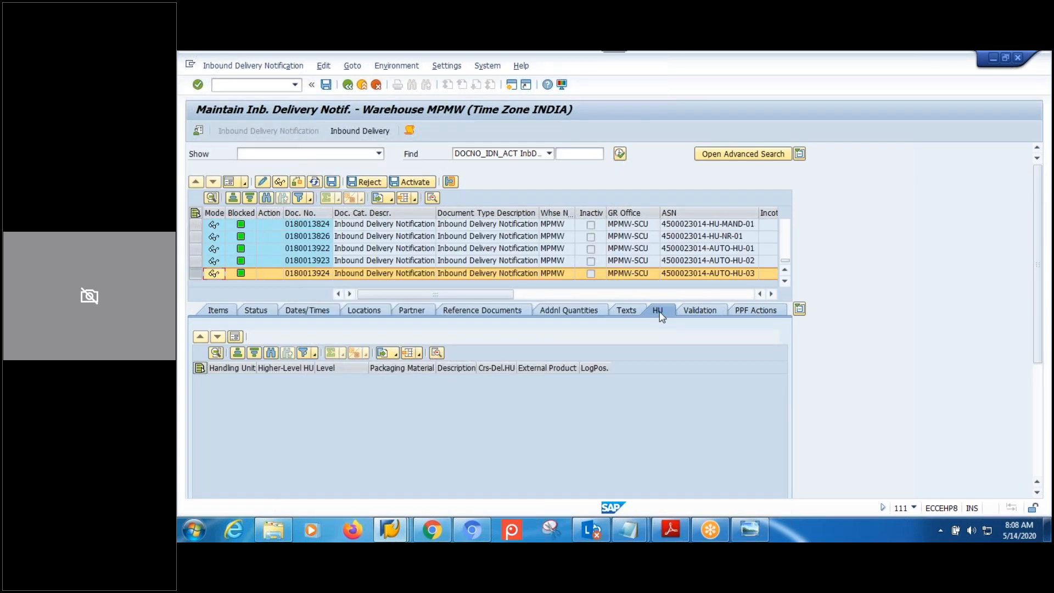
{"action": "left_click", "coordinate": [359, 130]}
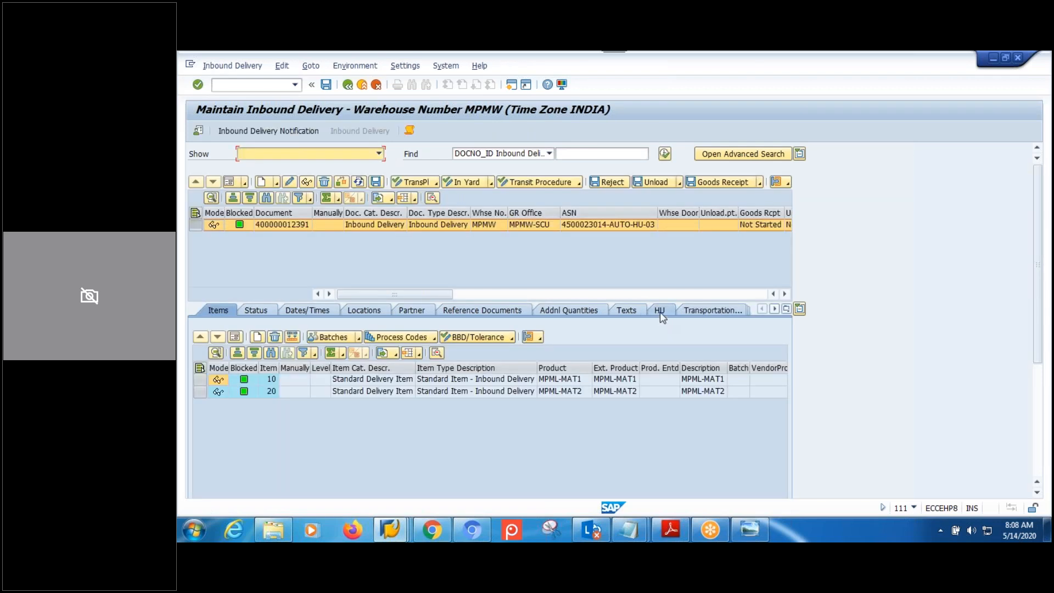
{"action": "left_click", "coordinate": [660, 312]}
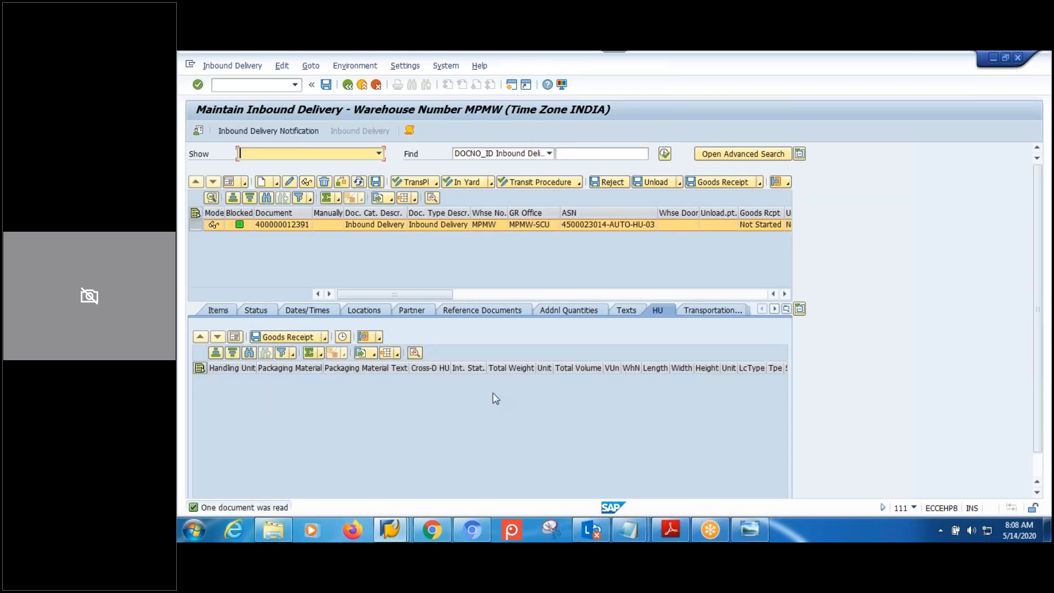
Display packaging specification 1790 and check MAIN level MPMW-LEVEL-02's target quantity of 5.
{"action": "left_click", "coordinate": [391, 530]}
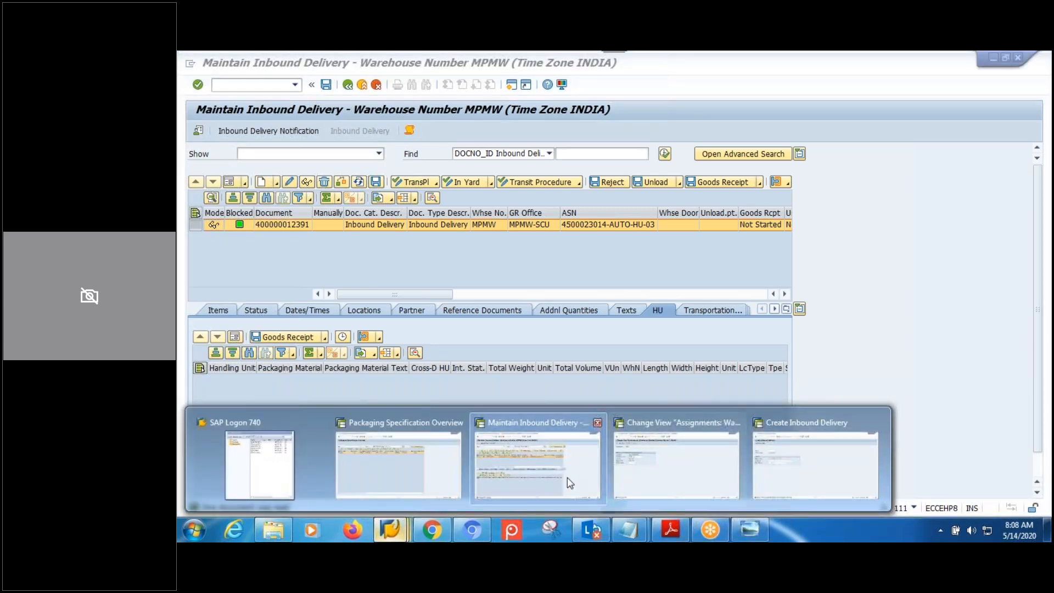
{"action": "left_click", "coordinate": [427, 477]}
{"action": "left_click", "coordinate": [261, 197]}
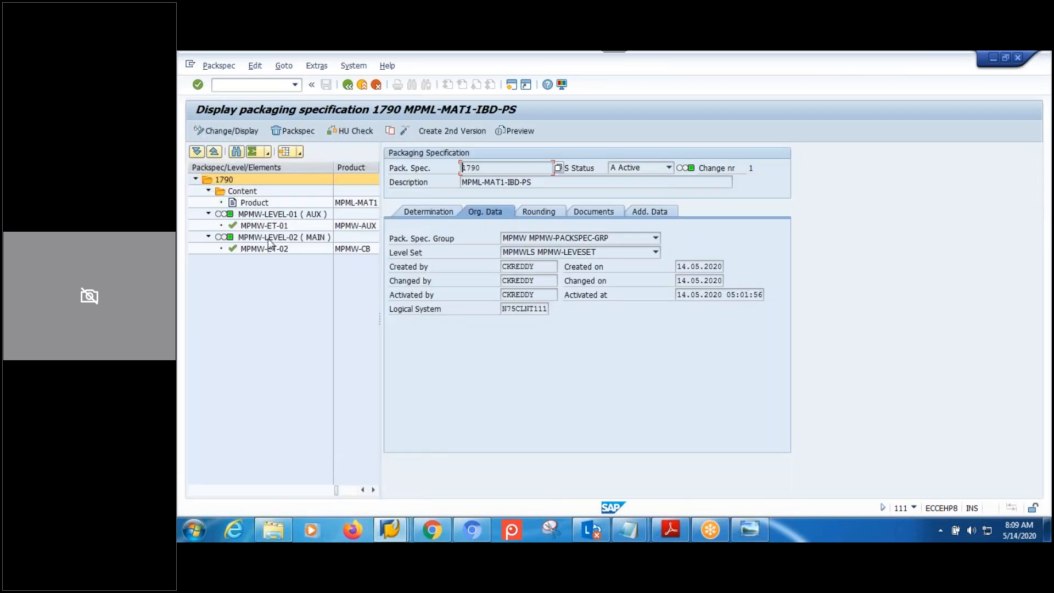
{"action": "left_click", "coordinate": [272, 239]}
{"action": "left_click", "coordinate": [491, 239]}
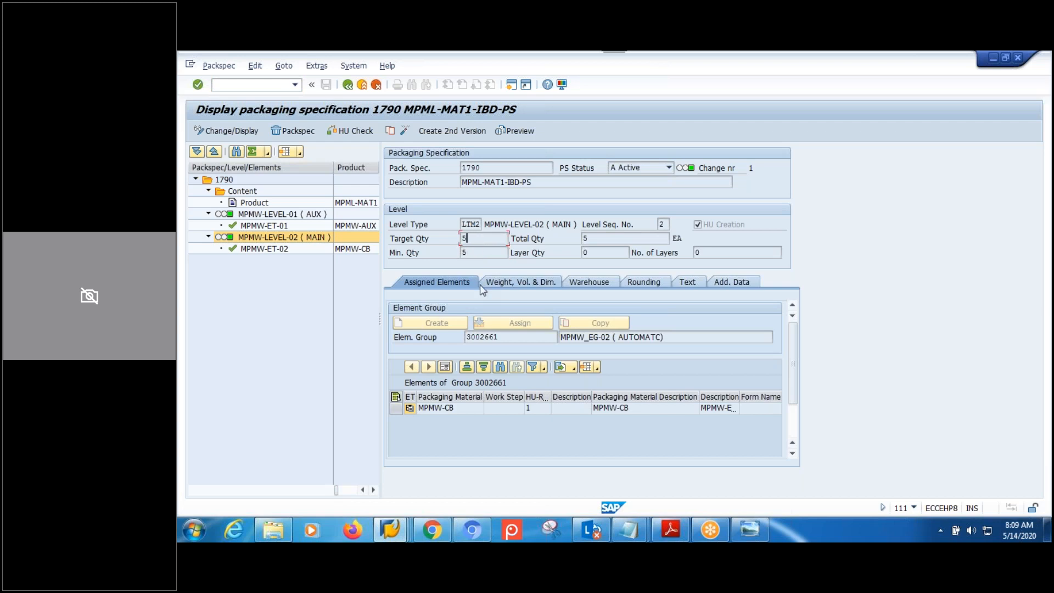
{"action": "left_click", "coordinate": [390, 530]}
{"action": "left_click", "coordinate": [817, 478]}
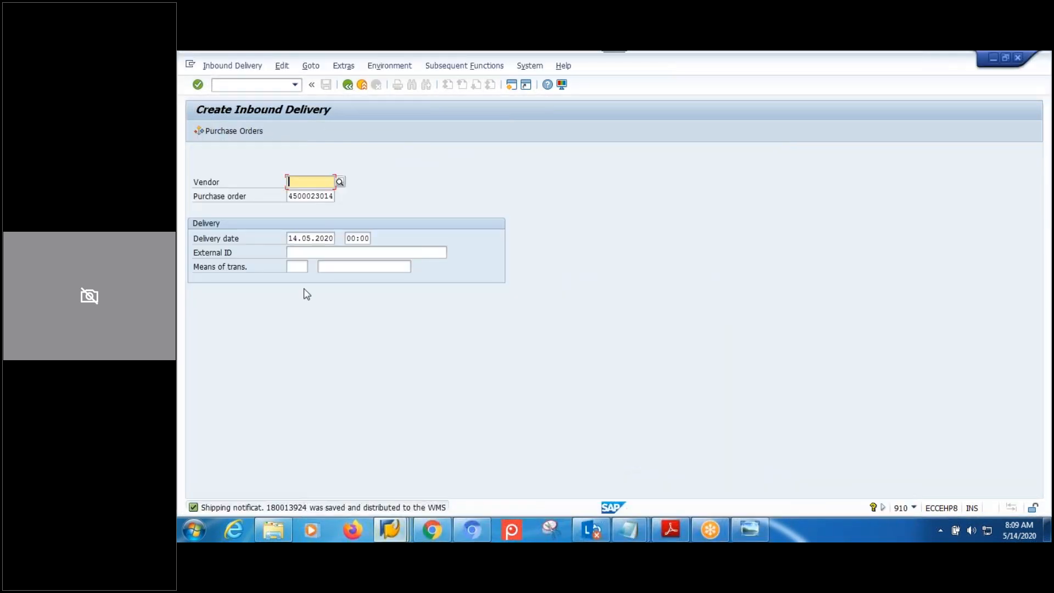
{"action": "left_click", "coordinate": [325, 253]}
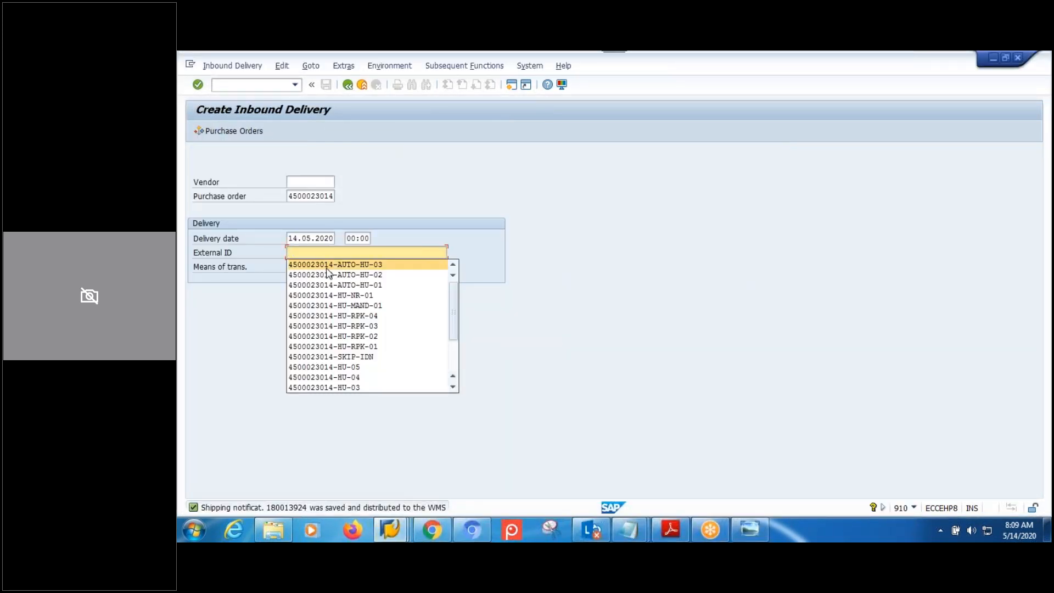
{"action": "left_click", "coordinate": [326, 267]}
{"action": "key", "text": "Return"}
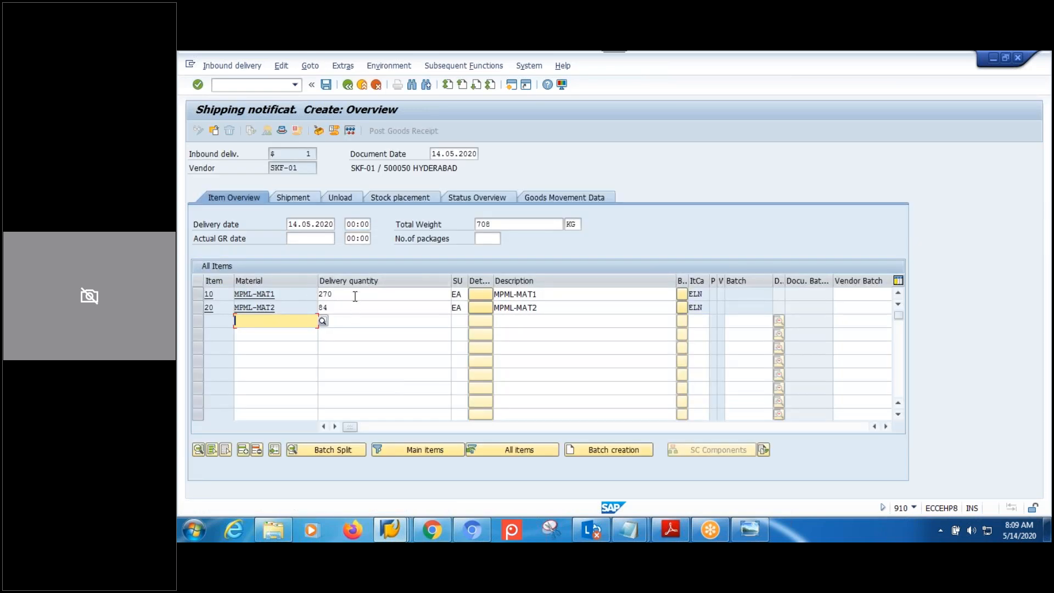
Change the MPML-MAT1 and MPML-MAT2 delivery quantities to 9 EA and save the notification.
{"action": "left_click", "coordinate": [355, 295]}
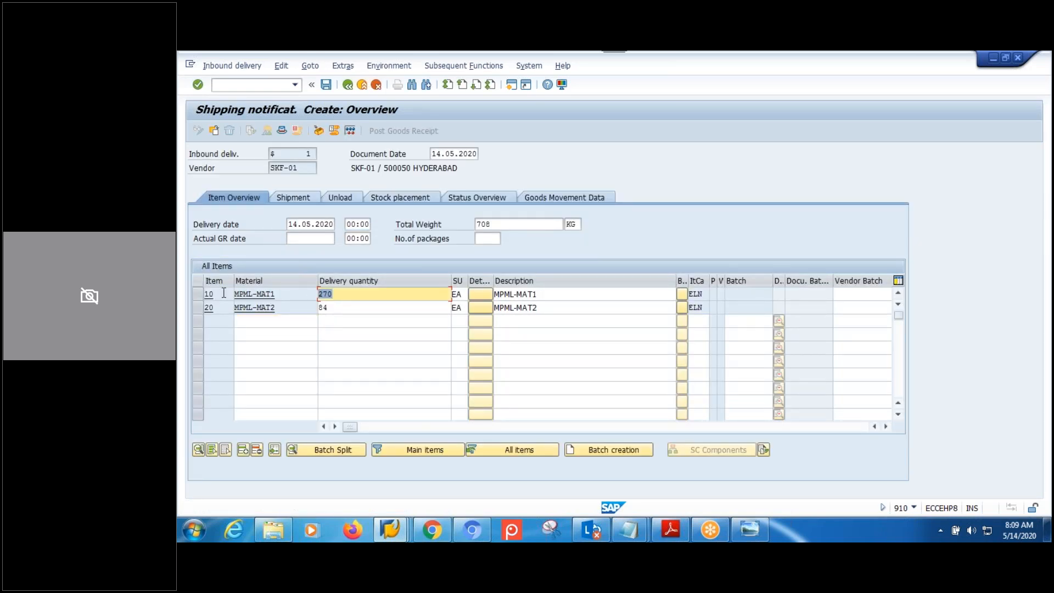
{"action": "type", "text": "9"}
{"action": "left_click", "coordinate": [361, 316]}
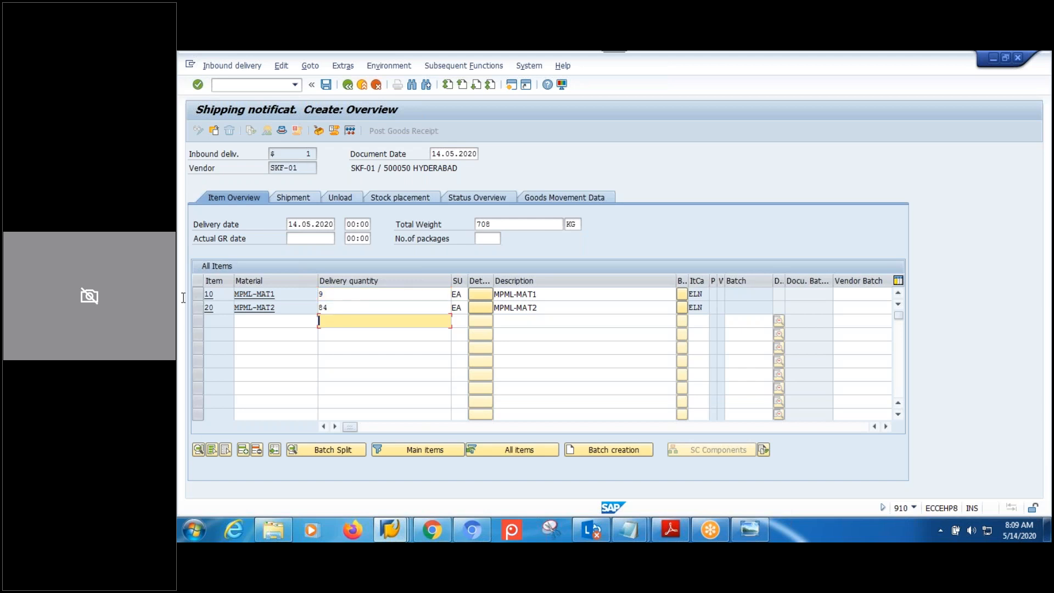
{"action": "left_click", "coordinate": [334, 309]}
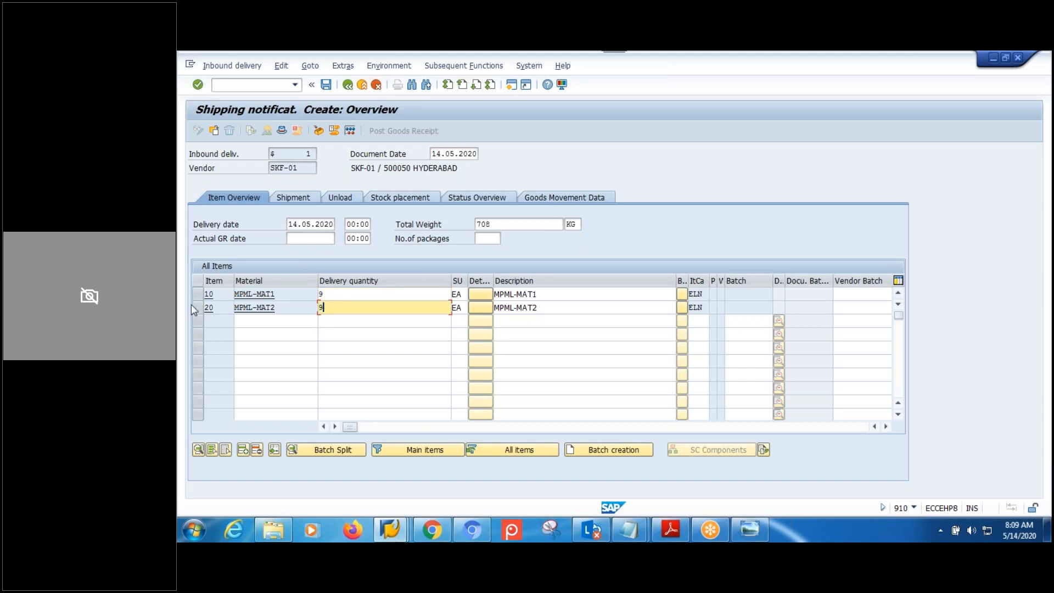
{"action": "left_click", "coordinate": [324, 86]}
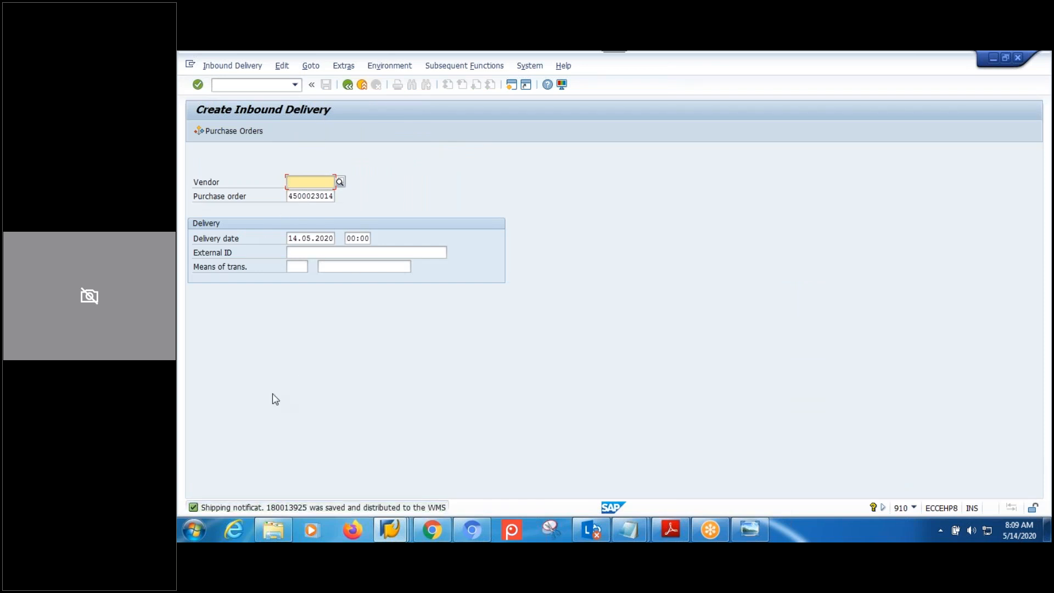
{"action": "left_click", "coordinate": [394, 519]}
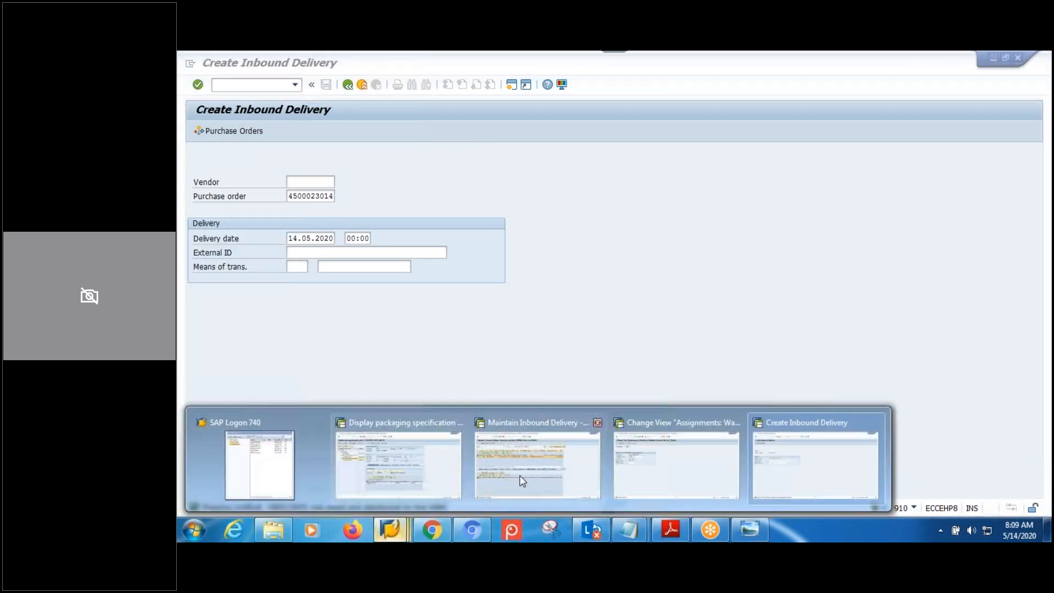
{"action": "left_click", "coordinate": [522, 481]}
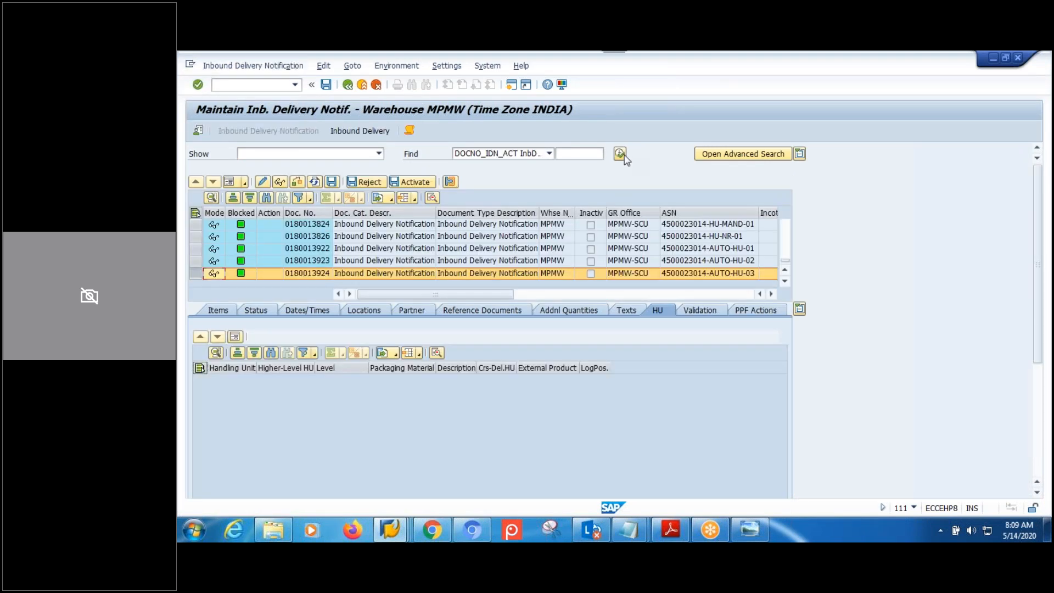
{"action": "left_click", "coordinate": [620, 154]}
{"action": "left_click", "coordinate": [358, 299]}
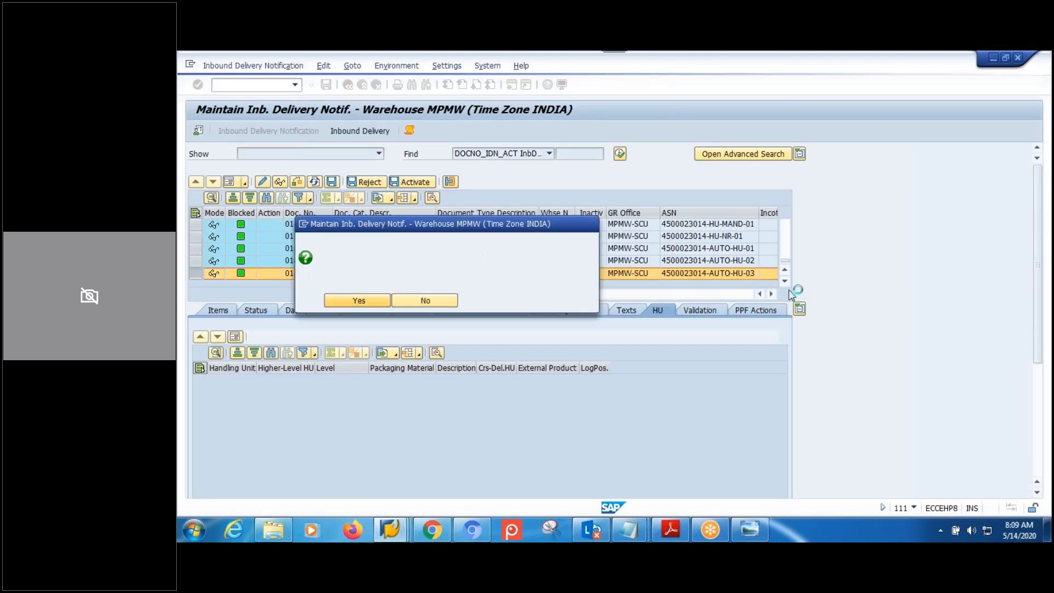
{"action": "left_click", "coordinate": [318, 272]}
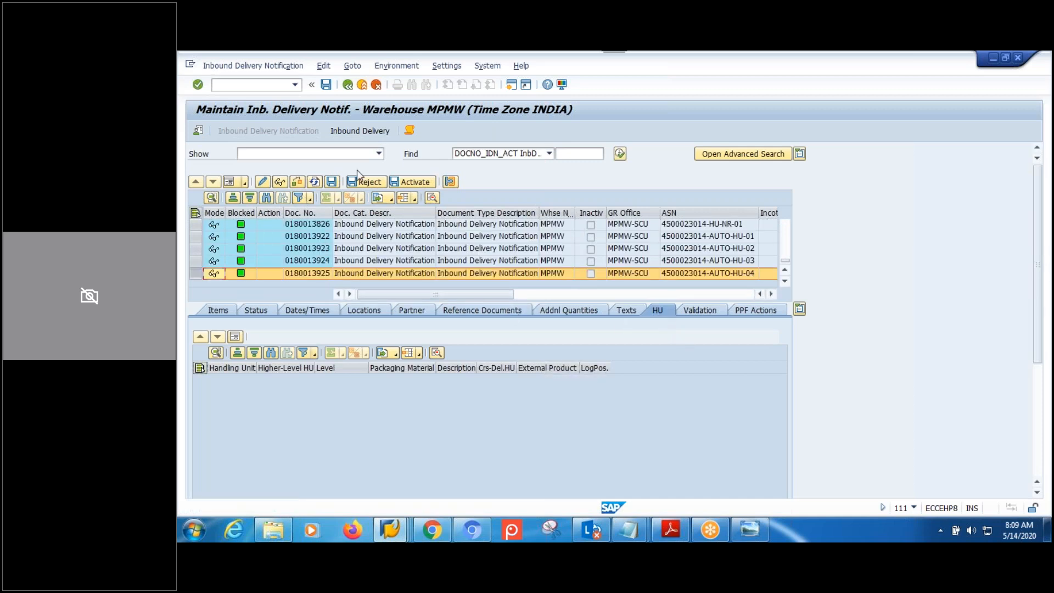
{"action": "left_click", "coordinate": [360, 131]}
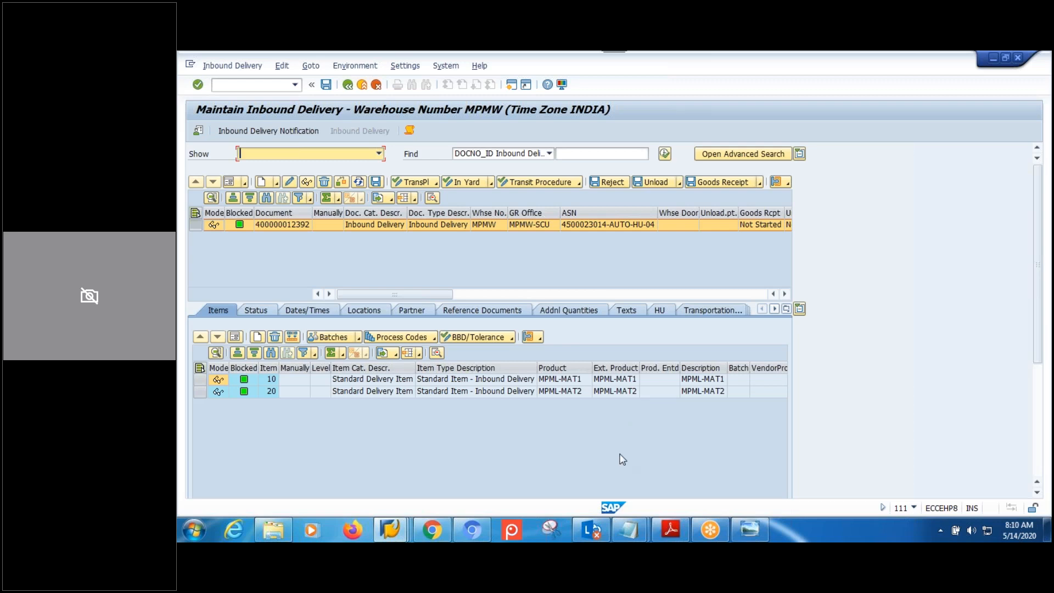
{"action": "left_click", "coordinate": [658, 311]}
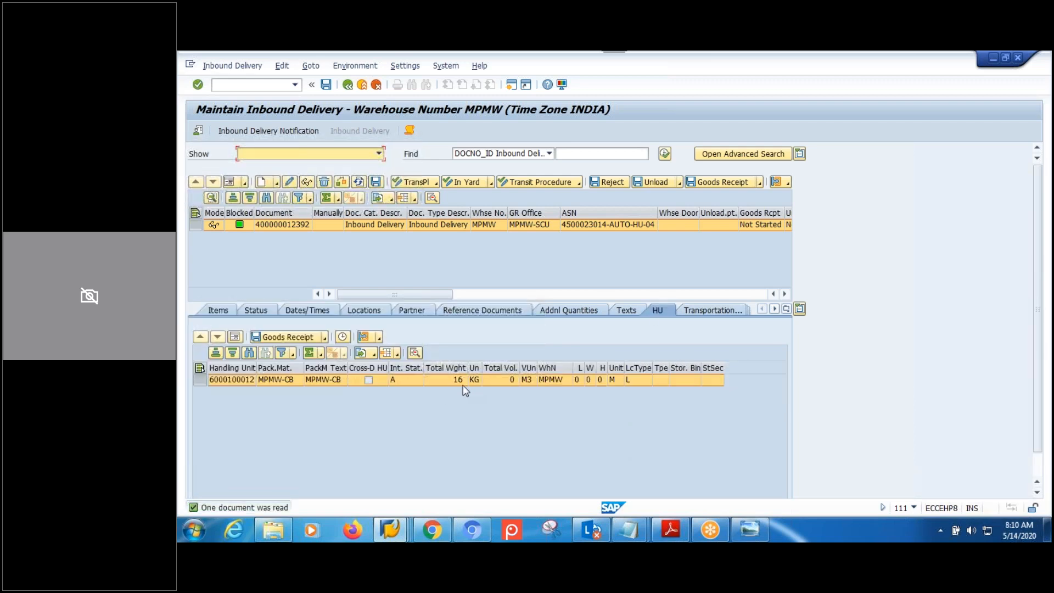
{"action": "left_click", "coordinate": [379, 337]}
{"action": "left_click", "coordinate": [402, 353]}
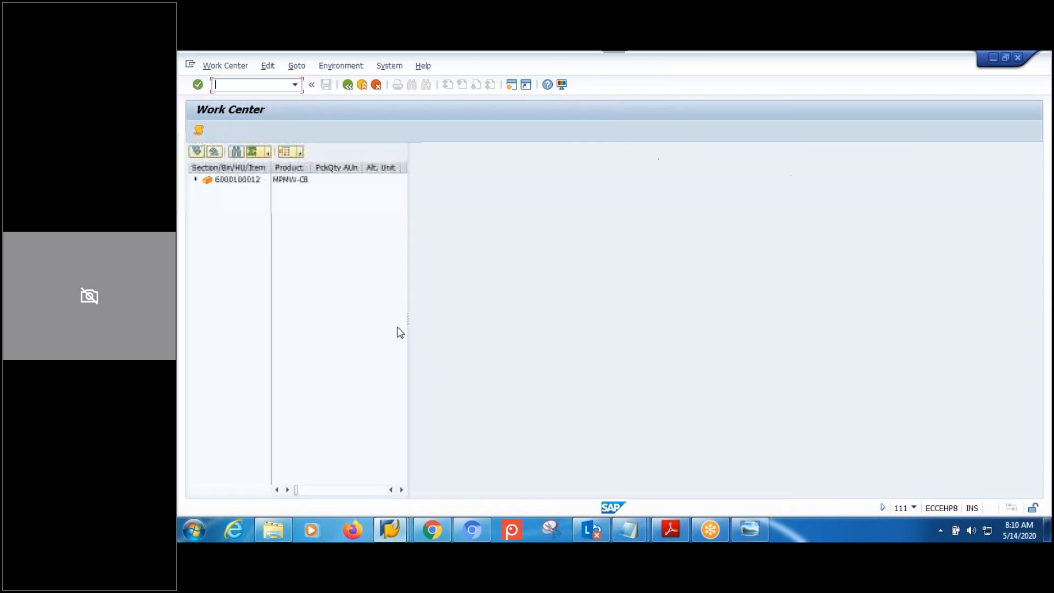
{"action": "left_click", "coordinate": [195, 180]}
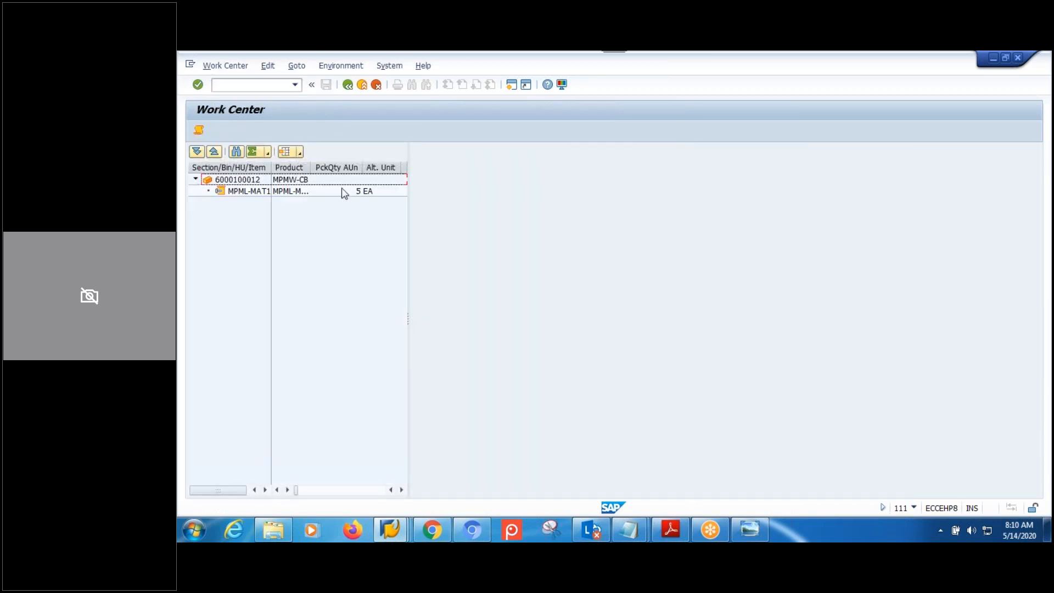
{"action": "left_click", "coordinate": [347, 90]}
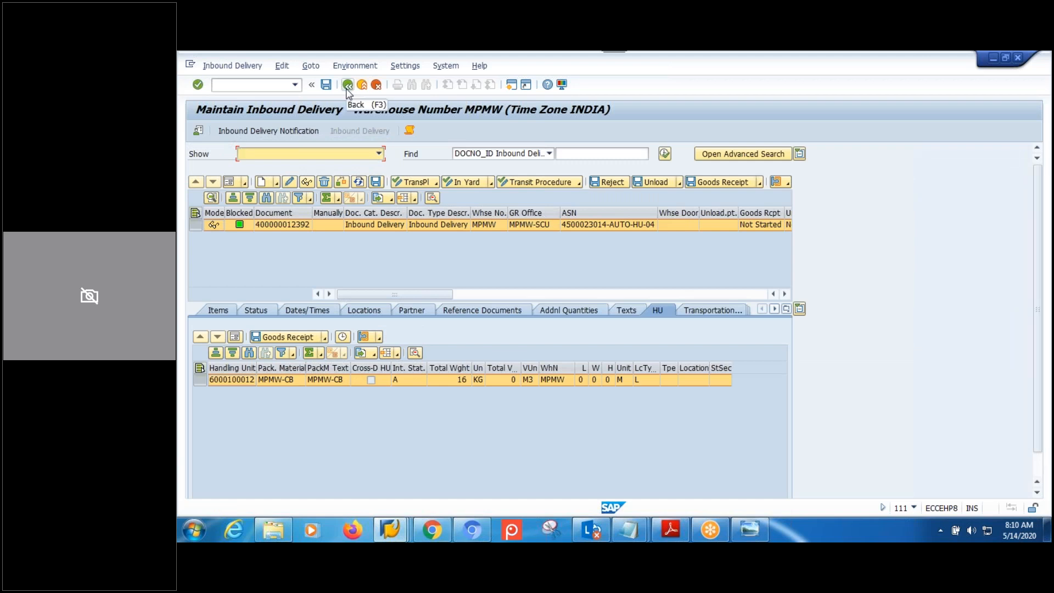
{"action": "left_click", "coordinate": [698, 185]}
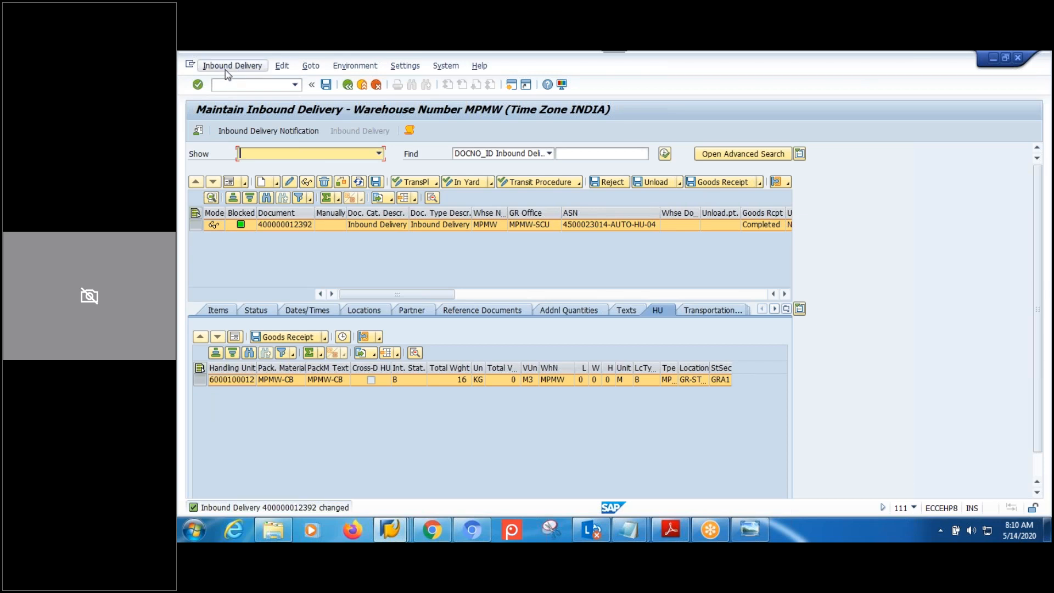
{"action": "left_click", "coordinate": [222, 309]}
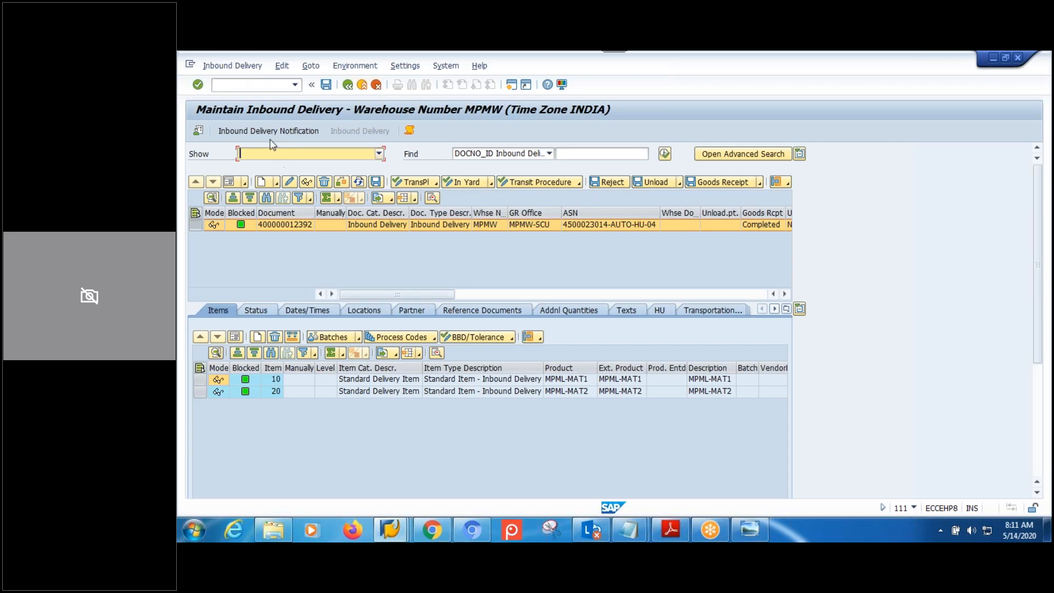
{"action": "left_click", "coordinate": [236, 67]}
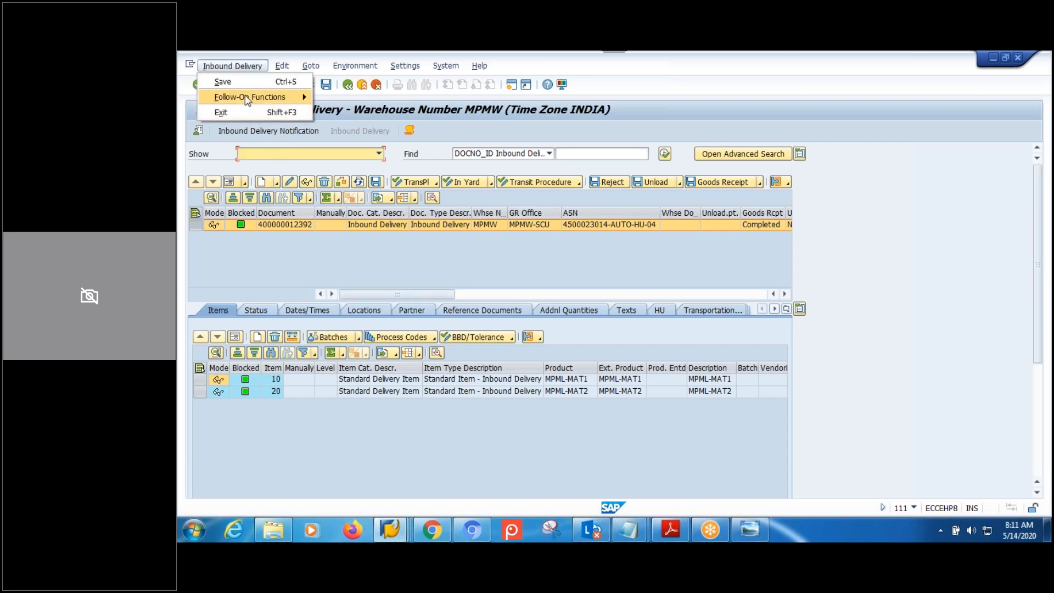
{"action": "mouse_move", "coordinate": [247, 97]}
{"action": "left_click", "coordinate": [346, 99]}
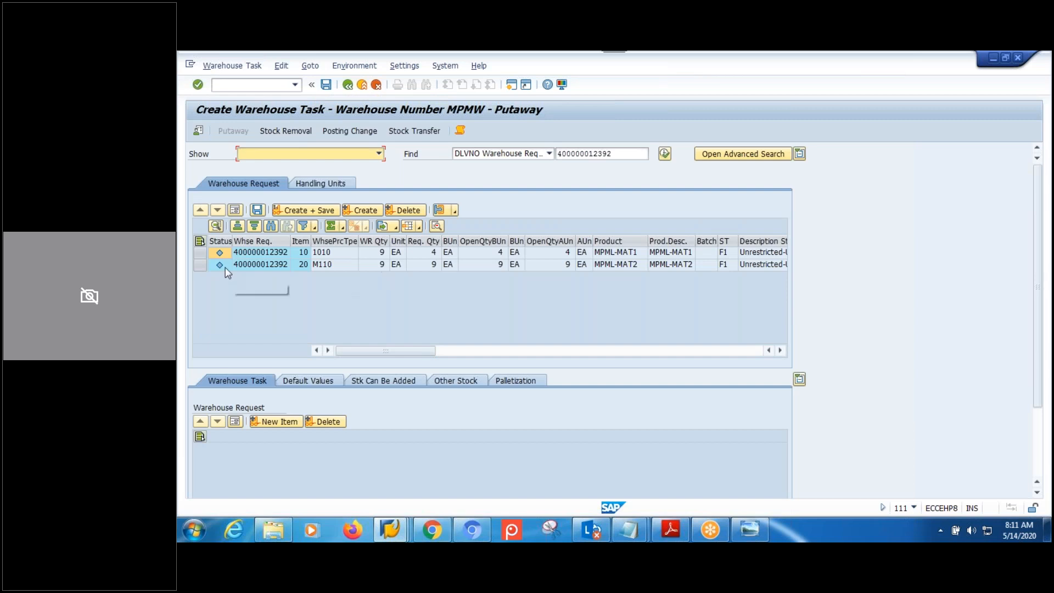
{"action": "left_click", "coordinate": [199, 253]}
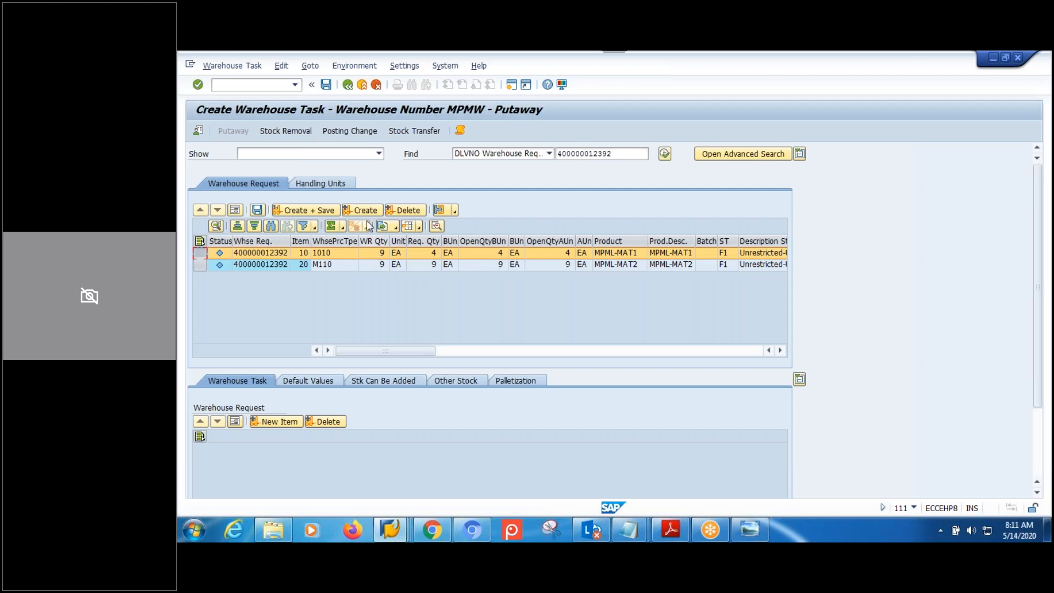
{"action": "left_click", "coordinate": [374, 265]}
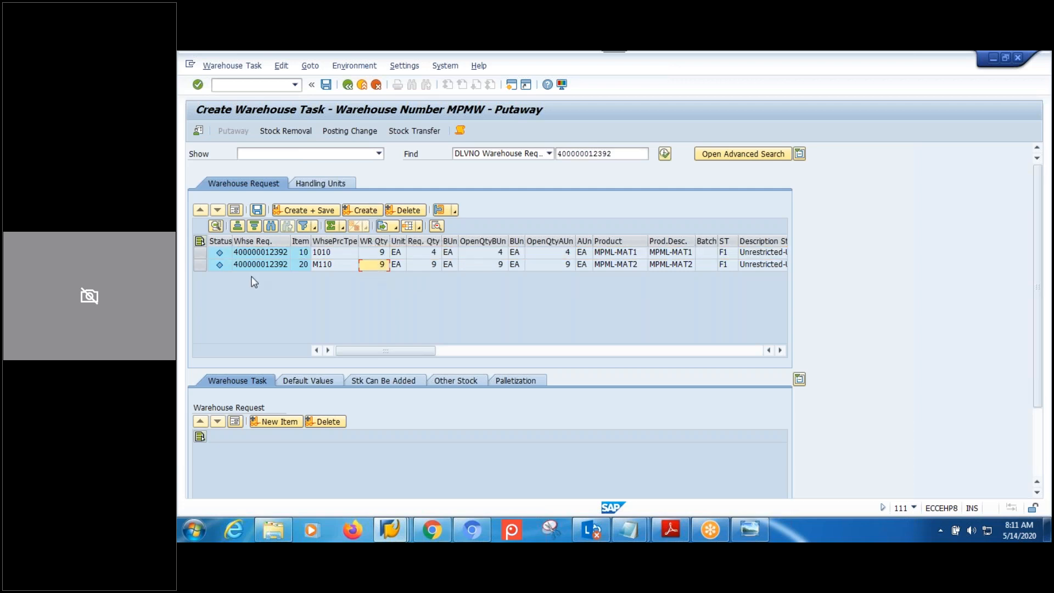
{"action": "left_click", "coordinate": [348, 265]}
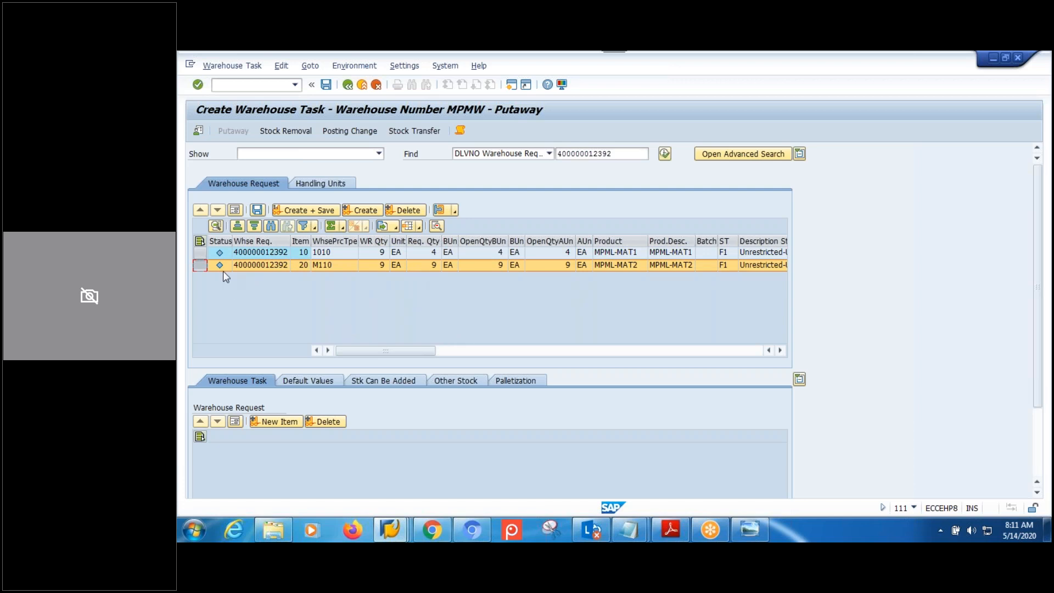
{"action": "left_click", "coordinate": [201, 252]}
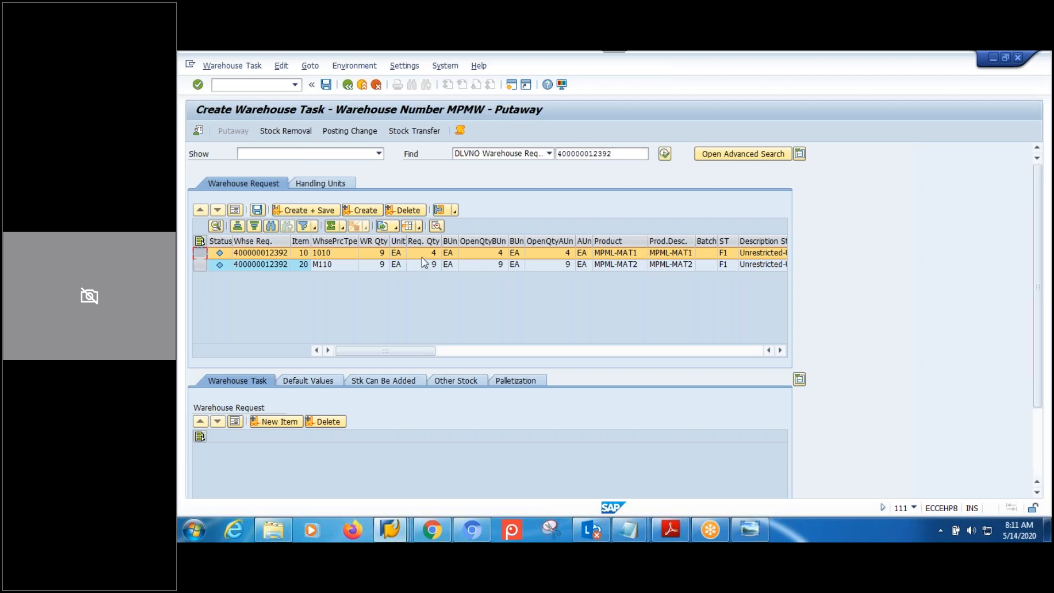
Review the putaway handling units, then show the packaging specification diagram in Photo Viewer.
{"action": "left_click", "coordinate": [331, 185]}
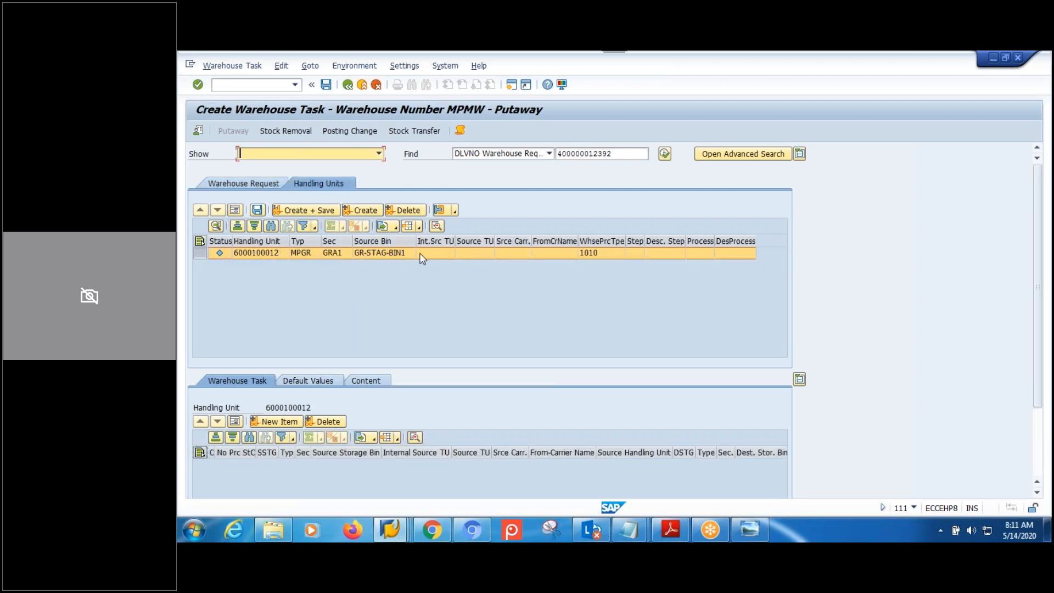
{"action": "left_click", "coordinate": [266, 189]}
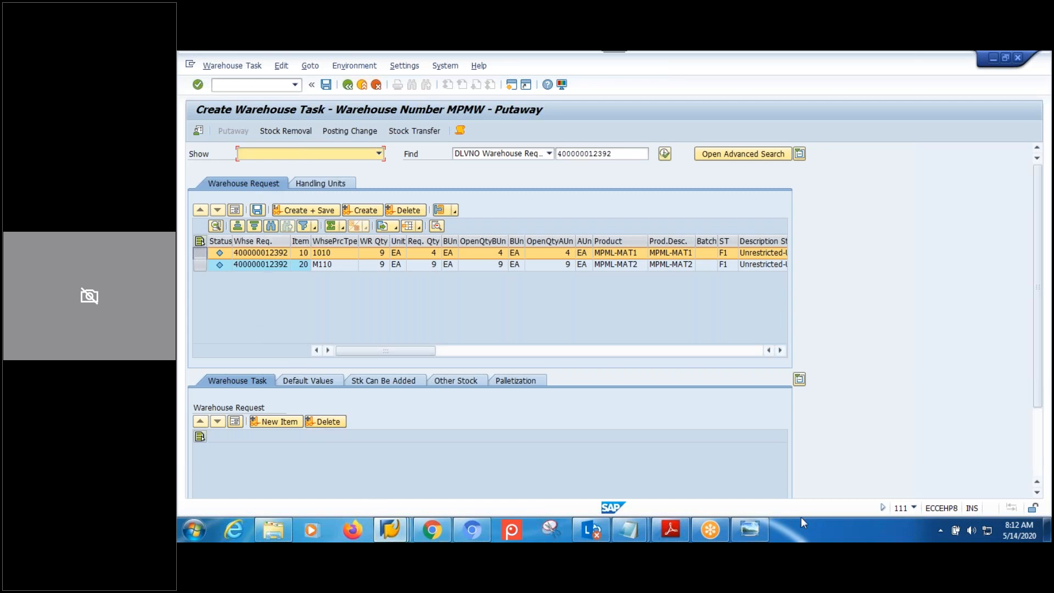
{"action": "left_click", "coordinate": [758, 528]}
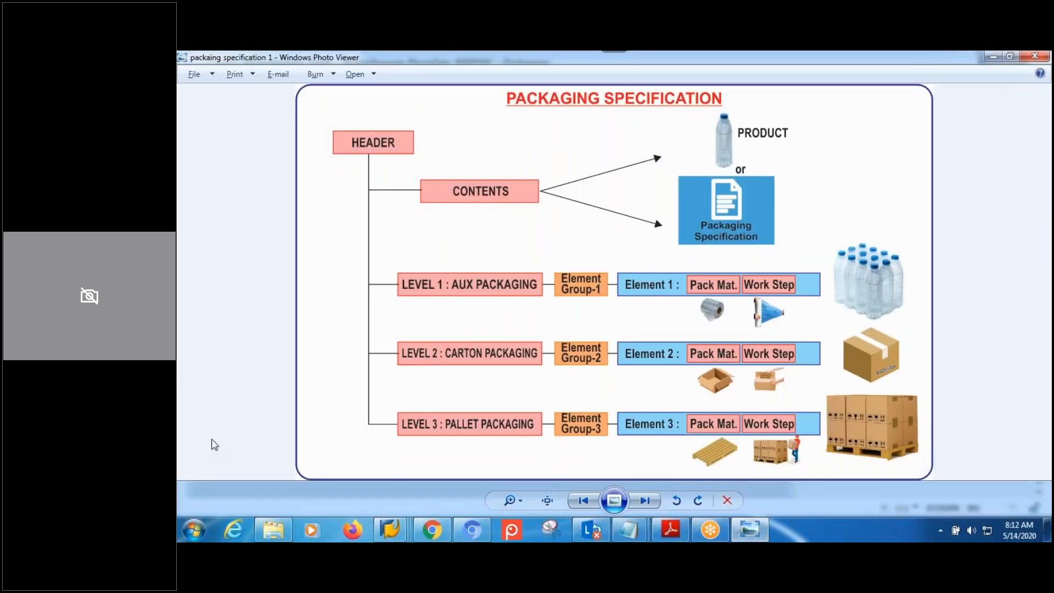
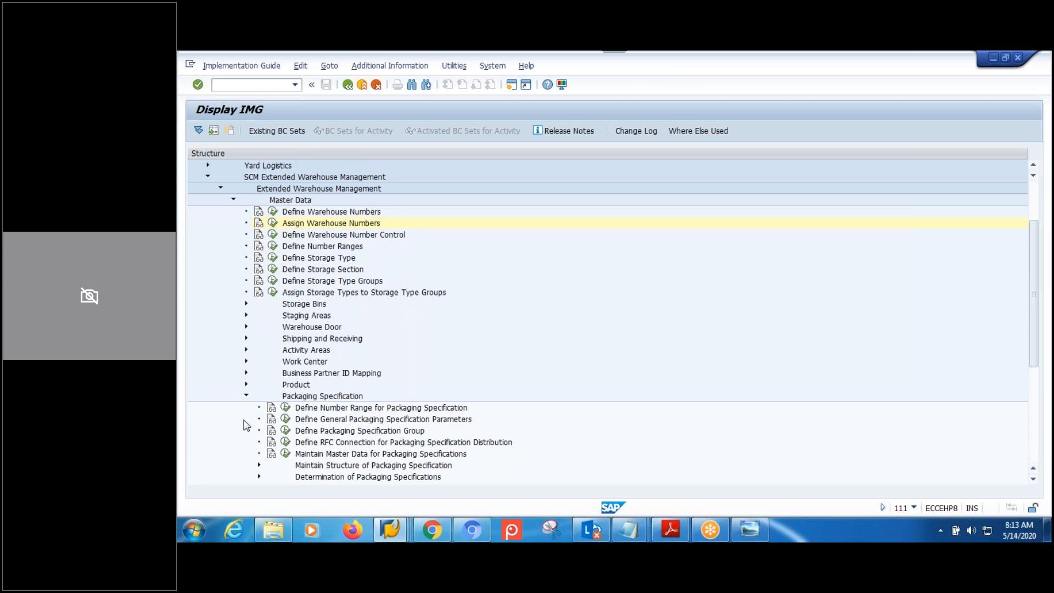
Open Define Level Set under Maintain Structure of Packaging Specification.
{"action": "left_click", "coordinate": [336, 432]}
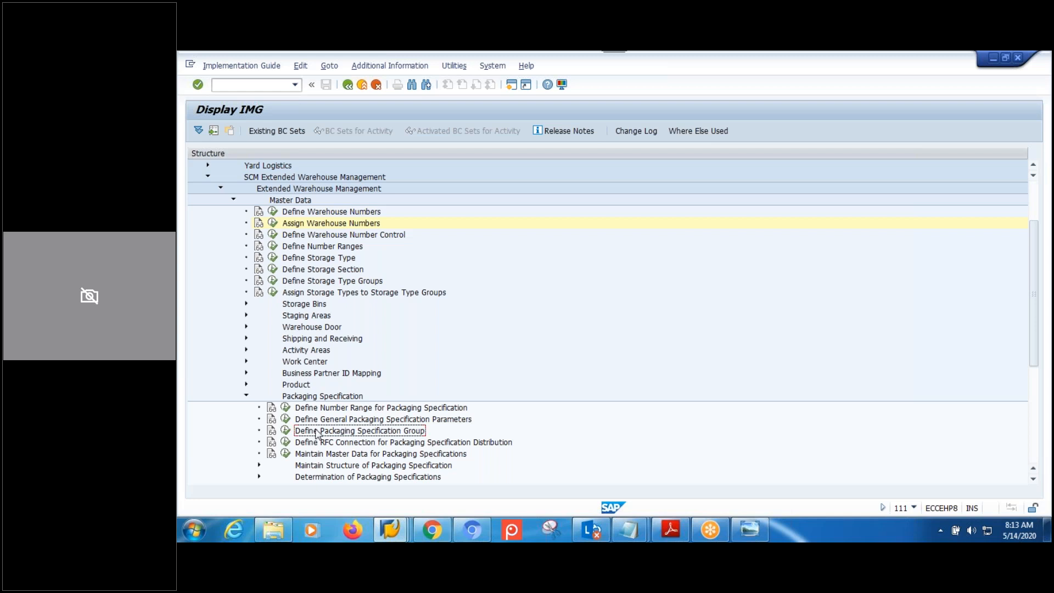
{"action": "scroll", "coordinate": [386, 434], "scroll_direction": "down", "scroll_amount": 3}
{"action": "left_click", "coordinate": [370, 432]}
{"action": "left_click", "coordinate": [259, 432]}
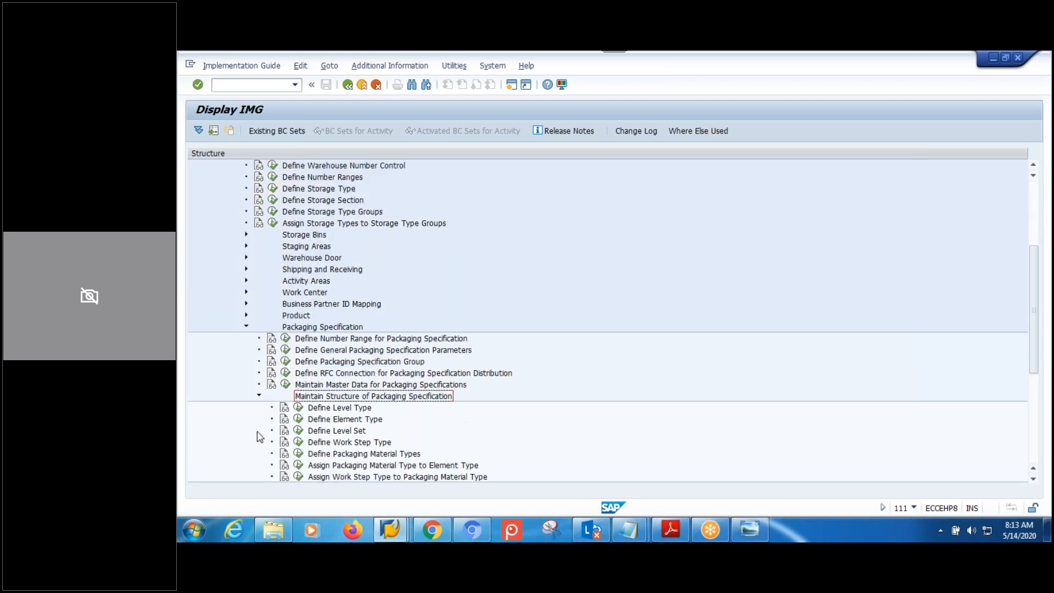
{"action": "left_click", "coordinate": [298, 431]}
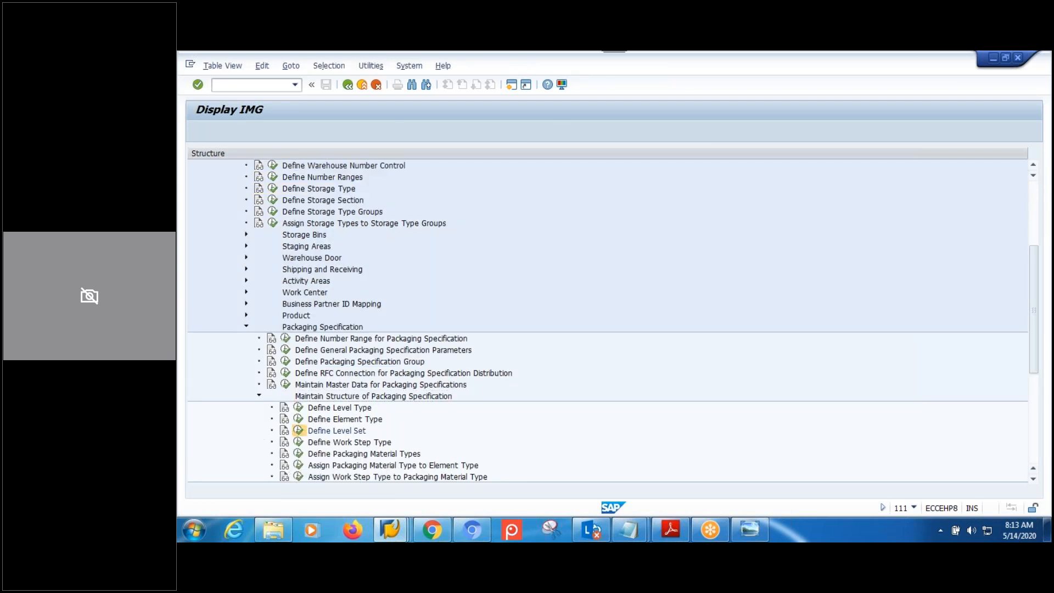
{"action": "left_click", "coordinate": [314, 194]}
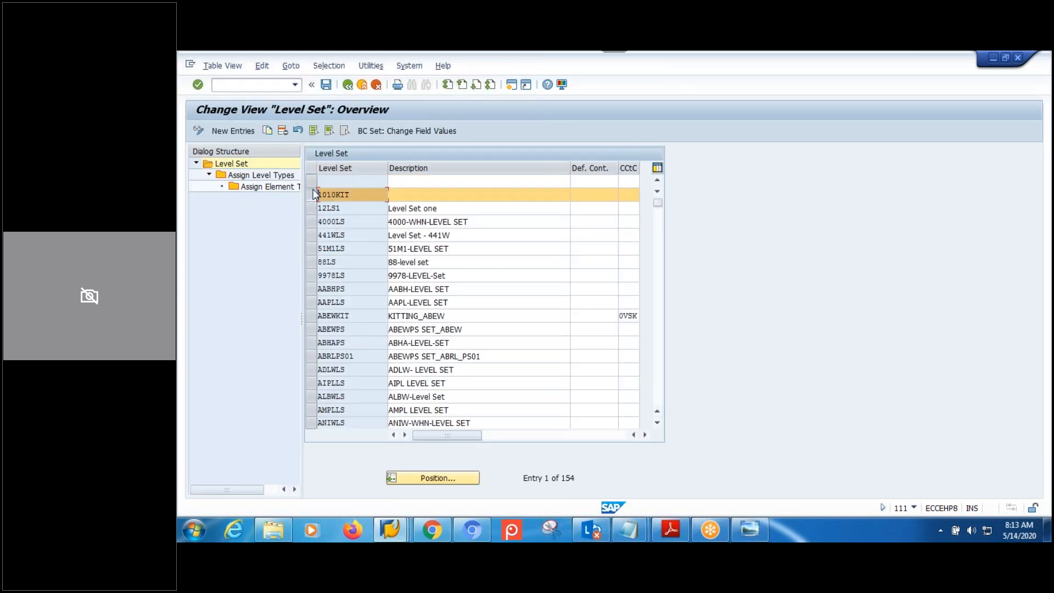
Inspect level set 1010KIT's level type 10CB and its element type 10EL, then back out.
{"action": "double_click", "coordinate": [278, 175]}
{"action": "left_click", "coordinate": [312, 224]}
{"action": "double_click", "coordinate": [264, 189]}
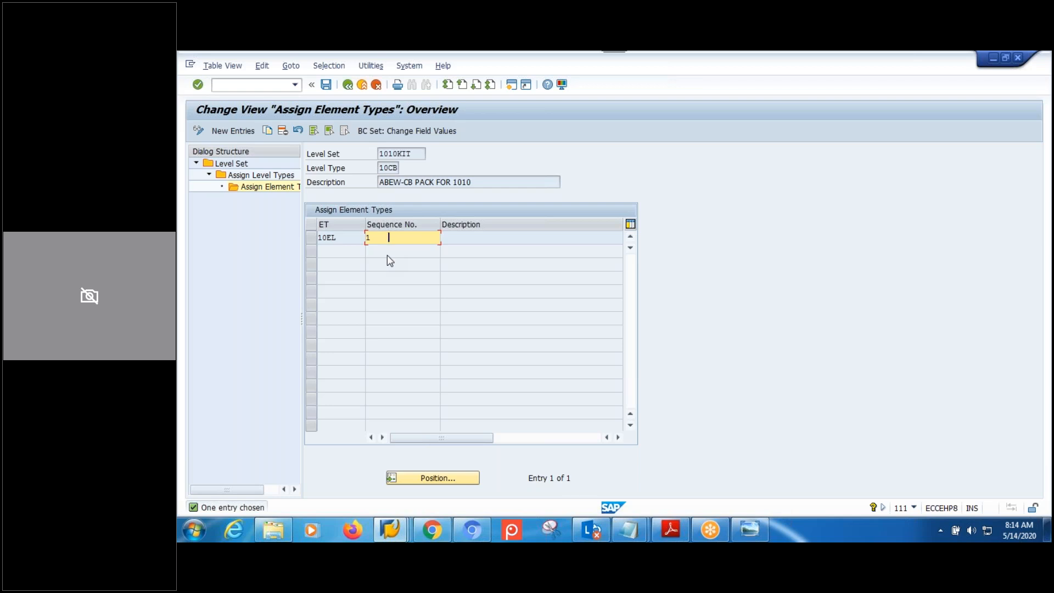
{"action": "left_click", "coordinate": [348, 85]}
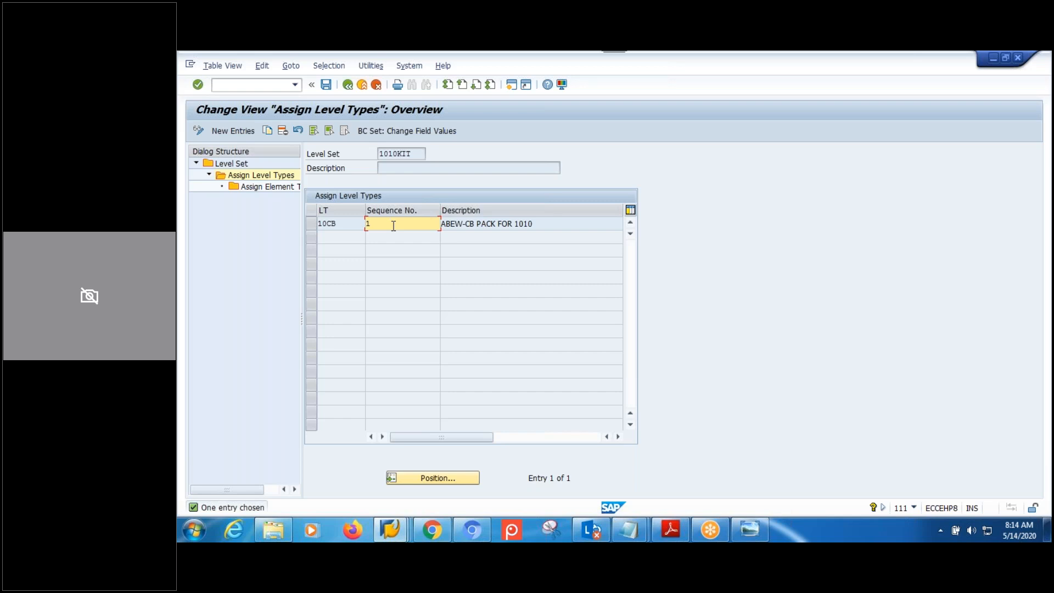
{"action": "left_click", "coordinate": [346, 86]}
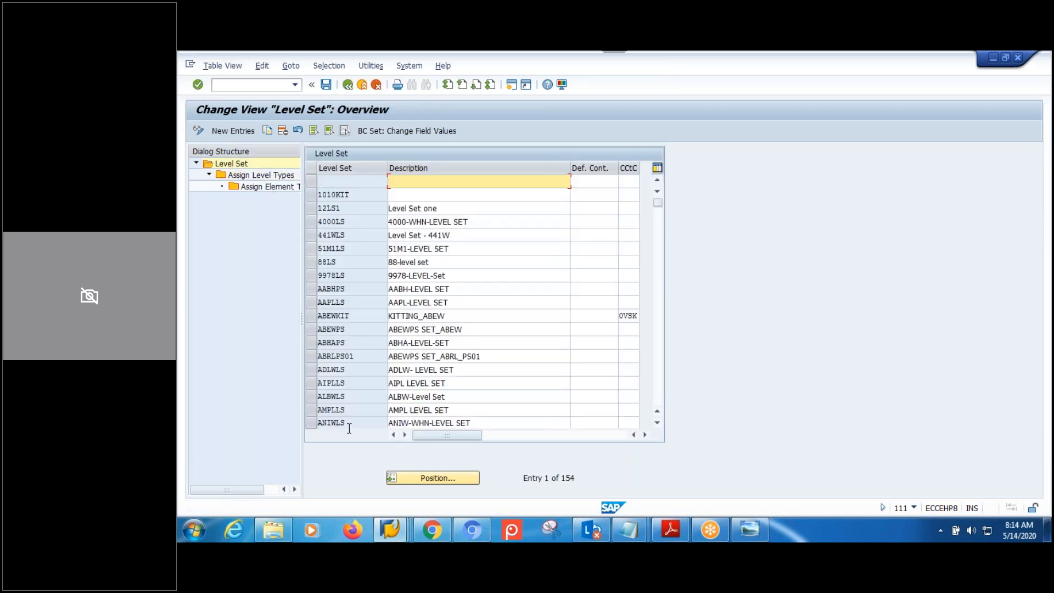
{"action": "left_click", "coordinate": [391, 530]}
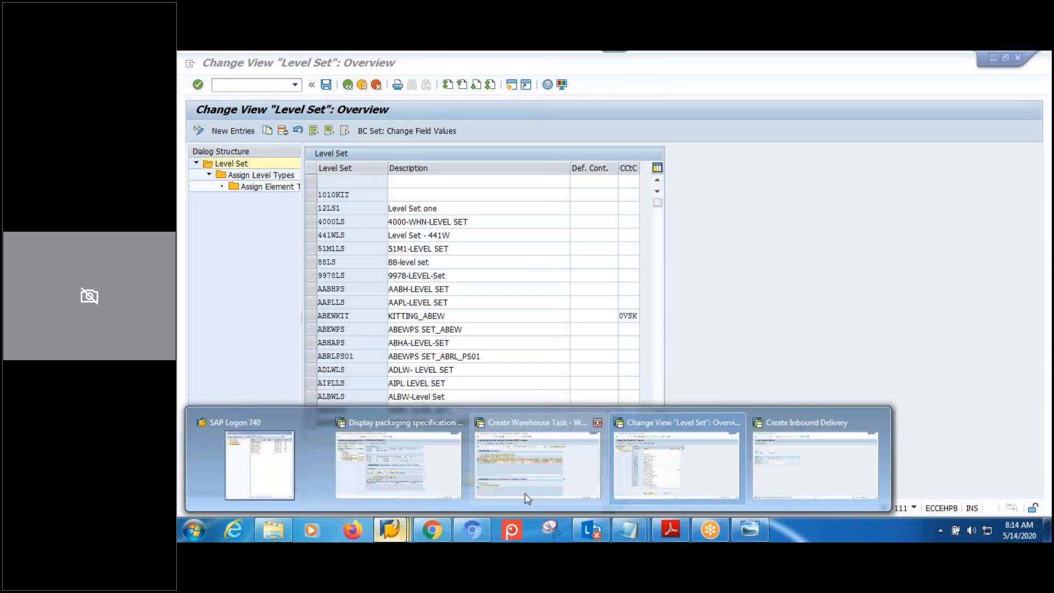
Print-preview packaging specification 1790 using output device LP01.
{"action": "left_click", "coordinate": [387, 454]}
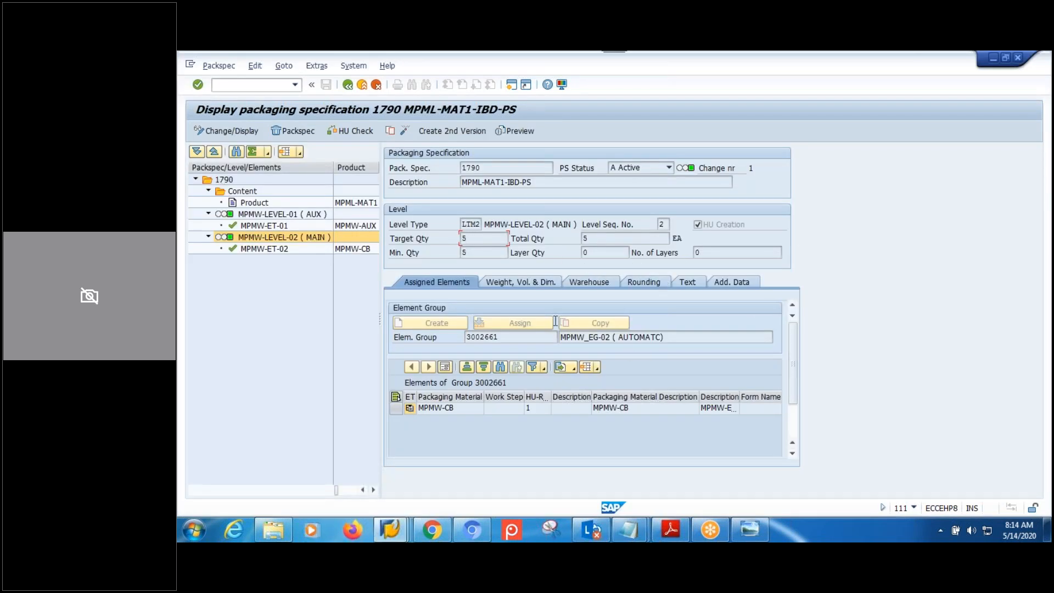
{"action": "left_click", "coordinate": [510, 133]}
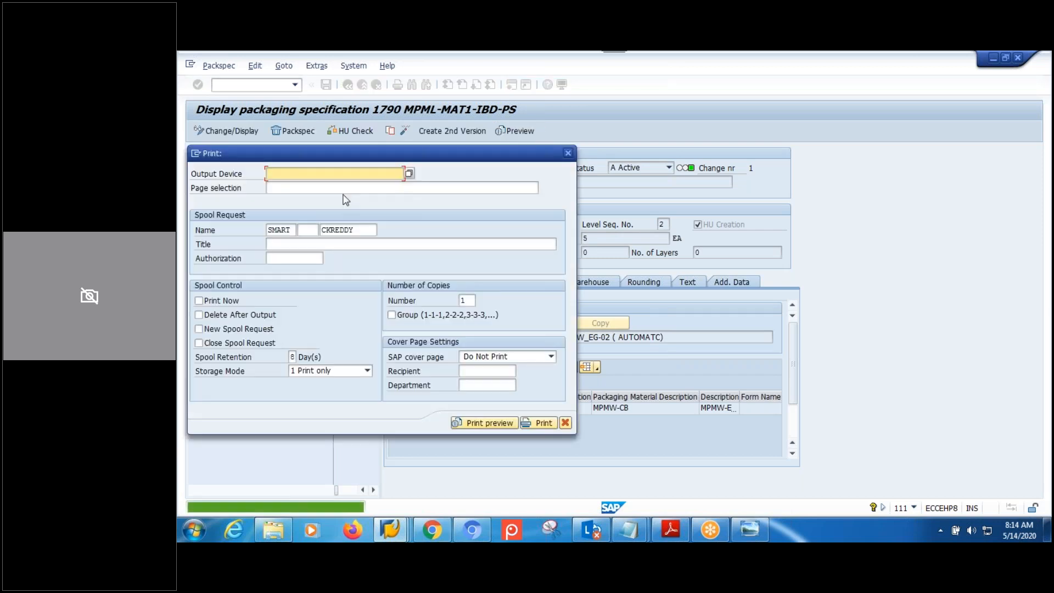
{"action": "left_click", "coordinate": [349, 173]}
{"action": "left_click", "coordinate": [311, 187]}
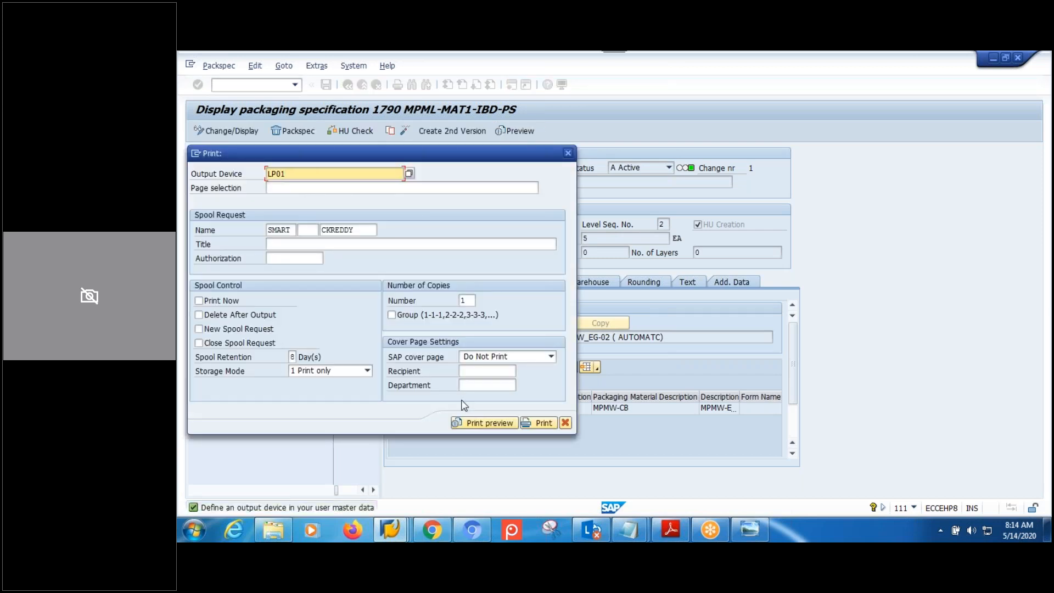
{"action": "left_click", "coordinate": [477, 424]}
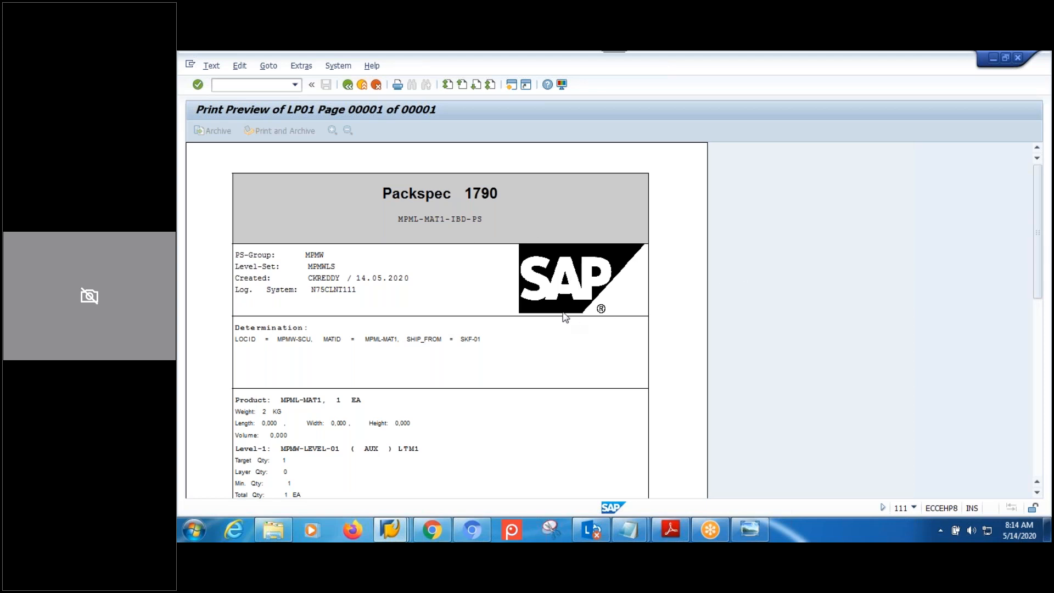
{"action": "scroll", "coordinate": [565, 318], "scroll_direction": "down", "scroll_amount": 10}
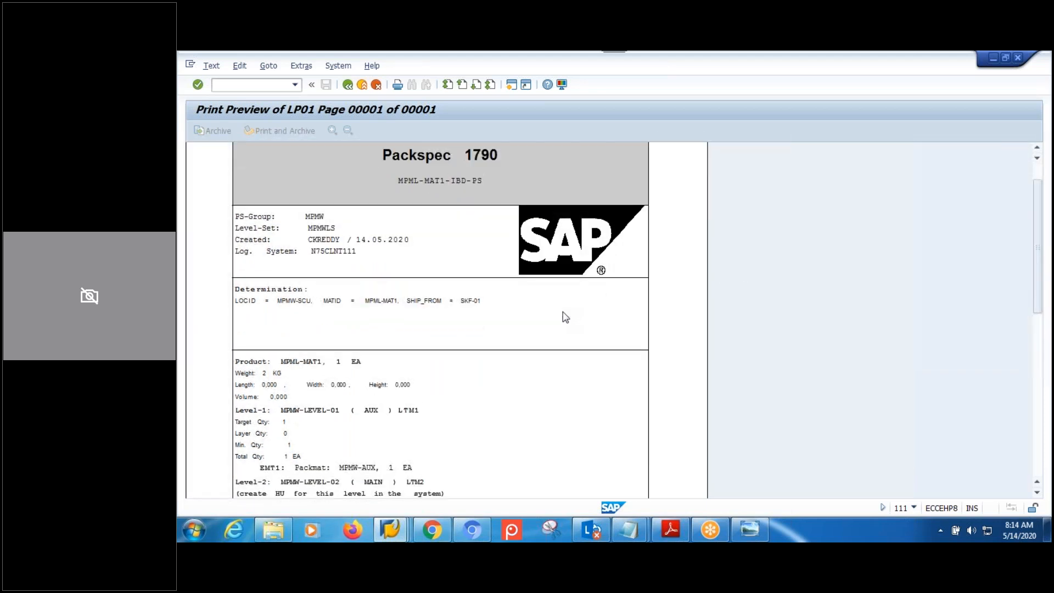
{"action": "scroll", "coordinate": [566, 318], "scroll_direction": "down", "scroll_amount": 10}
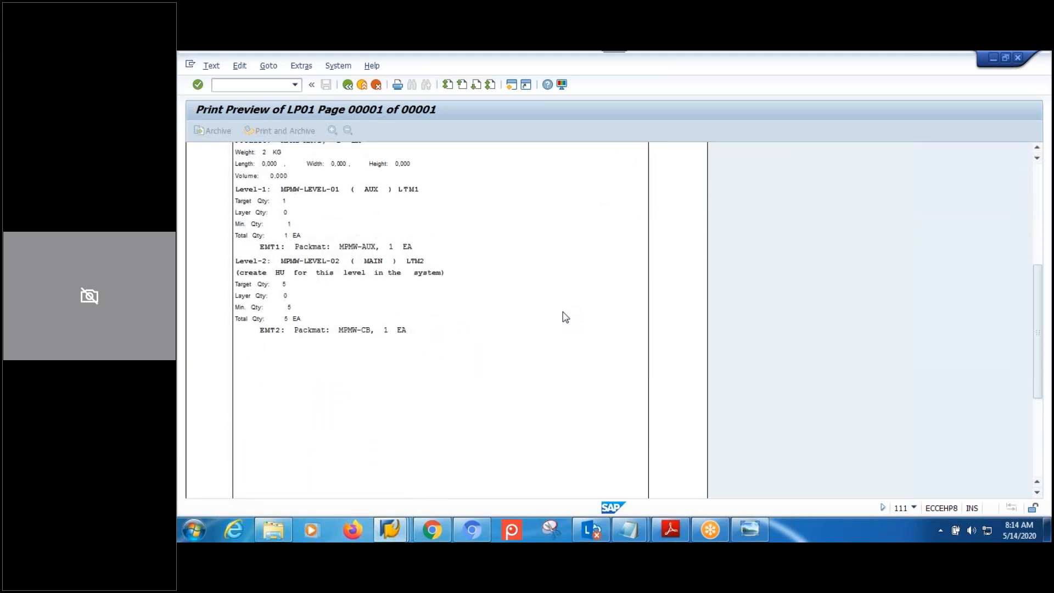
{"action": "scroll", "coordinate": [566, 318], "scroll_direction": "up", "scroll_amount": 12}
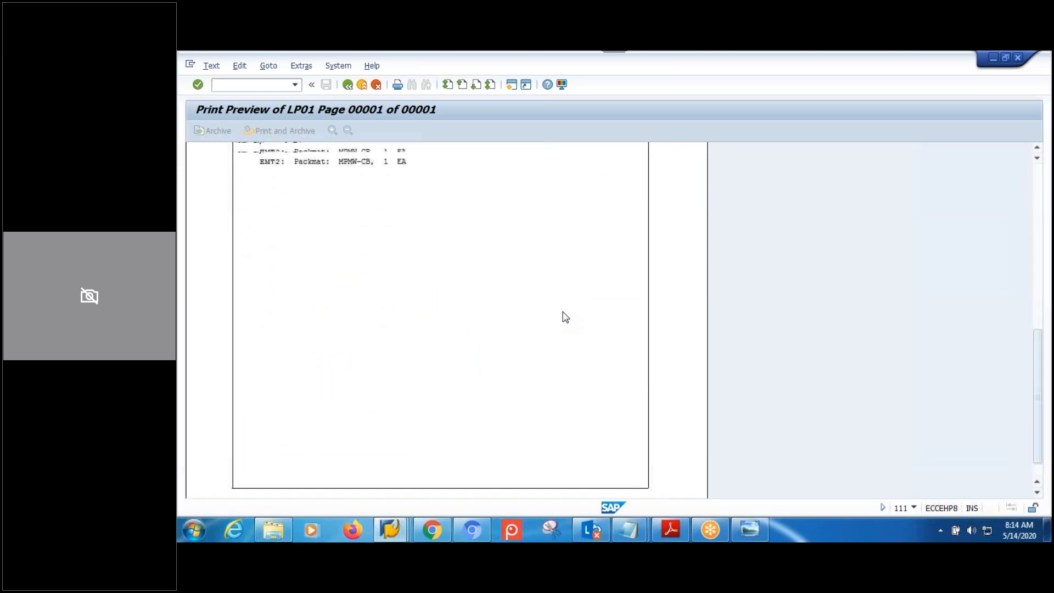
{"action": "scroll", "coordinate": [566, 318], "scroll_direction": "up", "scroll_amount": 4}
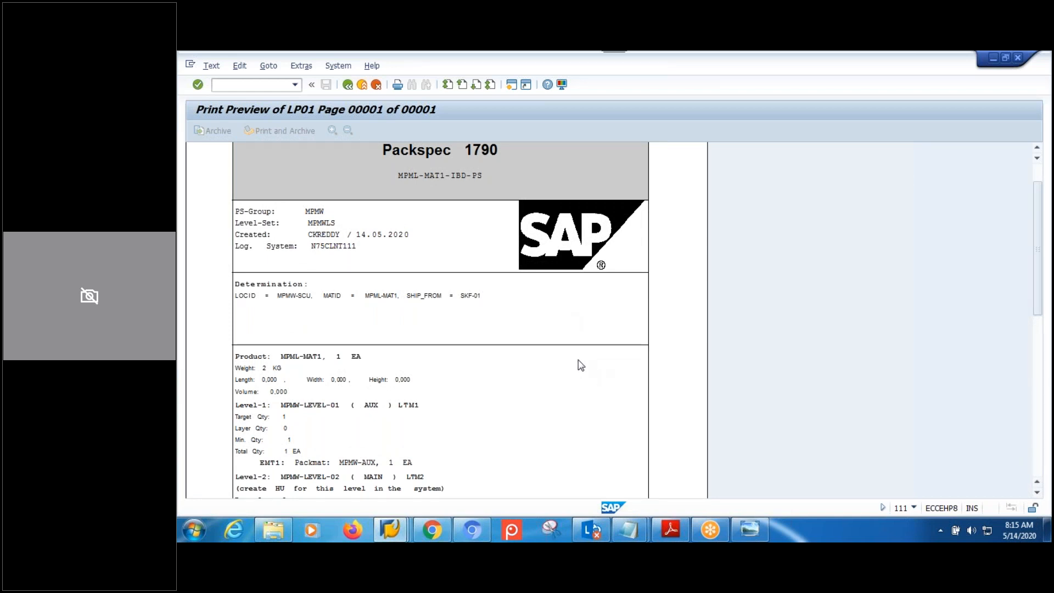
{"action": "scroll", "coordinate": [582, 365], "scroll_direction": "up", "scroll_amount": 2}
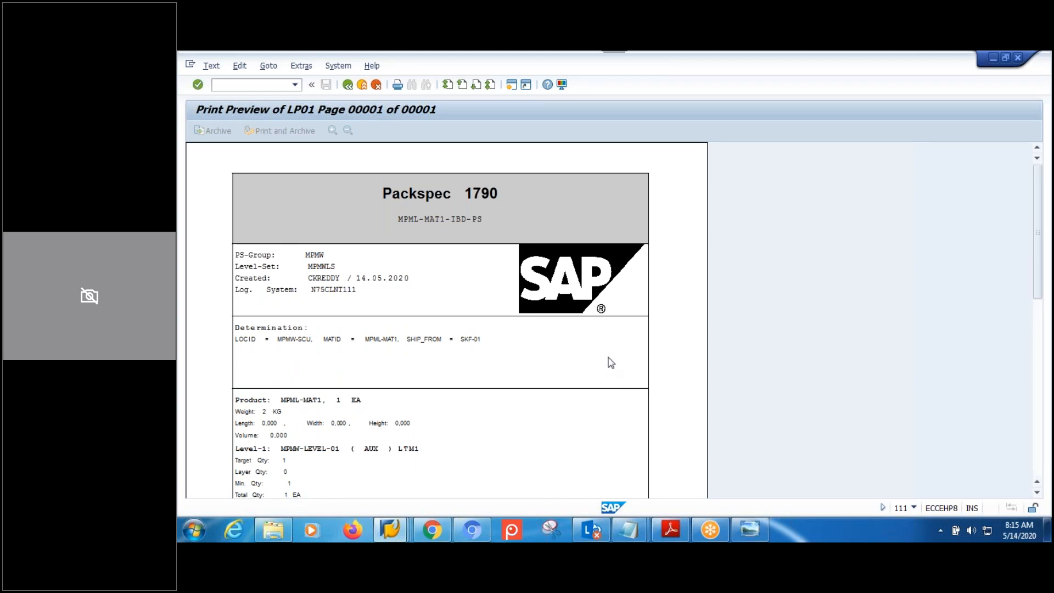
{"action": "mouse_move", "coordinate": [388, 535]}
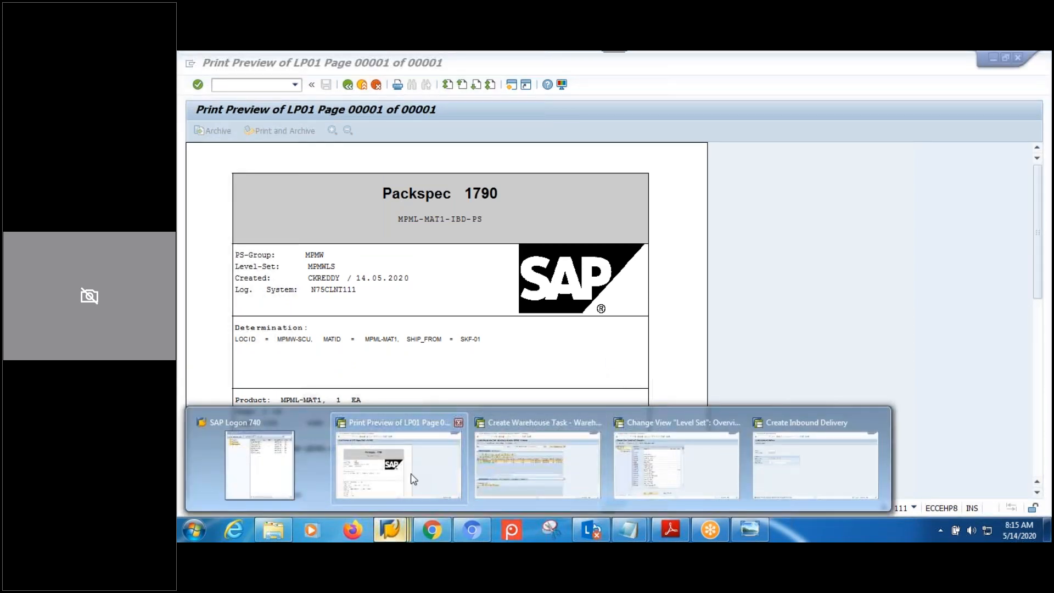
Close the print preview and the packspec display to return to SAP Easy Access.
{"action": "left_click", "coordinate": [412, 479]}
{"action": "left_click", "coordinate": [389, 529]}
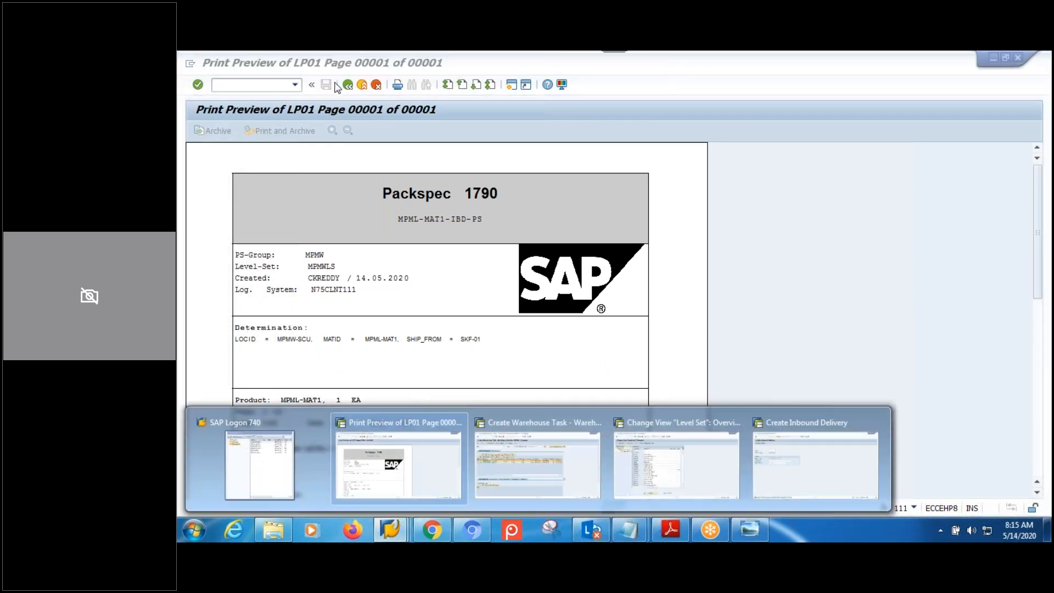
{"action": "left_click", "coordinate": [347, 85]}
{"action": "left_click", "coordinate": [348, 85]}
{"action": "left_click", "coordinate": [348, 85]}
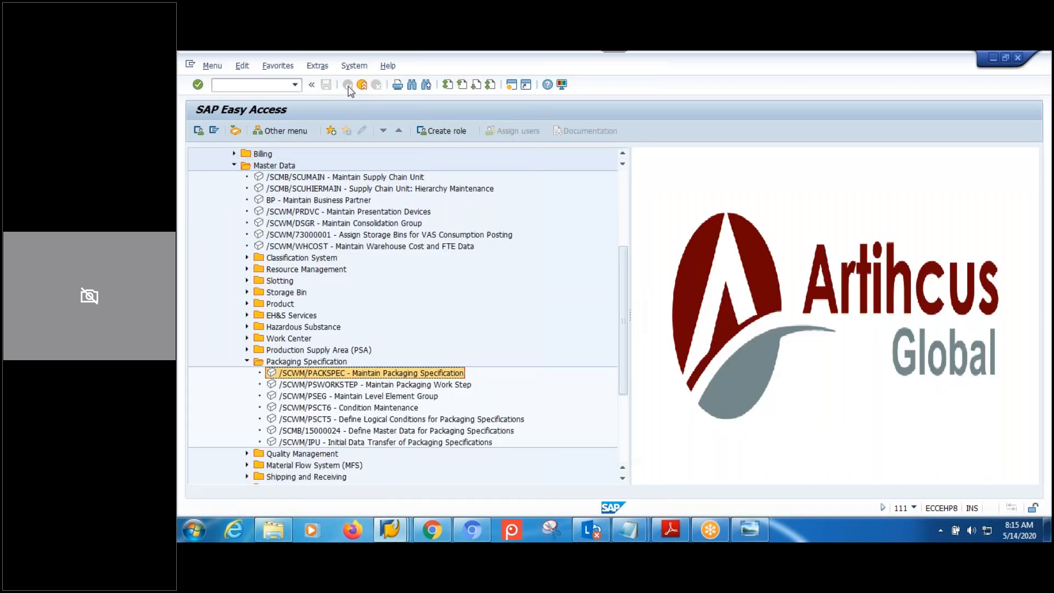
Briefly open the /SCWM/IPU packaging specification upload screen under Interfaces > Data Upload.
{"action": "left_click", "coordinate": [247, 361]}
{"action": "left_click", "coordinate": [234, 165]}
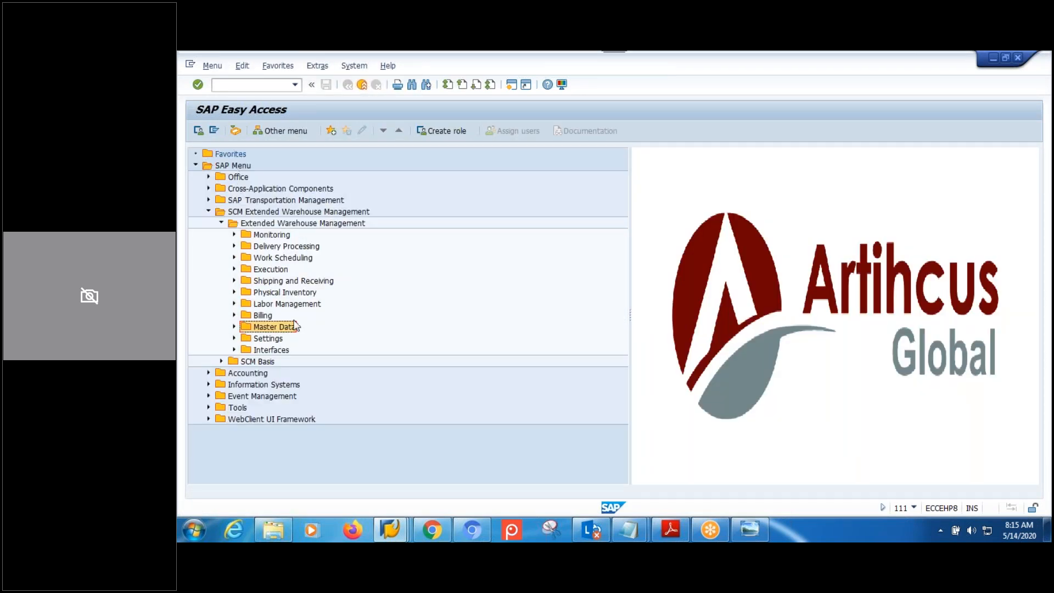
{"action": "left_click", "coordinate": [285, 353]}
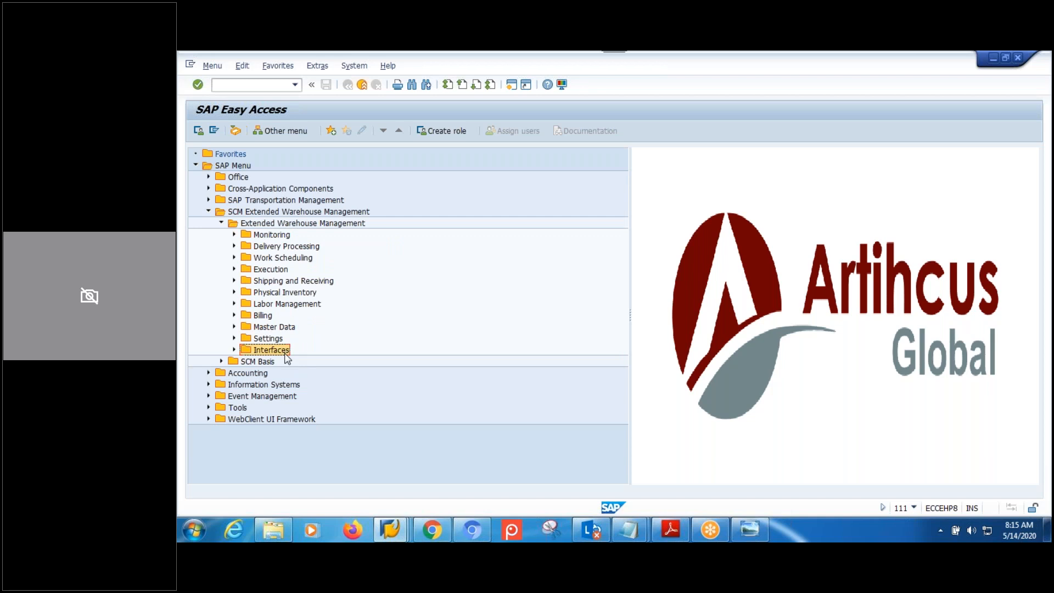
{"action": "left_click", "coordinate": [234, 351]}
{"action": "left_click", "coordinate": [247, 362]}
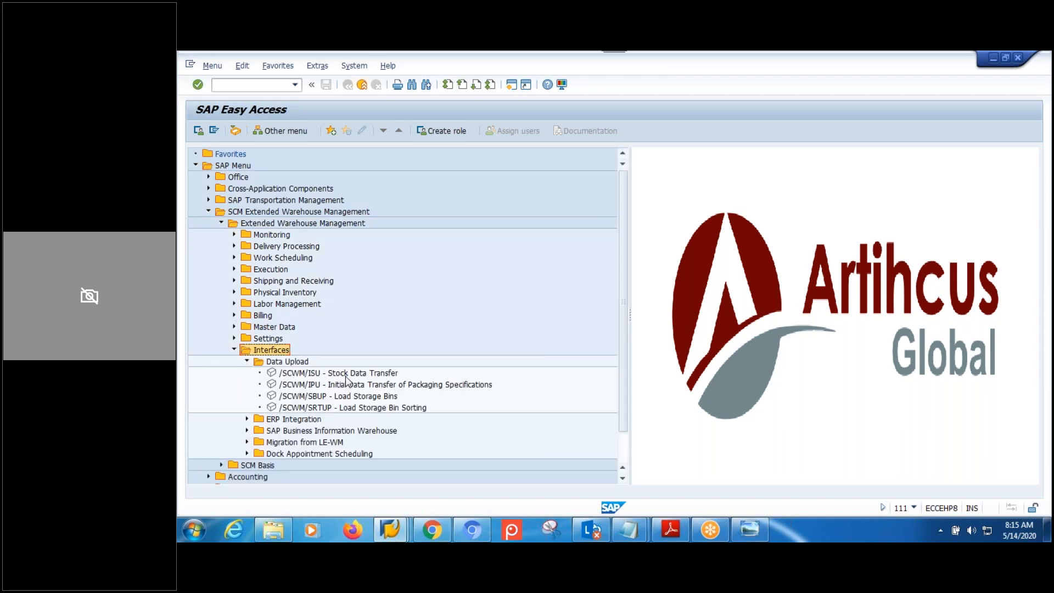
{"action": "scroll", "coordinate": [346, 384], "scroll_direction": "down", "scroll_amount": 1}
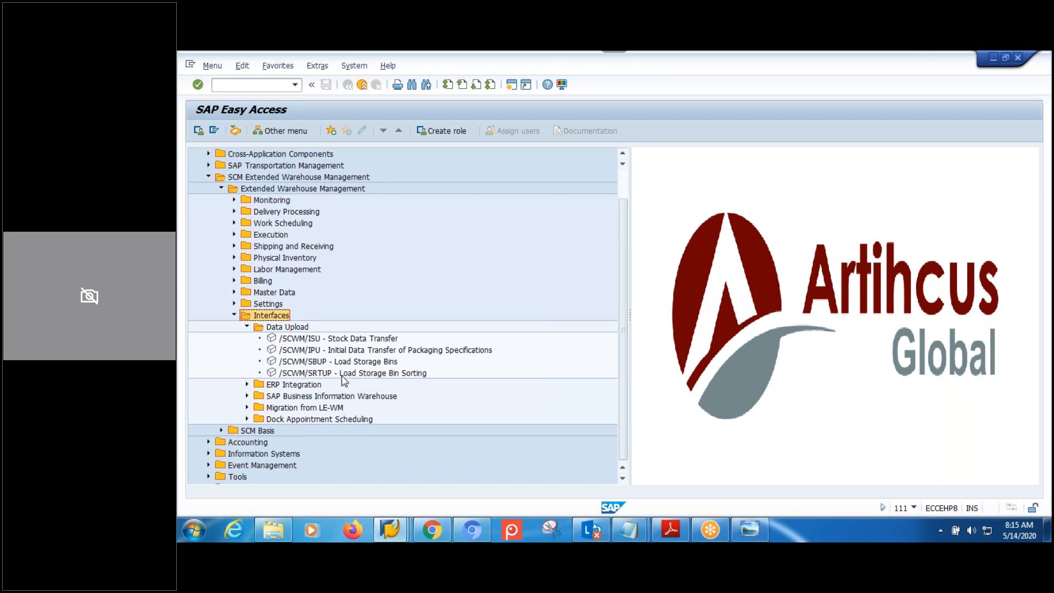
{"action": "left_click", "coordinate": [362, 352]}
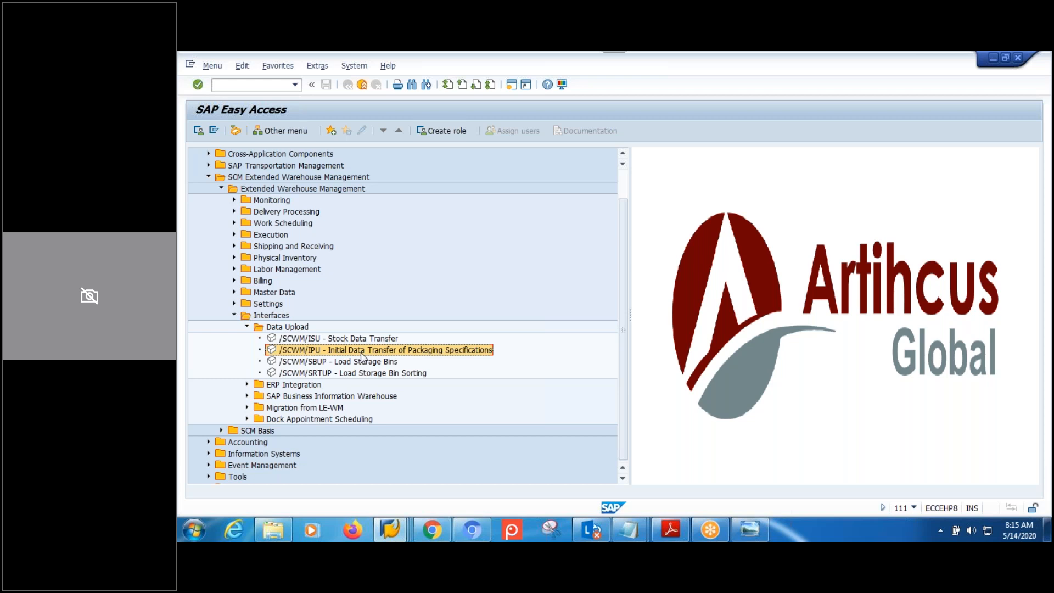
{"action": "double_click", "coordinate": [361, 352]}
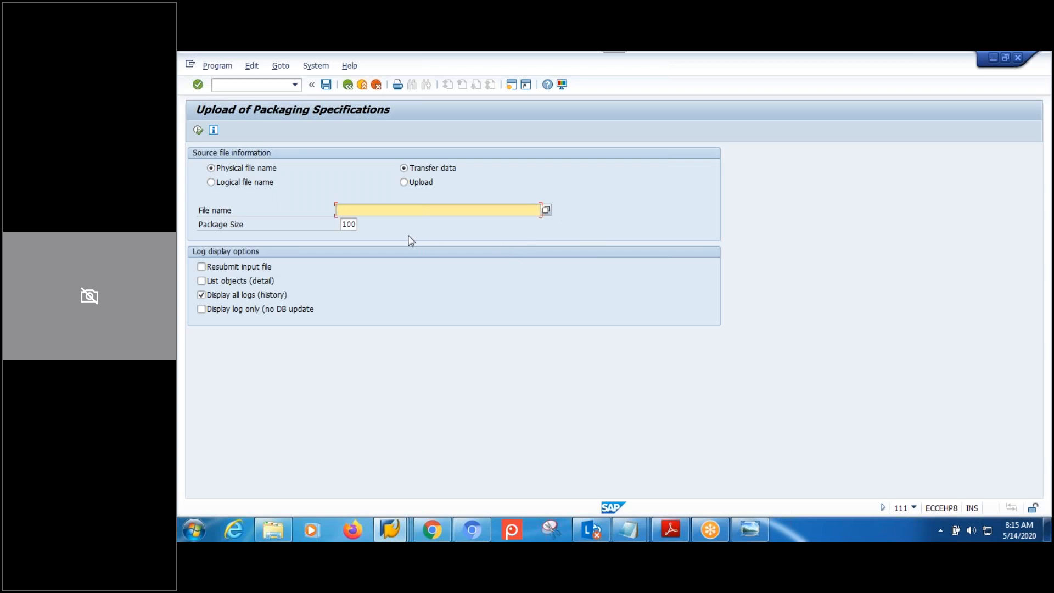
{"action": "left_click", "coordinate": [348, 87]}
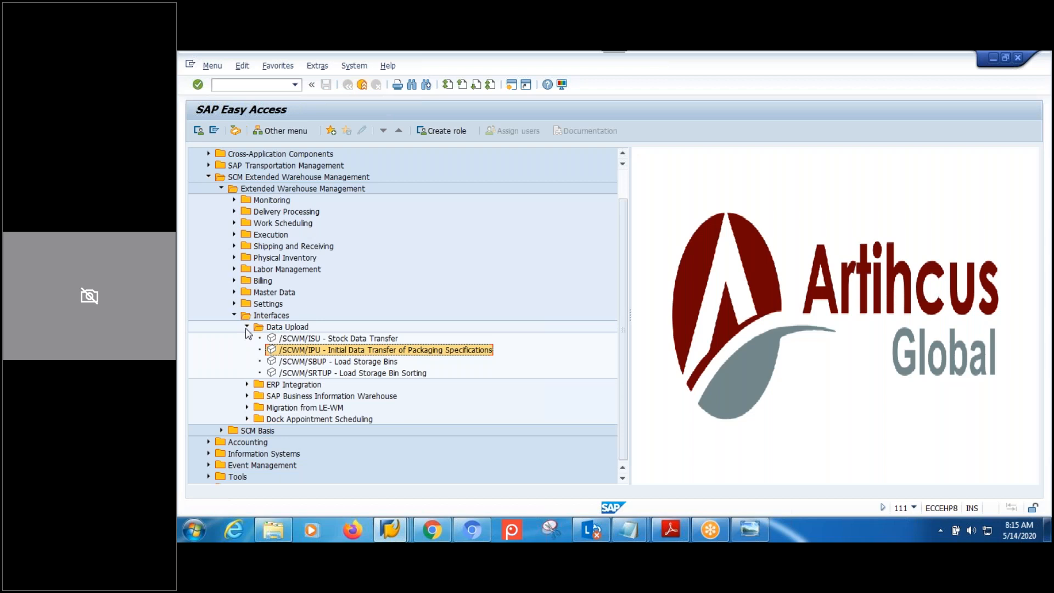
Launch /SCWM/PACKSPEC from Master Data > Packaging Specification.
{"action": "left_click", "coordinate": [235, 317]}
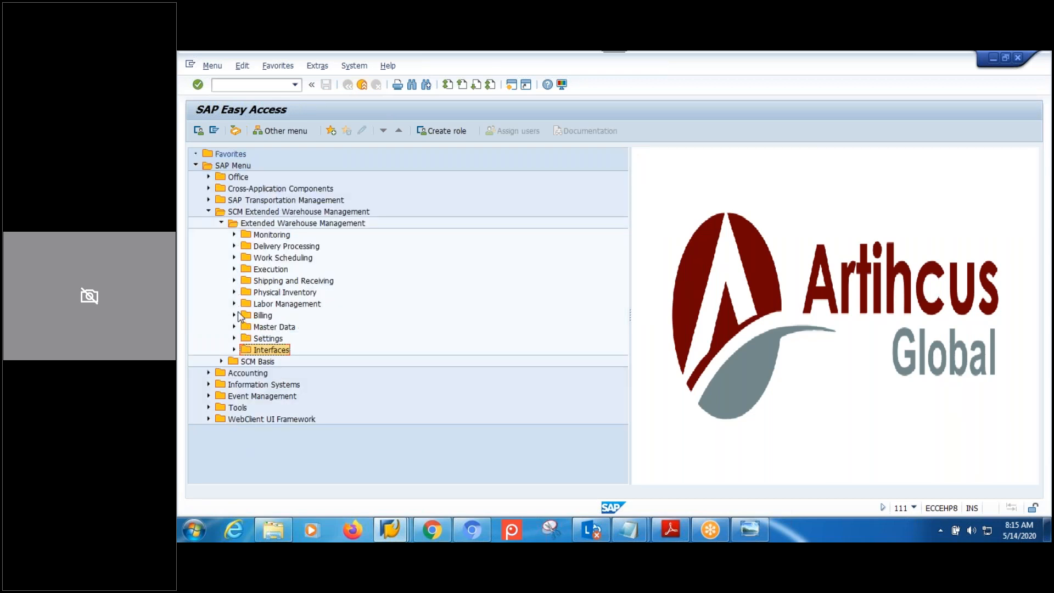
{"action": "left_click", "coordinate": [234, 328]}
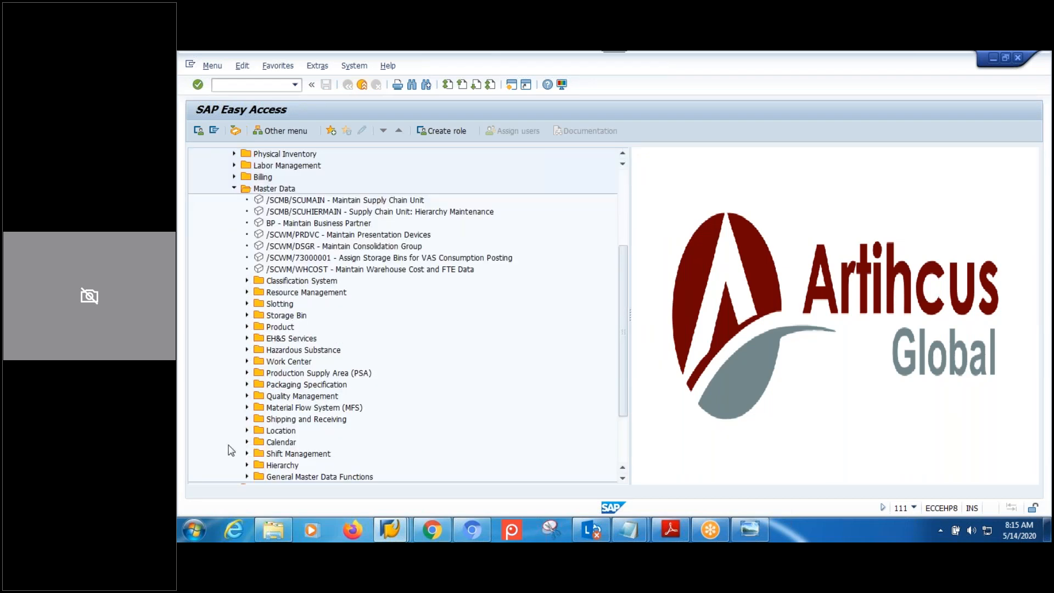
{"action": "left_click", "coordinate": [248, 385]}
{"action": "double_click", "coordinate": [285, 395]}
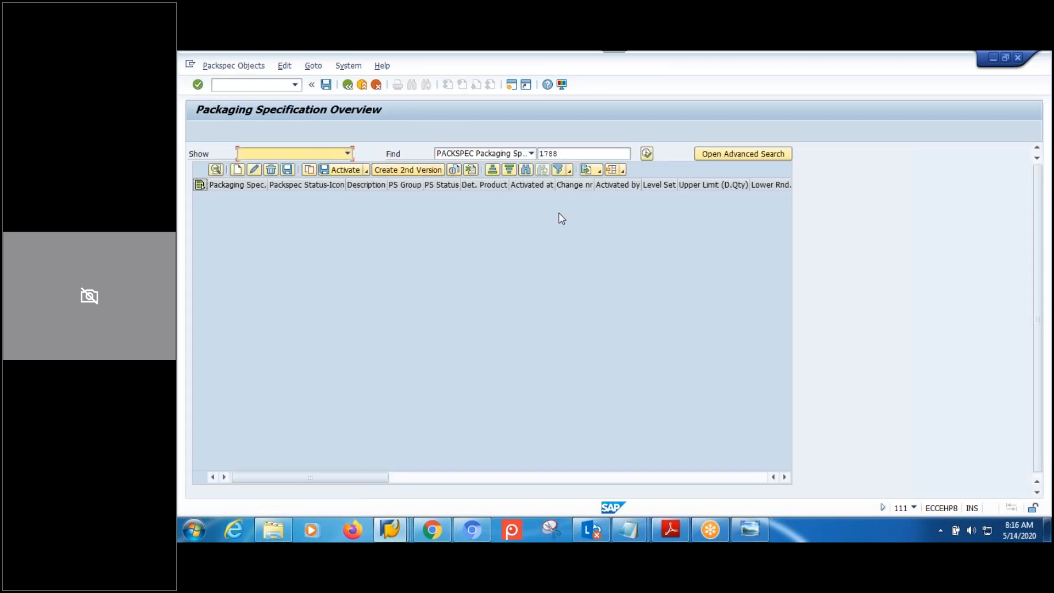
Export the overview list as XLSX to Desktop named 'packspec', allowing both security prompts.
{"action": "left_click", "coordinate": [599, 172]}
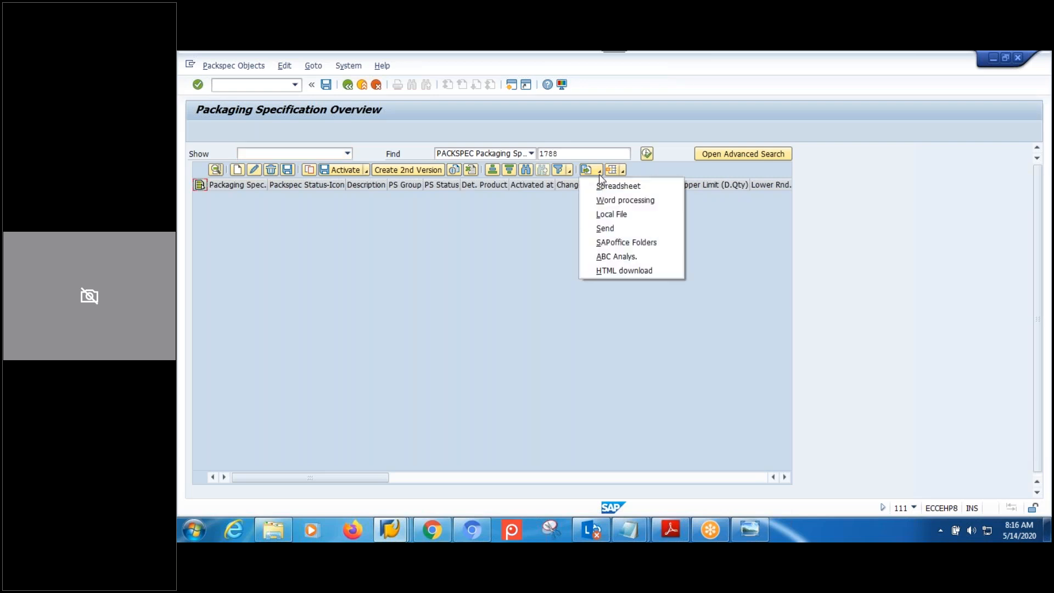
{"action": "left_click", "coordinate": [608, 187]}
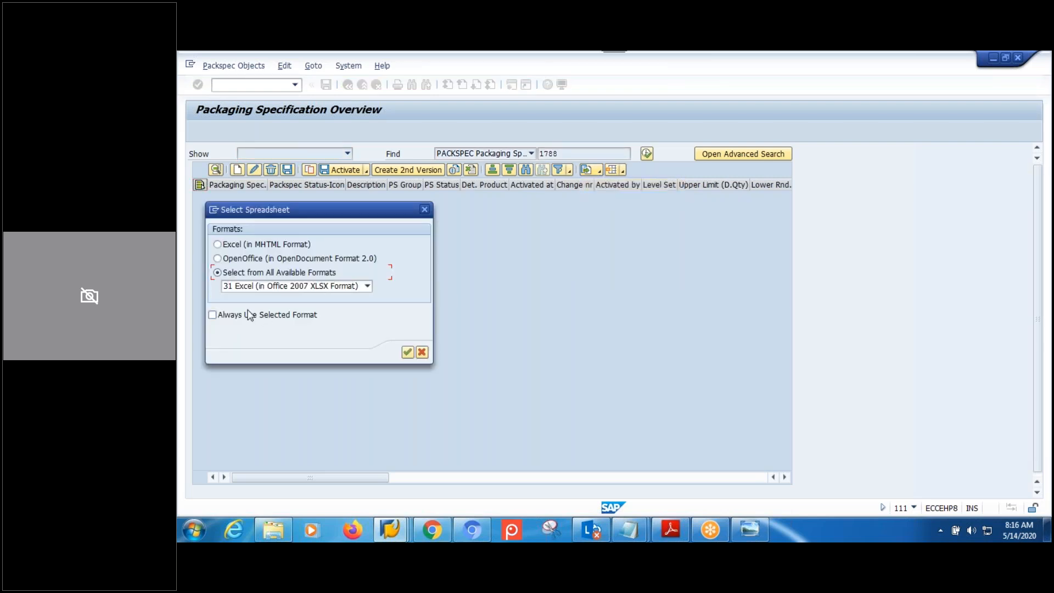
{"action": "left_click", "coordinate": [407, 354]}
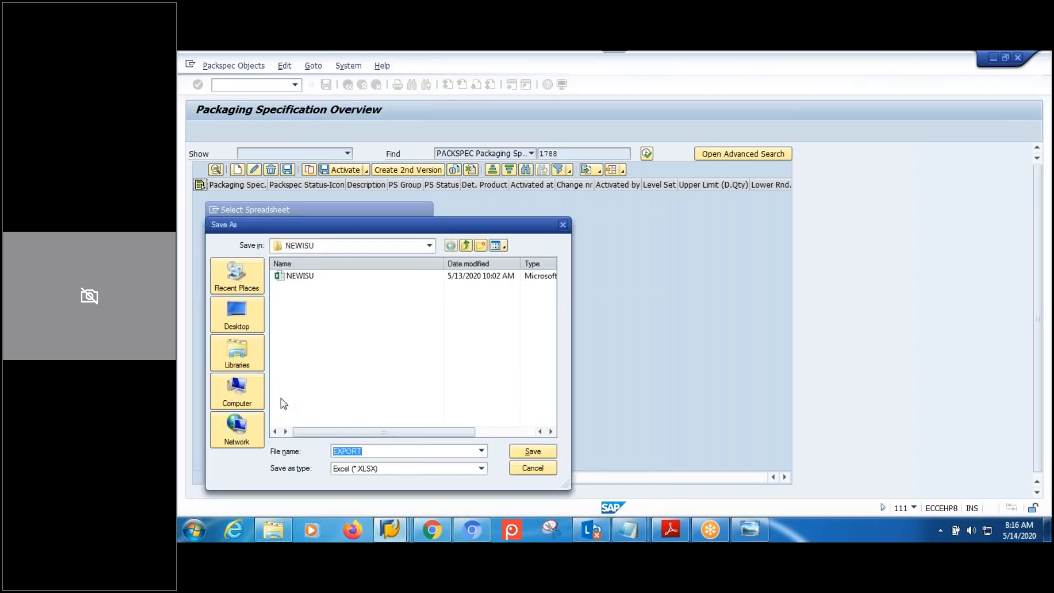
{"action": "left_click", "coordinate": [237, 318]}
{"action": "type", "text": "packspec"}
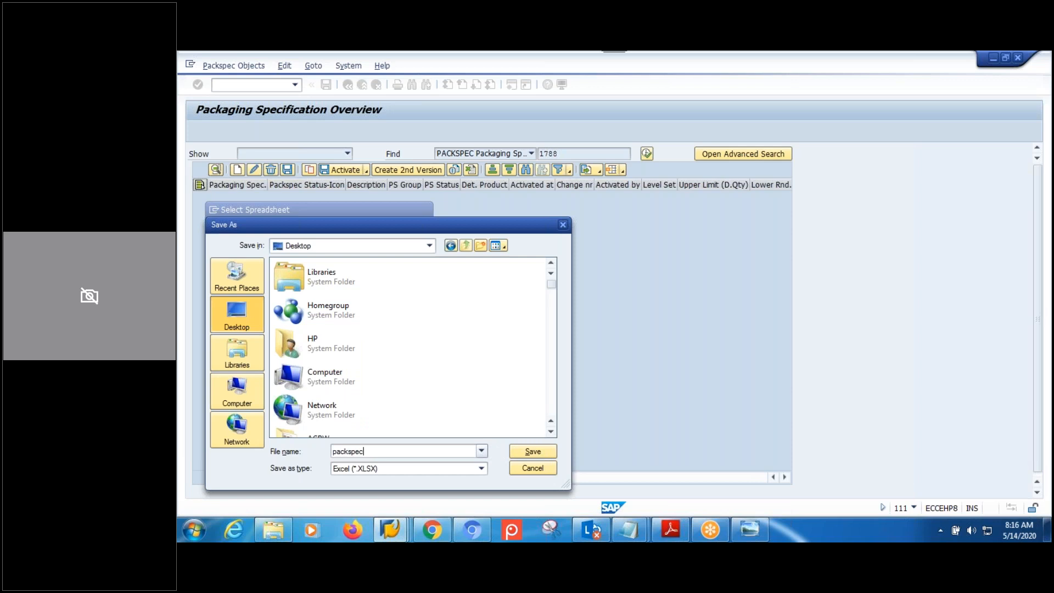
{"action": "left_click", "coordinate": [526, 451]}
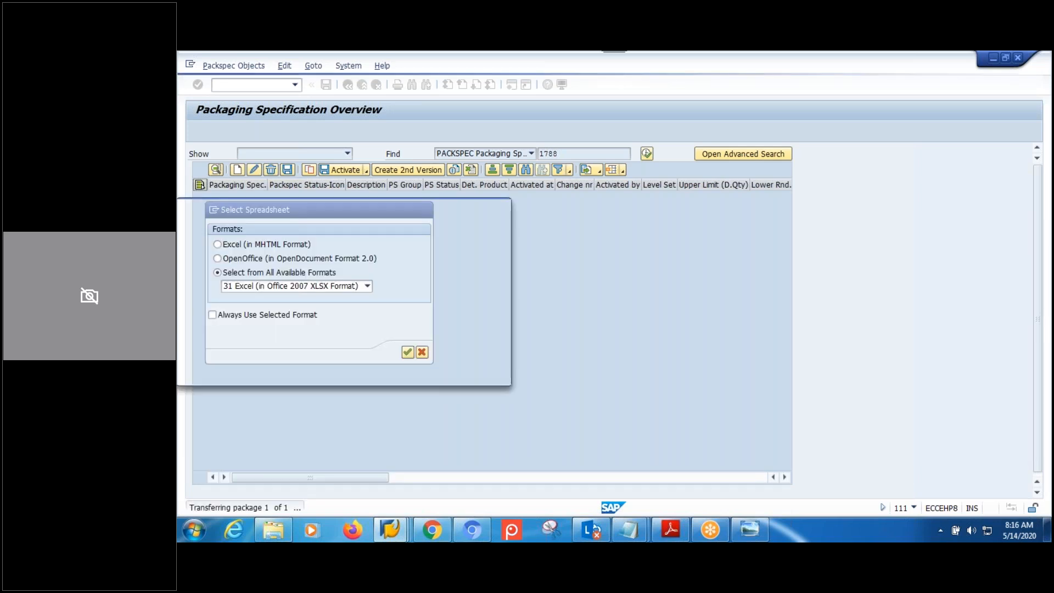
{"action": "left_click", "coordinate": [212, 363]}
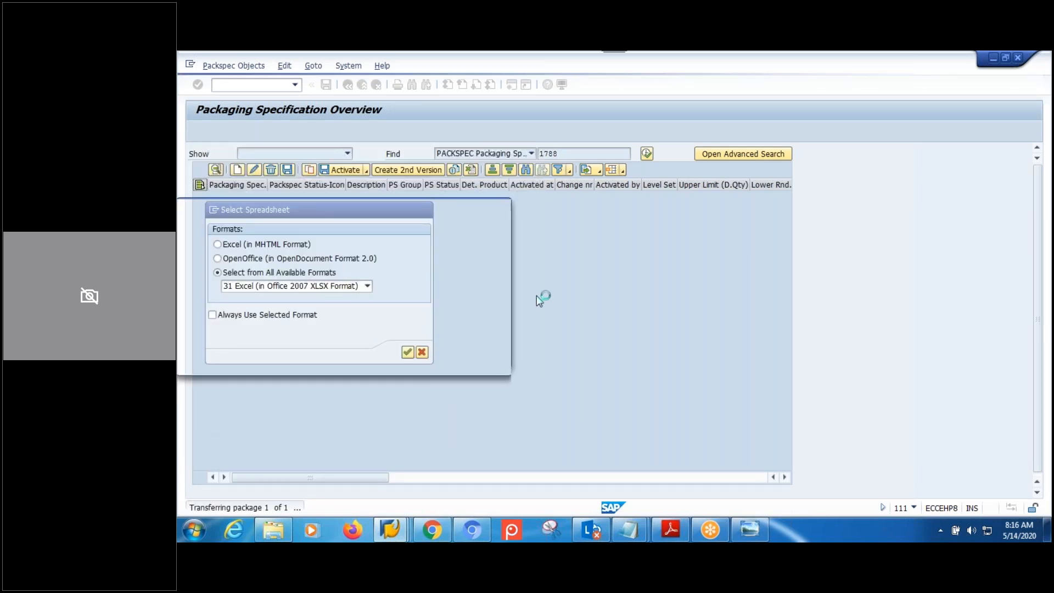
{"action": "left_click", "coordinate": [194, 353]}
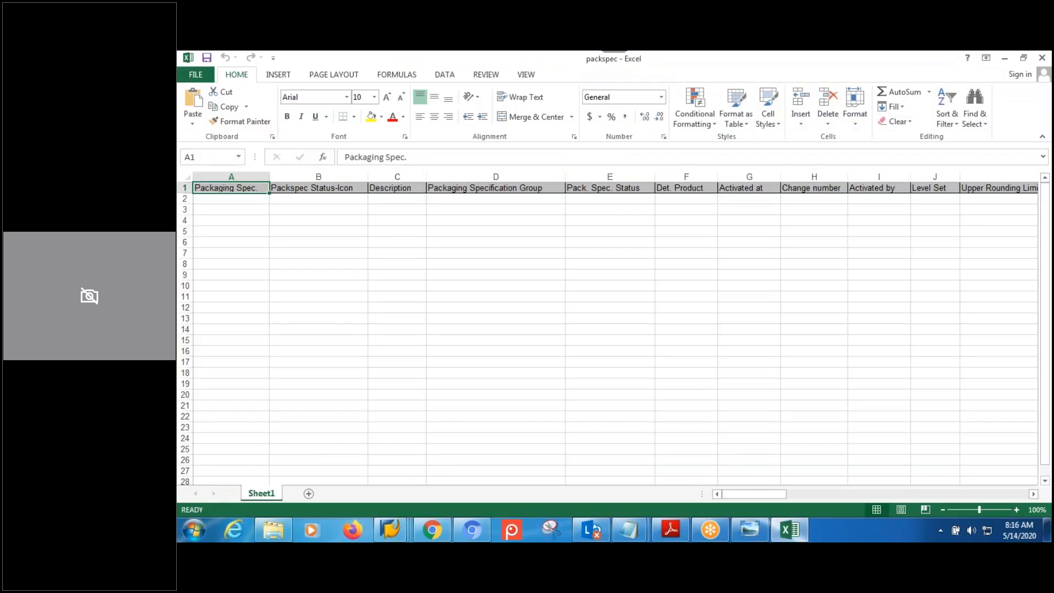
Review cells B2 and D3 of the packspec workbook, confirming only headers were exported.
{"action": "left_click", "coordinate": [318, 197]}
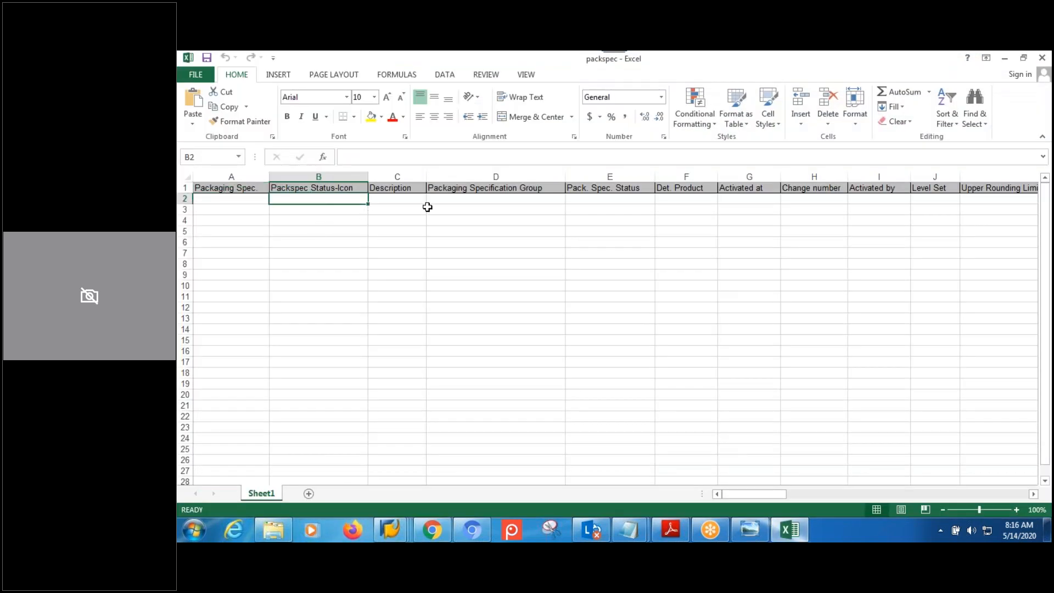
{"action": "left_click", "coordinate": [429, 207]}
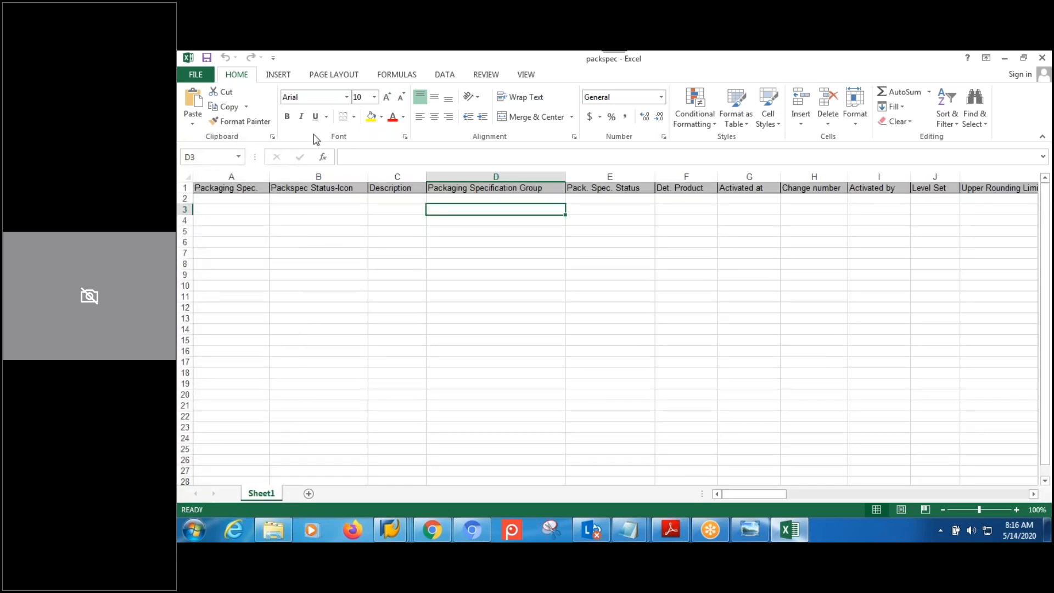
{"action": "left_click", "coordinate": [821, 76]}
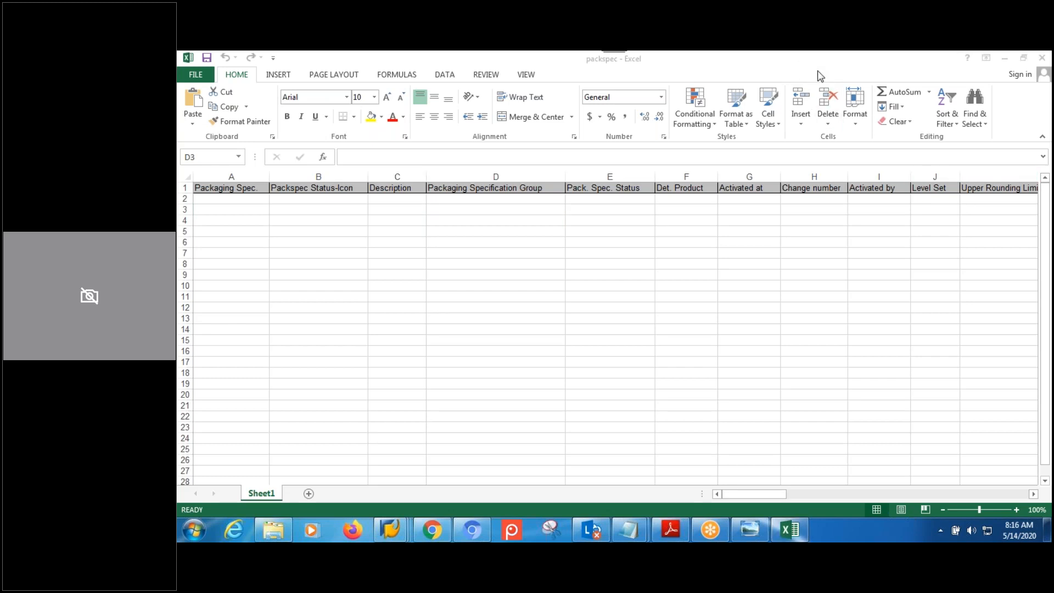